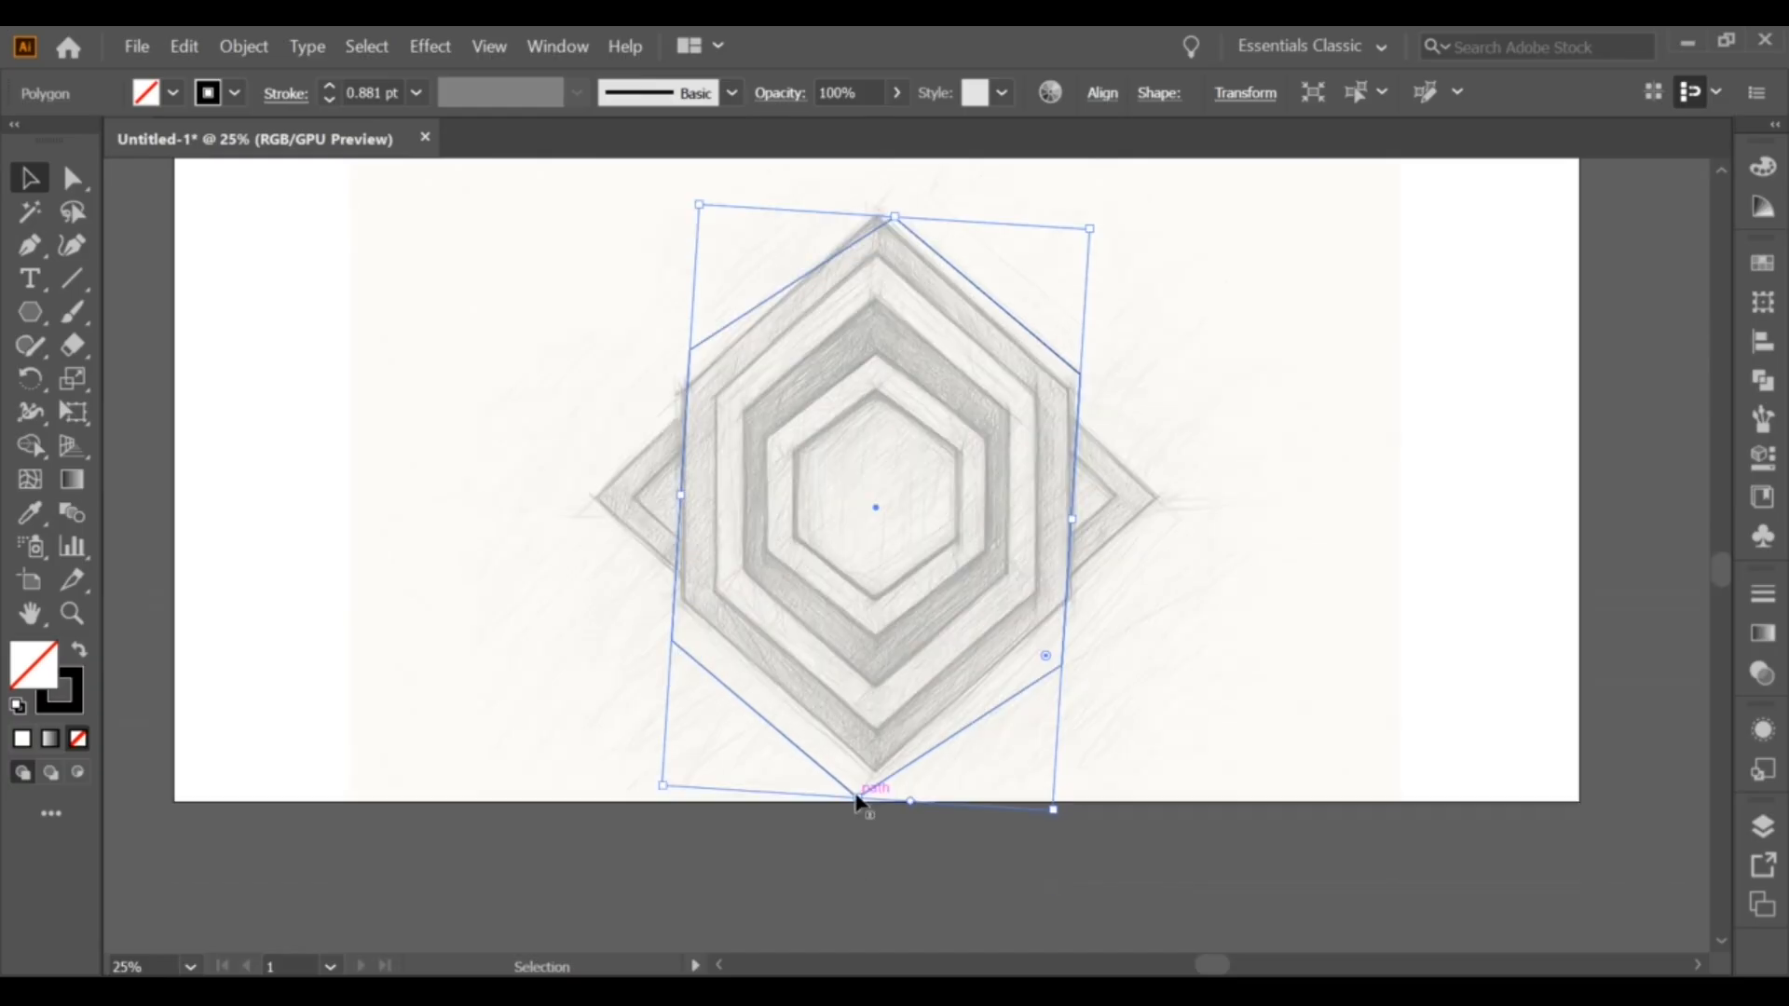
Step: Move the outer hexagon's corner points onto the corners of the sketch's outermost hexagonal outline
left_click_drag(859, 799, 879, 763)
left_click(892, 233)
left_click(895, 222)
key("a")
left_click_drag(885, 227, 864, 225)
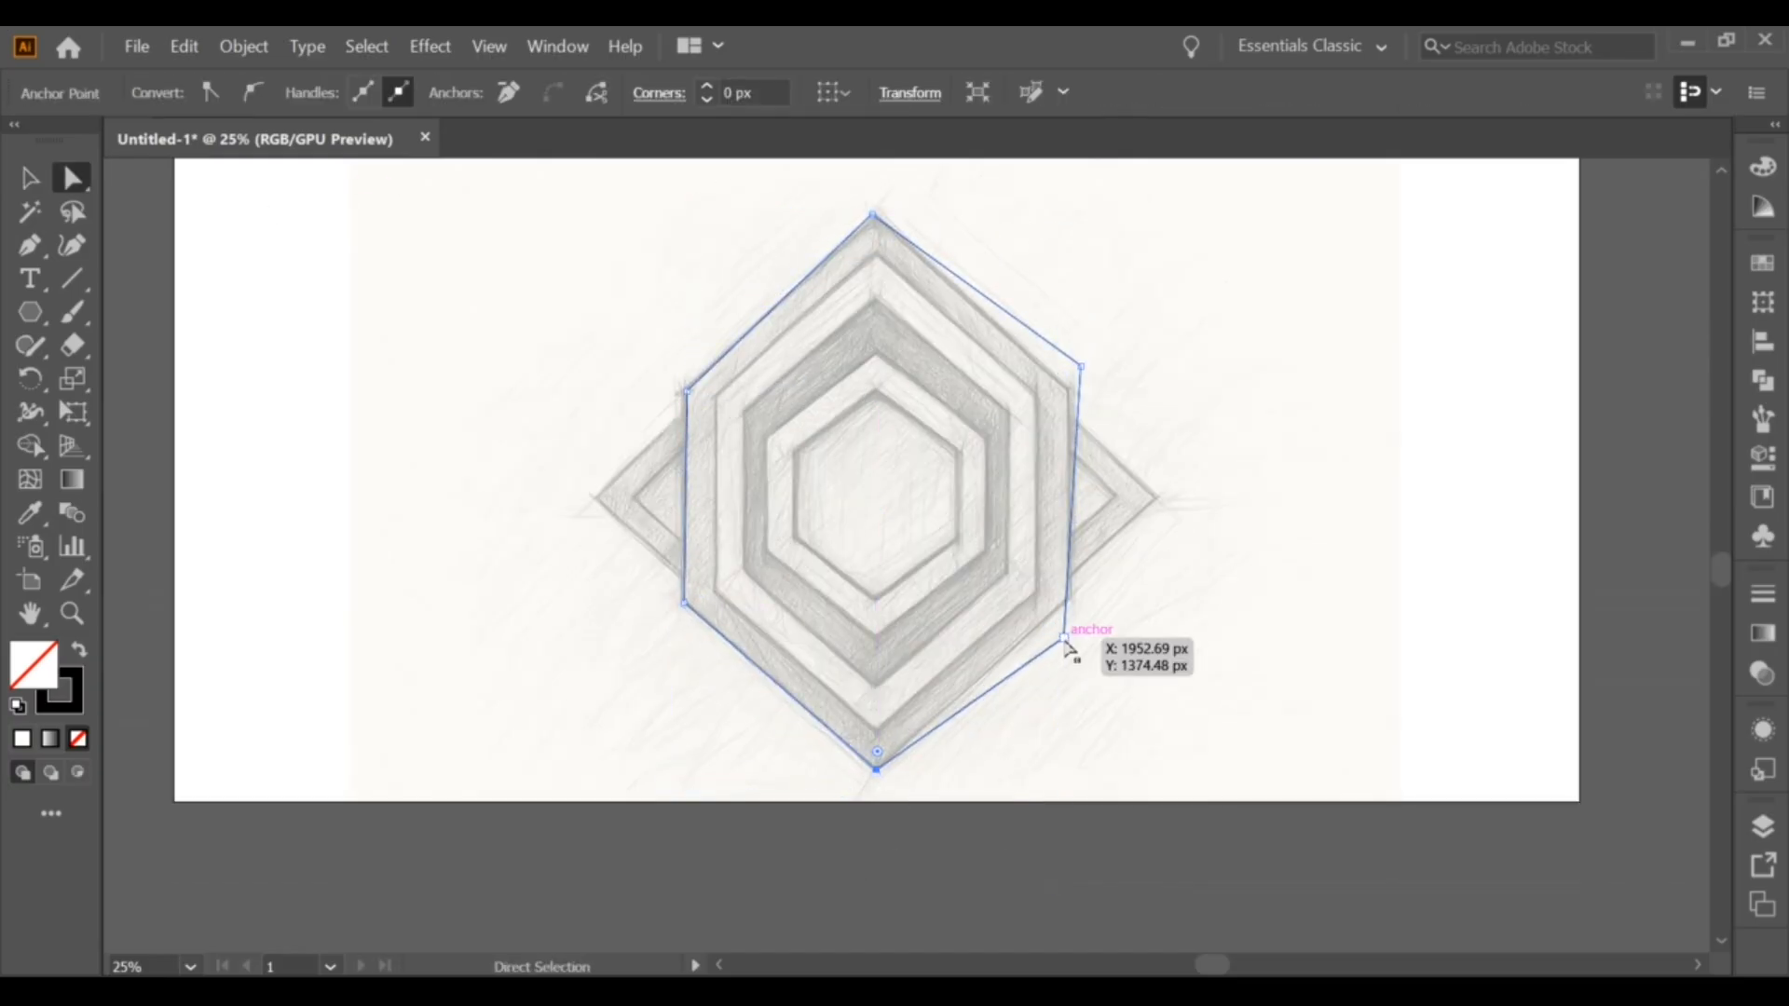
left_click_drag(1065, 641, 1072, 599)
left_click_drag(1072, 384, 1070, 386)
left_click(1096, 351)
scroll(868, 211, "up", 2)
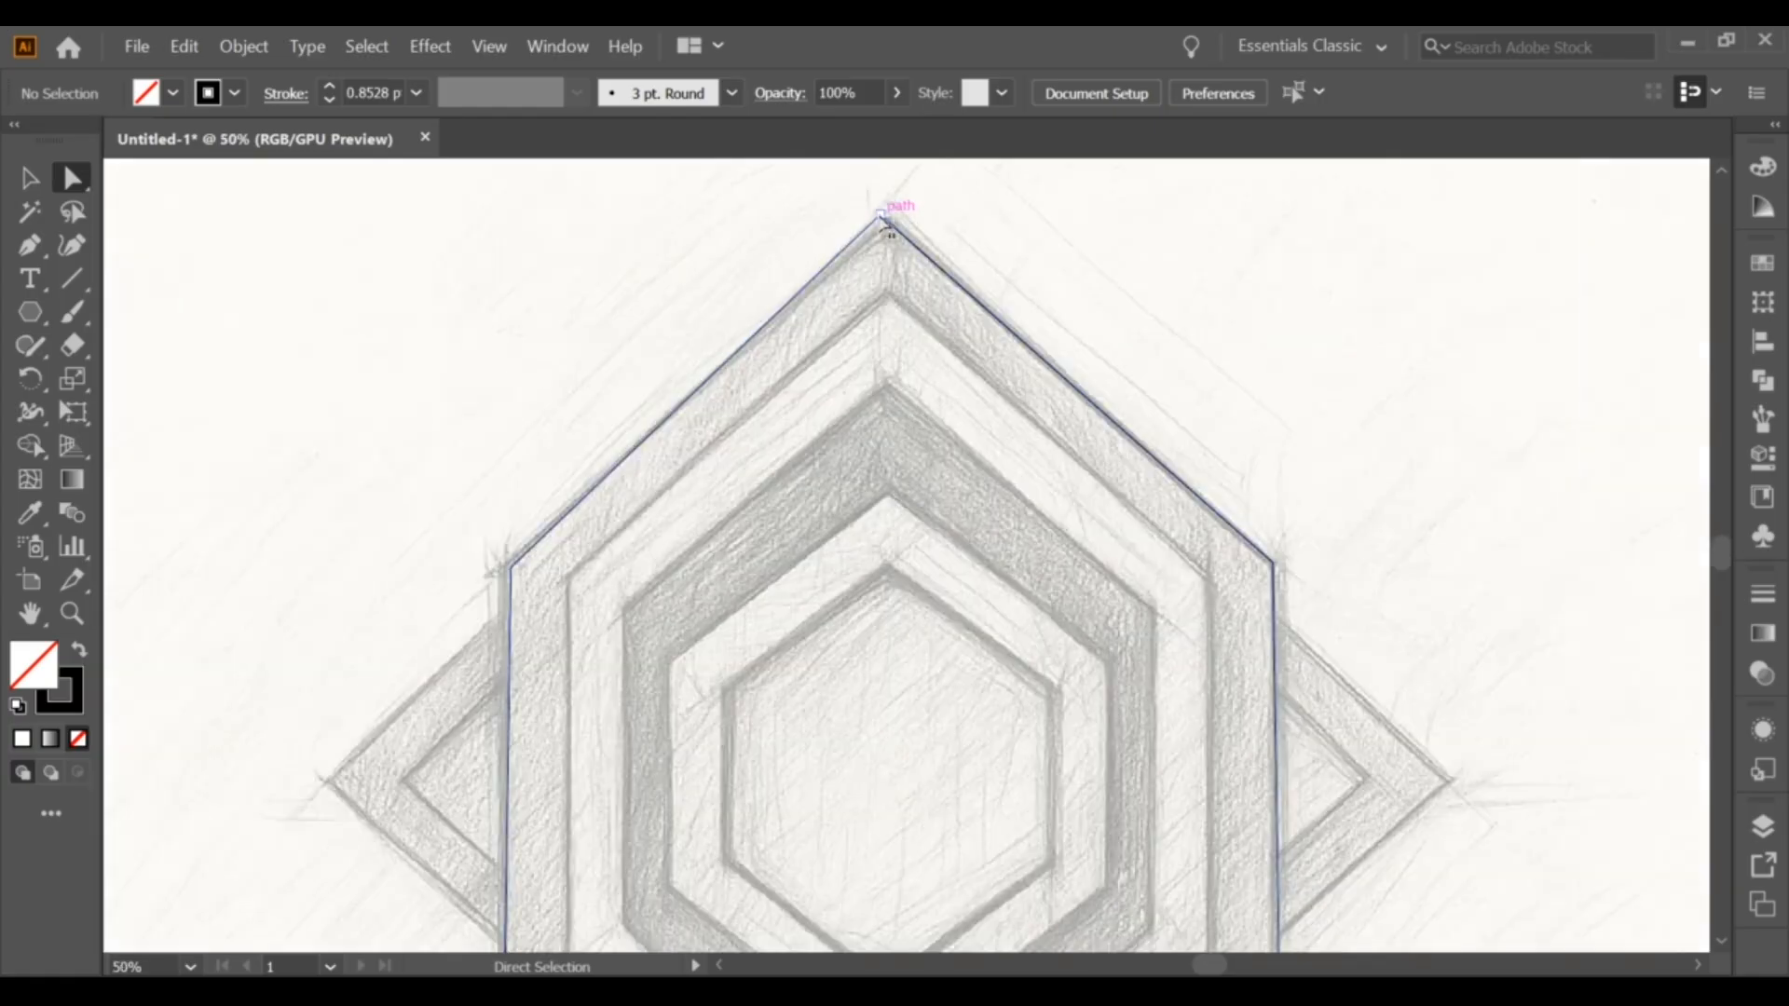
left_click_drag(881, 223, 889, 224)
left_click(946, 220)
Step: Set the outer hexagon's stroke weight to 2 pt
scroll(945, 220, "down", 2)
scroll(885, 483, "up", 1)
key("v")
left_click(709, 332)
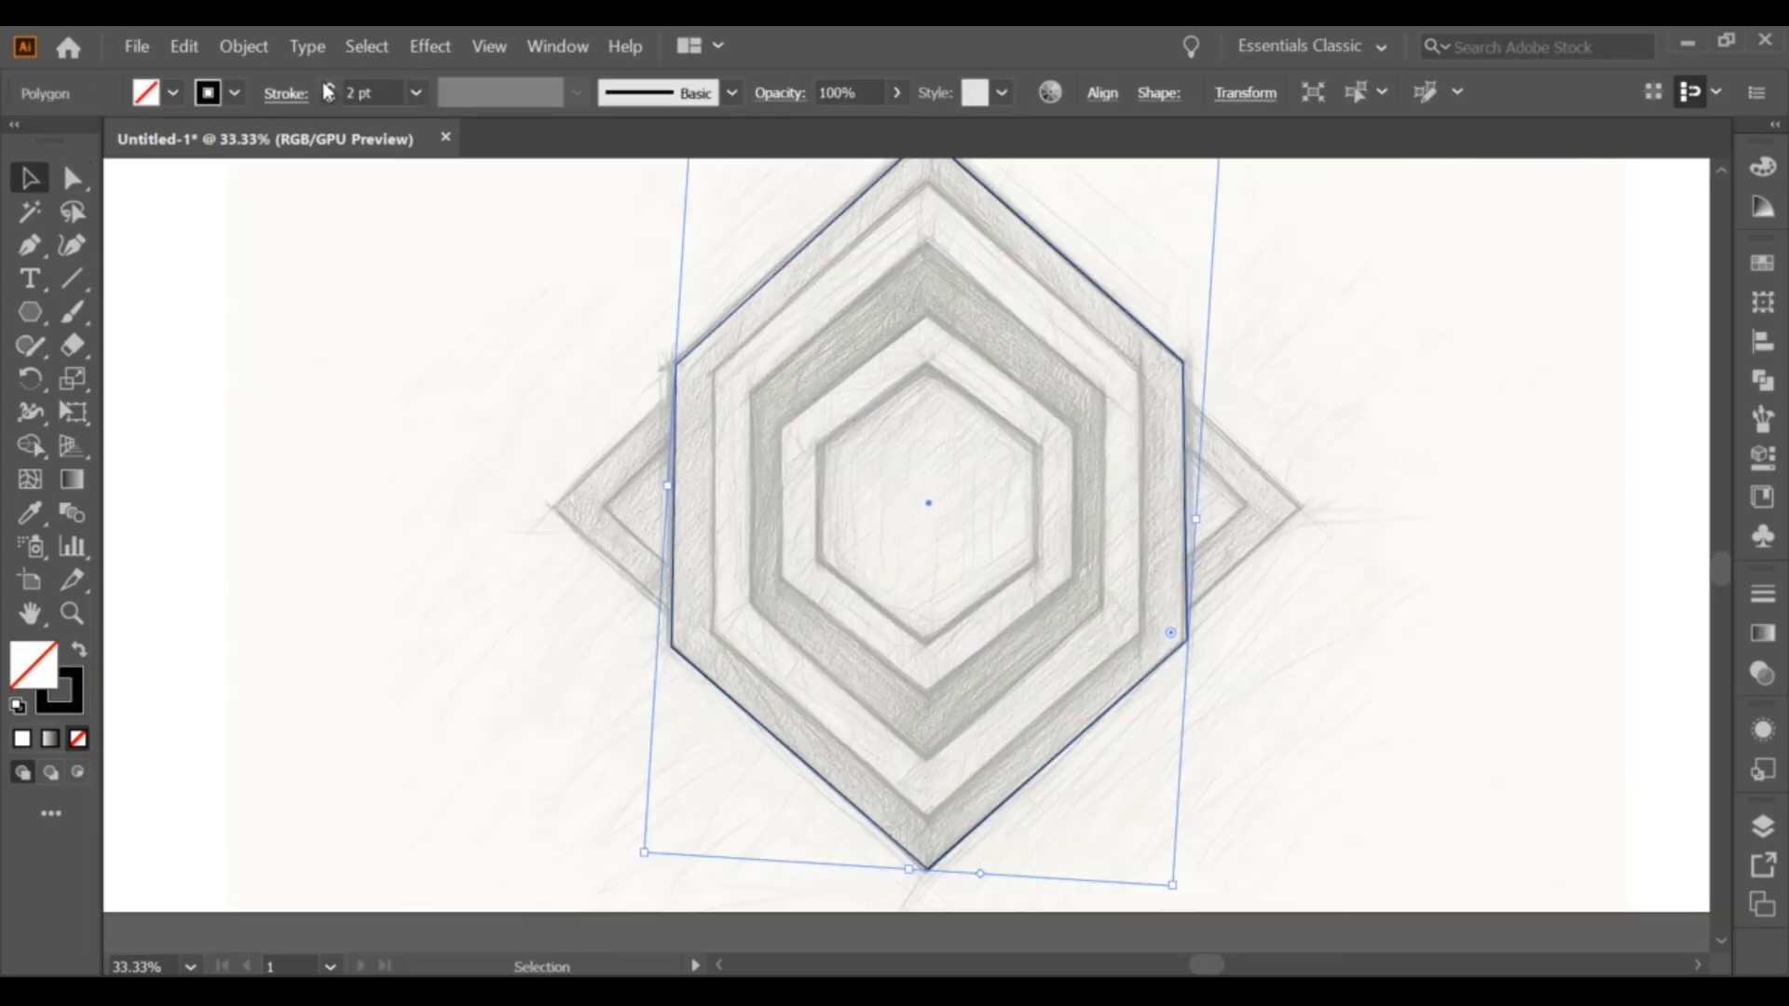
scroll(613, 240, "down", 1)
Step: Paste a copy of the outer hexagon in front and scale it down to the sketch's second outline
left_click(184, 46)
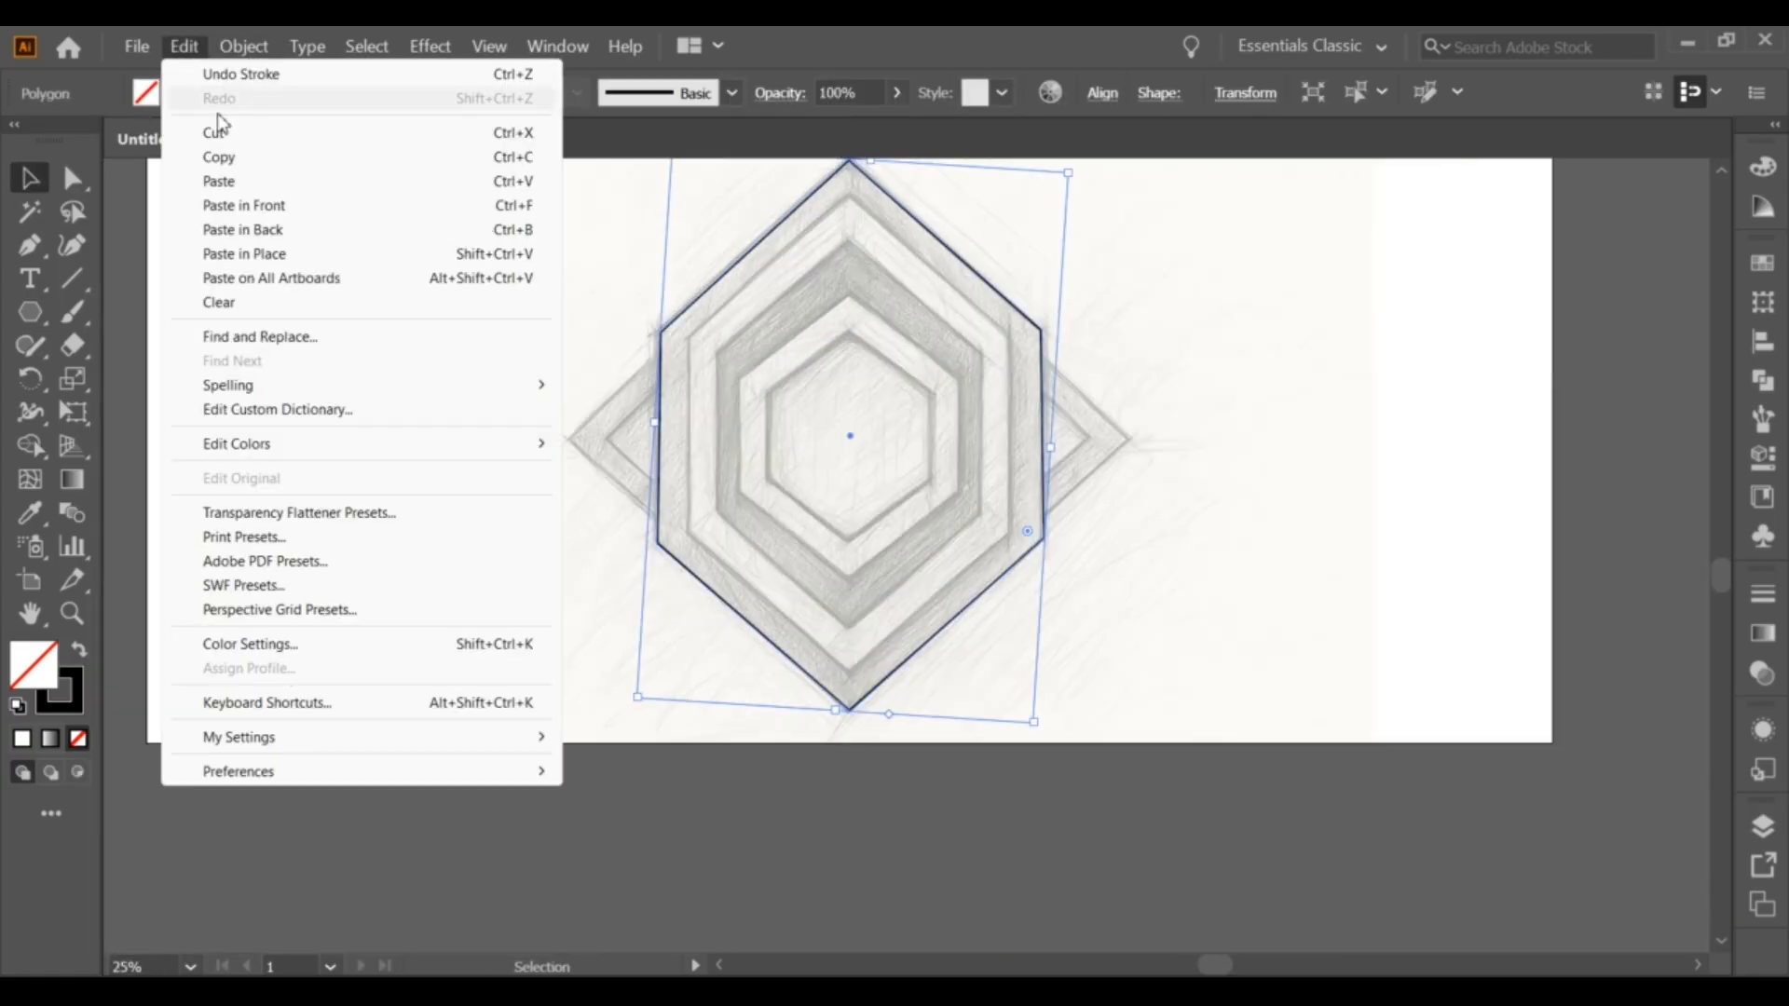
left_click(229, 204)
left_click_drag(870, 162, 870, 202)
key("ctrl+z")
left_click(184, 46)
left_click(229, 204)
scroll(993, 368, "up", 1)
left_click_drag(1035, 473, 1024, 472)
Step: Adjust the second hexagon's corner points individually to match the sketch's second outline
key("a")
left_click_drag(1013, 335, 1014, 326)
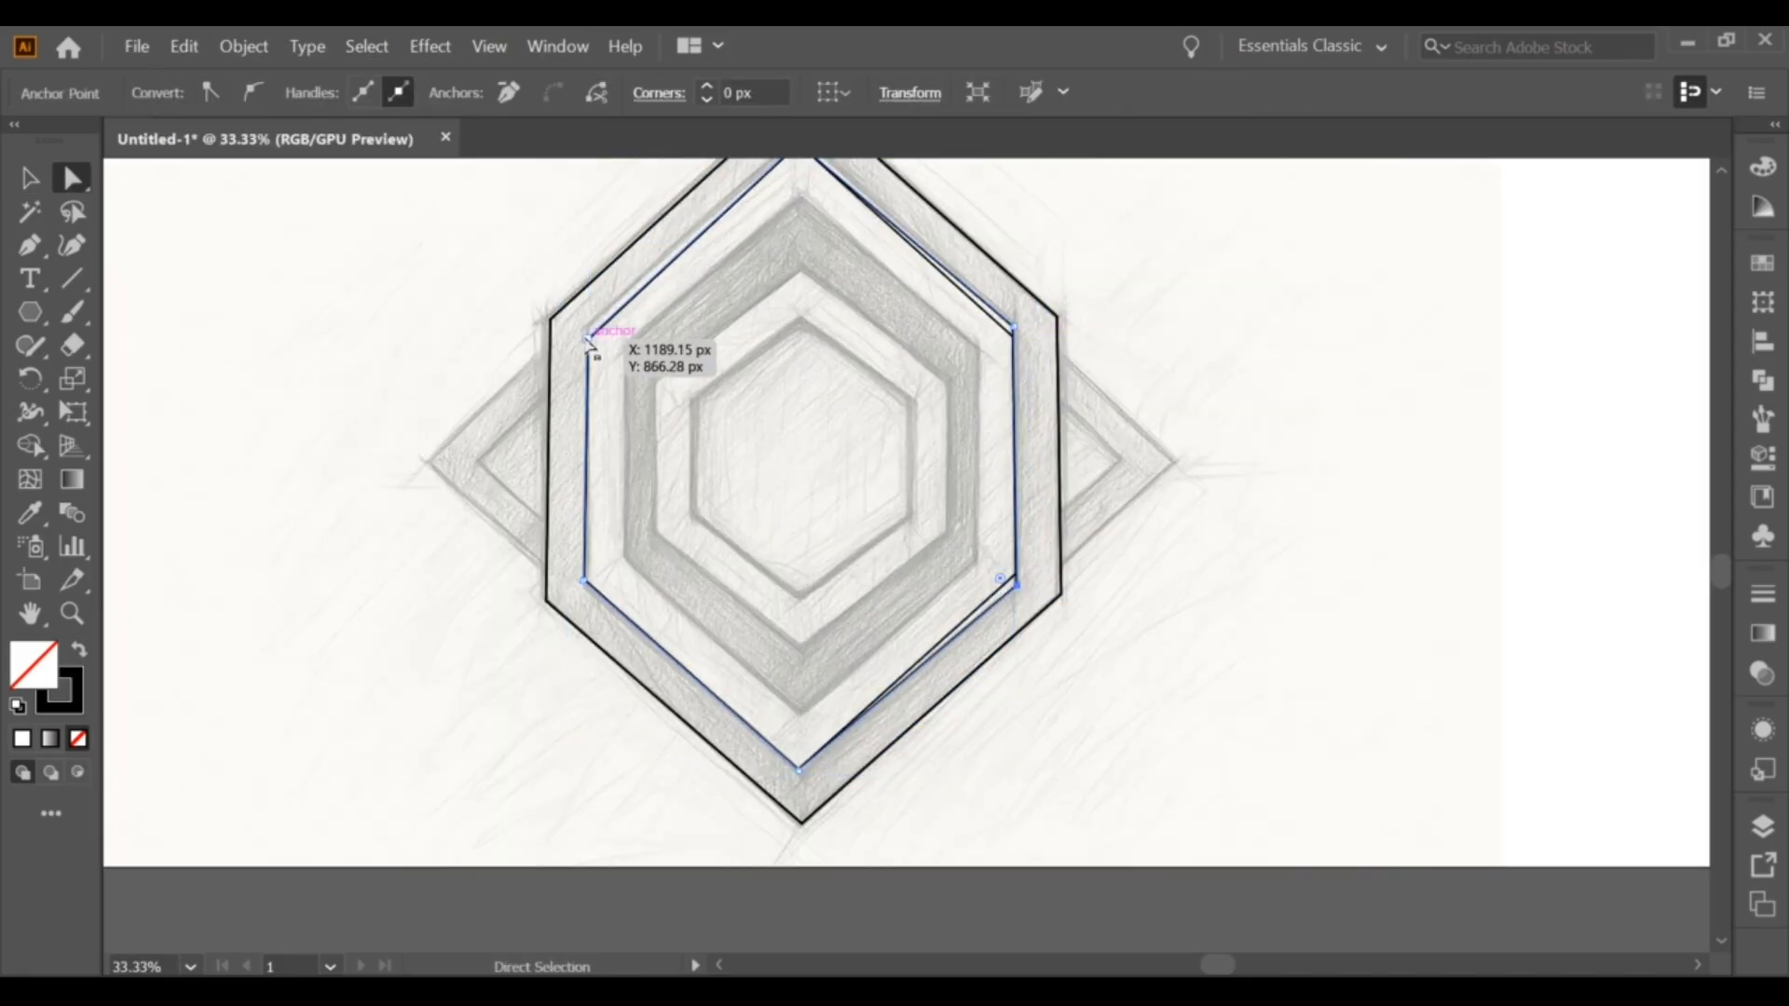
left_click_drag(588, 339, 588, 338)
left_click(739, 328)
key("ctrl+z")
left_click_drag(1013, 336, 1017, 326)
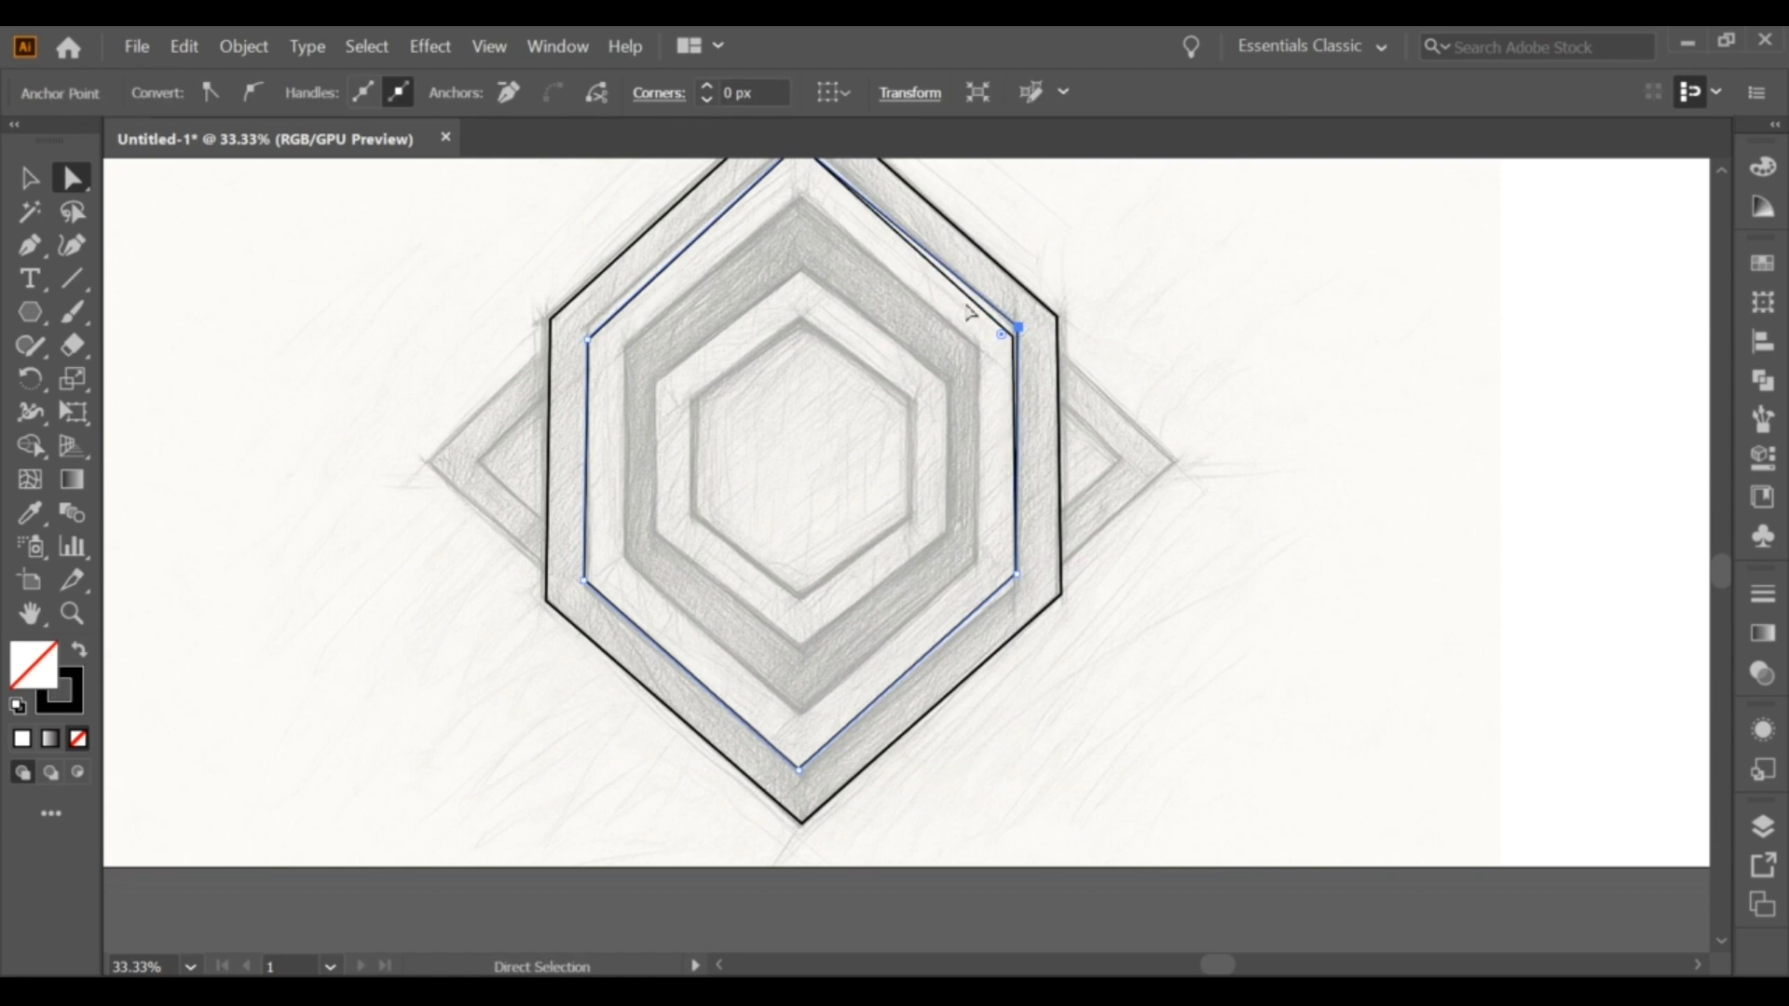
left_click(959, 319)
left_click_drag(588, 339, 588, 327)
left_click_drag(1015, 579, 1011, 589)
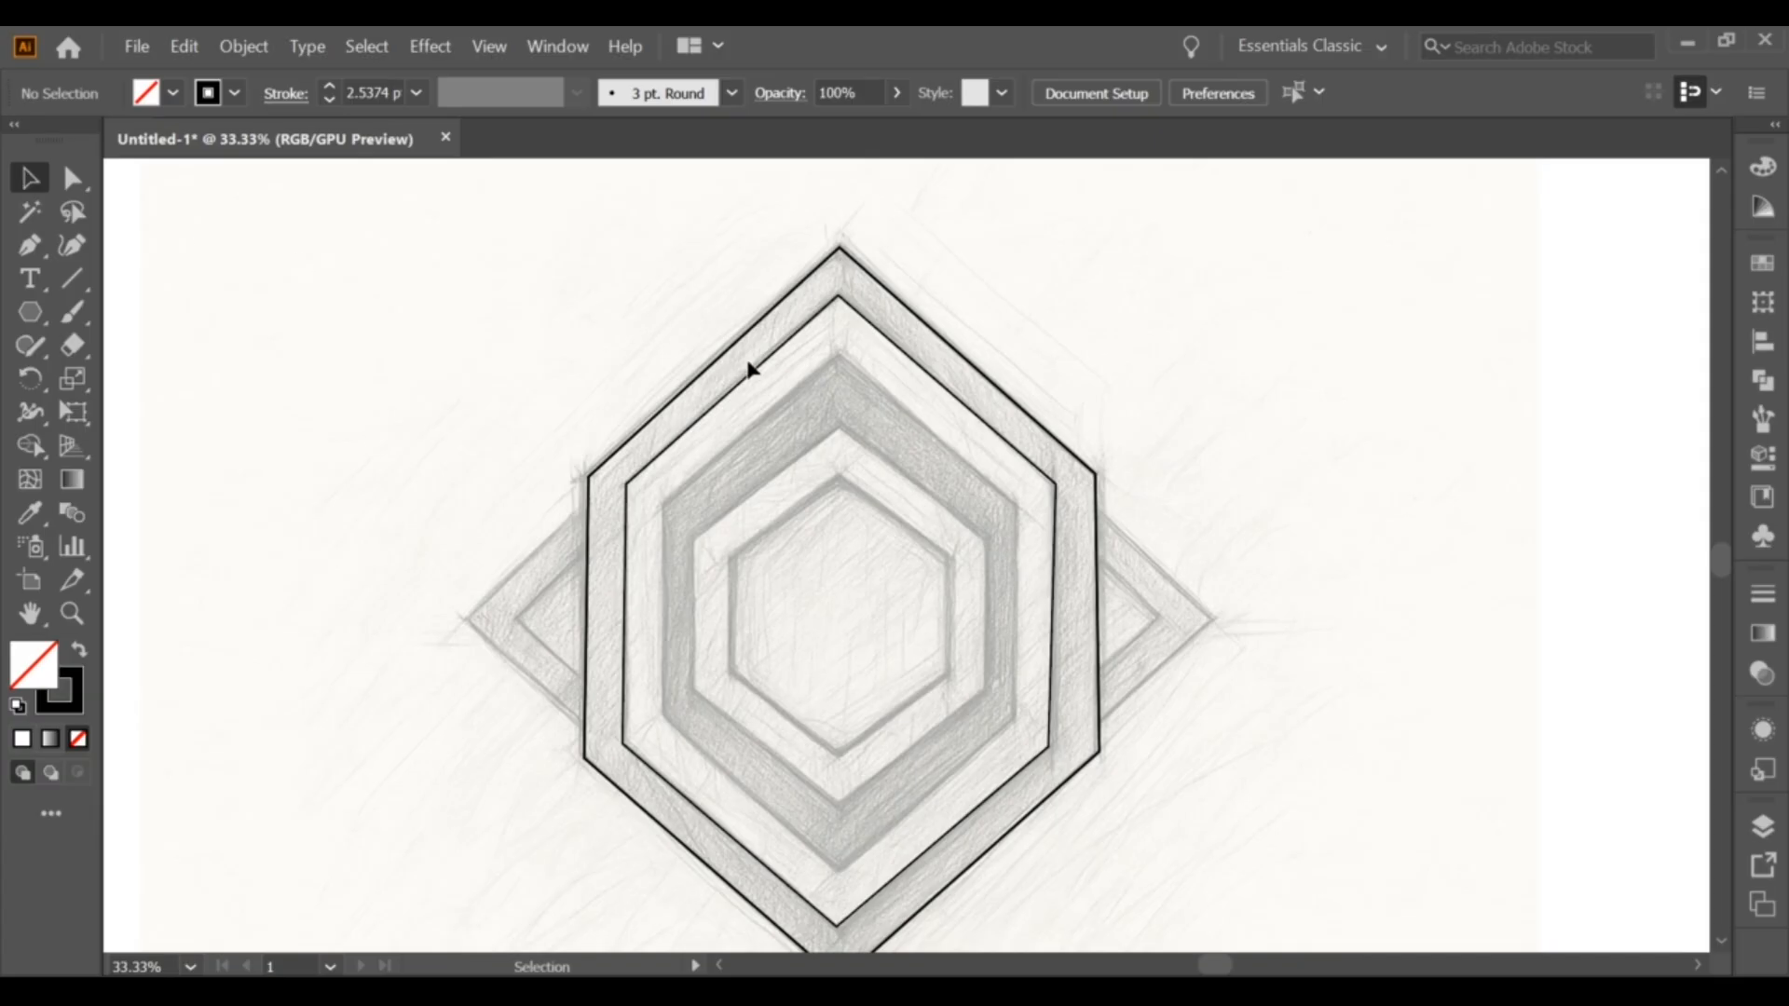
Step: Duplicate the second hexagon in place and scale the copy down to the sketch's third outline
left_click(750, 370)
left_click(184, 45)
left_click(264, 252)
left_click_drag(838, 296, 857, 360)
scroll(1126, 883, "down", 3)
scroll(891, 782, "up", 1)
Step: Adjust the third hexagon's corner points to follow the outer edge of the dark sketched band
left_click(73, 178)
left_click_drag(847, 743, 848, 753)
left_click_drag(1104, 525, 1113, 524)
left_click_drag(1118, 206, 1118, 205)
left_click_drag(778, 298, 899, 471)
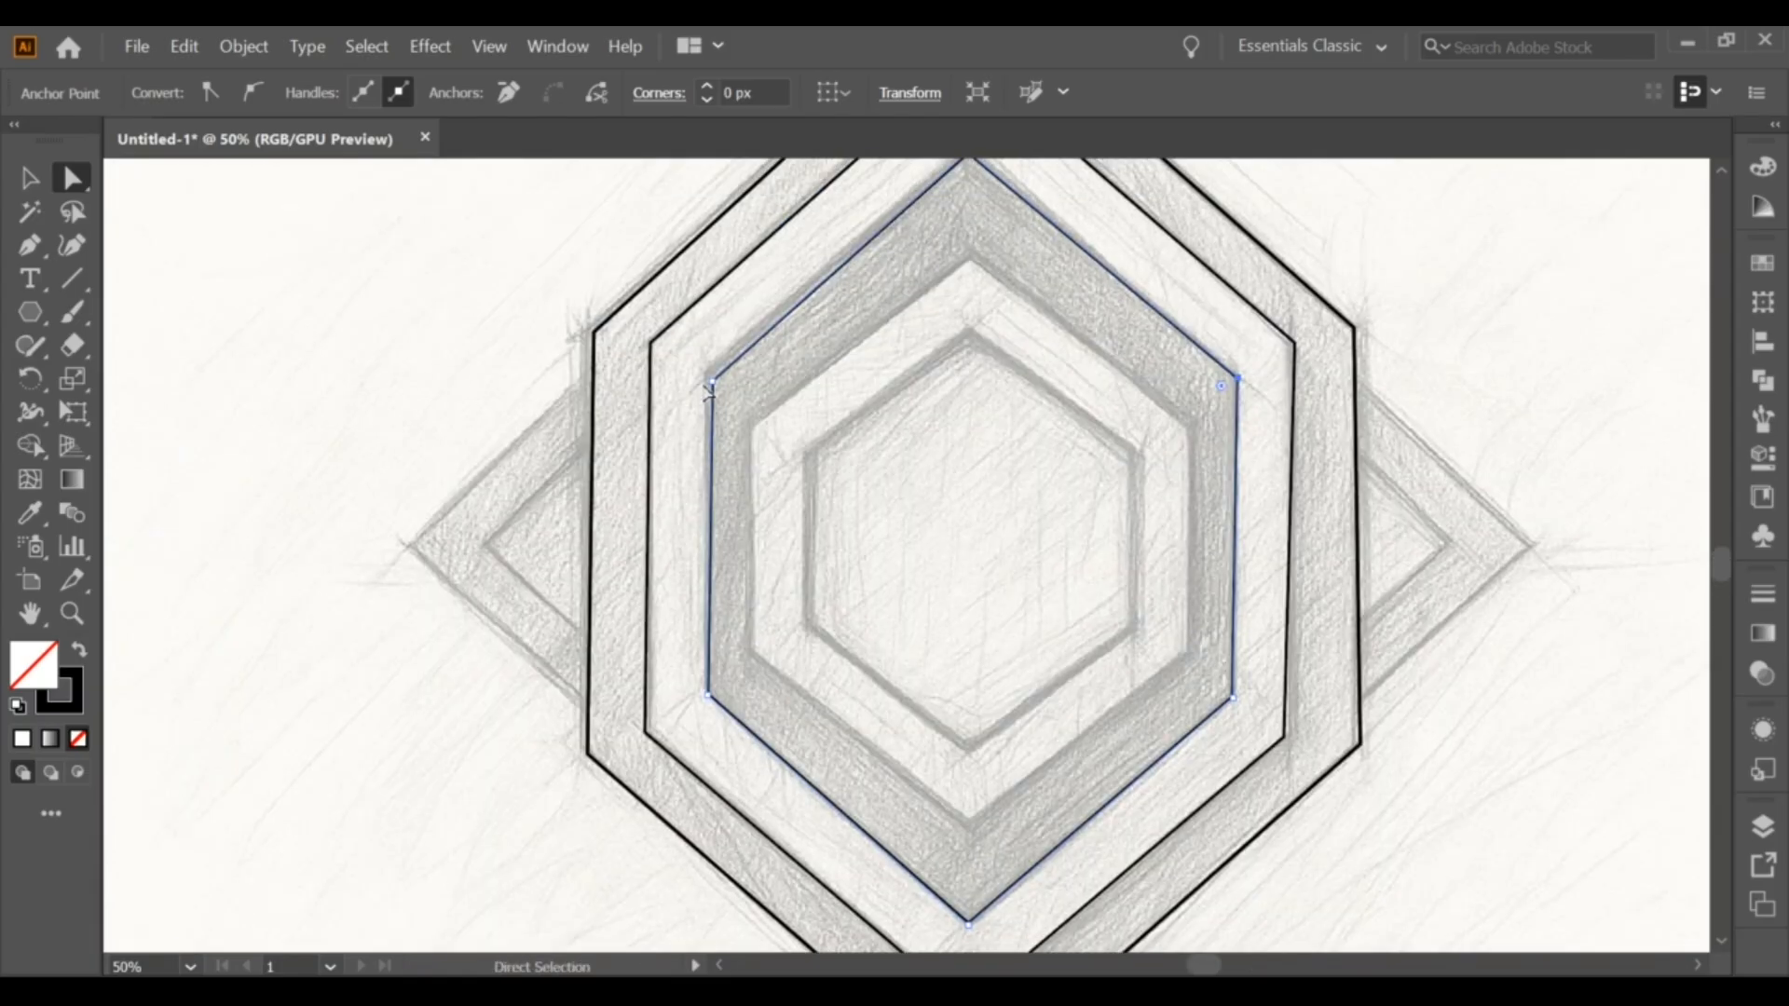
left_click_drag(715, 380, 710, 370)
left_click_drag(850, 375, 851, 520)
left_click_drag(970, 302, 970, 295)
scroll(969, 295, "down", 1)
scroll(990, 839, "up", 3)
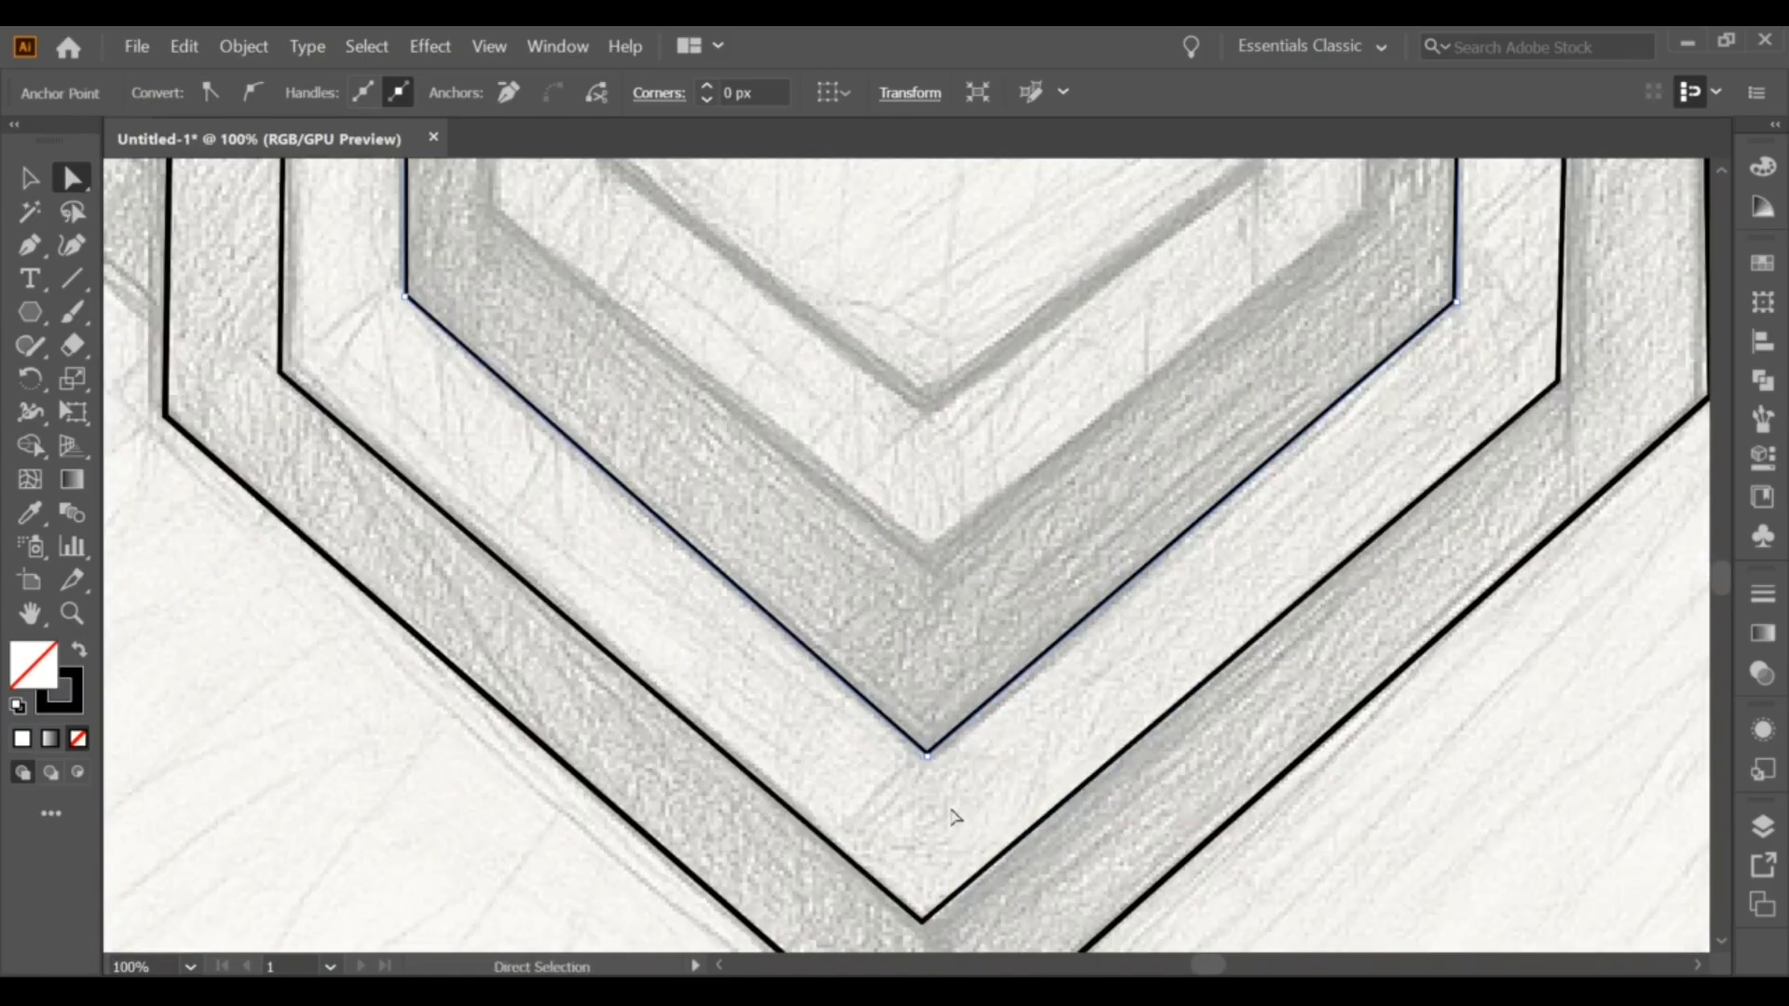
left_click_drag(926, 755, 926, 761)
scroll(941, 811, "down", 3)
left_click_drag(835, 531, 826, 567)
left_click(186, 46)
left_click(234, 157)
left_click(185, 47)
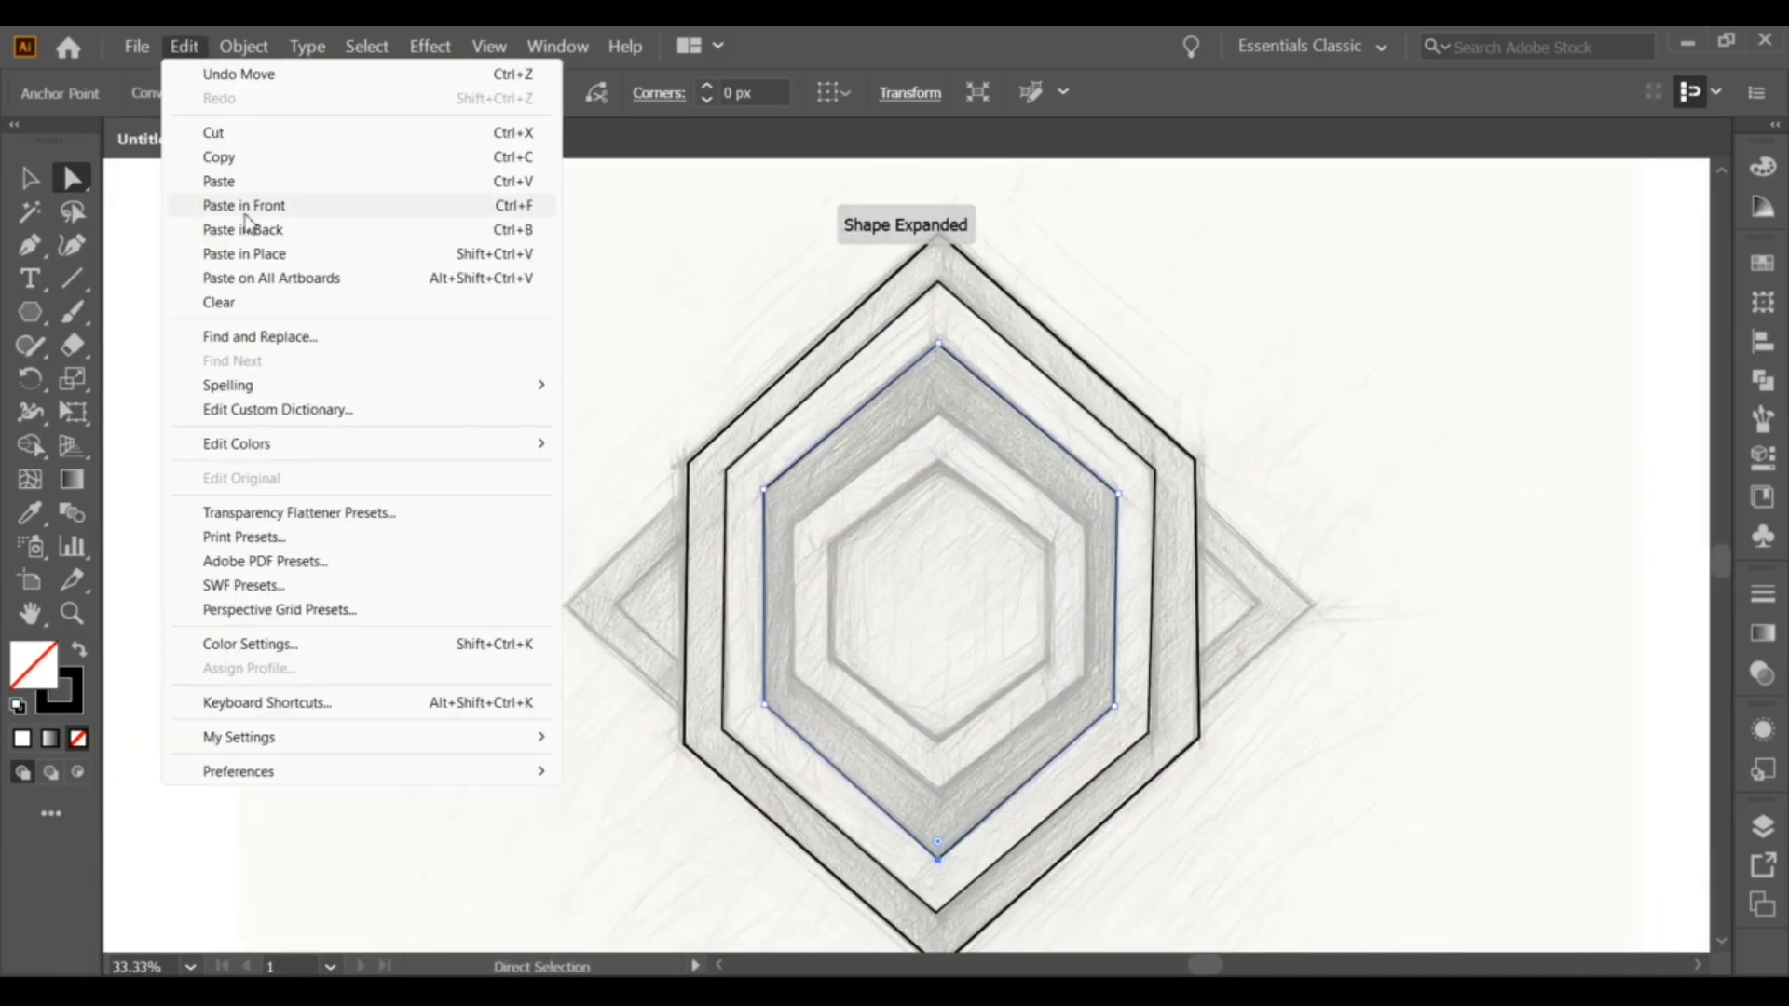
left_click(243, 207)
key("v")
left_click(1034, 589)
left_click(1197, 569)
left_click(1154, 541)
Step: Copy the third hexagon, paste it in front and scale it to the inner edge of the dark band
left_click(928, 354)
left_click(184, 47)
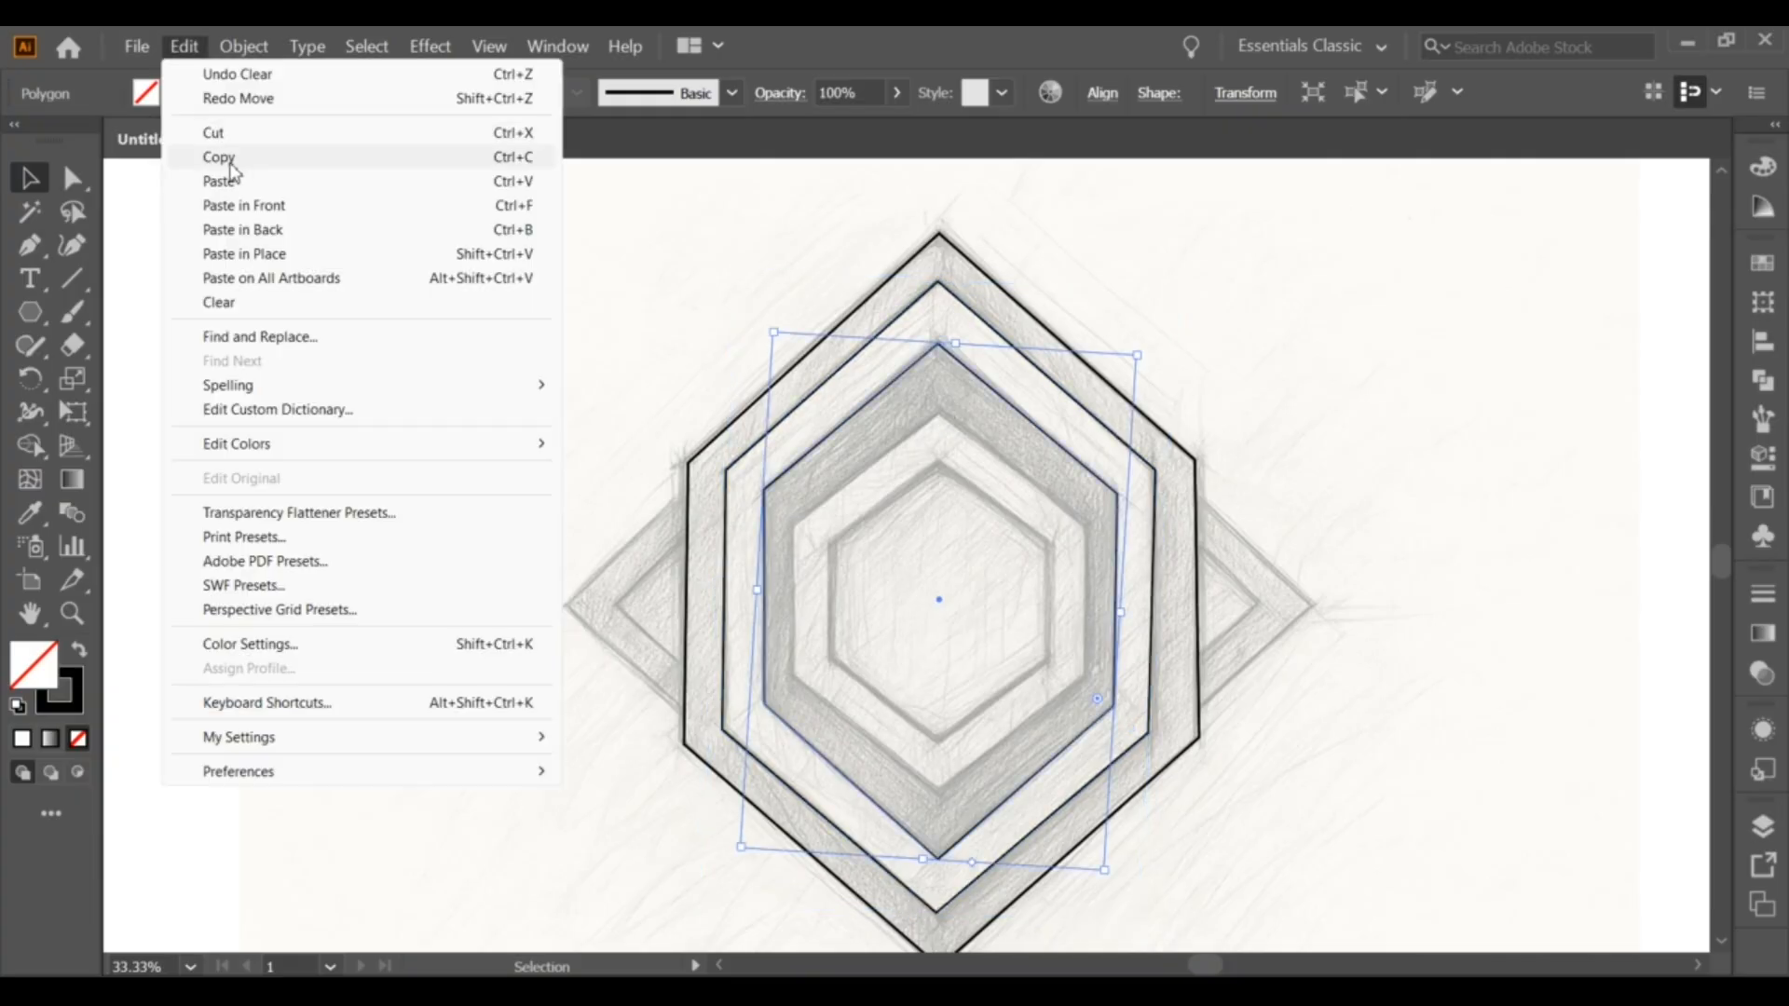
left_click(229, 160)
left_click(184, 46)
left_click(242, 221)
left_click_drag(956, 345, 951, 410)
scroll(831, 584, "up", 1)
left_click_drag(807, 597, 786, 598)
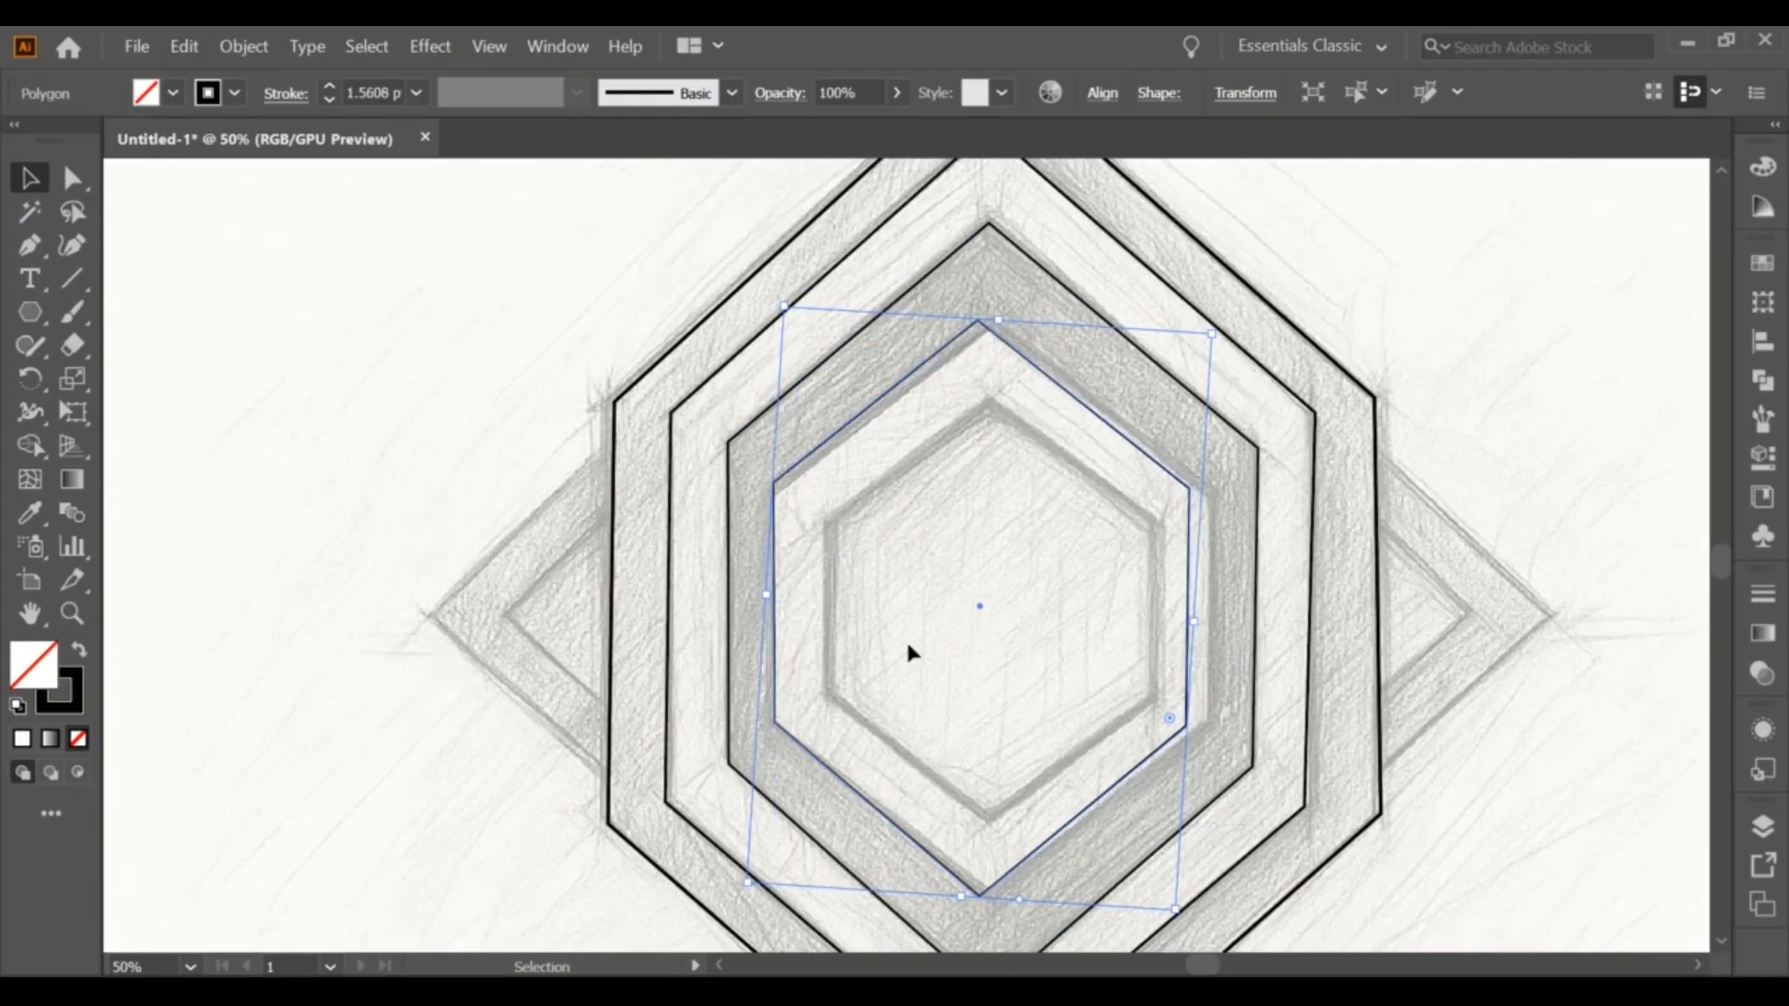
left_click_drag(1197, 620, 1221, 622)
Step: Adjust the fourth hexagon's corner points to match the inner edge of the dark sketched band
left_click(73, 178)
left_click_drag(988, 324, 989, 324)
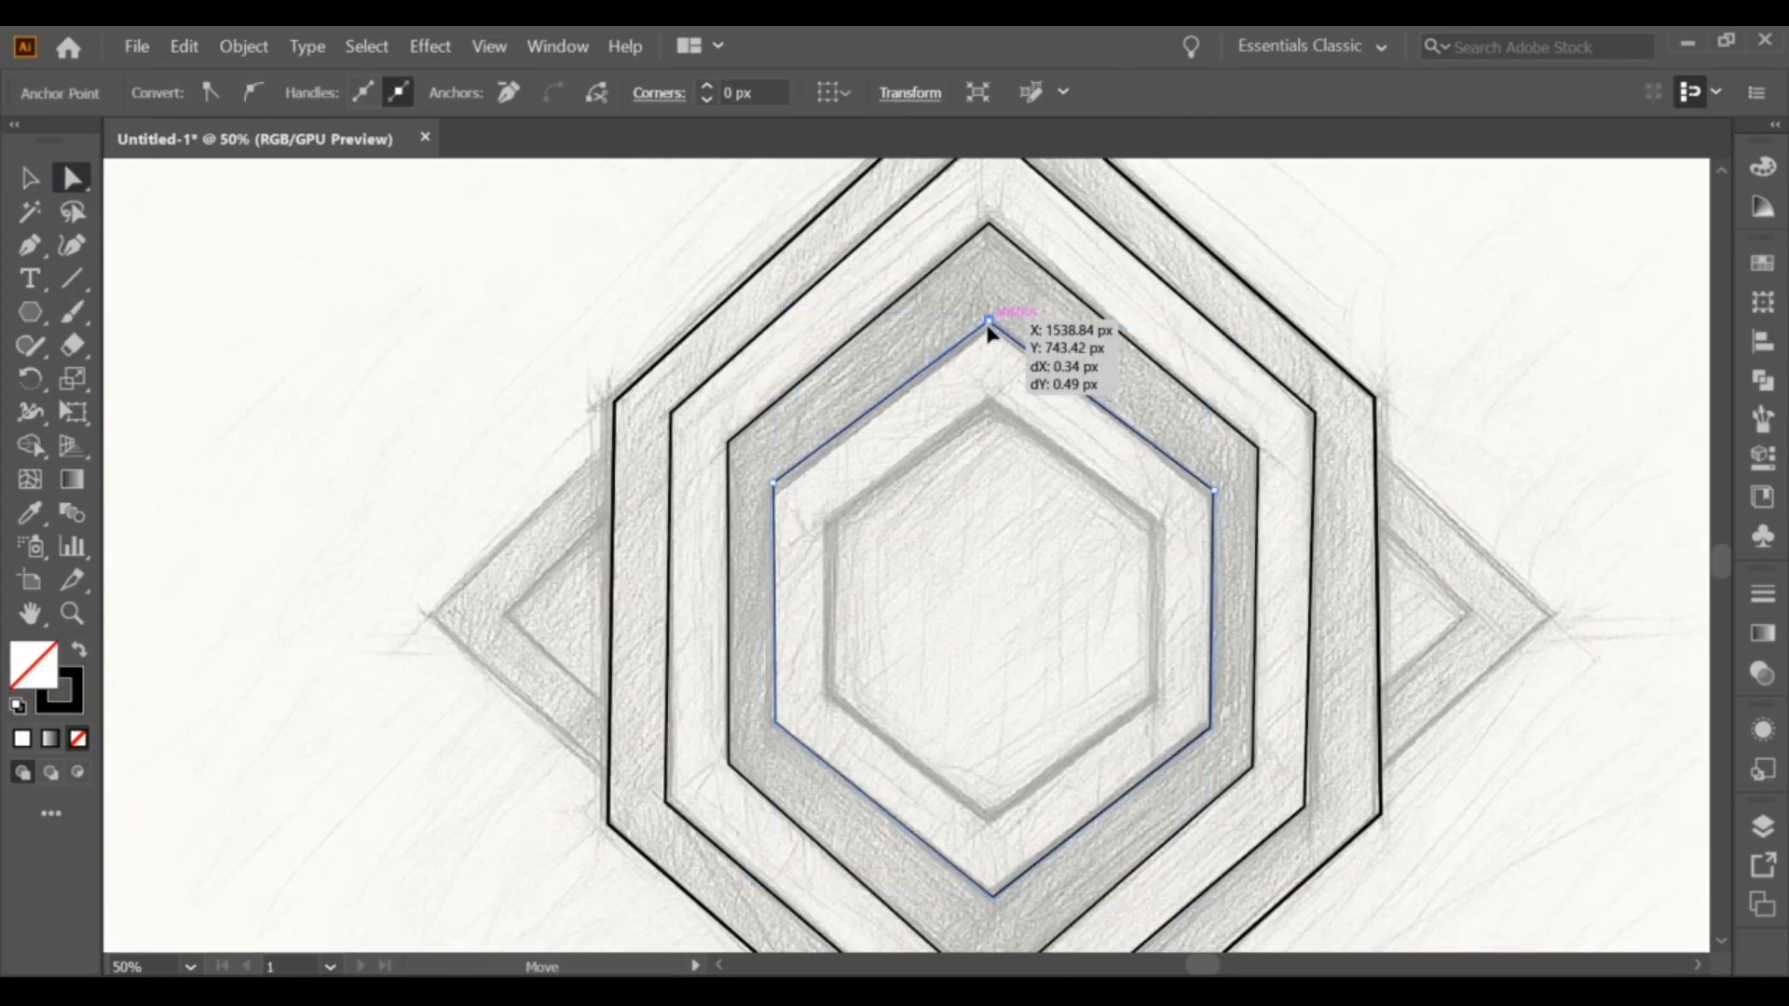
left_click_drag(1212, 729, 1209, 723)
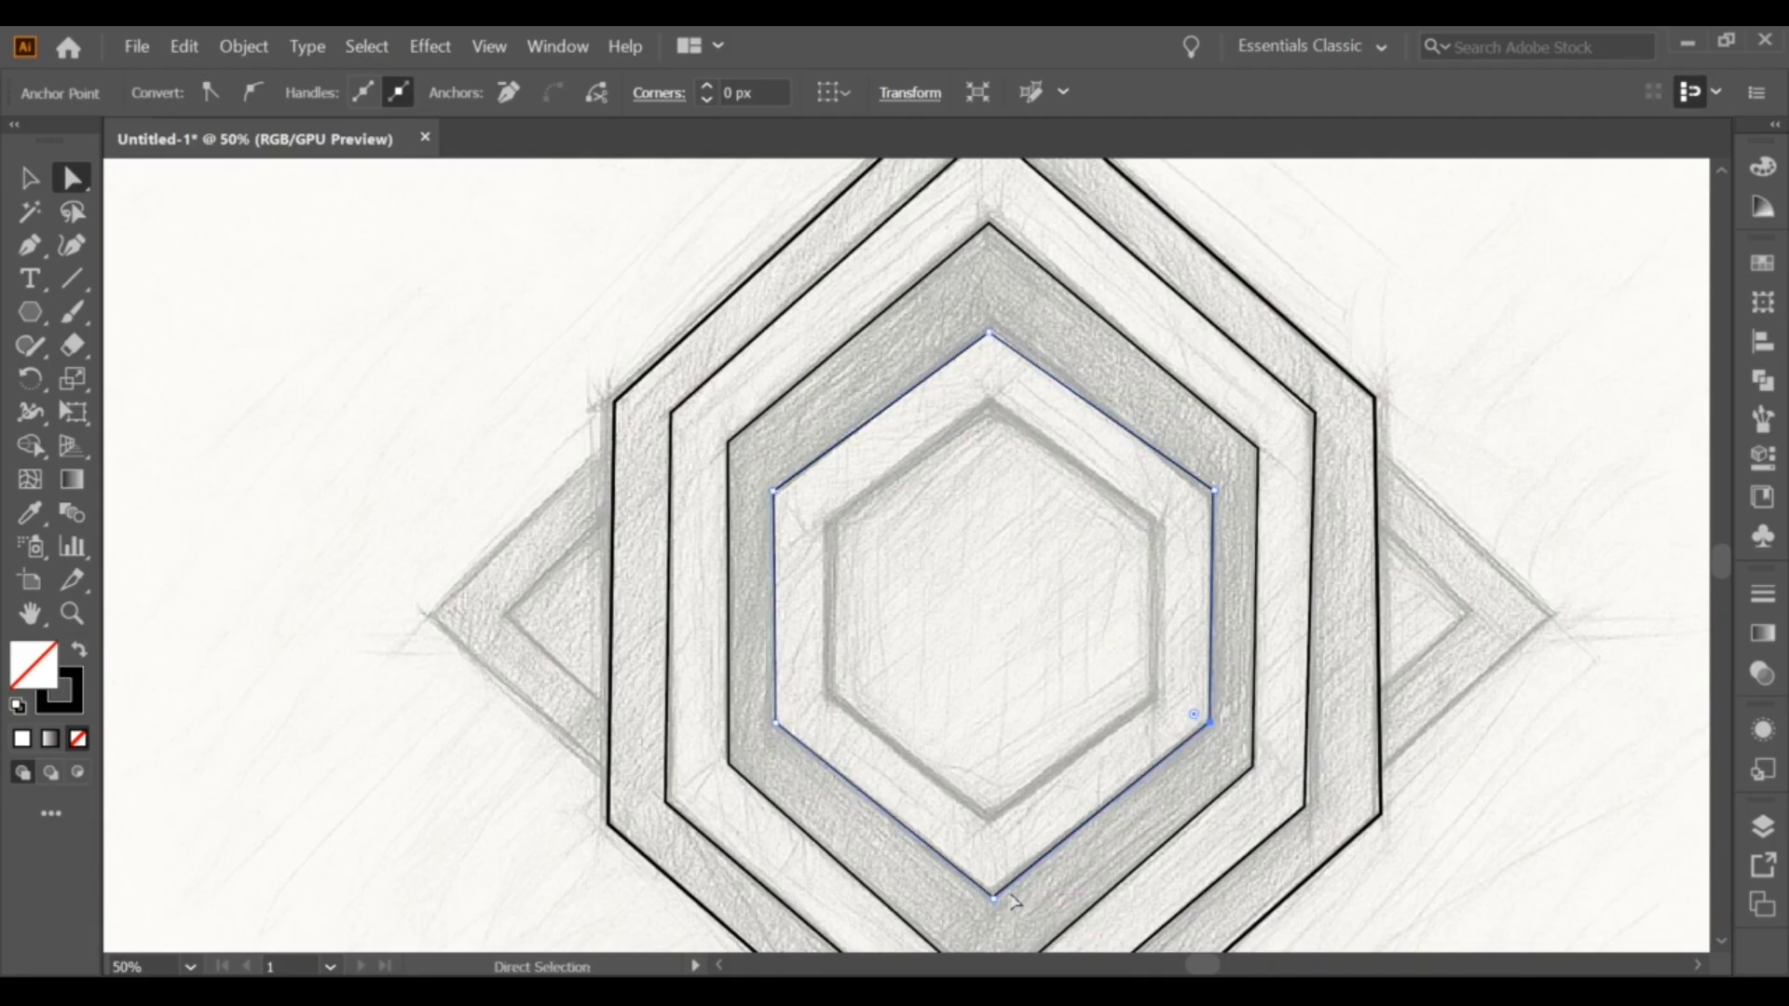
left_click_drag(993, 898, 989, 894)
left_click_drag(988, 333, 992, 321)
left_click(1002, 373)
scroll(642, 571, "up", 1)
left_click_drag(817, 465, 812, 469)
left_click(835, 473)
left_click(819, 464)
left_click_drag(1134, 277, 1058, 374)
scroll(1042, 360, "down", 2)
left_click(451, 319)
Step: Duplicate the fourth hexagon and fit the copy to the sketch's innermost hexagon
left_click(30, 178)
left_click(1004, 359)
left_click(185, 46)
left_click(210, 169)
left_click(196, 47)
left_click(1242, 609)
scroll(1242, 609, "down", 1)
left_click_drag(1242, 610, 1152, 576)
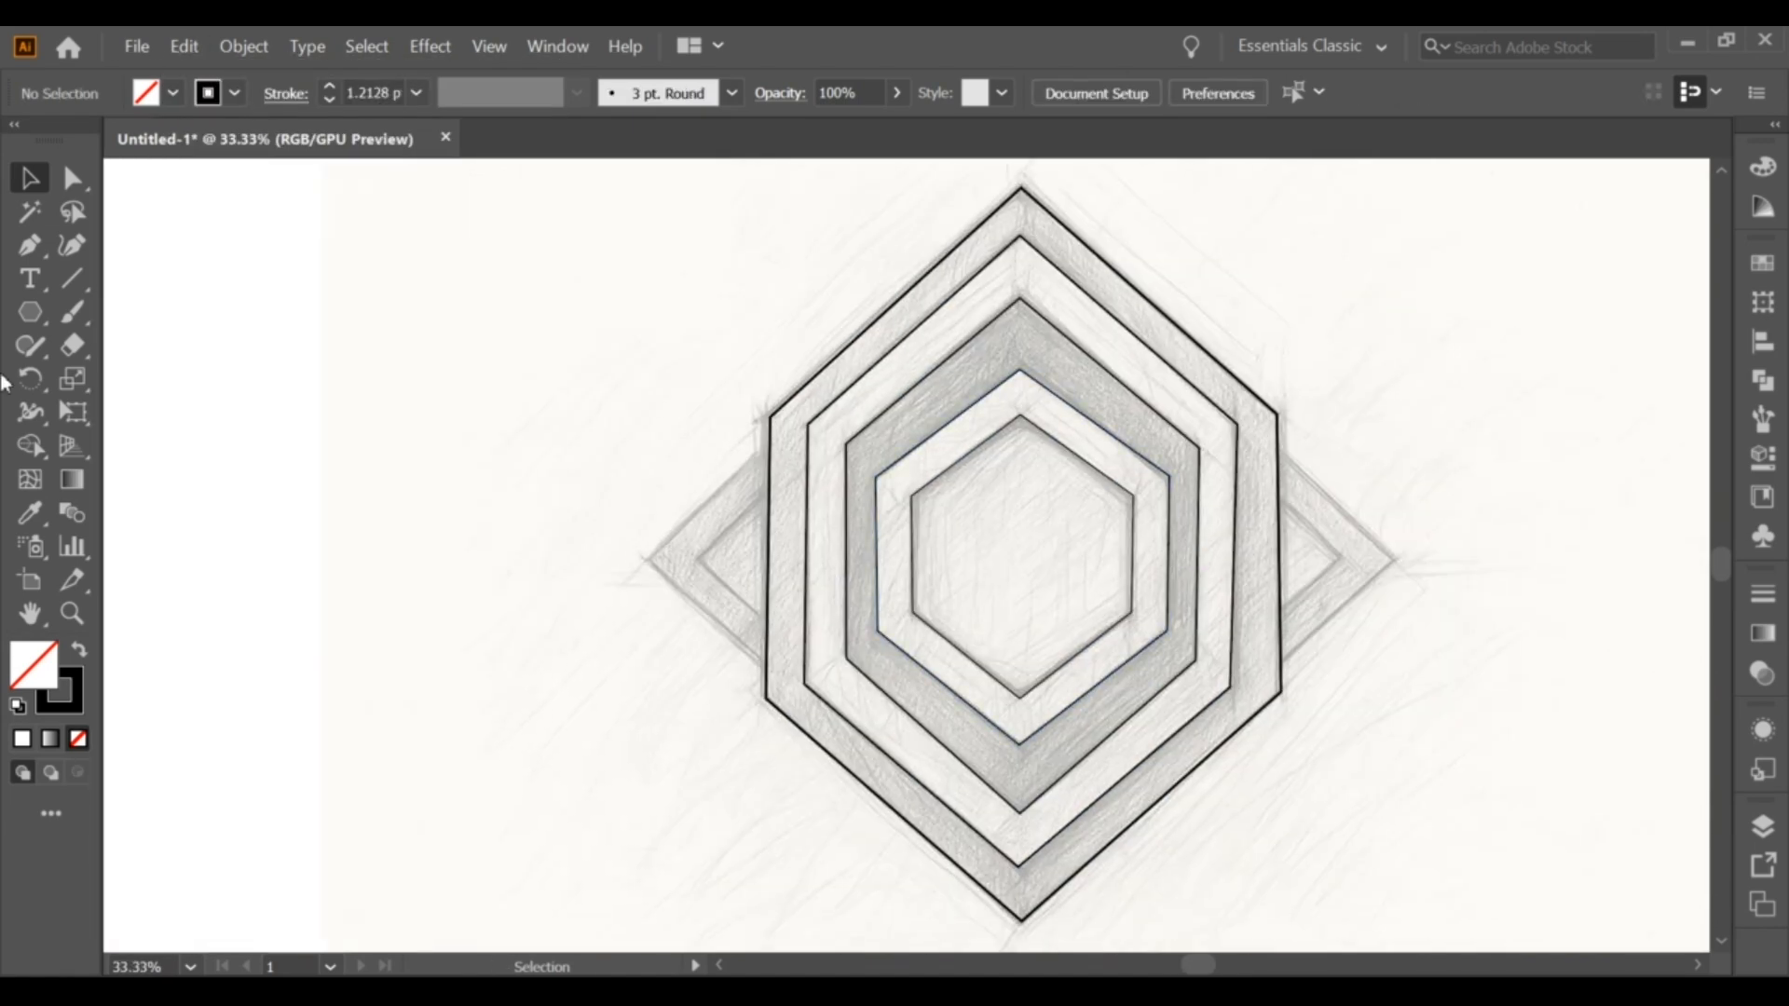
Step: Create a polygon with 3 sides beside the hexagons with the Polygon tool
left_click(31, 312)
left_click(521, 438)
double_click(858, 505)
type("3")
key("Return")
left_click(31, 178)
Step: Rotate, move and resize the triangle to cover the sketch's left outer triangle
left_click_drag(626, 601, 485, 201)
left_click_drag(471, 419, 637, 482)
left_click_drag(637, 826, 514, 615)
left_click(472, 308)
key("Delete")
mouse_move(514, 464)
left_mouse_down()
mouse_move(682, 527)
mouse_move(772, 526)
left_mouse_up()
scroll(686, 535, "up", 2)
left_click_drag(430, 569, 623, 570)
left_click_drag(741, 322, 718, 340)
Step: Match the triangle's stroke to the outer hexagon's outline with the Eyedropper
left_click(31, 513)
left_click(884, 268)
left_click(31, 178)
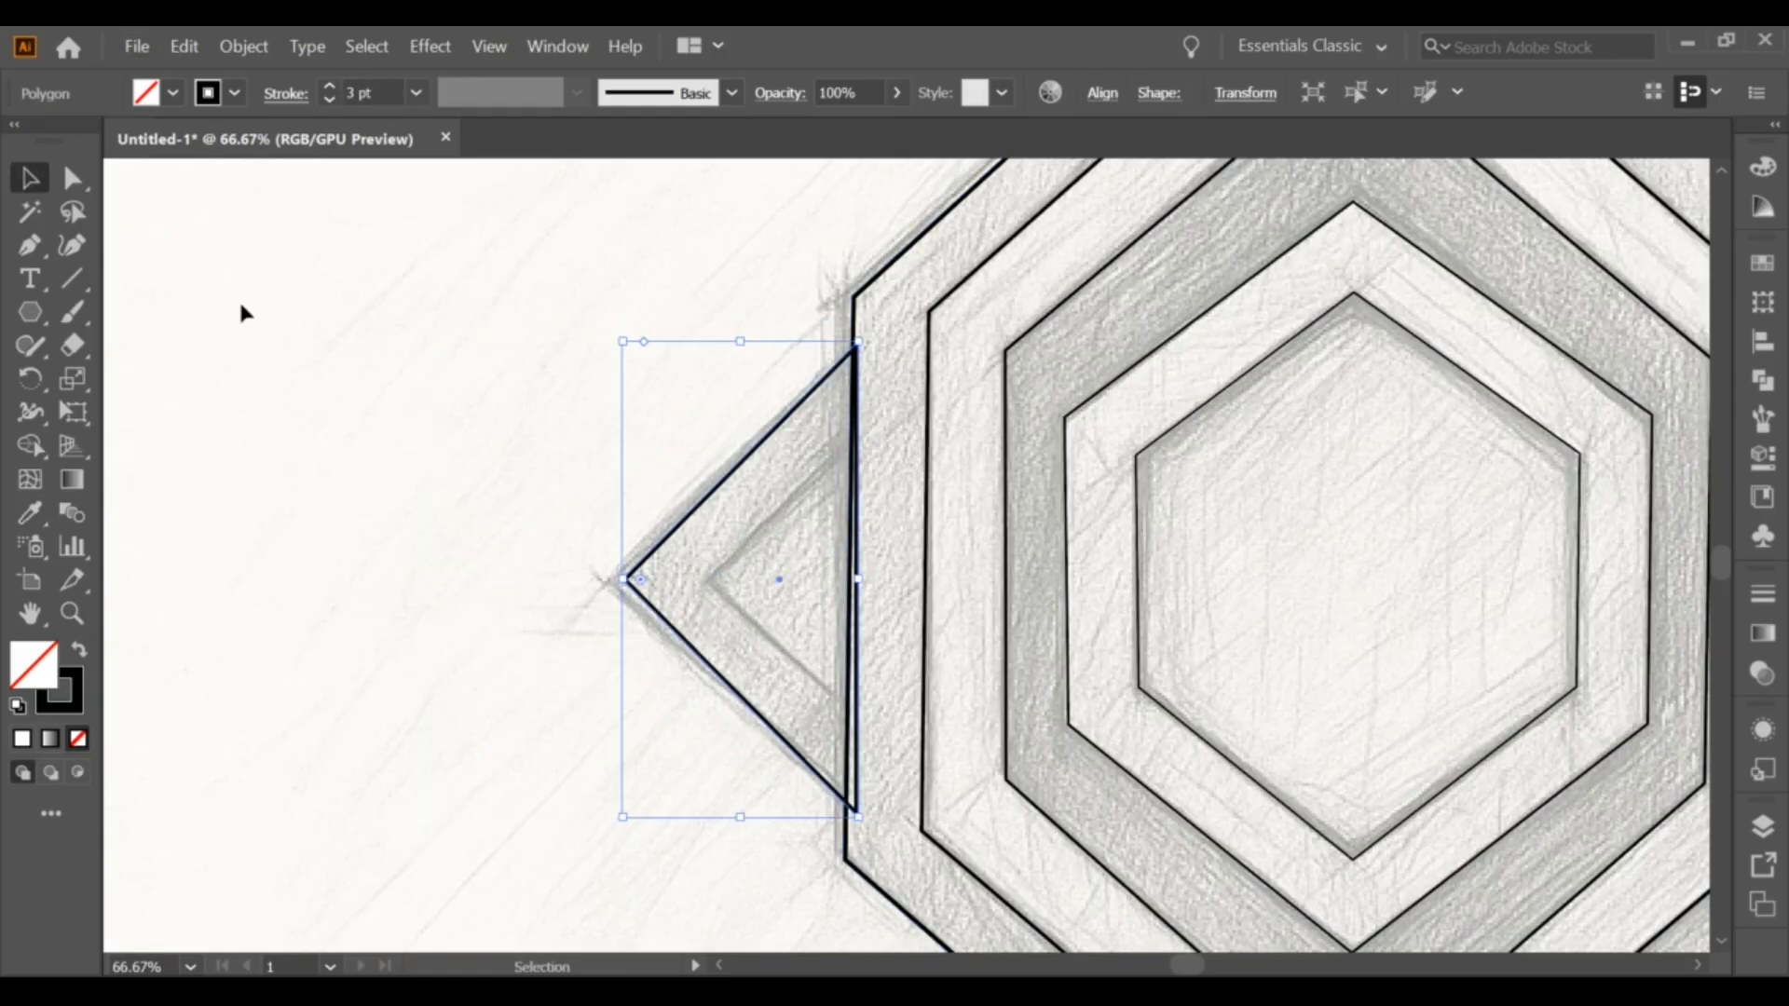
Step: Move the triangle's left tip onto the sketched tip and its lower corner onto the outer hexagon's left edge
scroll(631, 548, "up", 2)
left_click(73, 178)
left_click(612, 599)
left_click(611, 599)
left_click_drag(612, 599, 585, 606)
scroll(689, 522, "down", 2)
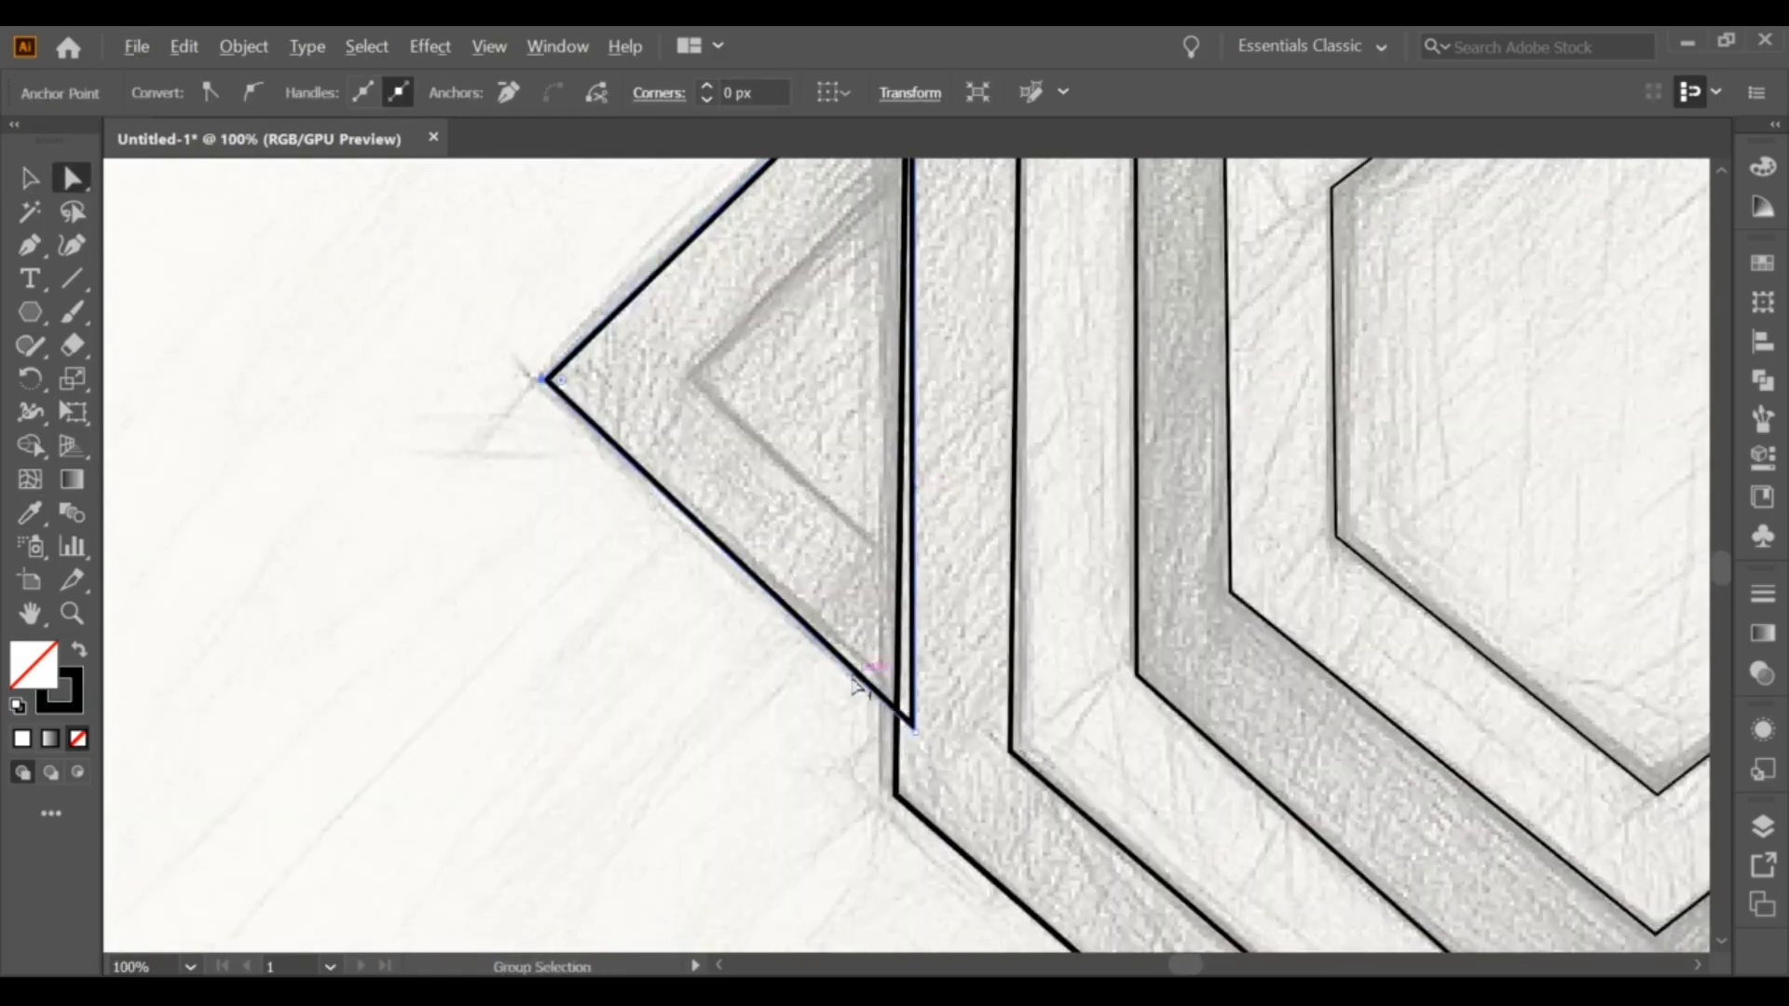
scroll(846, 678, "up", 2)
mouse_move(947, 757)
left_mouse_down()
mouse_move(919, 683)
mouse_move(917, 729)
left_mouse_up()
left_click_drag(280, 300, 344, 467)
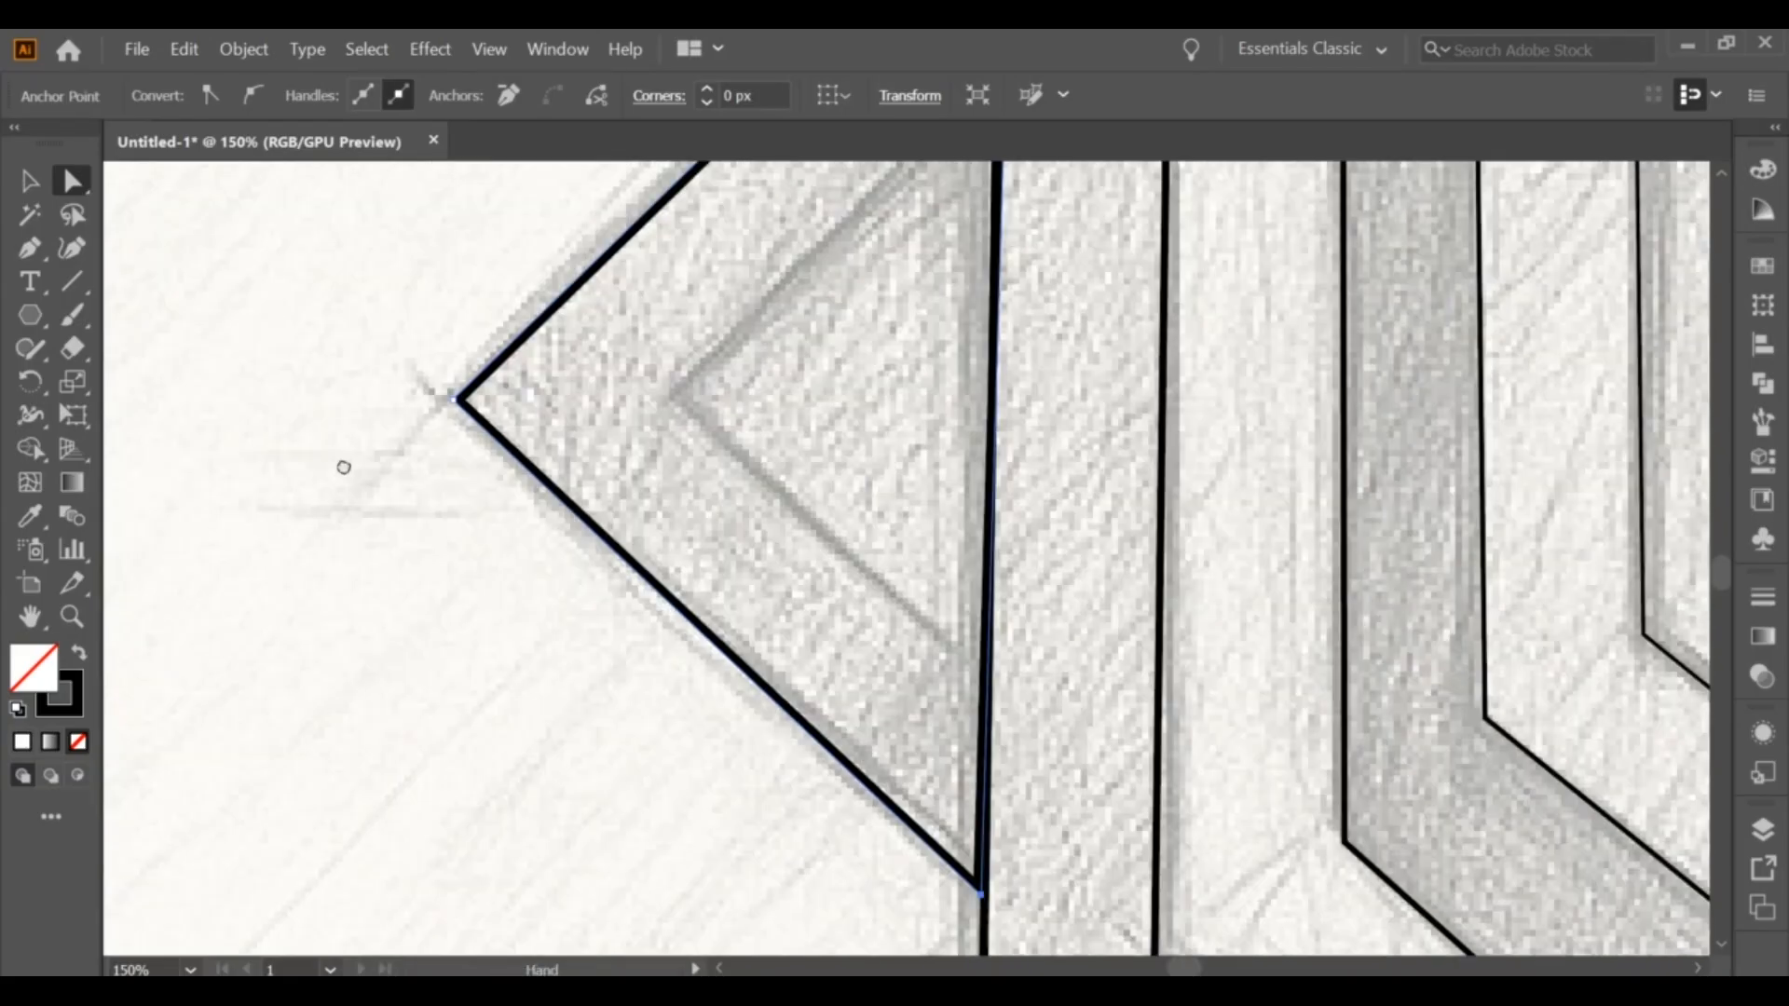
left_click_drag(456, 410, 447, 403)
Step: Move the triangle's upper corner onto the outer hexagon's left edge
scroll(735, 557, "down", 1)
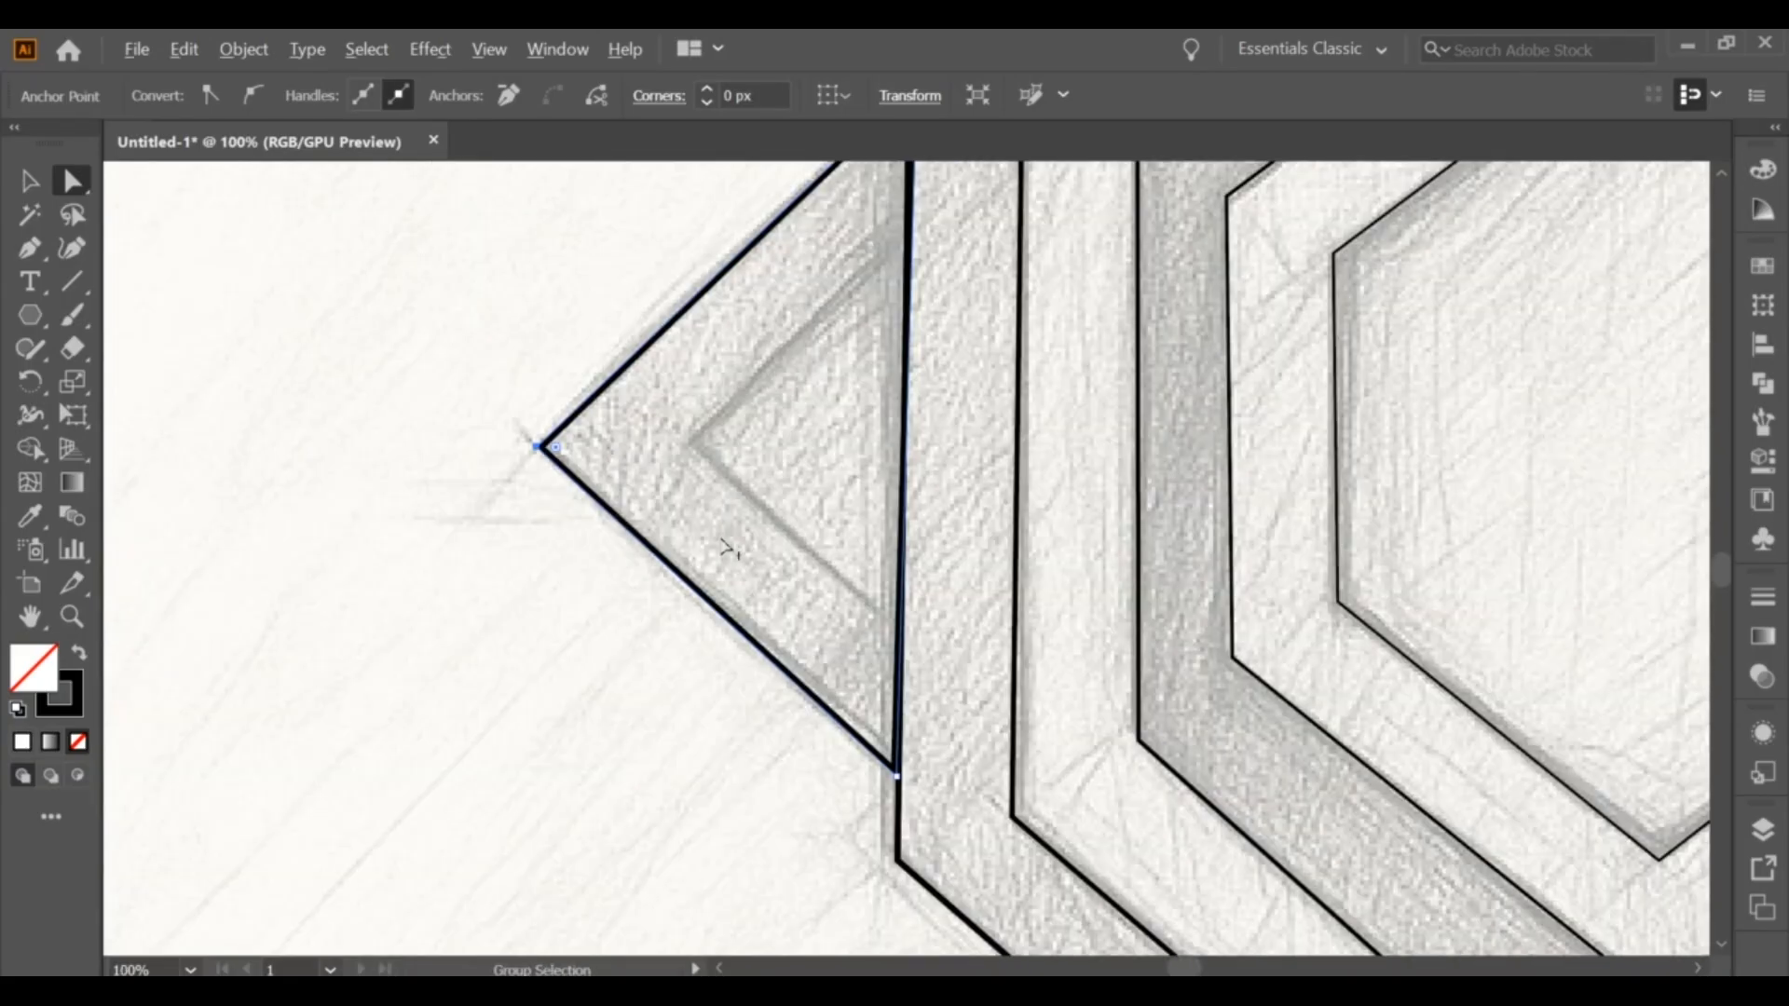
scroll(730, 549, "down", 1)
scroll(842, 239, "up", 2)
left_click_drag(886, 240, 876, 245)
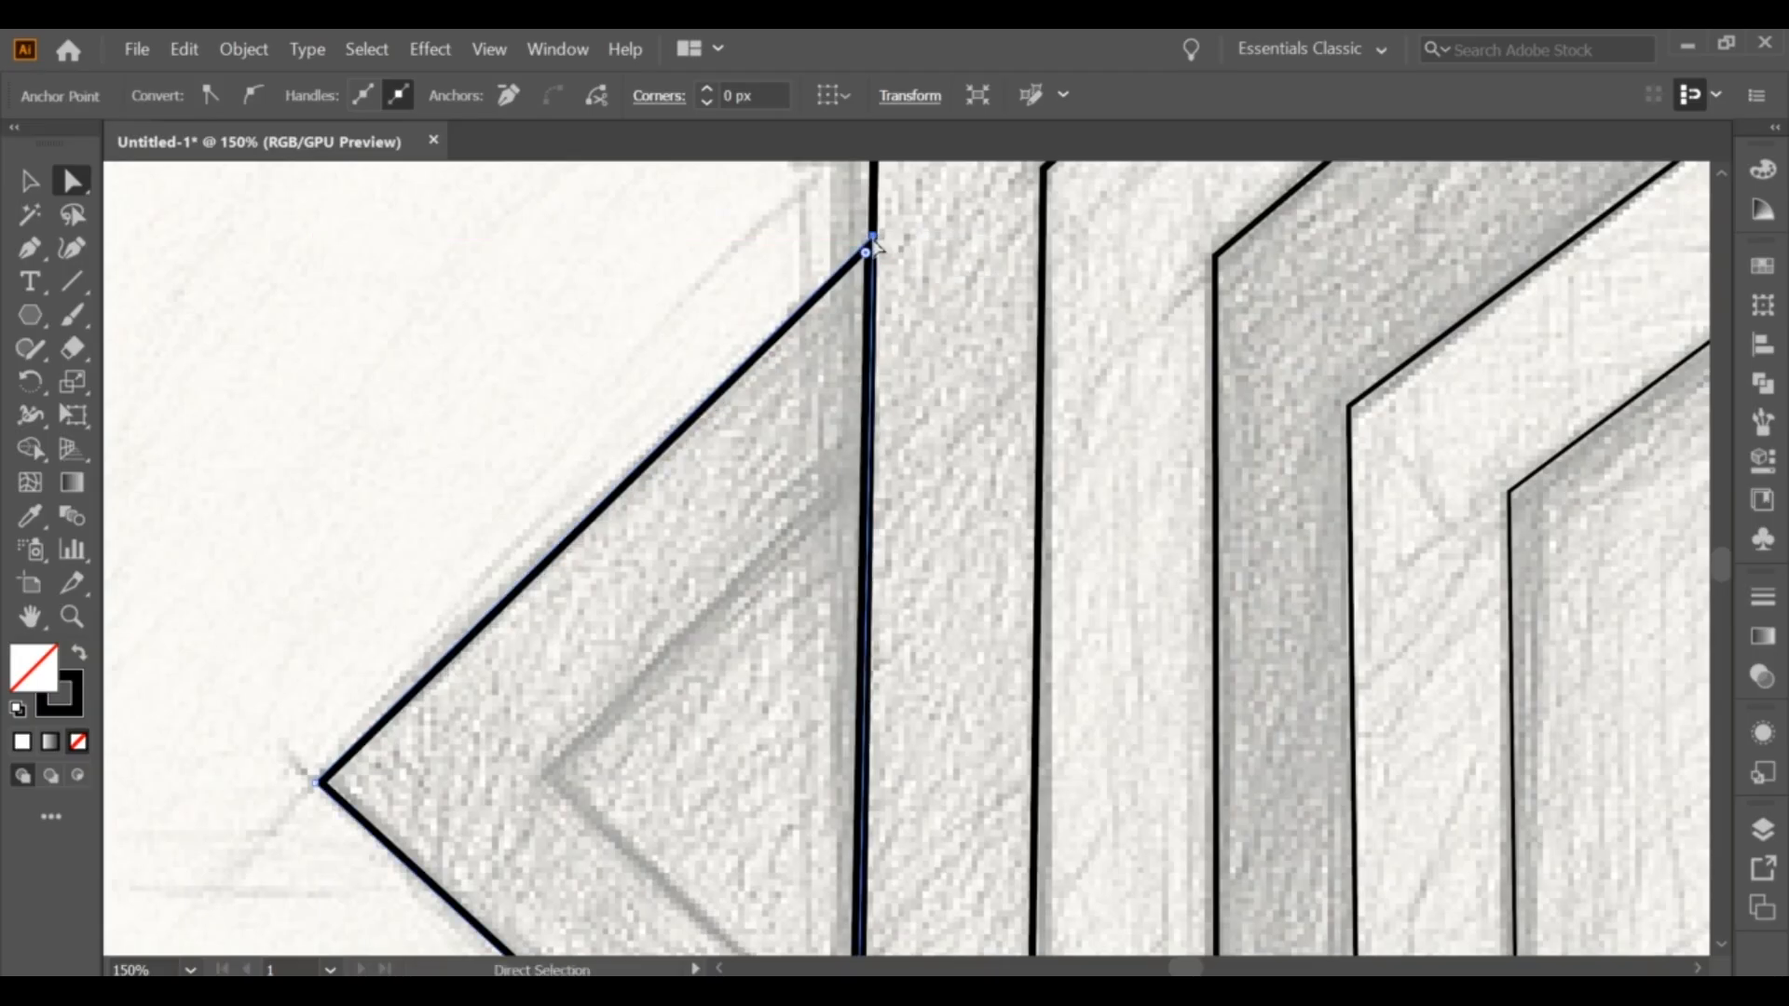
left_click(771, 271)
scroll(772, 270, "down", 2)
Step: Copy the triangle, paste it in place and scale the copy down to the sketch's smaller inner triangle
left_click(700, 490)
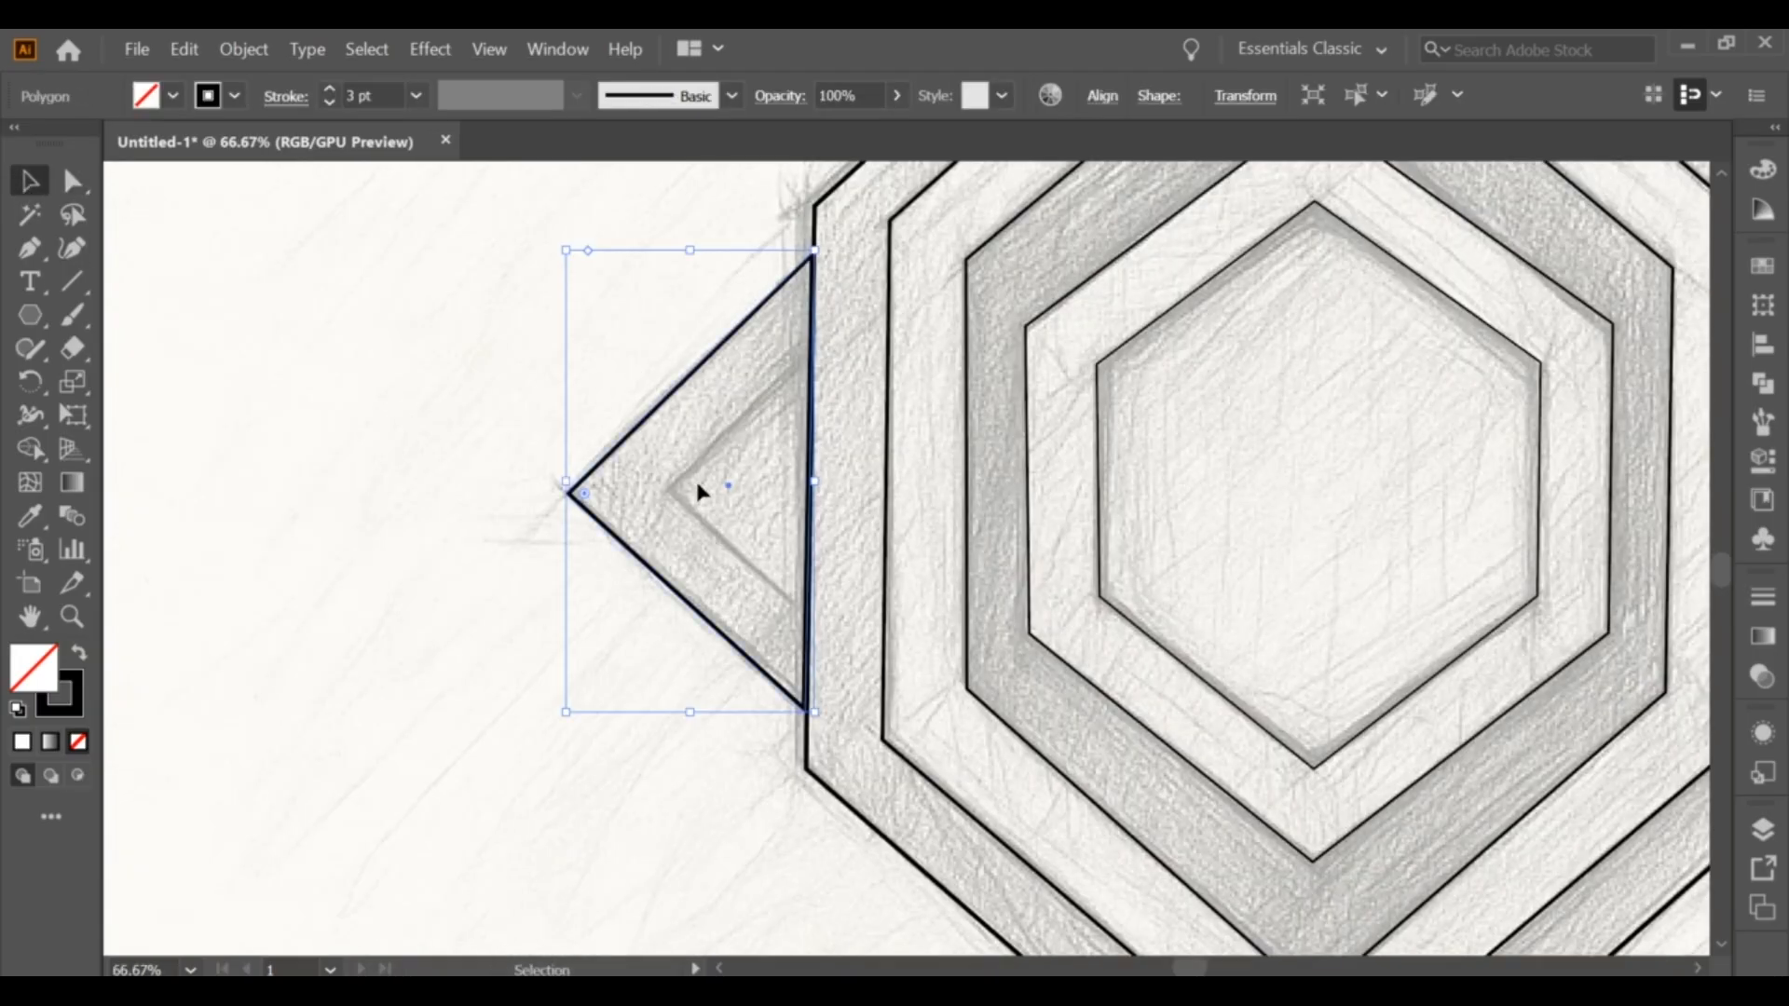
left_click(197, 56)
left_click(227, 160)
left_click(183, 49)
left_click(249, 257)
left_click_drag(577, 481, 668, 482)
Step: Duplicate both left triangles horizontally across to the outer hexagon's right edge
key("ctrl+minus")
key("ctrl+minus")
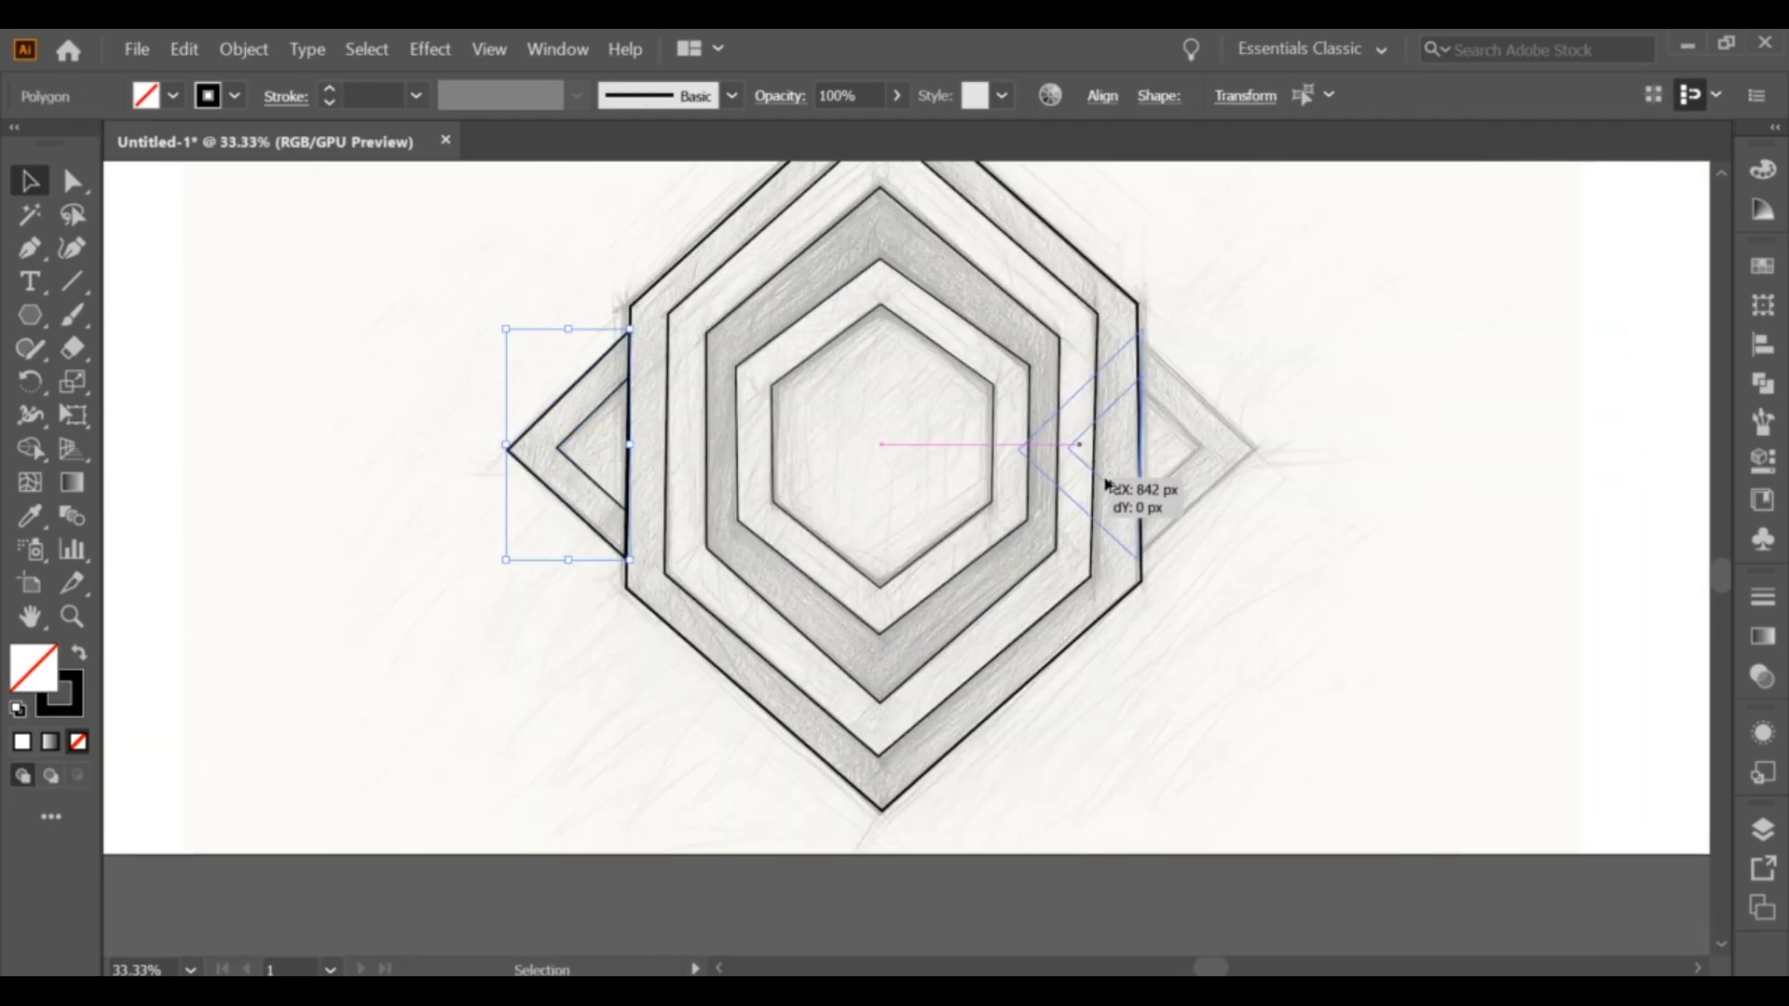
mouse_move(1106, 484)
left_mouse_down()
mouse_move(1186, 481)
mouse_move(1100, 477)
left_mouse_up()
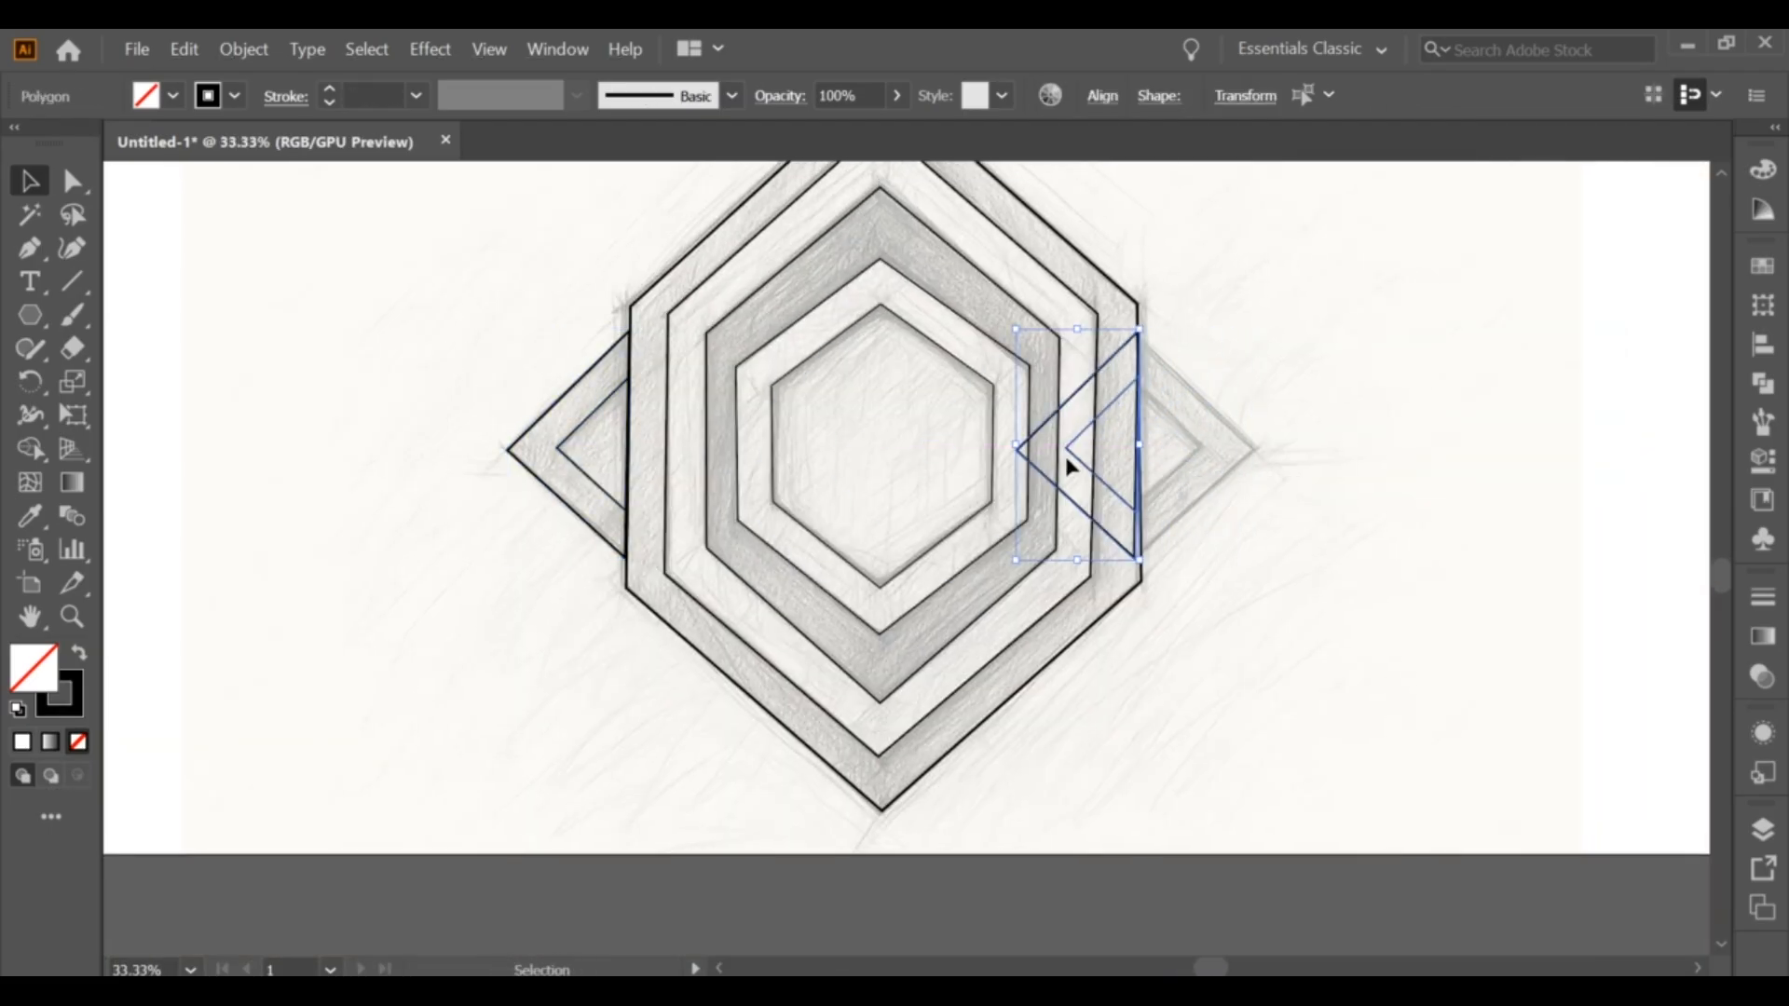
scroll(604, 560, "up", 4)
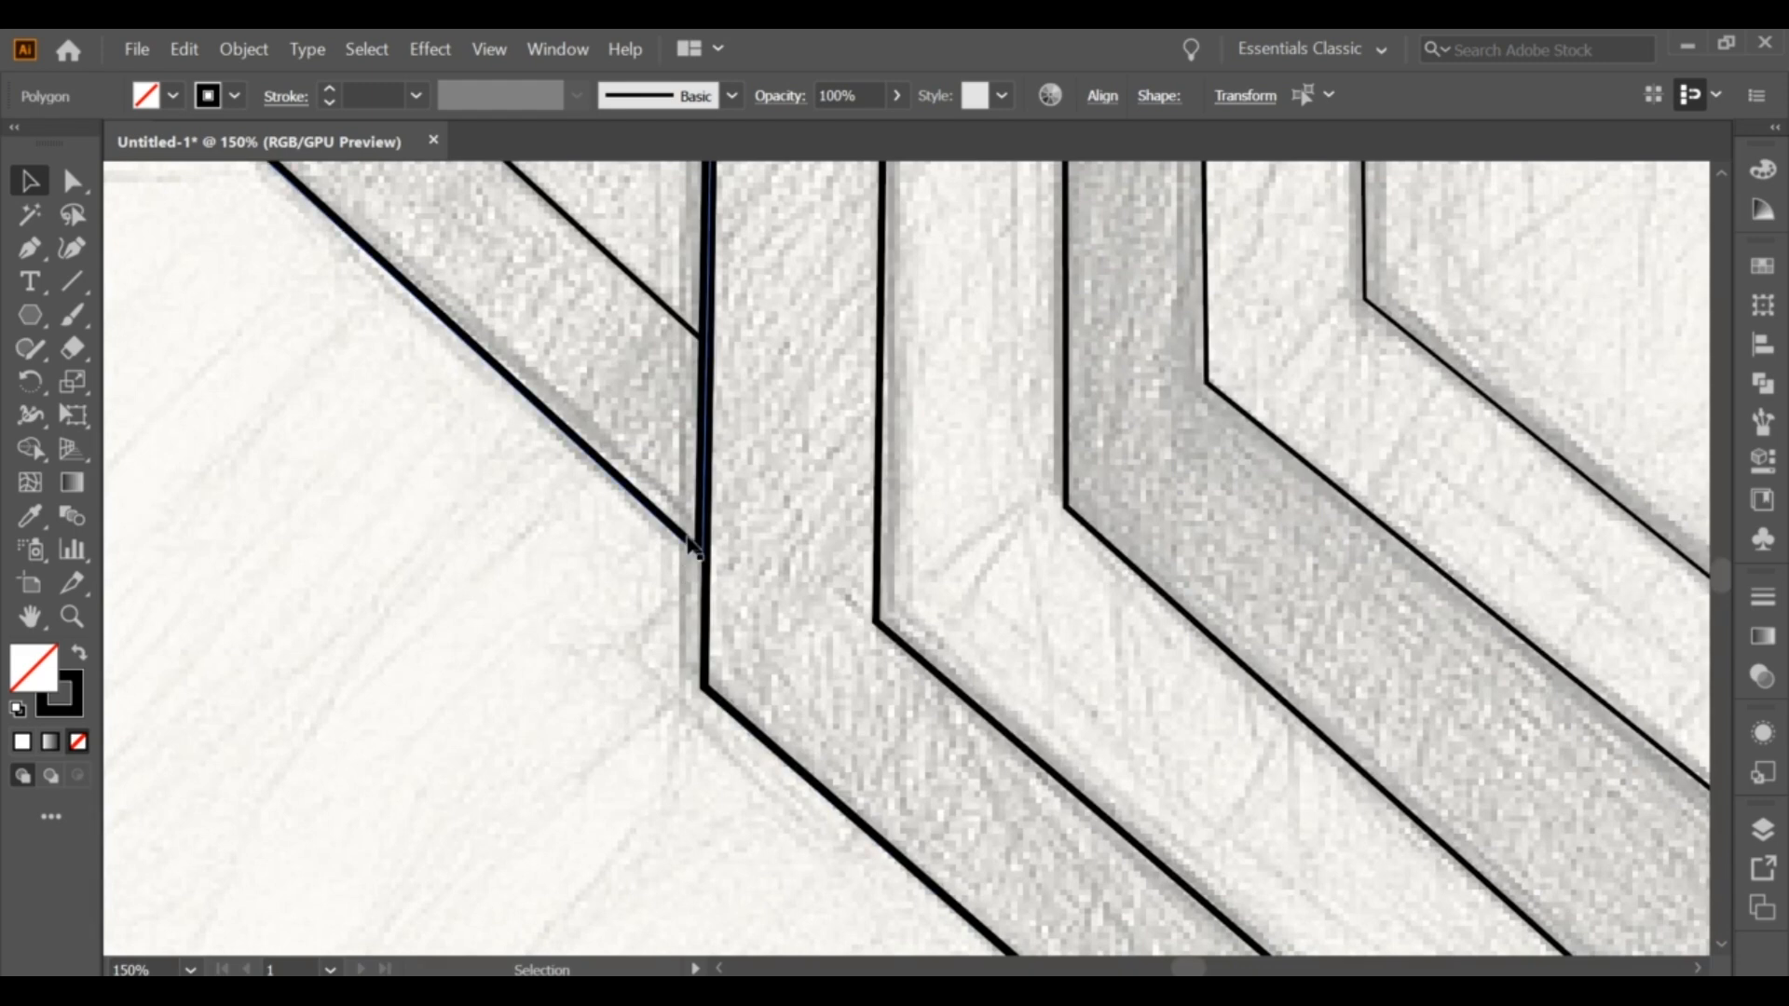
left_click(779, 565)
scroll(779, 559, "down", 4)
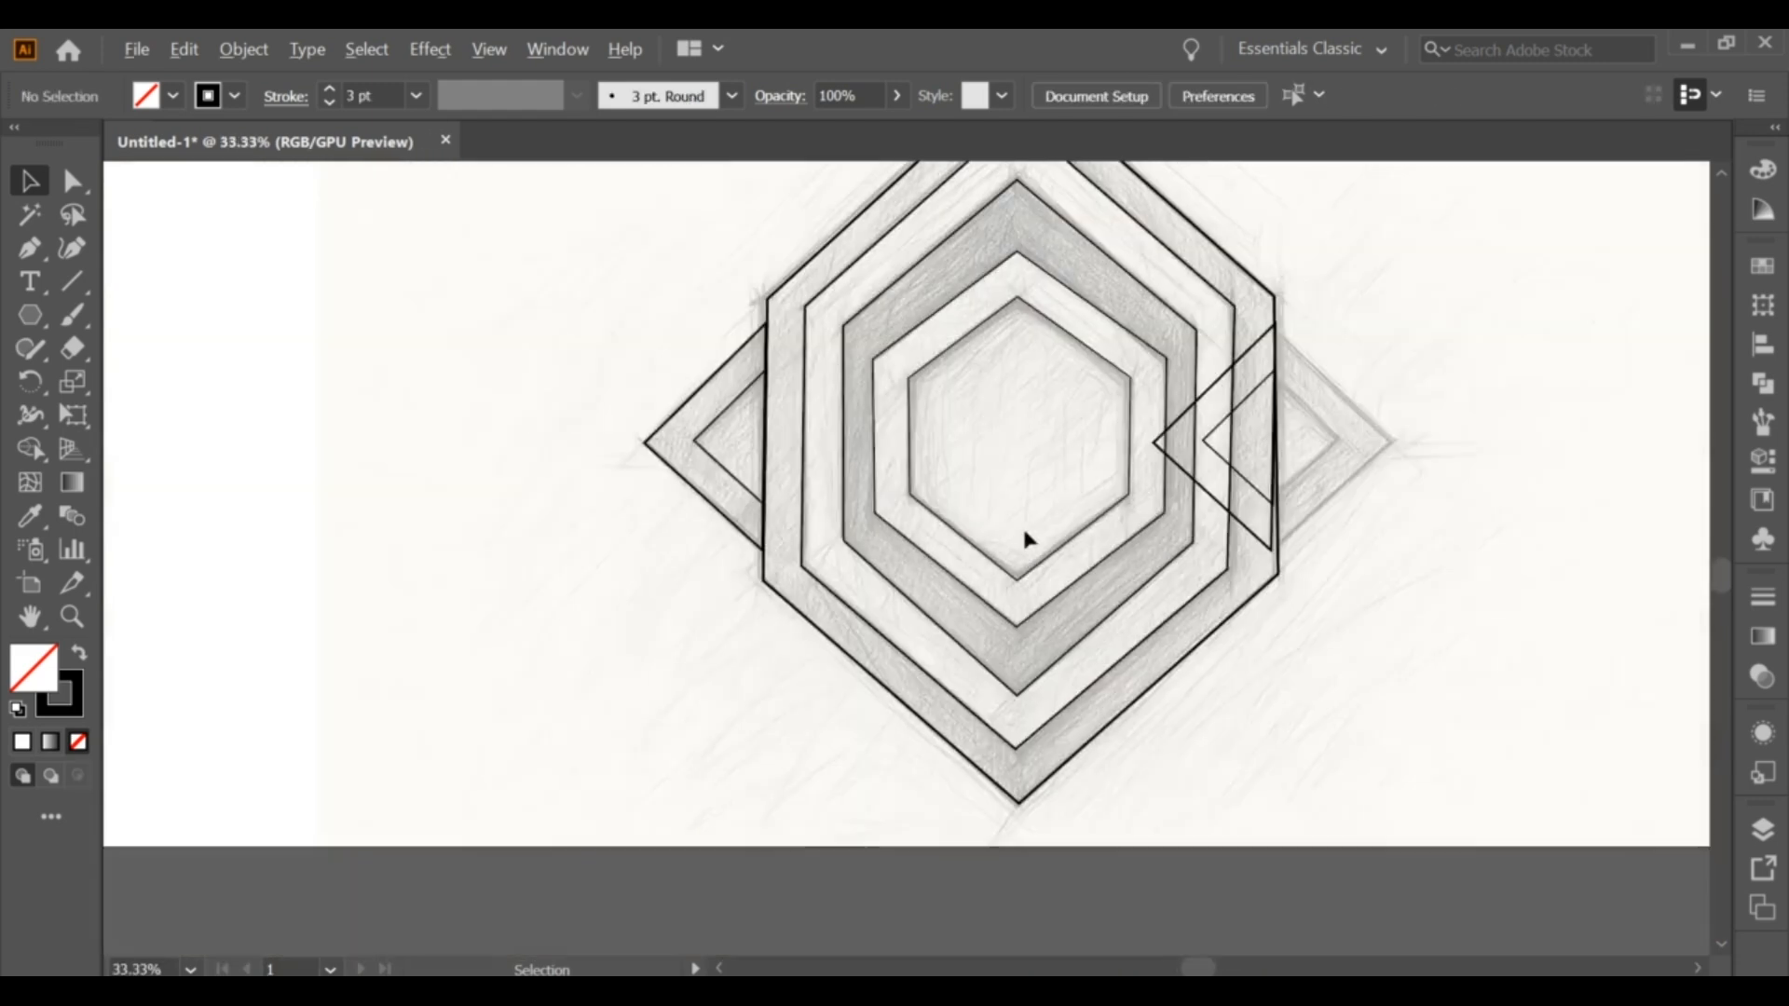
Step: Shift the copied triangles to the right and reposition the larger one against the outer hexagon's right edge
scroll(1291, 545, "up", 3)
left_click(1176, 396)
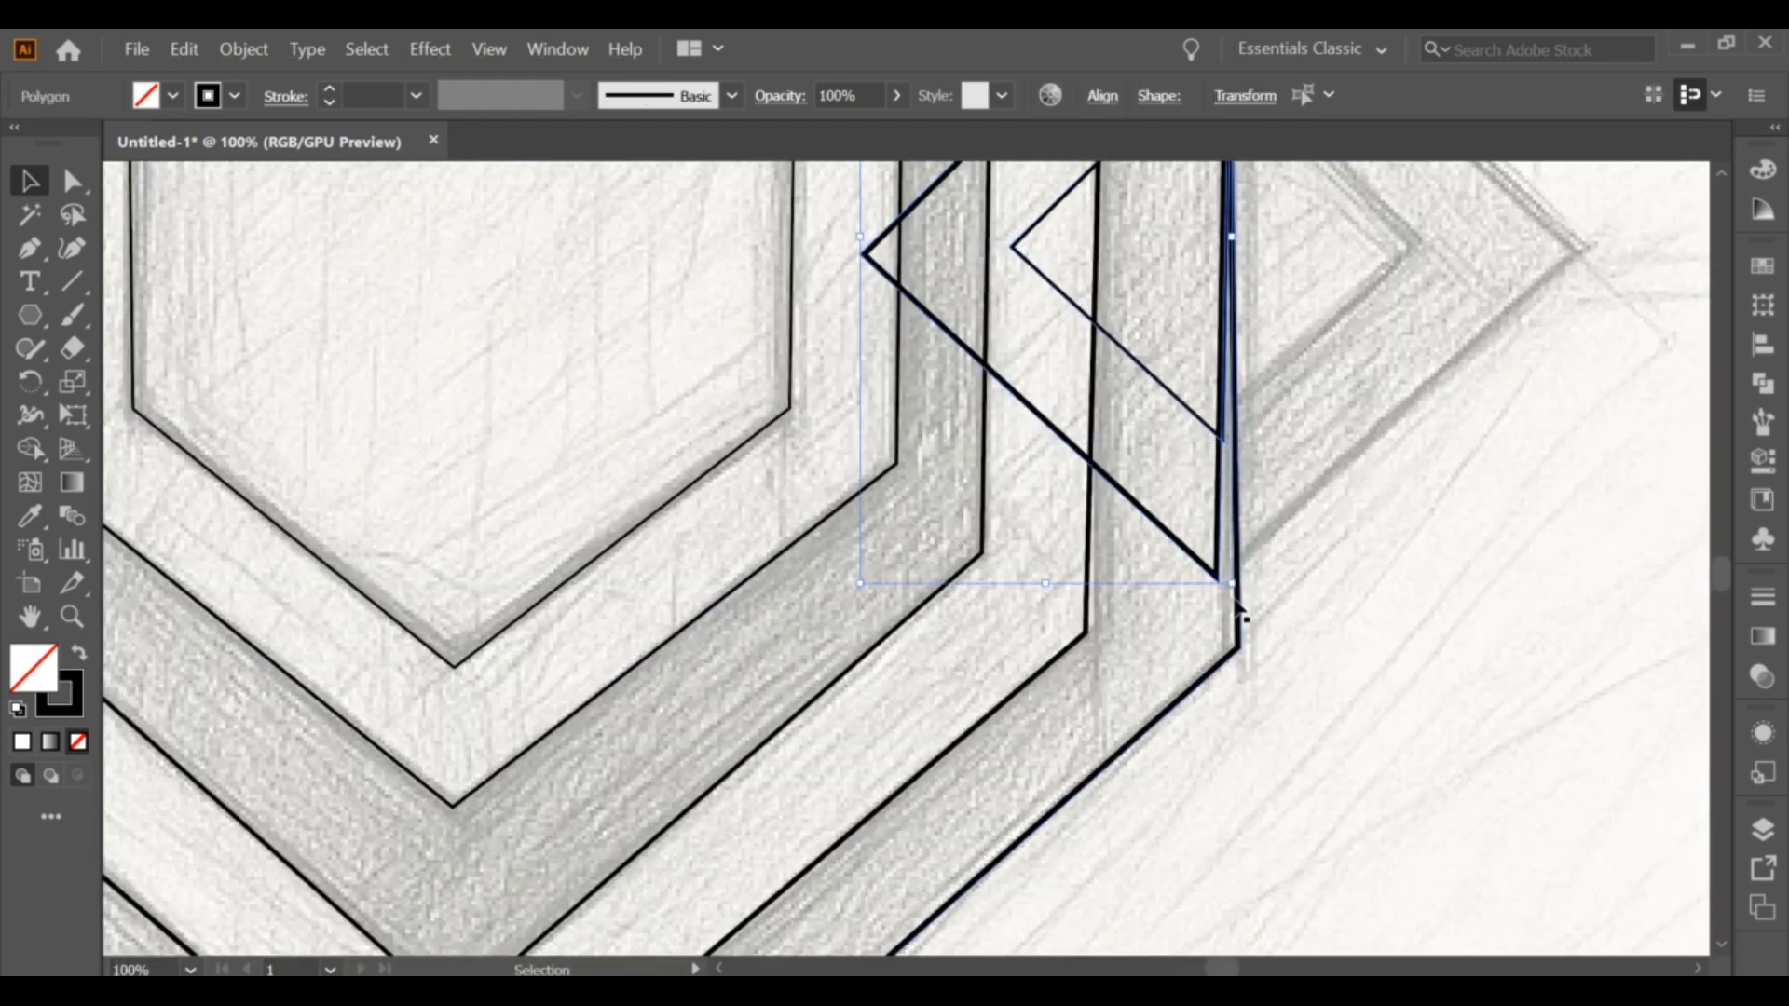
left_click_drag(1232, 585, 1249, 587)
left_click(1287, 407)
left_click_drag(1245, 199, 1176, 512)
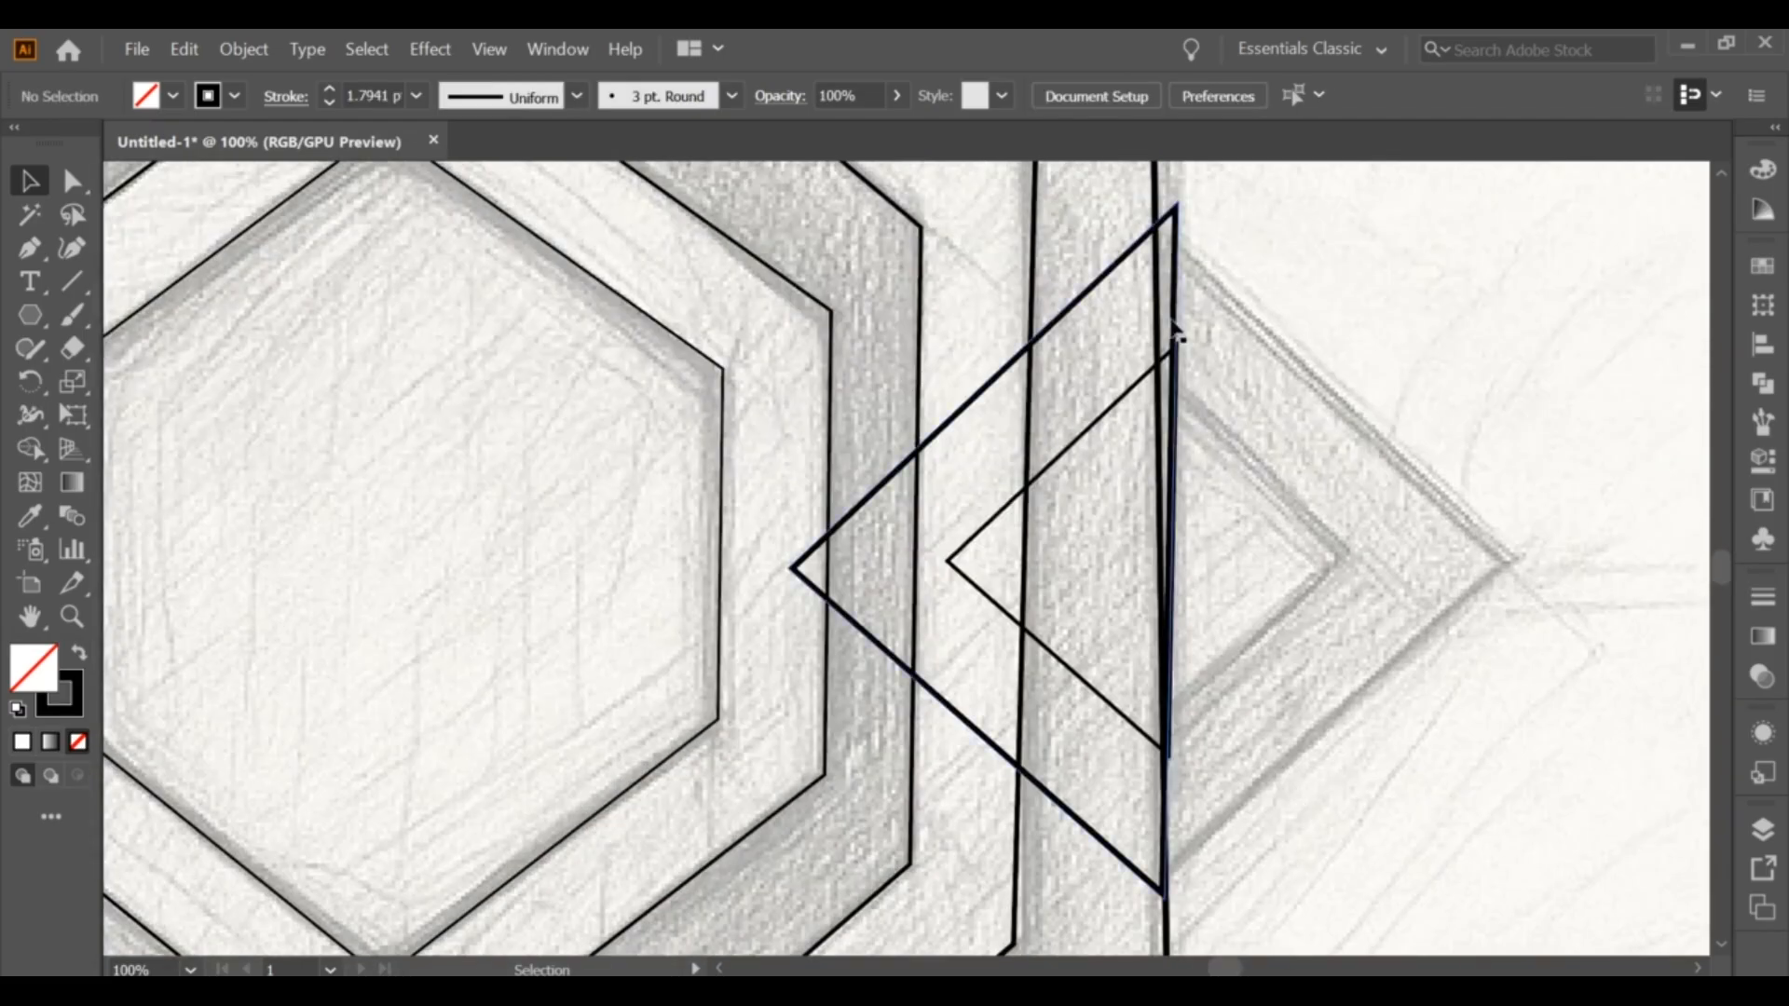
left_click_drag(1176, 334, 1155, 338)
left_click(1214, 394)
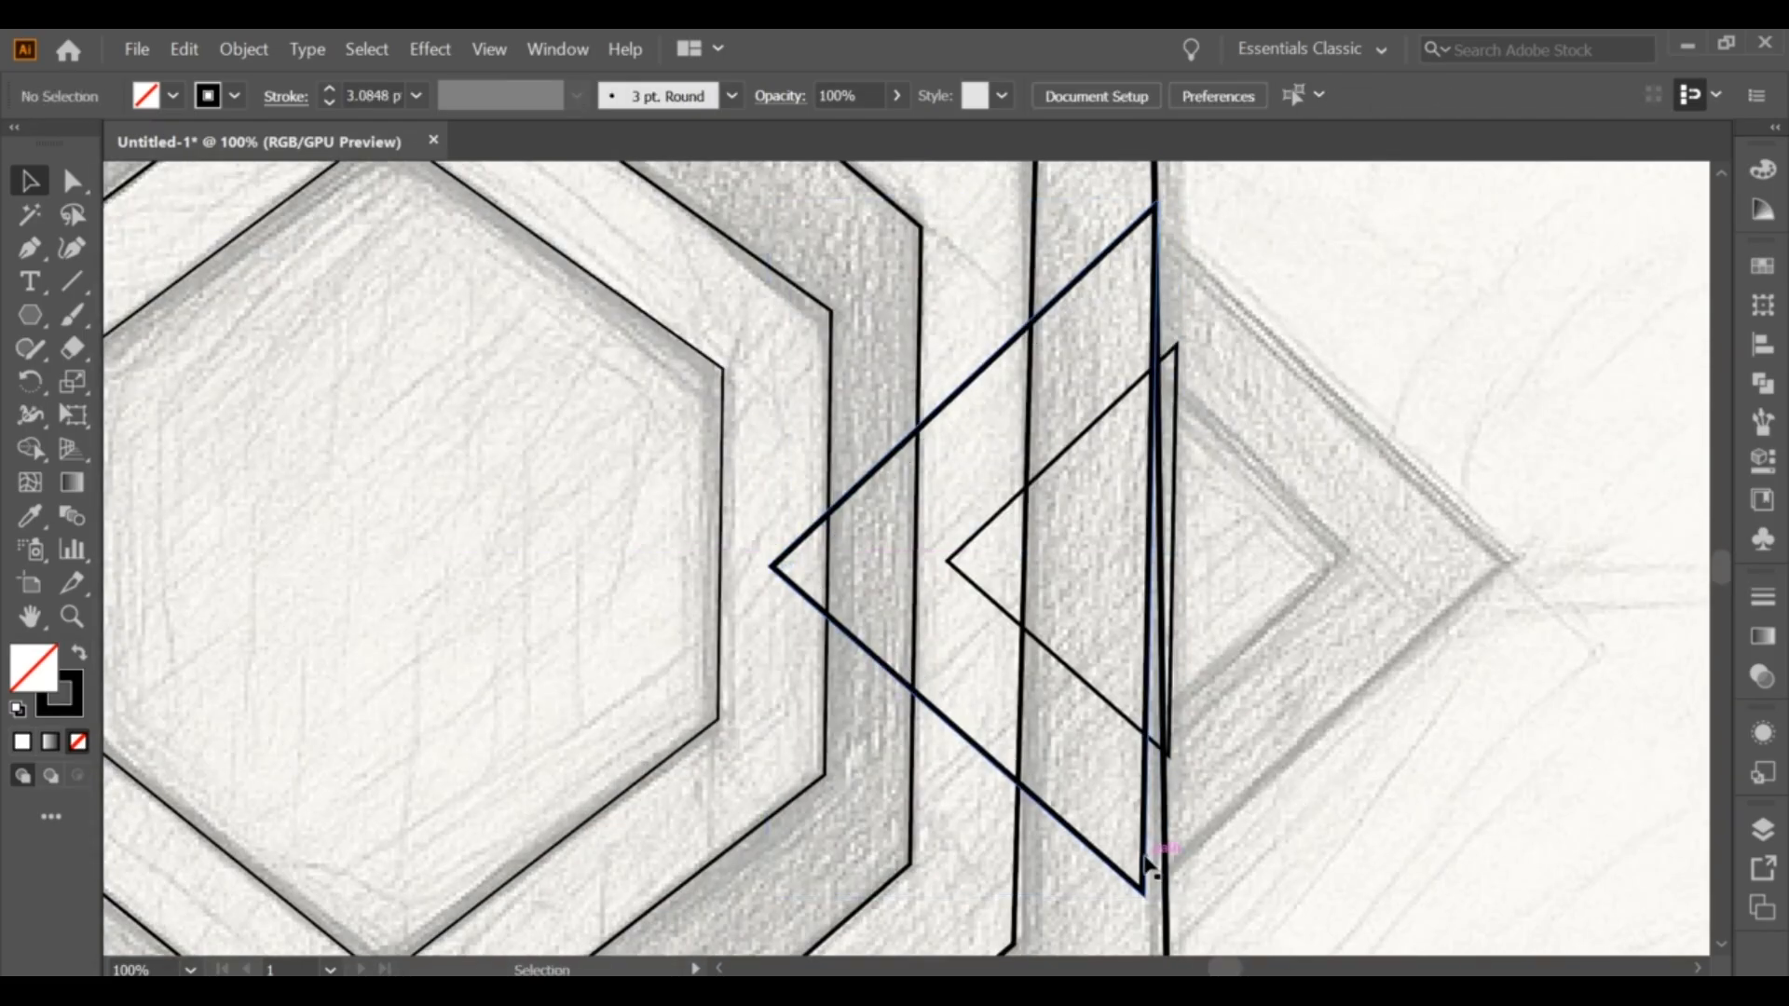
Step: Rotate the larger copied triangle slightly so its vertical side follows the outer hexagon's right edge
left_click(1146, 858)
left_click_drag(1165, 905, 1179, 896)
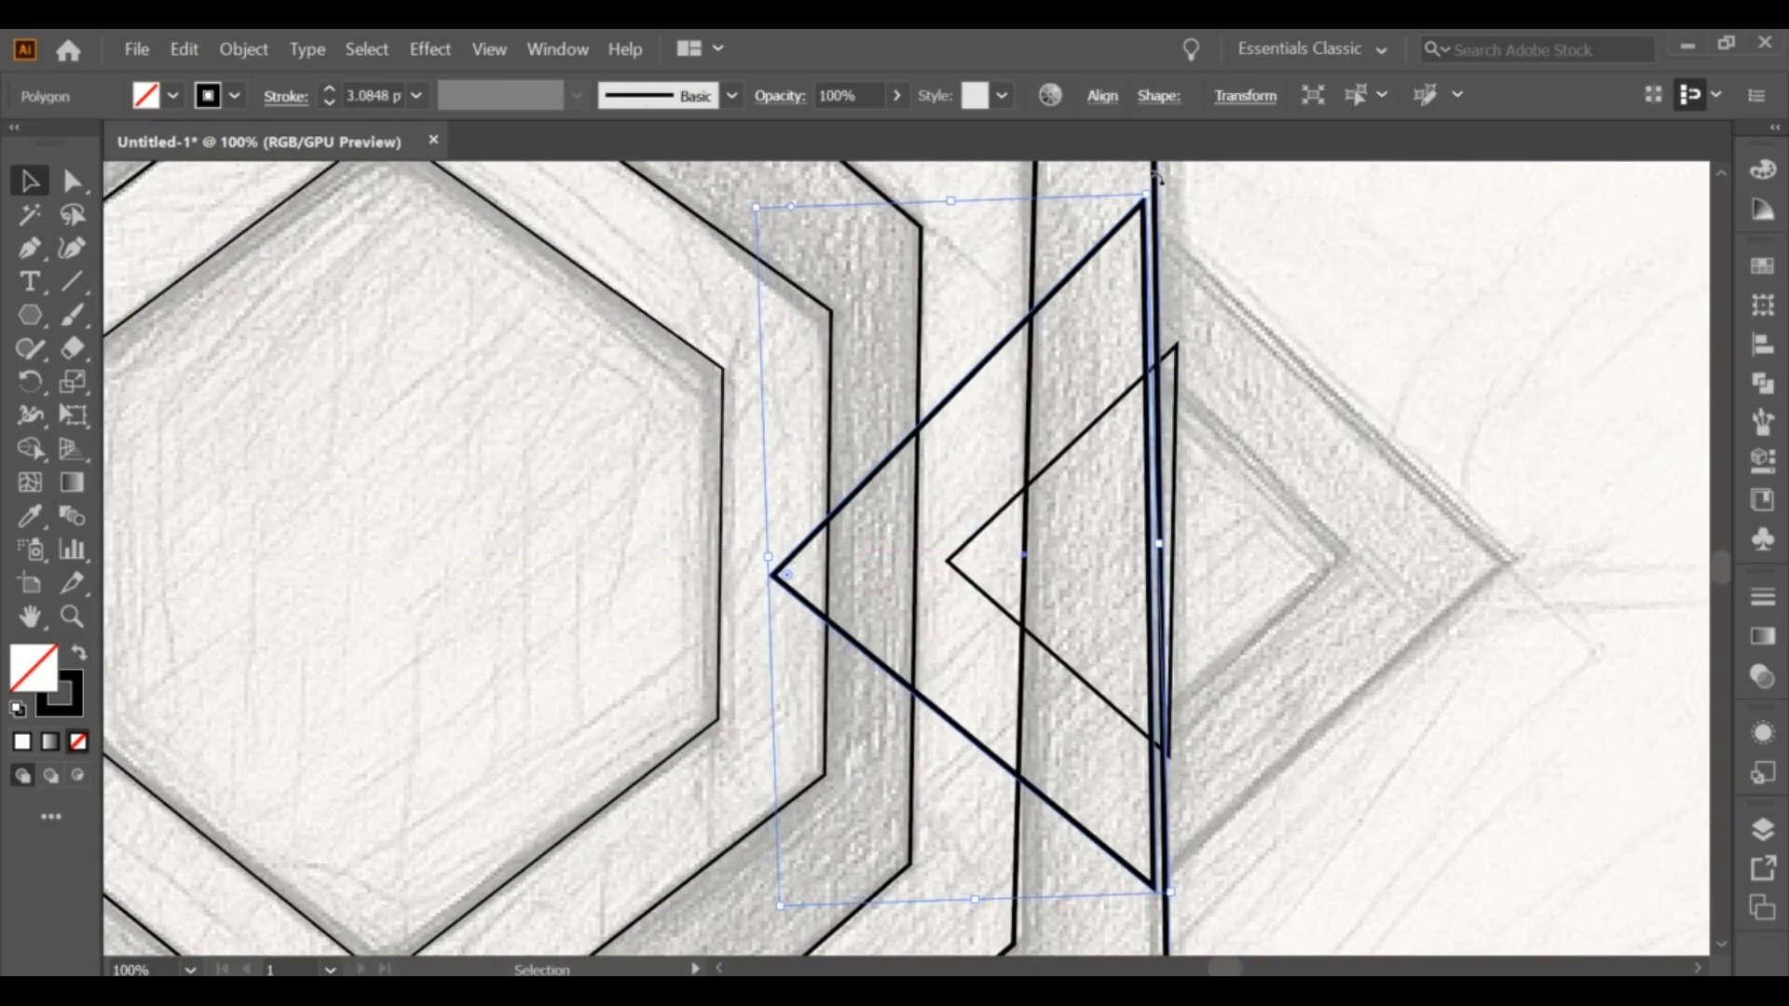
left_click_drag(1156, 175, 1189, 196)
left_click(1214, 282)
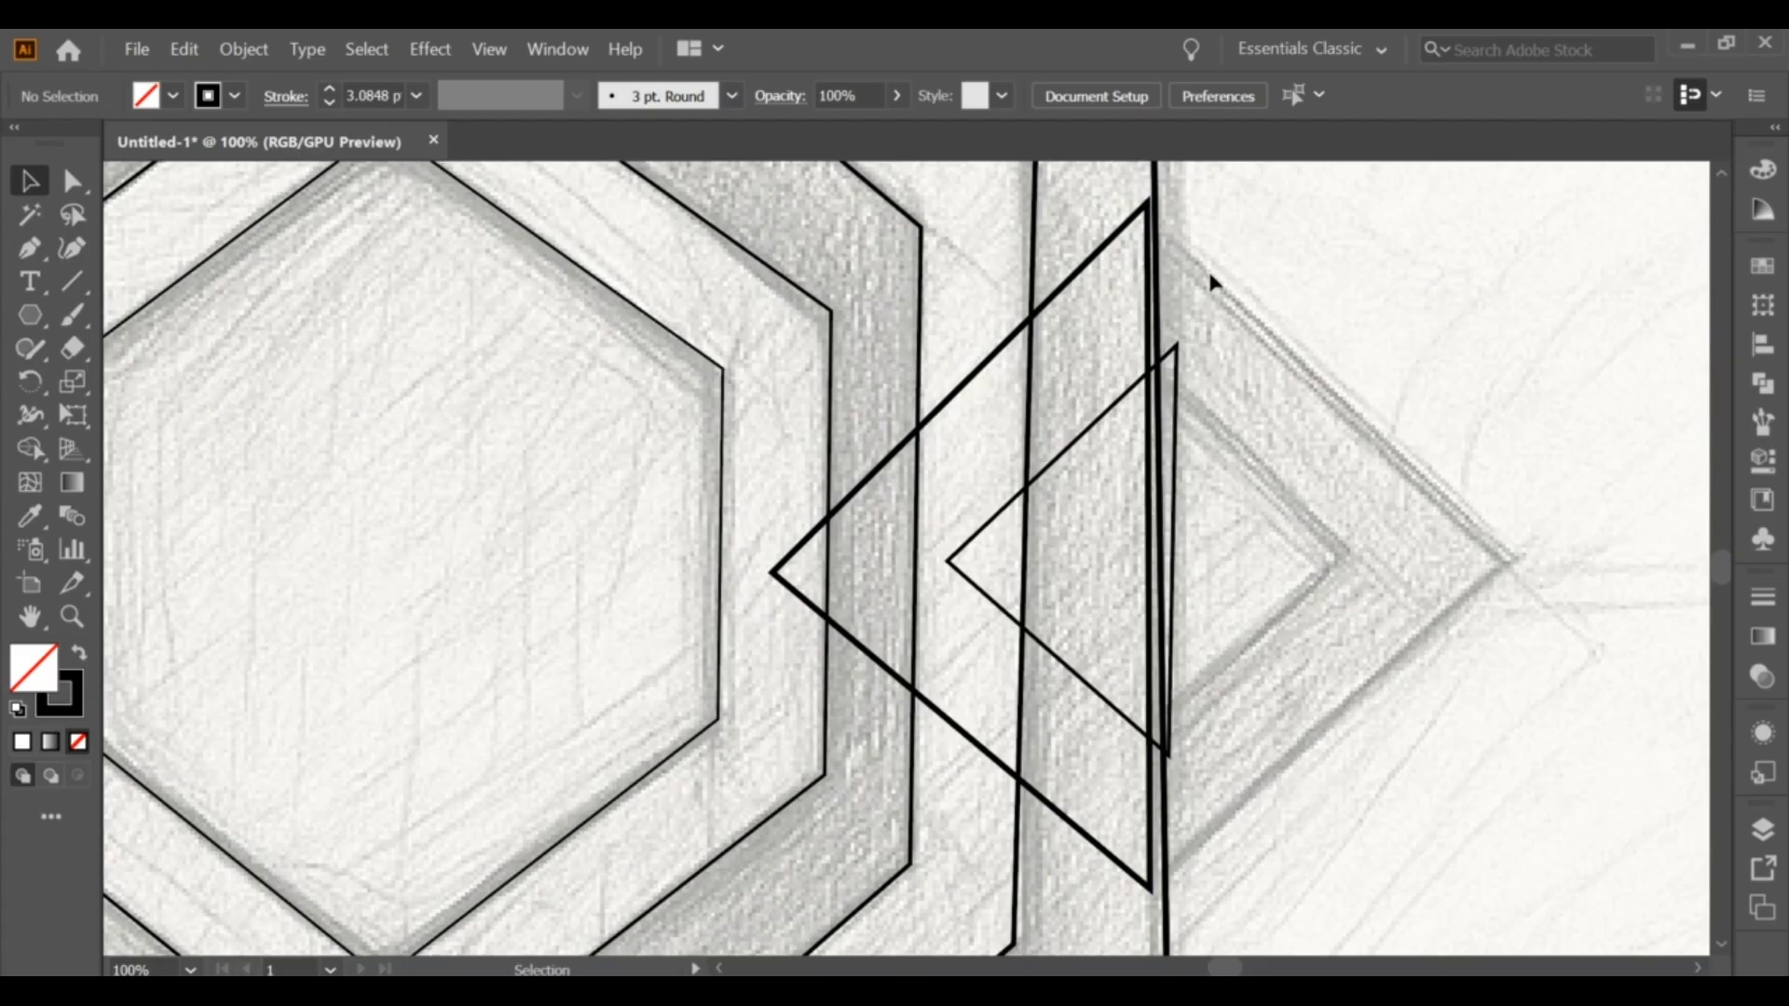
left_click(1153, 592)
left_click_drag(1170, 899, 1198, 906)
left_click(1264, 839)
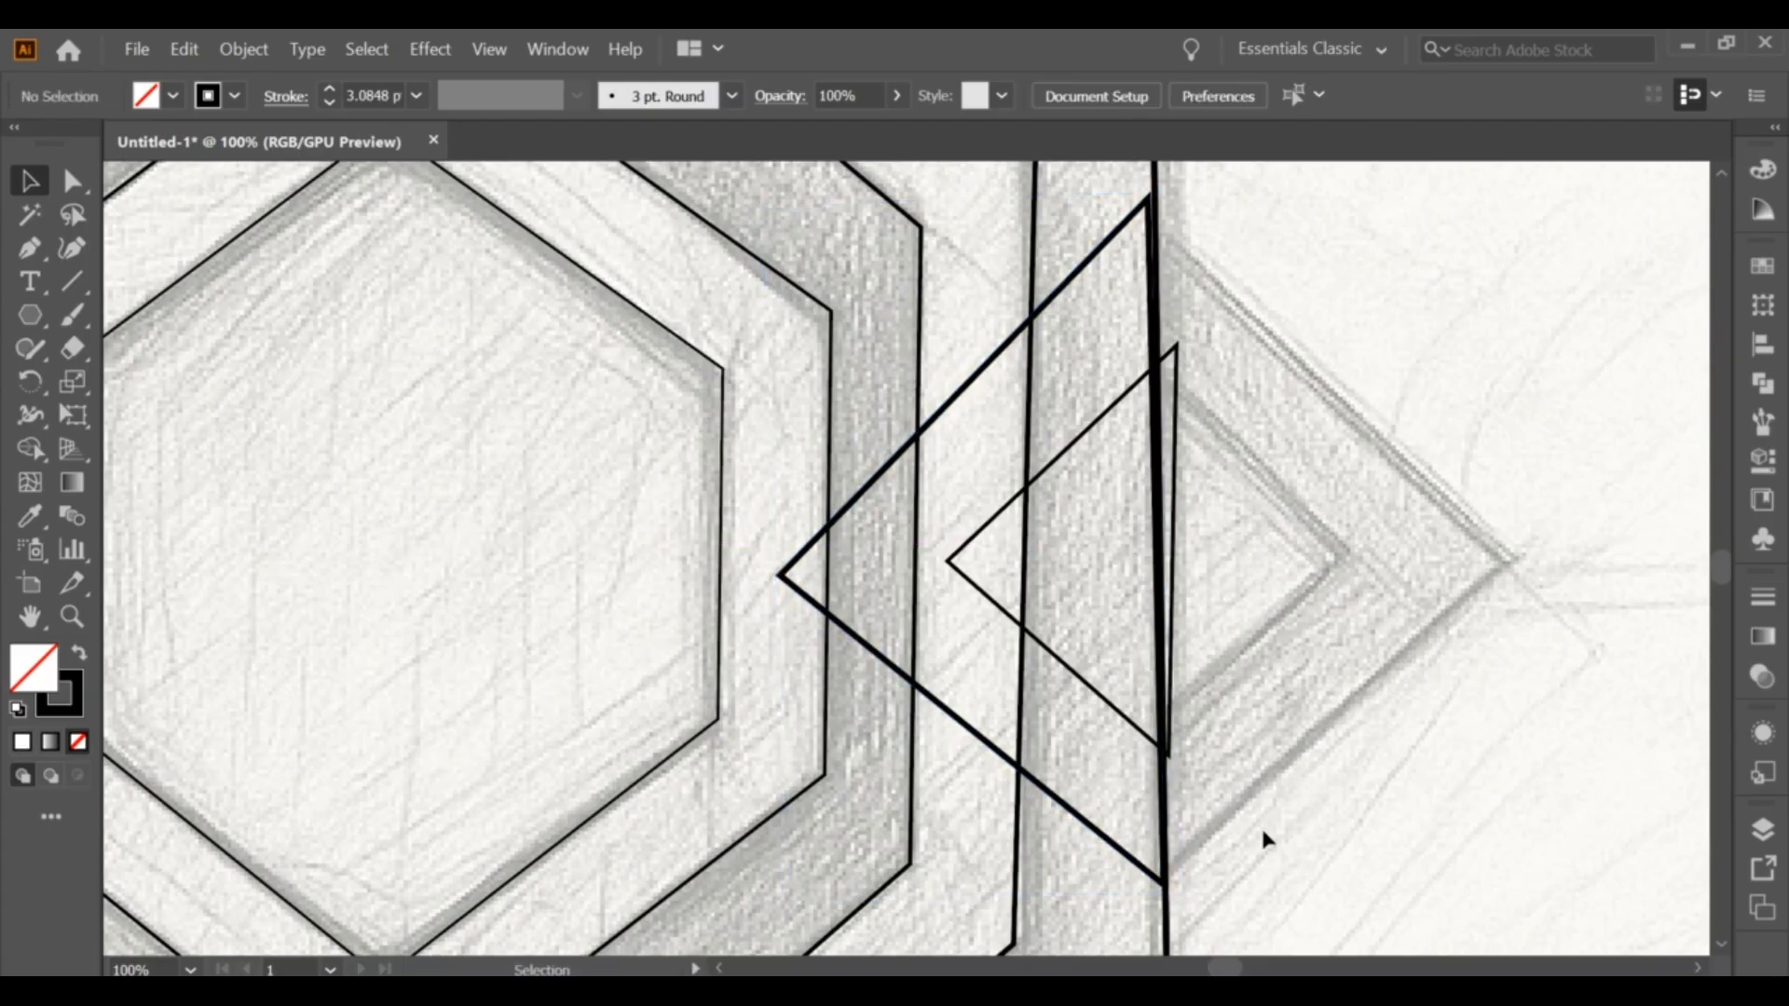
Step: Align the larger copied triangle's upper corner and the smaller one's vertical side with the outer hexagon's right edge
left_click(71, 180)
left_click_drag(1151, 193, 1157, 197)
left_click(1195, 410)
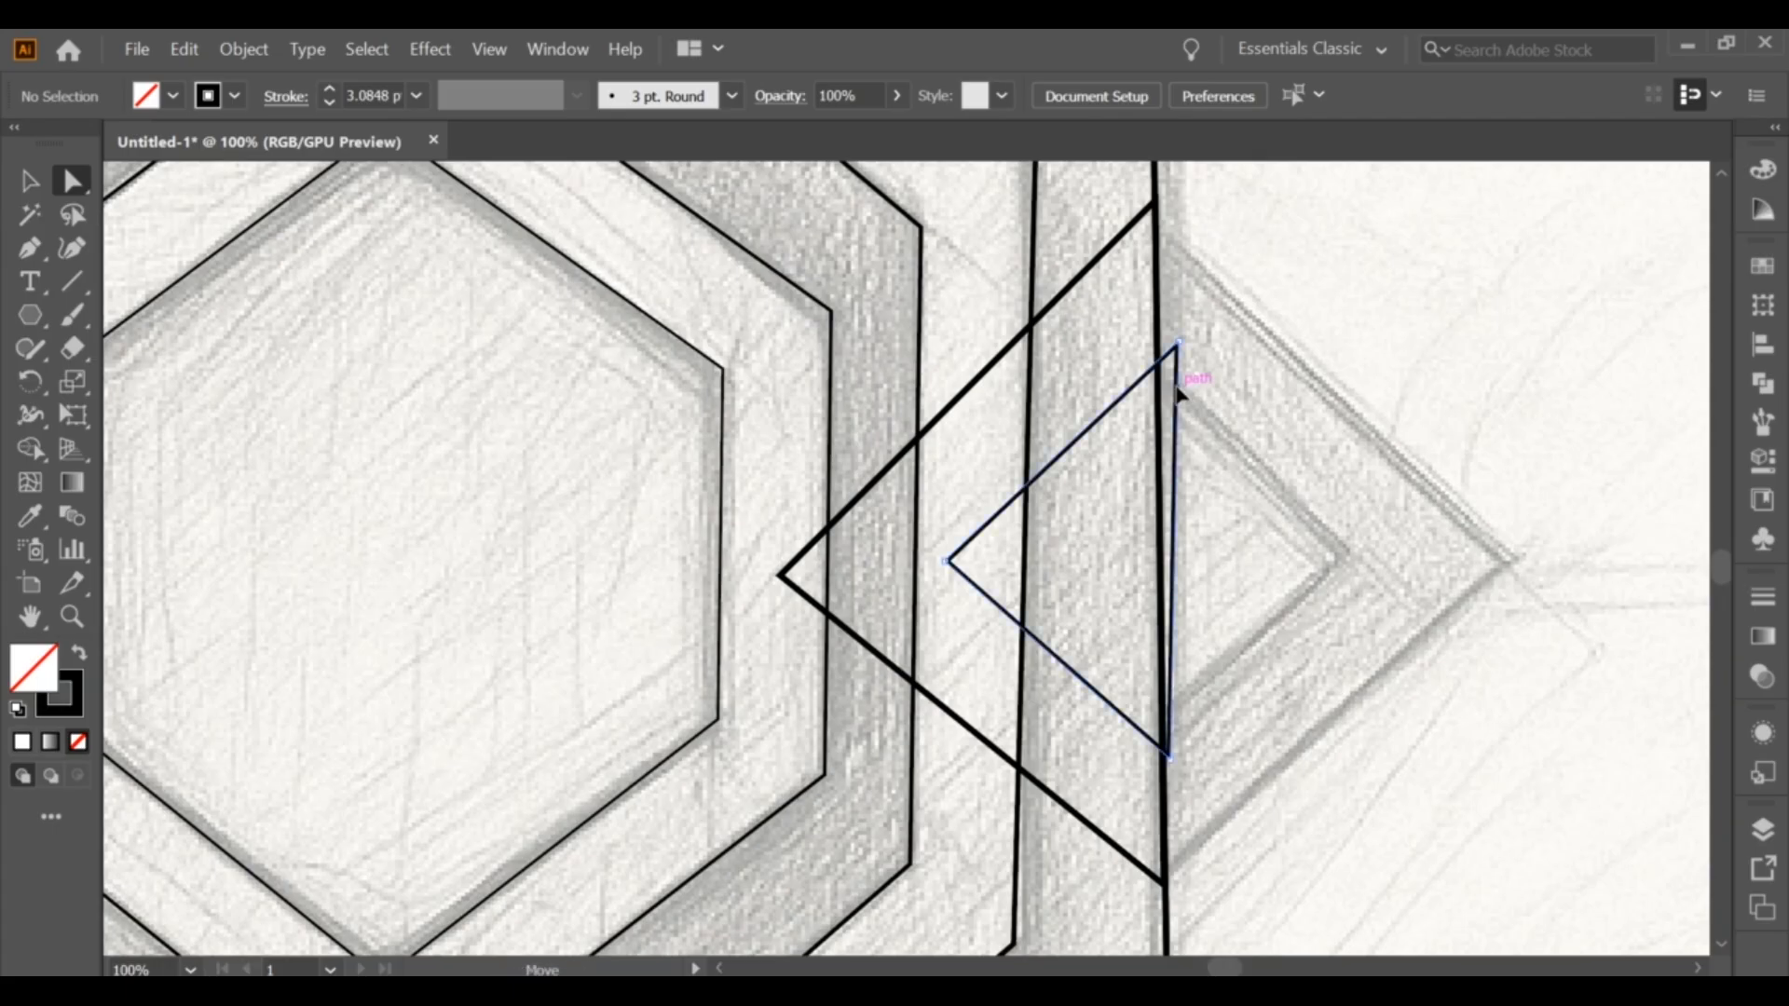
left_click_drag(1179, 395, 1163, 401)
left_click_drag(1163, 764, 1166, 760)
left_click(764, 479)
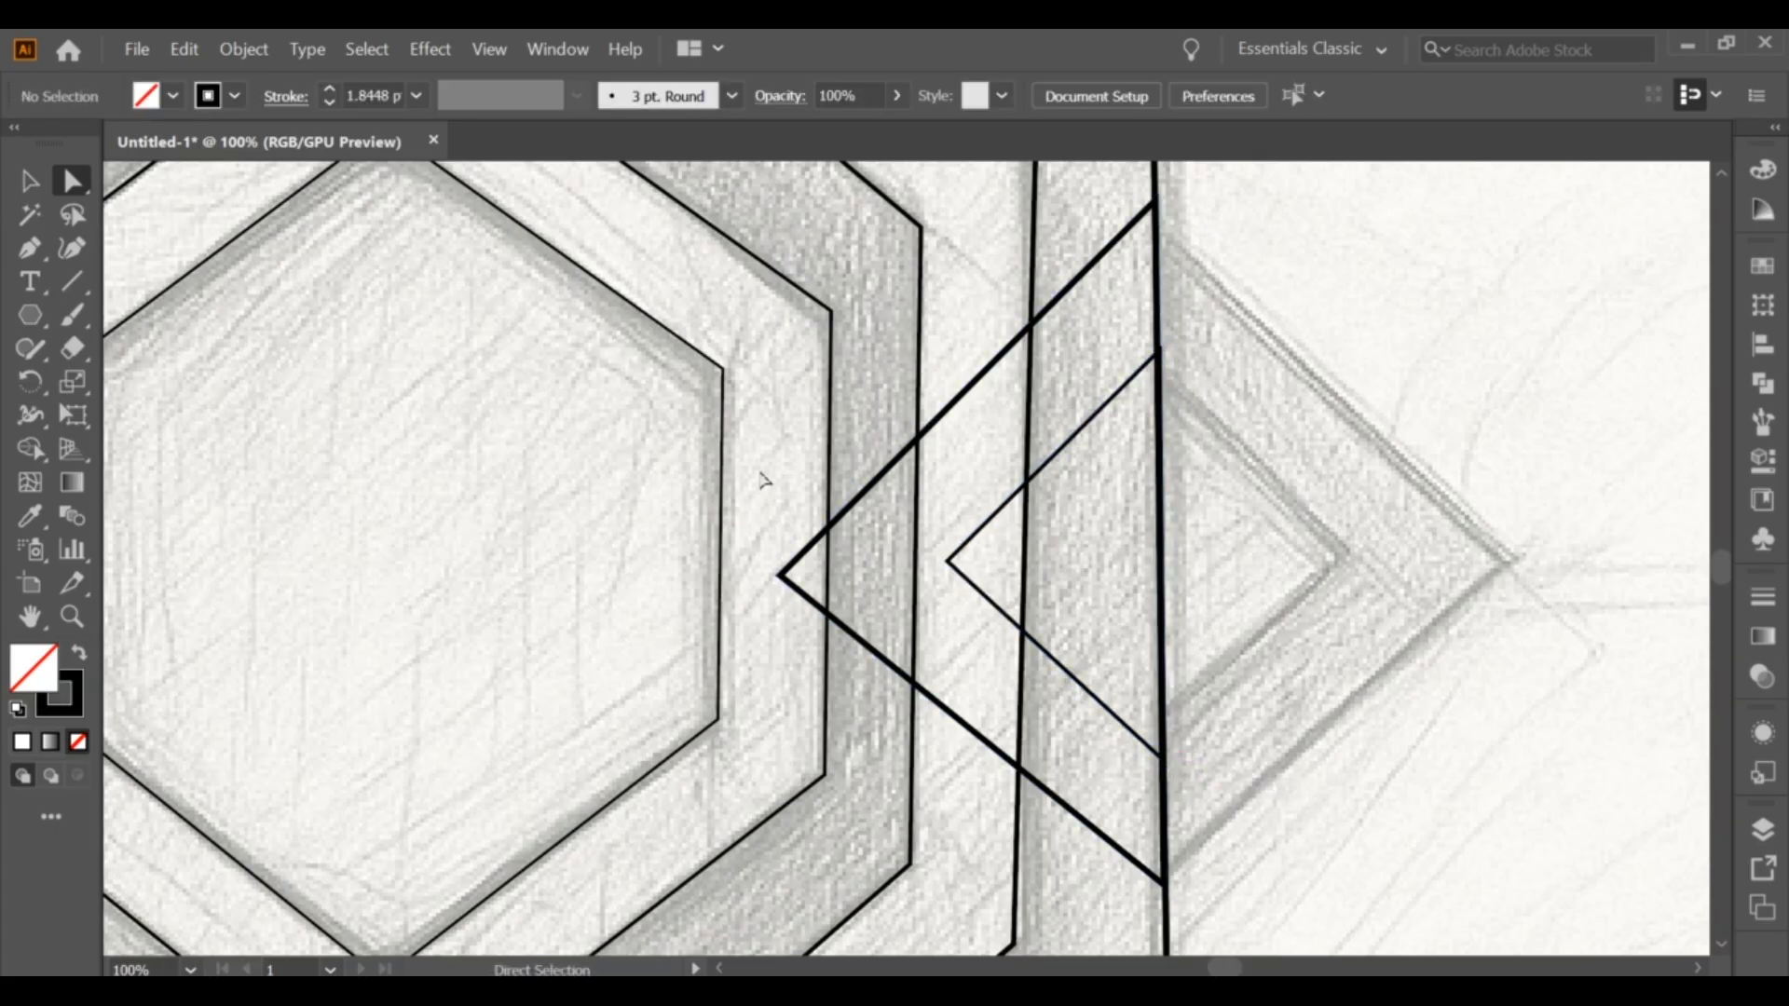
key("ctrl+a")
right_click(1069, 442)
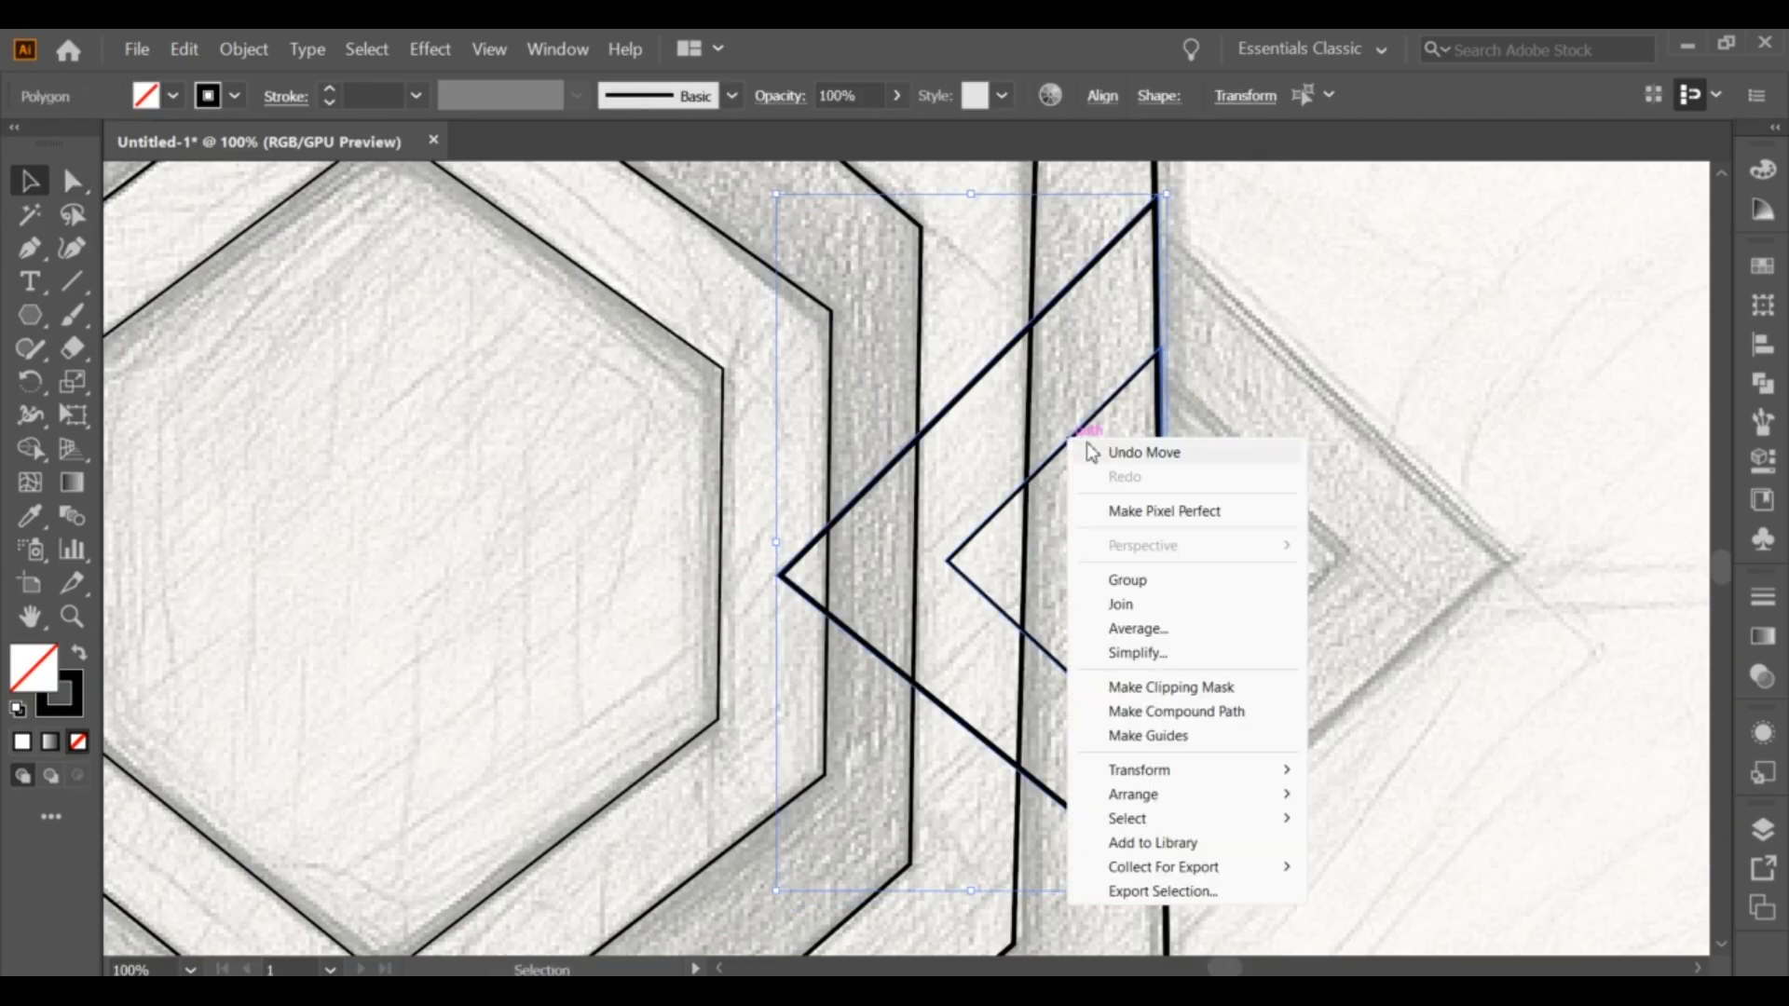
mouse_move(1146, 770)
left_click(1370, 826)
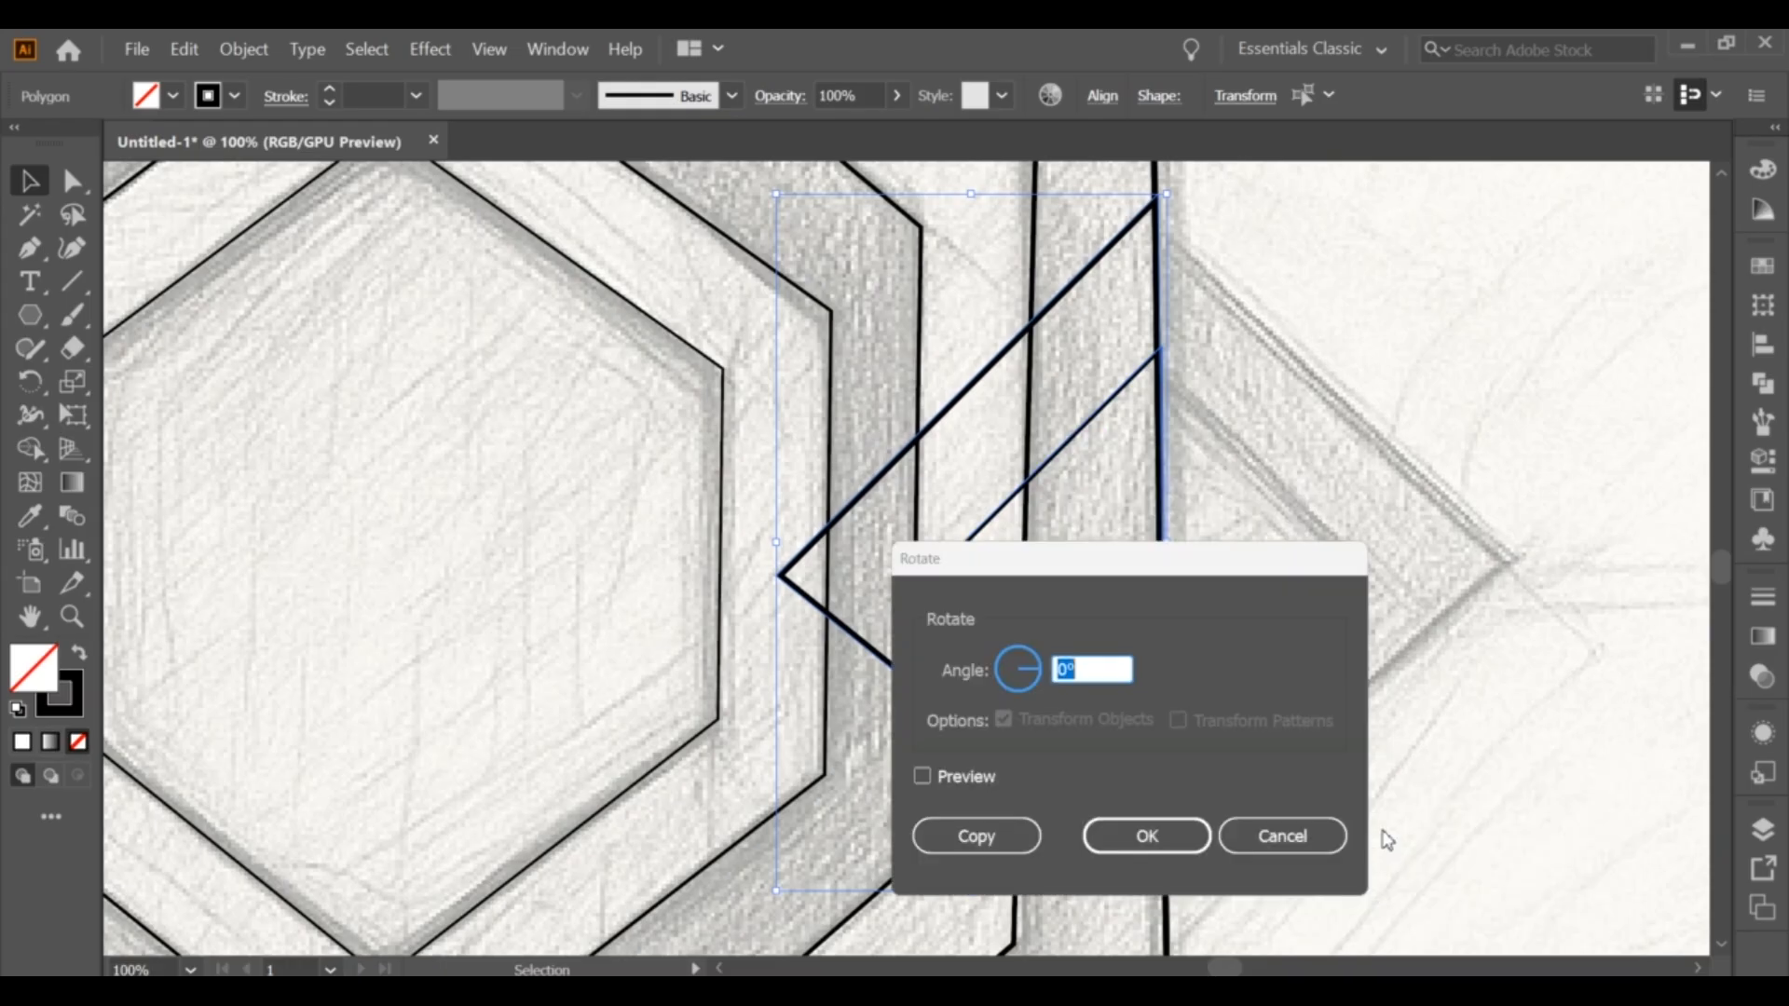
left_click(1279, 836)
Step: Reflect the two copied triangles across the vertical axis and move them outside the outer hexagon's right edge
right_click(1025, 557)
mouse_move(1115, 419)
left_click(1377, 499)
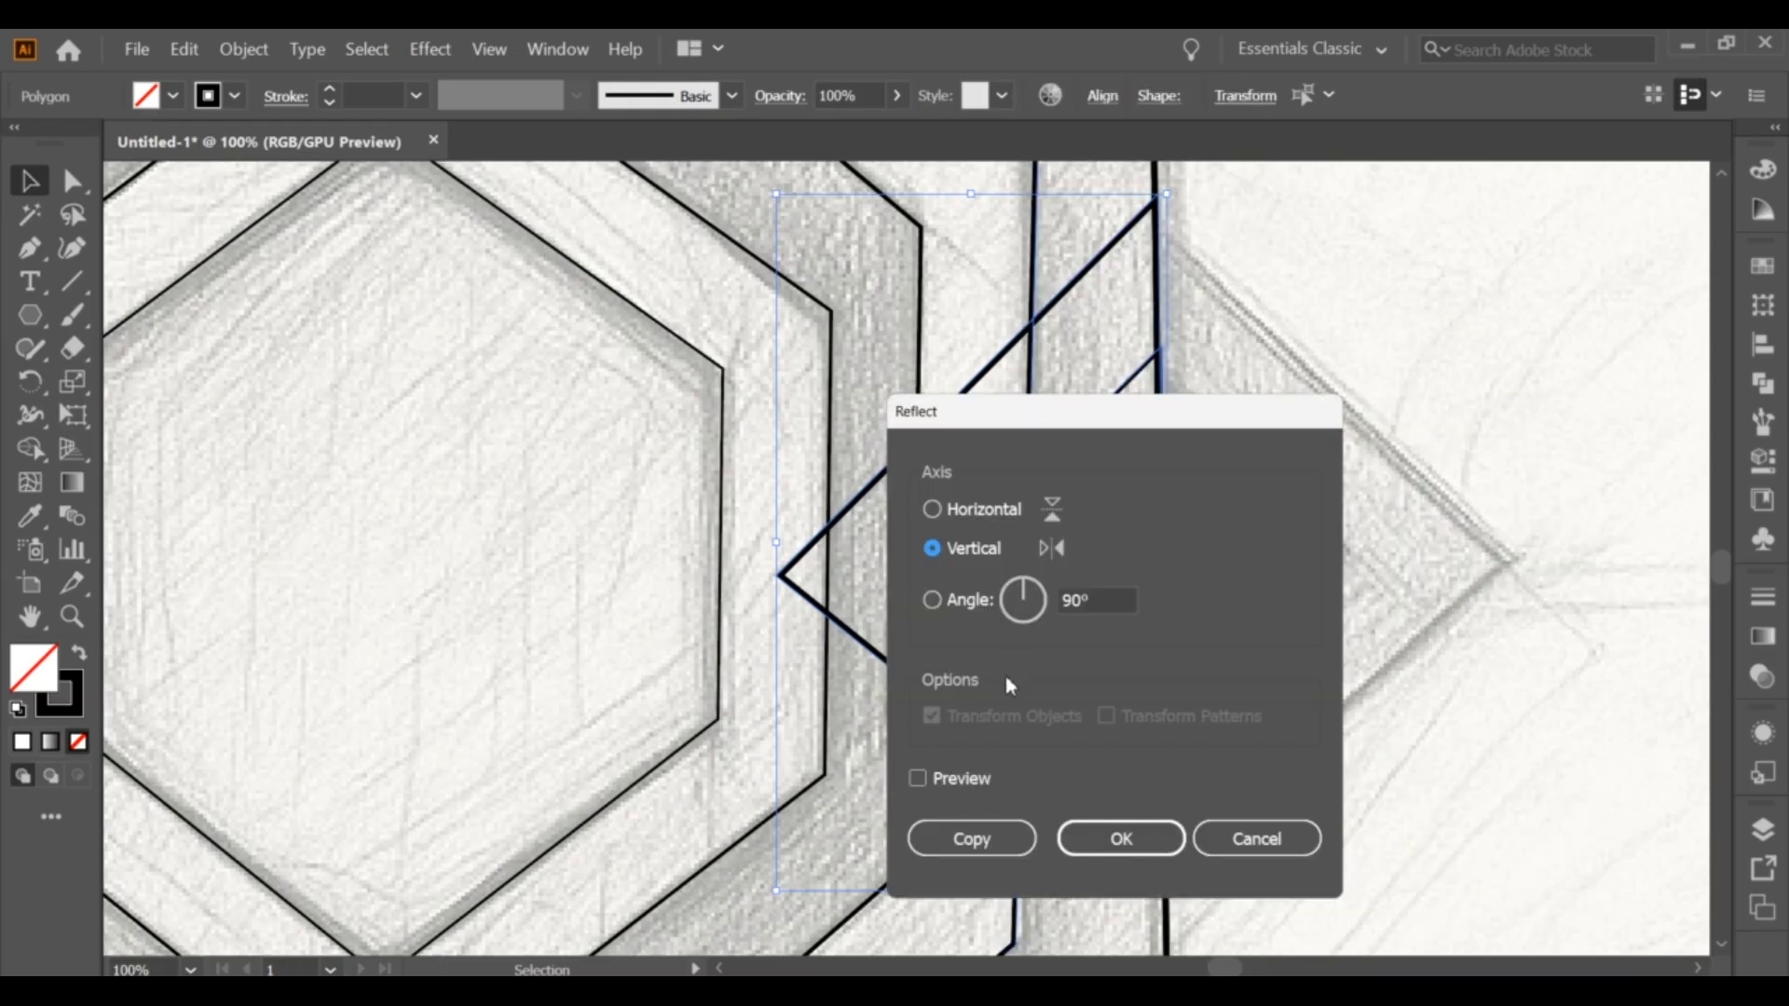
left_click(967, 784)
key("Return")
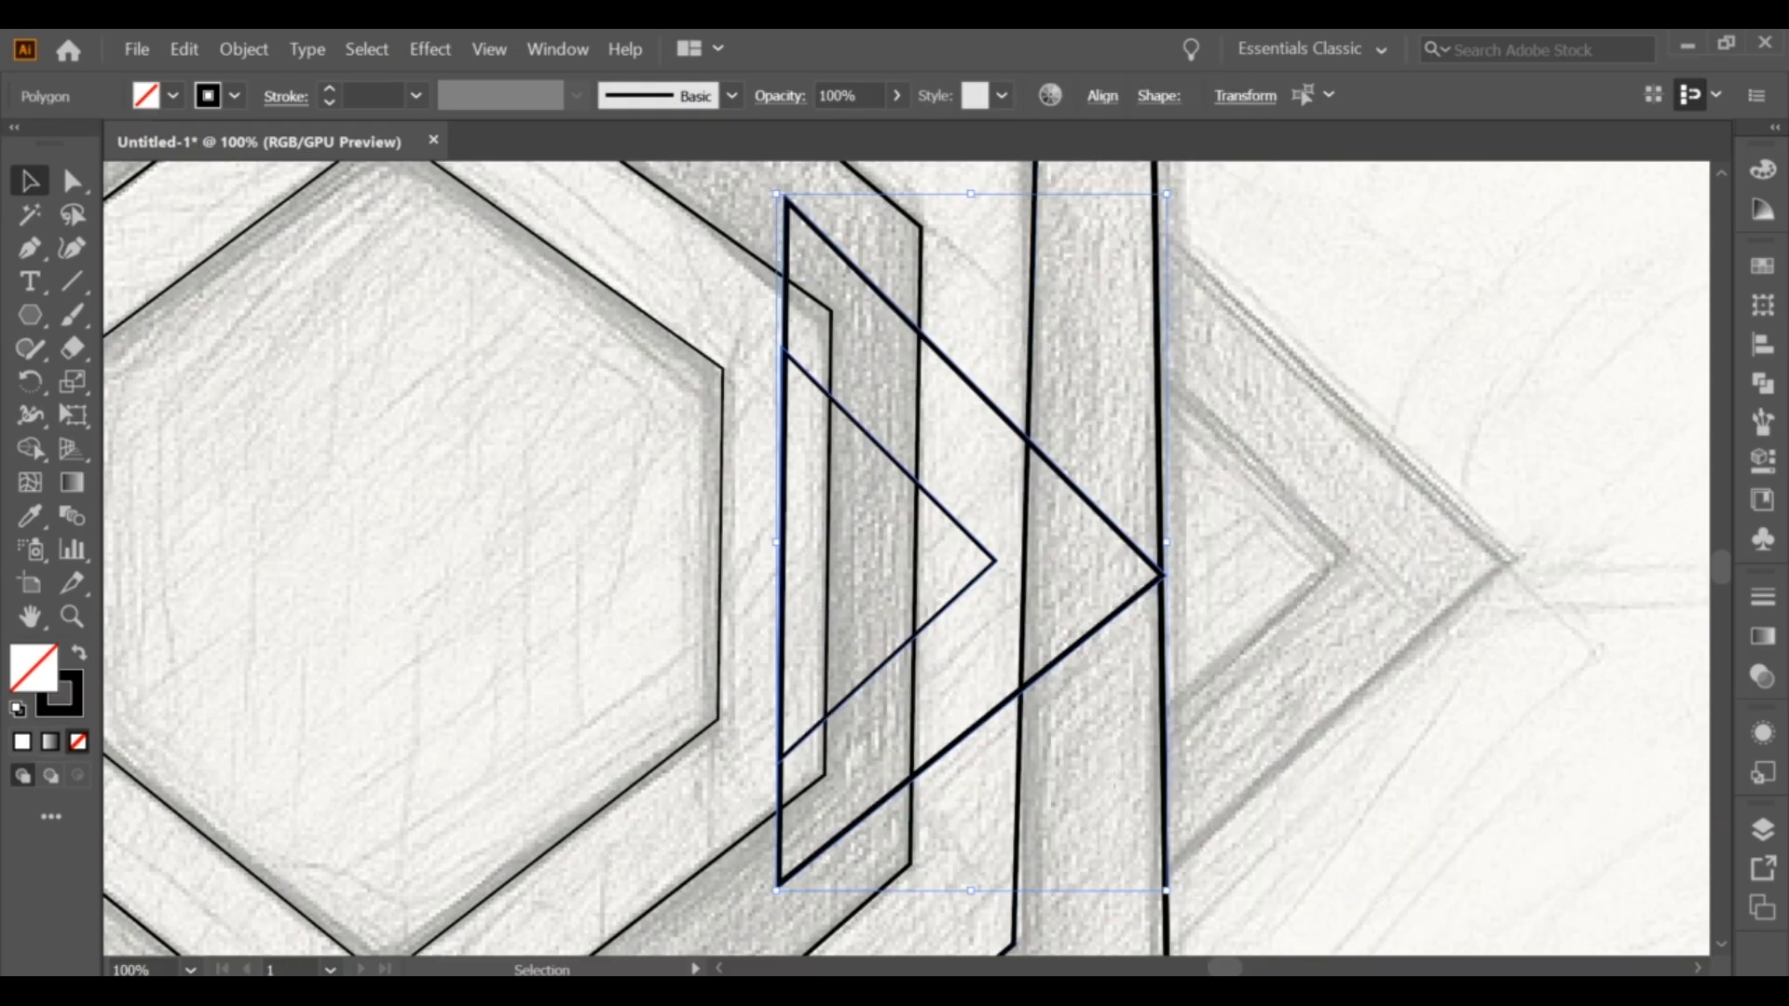
left_click_drag(1063, 484, 1438, 506)
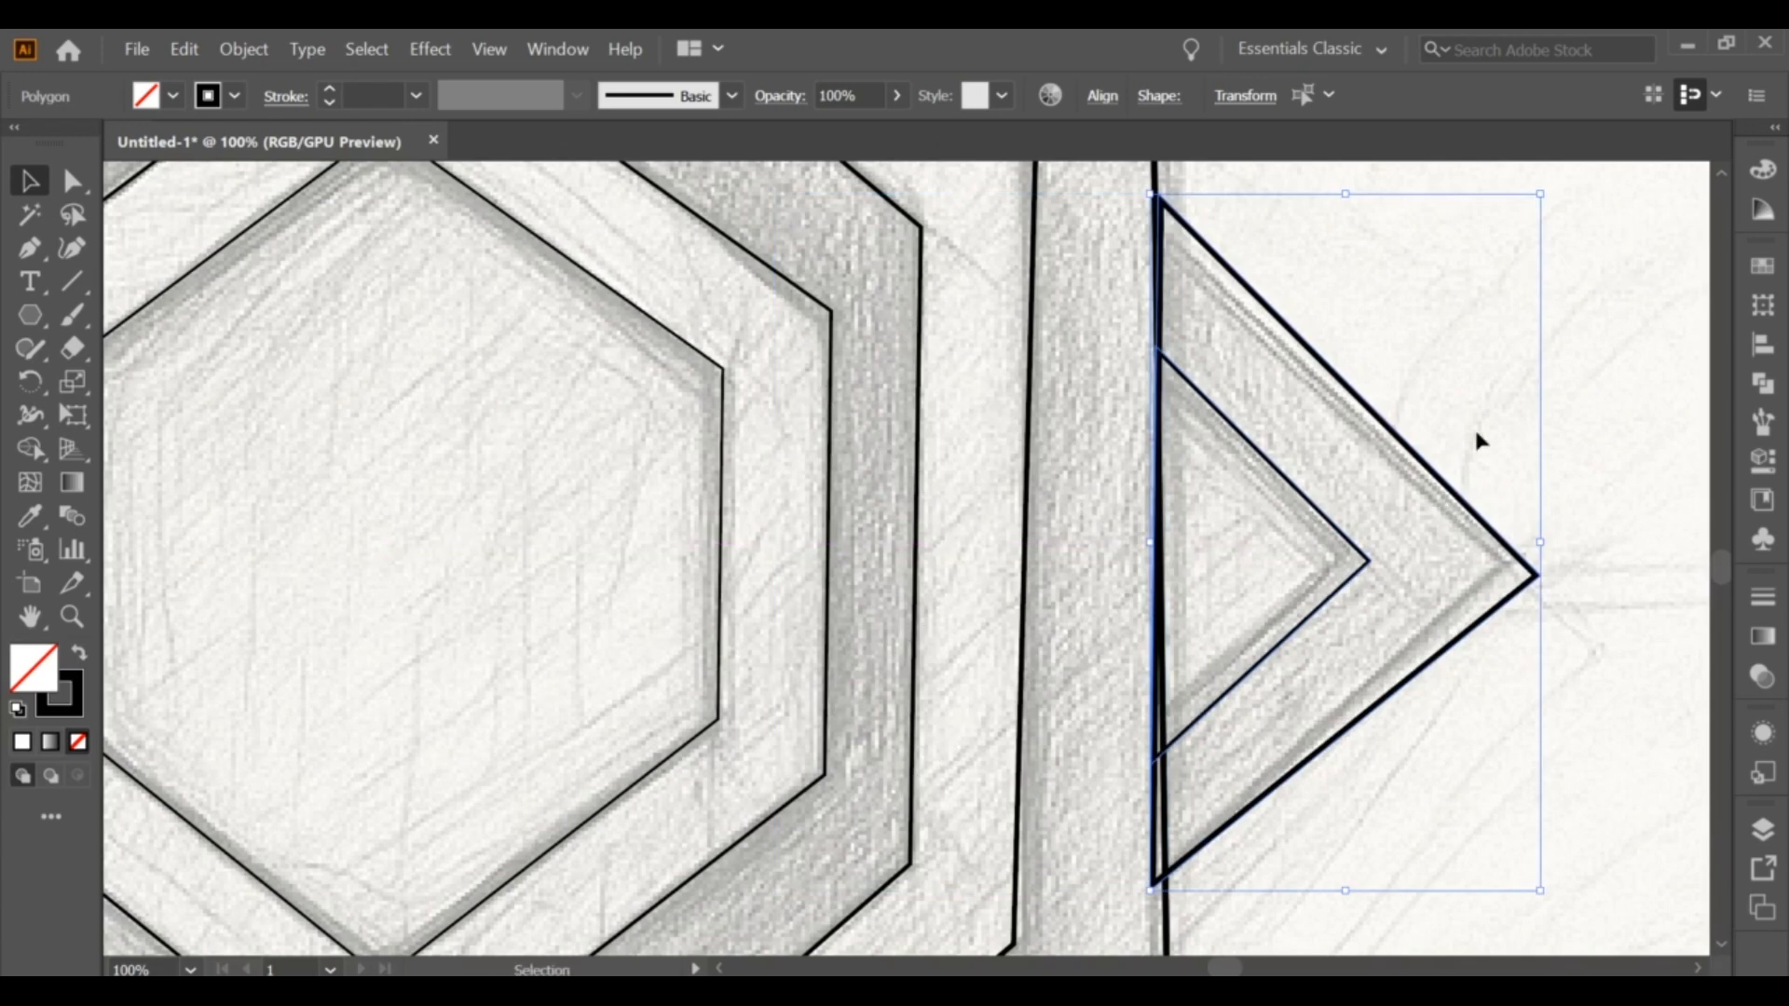
Step: Nudge both right triangles against the outer hexagon's edge and pull the smaller one's tip inward to the sketched tip
left_click(1476, 431)
left_click_drag(1156, 852, 1165, 855)
left_click_drag(1214, 711, 1230, 711)
left_click_drag(1390, 559, 1336, 560)
left_click(1228, 356)
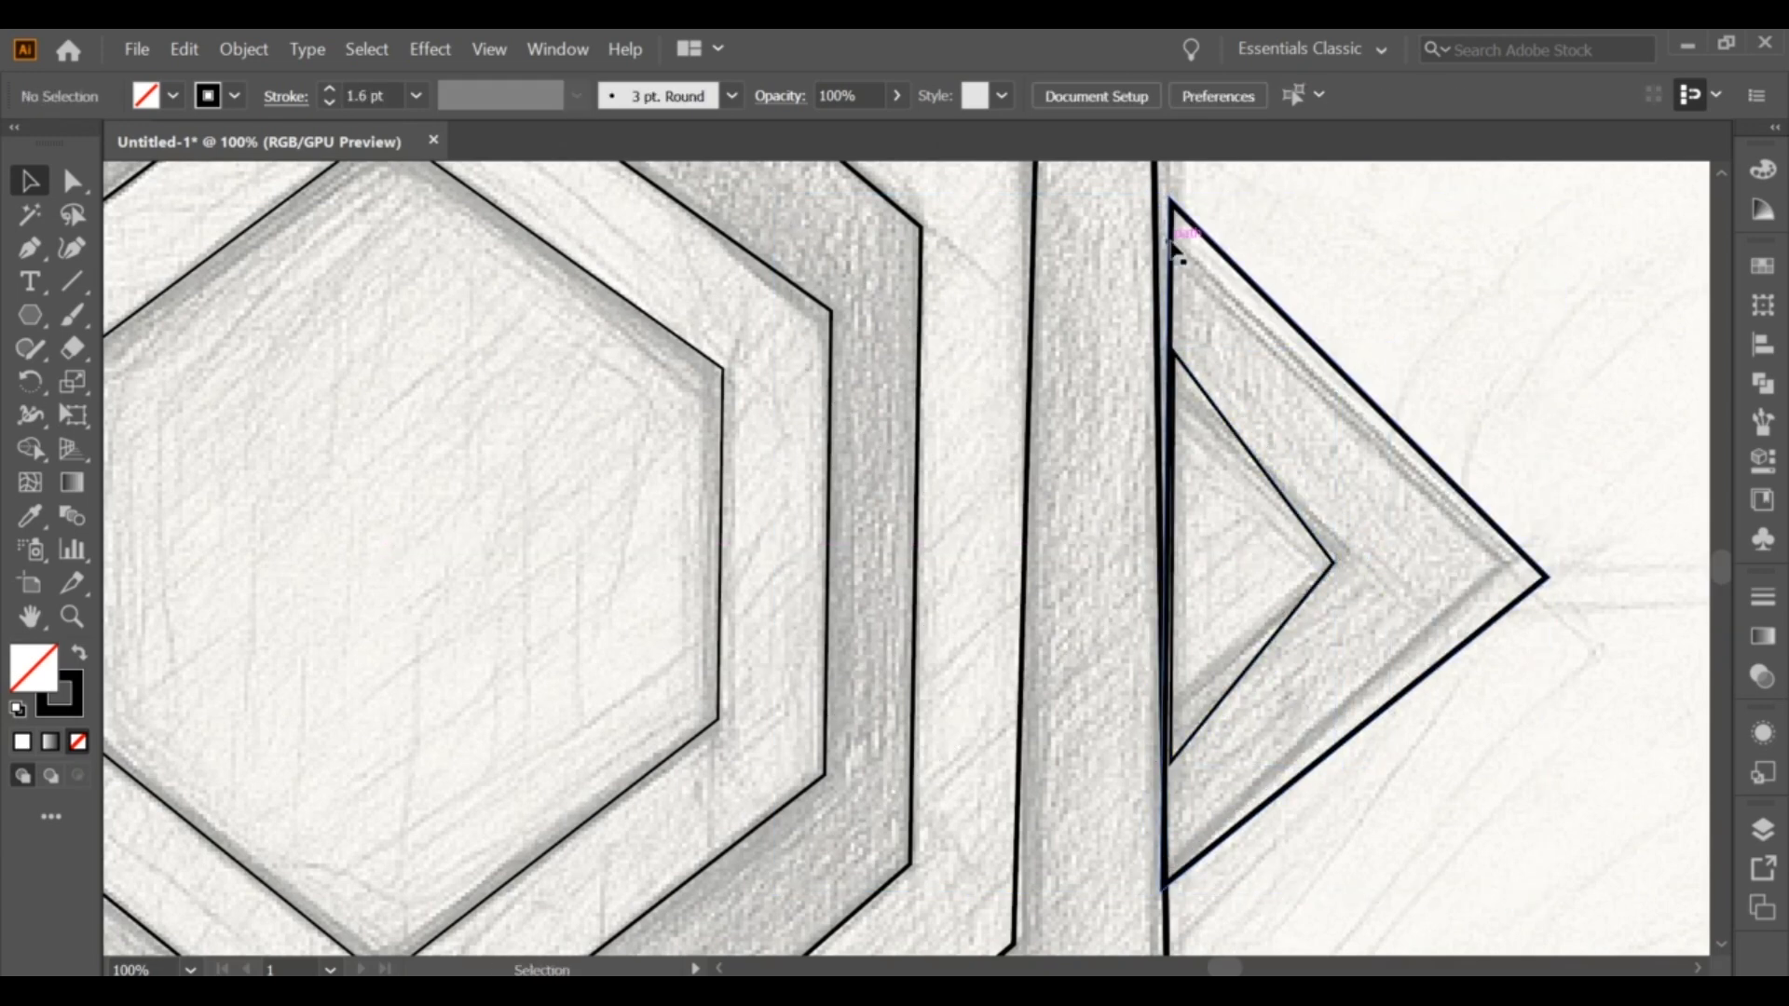
left_click_drag(1171, 246, 1162, 246)
left_click(1285, 218)
left_click(1241, 280)
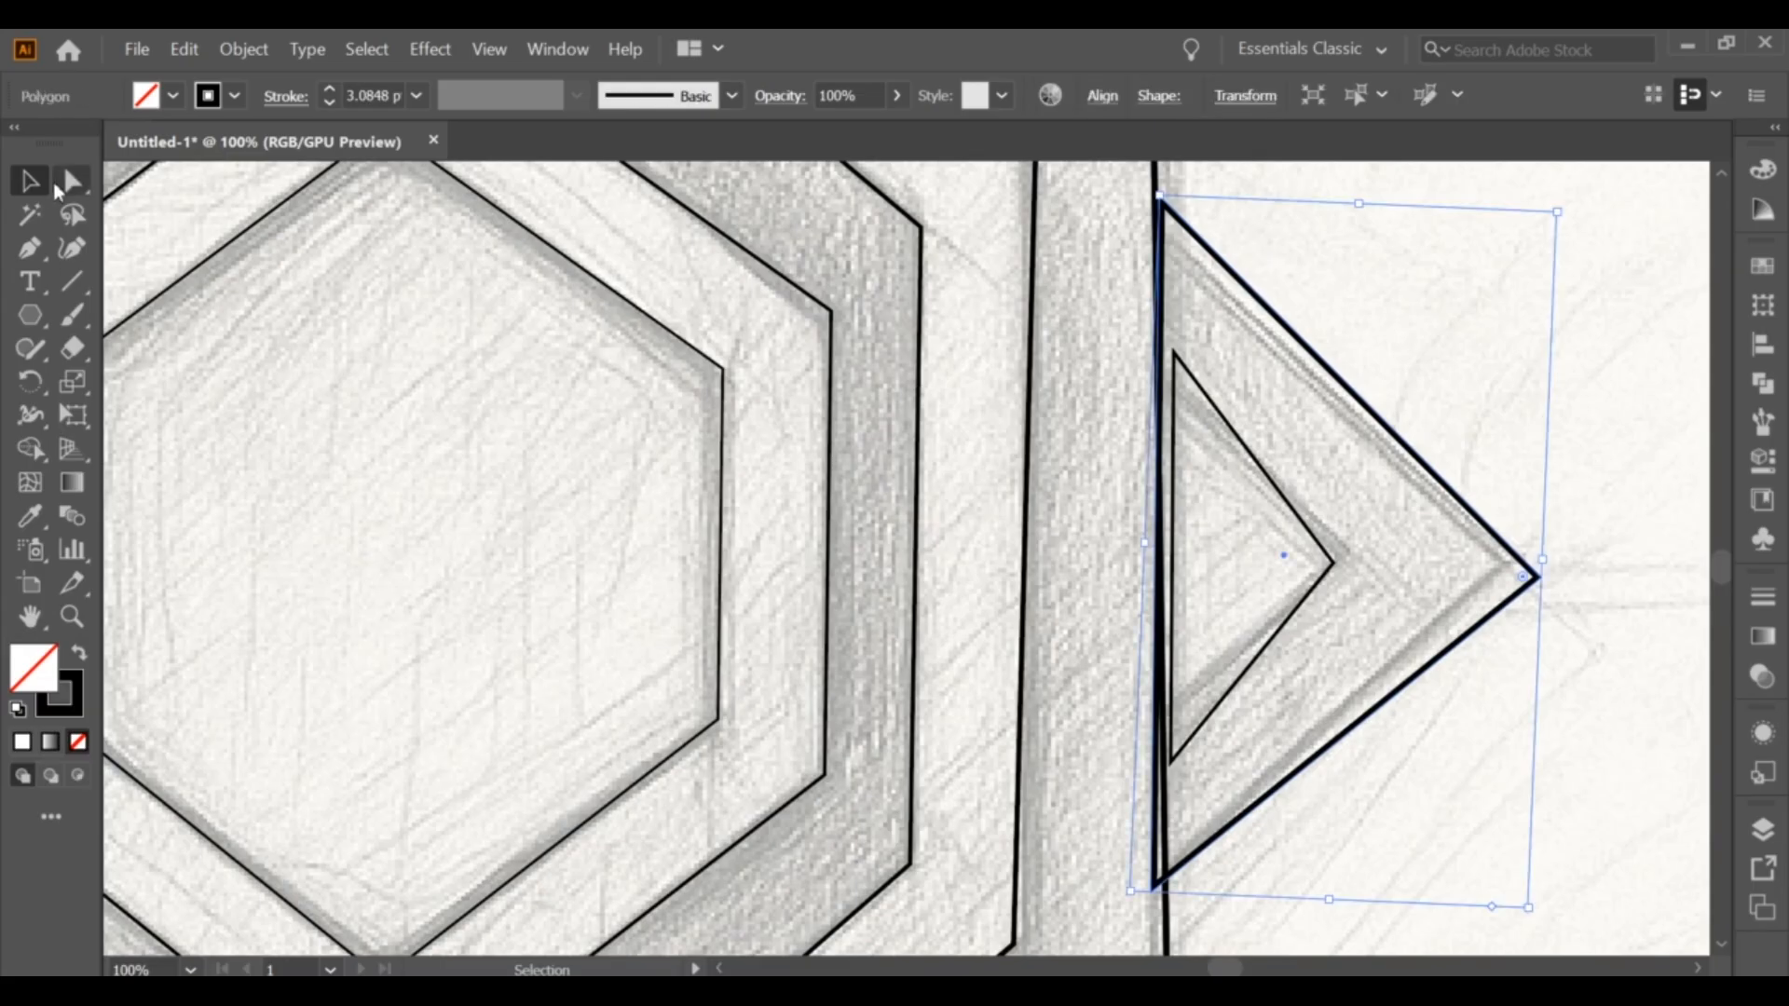
Step: Reposition the larger right triangle's three corners so it follows the sketch and meets the outer hexagon's edge
left_click(71, 182)
left_click_drag(1153, 892, 1168, 882)
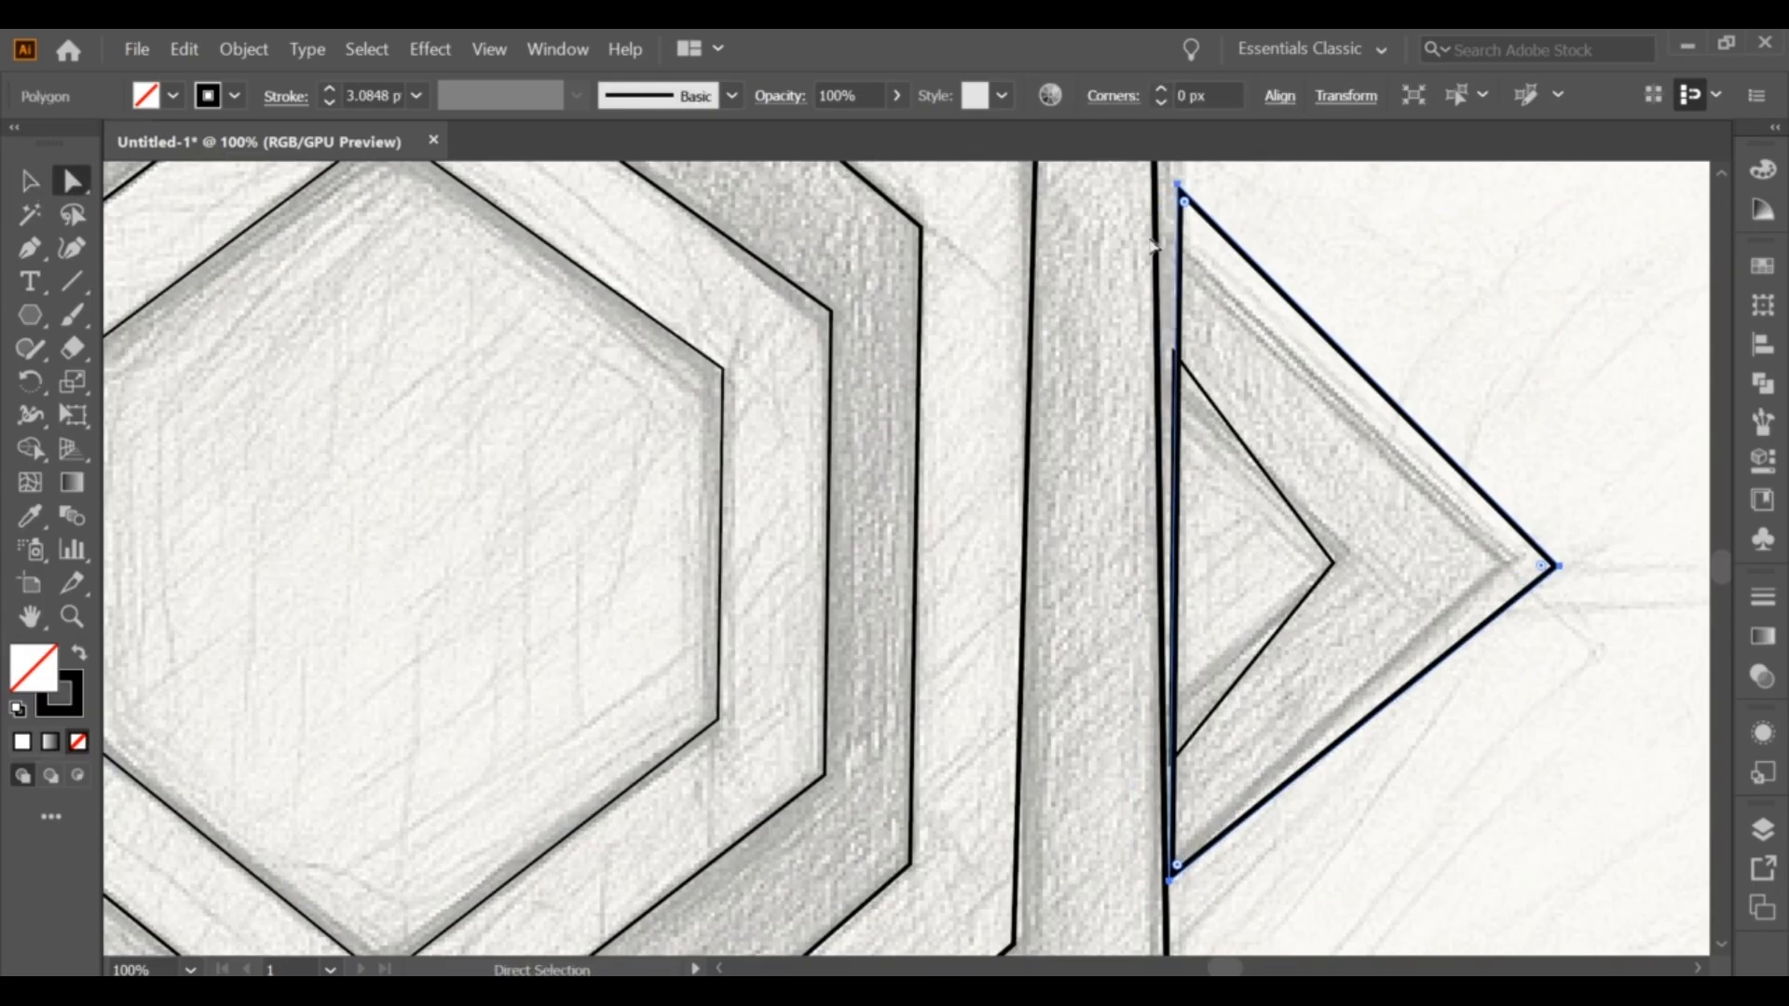
left_click_drag(1179, 189, 1156, 184)
left_click_drag(1557, 563, 1510, 558)
Step: Reposition the smaller right triangle's three corners so its outline follows the sketched inner triangle
left_click(1177, 756)
left_click_drag(1173, 766, 1166, 710)
left_click_drag(1175, 353, 1161, 373)
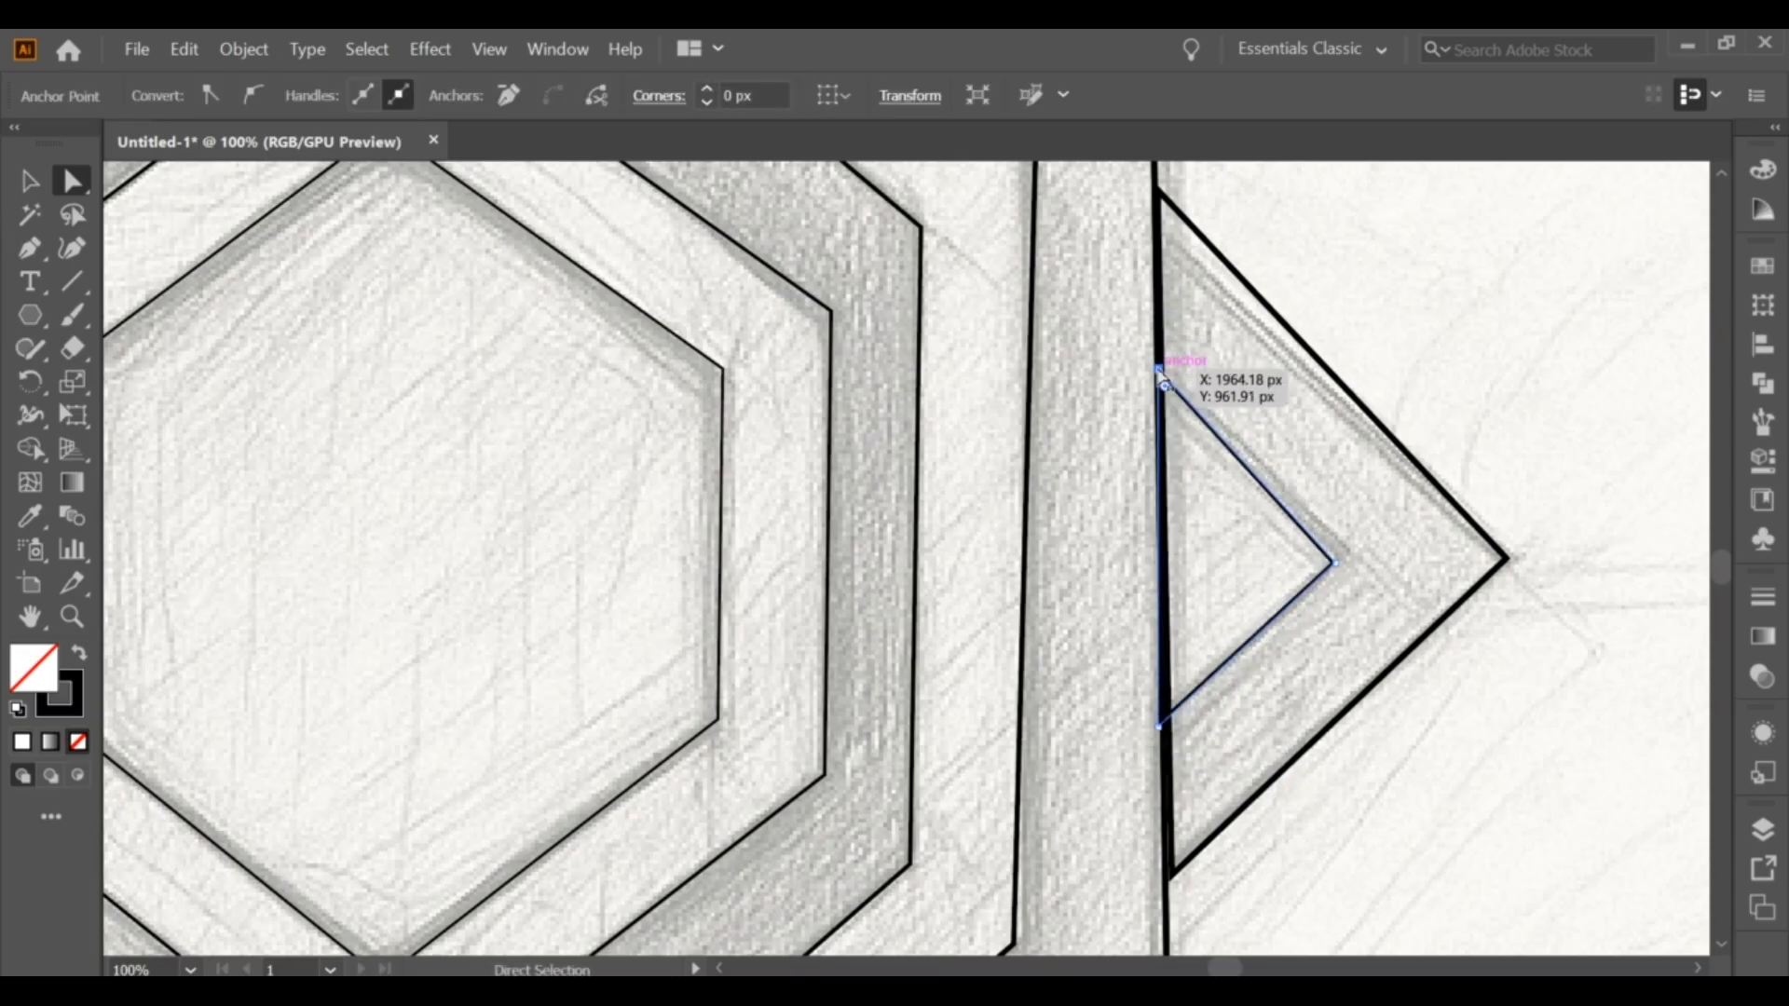
left_click_drag(1338, 570, 1345, 559)
left_click(1450, 431)
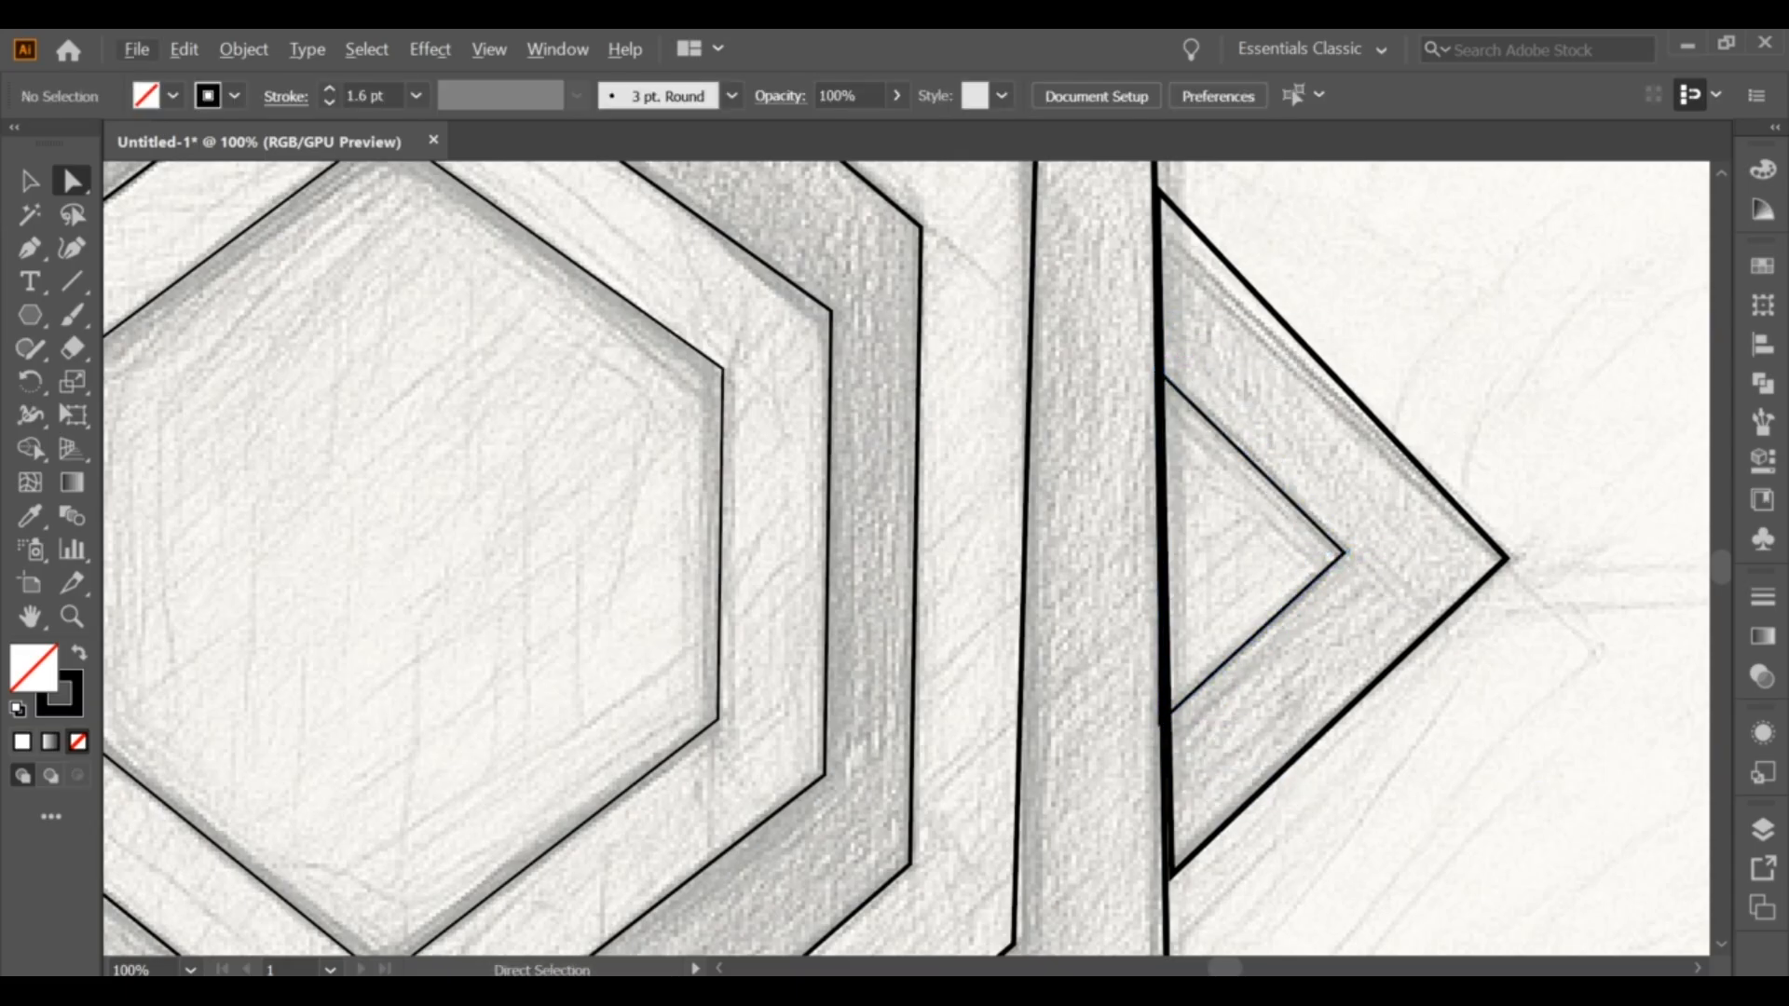
Step: Move the larger right triangle's lower corner onto the outer hexagon's edge
left_click(1176, 876)
left_click_drag(1178, 878, 1170, 887)
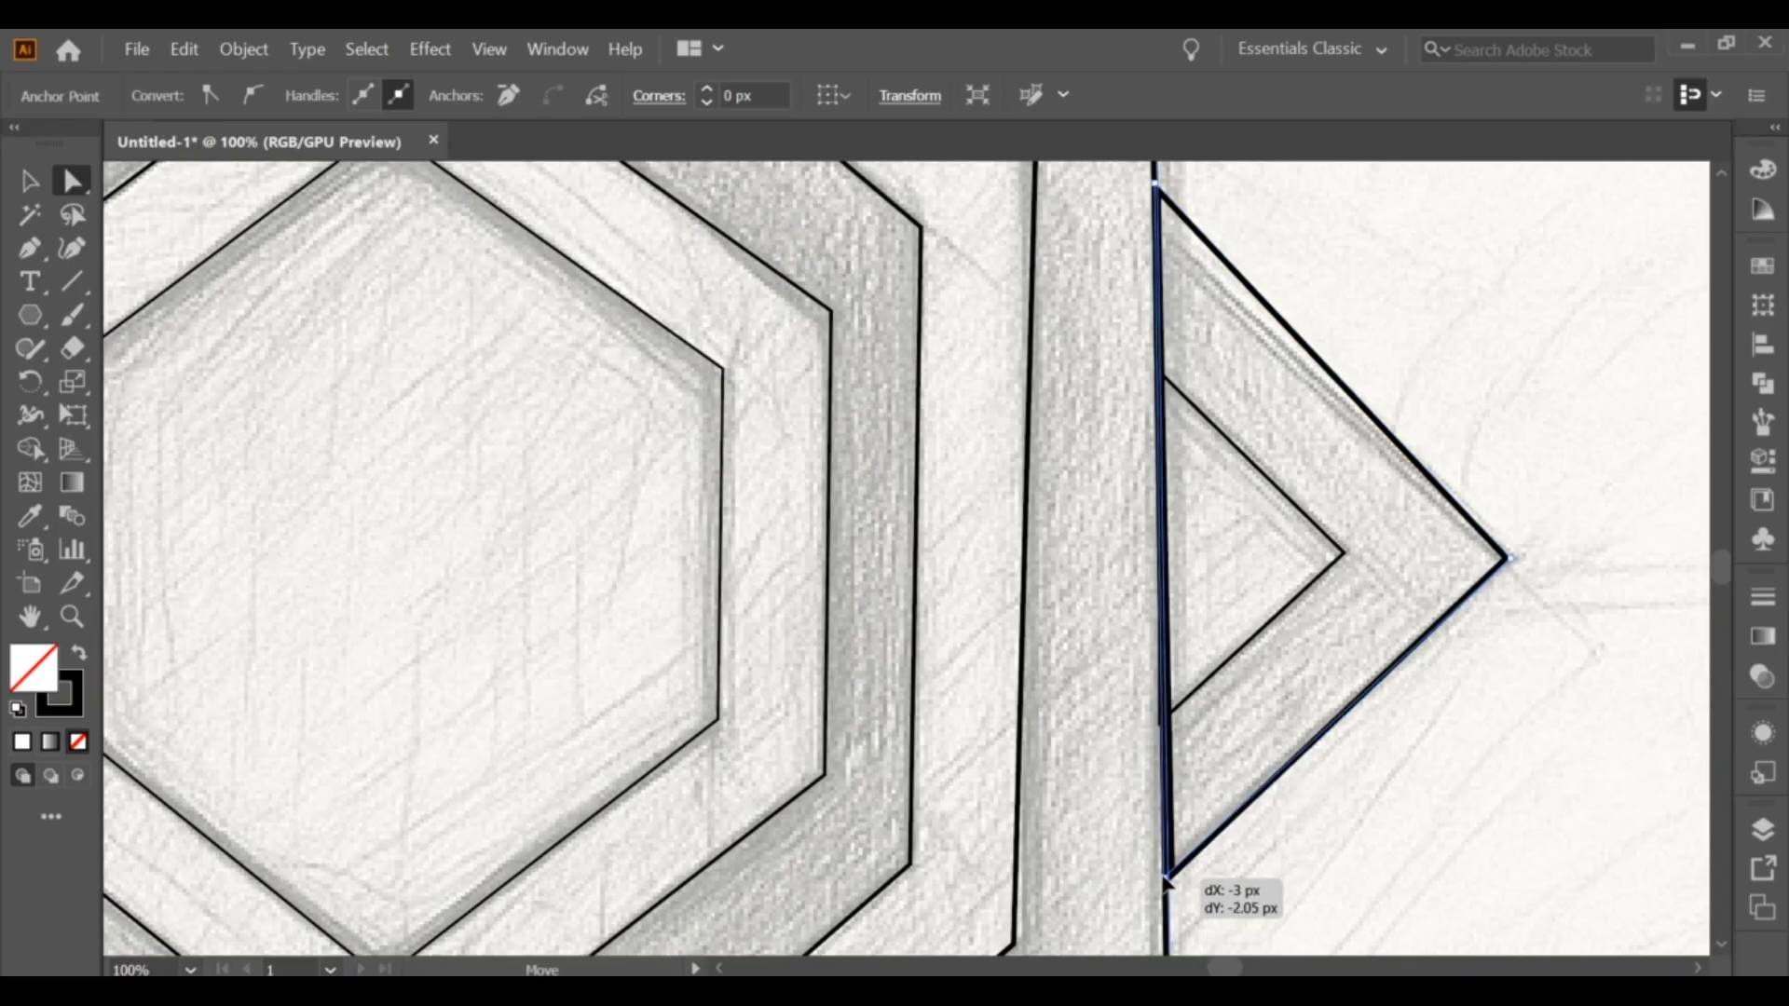
left_click(1283, 831)
Step: Build black-filled shapes from the two outer hexagon rings, the inner hexagon ring and both triangle frames with Shape Builder
scroll(1283, 831, "down", 4)
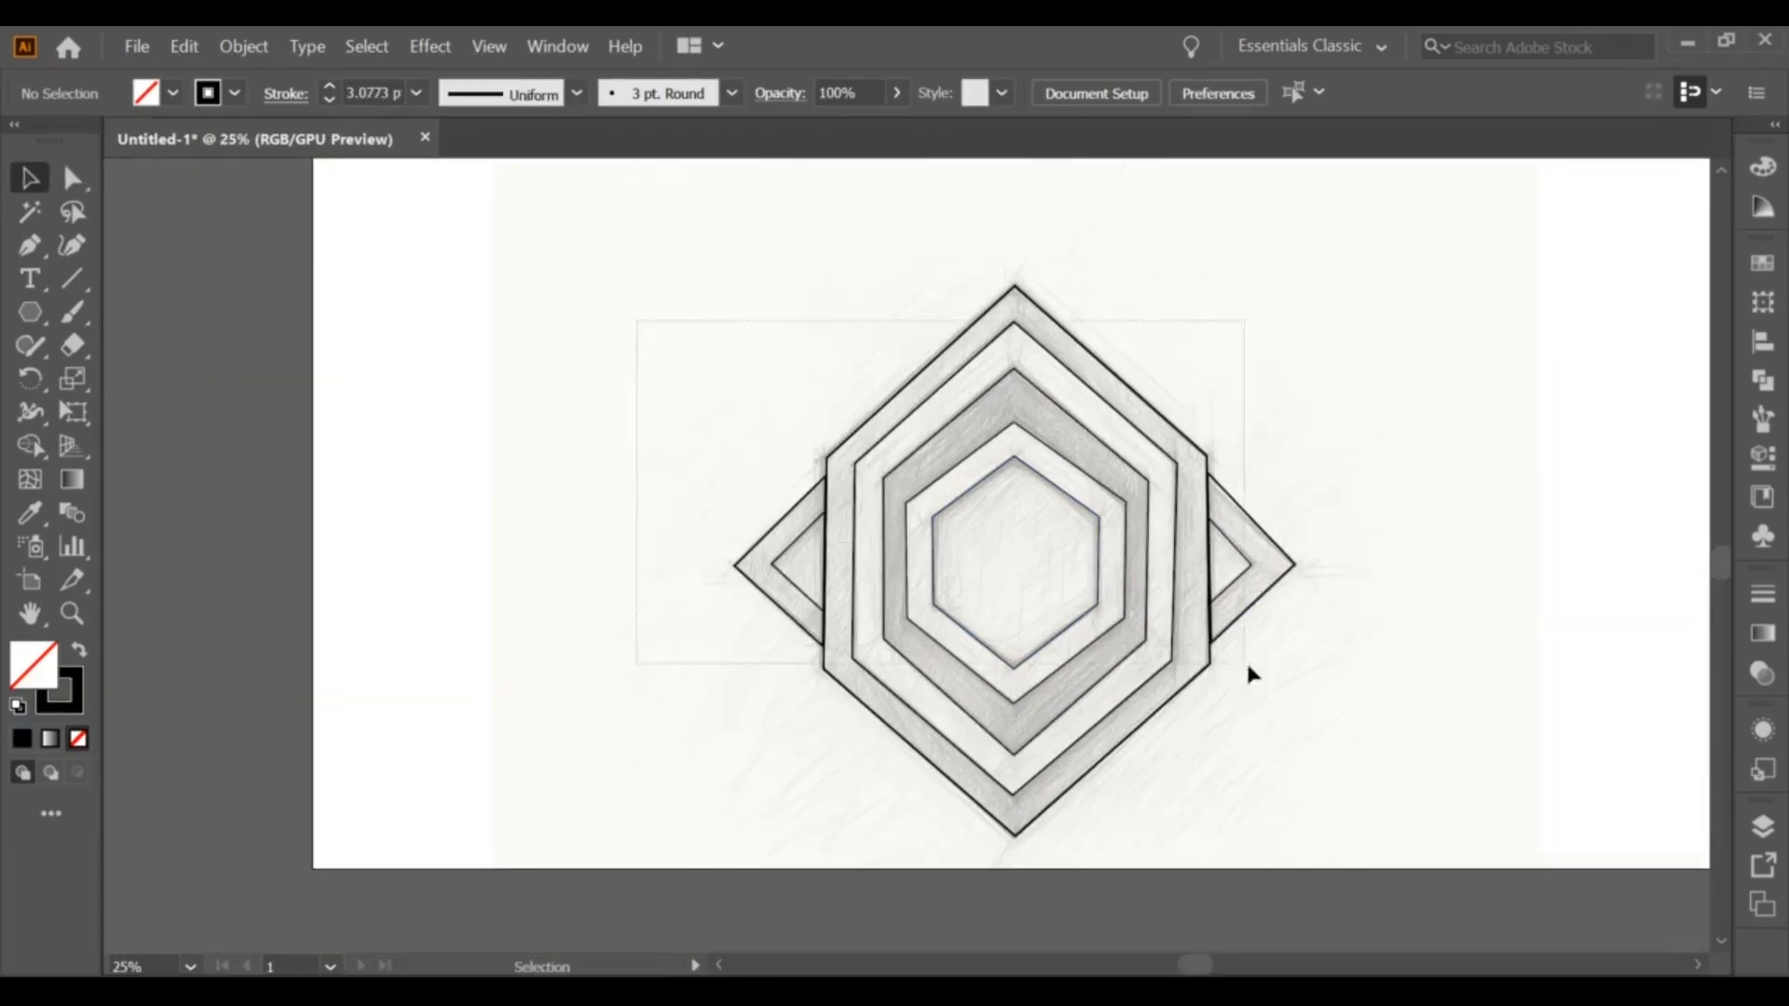
key("ctrl+a")
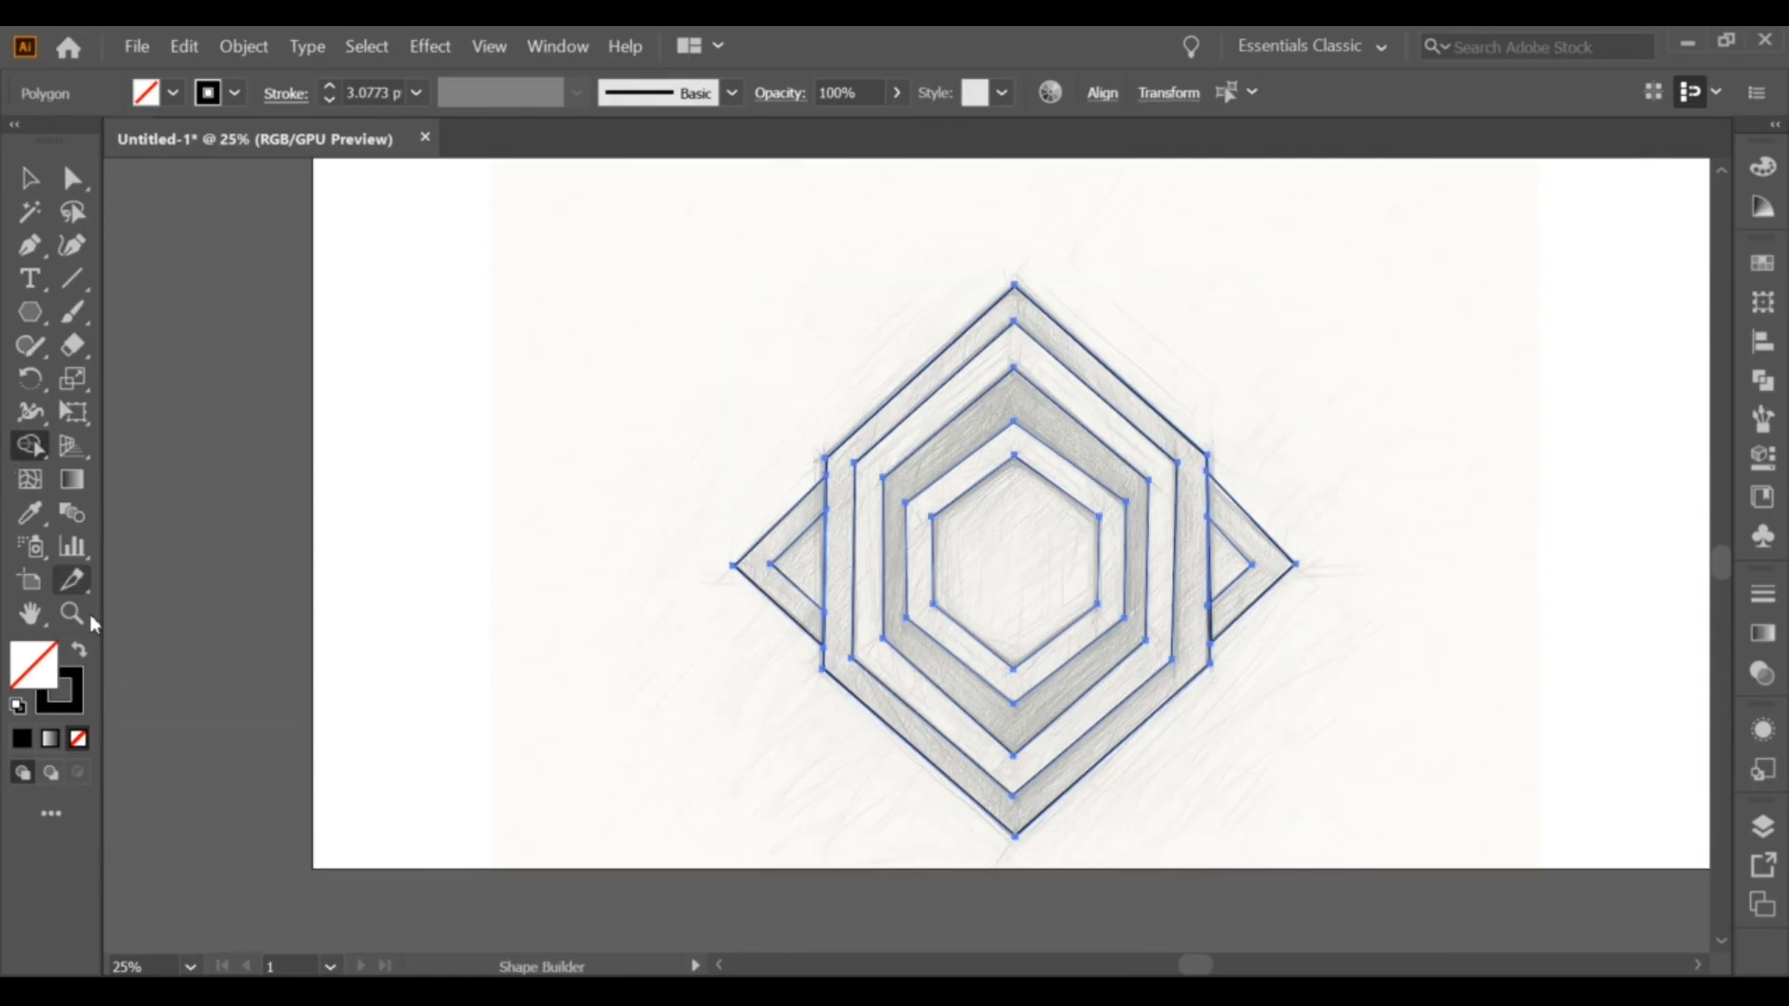
left_click(1025, 333)
left_click(1028, 361)
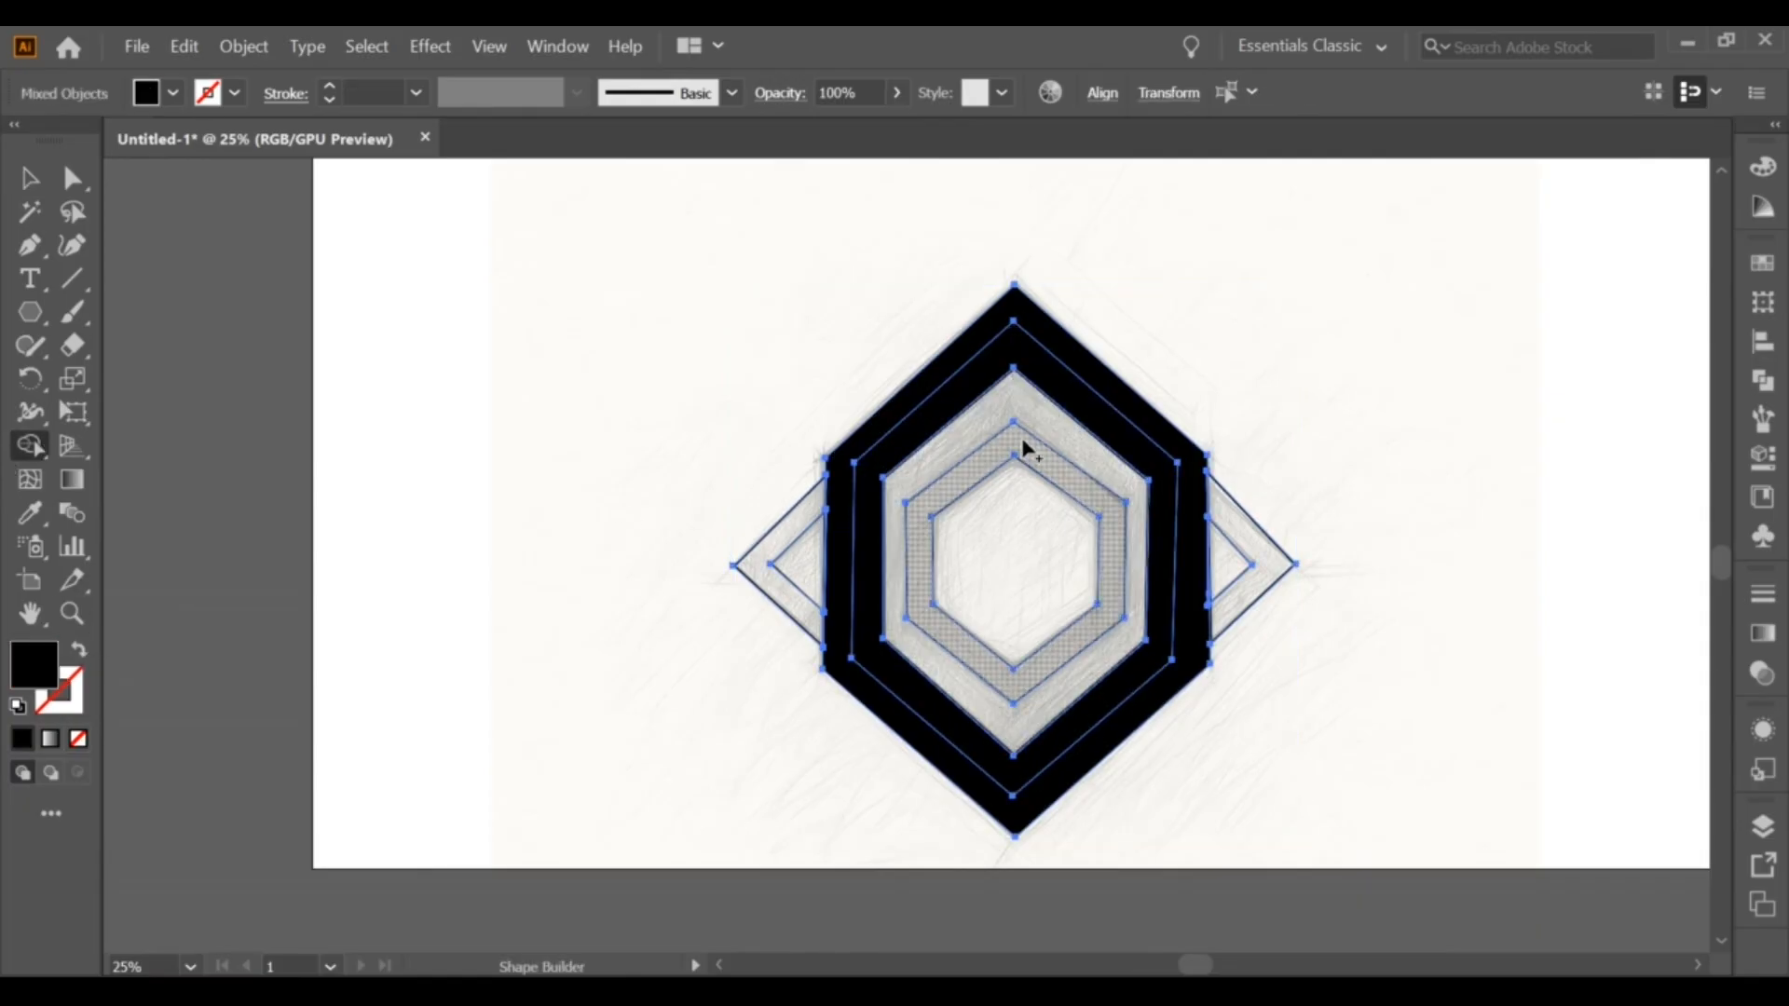
left_click(1024, 454)
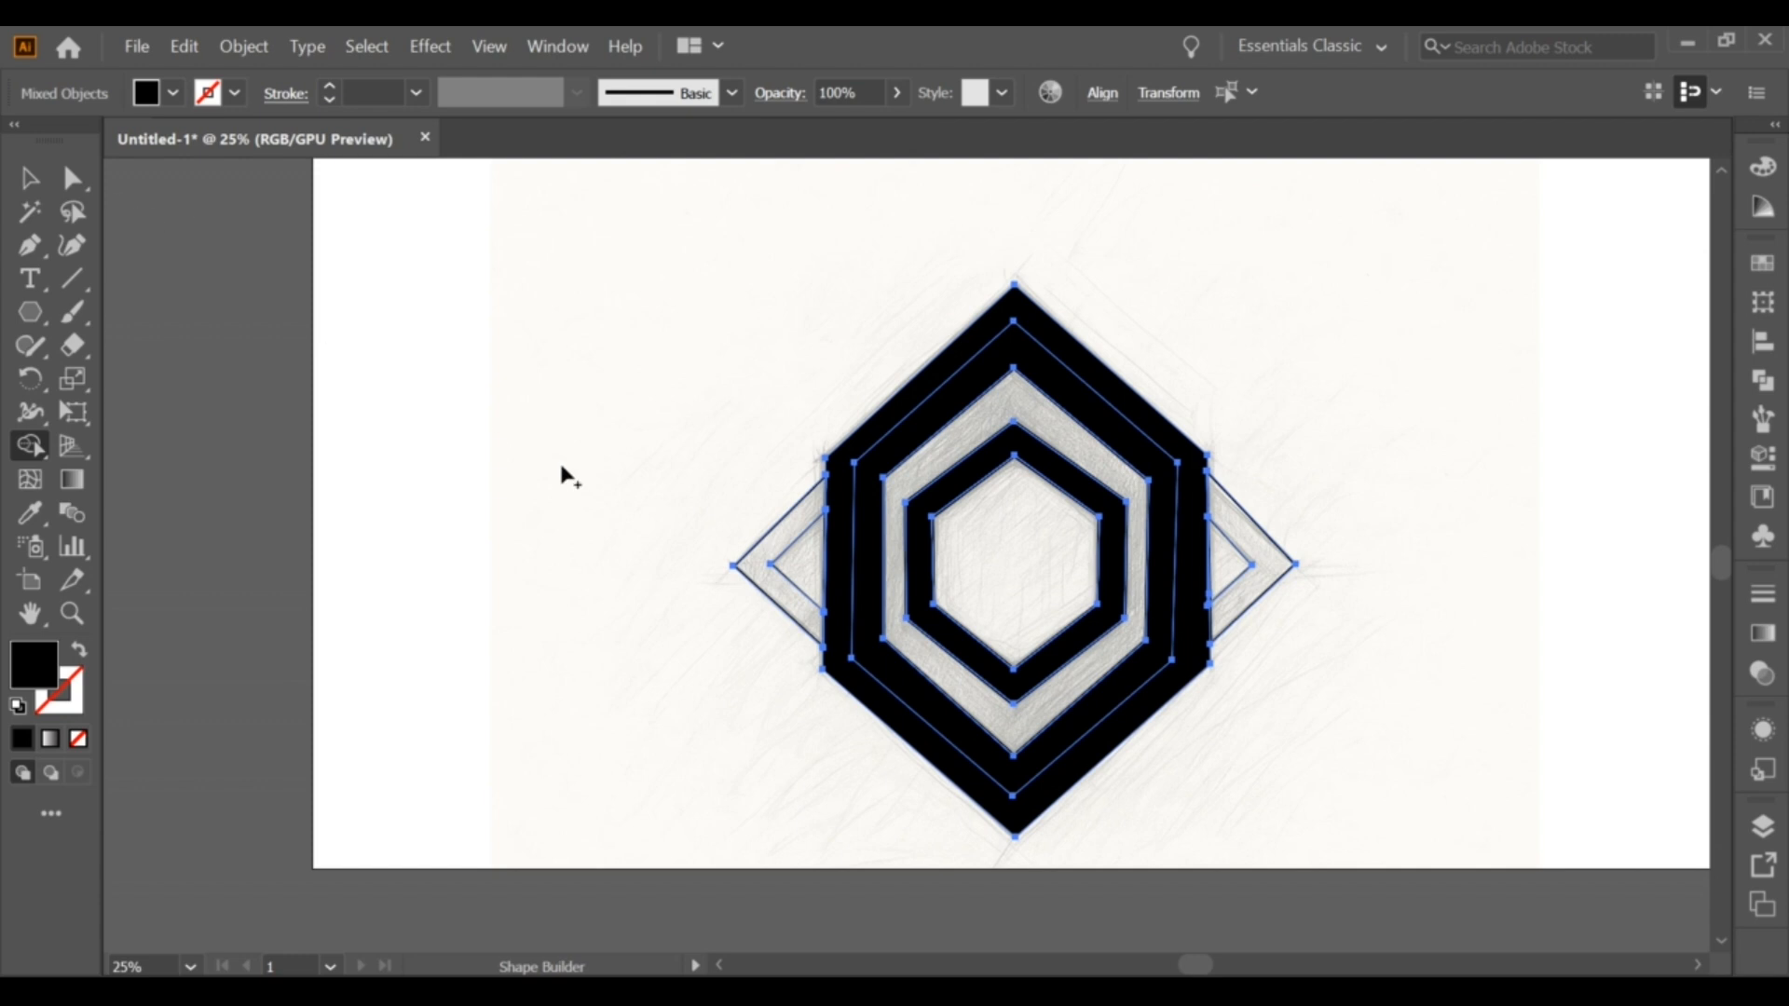
left_click(763, 569)
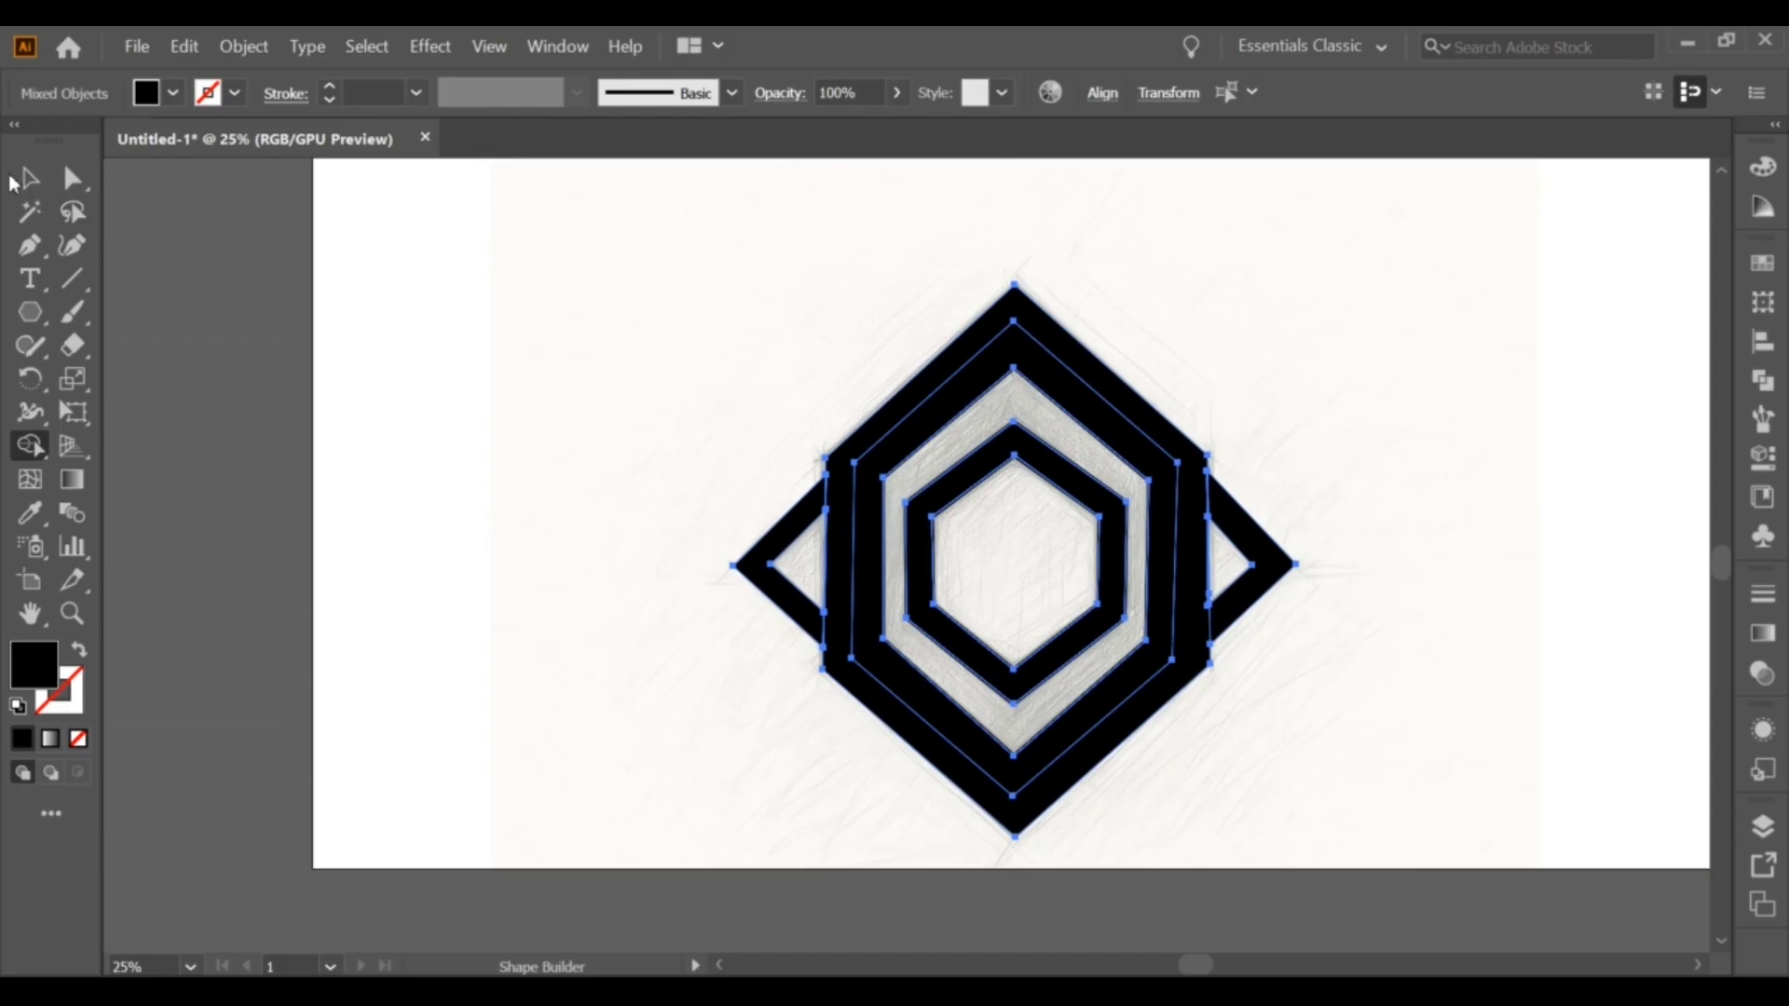
left_click(26, 179)
left_click(452, 295)
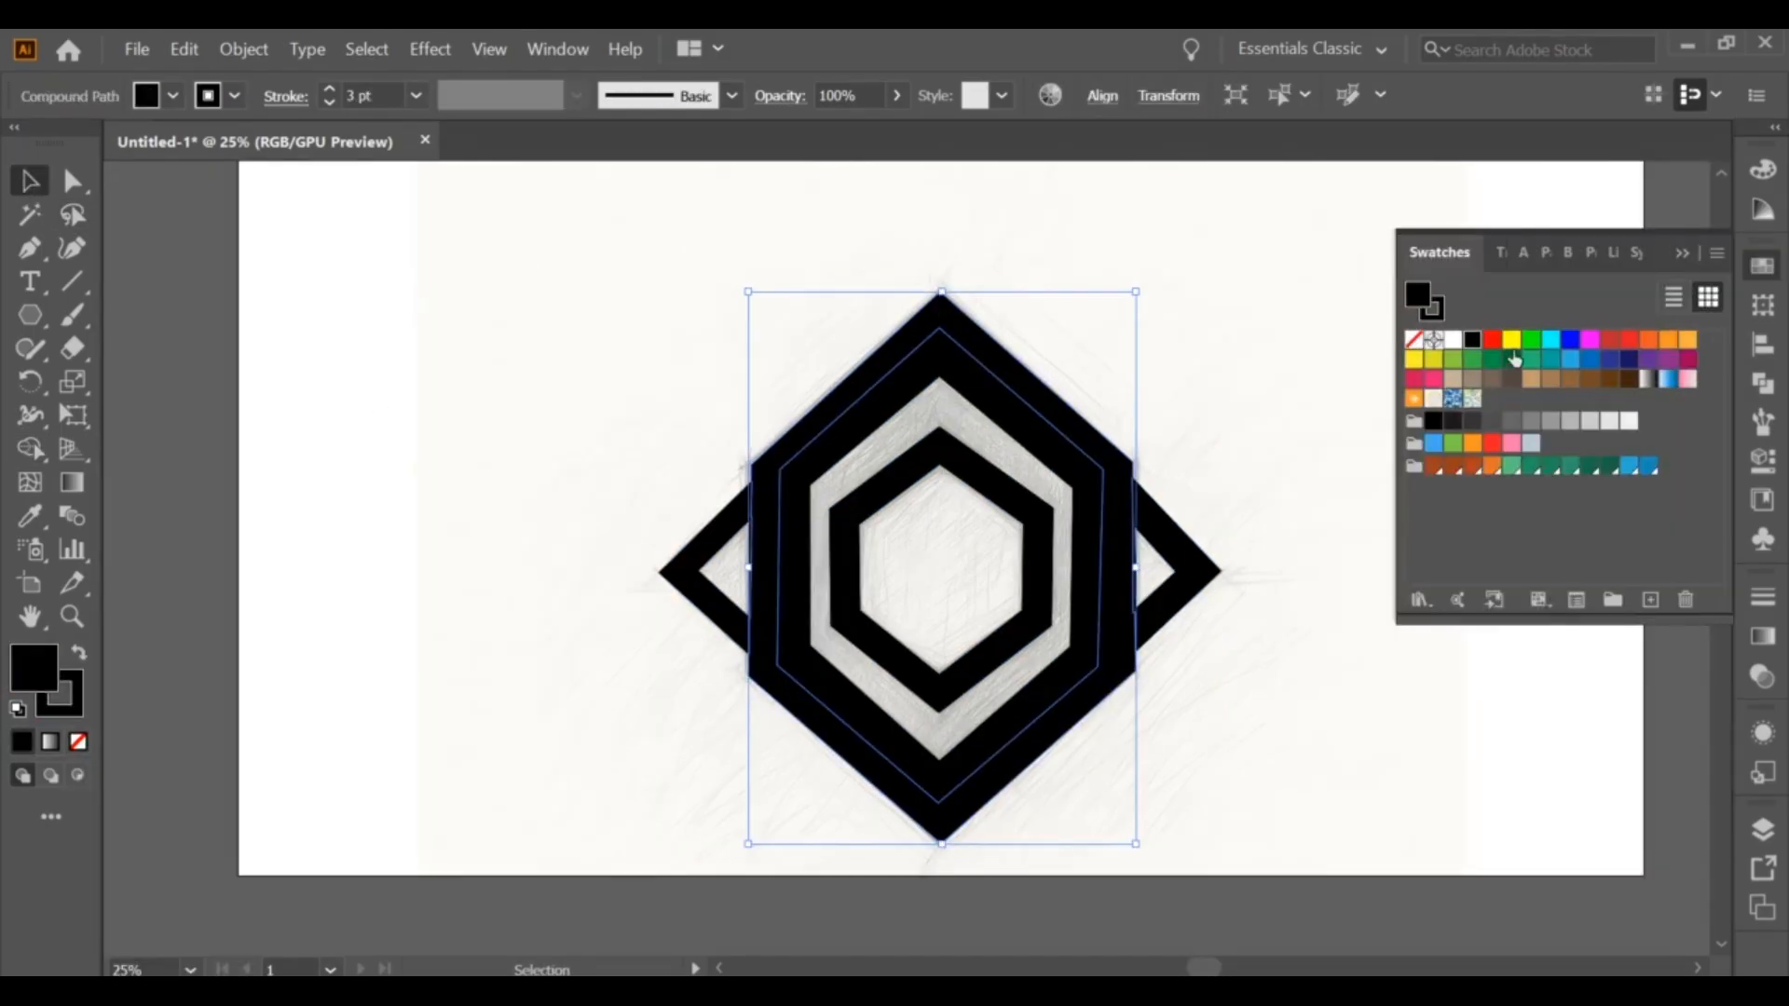
Step: Fill the outermost hexagon ring with red, the next ring with red-orange and the inner hexagon ring with orange
left_click(1492, 339)
left_click(1659, 340)
left_click(1668, 339)
left_click(1208, 410)
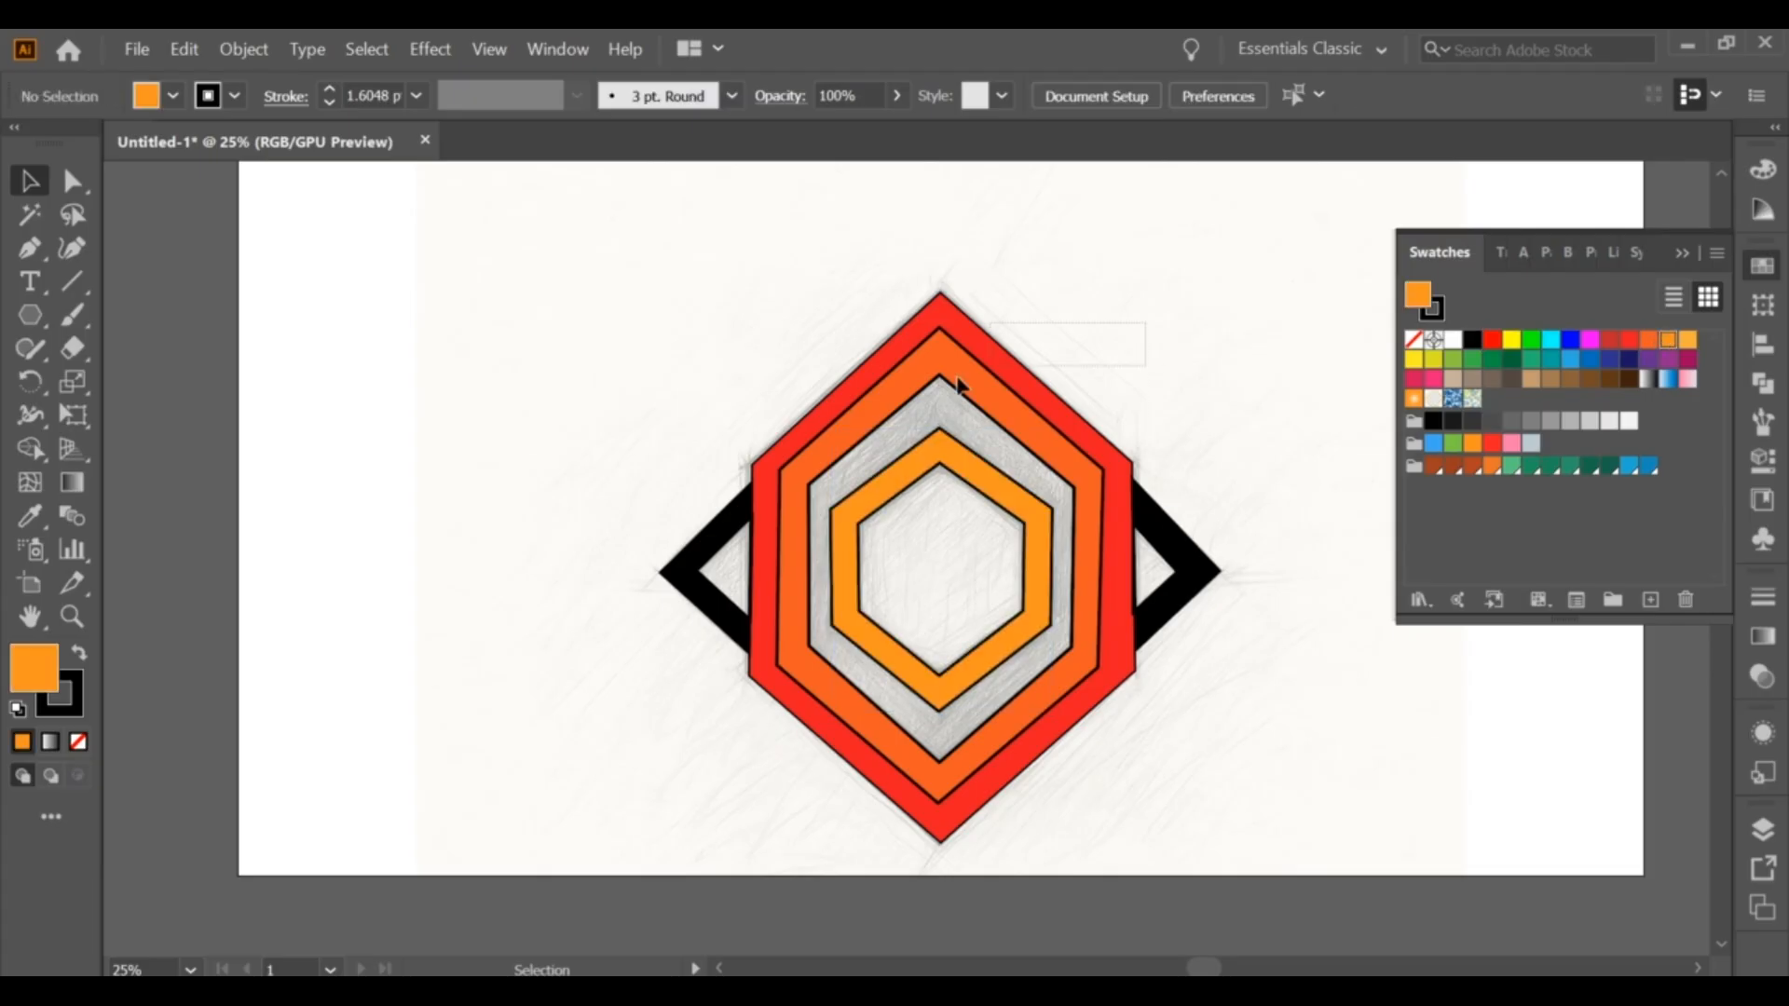
Step: Fill the left and right triangle frames with light orange
left_click(716, 538)
left_click(1688, 340)
left_click(1165, 536)
left_click(1687, 340)
left_click(1286, 466)
Step: Remove the stroke from the right triangle frame and the outermost red ring
left_click(1176, 537)
key("x")
key("slash")
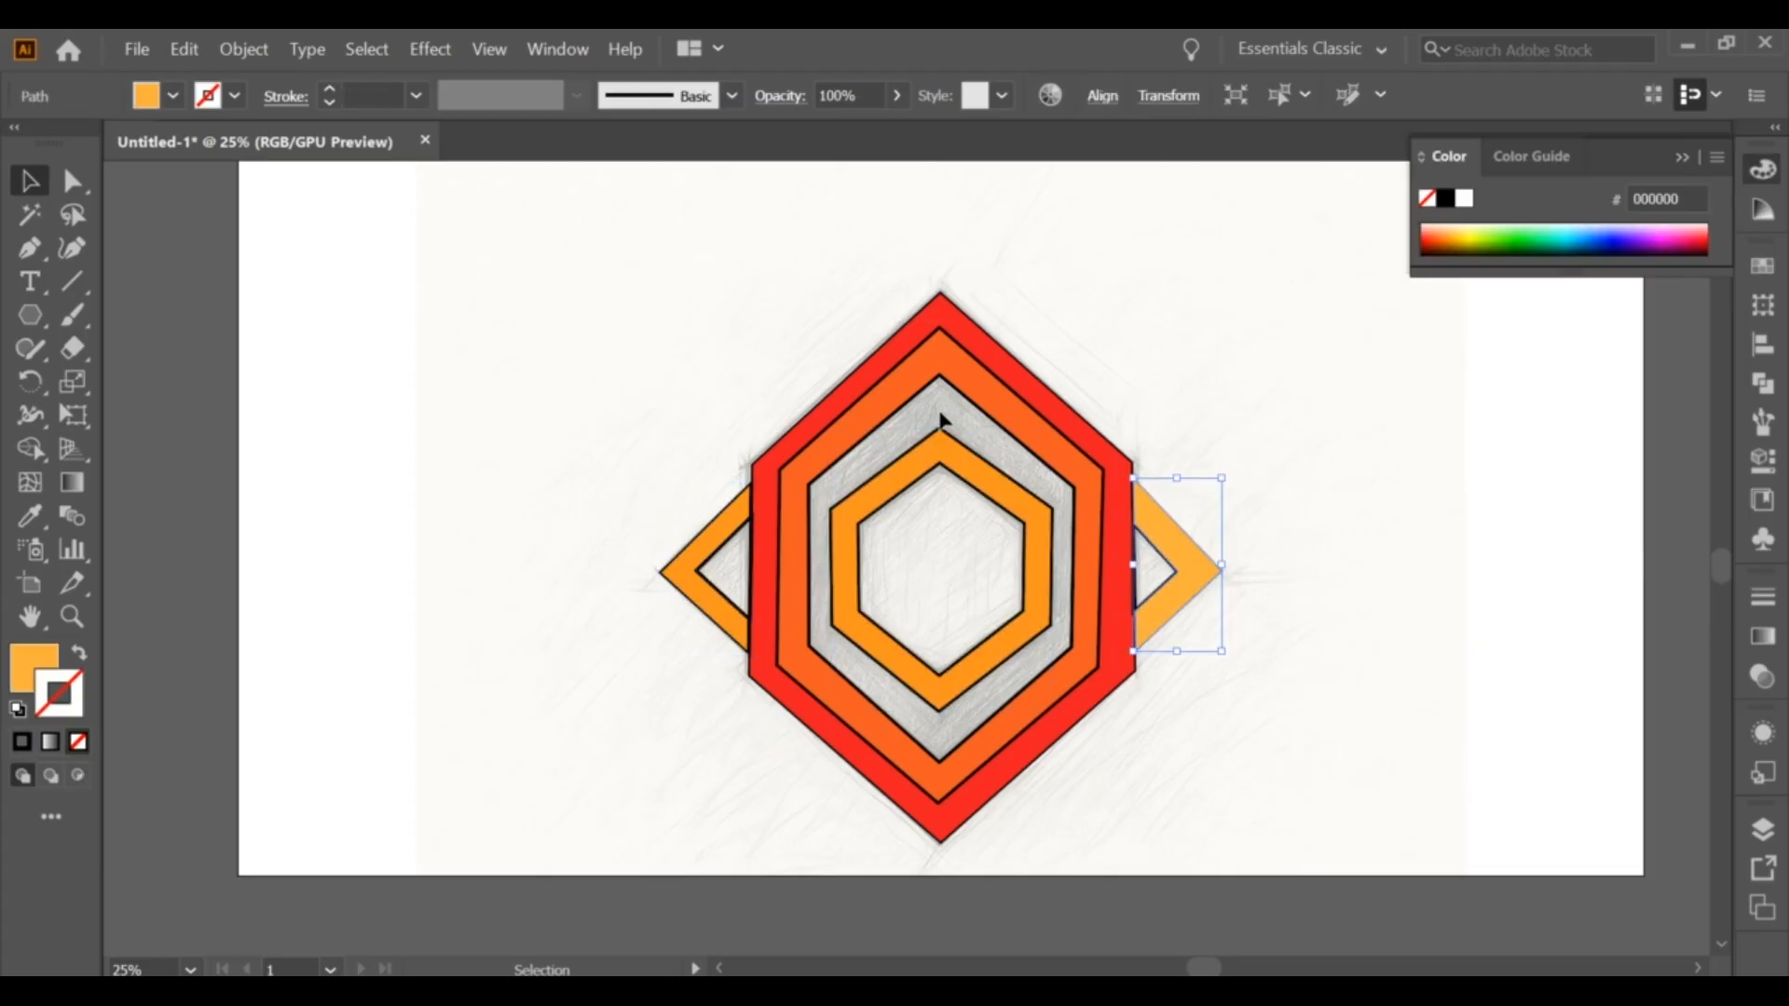
left_click(830, 410)
key("slash")
left_click(486, 485)
key("ctrl+a")
key("shift+m")
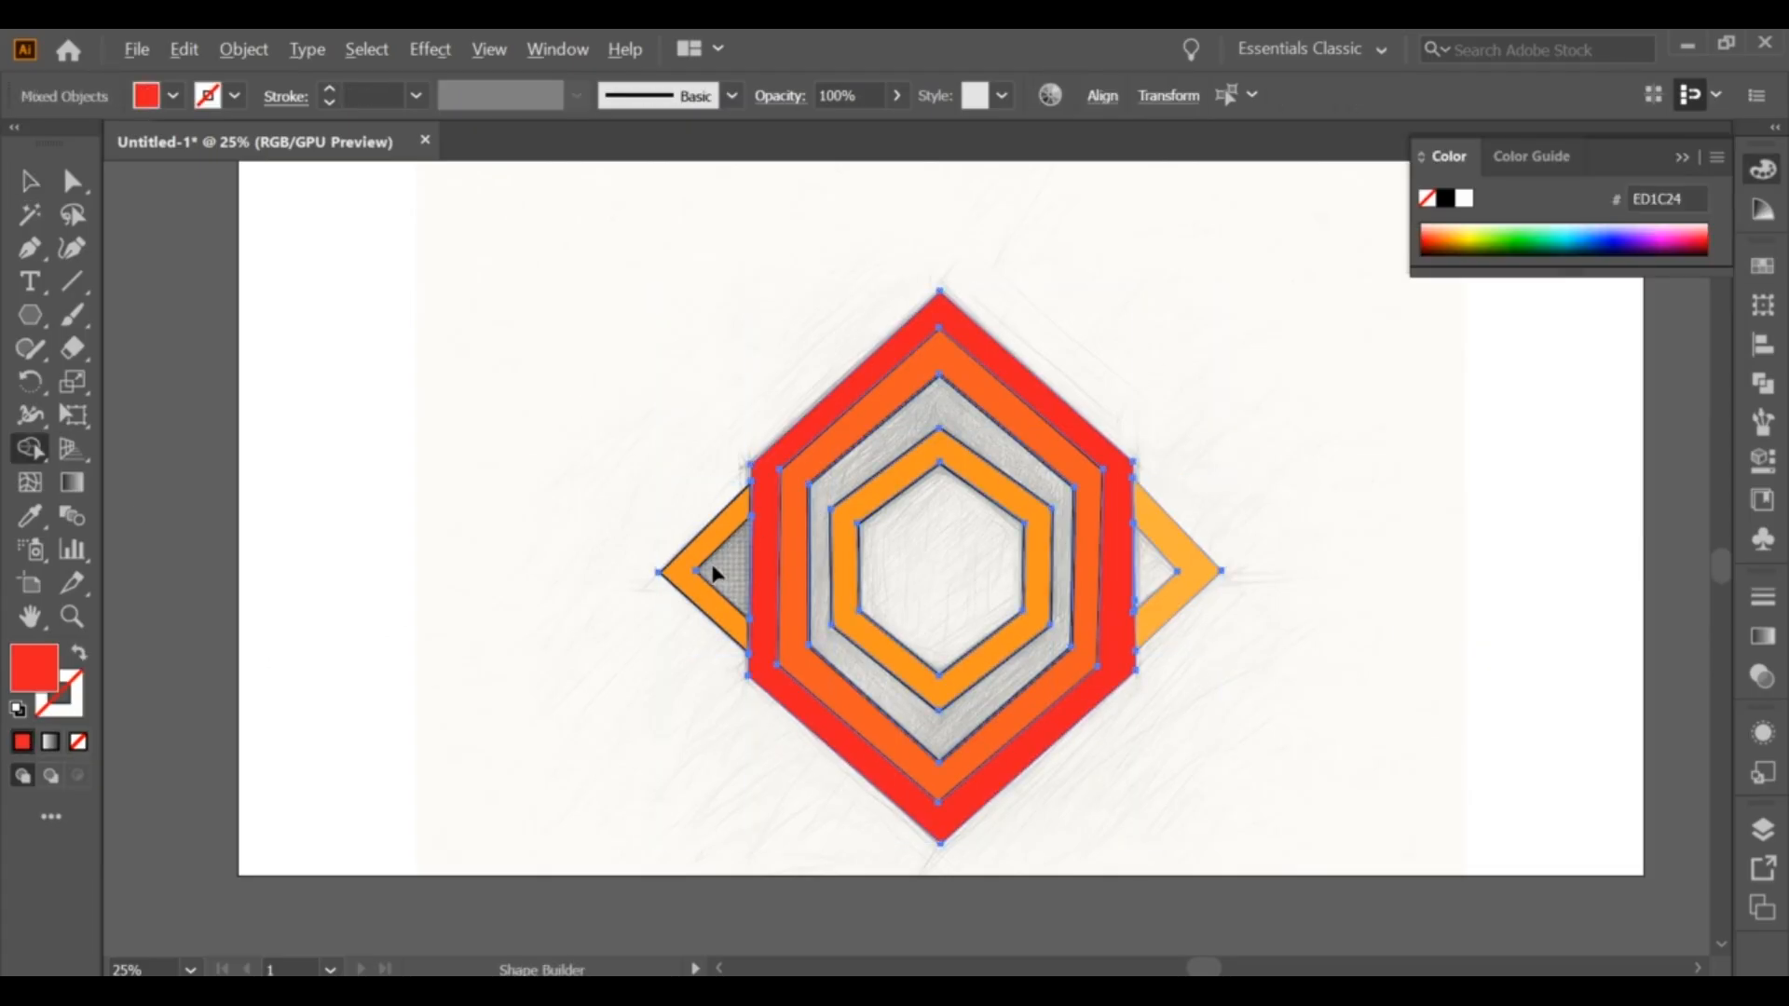
key("v")
Step: Remove the stroke from the left triangle frame, the red-orange ring and the inner orange ring
left_click(705, 536)
left_click(77, 742)
left_click(310, 611)
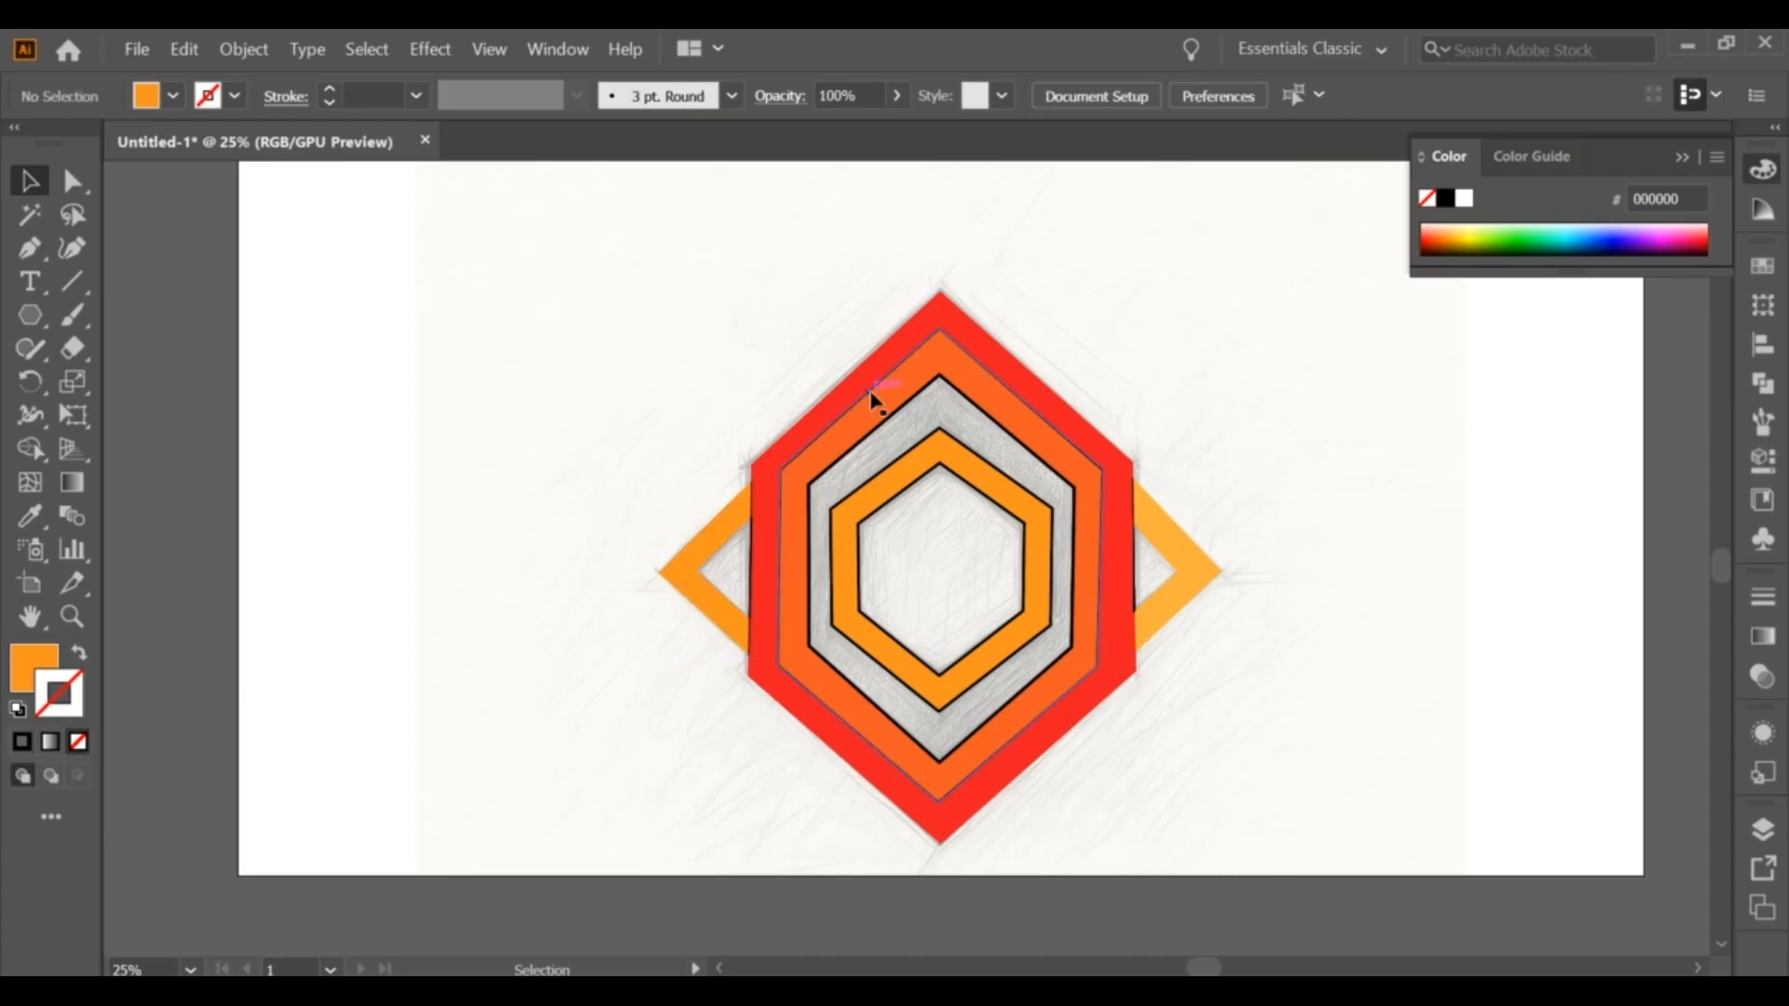
left_click(871, 398)
left_click(78, 742)
left_click(867, 507)
left_click(77, 742)
left_click(317, 606)
Step: Examine which paths carry the remaining black outlines around the unfilled ring and the inner hexagon ring
left_click(813, 480)
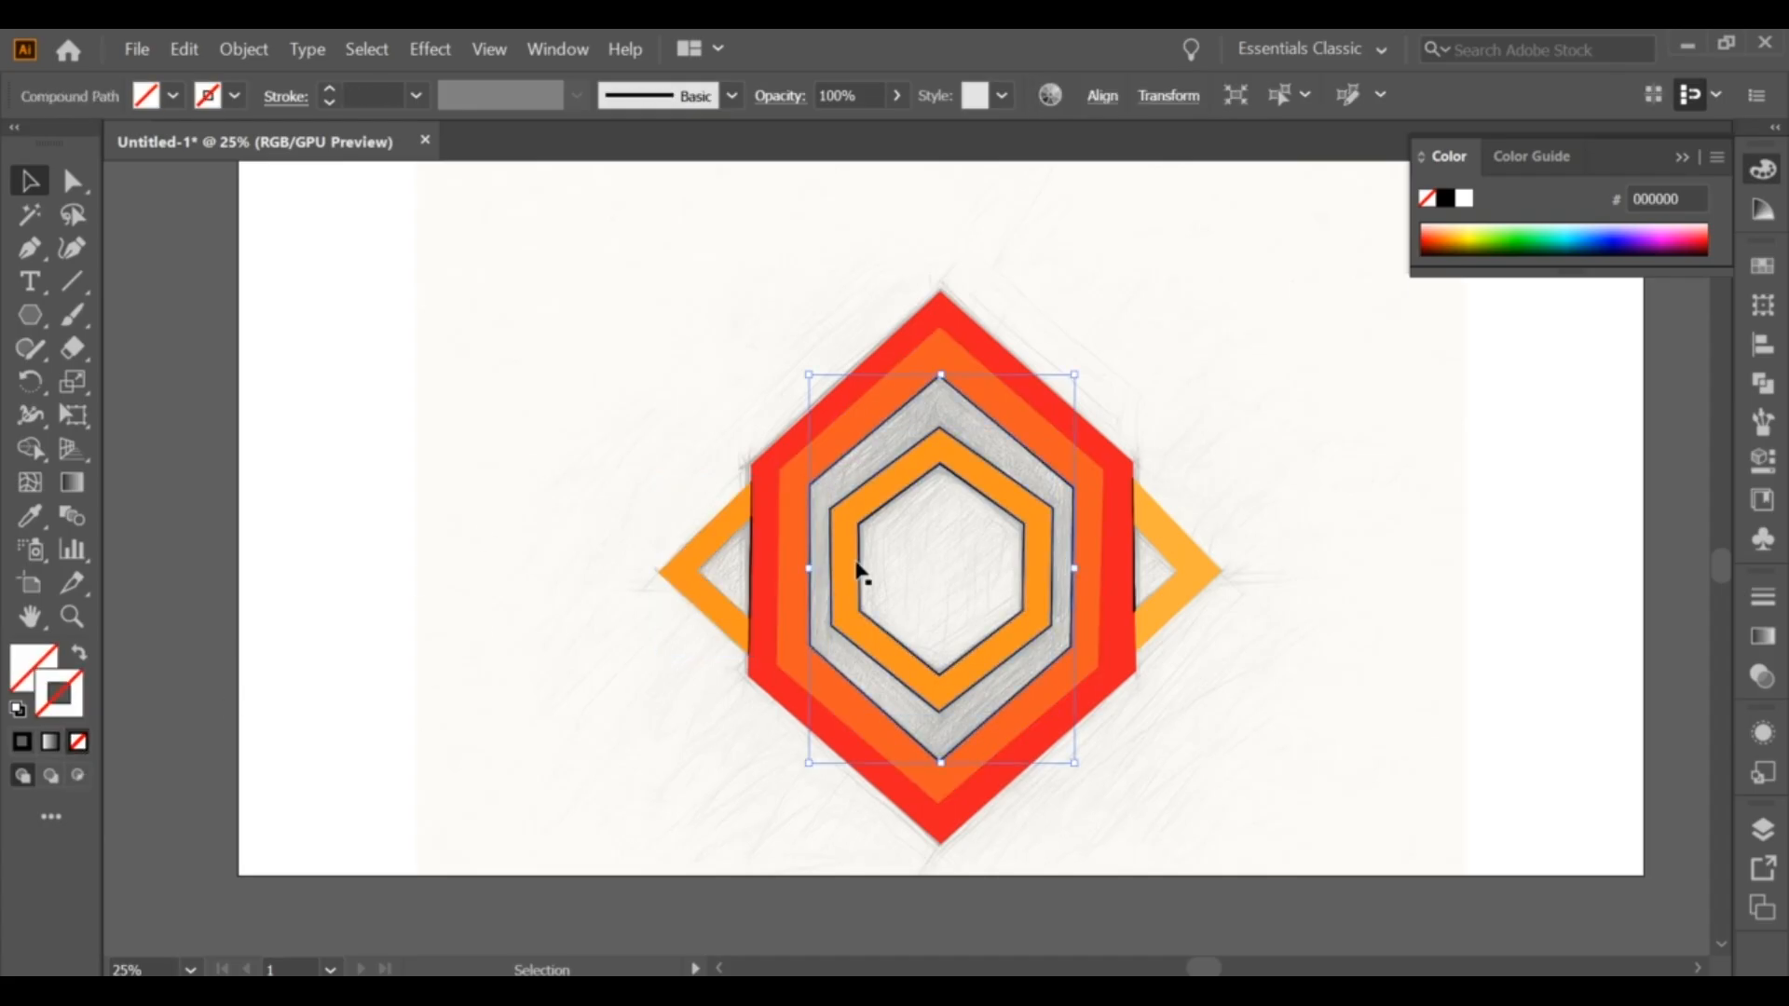
left_click(171, 702)
left_click(851, 560)
left_click(210, 626)
left_click(965, 444)
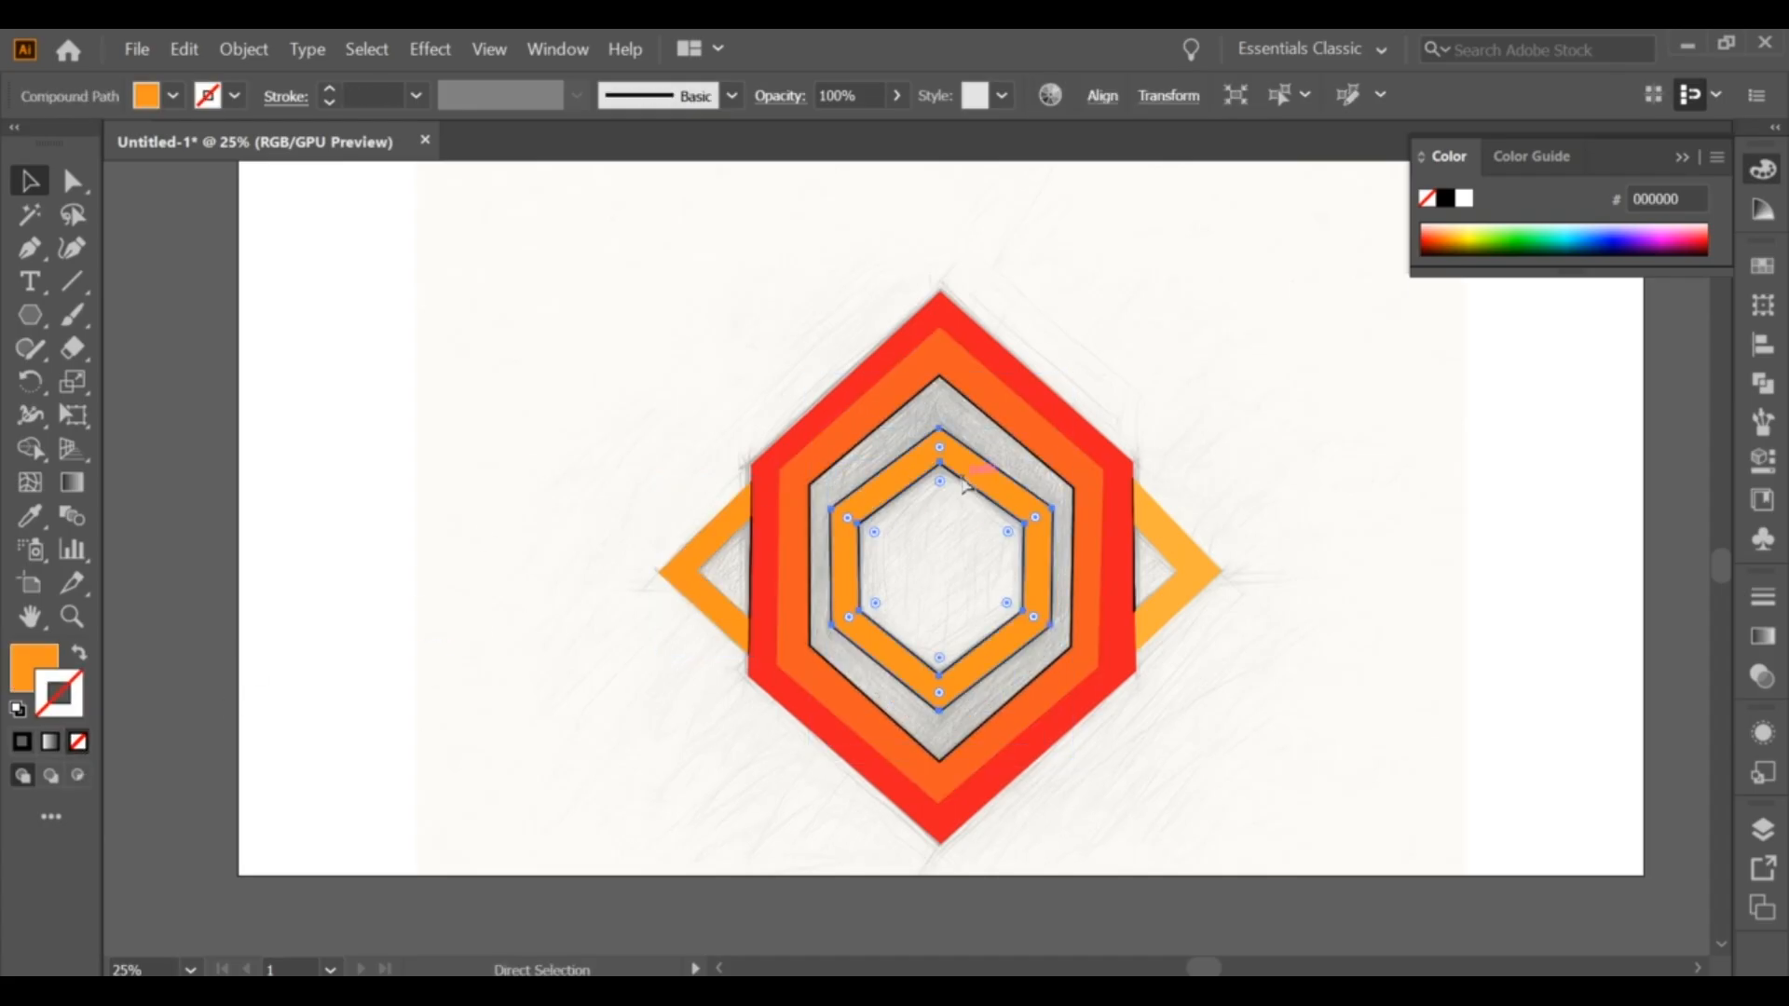
key("ctrl+2")
left_click(978, 408)
key("ctrl+2")
left_click(1039, 430)
left_click(1122, 435)
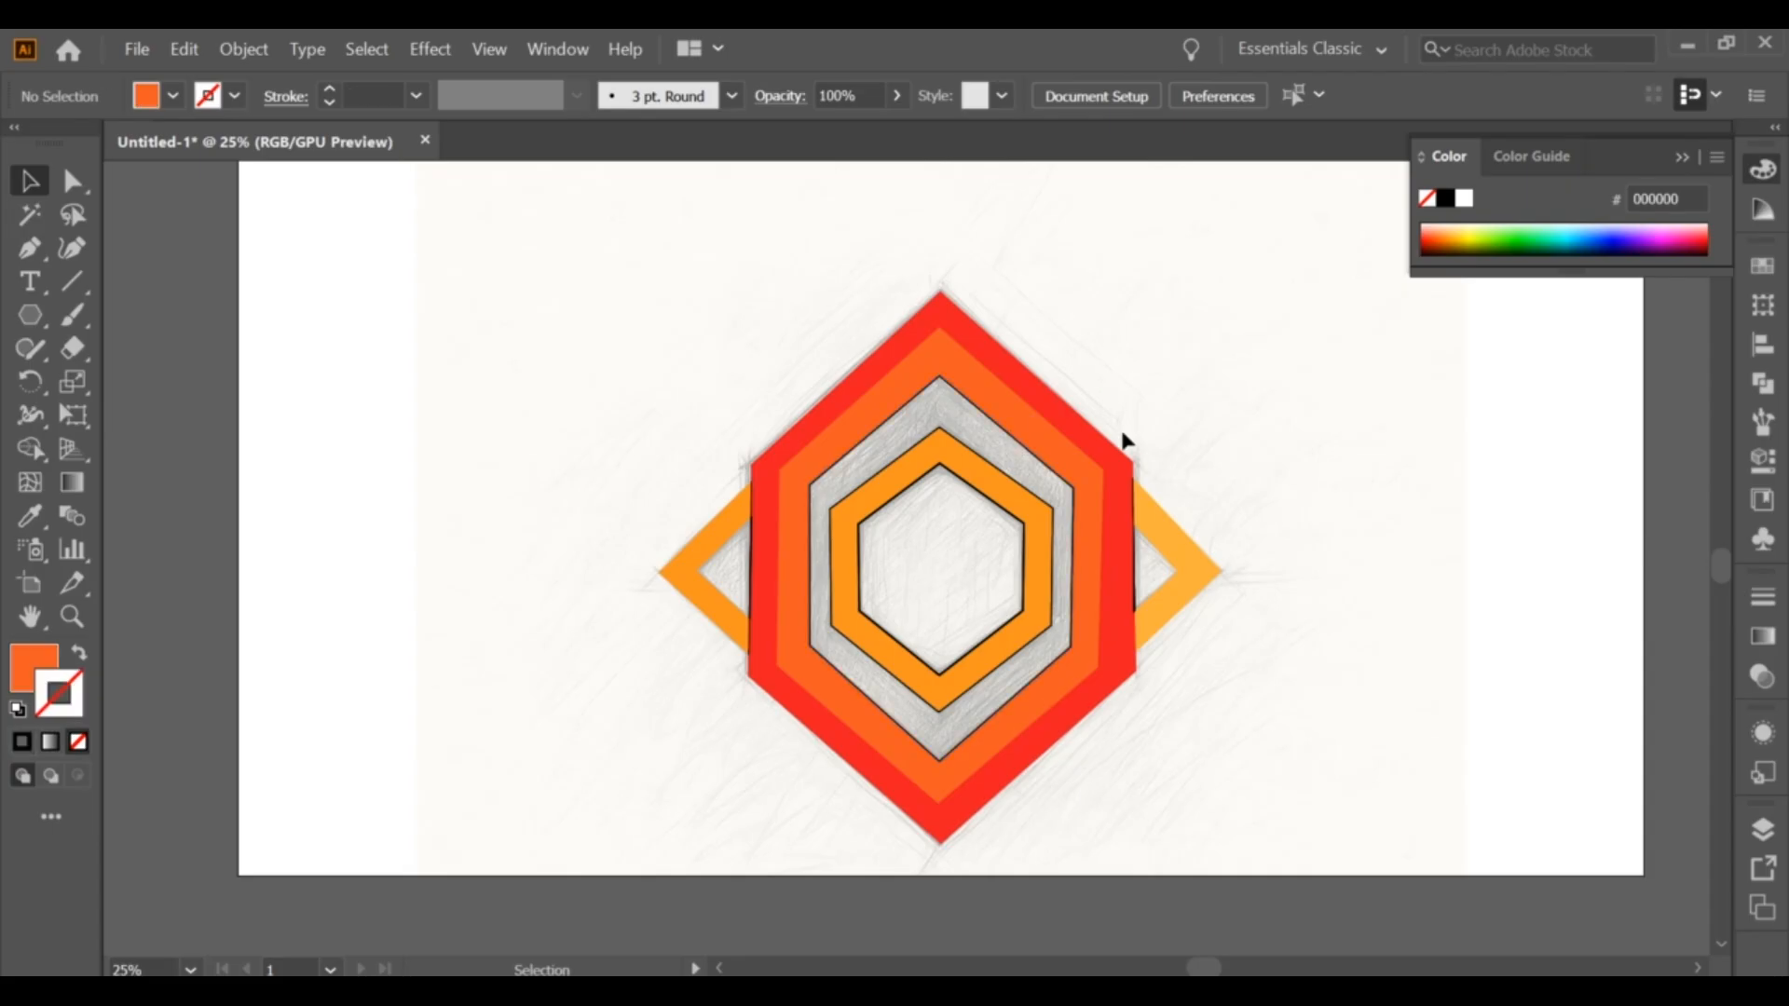
Step: Try to delete the leftover black line between the red ring and the right triangle frame
scroll(1130, 547, "up", 4)
left_click(1156, 757)
left_click(1193, 565)
left_click(1153, 643)
left_click(1179, 652)
left_click(1150, 659)
key("Delete")
key("ctrl+z")
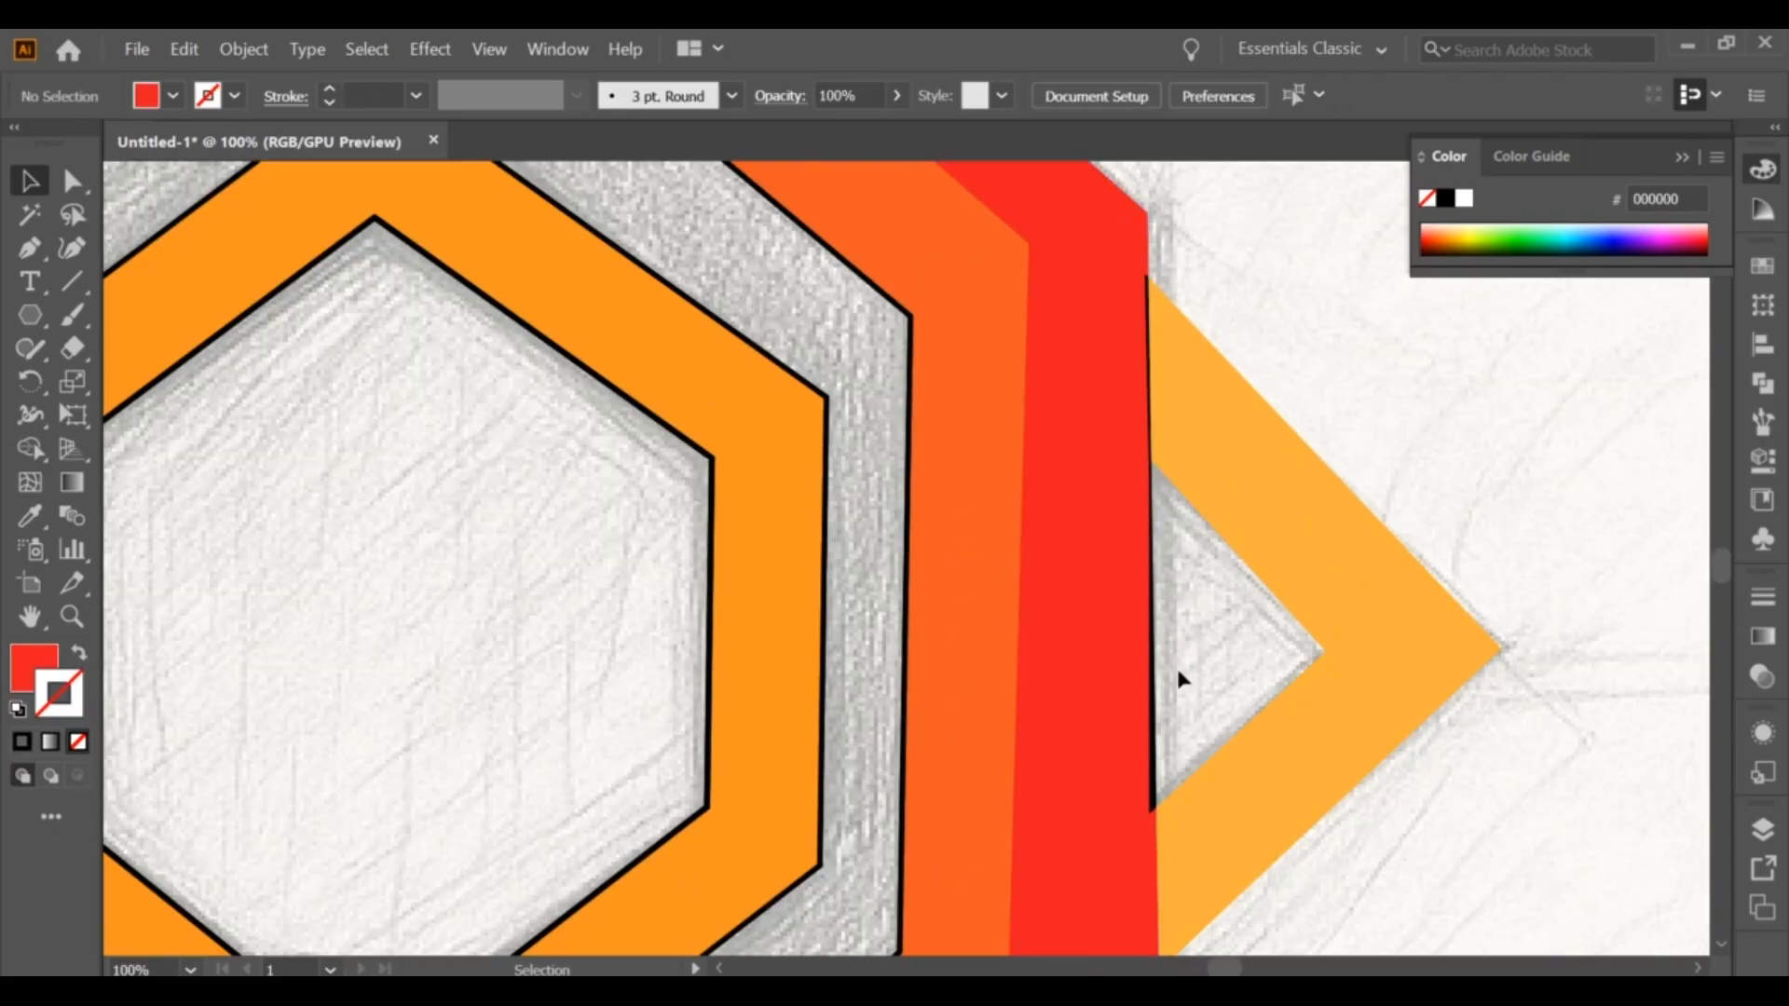
Step: Delete the leftover black line beside the right triangle frame and the black outlines around the unfilled ring
left_click(1157, 729)
left_click(1156, 732)
key("Delete")
left_click(825, 650)
key("Delete")
Step: Try to delete the black outline inside the inner orange ring
left_click(709, 647)
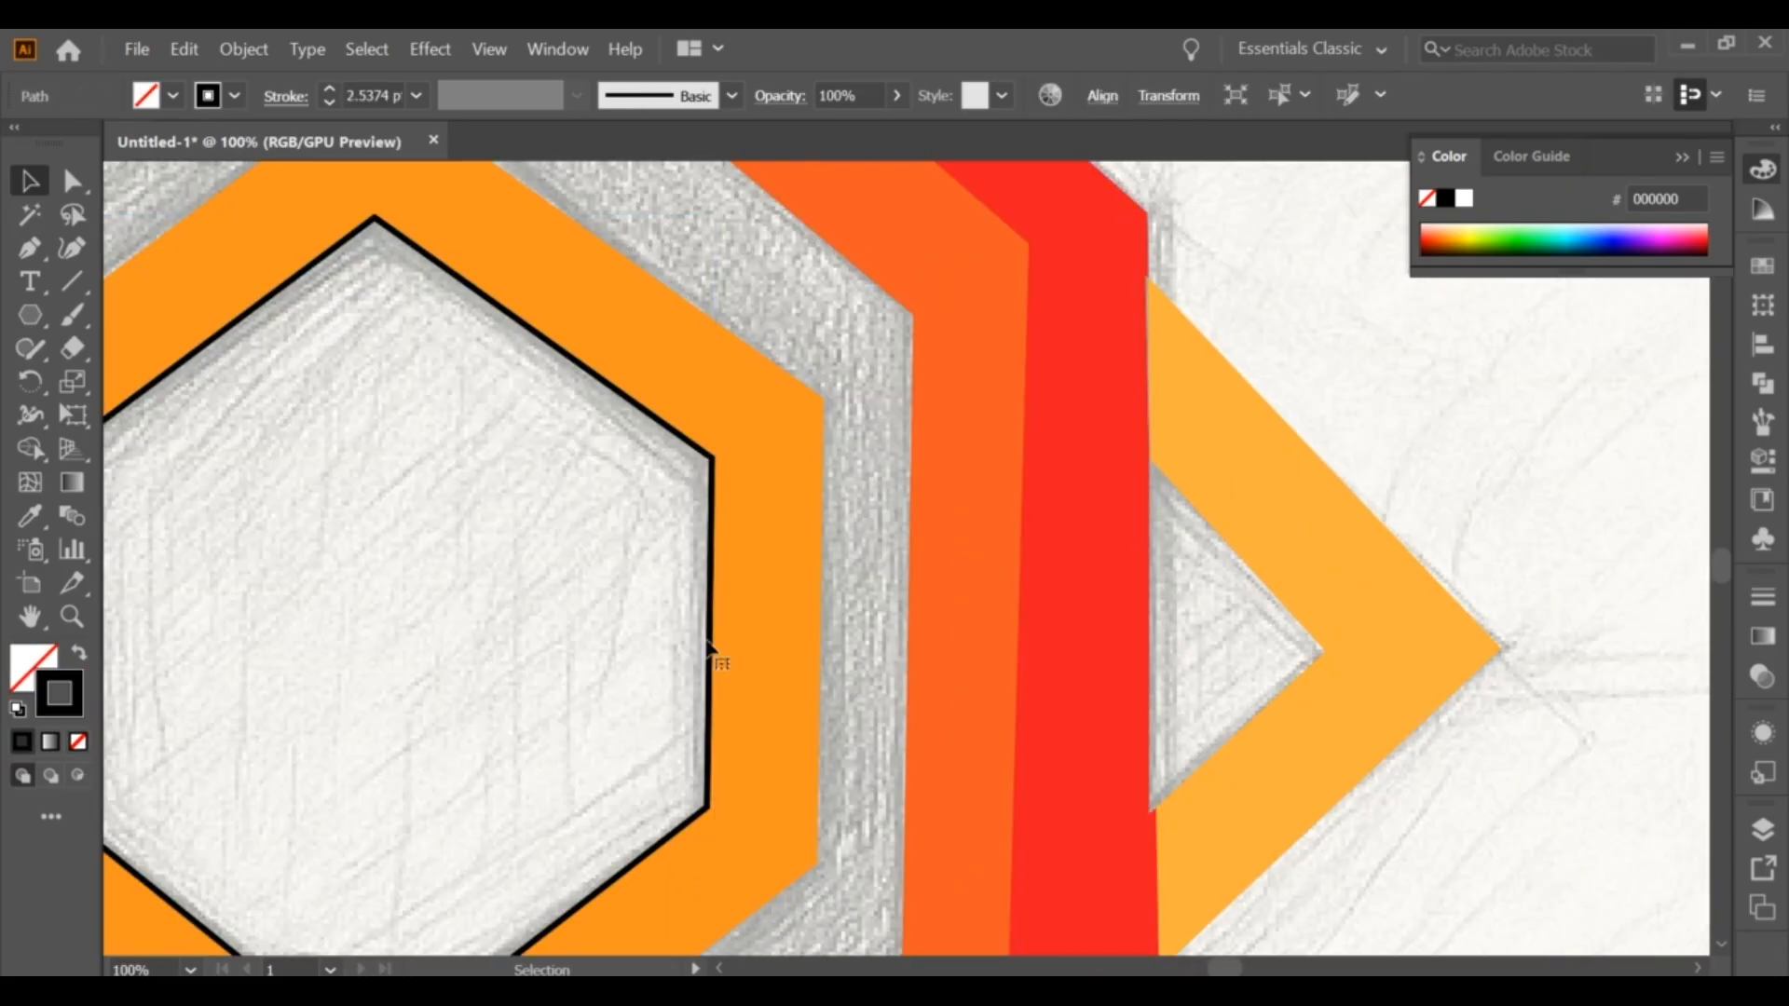
left_click(712, 658)
key("Delete")
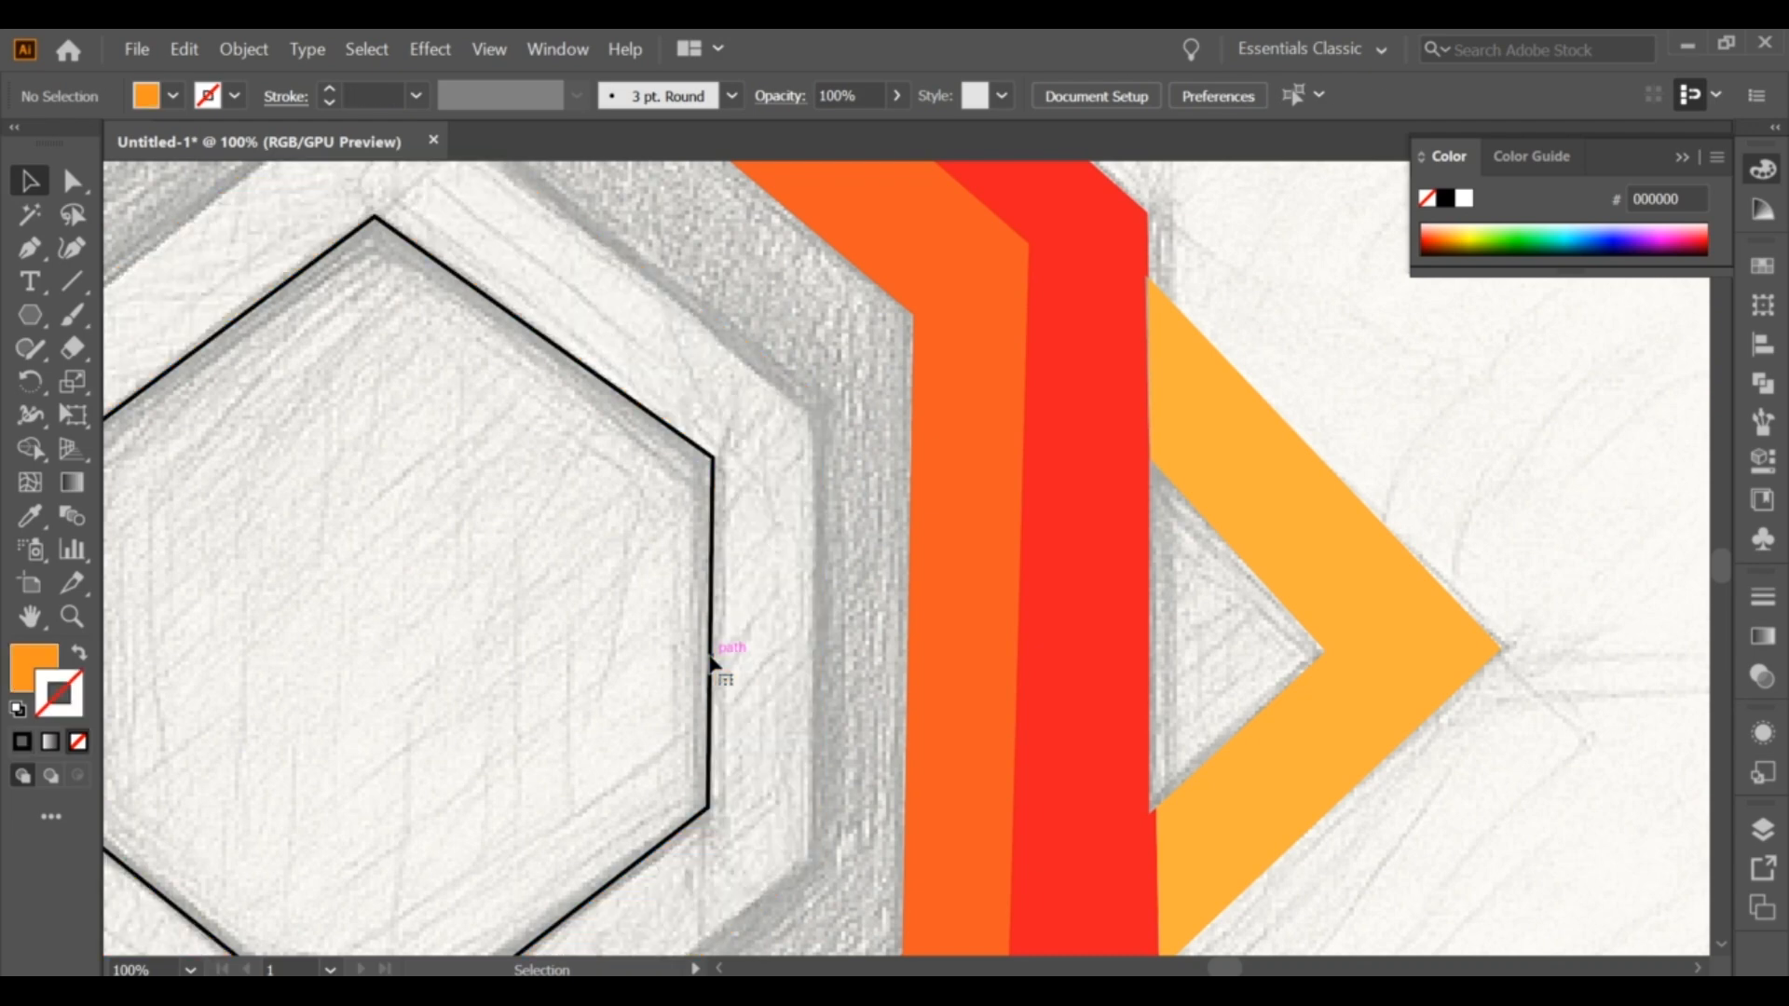
key("ctrl+z")
Step: Delete the innermost hexagon's black outline and the leftover black line beside the left triangle frame
left_click(709, 653)
key("Delete")
scroll(707, 654, "down", 4)
scroll(410, 689, "up", 6)
left_click(660, 518)
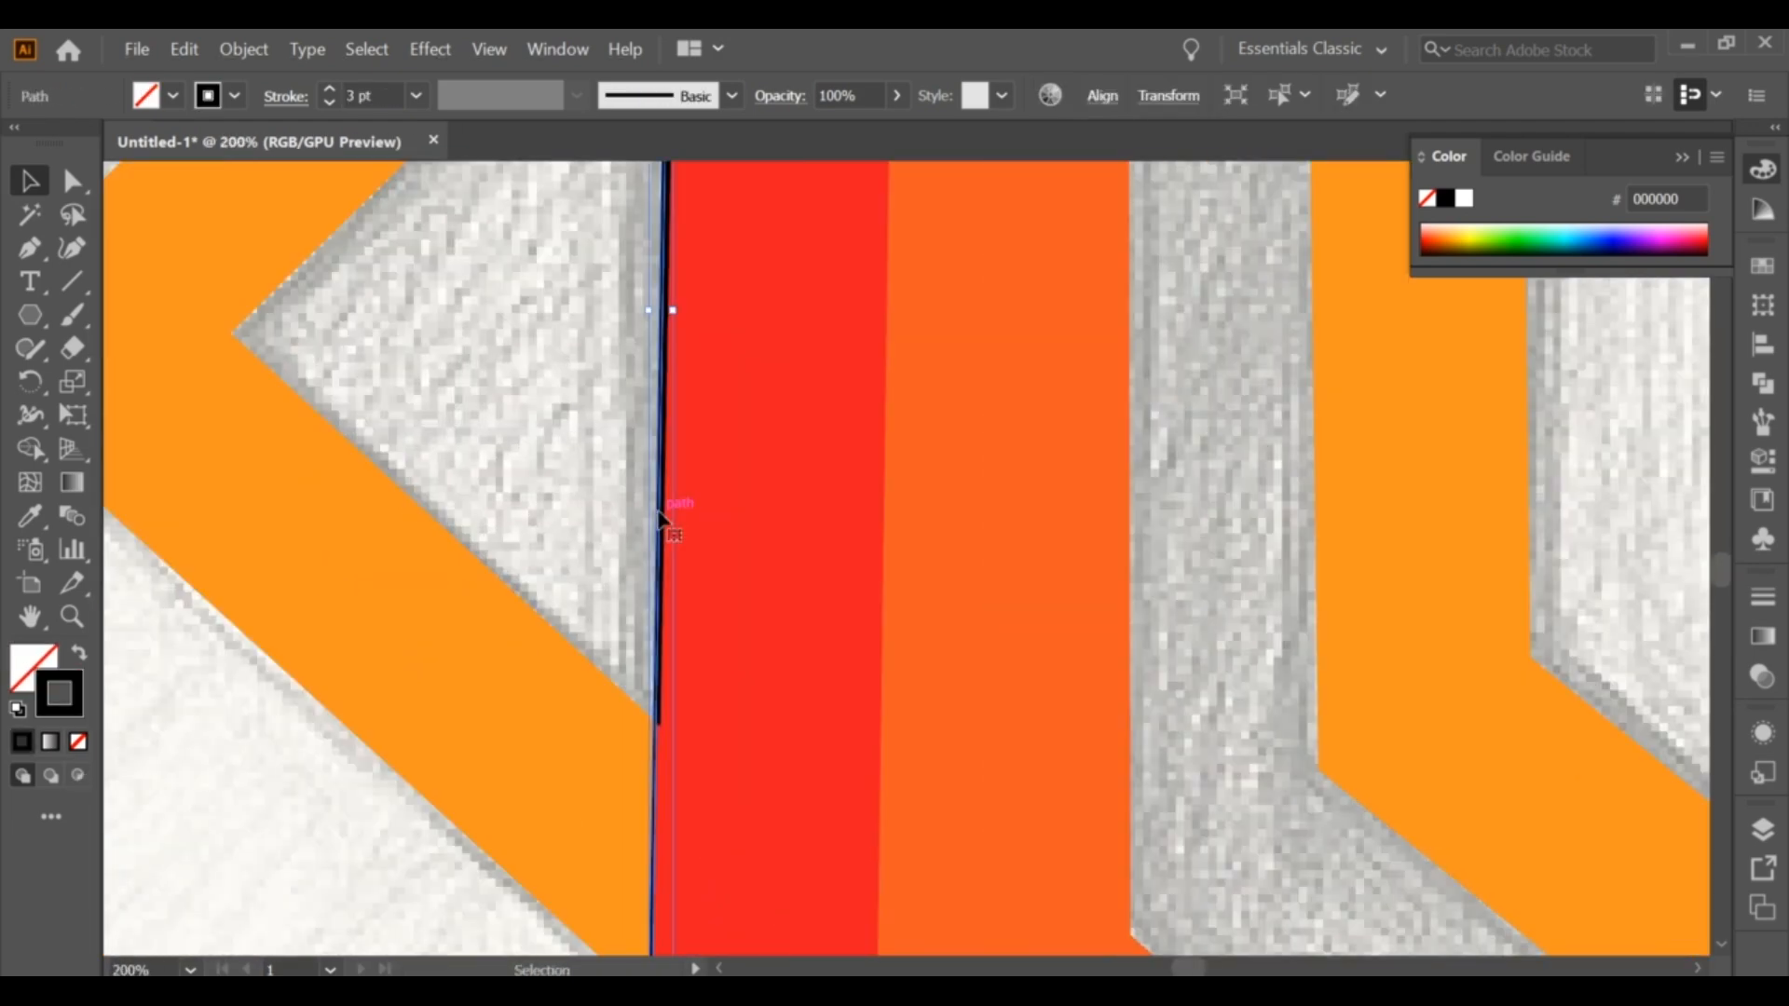
key("Delete")
Step: Move the two corners of the left triangle frame's lower arm flush against the red ring's edge
scroll(635, 742, "down", 2)
scroll(623, 763, "up", 2)
left_click_drag(623, 763, 671, 568)
scroll(671, 562, "up", 1)
key("a")
left_click(727, 477)
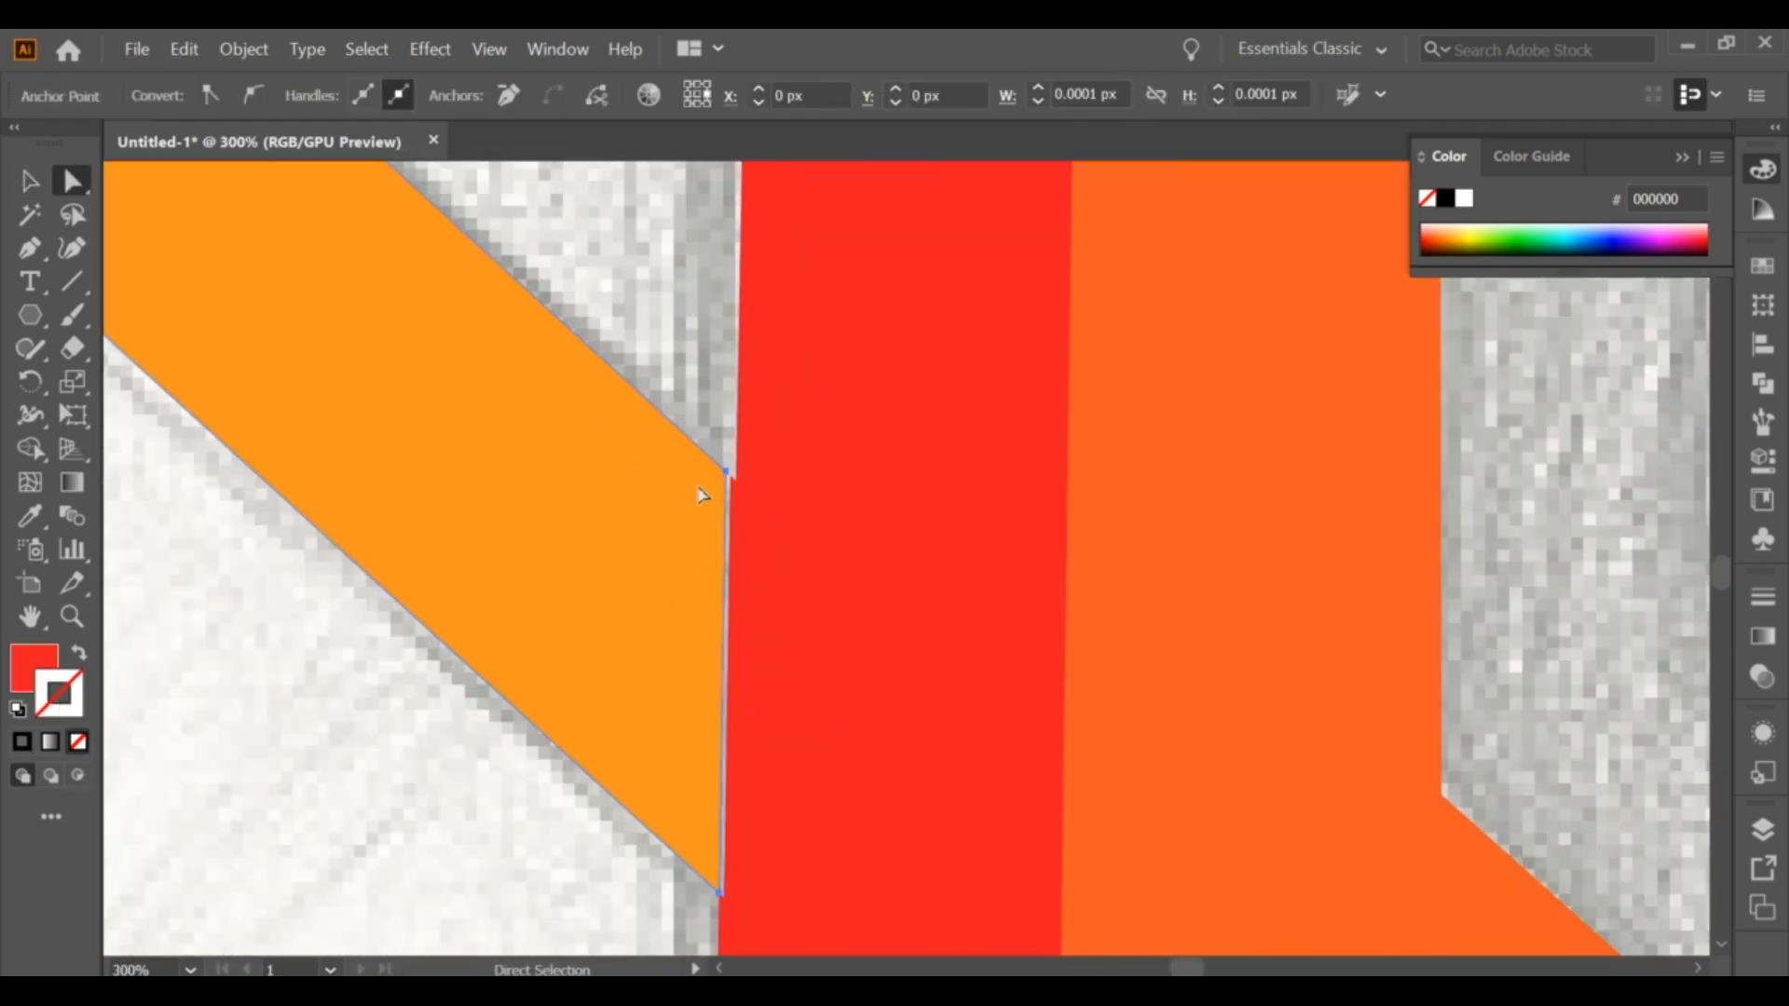
left_click_drag(727, 477, 736, 473)
left_click_drag(721, 894, 726, 897)
left_click(734, 900)
left_click(653, 881)
Step: Move the two corners of the left triangle frame's upper arm flush against the red ring's edge
scroll(694, 828, "down", 5)
scroll(694, 564, "up", 5)
left_click(739, 468)
scroll(750, 451, "up", 1)
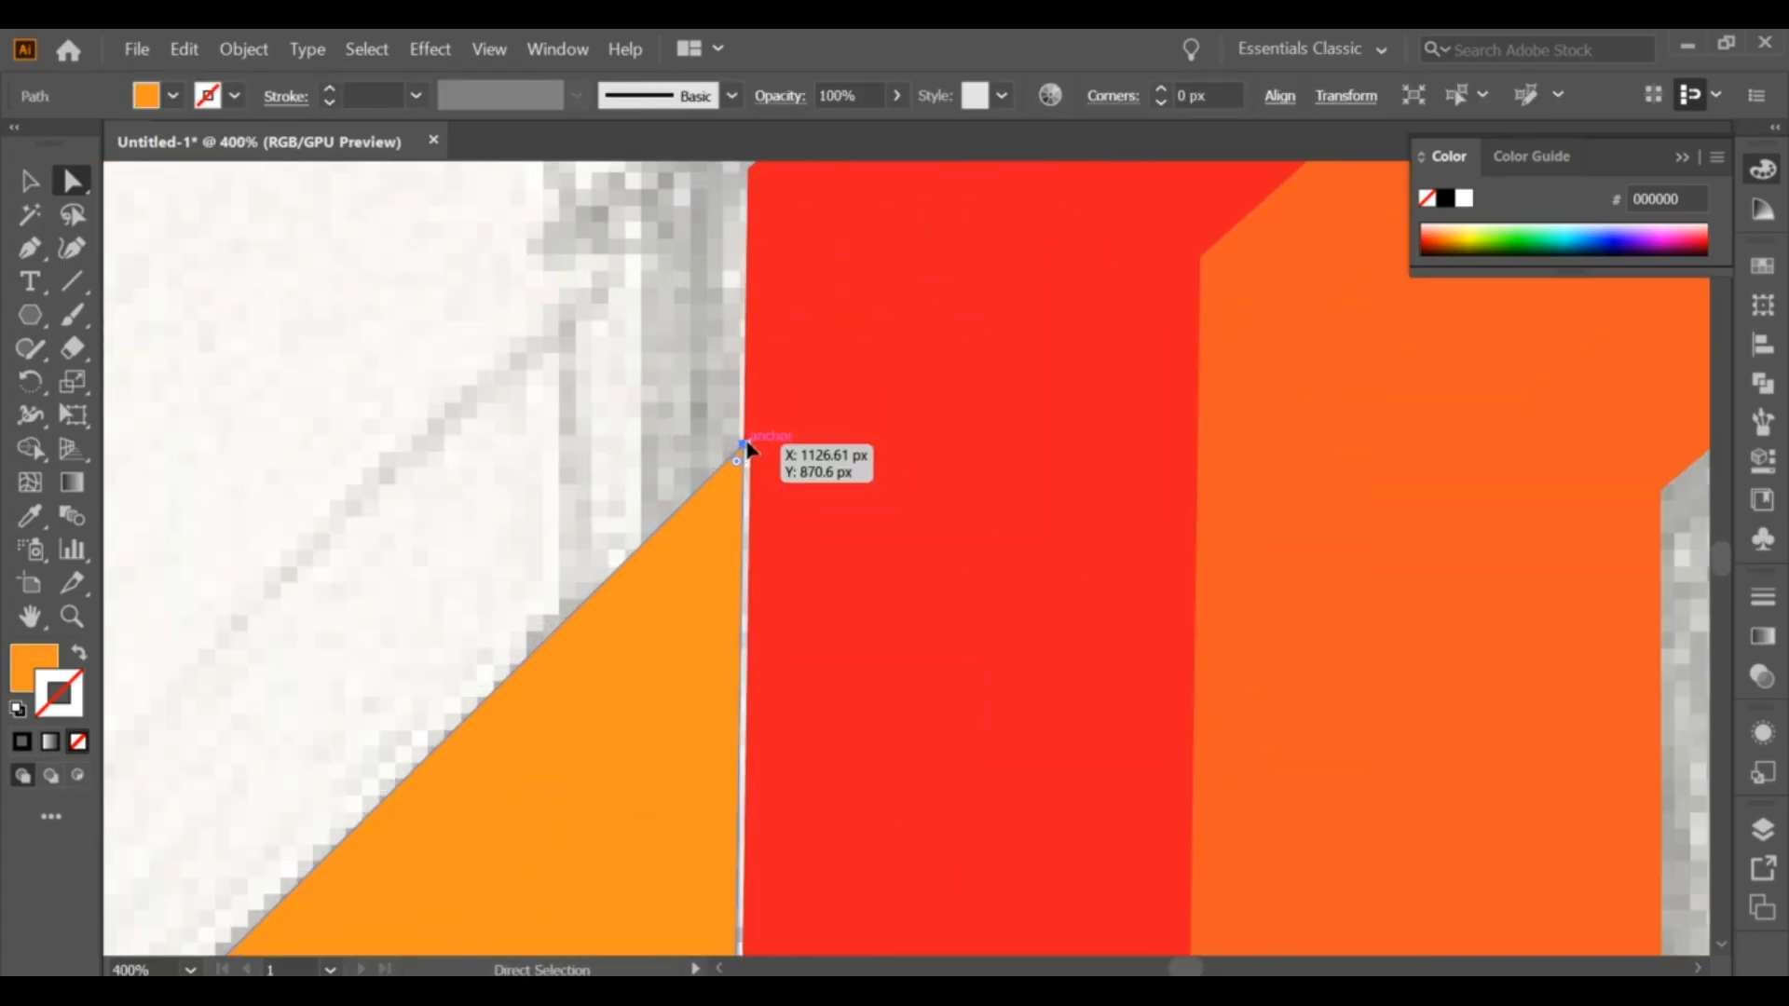
left_click_drag(743, 445, 748, 439)
scroll(733, 454, "down", 2)
scroll(714, 718, "up", 3)
left_click(801, 740)
left_click_drag(800, 738, 815, 735)
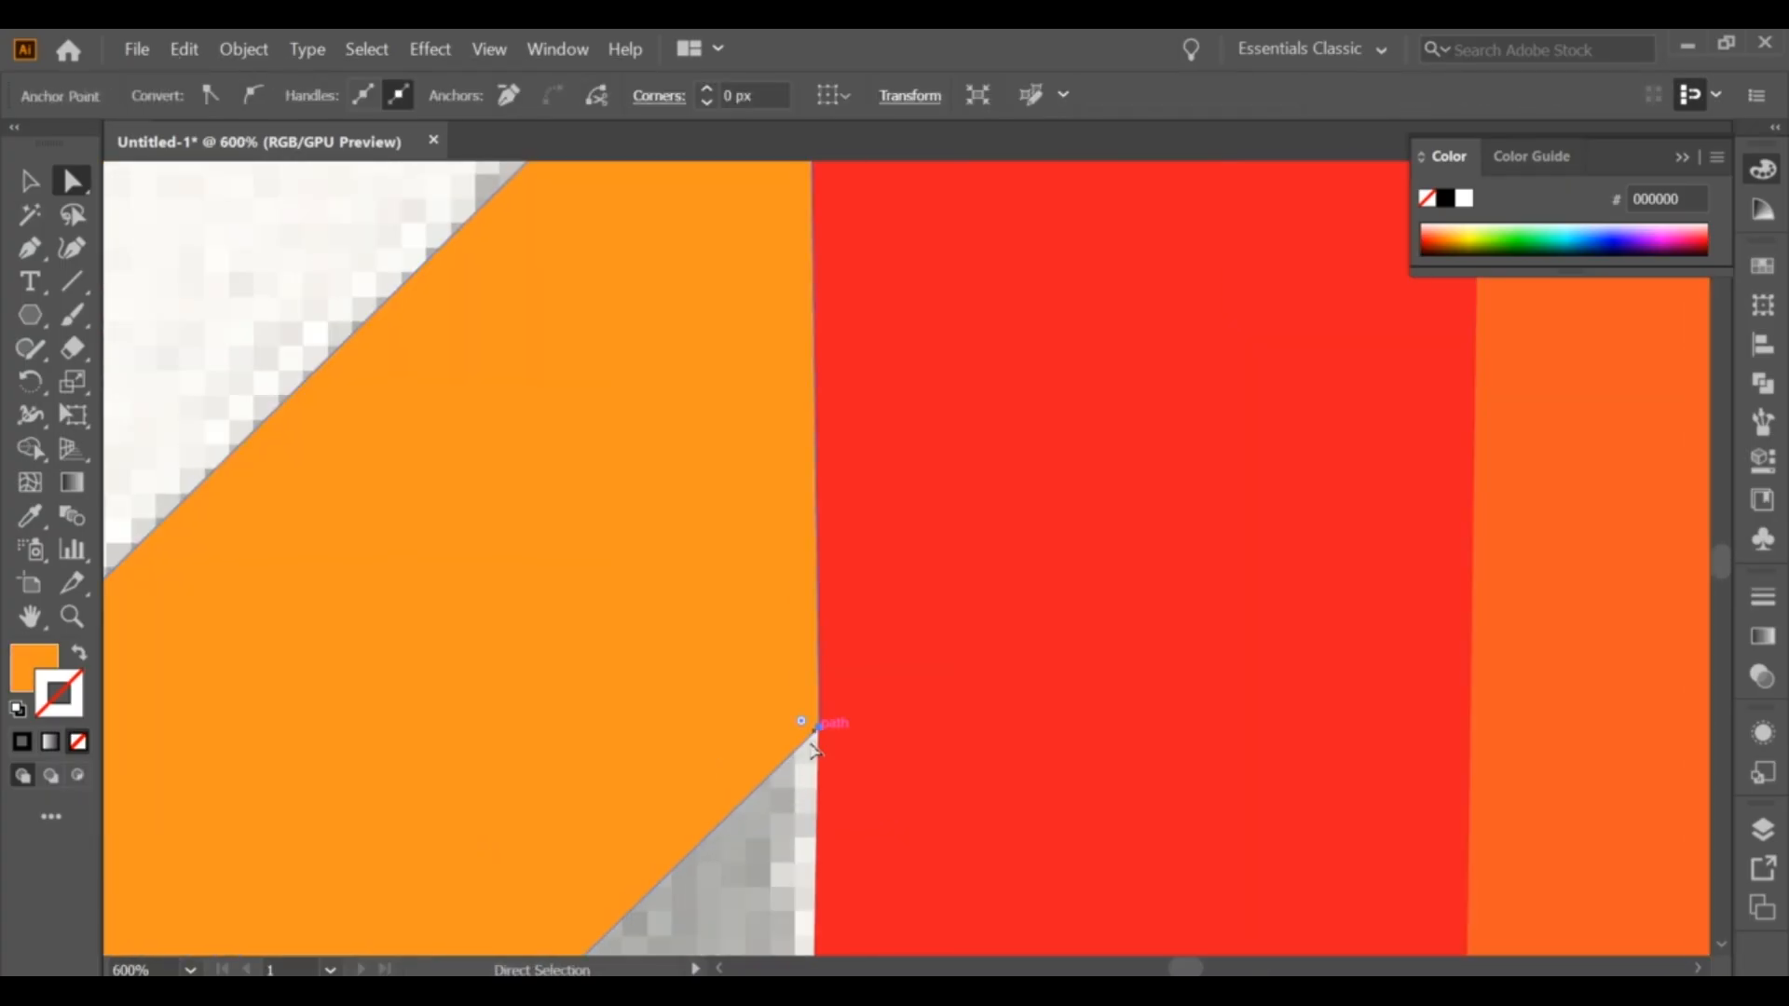
Step: Nudge the remaining misaligned corner anchor to close the gap along the red ring's edge
scroll(801, 736, "down", 2)
scroll(801, 321, "up", 3)
left_click(860, 319)
left_click_drag(913, 342, 926, 336)
left_click(871, 318)
left_click_drag(912, 338, 923, 336)
scroll(902, 333, "down", 6)
scroll(792, 372, "down", 3)
left_click(792, 373)
left_click_drag(846, 385, 741, 355)
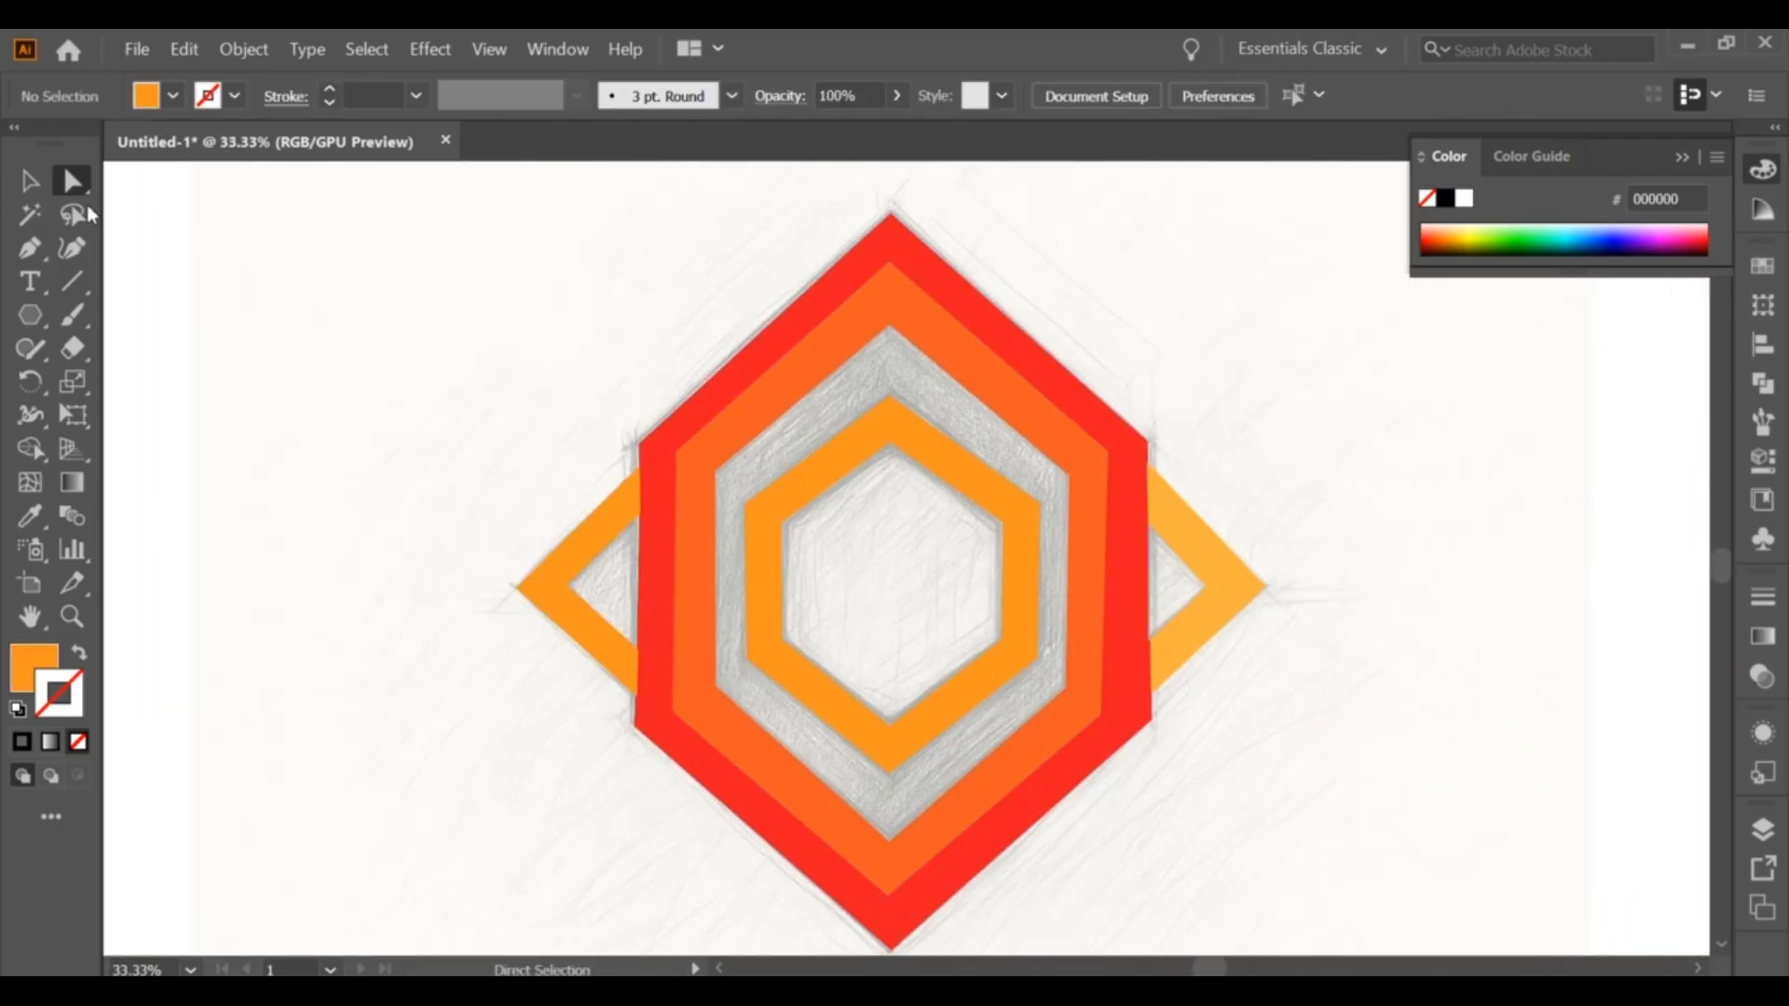
Step: Draw two short lines across the outermost red ring with the Pen tool, one on each side of its top corner
left_click(31, 181)
scroll(557, 302, "down", 1)
left_click(862, 295)
left_click(904, 297)
scroll(816, 278, "up", 1)
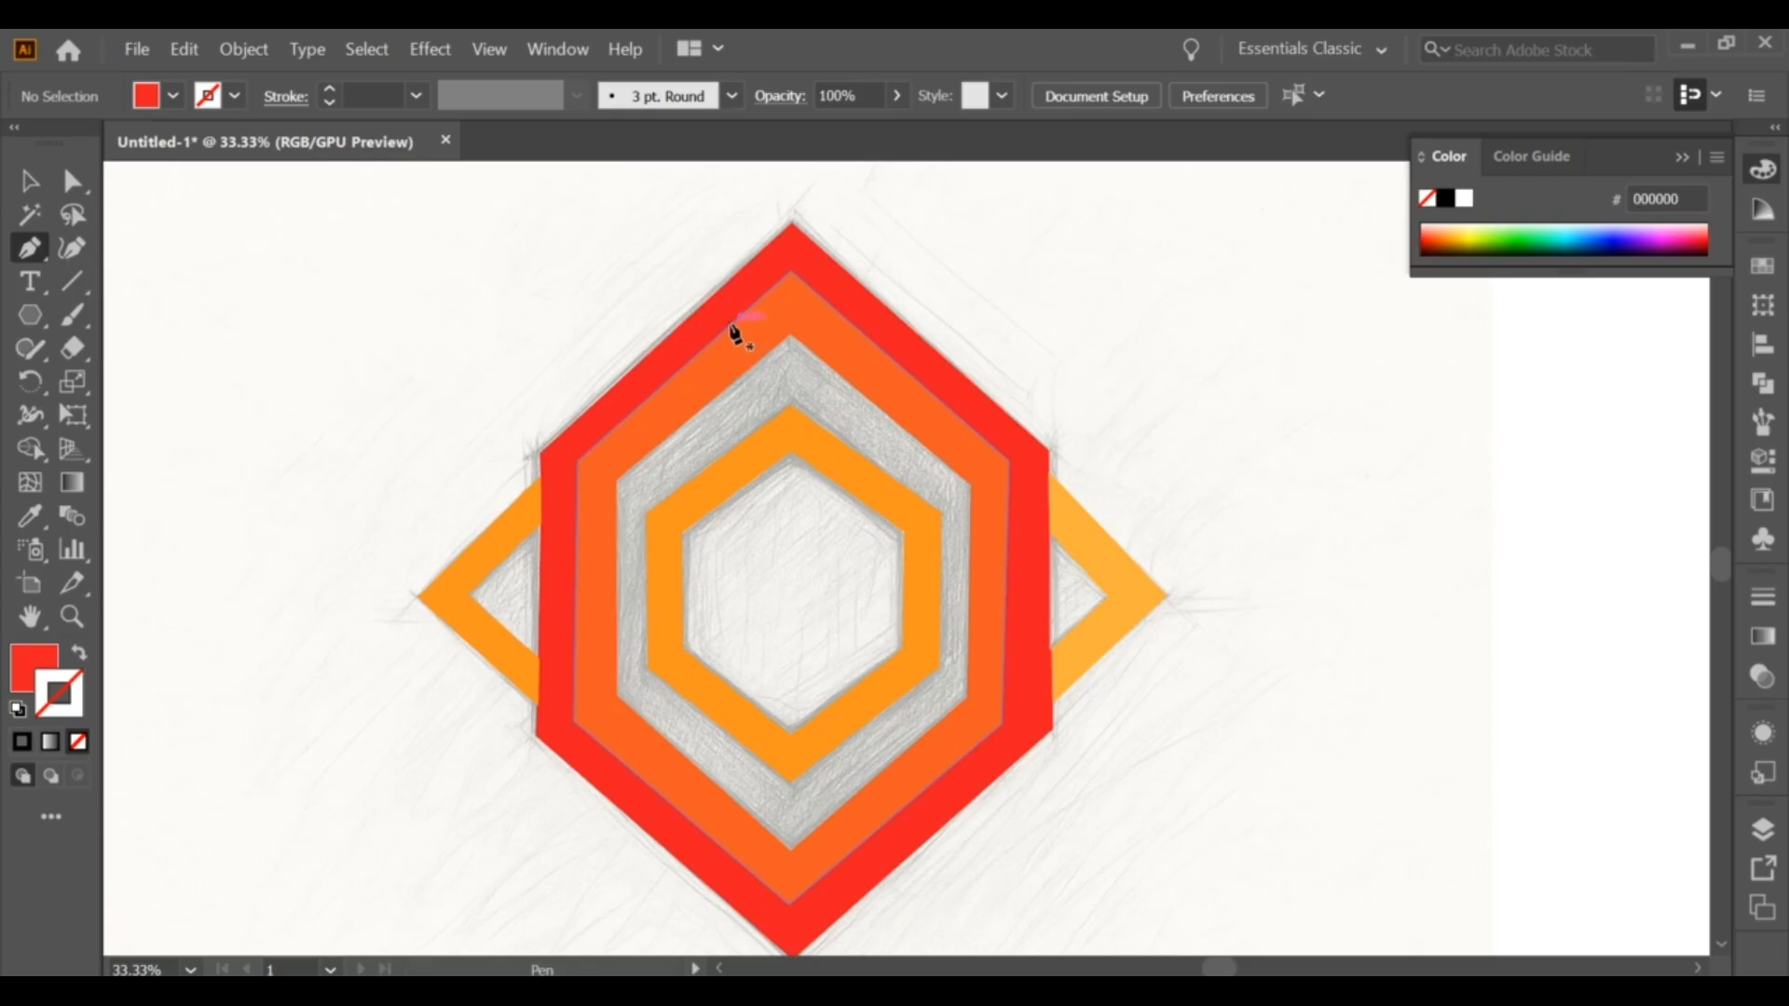
key("v")
left_click_drag(703, 302, 923, 308)
left_click(844, 315)
left_click(873, 286)
Step: Separate the red ring's top section between the two short lines with Shape Builder
left_click(30, 181)
left_click(30, 450)
left_click(1763, 266)
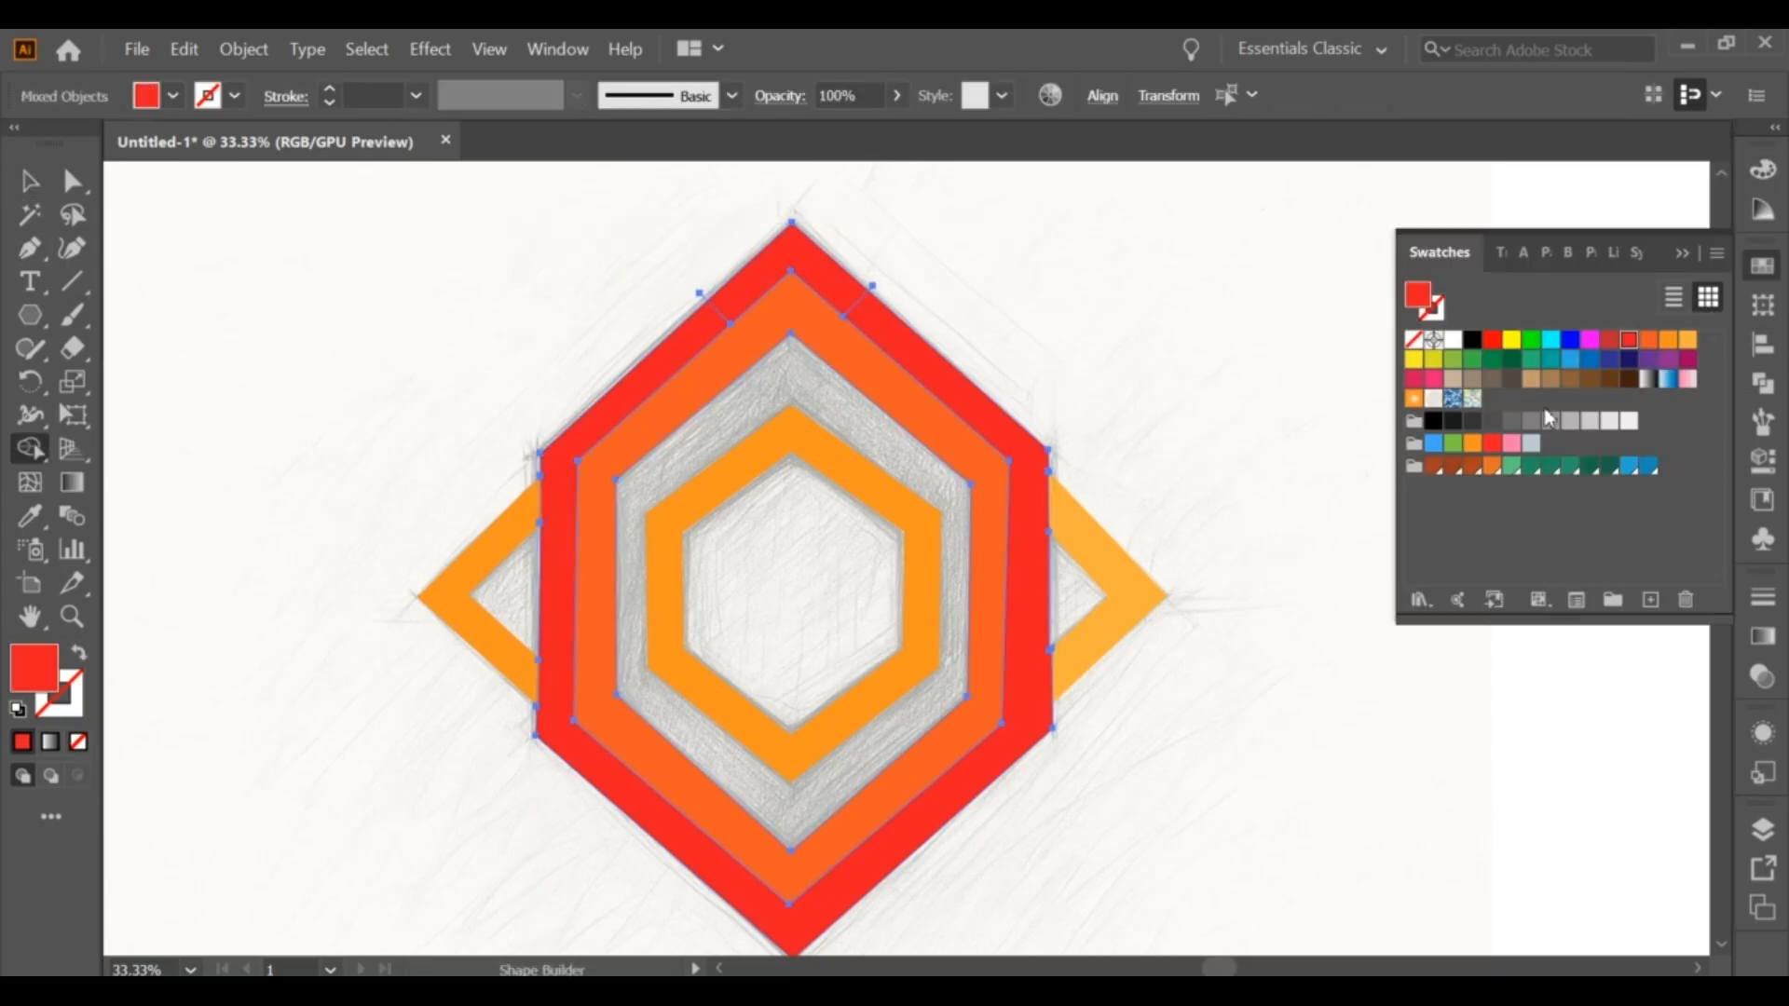
left_click(795, 266)
left_click(31, 180)
left_click(1051, 230)
Step: Sample the red ring's colour for its separated top section with the Eyedropper
left_click(795, 253)
key("i")
left_click(874, 303)
key("v")
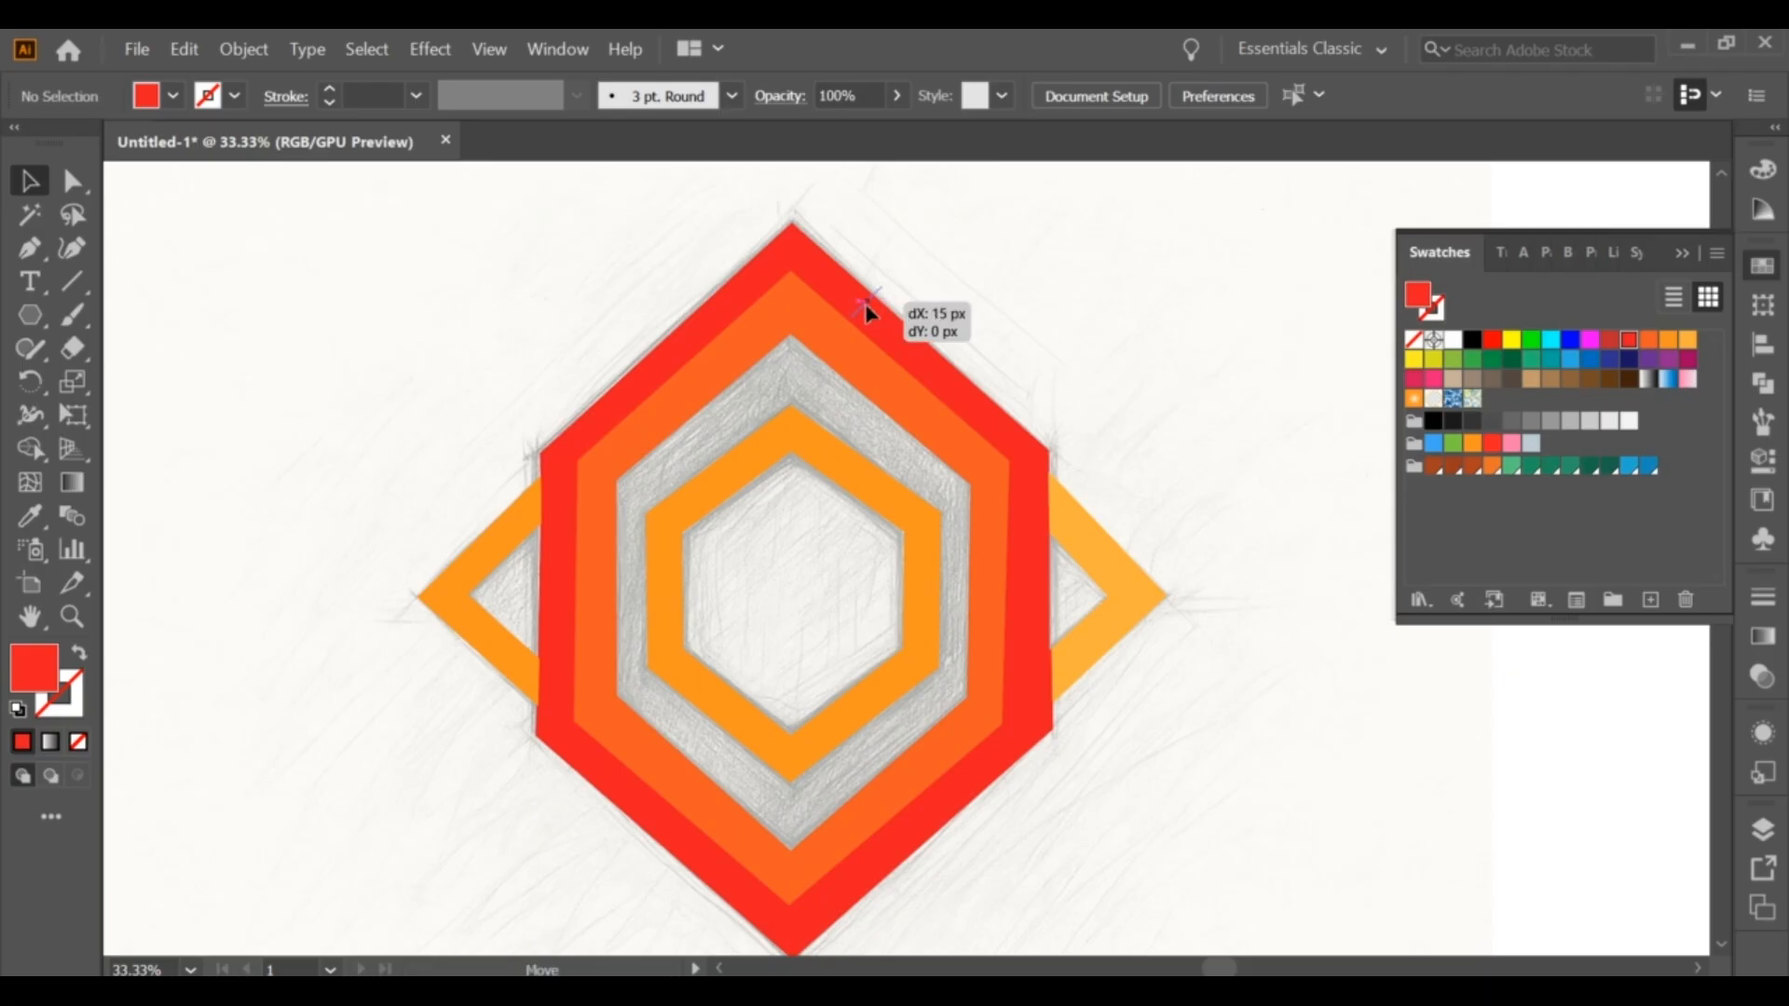
left_click_drag(866, 305, 863, 309)
left_click_drag(657, 247, 983, 325)
left_click(31, 451)
left_click(1571, 465)
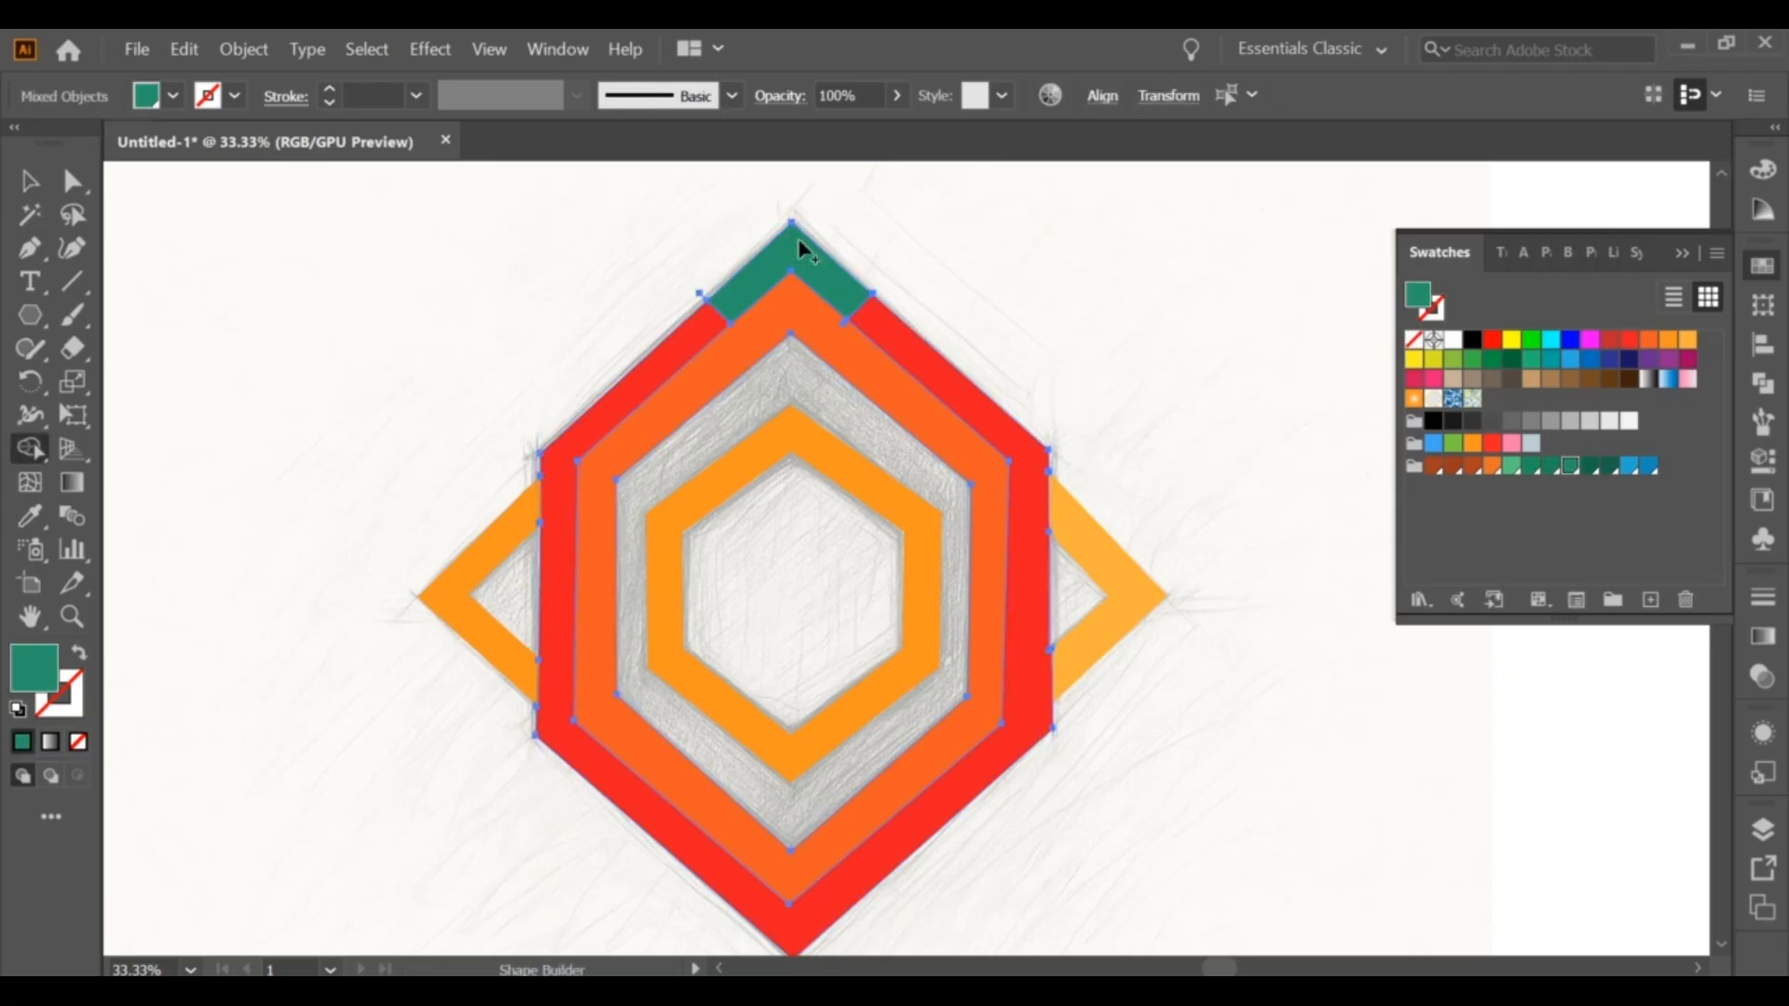
key("ctrl+z")
Step: Move the dividing line right of the red ring's top corner farther down, then fill the enclosed top section green with Shape Builder
left_click(30, 181)
left_click(614, 322)
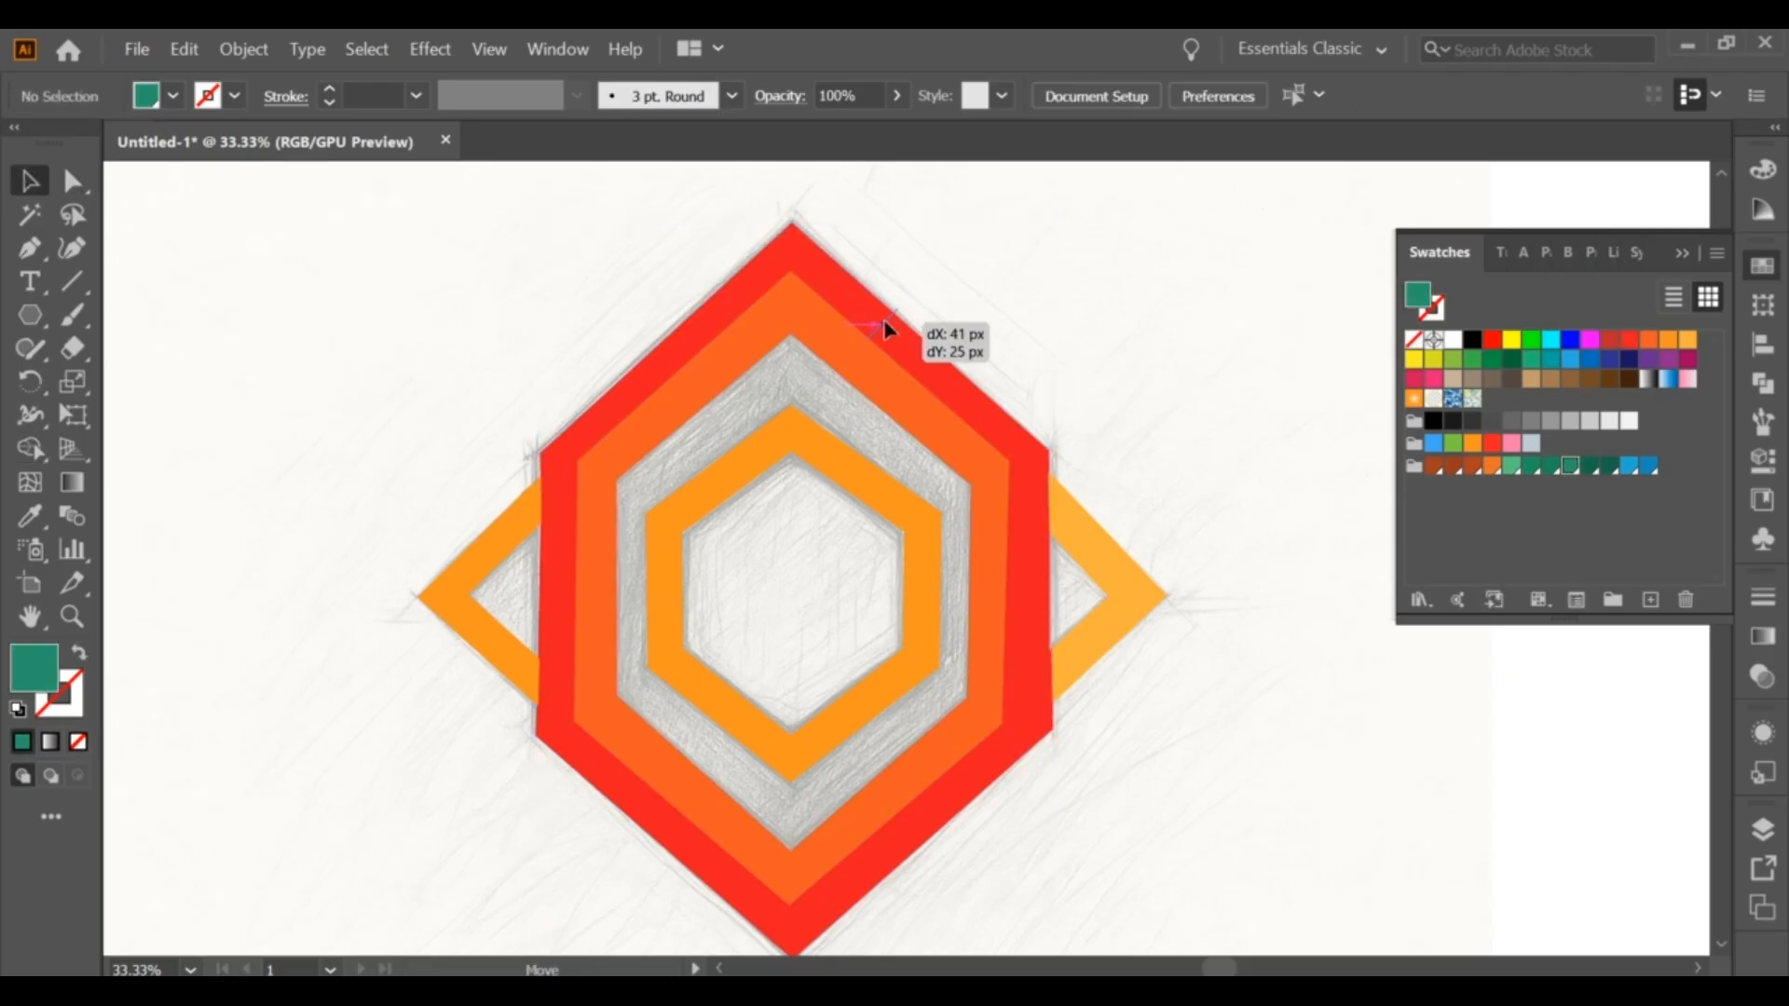
left_click_drag(885, 328, 885, 328)
key("ctrl+a")
key("shift+m")
left_click(833, 272)
key("v")
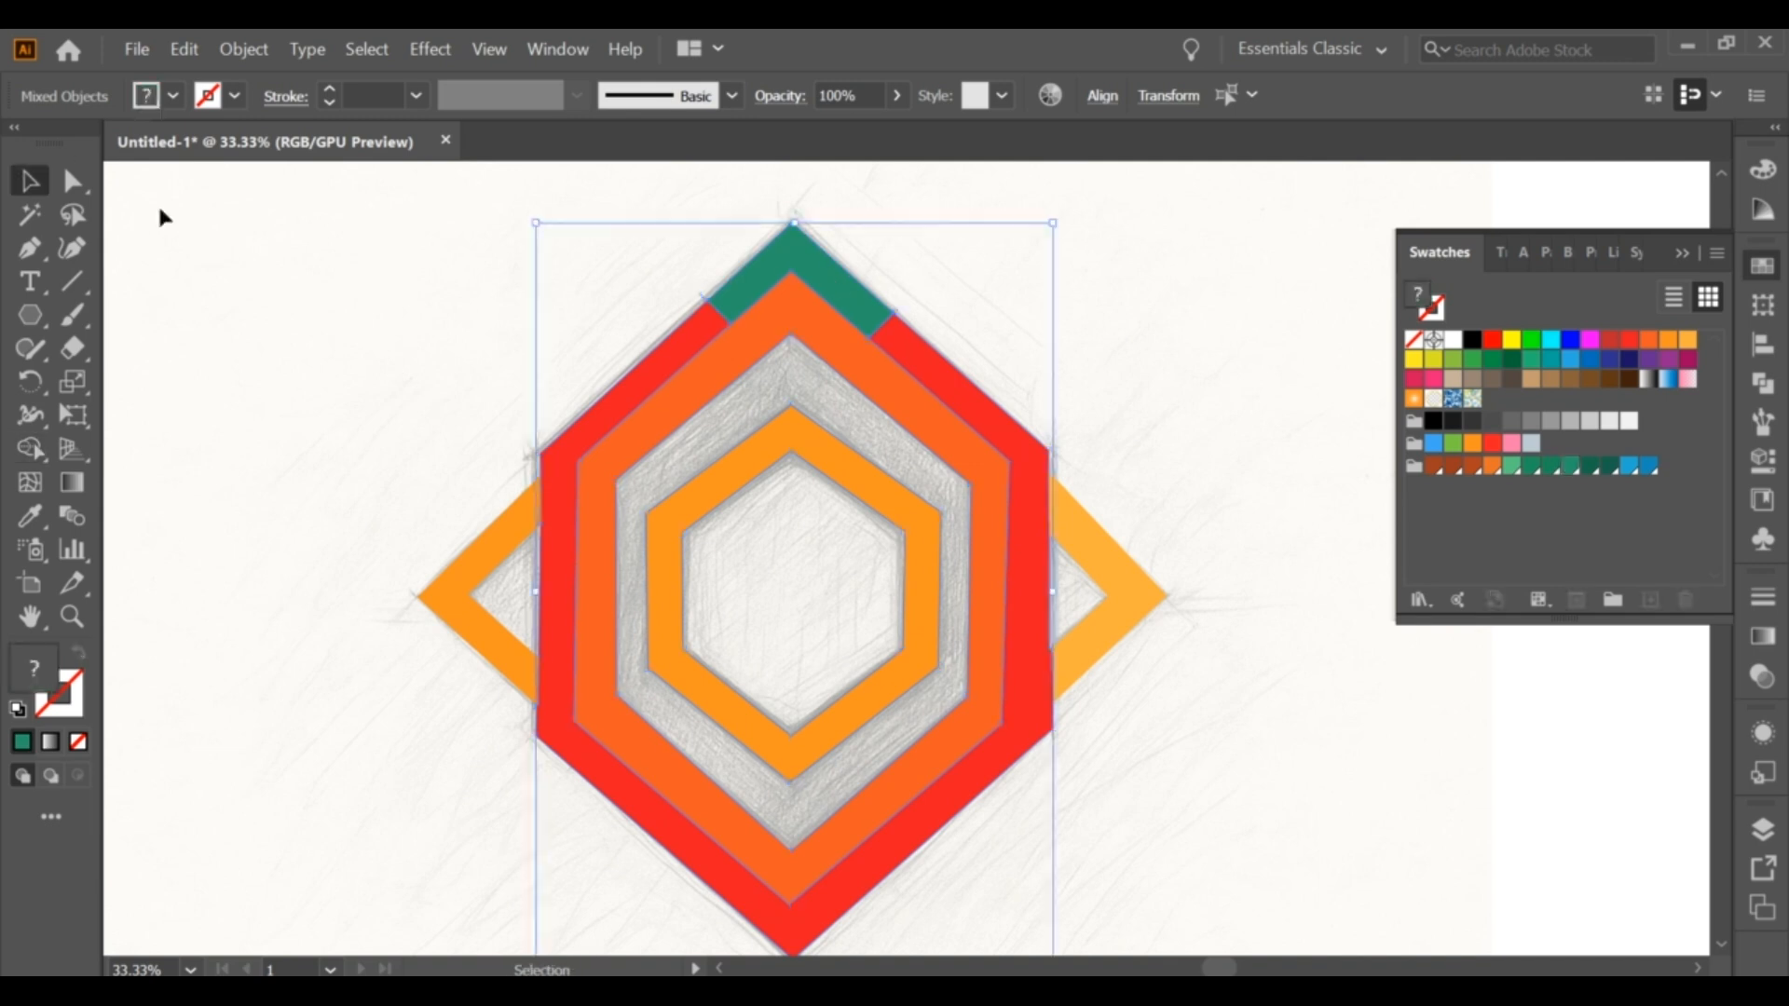
left_click(490, 282)
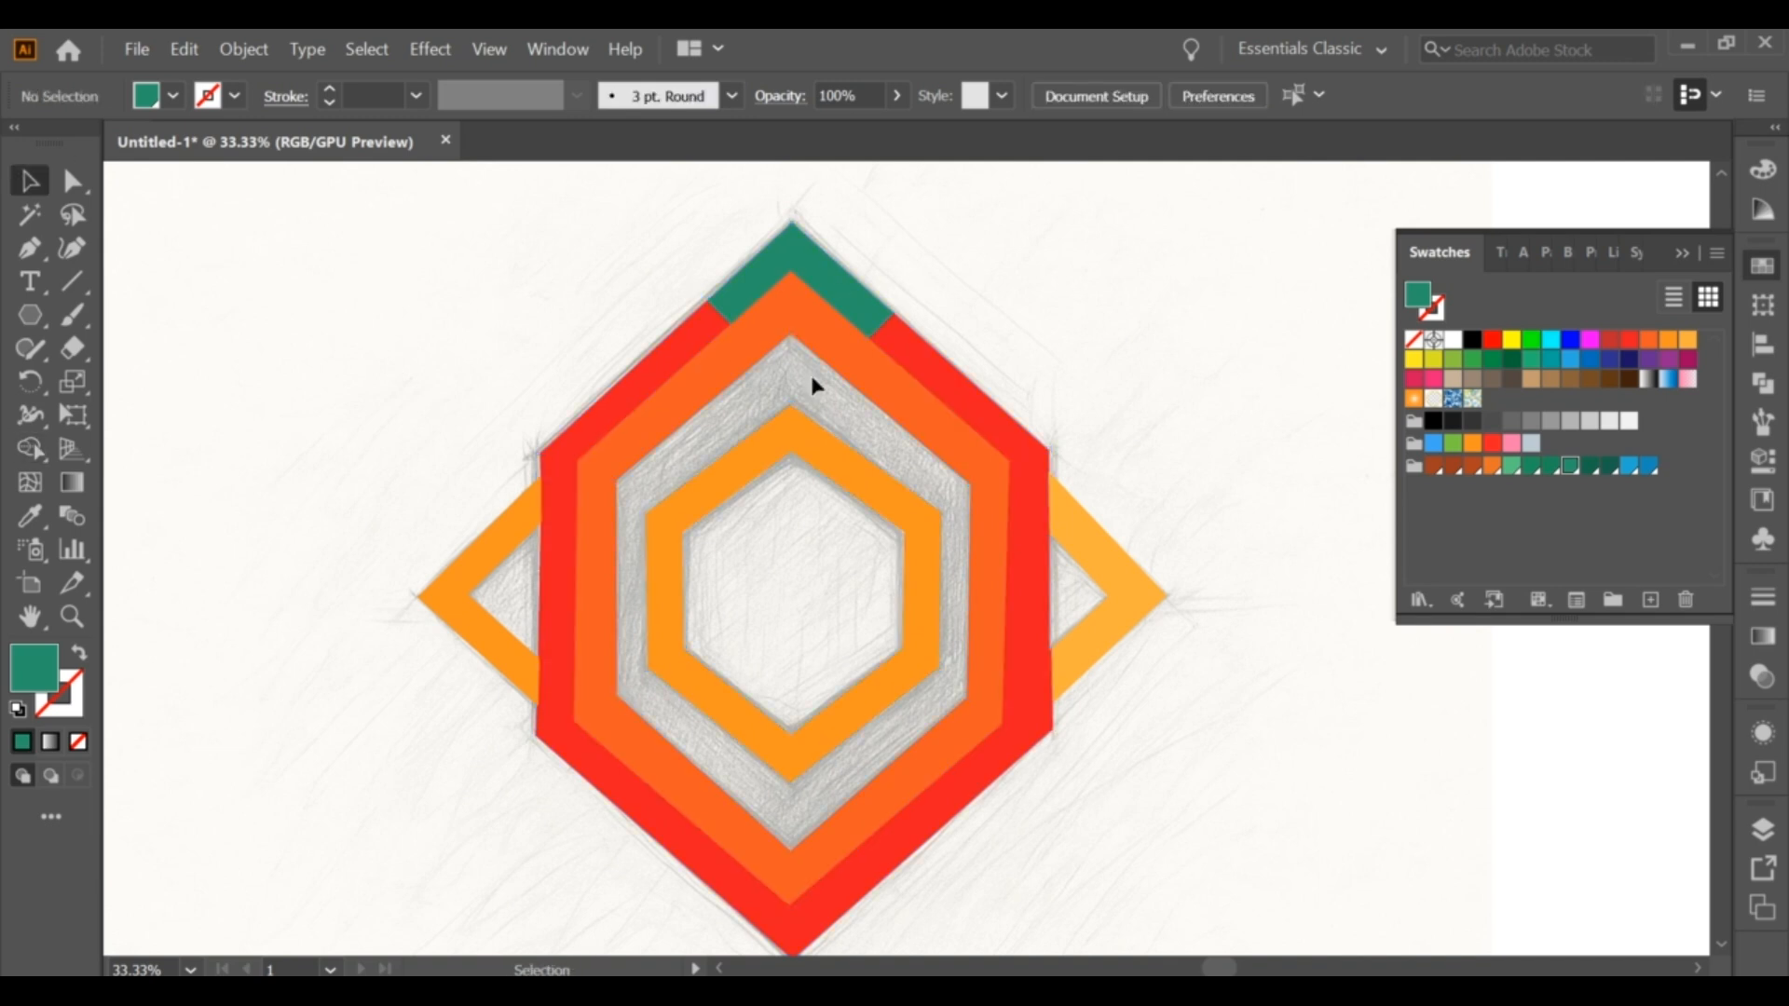
Step: Draw two short slanted lines across the red ring's vertical right side with the Pen tool
key("p")
left_click(1010, 494)
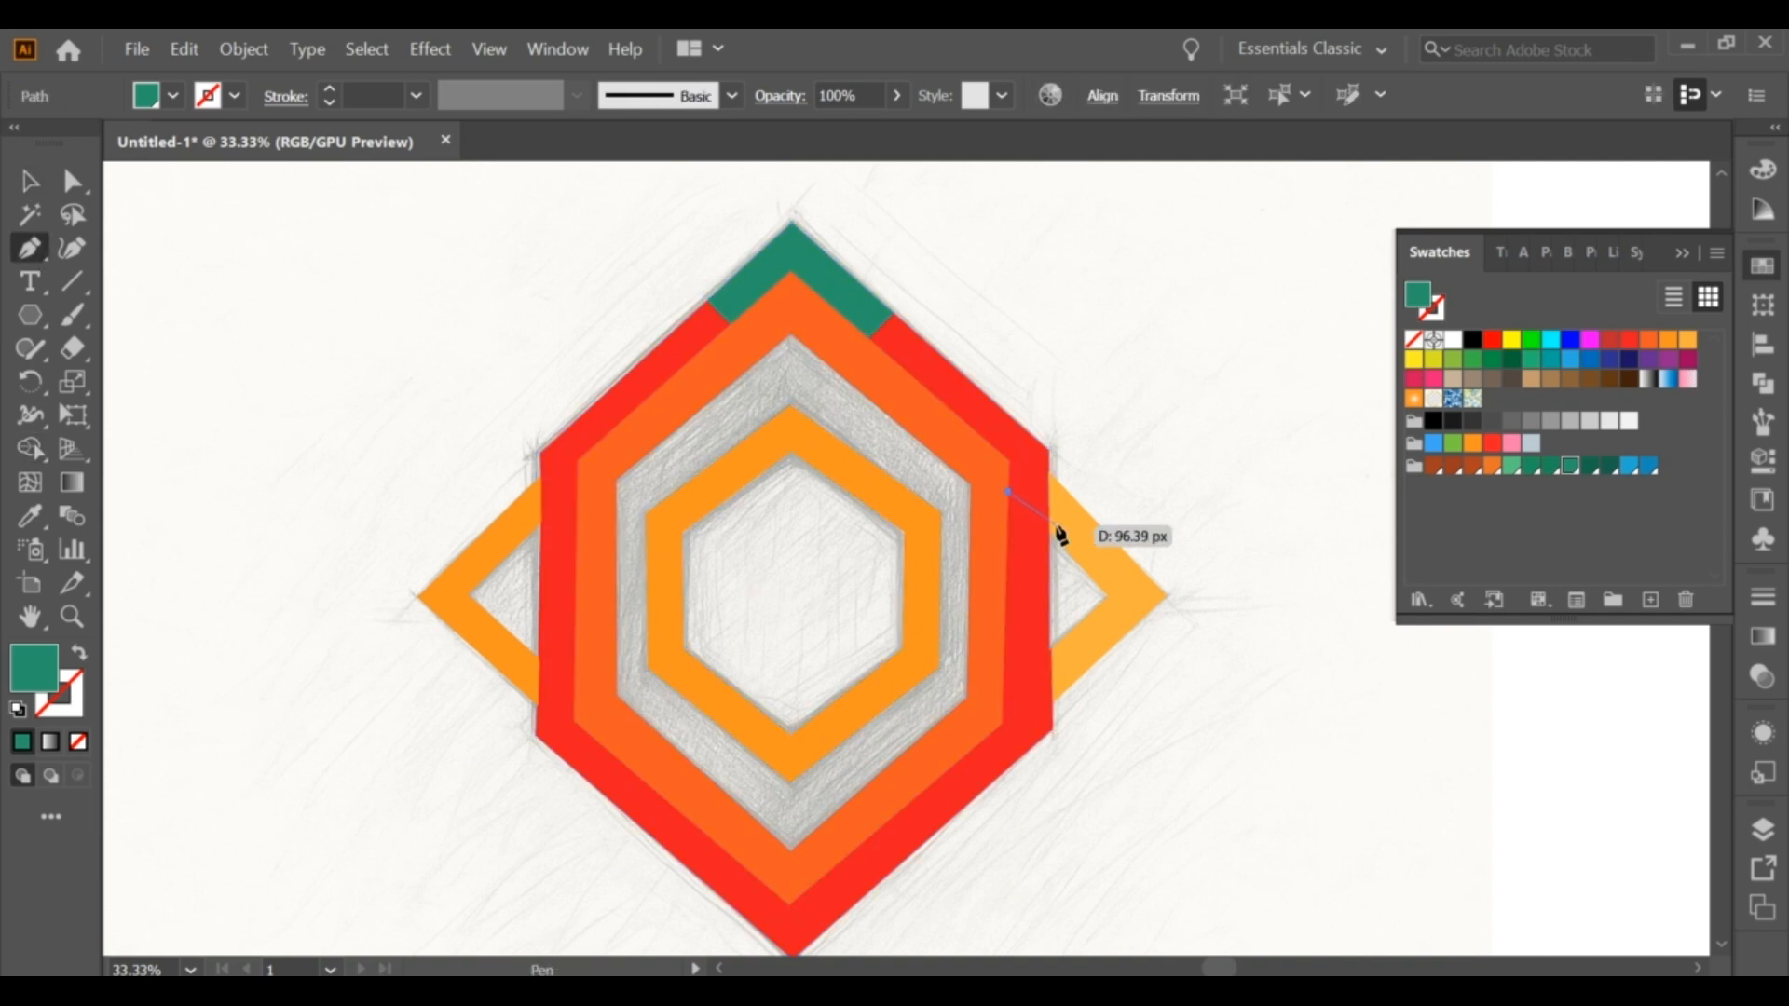
key("ctrl+z")
left_click(1006, 643)
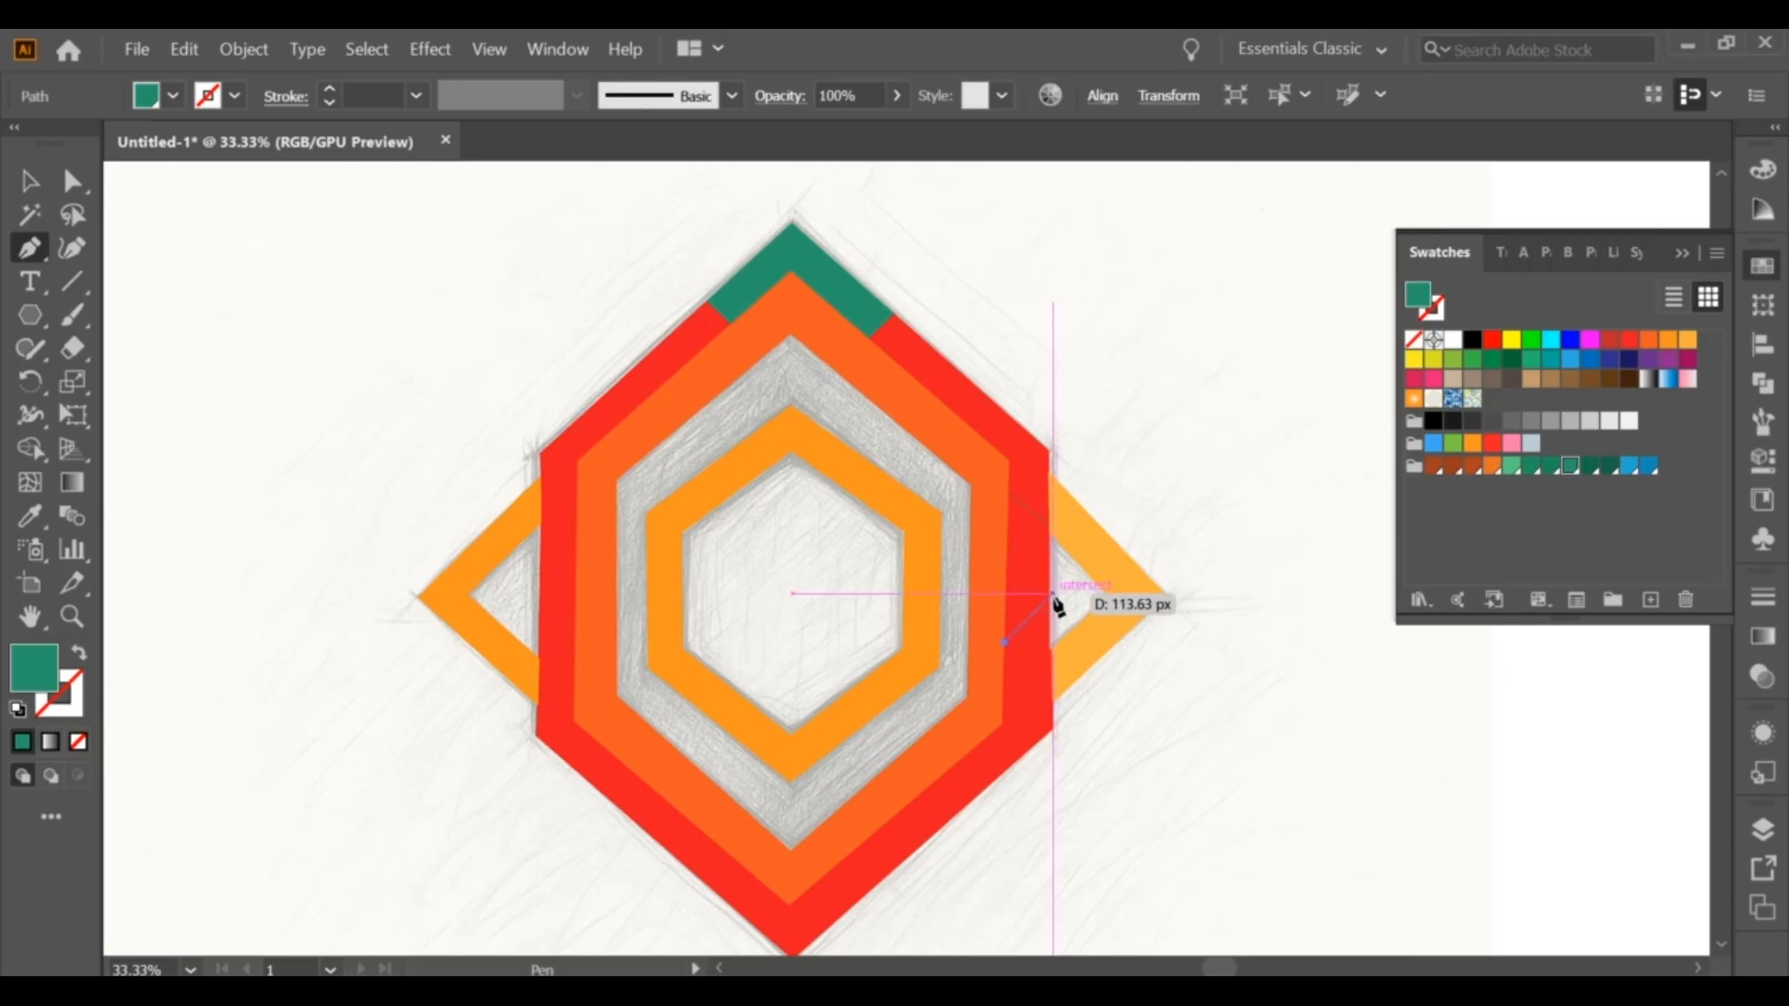
left_click(1053, 602)
key("v")
left_click(1200, 346)
Step: Fill the red ring's upper-right section, from the green tip to the upper slanted line, with orange using Shape Builder
key("ctrl+a")
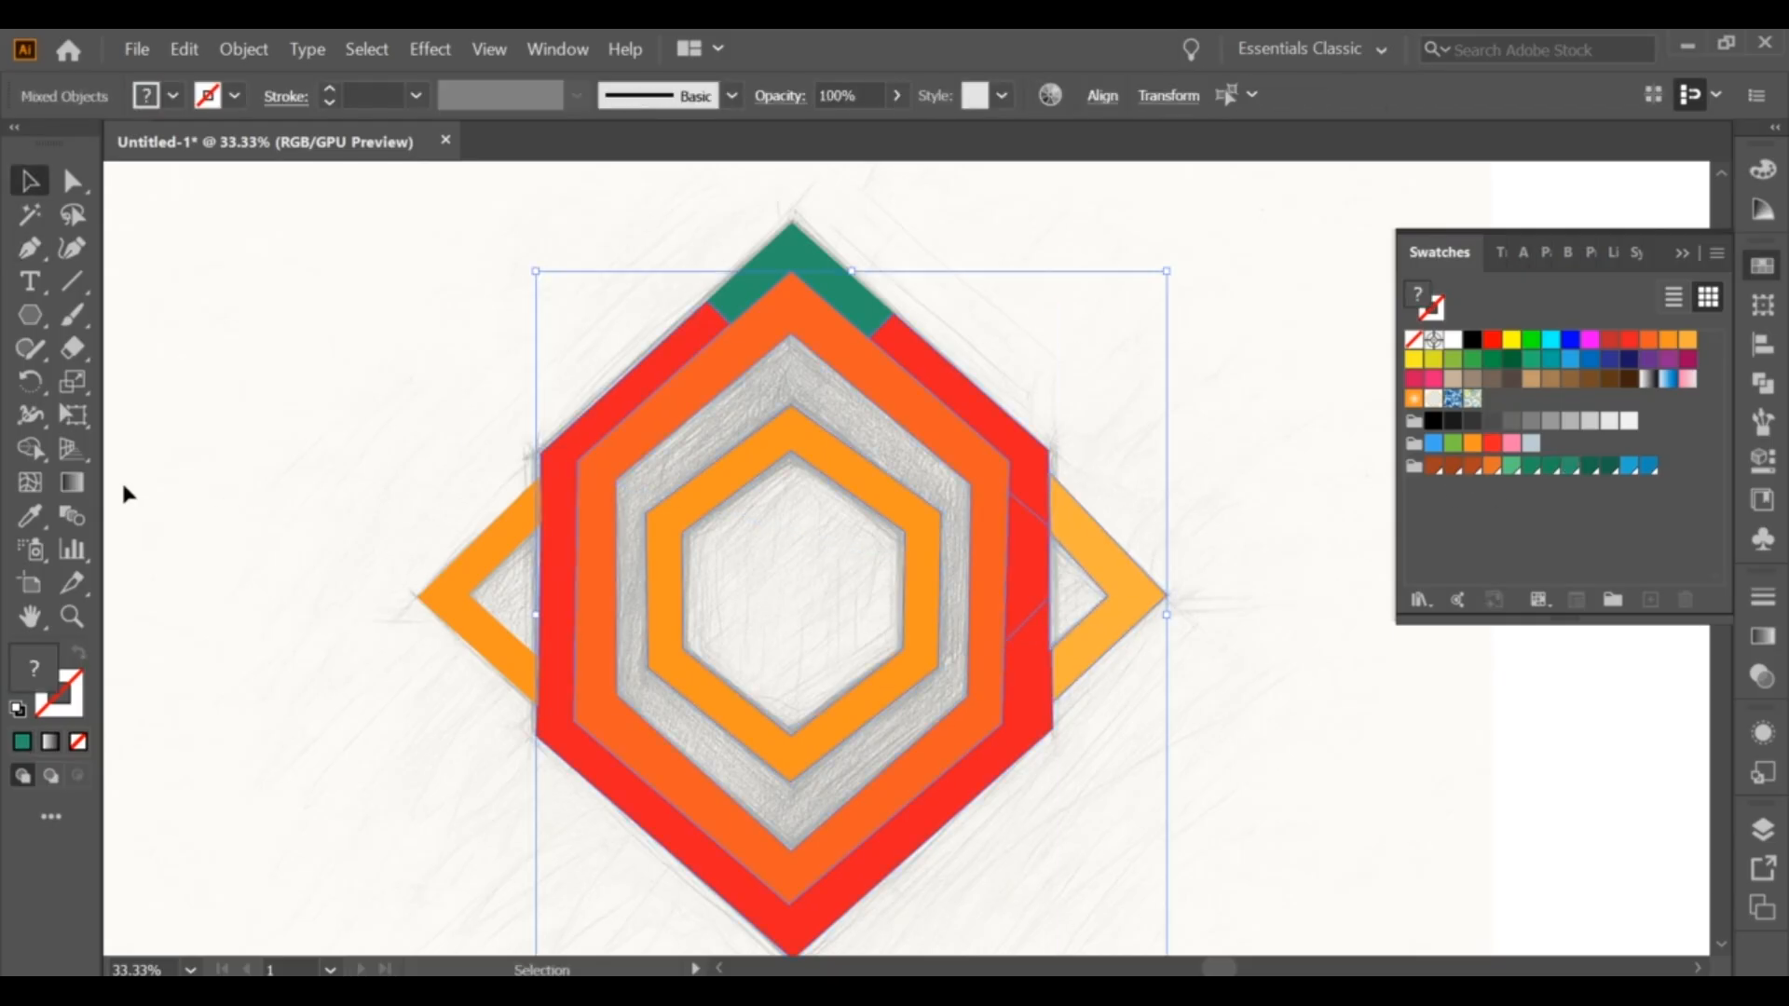
left_click(31, 450)
left_click(1493, 465)
left_click(1016, 439)
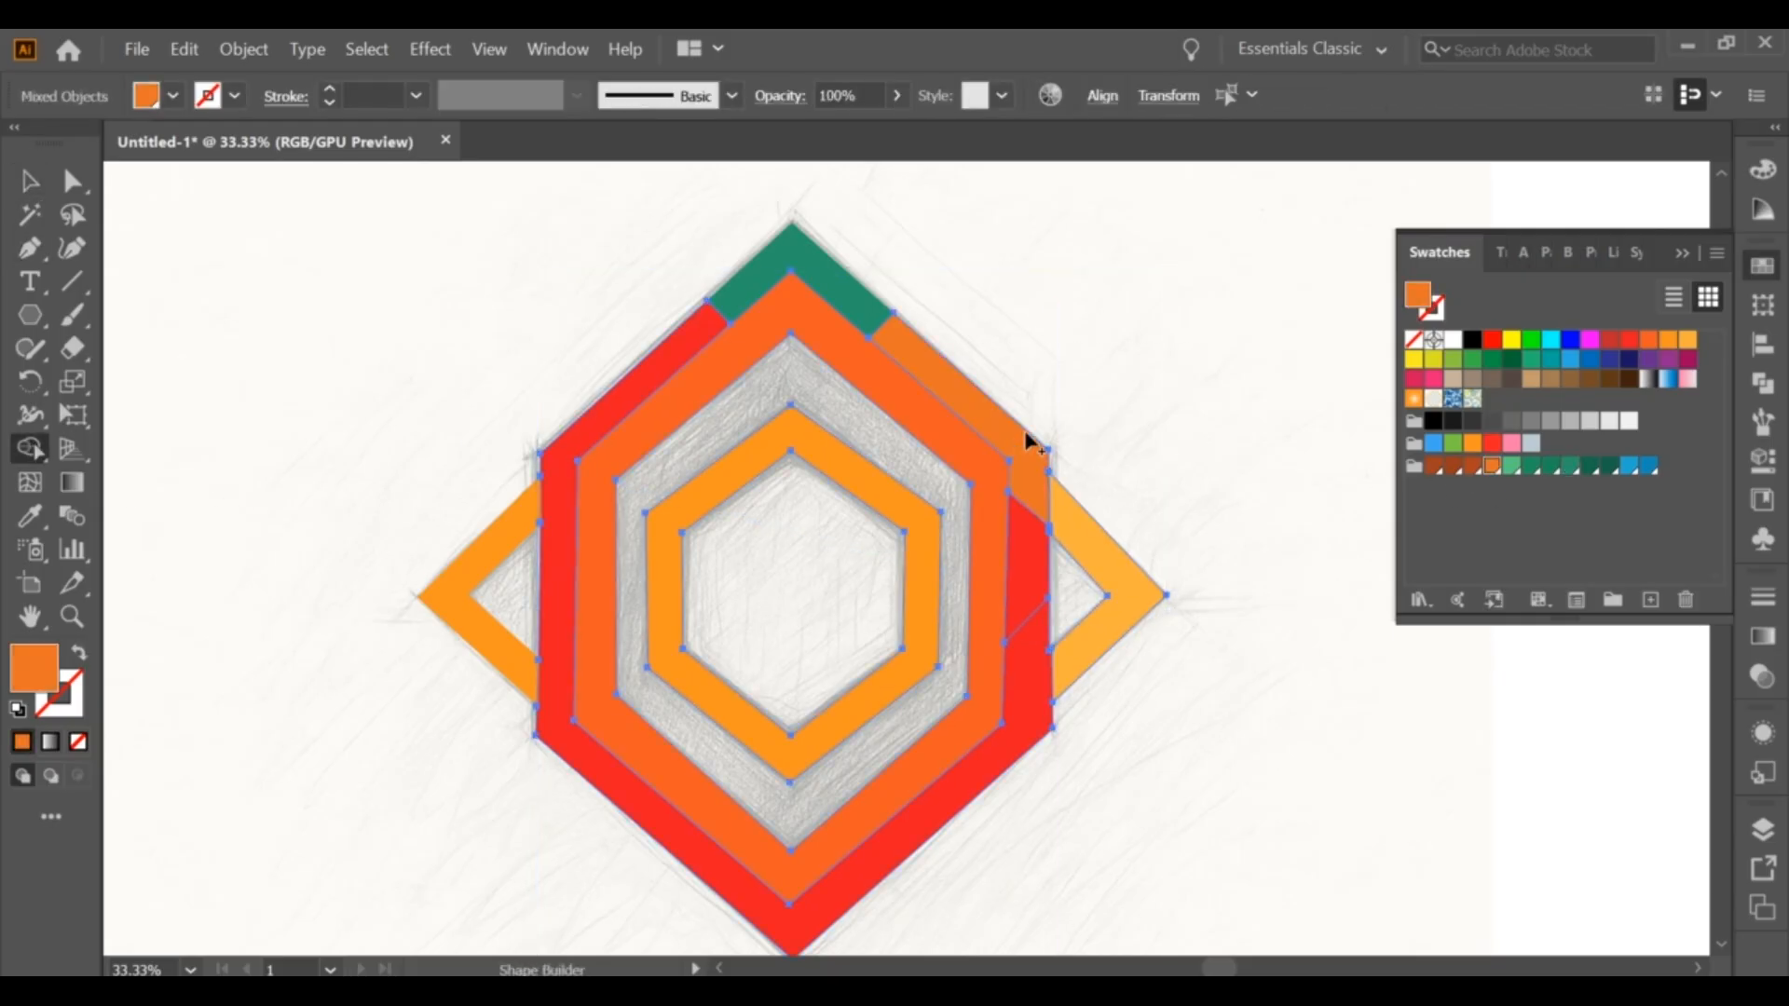
left_click(31, 180)
left_click(30, 450)
left_click(1571, 465)
left_click(31, 181)
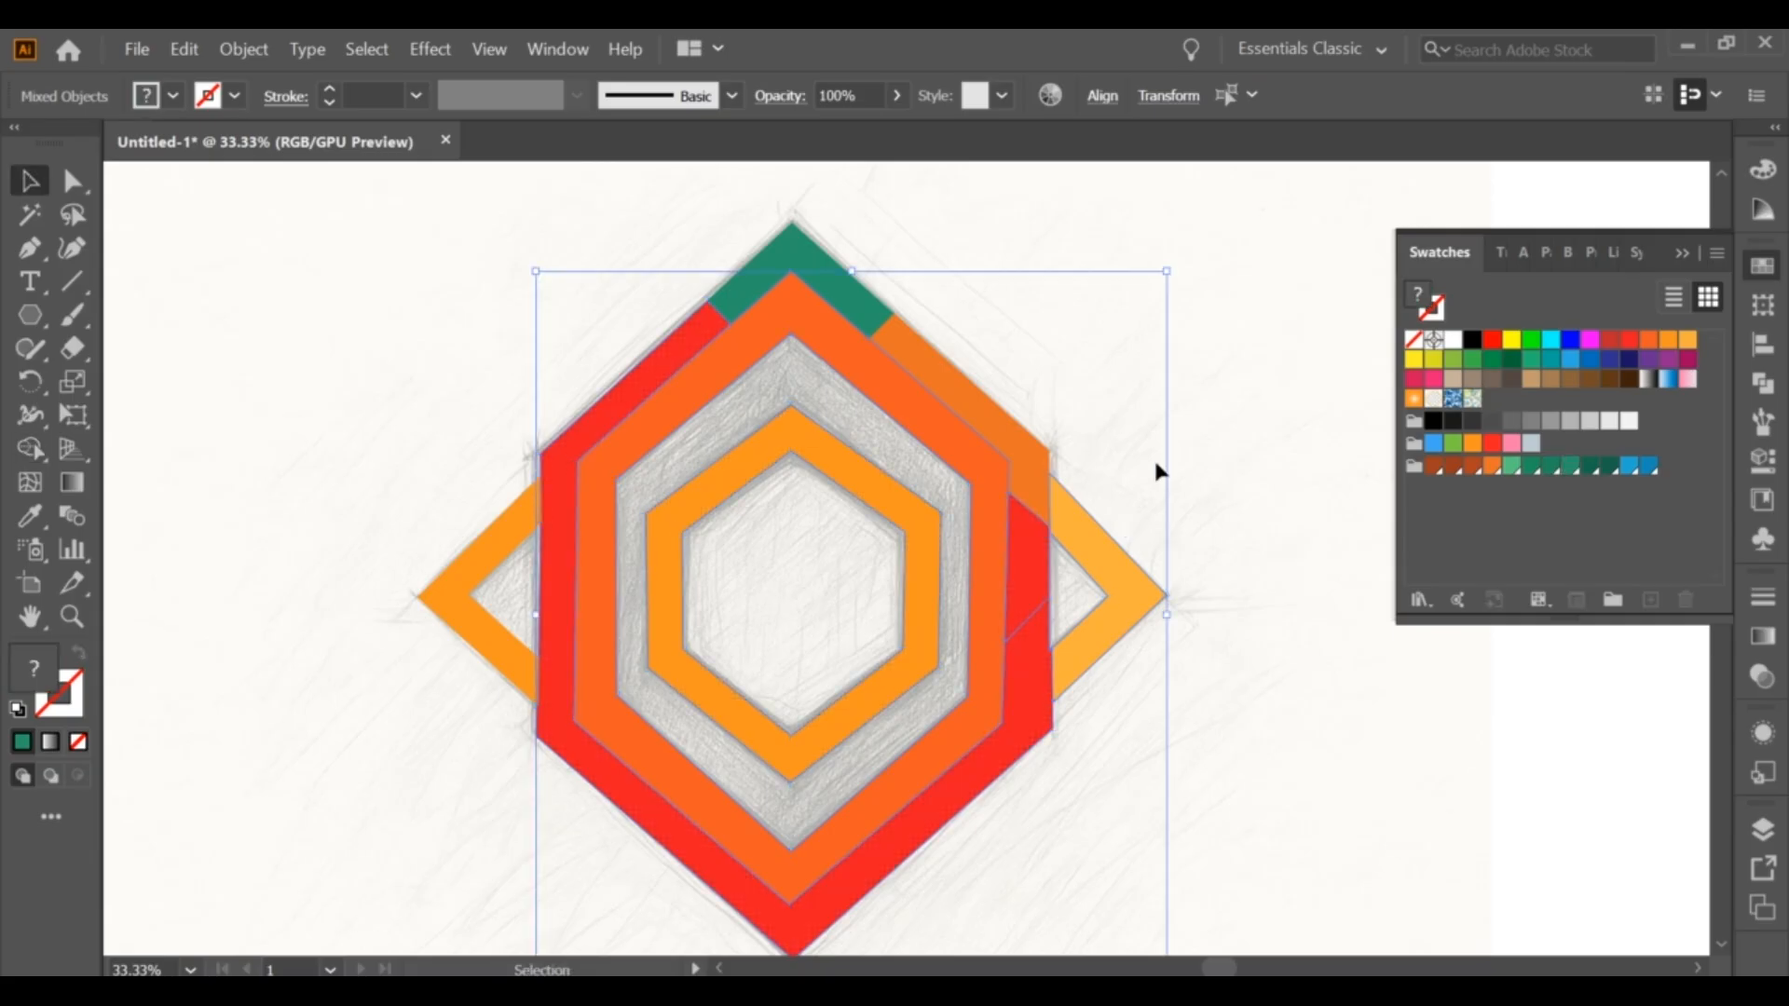
left_click(1156, 458)
Step: Fill the red ring's right-side section between the two slanted lines with dark brownish orange using Shape Builder
scroll(1064, 552, "up", 2)
left_click(992, 696)
key("Delete")
scroll(1176, 515, "down", 2)
key("shift+m")
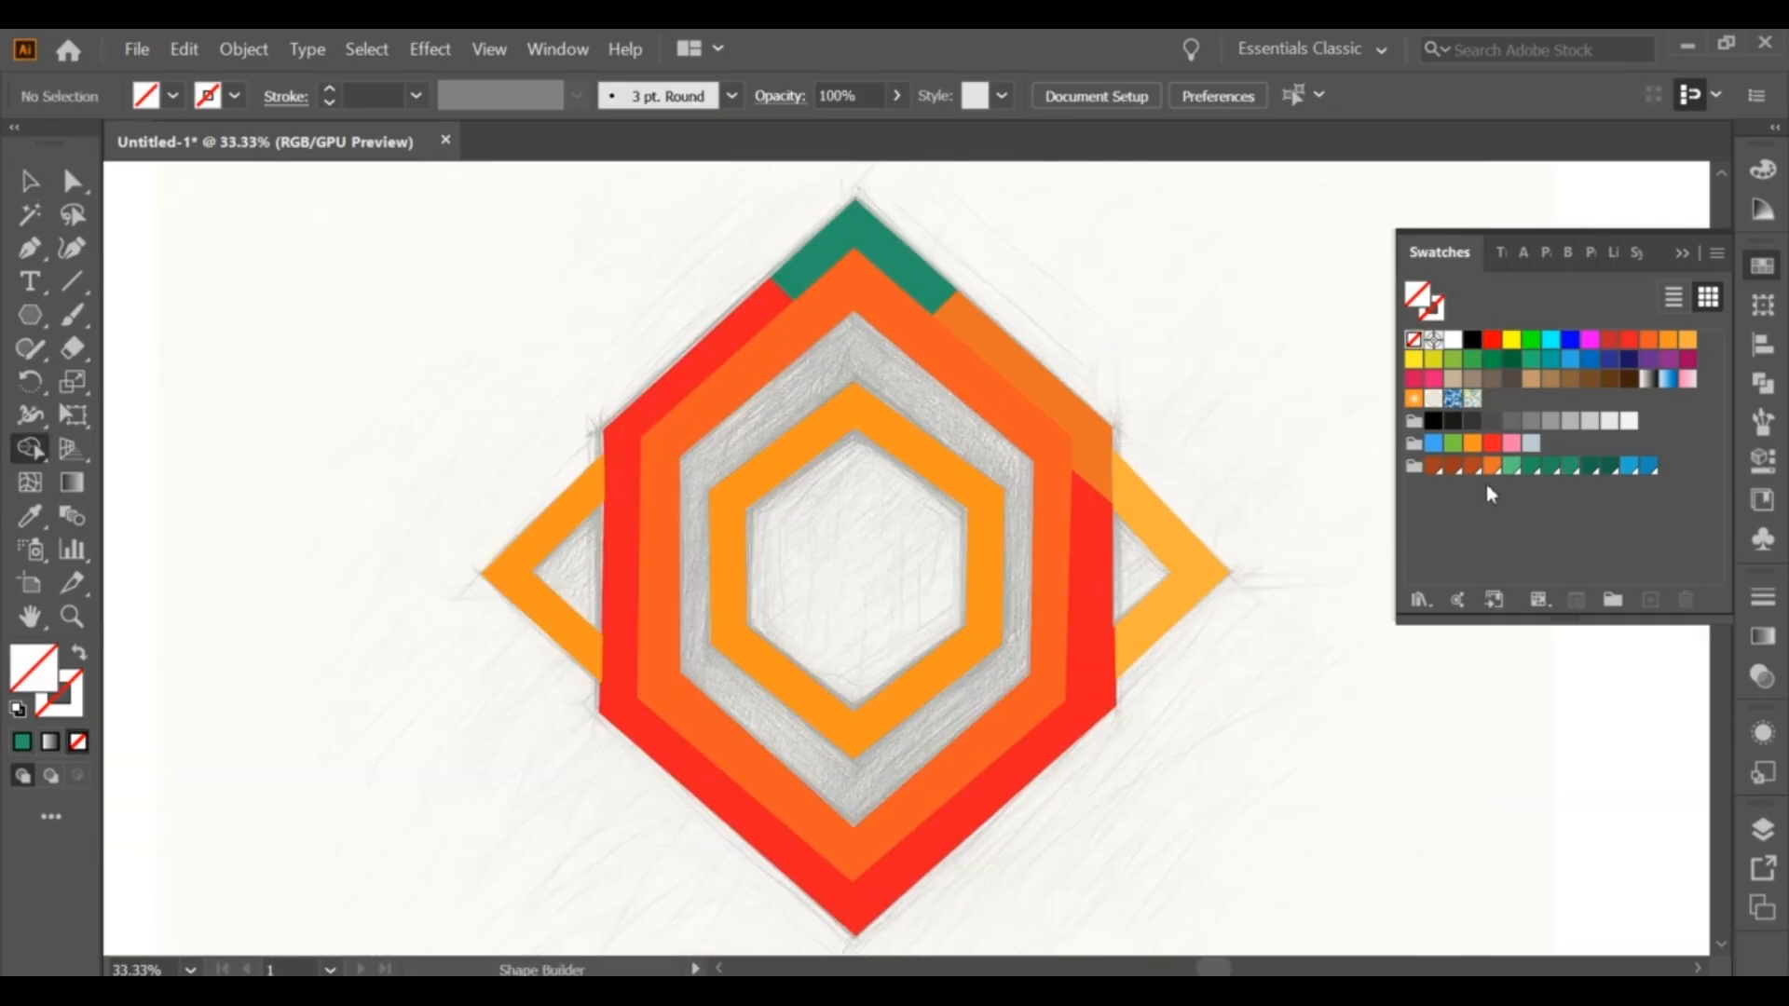
left_click(1473, 465)
left_click_drag(319, 260, 1111, 751)
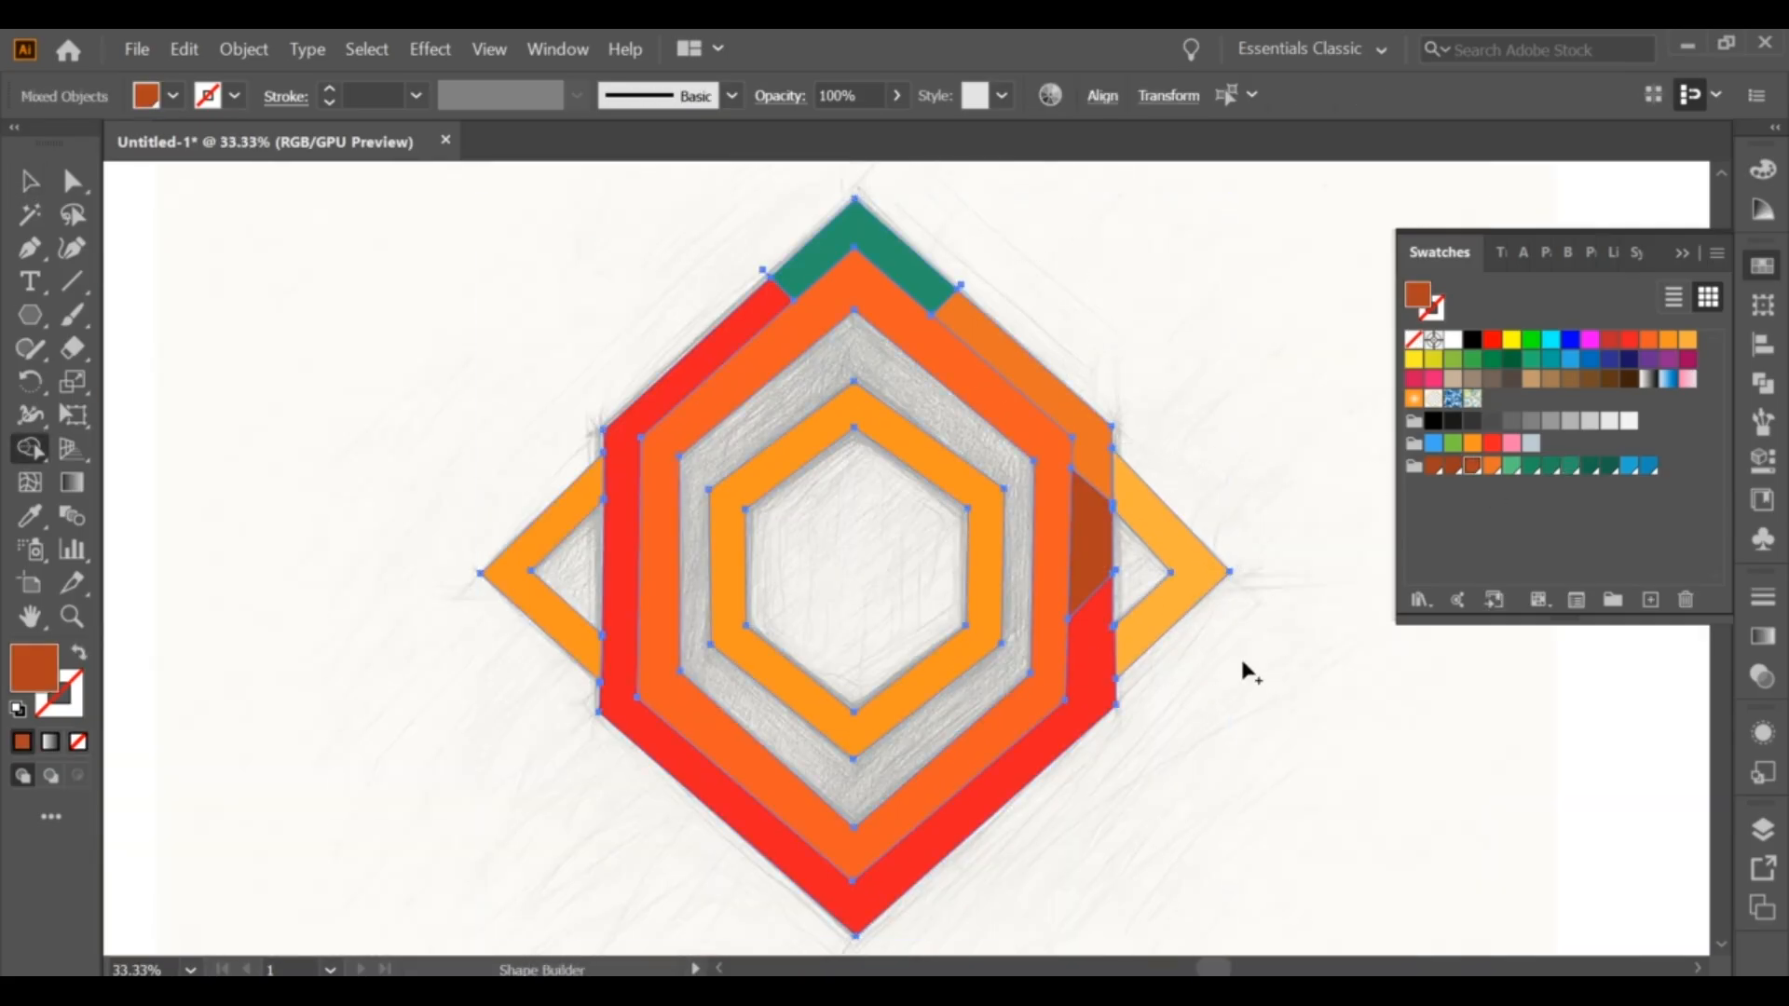
scroll(1240, 656, "up", 1)
scroll(1202, 569, "down", 1)
left_click(31, 181)
left_click(279, 336)
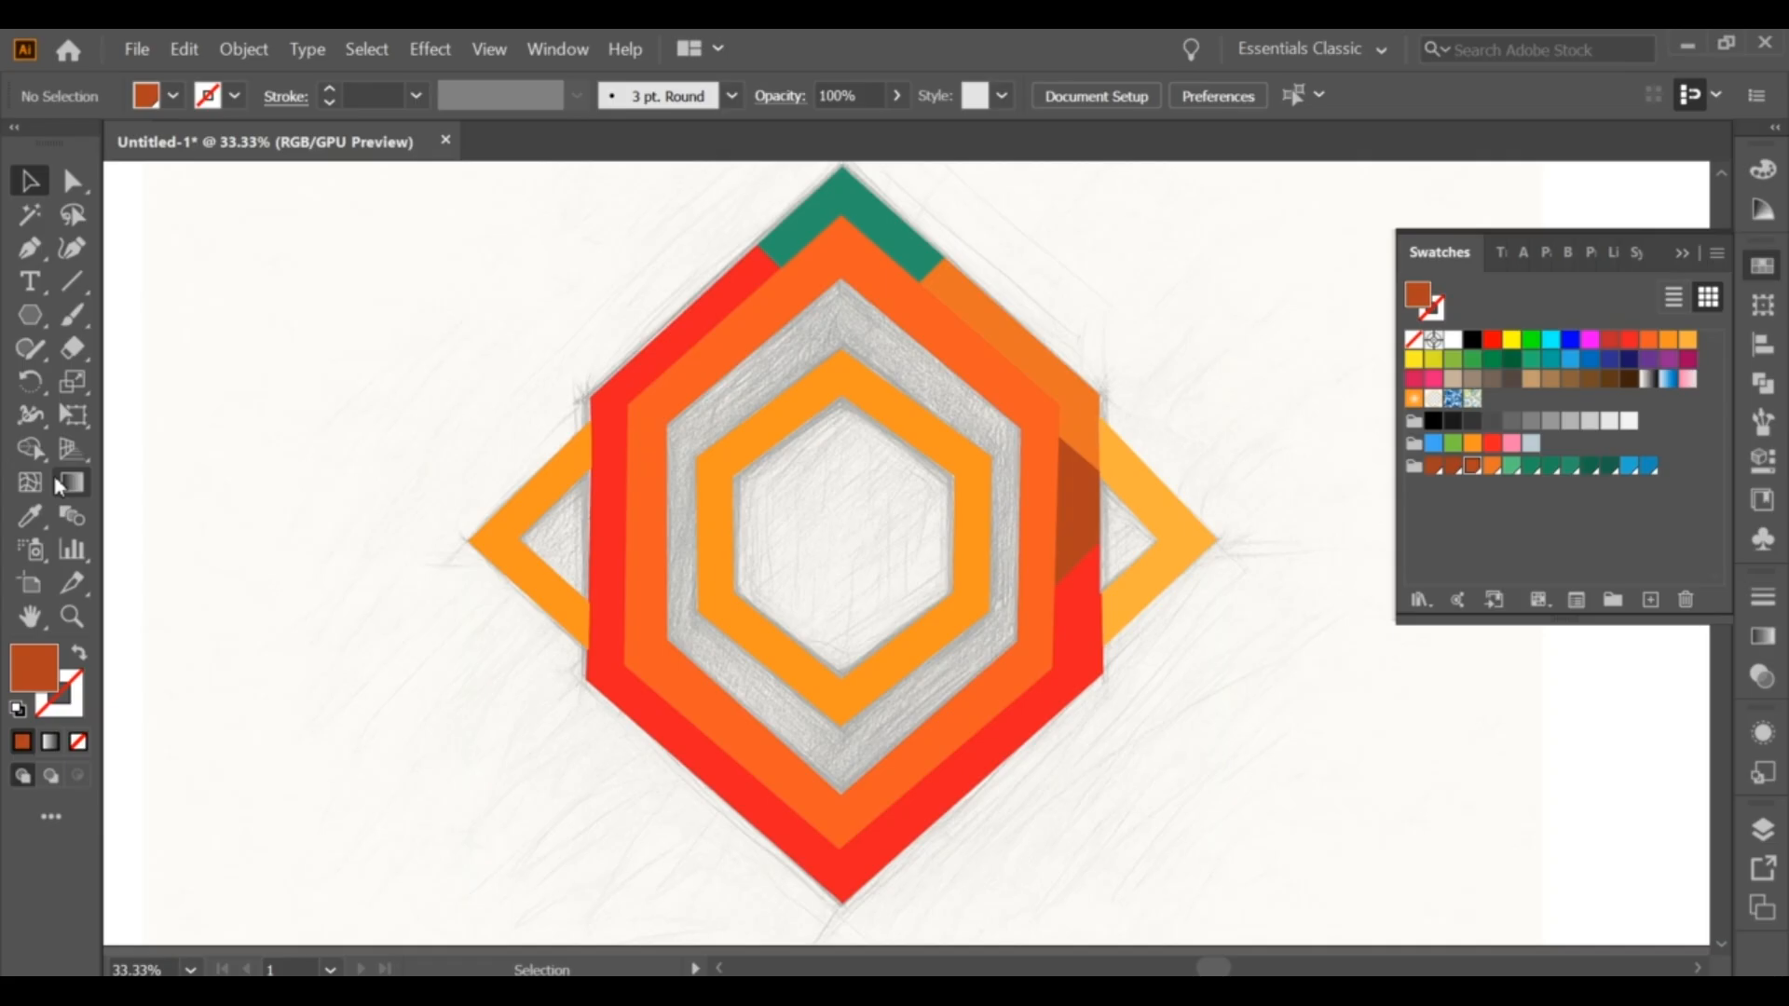
Step: Draw another short slanted line across the red ring's right side, just below the brown section, with the Pen tool
left_click(1044, 661)
left_click(1104, 609)
left_click(28, 182)
left_click_drag(364, 317, 1167, 822)
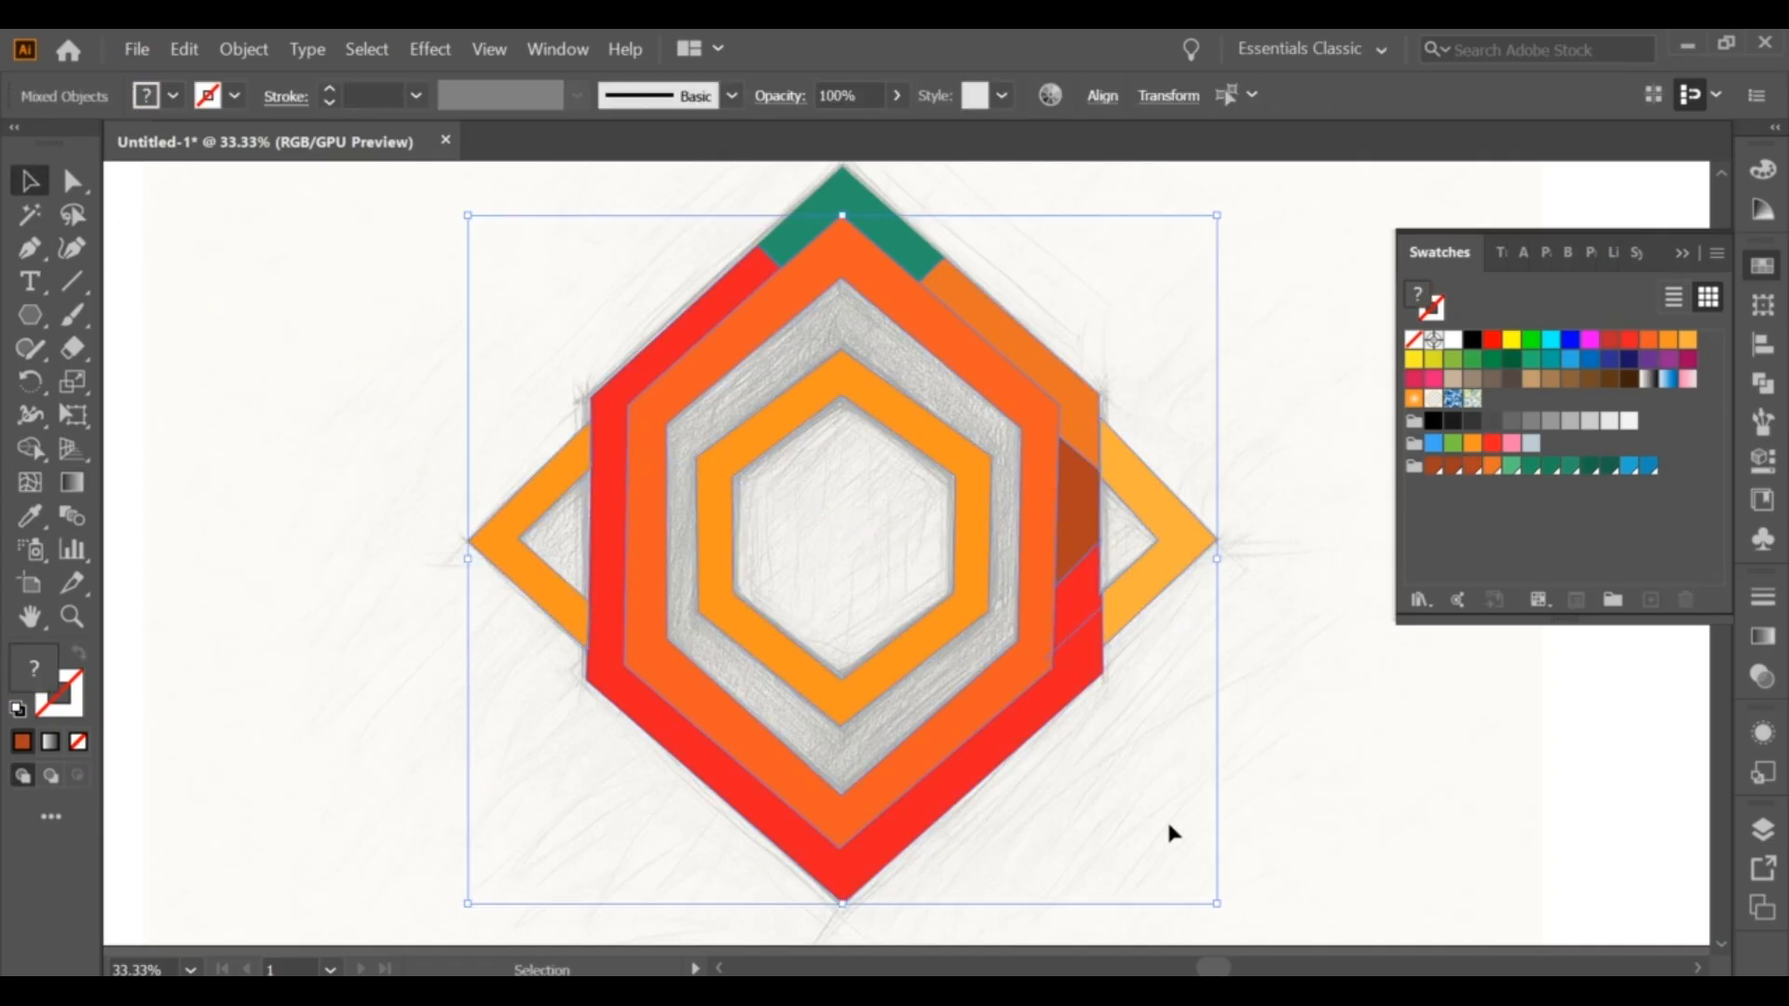
scroll(1133, 691, "up", 1)
left_click(1400, 719)
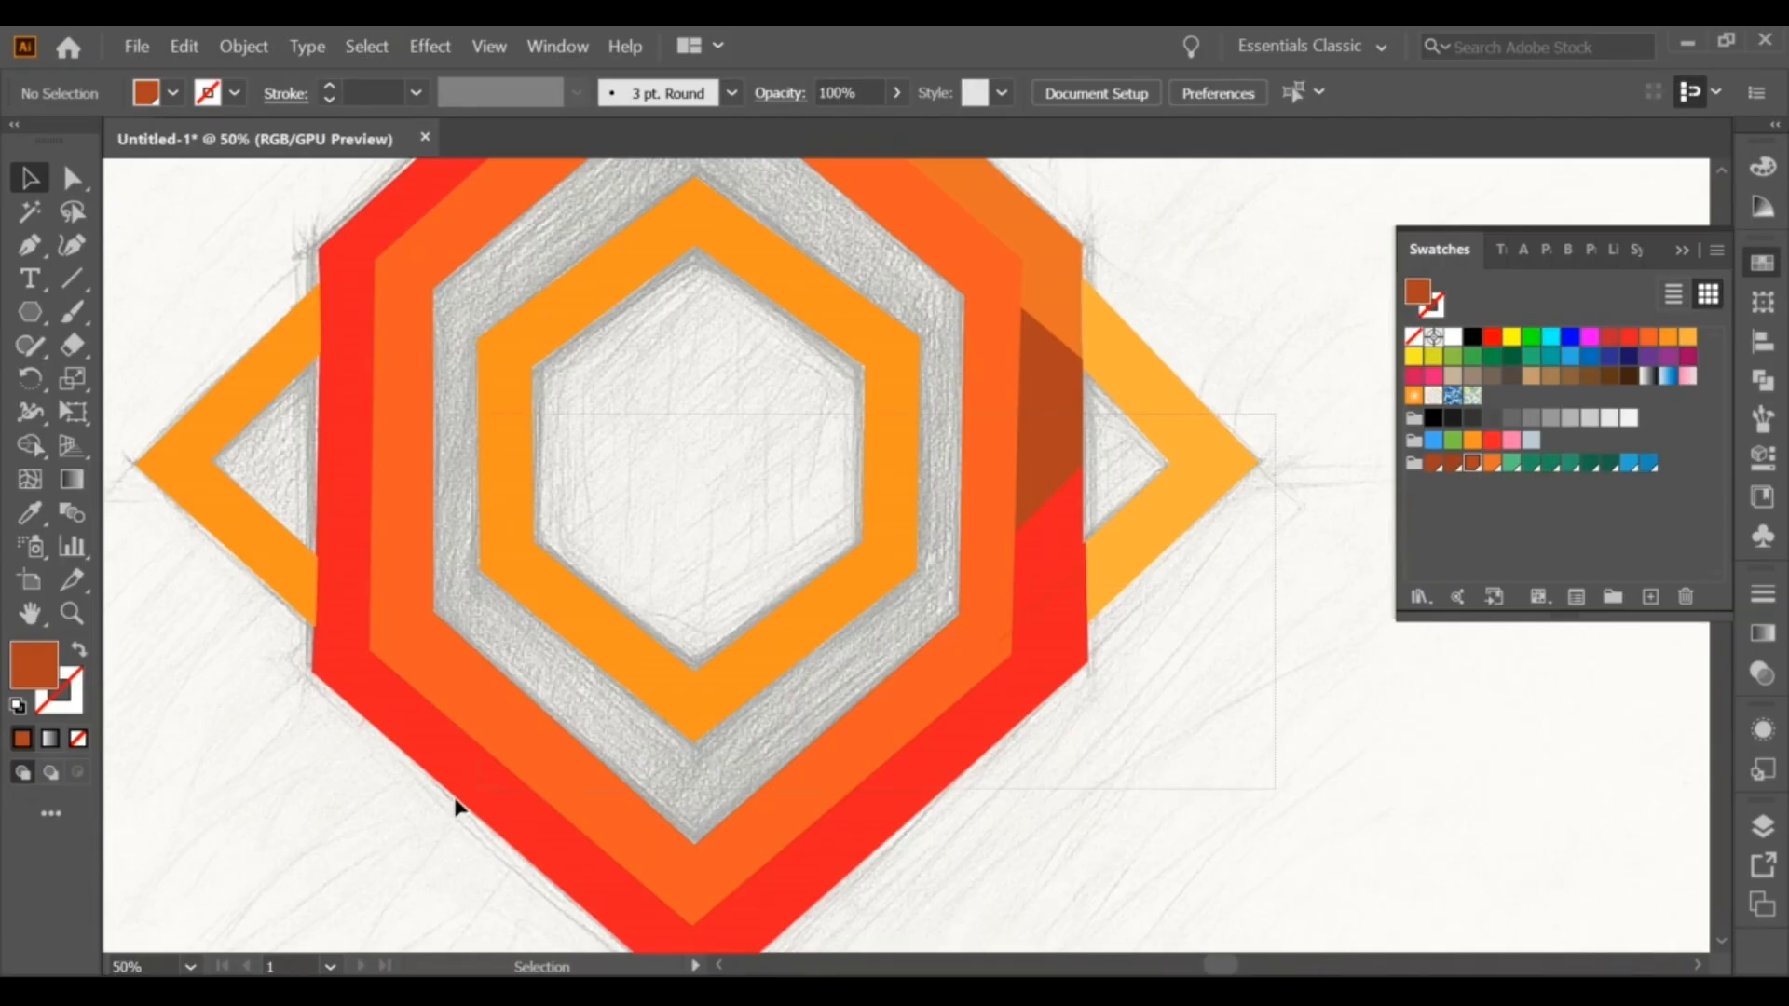
Step: Fill the ring section directly below the brown one with dark rust 9A3A1C using Shape Builder
left_click_drag(456, 805, 433, 785)
left_click(34, 445)
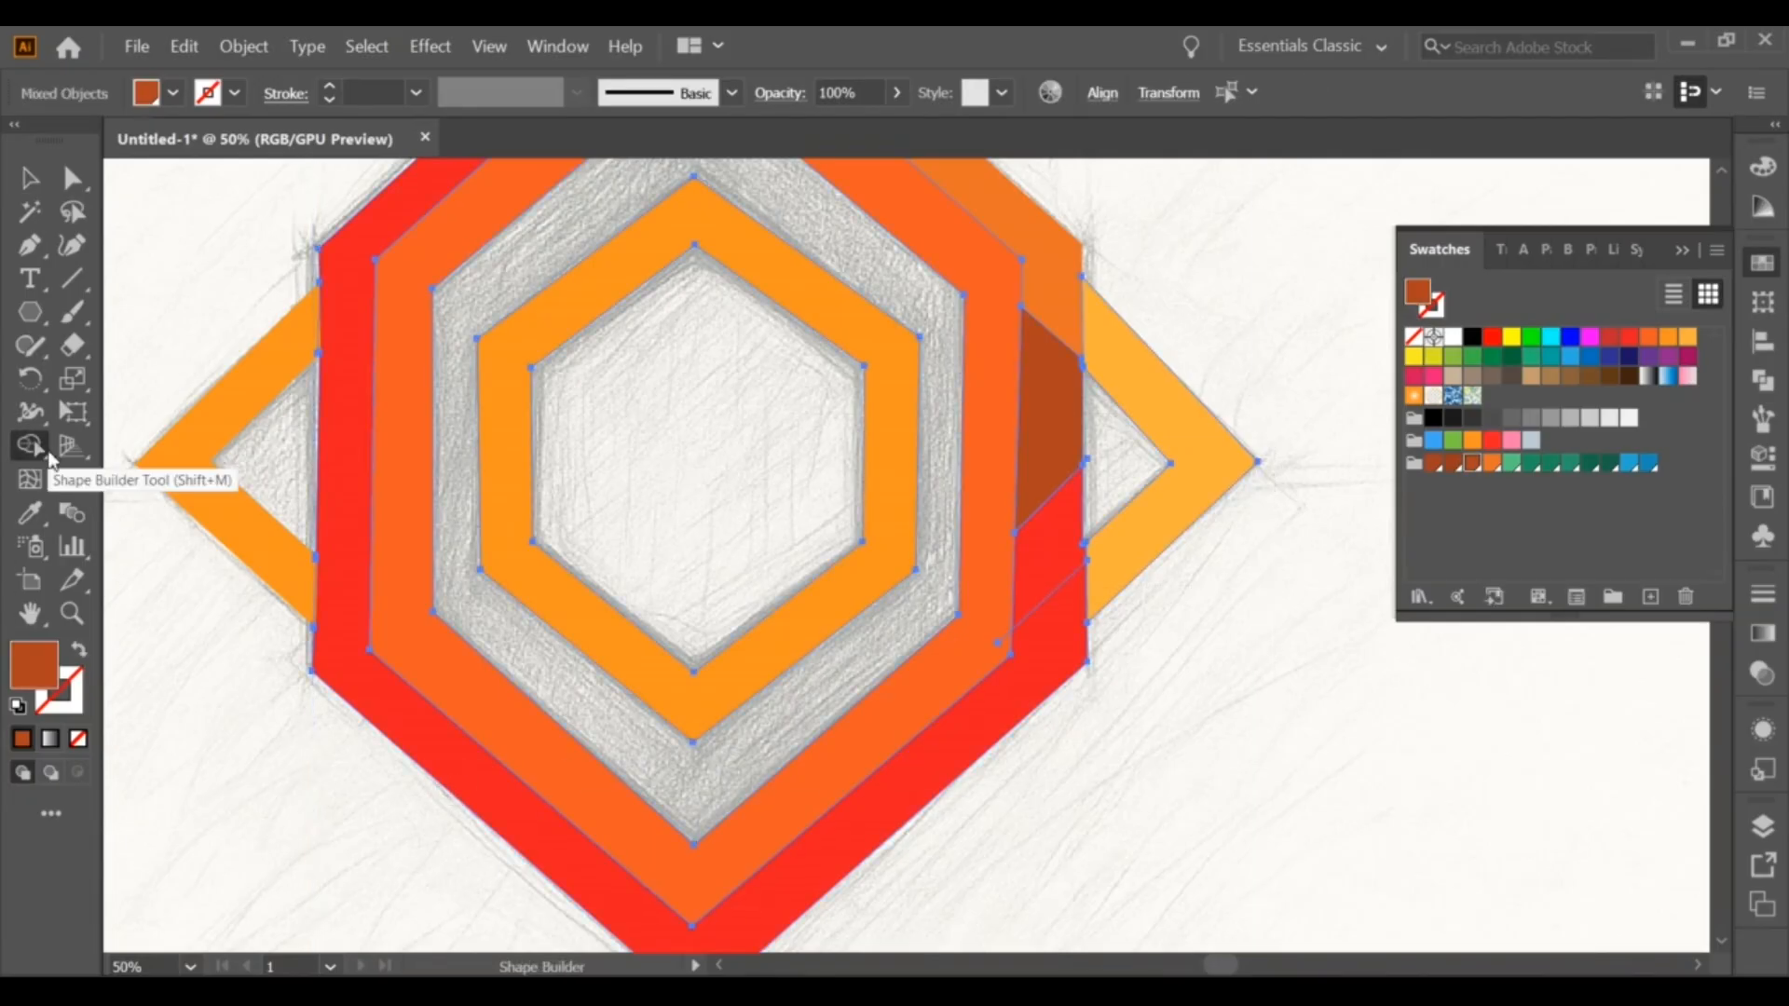
left_click(1450, 464)
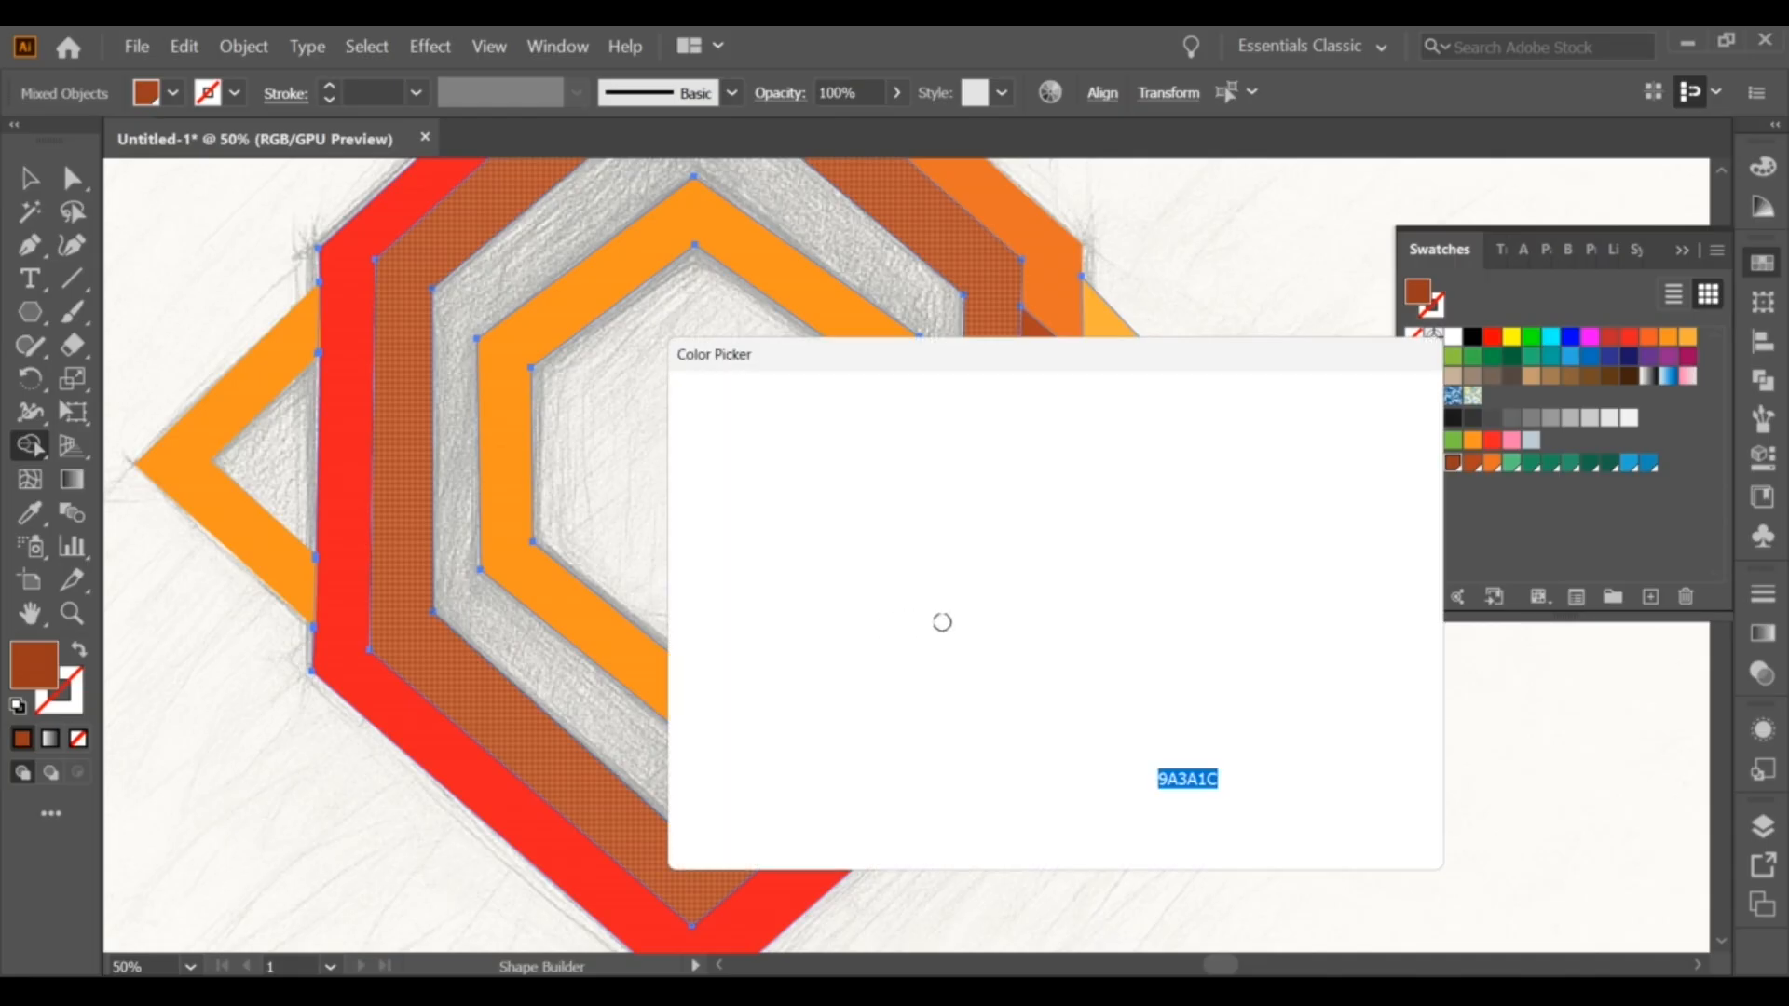
left_click(961, 563)
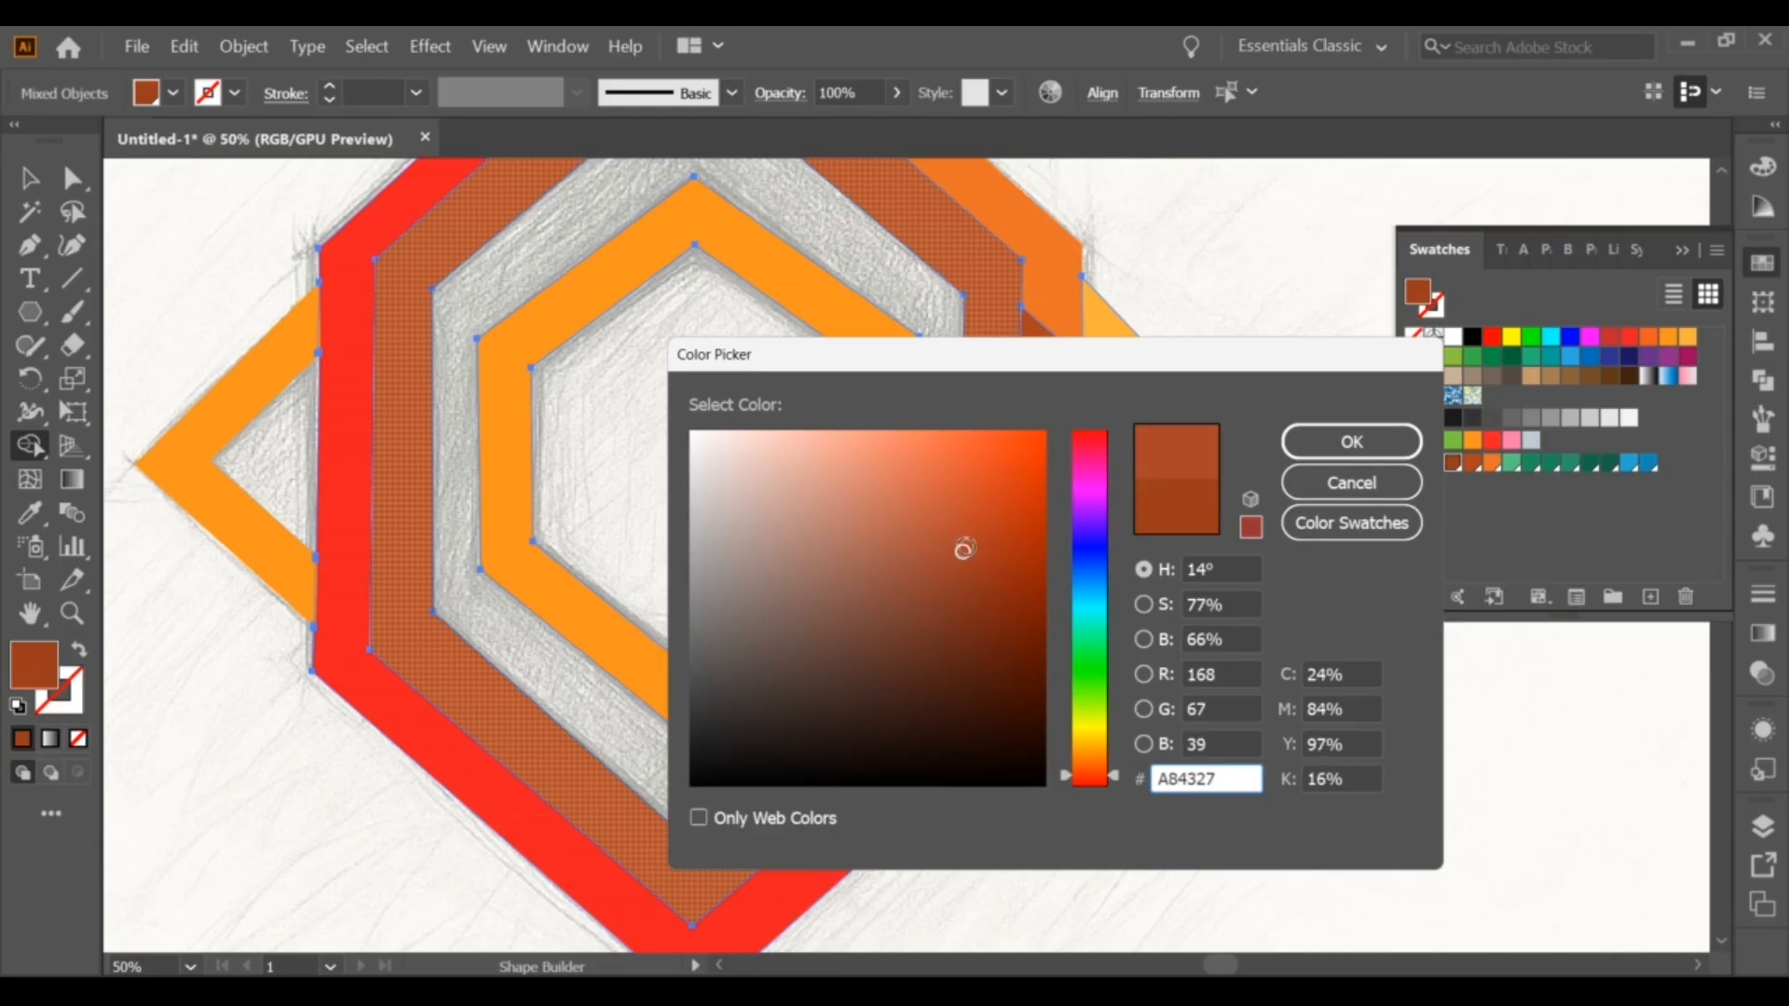
key("Return")
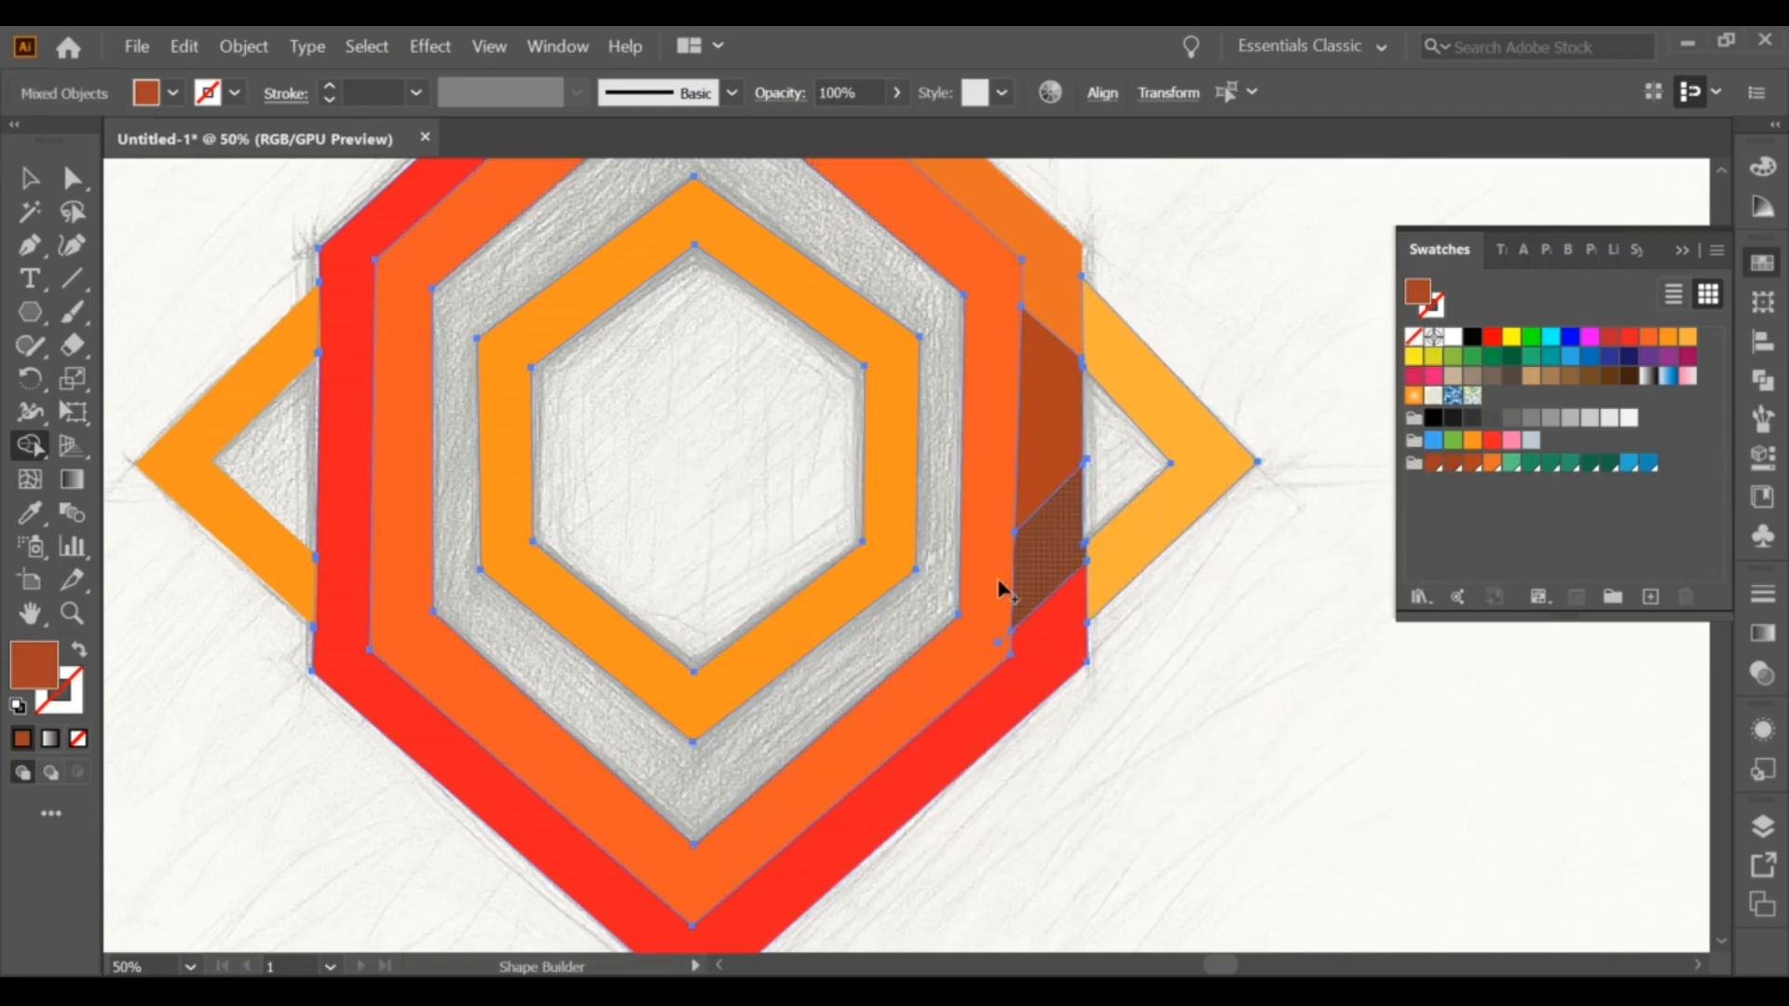
left_click(1029, 556)
left_click(29, 178)
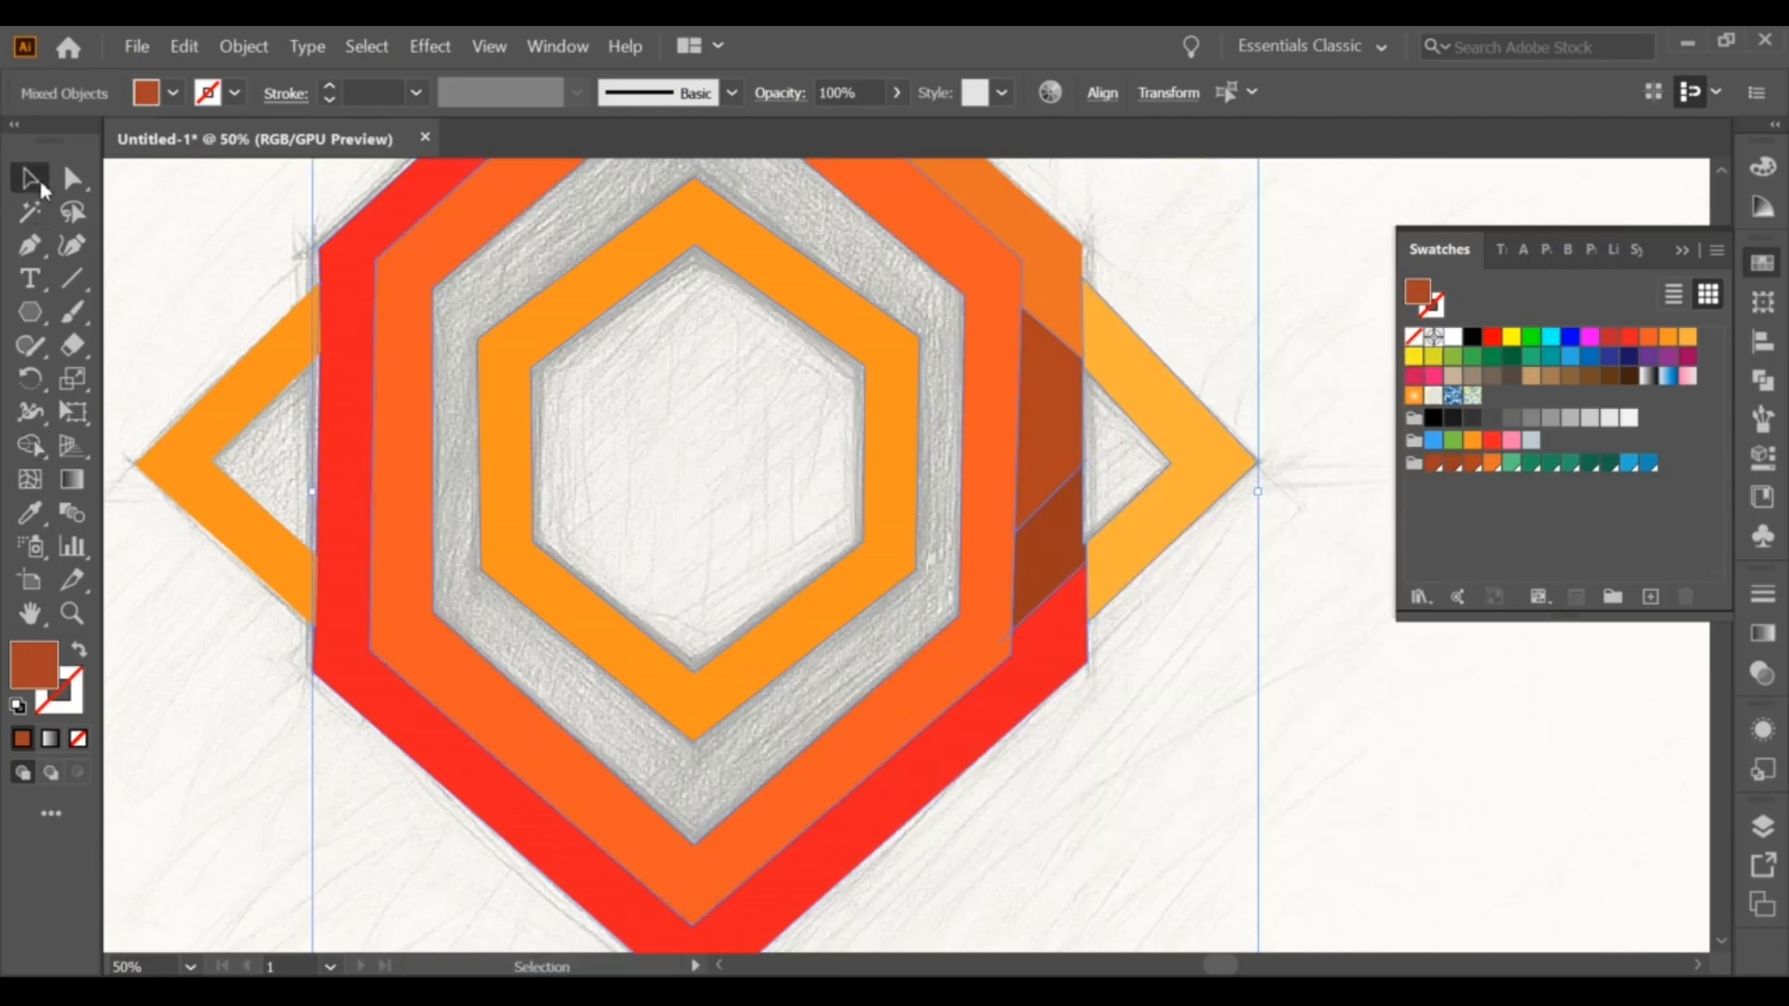
left_click(1236, 704)
Step: Set the fill of the lower dark section on the ring's right side to AA381D
left_click(1032, 542)
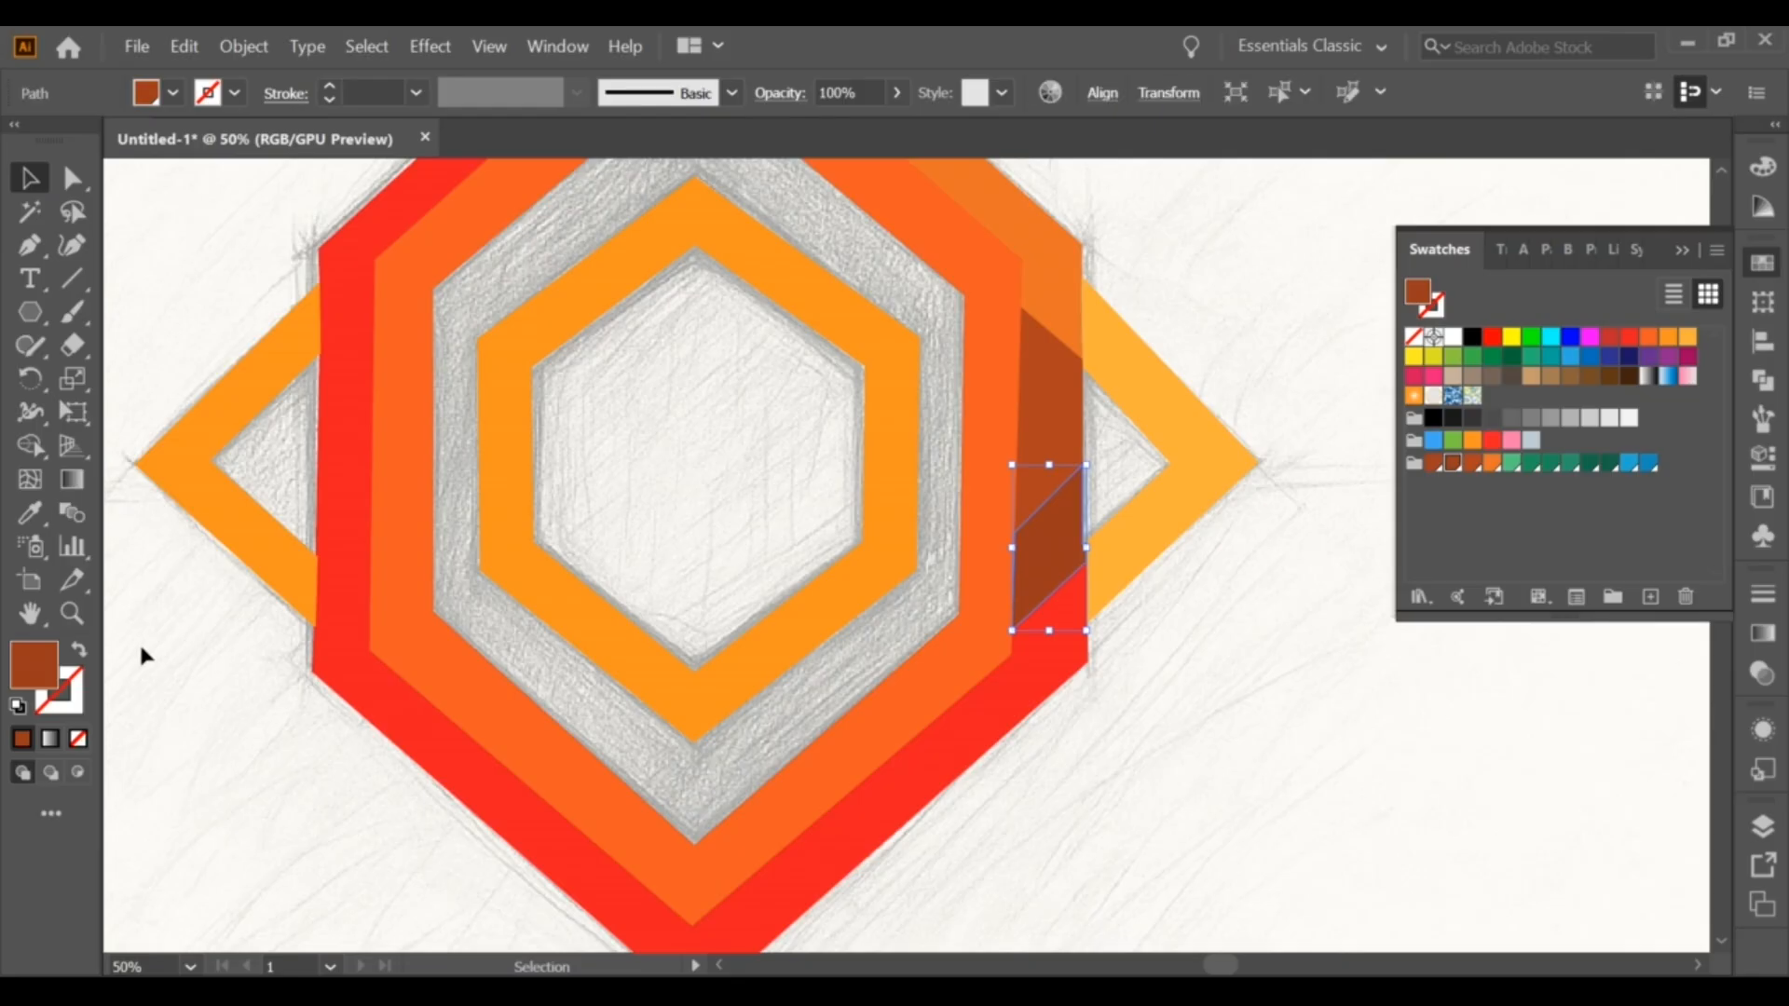
double_click(35, 665)
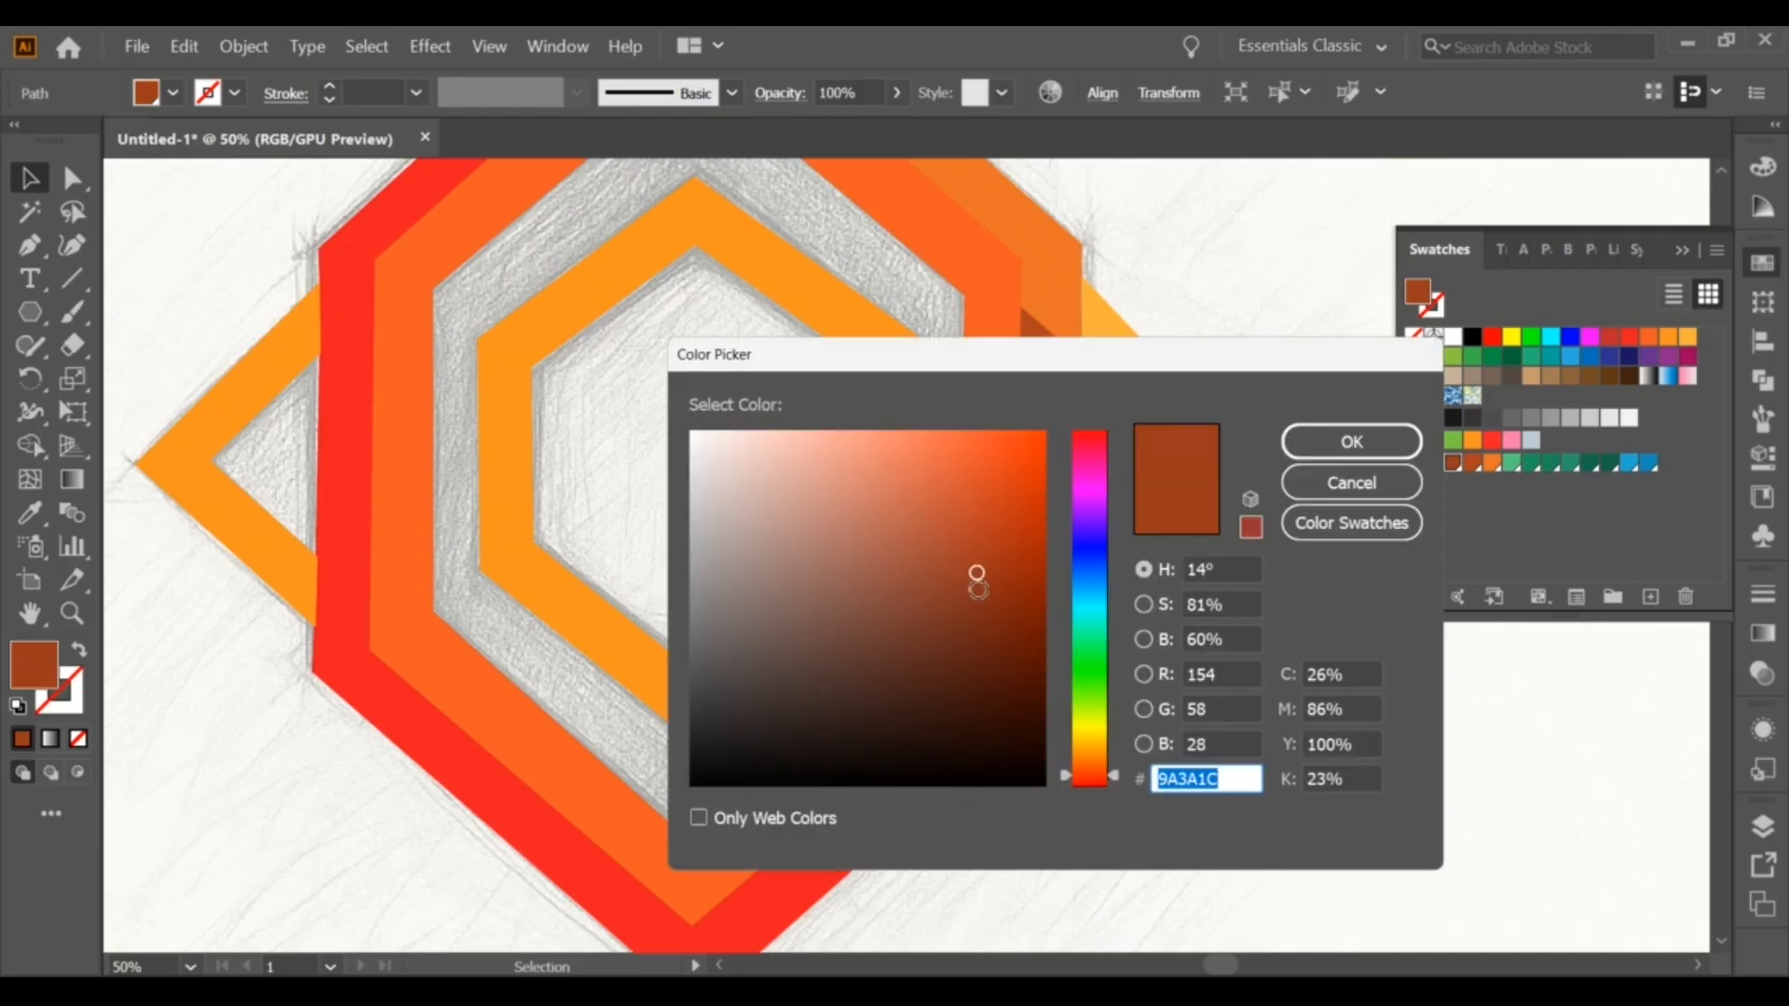
left_click(1332, 447)
left_click(1292, 529)
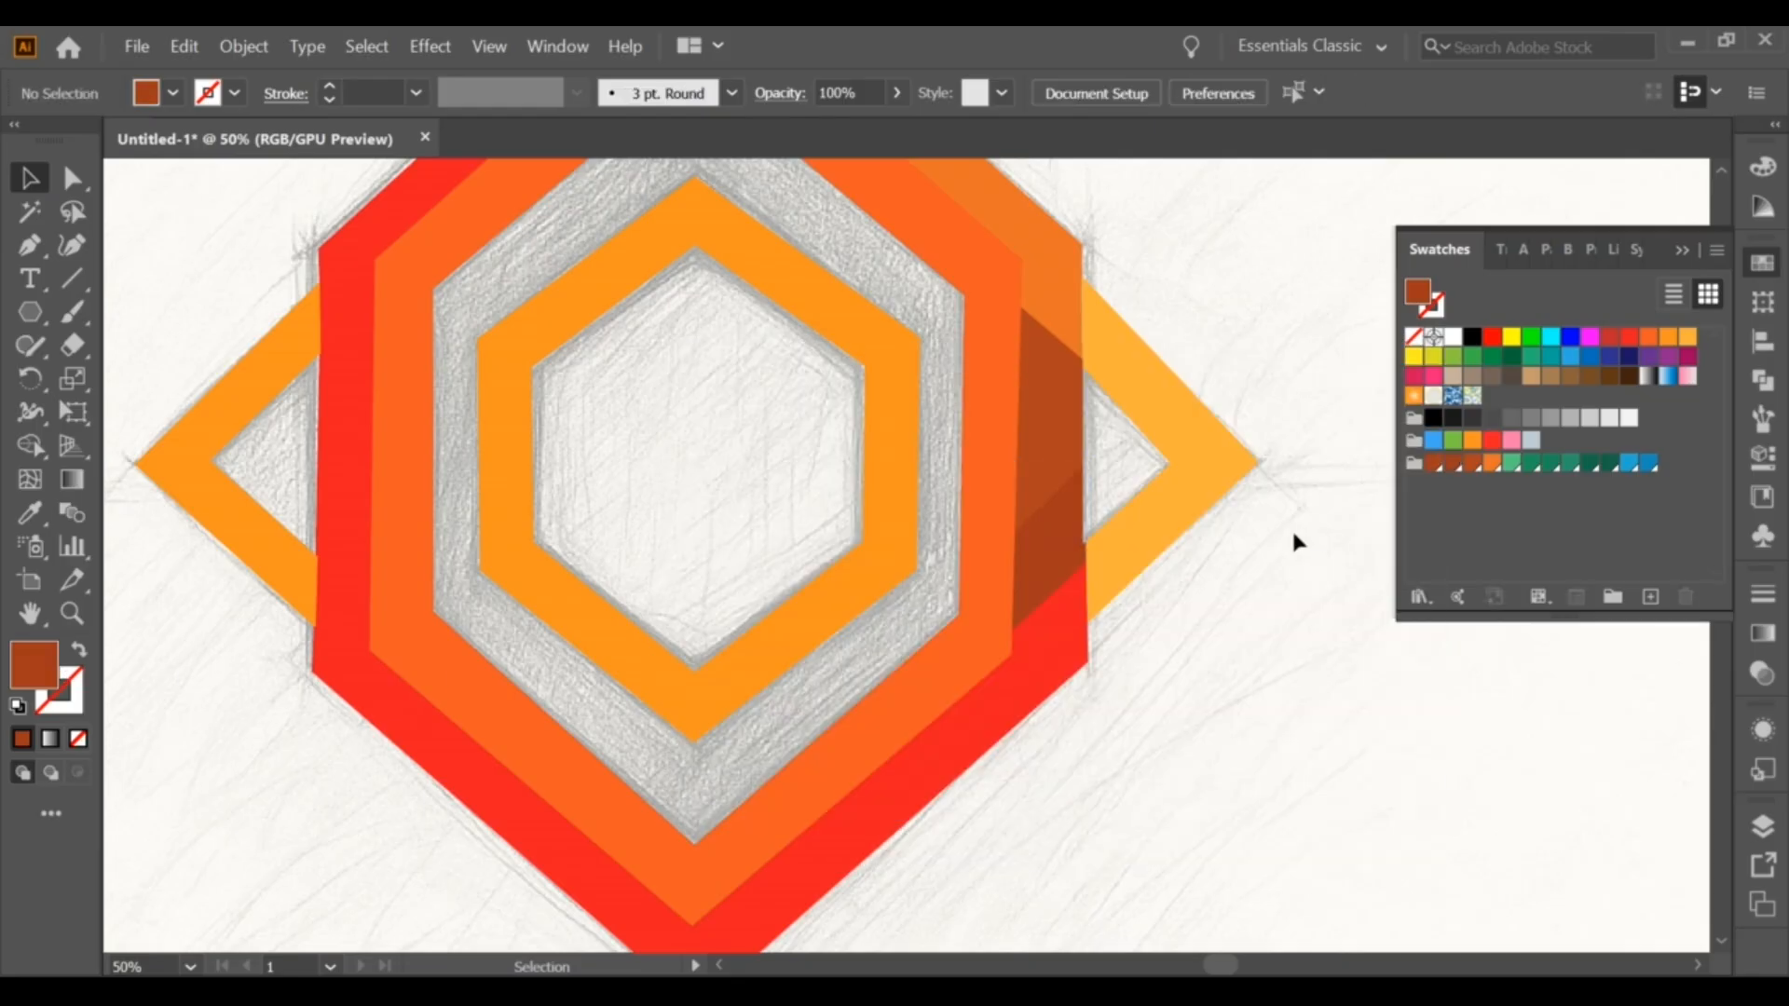
left_click(1042, 569)
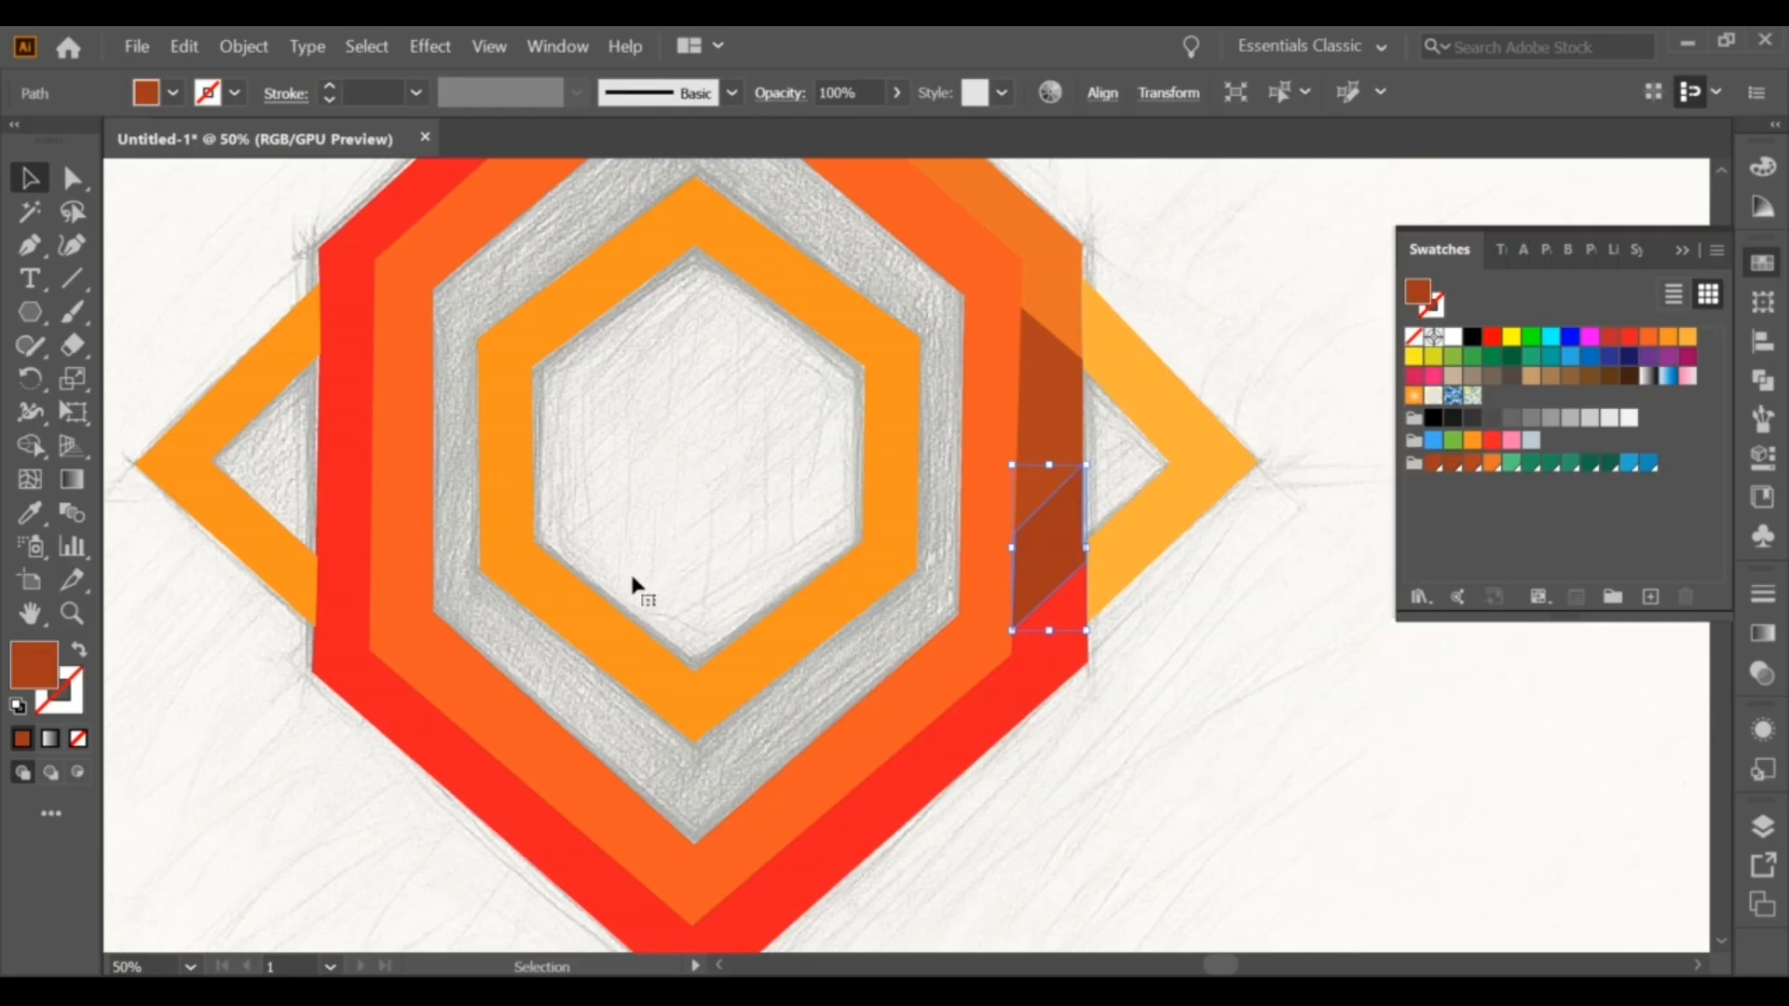
double_click(34, 664)
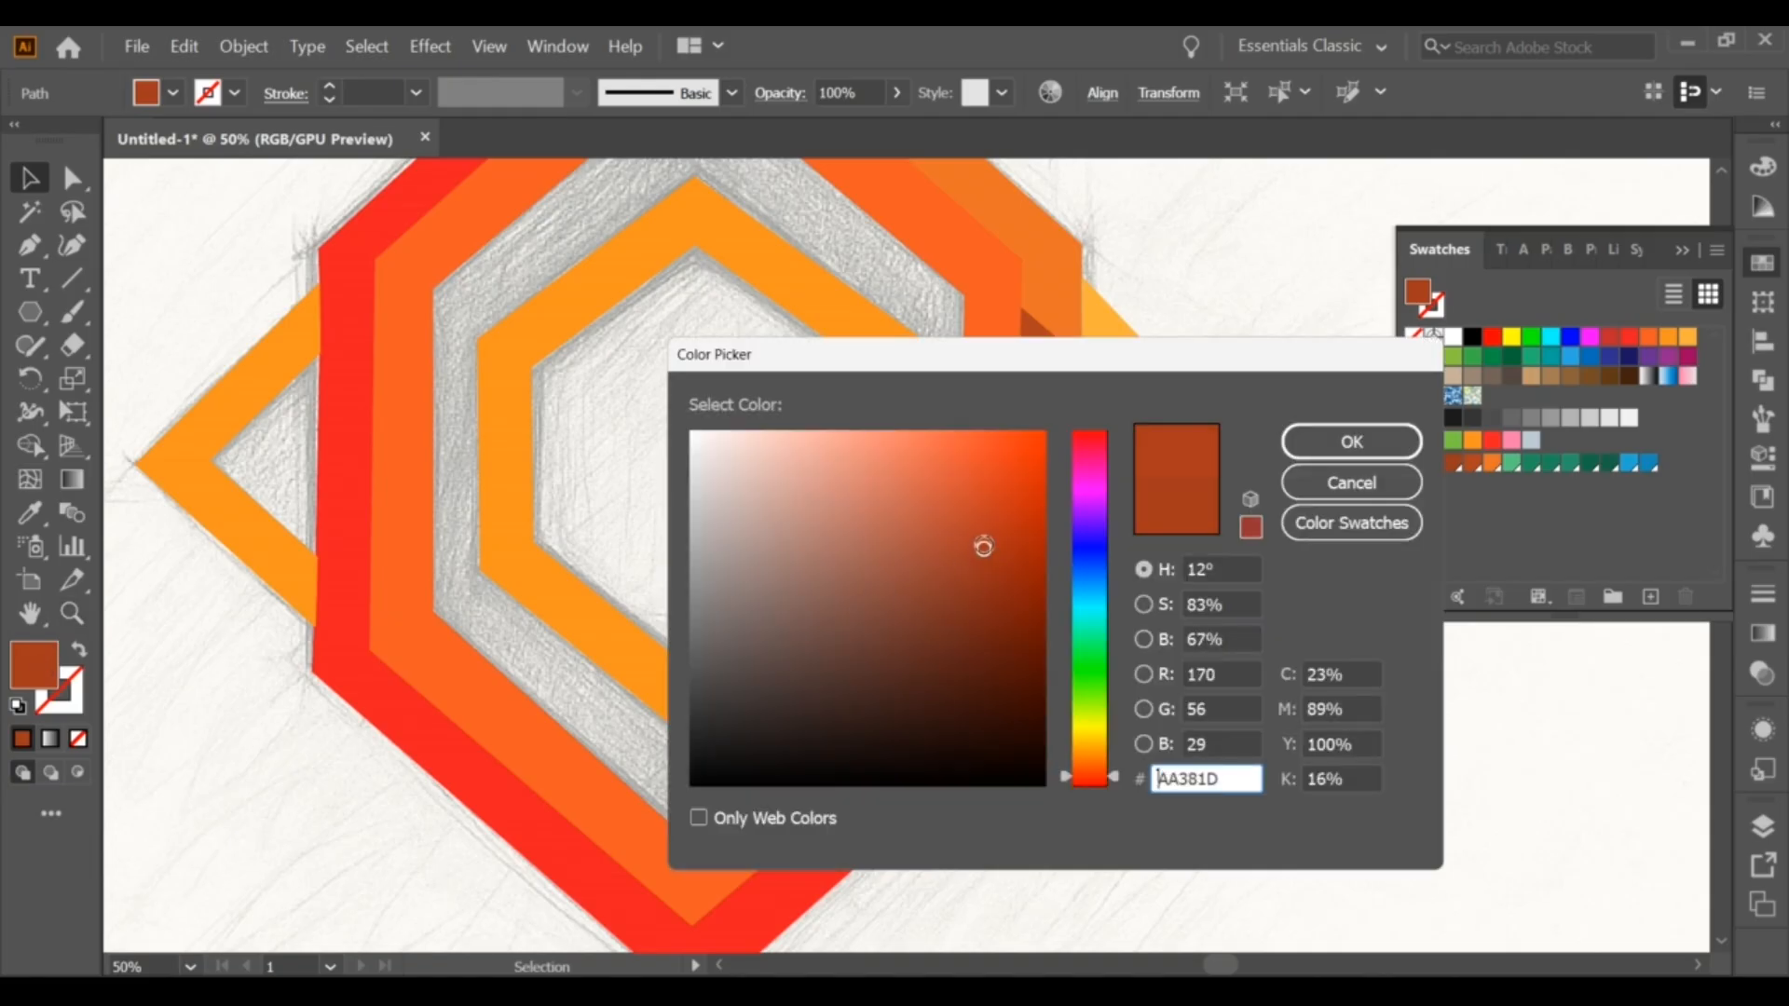
left_click(1304, 443)
left_click(1235, 585)
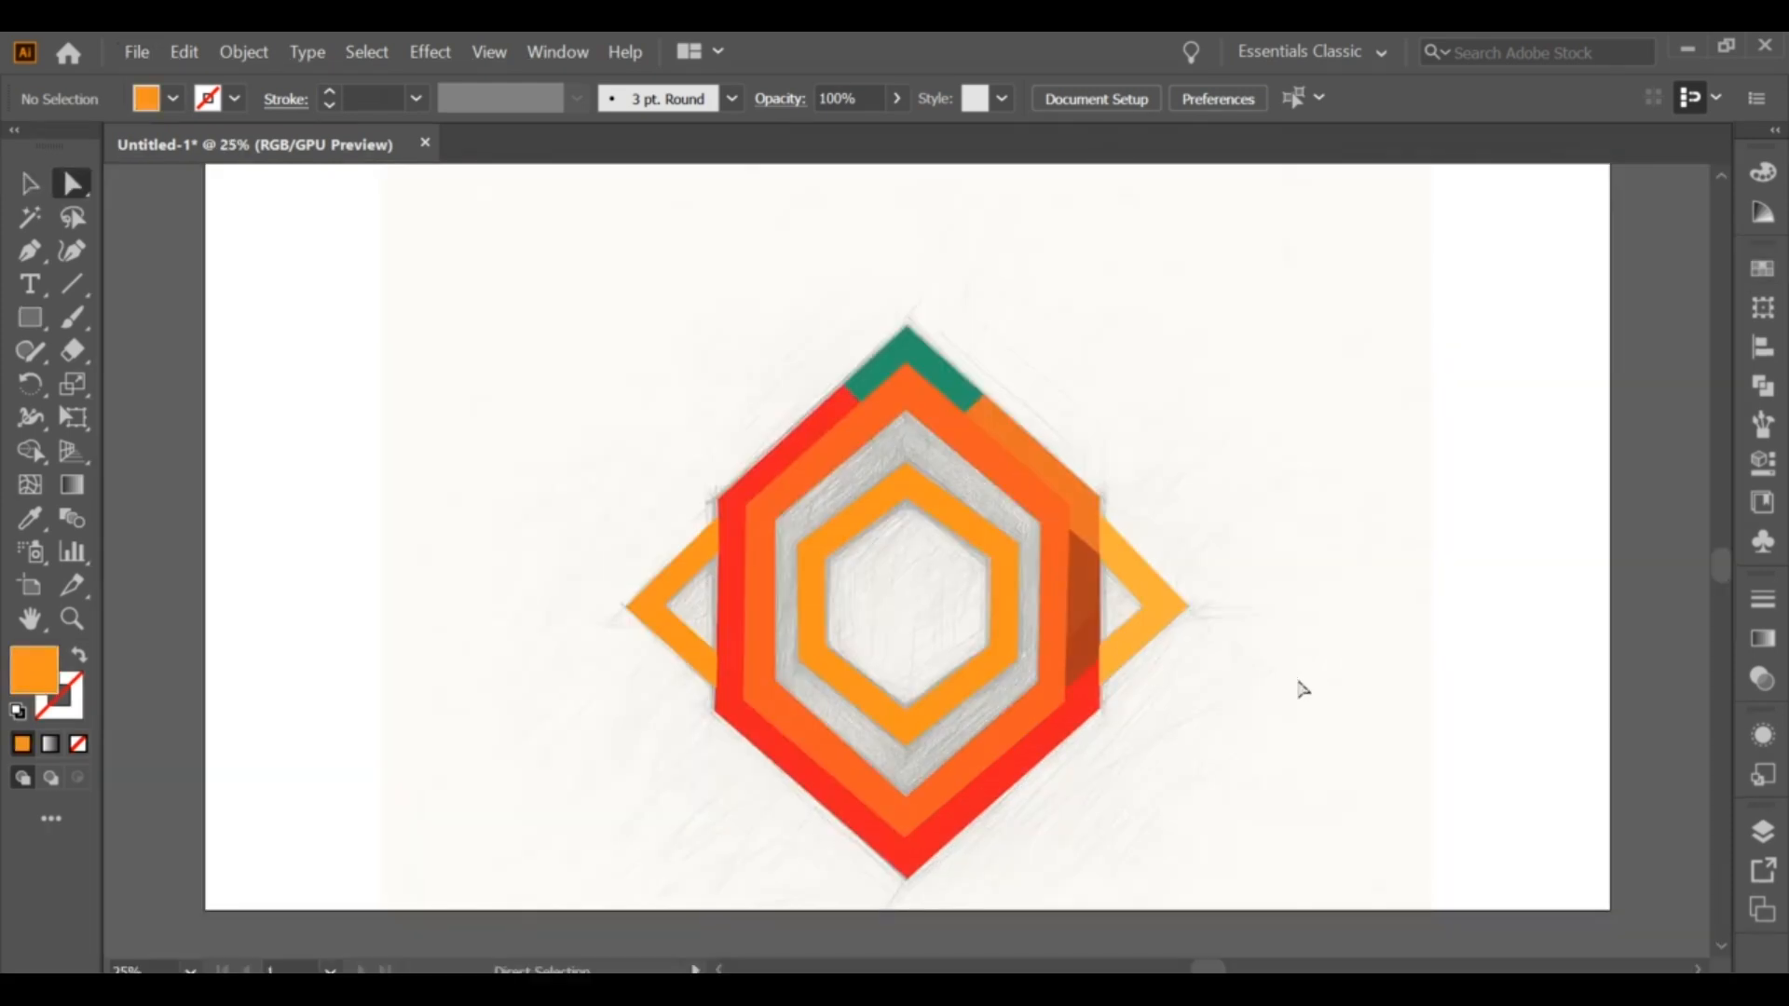
Step: Shift the lower dark section's fill to a hue of 19° and make it a more saturated burnt orange
left_click_drag(952, 707, 958, 640)
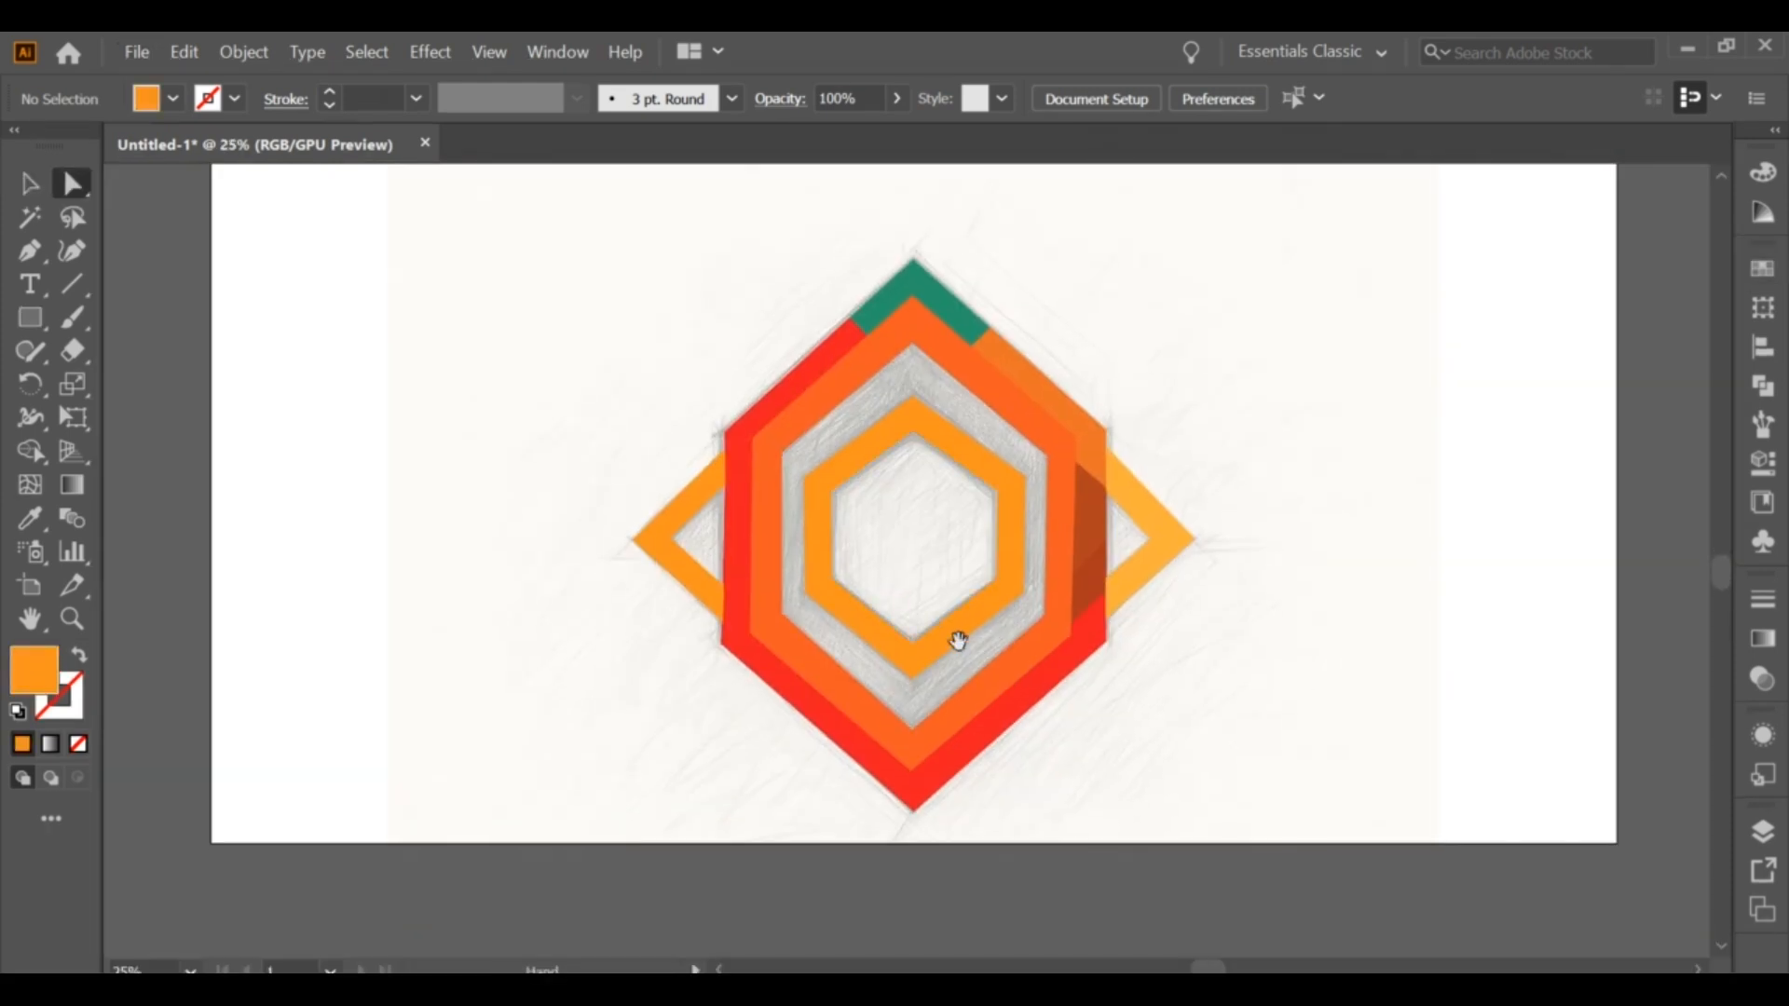
key("v")
left_click(1100, 580)
double_click(39, 668)
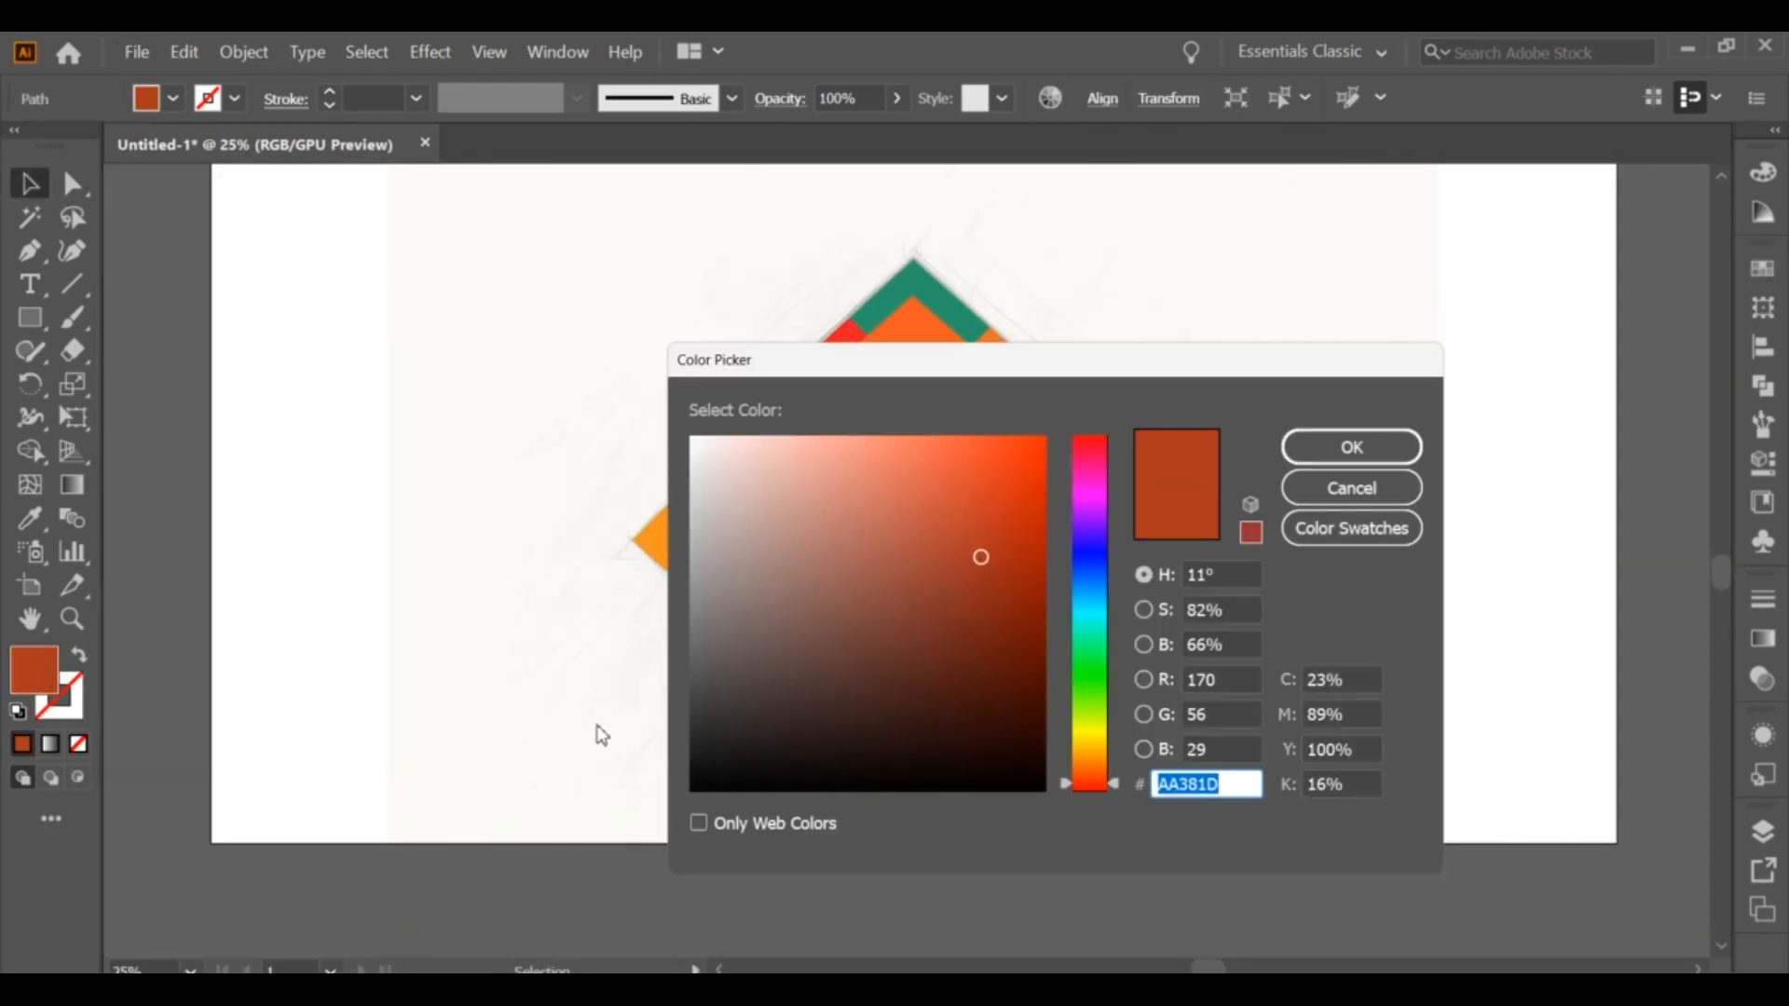
left_click_drag(1088, 781, 1089, 772)
left_click(1351, 450)
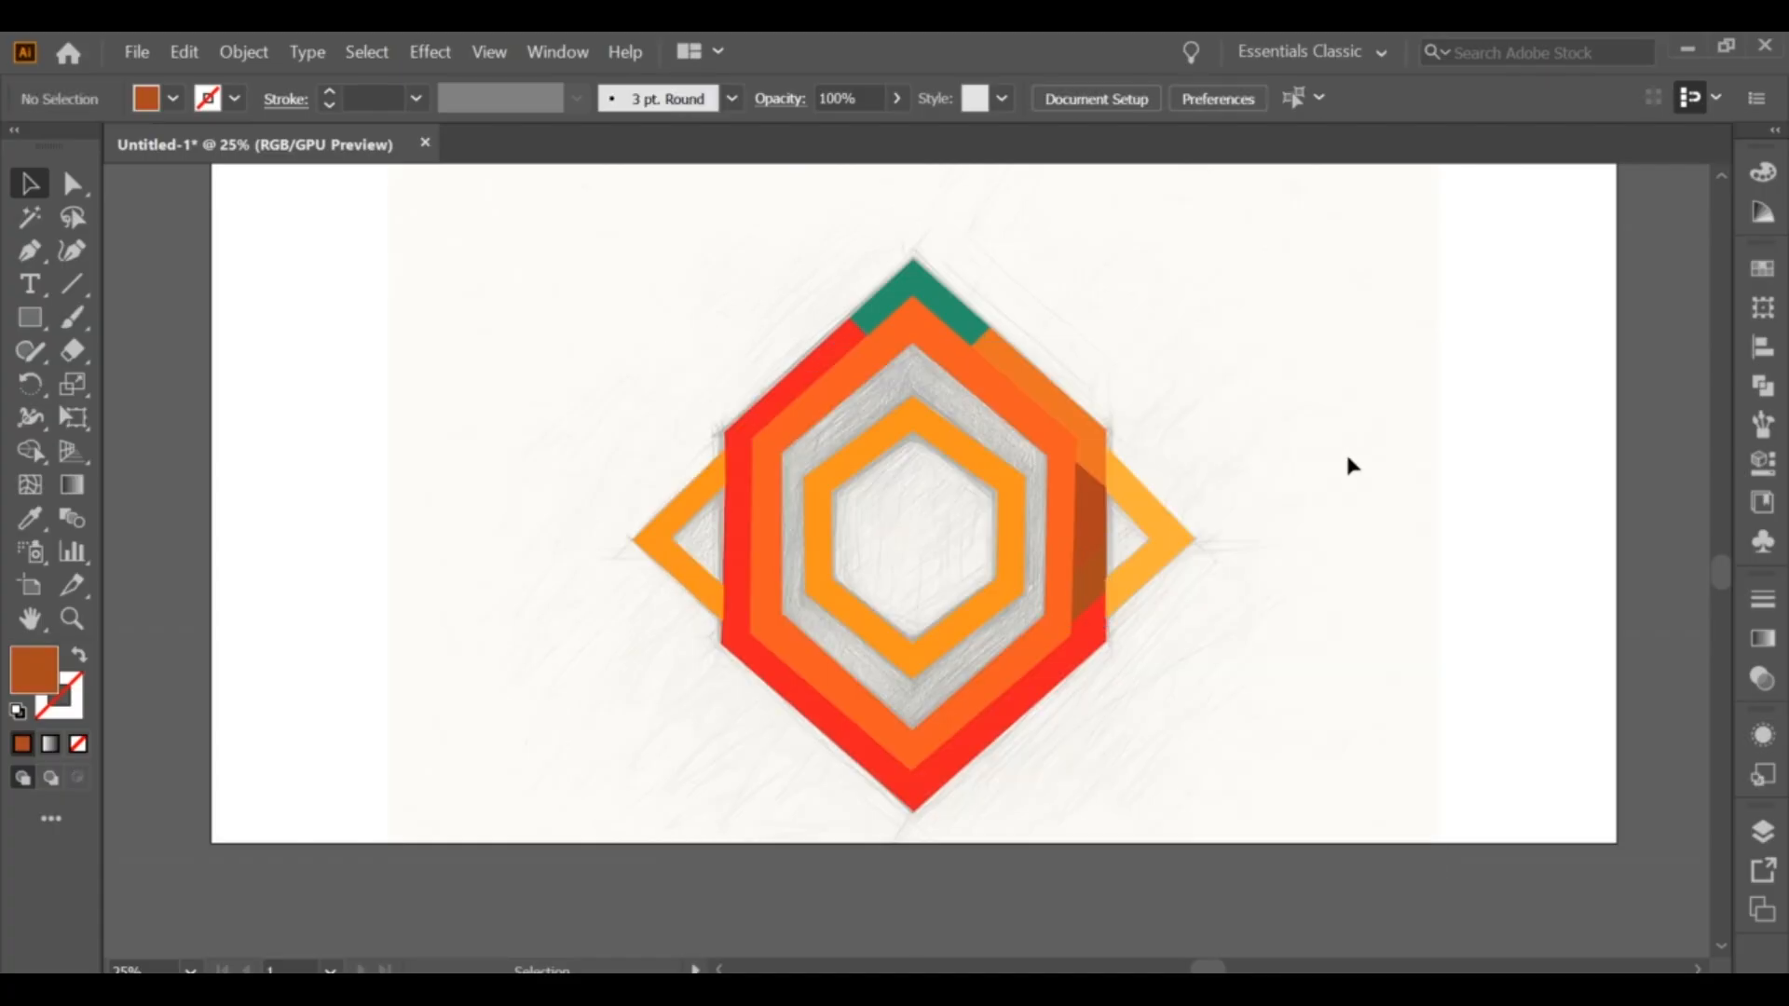
left_click(1086, 597)
double_click(33, 669)
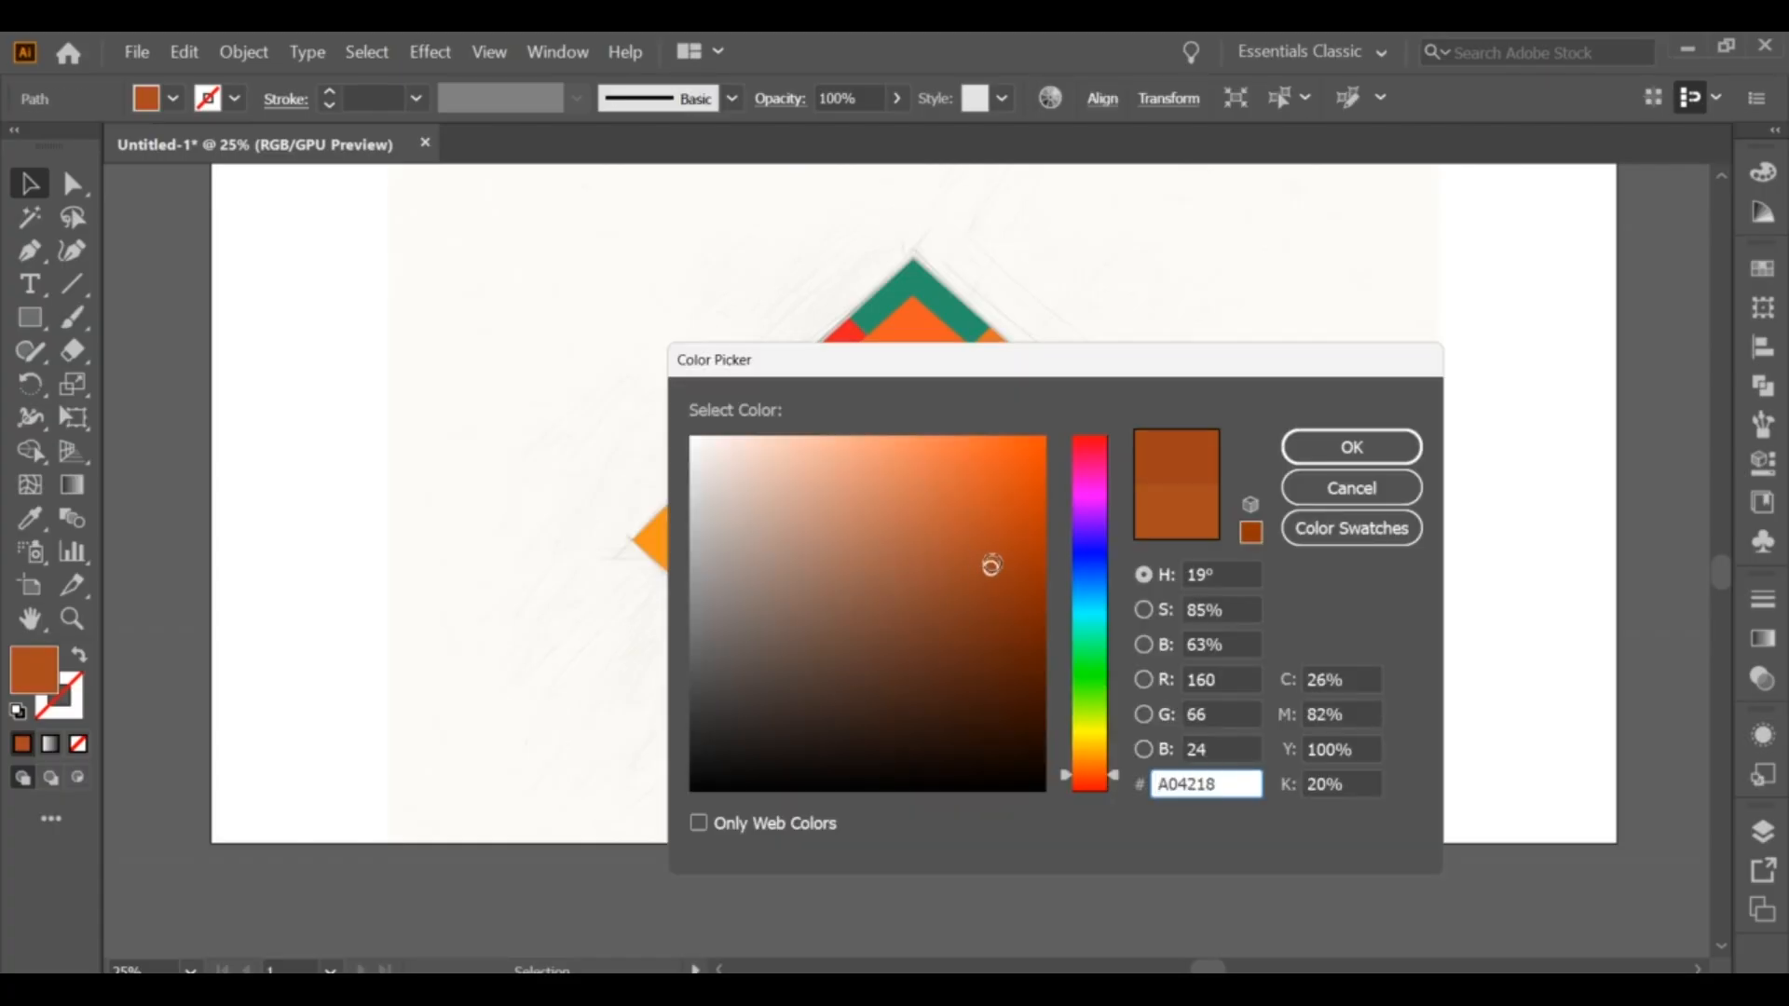
left_click(1017, 561)
left_click(1351, 447)
left_click(1384, 435)
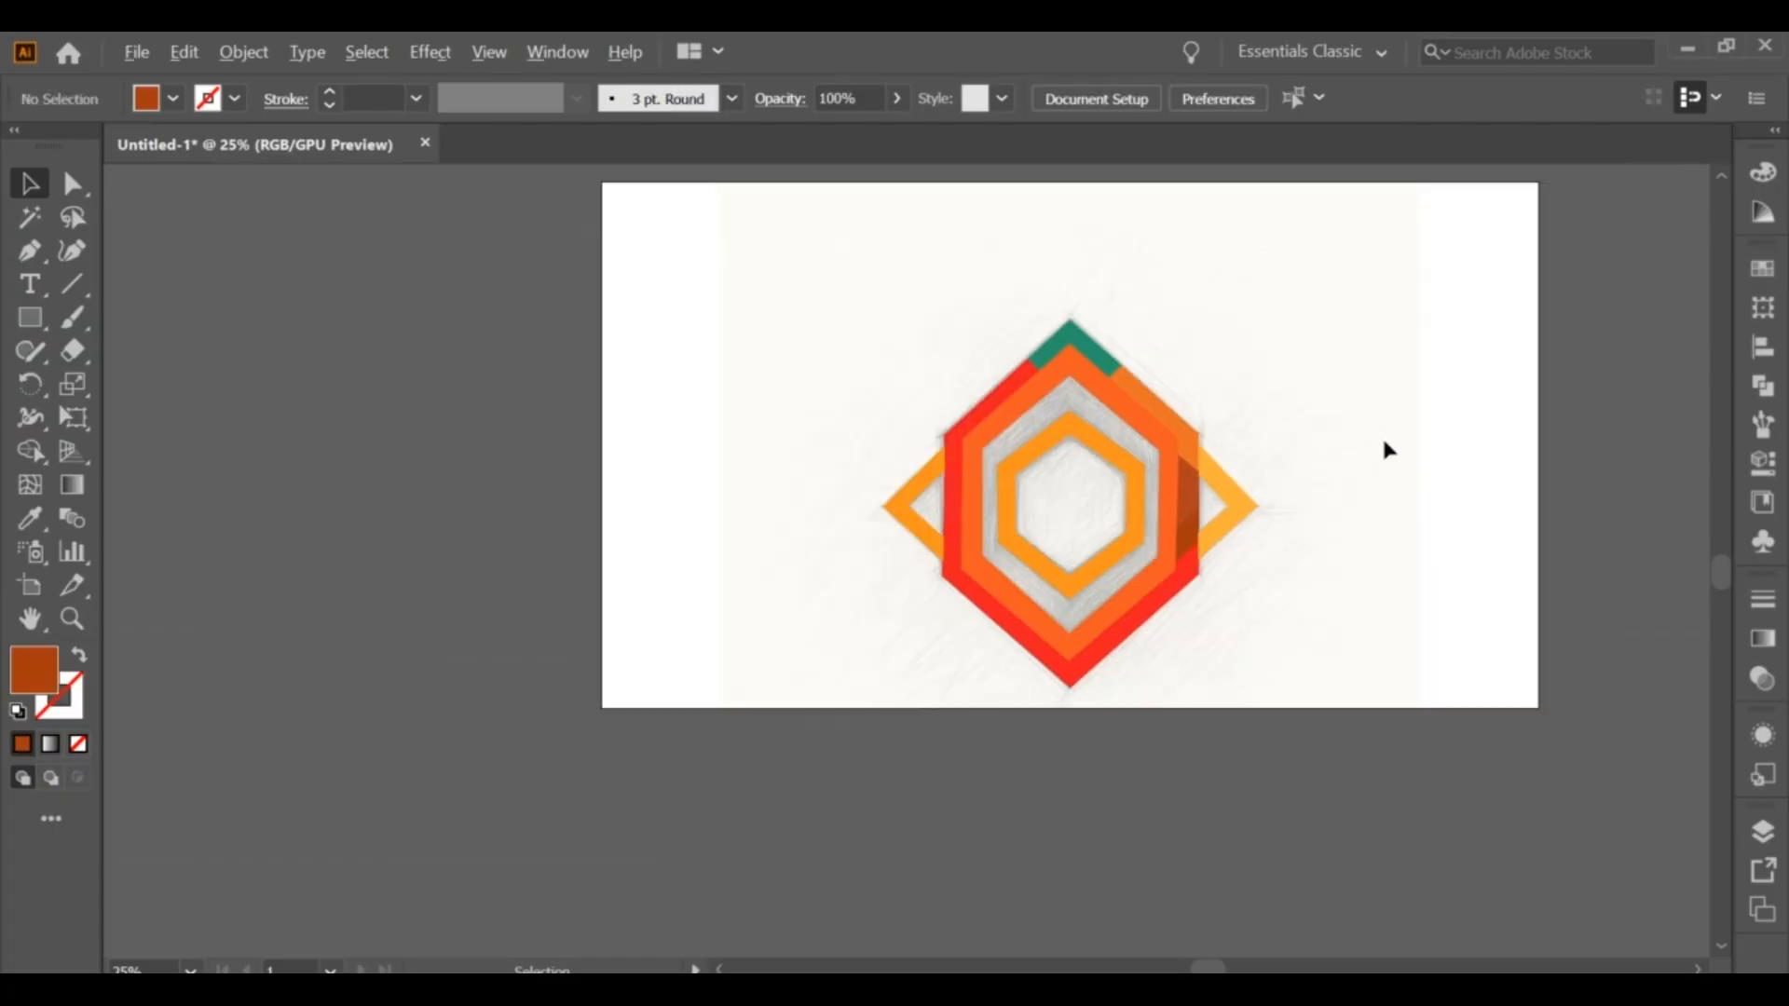
Step: Draw a short vertical line across the red ring's lower-right edge near its bottom corner with the Pen tool
scroll(1129, 643, "down", 1)
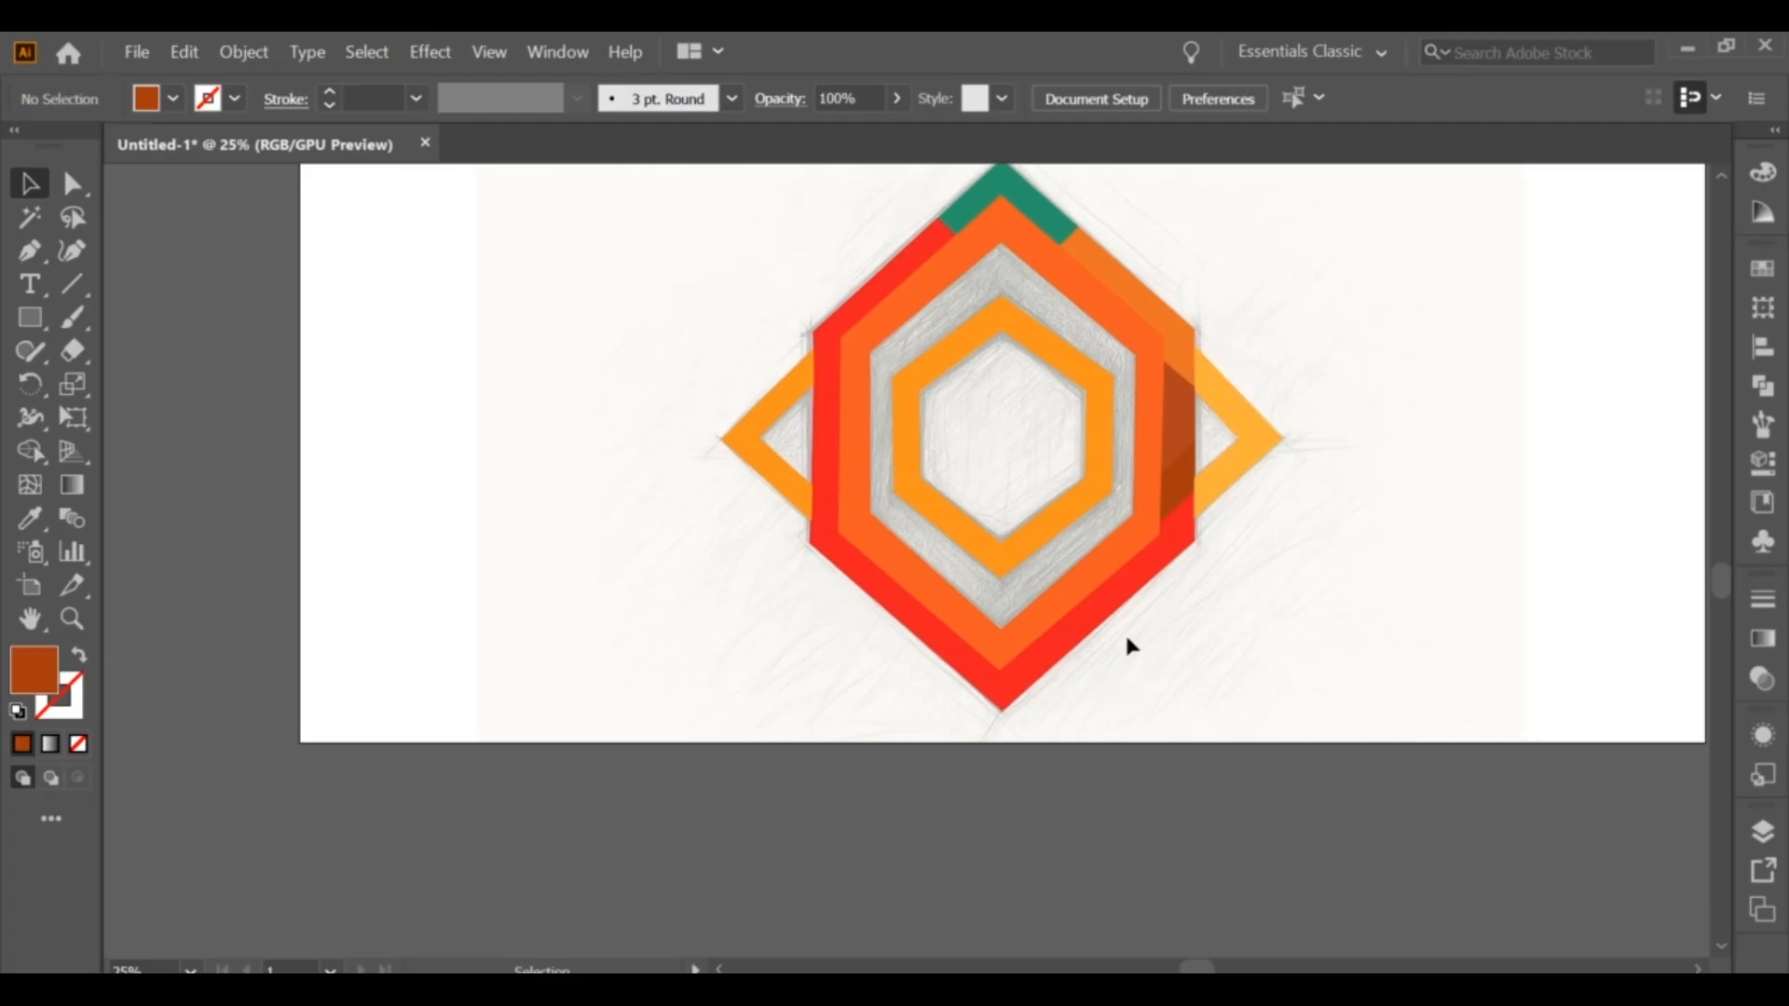
left_click(31, 254)
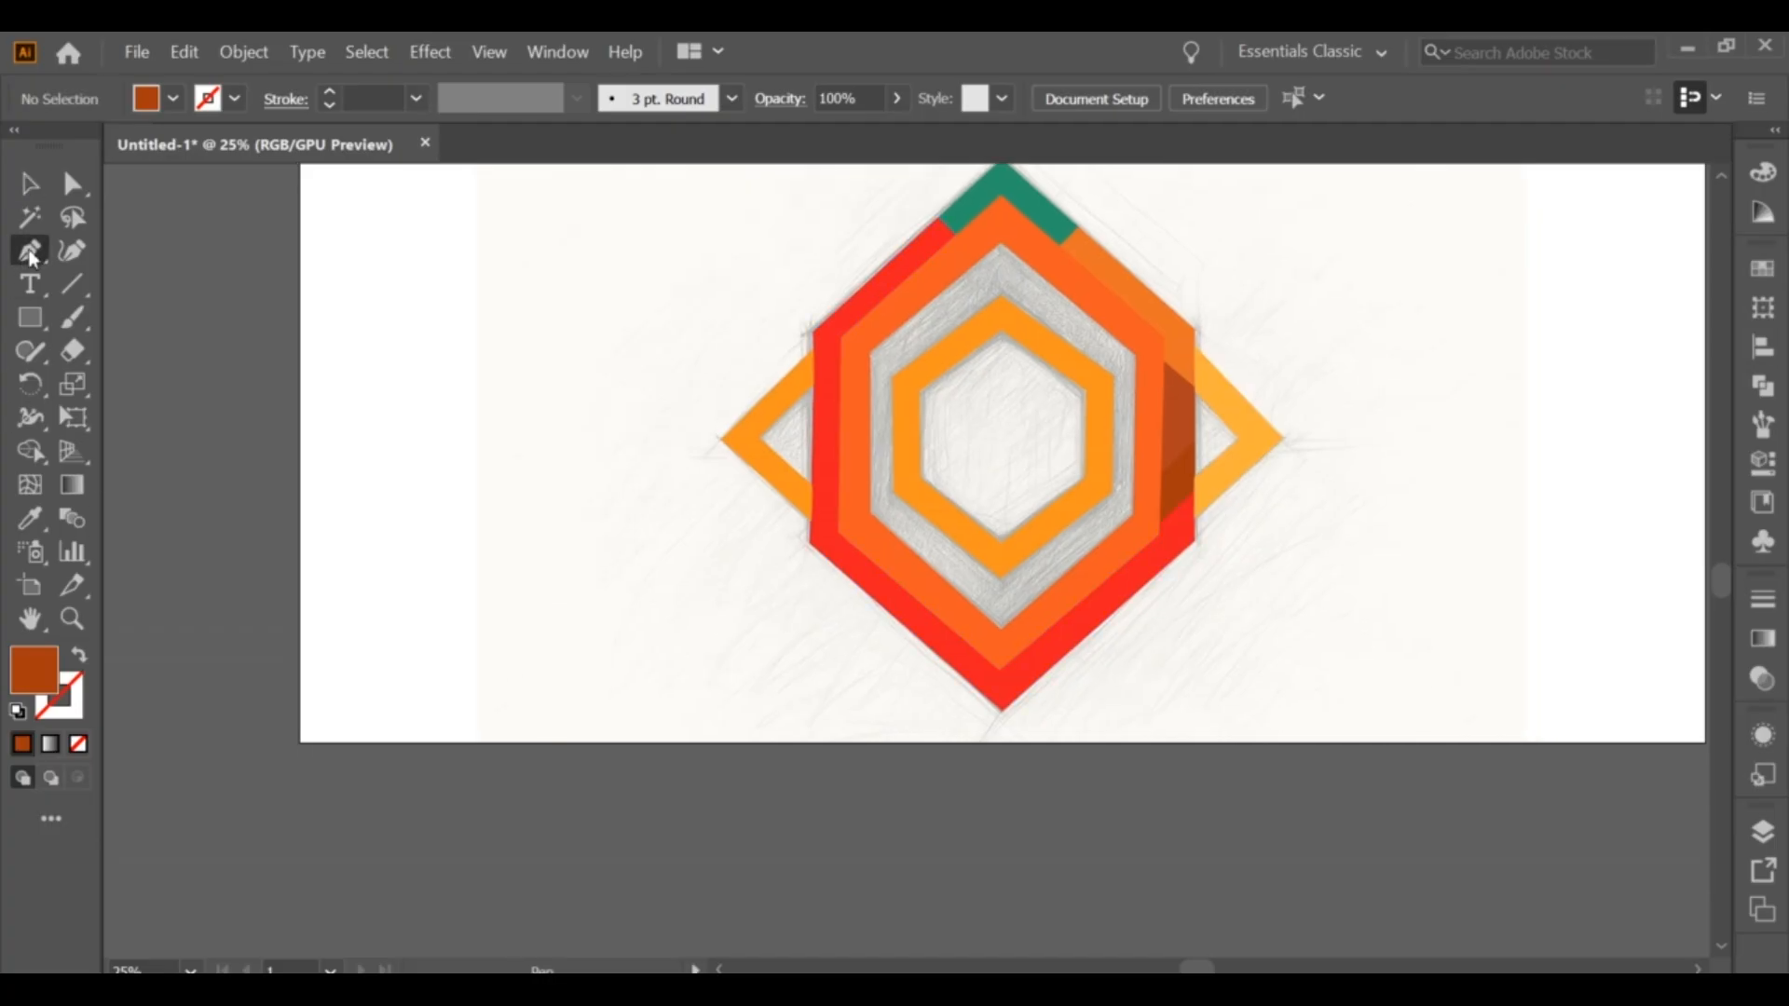
left_click(1053, 622)
key("ctrl+z")
left_click(1060, 618)
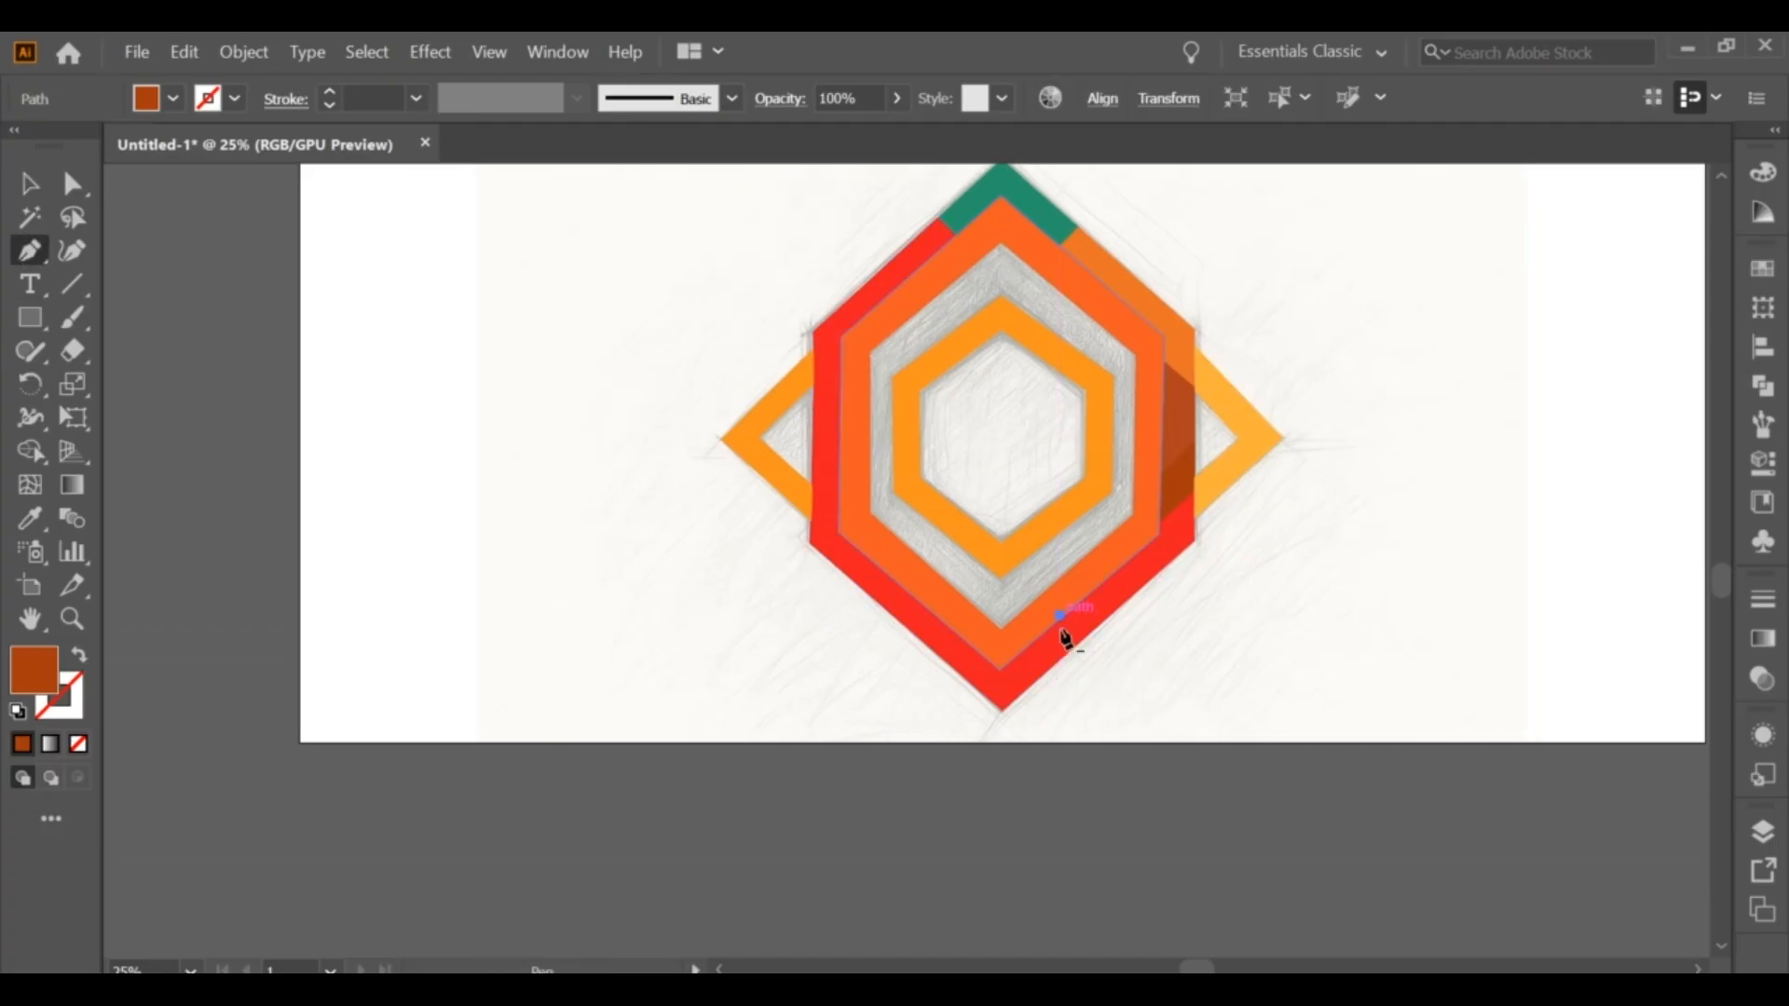
left_click(1060, 671)
left_click(31, 184)
left_click(1342, 555)
Step: Fill the ring's lower-right section above the short vertical line with the light green swatch using Shape Builder
left_click_drag(1342, 555, 616, 651)
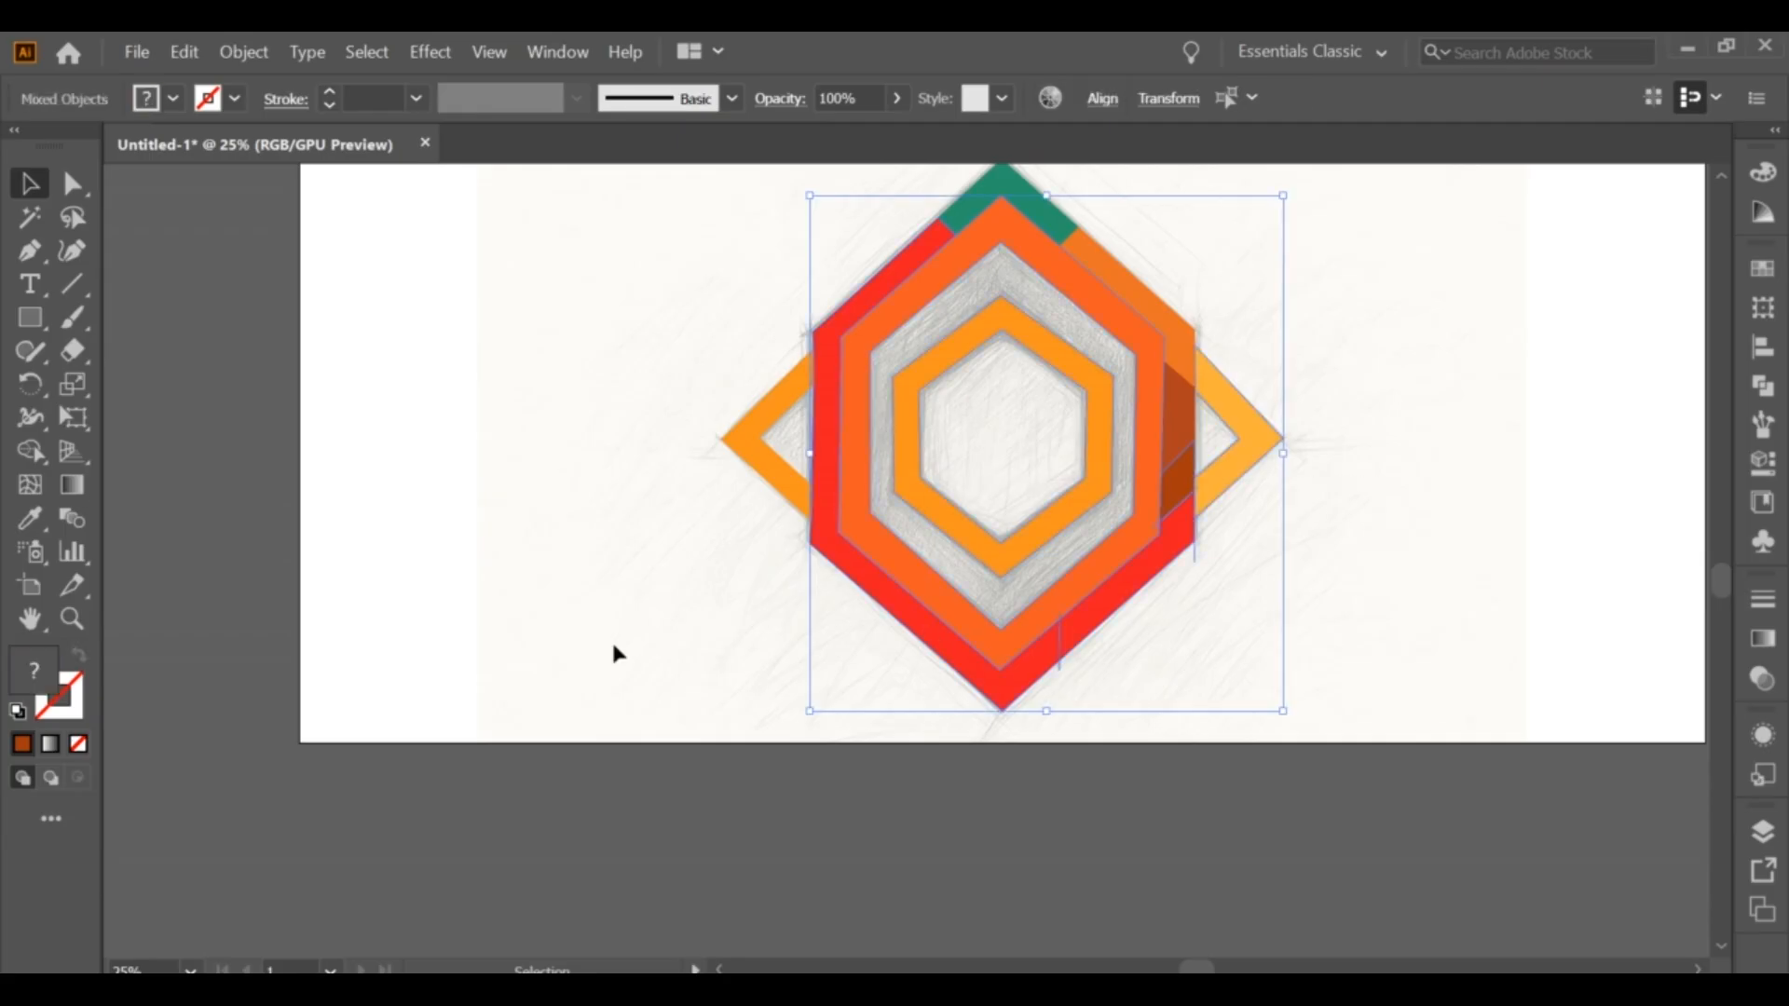
key("shift+m")
left_click(1764, 386)
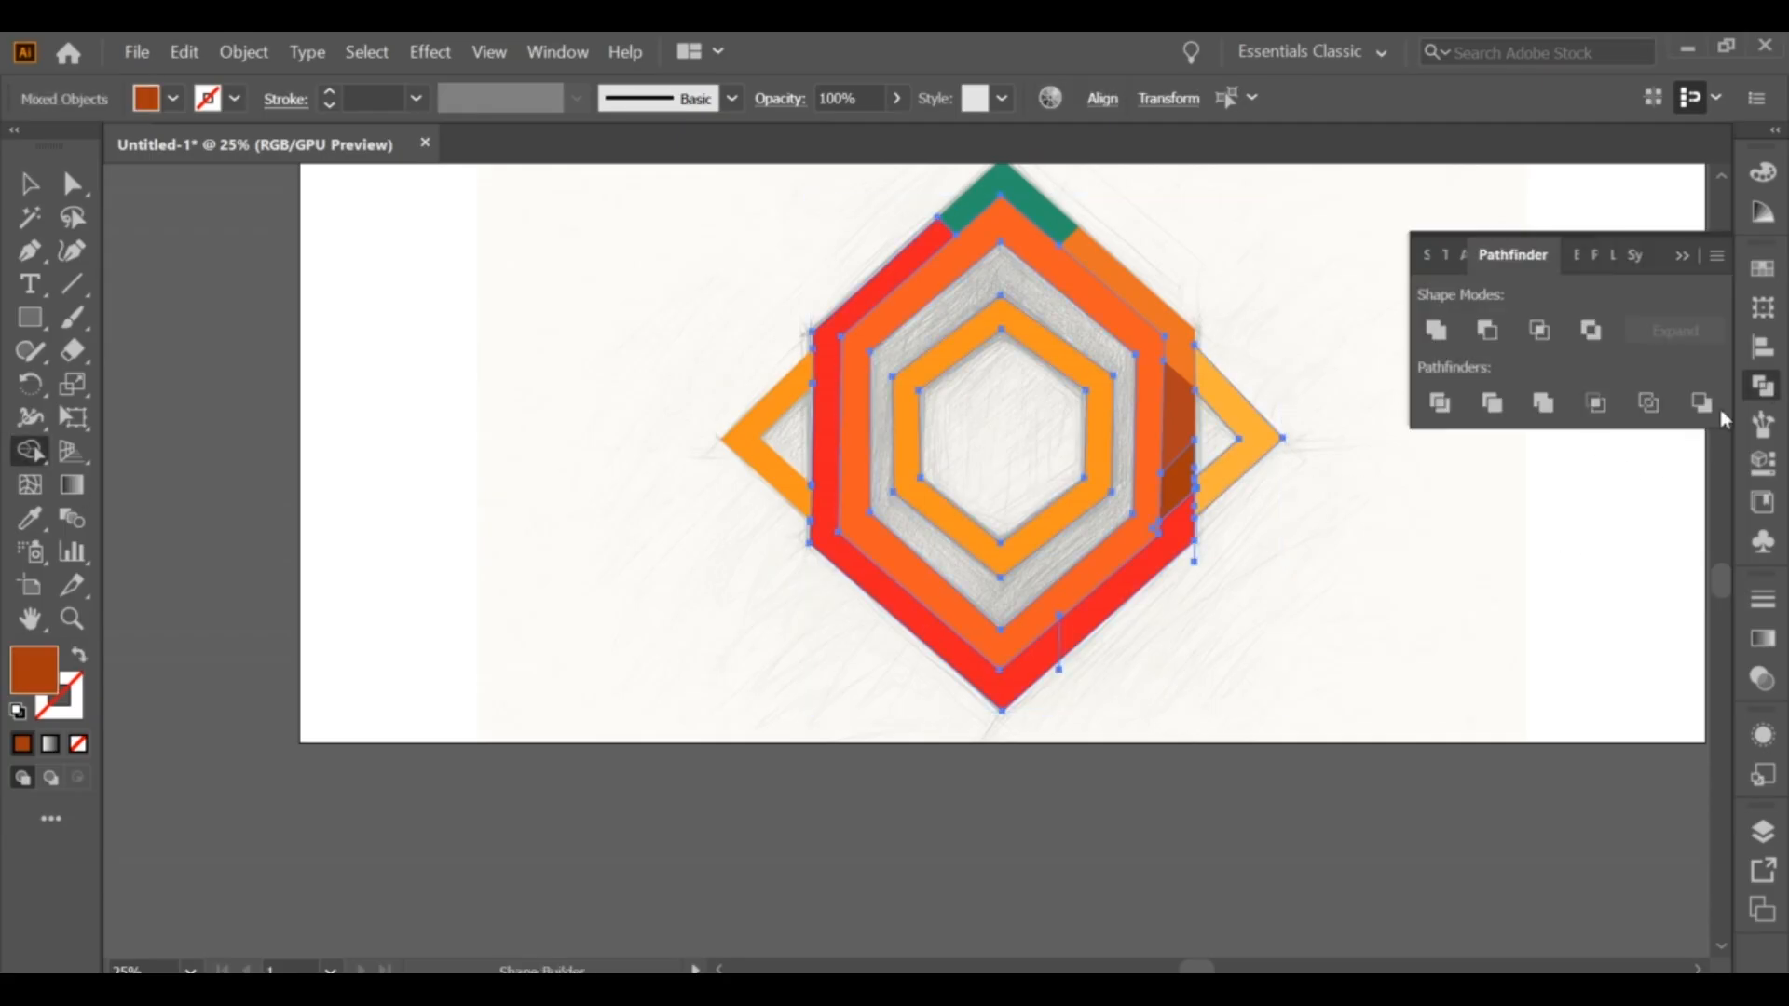
left_click(1764, 268)
left_click(1512, 467)
left_click(1134, 582)
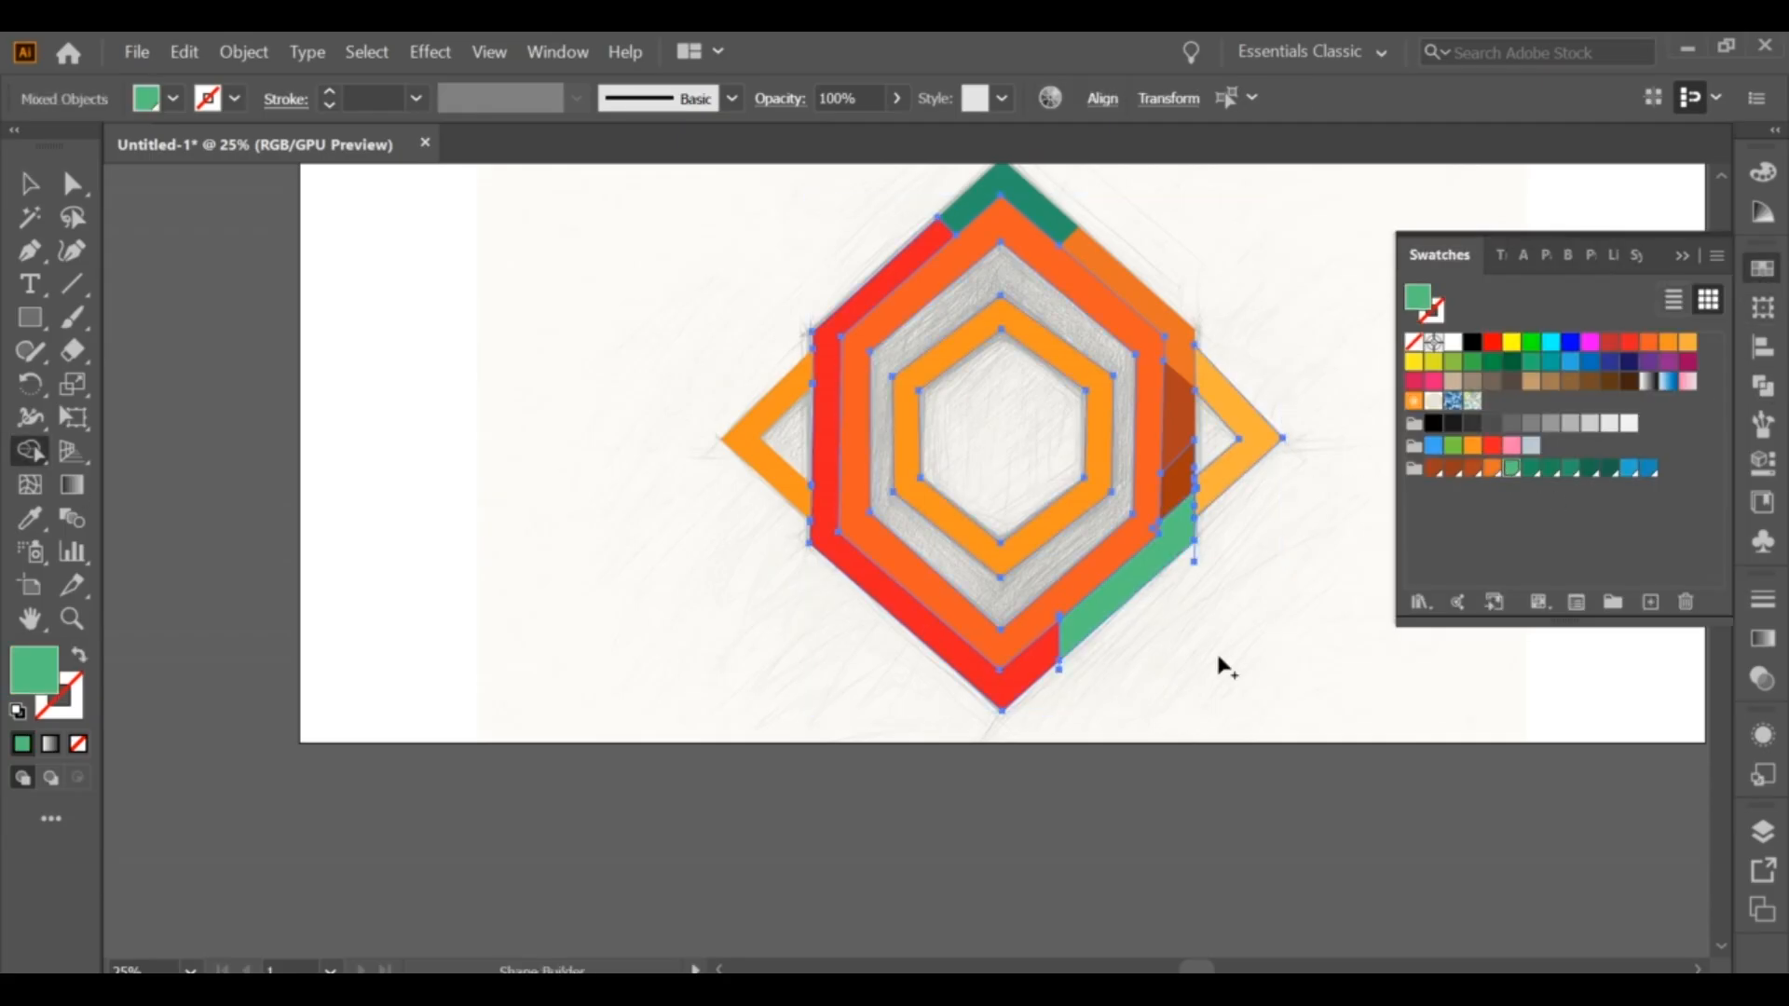
key("v")
left_click(453, 455)
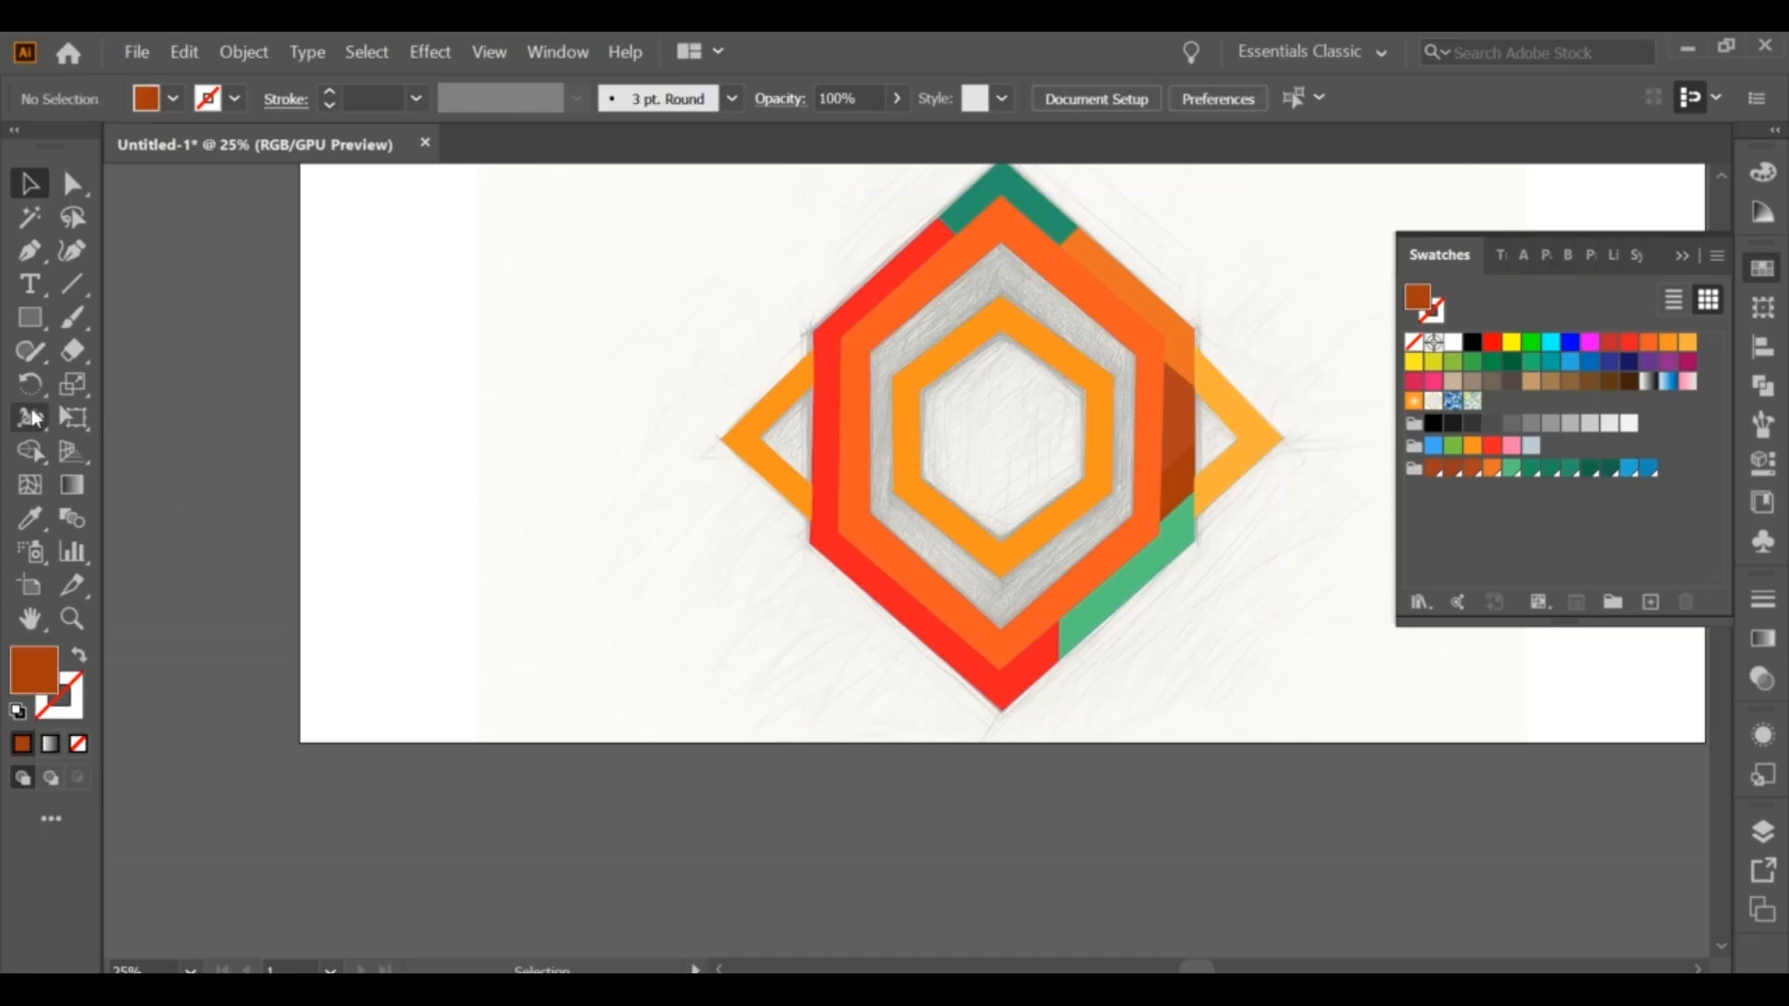
Step: Draw a short diagonal line across the ring's lower-left edge near the bottom corner and fill the bottom section dark green with Shape Builder
left_click(936, 620)
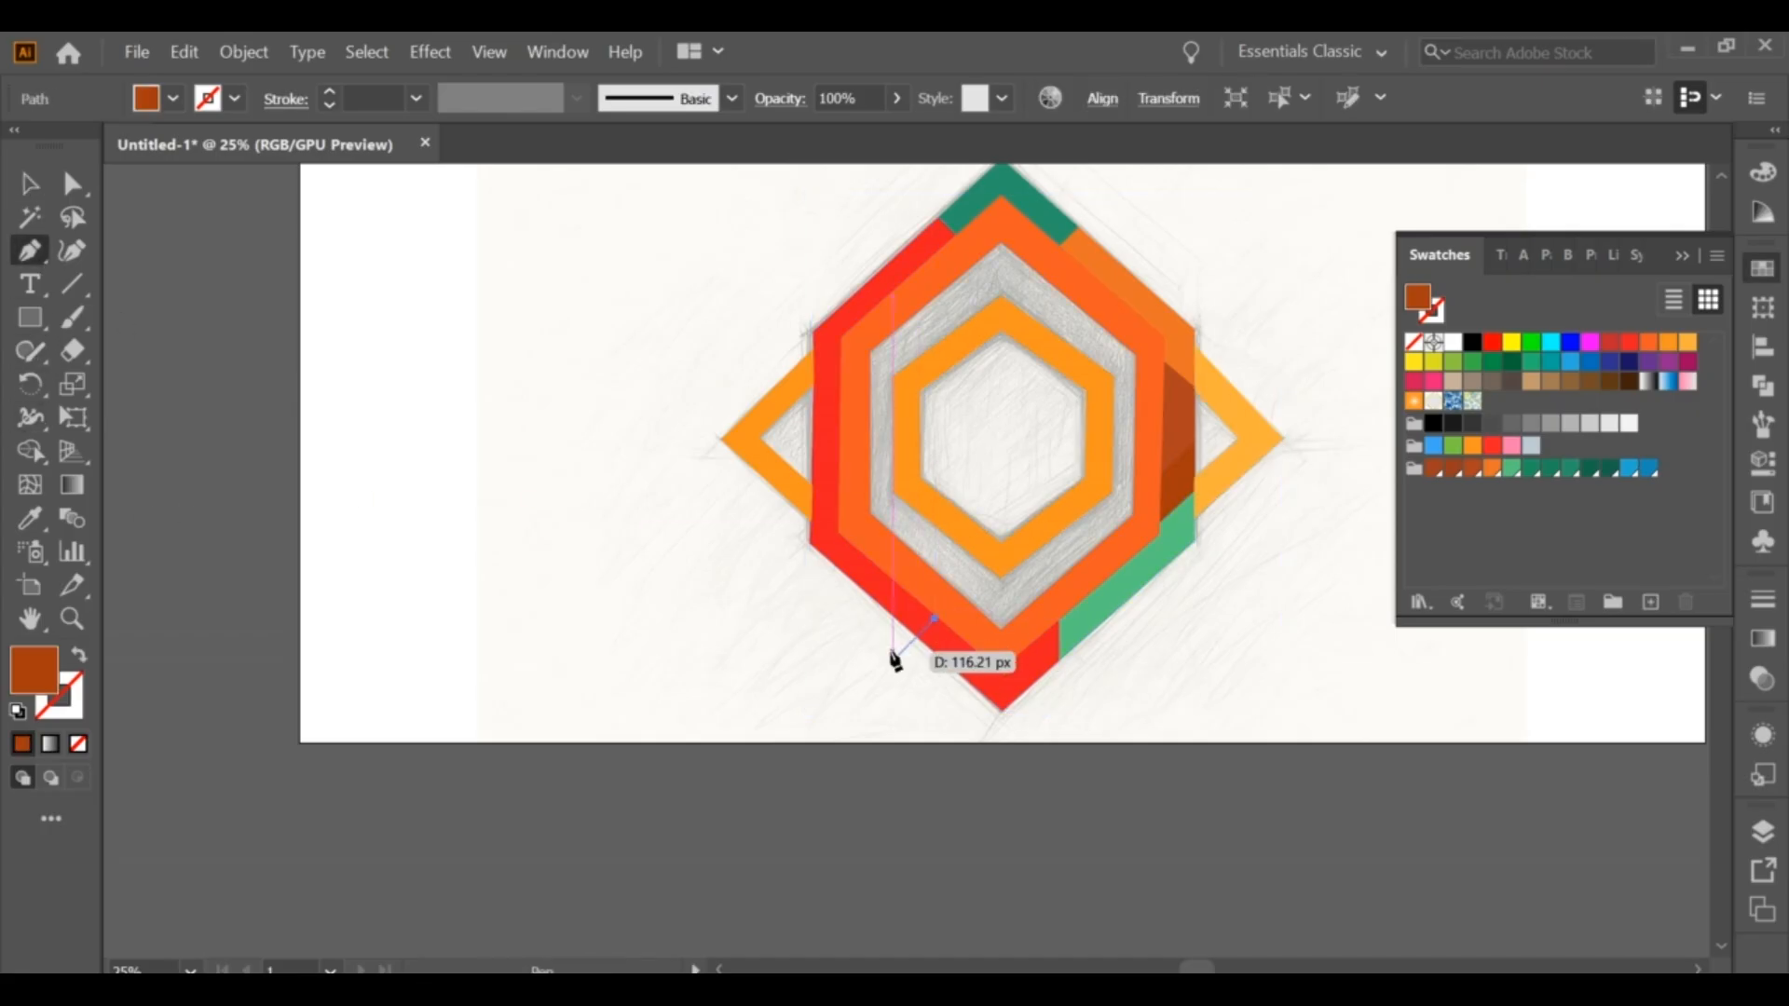
left_click(899, 656)
left_click(30, 184)
left_click_drag(557, 487, 1118, 687)
left_click(876, 653)
left_click(898, 656)
scroll(926, 643, "up", 3)
scroll(798, 566, "down", 2)
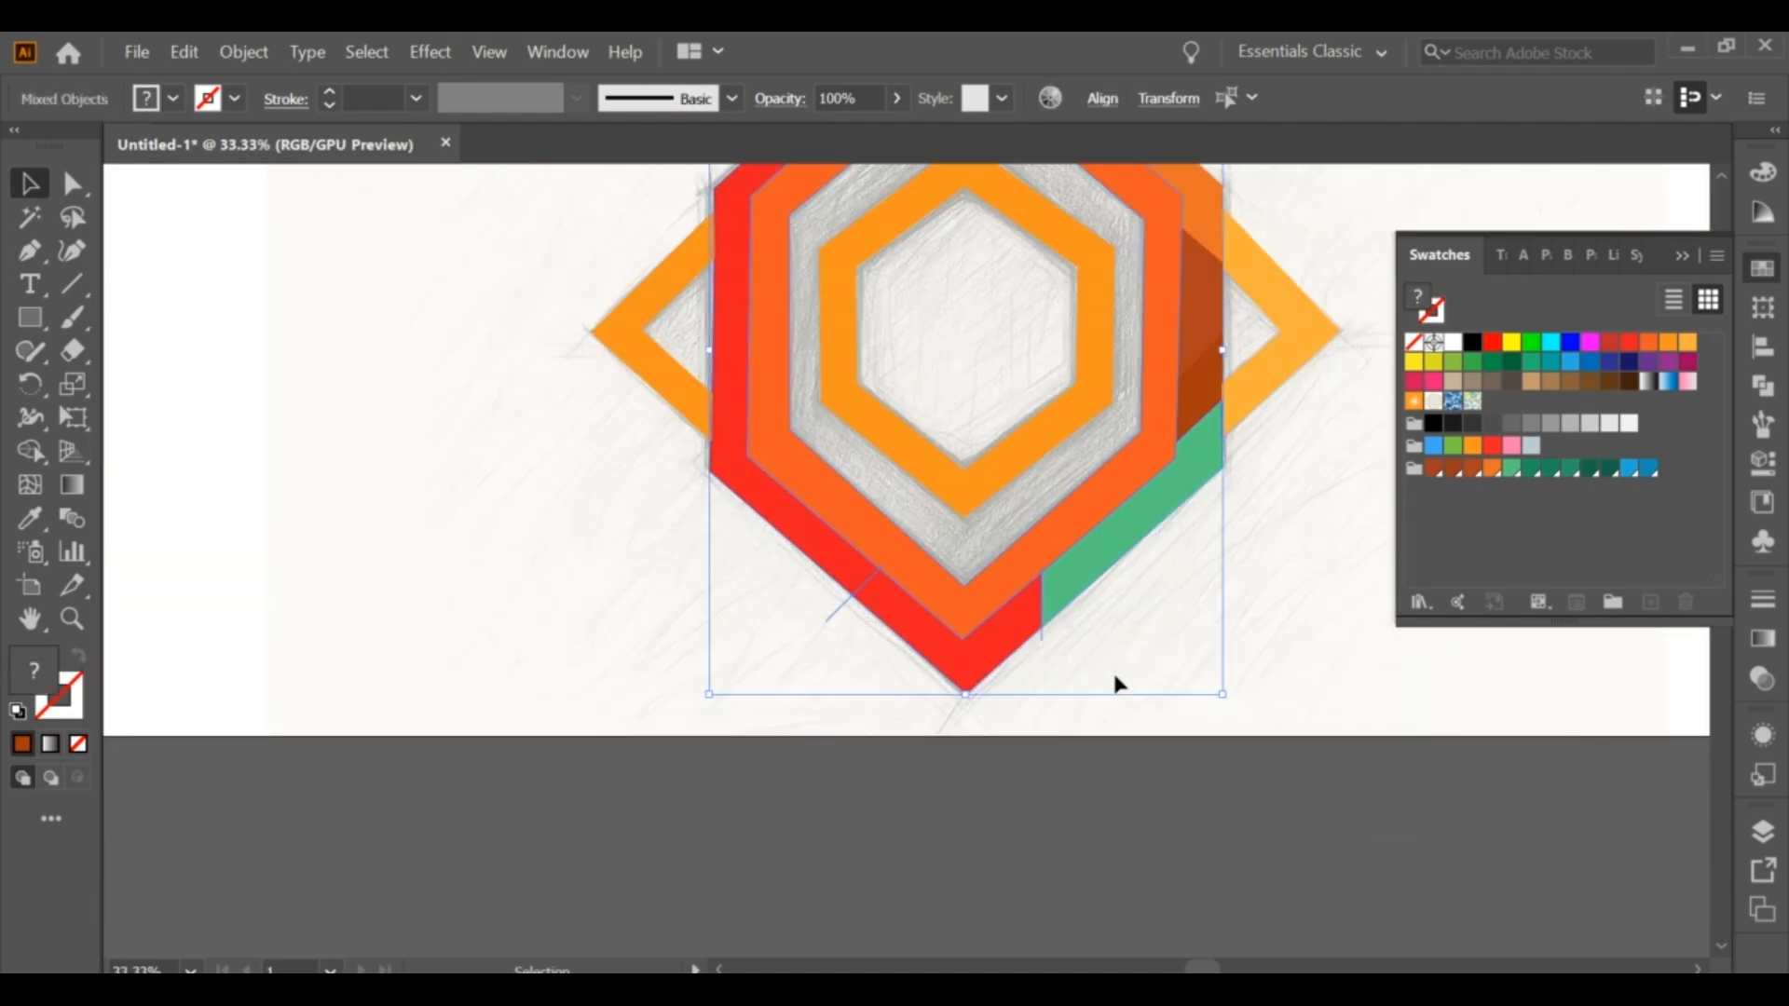
key("shift+m")
left_click(1551, 468)
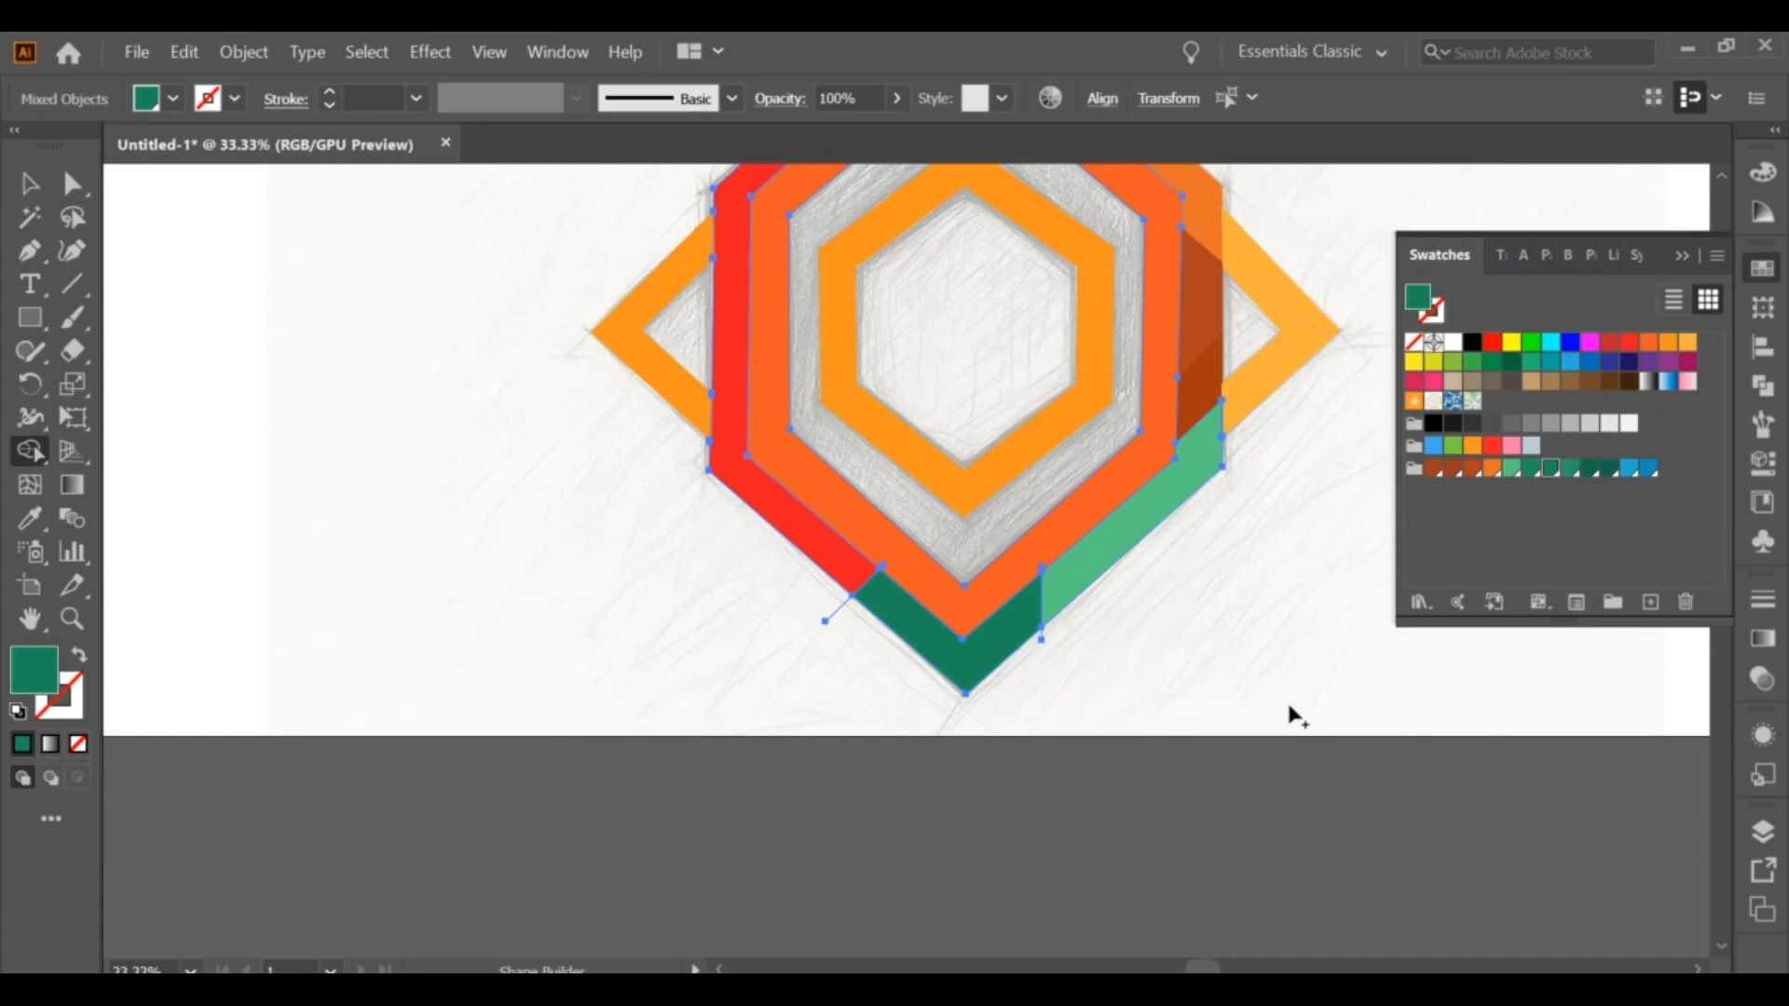
key("v")
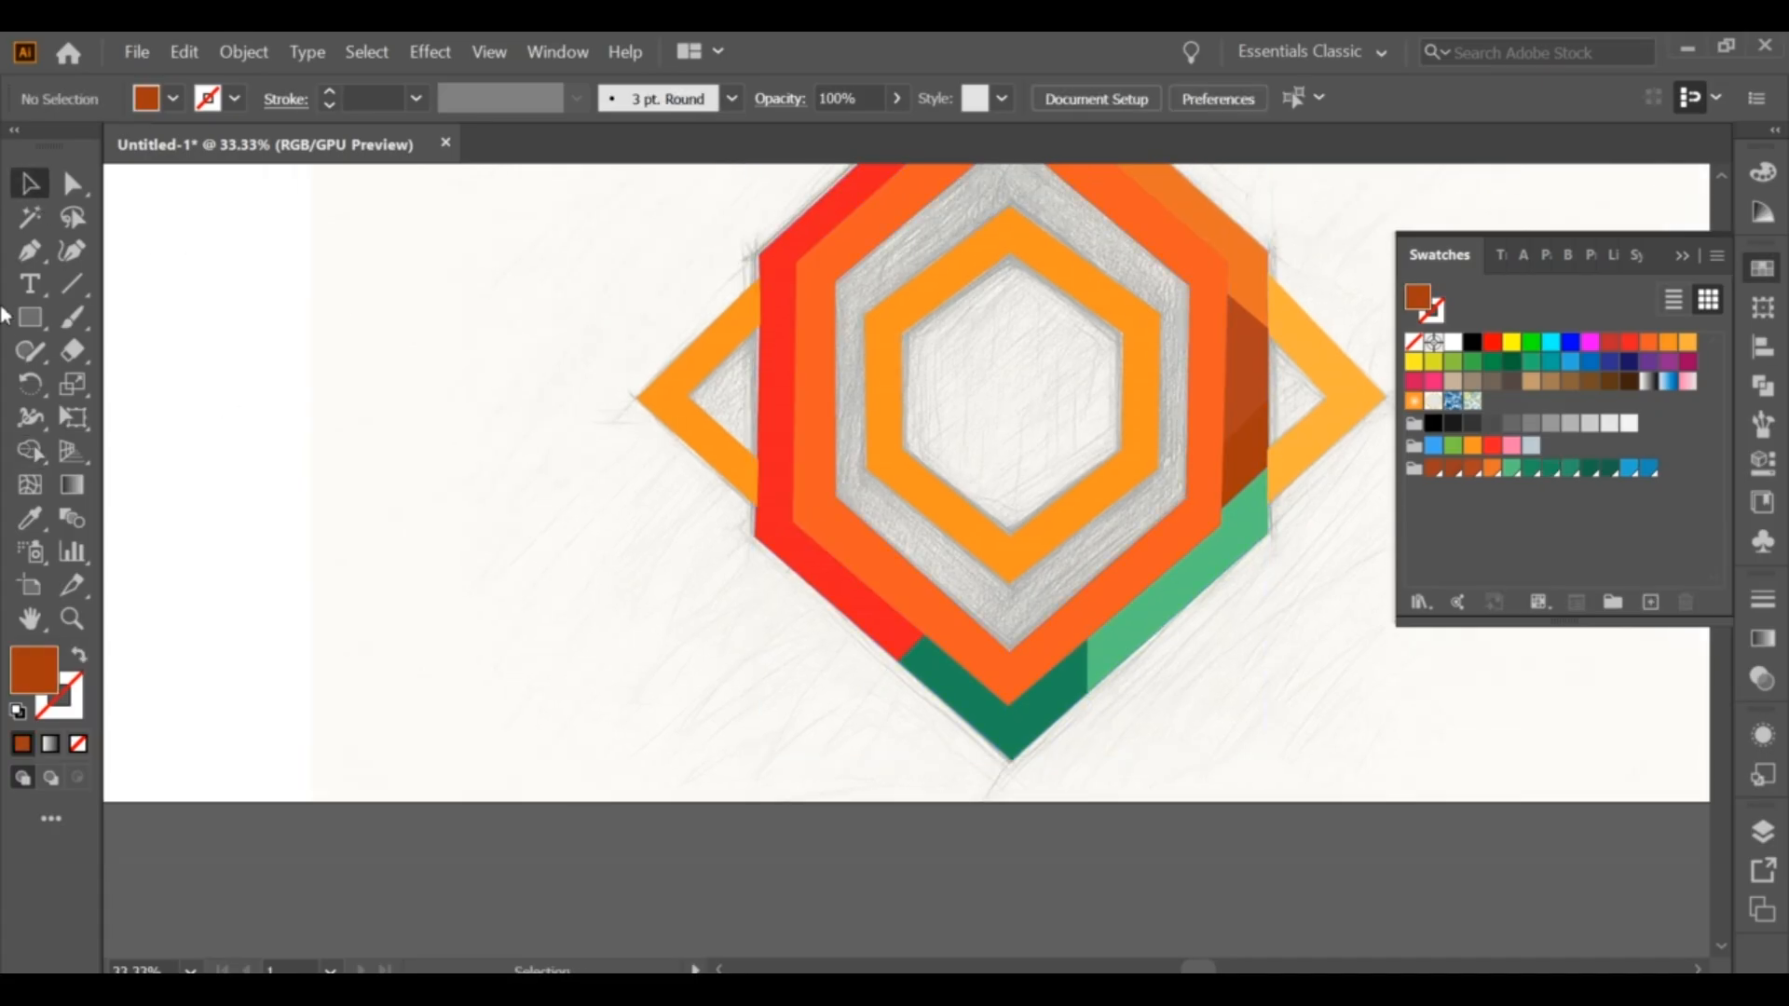
Step: Draw a parallel diagonal line farther up the lower-left edge and fill the segment between the two lines brown with Shape Builder
left_click(30, 250)
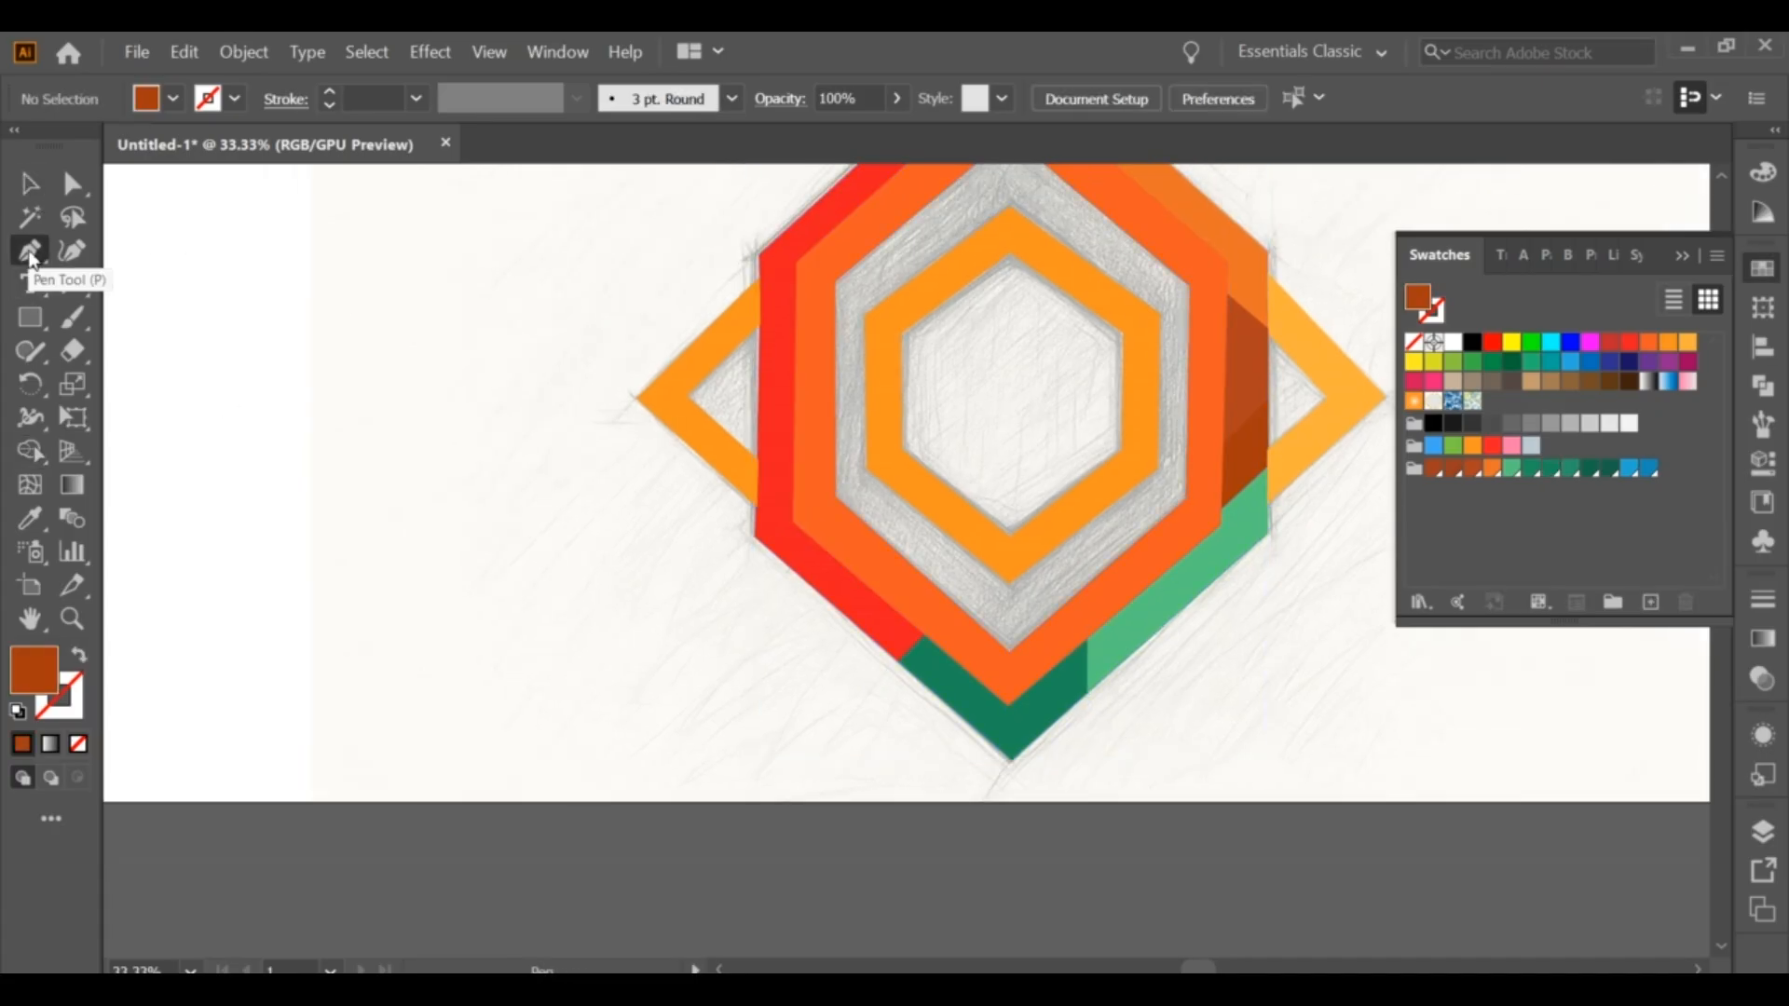
left_click(864, 581)
left_click(831, 612)
left_click(30, 184)
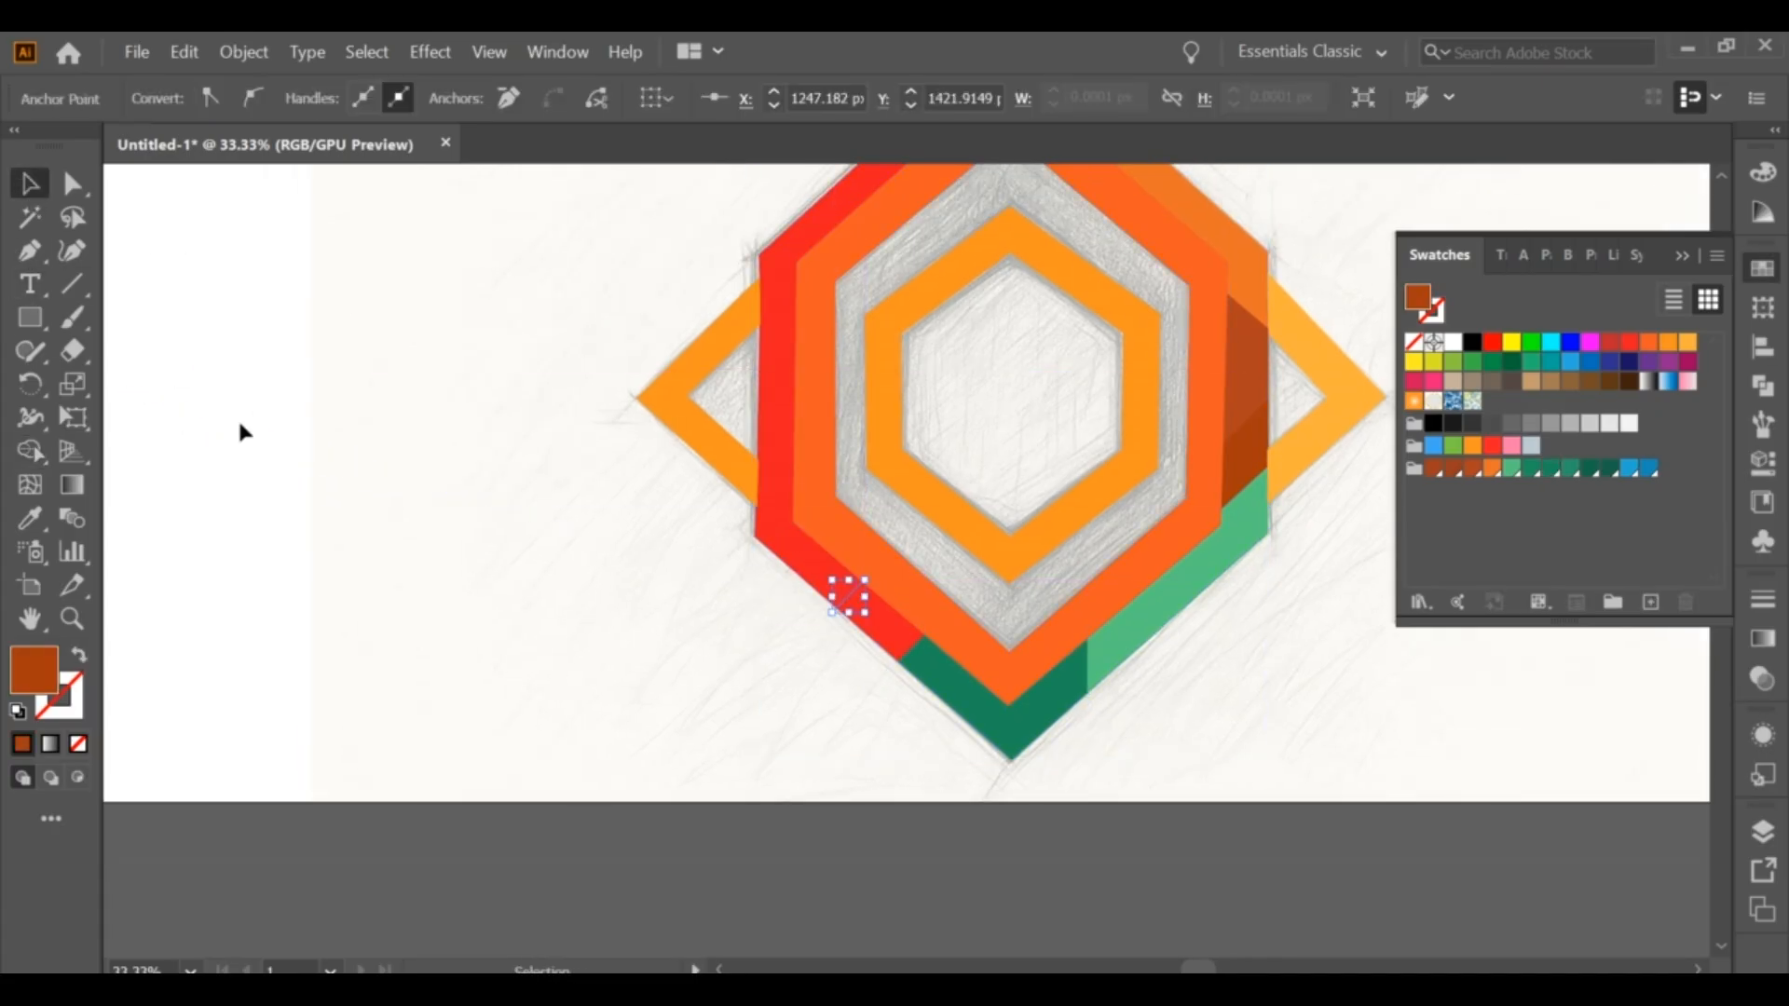
left_click_drag(801, 643, 941, 694)
left_click_drag(802, 597, 1045, 716)
key("shift+m")
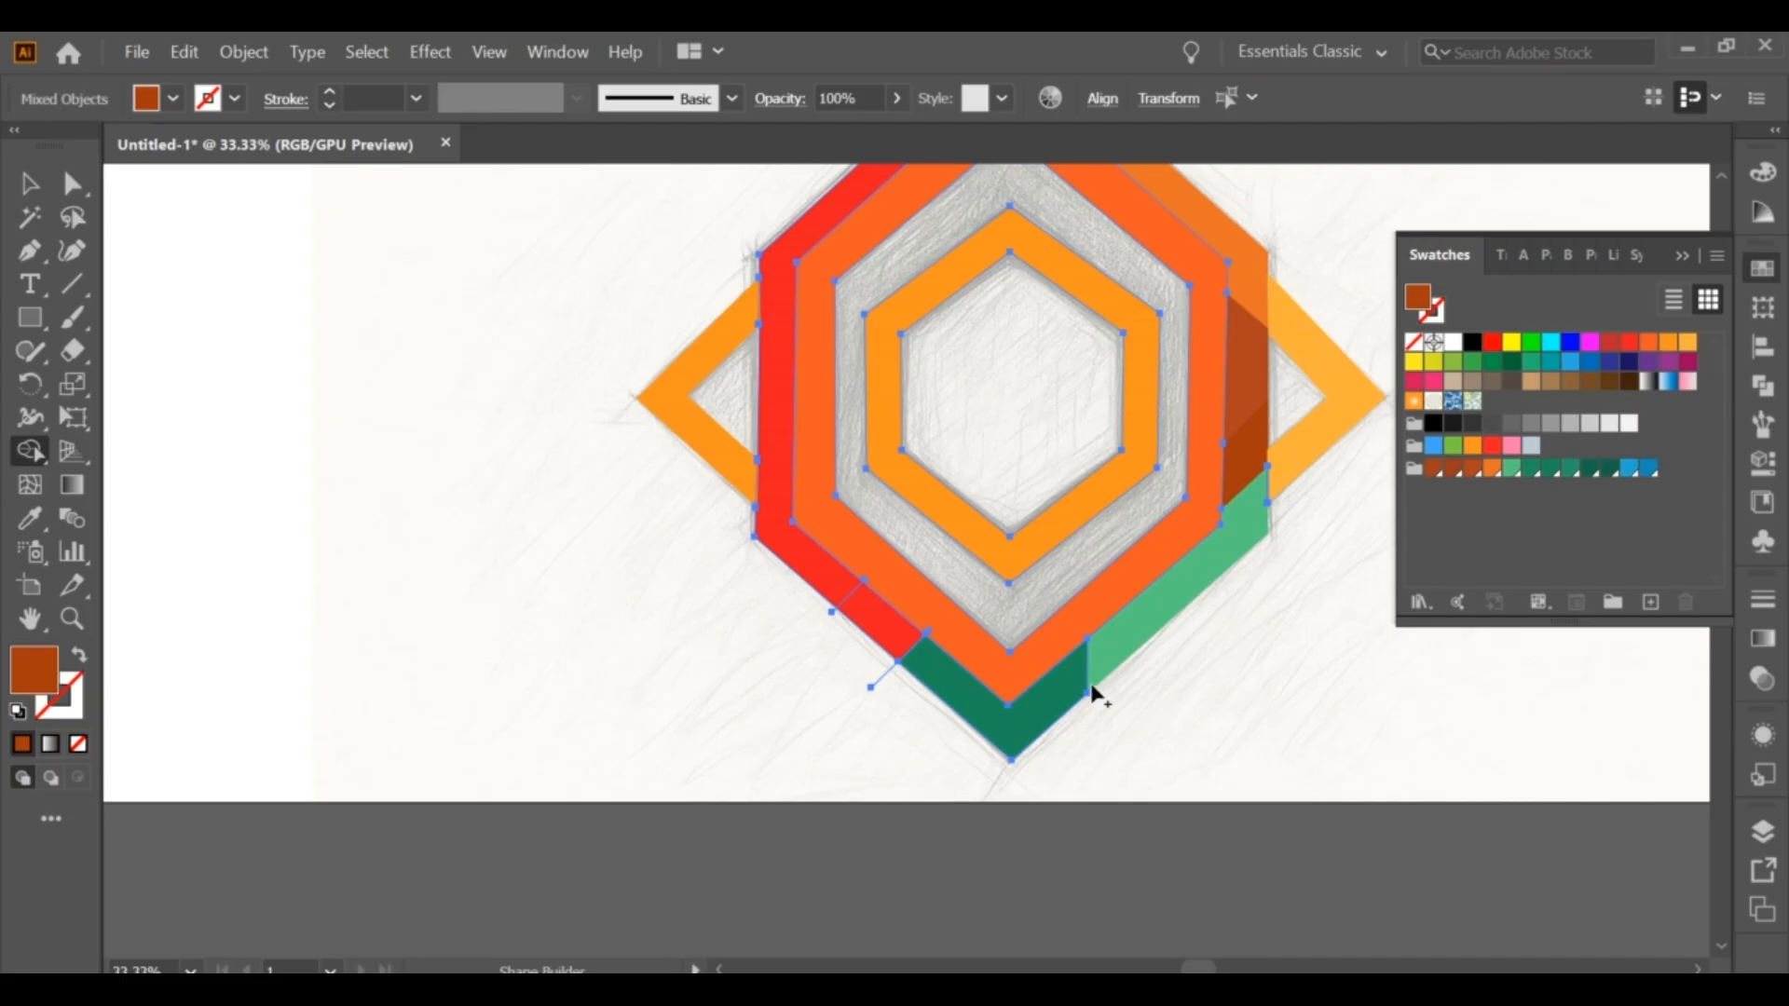
left_click(878, 615)
key("v")
left_click(381, 356)
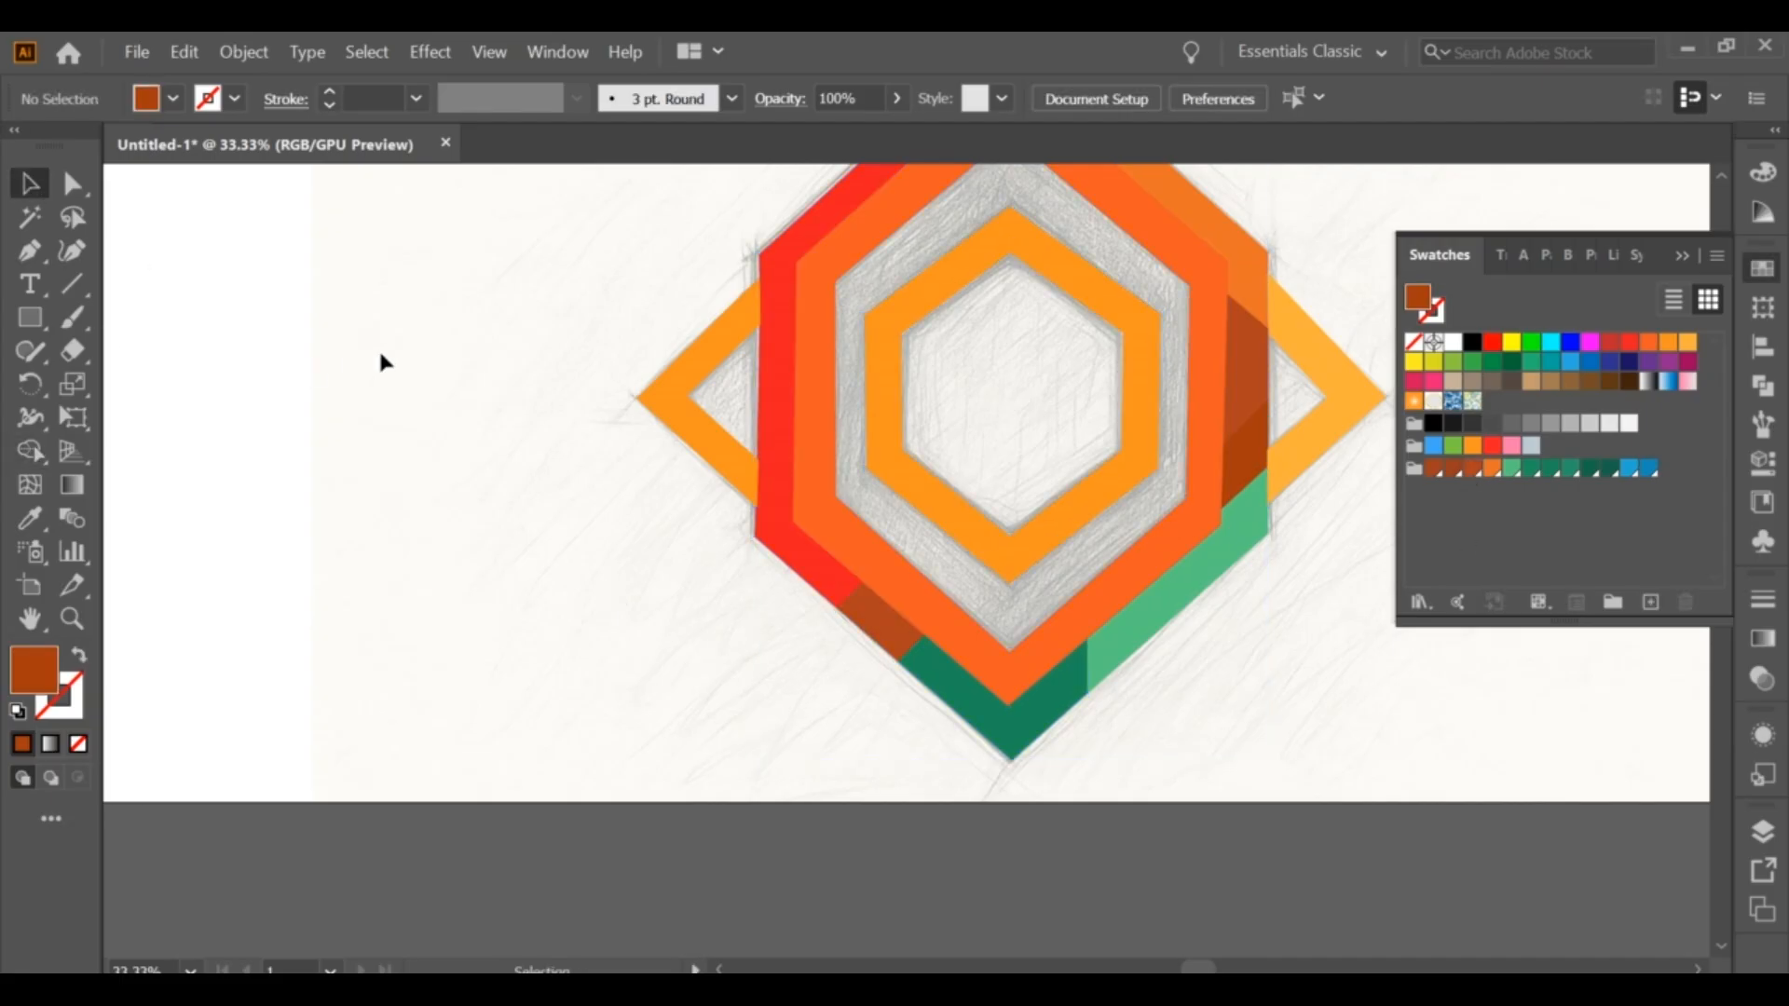
Step: Draw a diagonal line across the ring's left side and fill the section from there down to the brown segment orange with Shape Builder
left_click(30, 250)
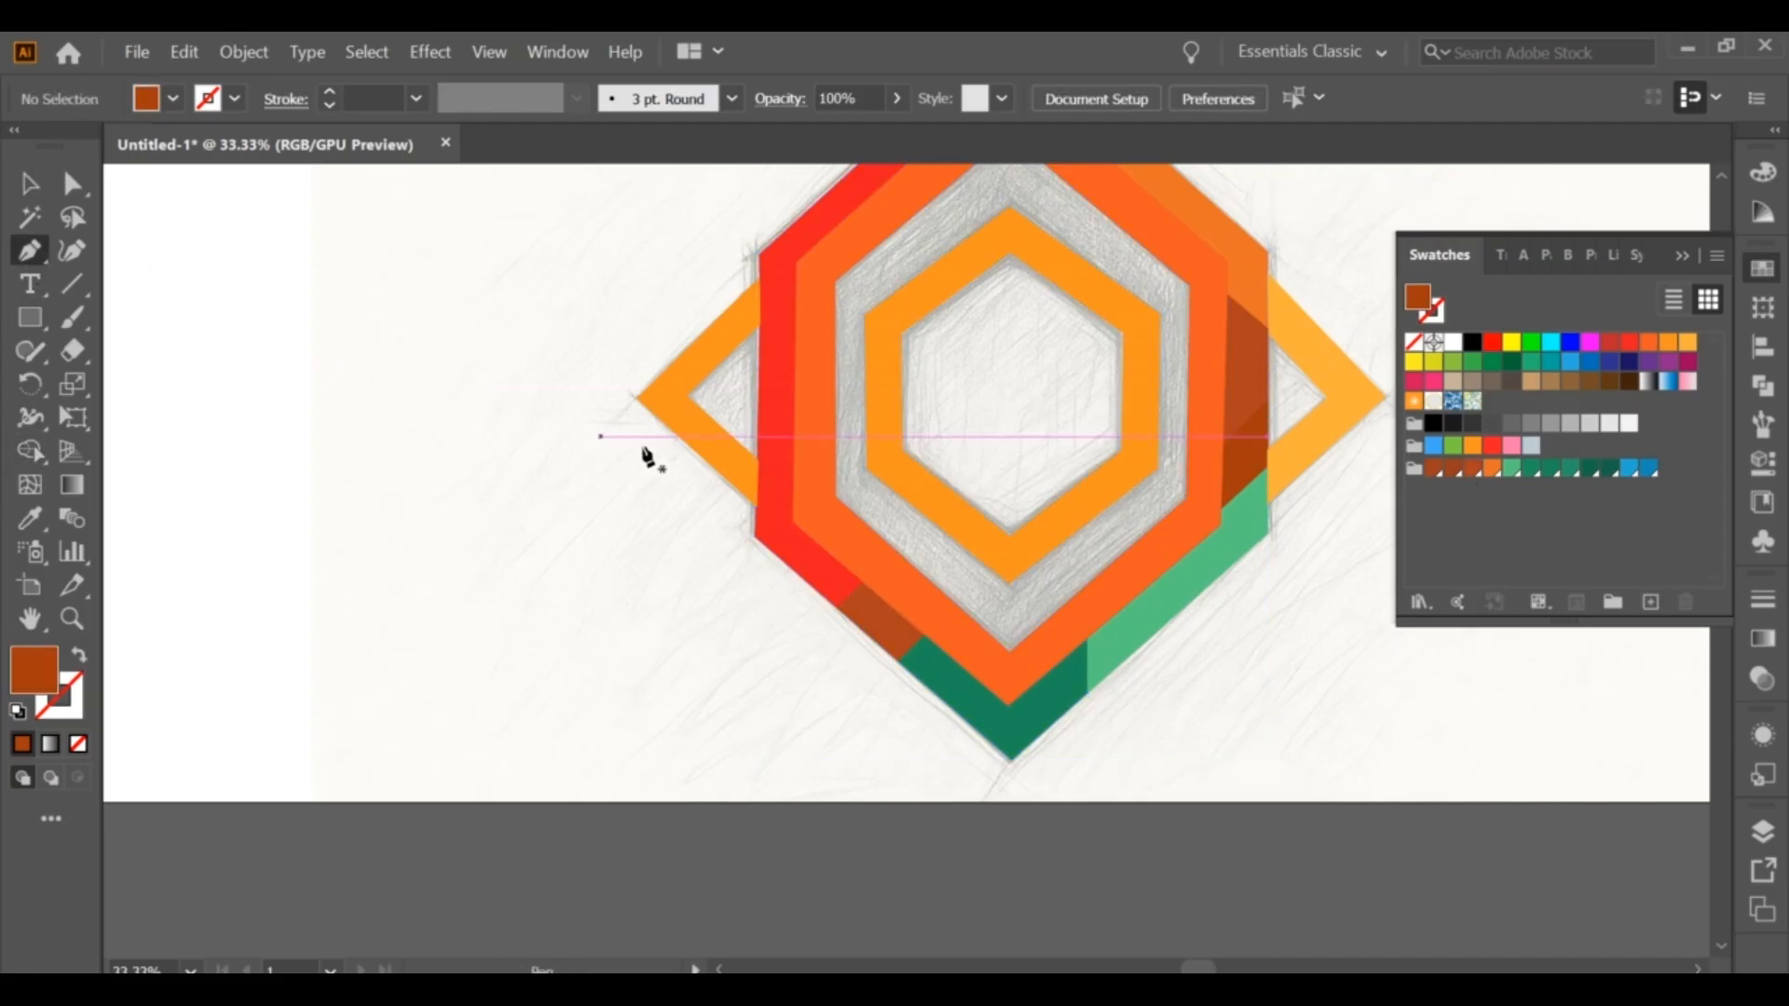
left_click(753, 420)
left_click(799, 461)
left_click(30, 184)
left_click_drag(415, 355, 941, 648)
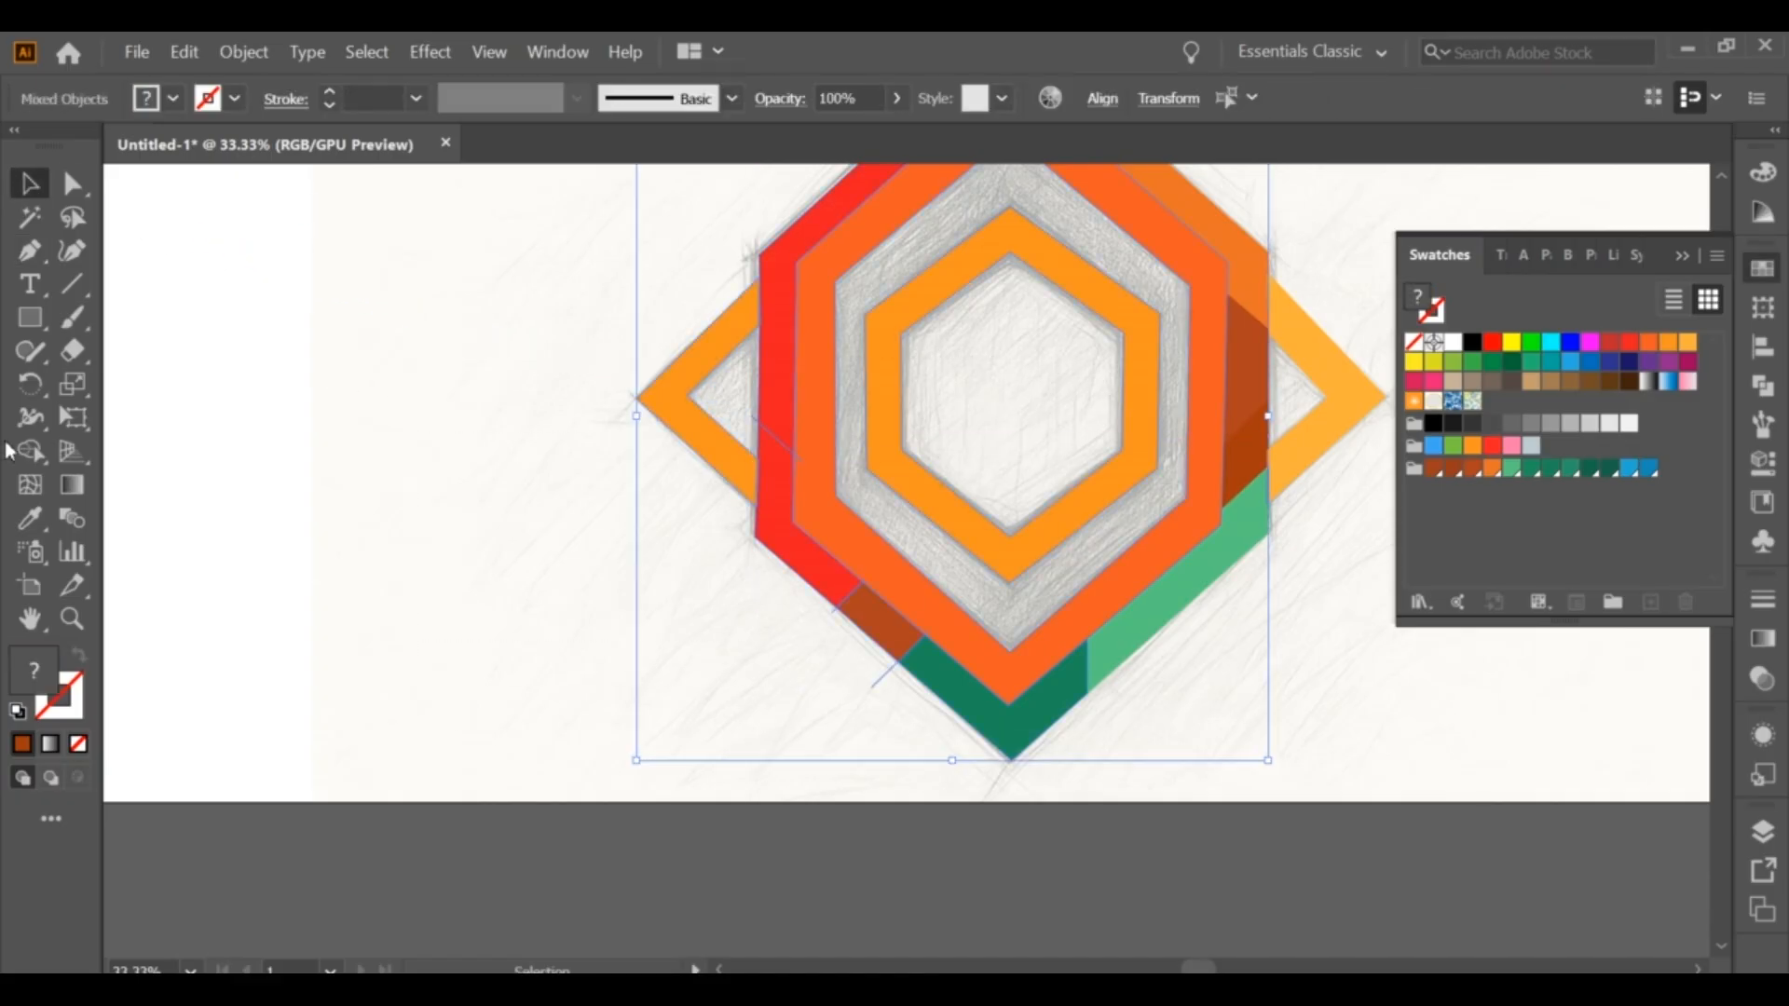
left_click(30, 451)
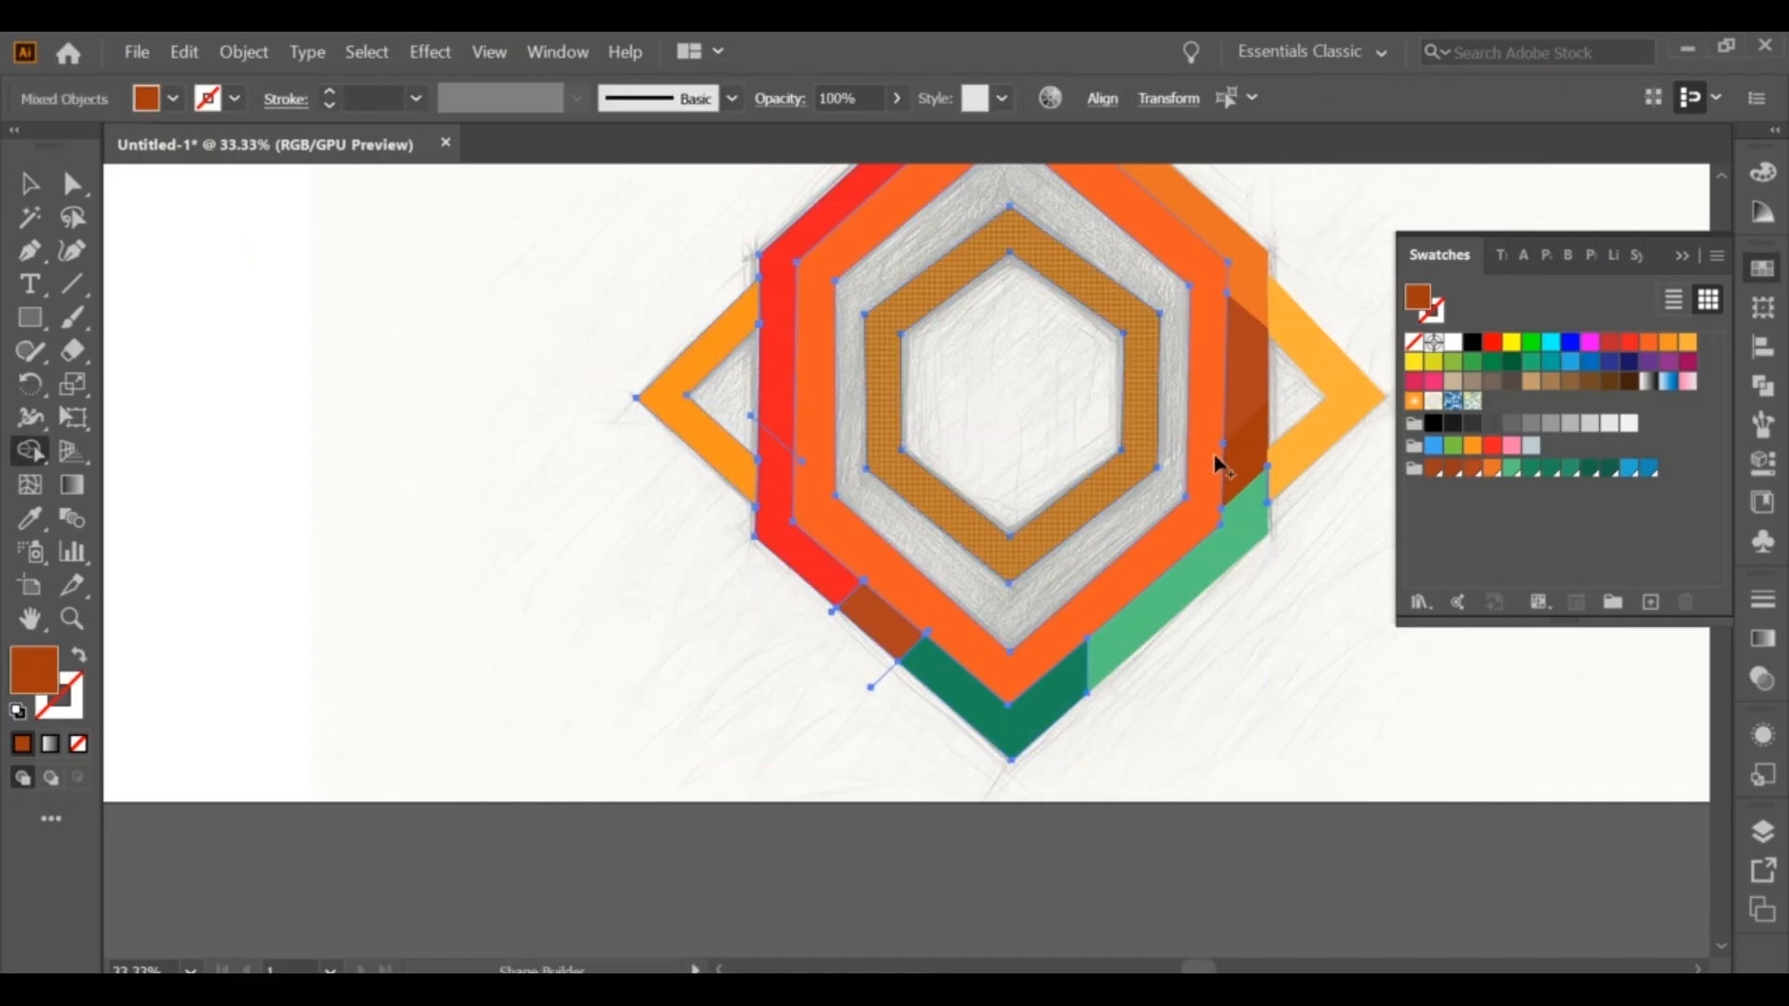
left_click(803, 545)
left_click(30, 183)
left_click_drag(470, 333, 471, 455)
left_click(491, 398)
Step: Draw a short diagonal line across the red ring just below its upper-left corner with the Pen tool and nudge it into place
left_click(30, 251)
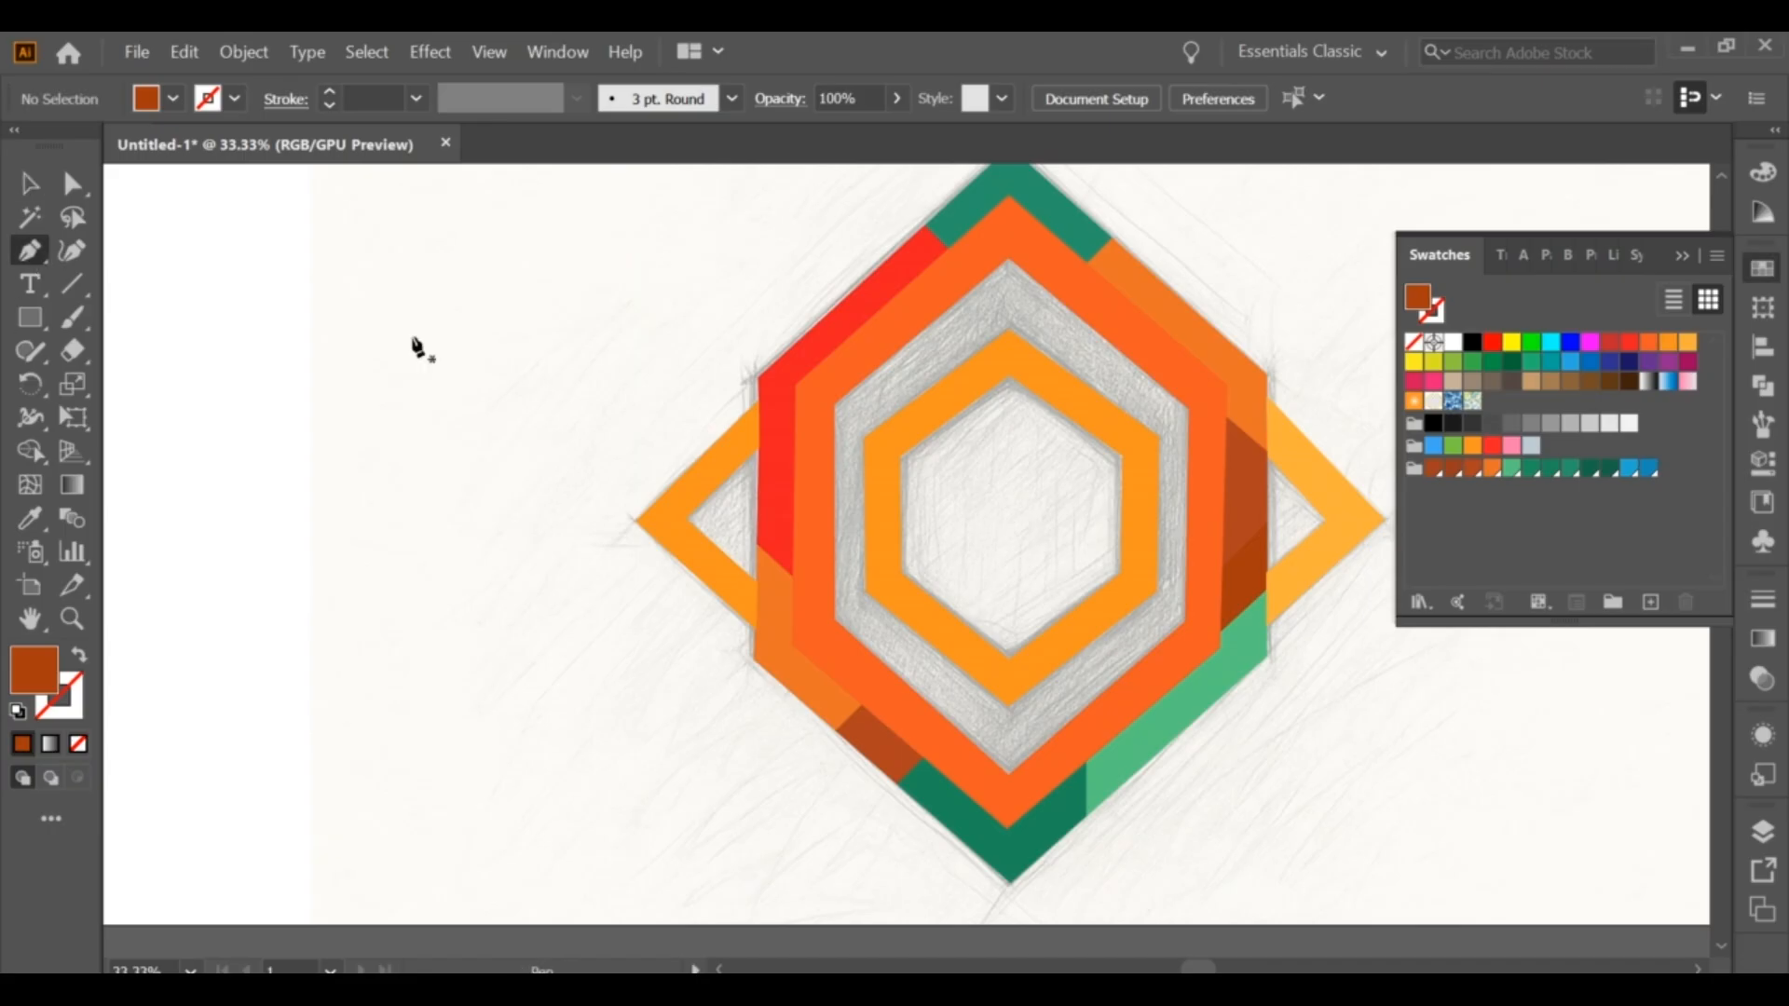
left_click(796, 402)
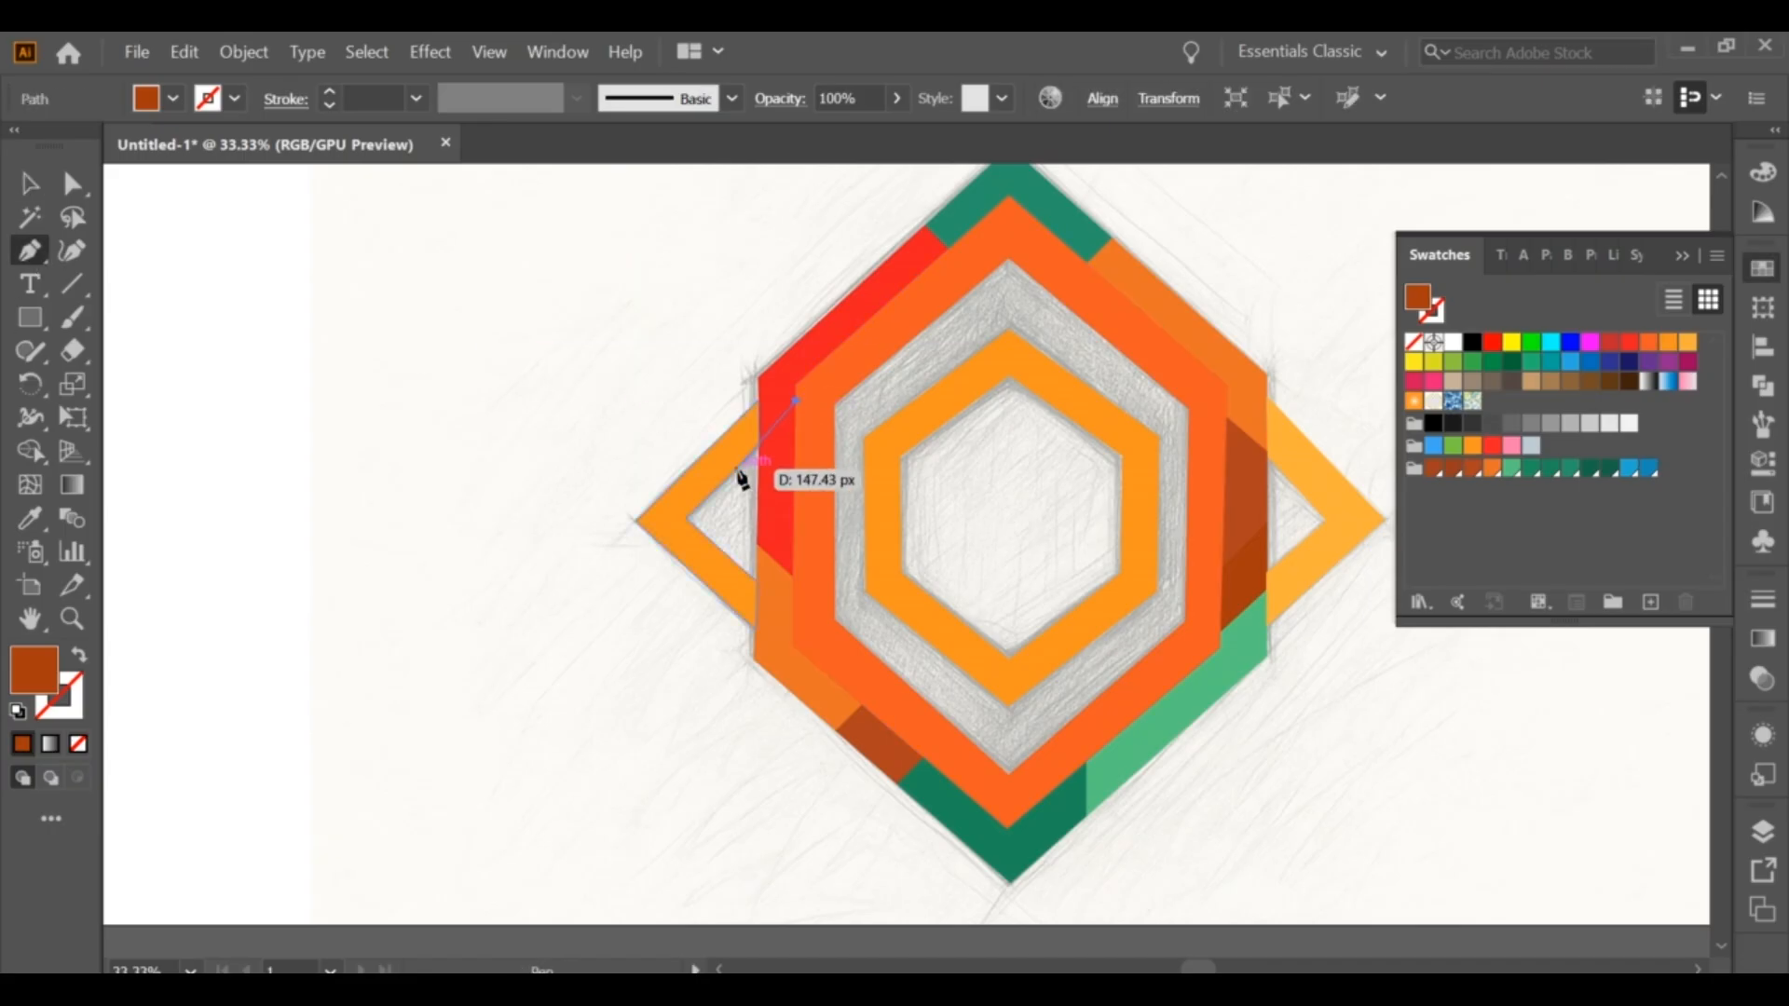
left_click(30, 184)
left_click(238, 352)
left_click(30, 251)
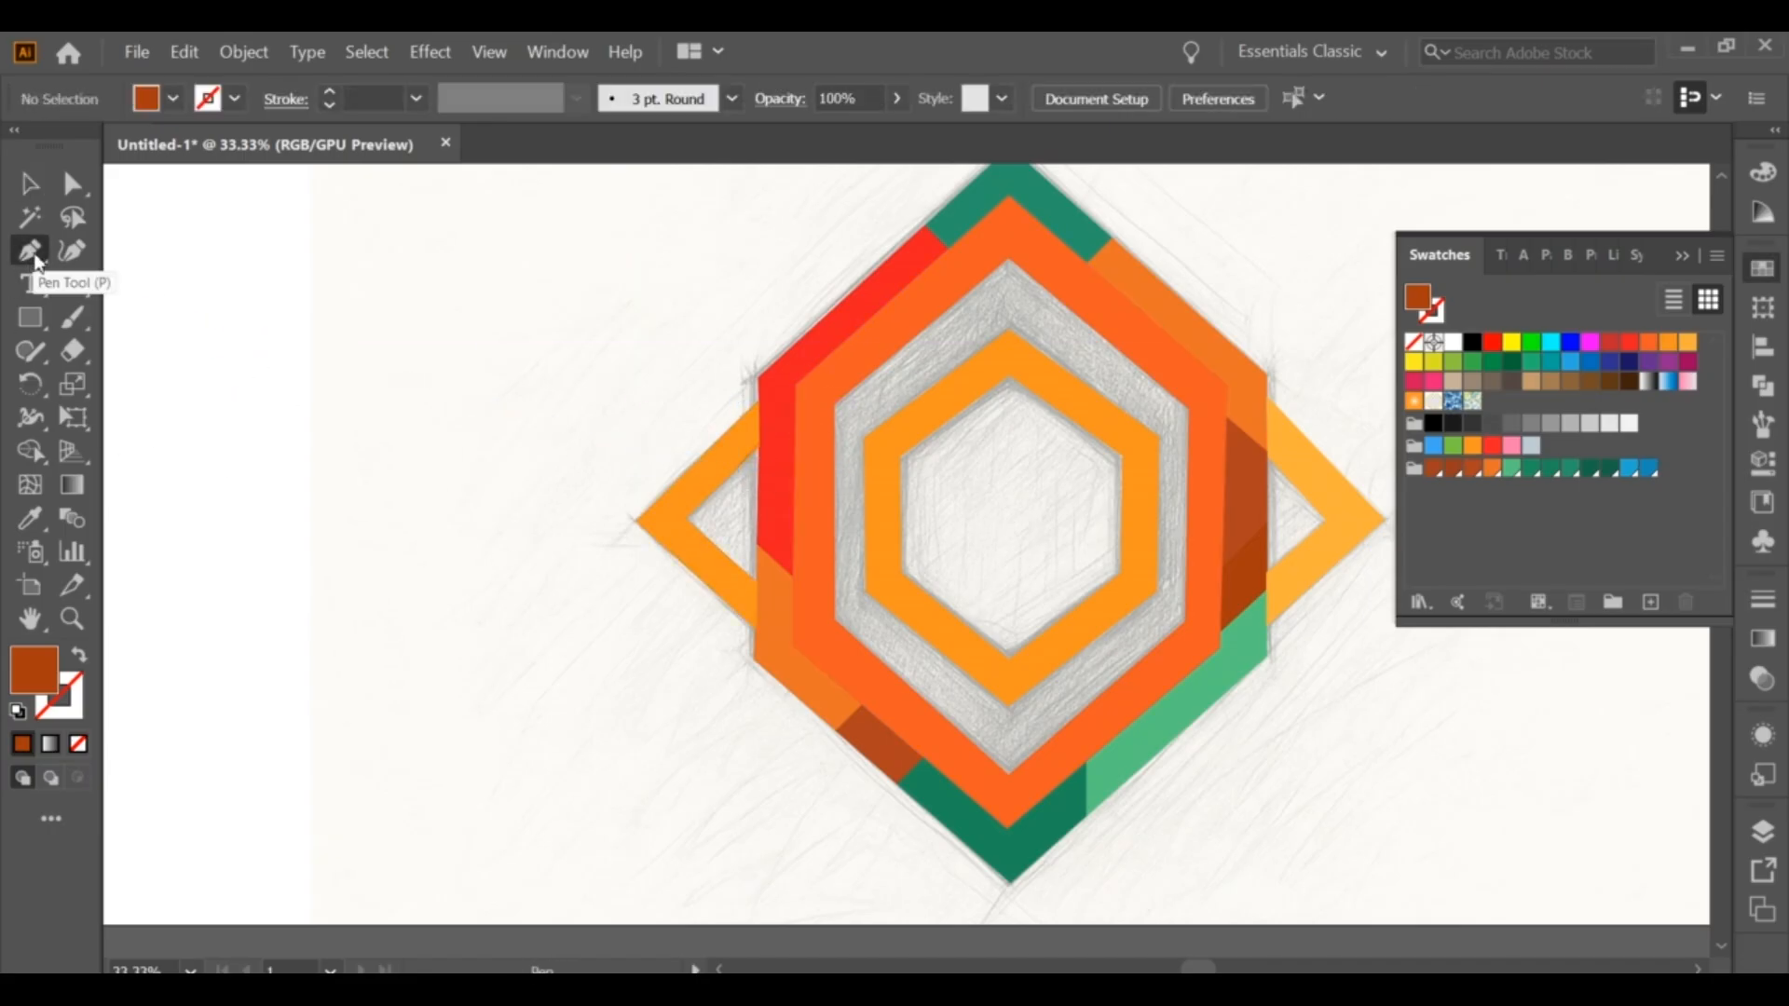
key("v")
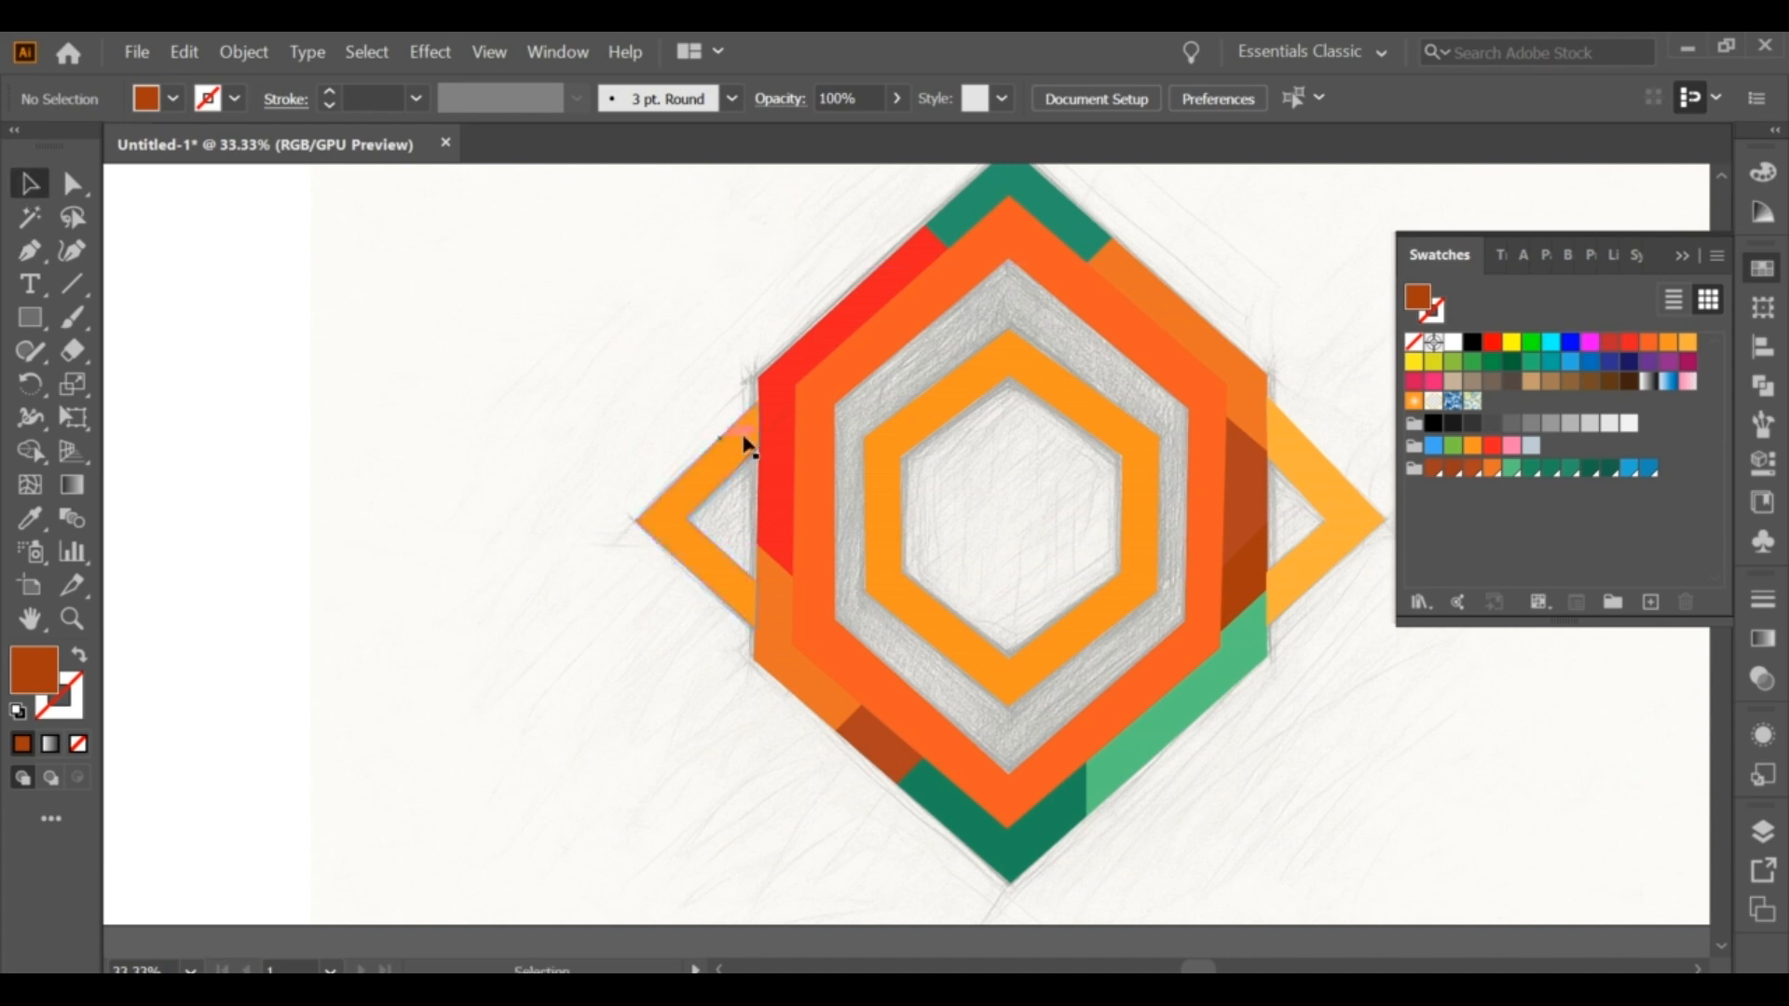
left_click(787, 419)
left_click_drag(787, 419, 806, 393)
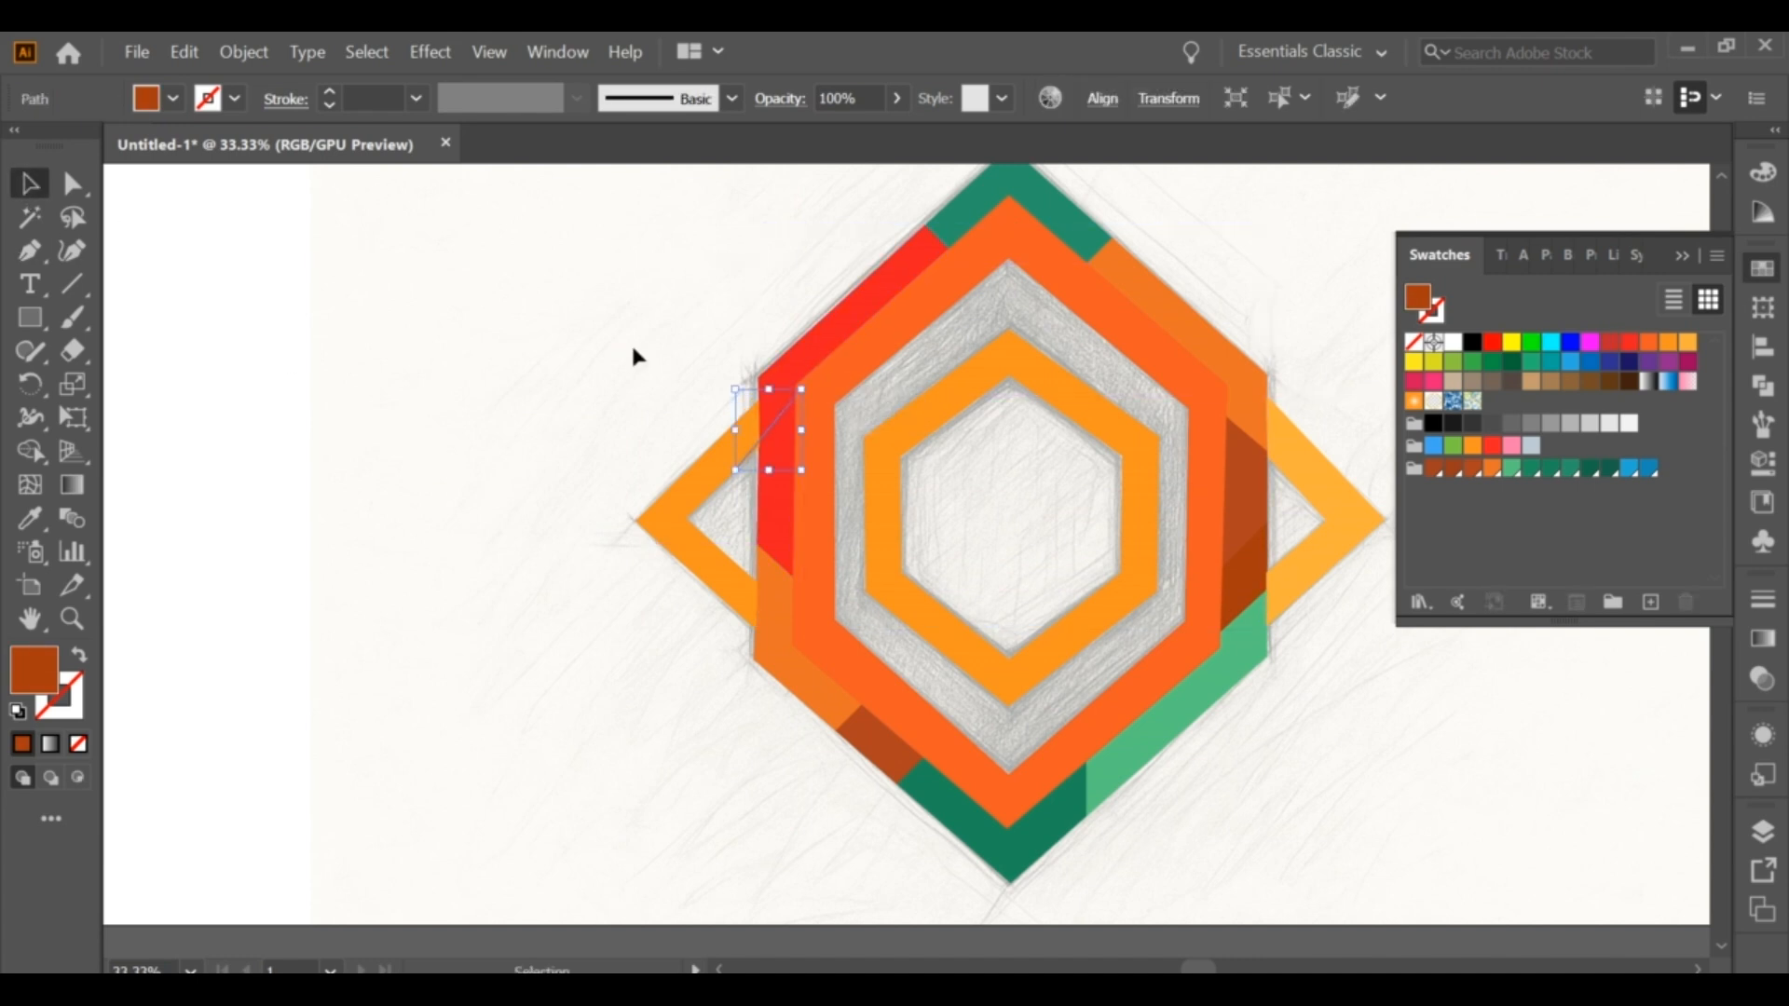
Step: Fill the ring's left vertical section dark green with Shape Builder and recolour the remaining red upper-left section light green
key("ctrl+a")
left_click(30, 451)
left_click(1531, 468)
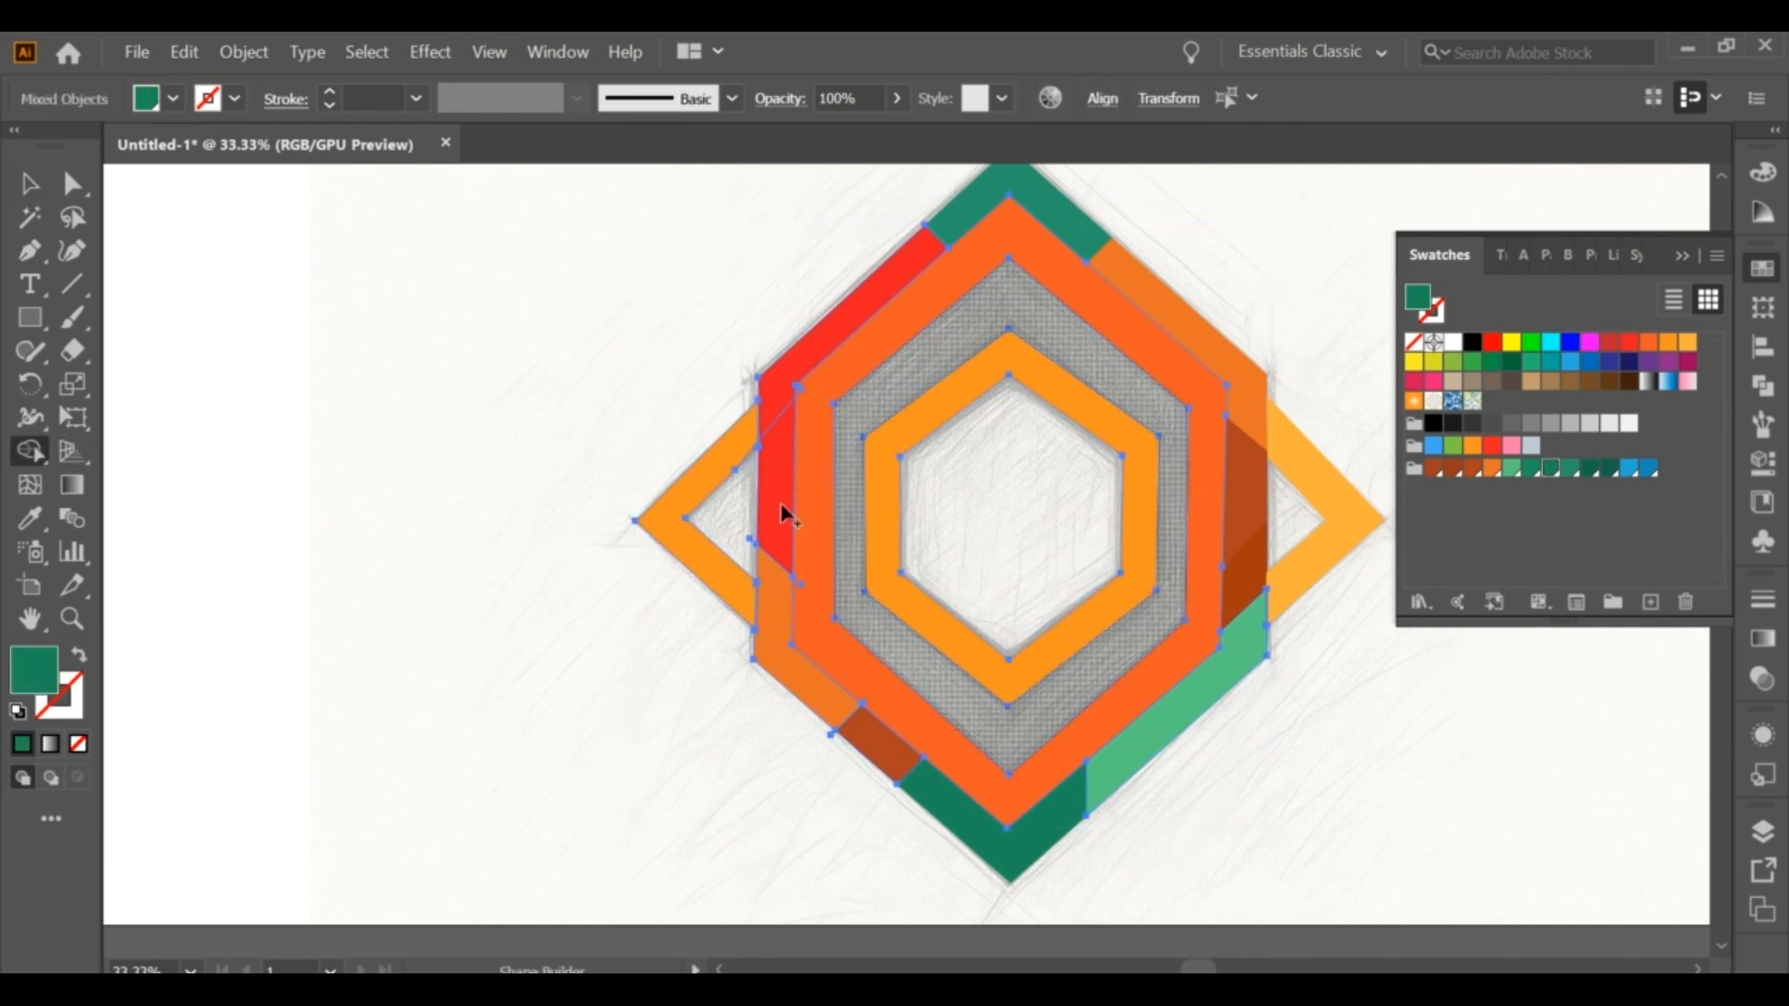
left_click(766, 481)
key("v")
left_click(866, 324)
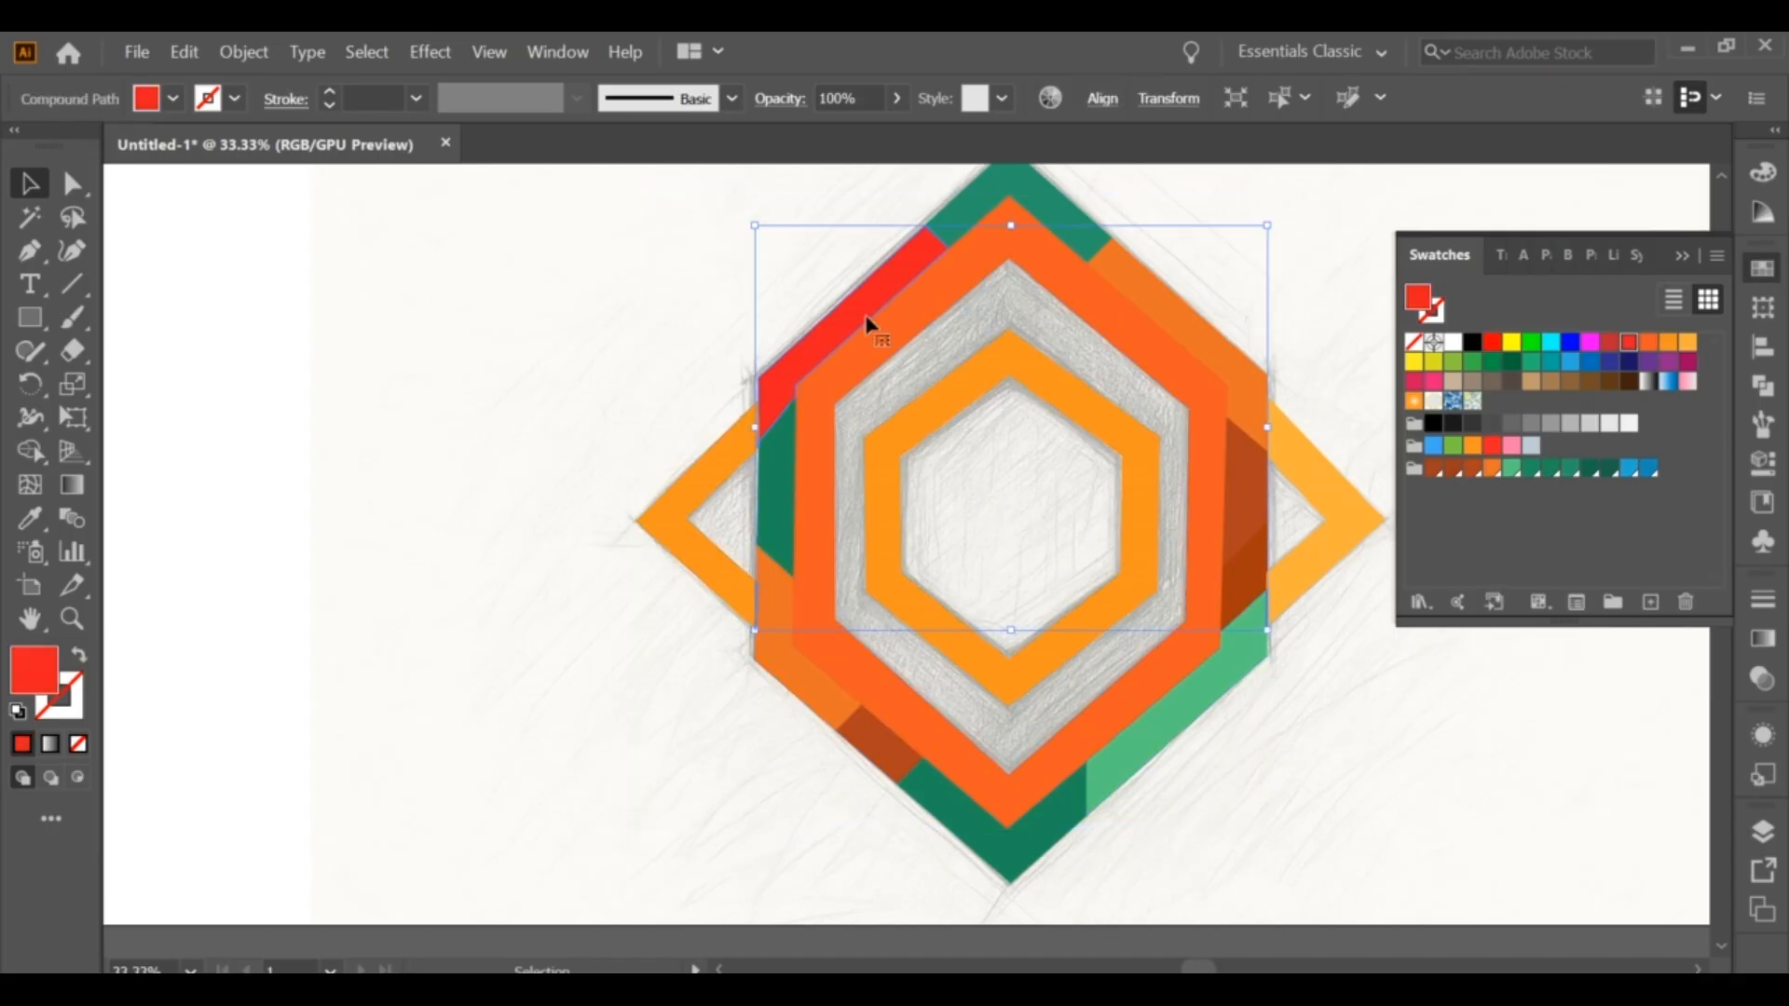
left_click(1533, 468)
left_click(673, 303)
Step: Remove the pencil sketch from behind the logo artwork
scroll(673, 304, "down", 1)
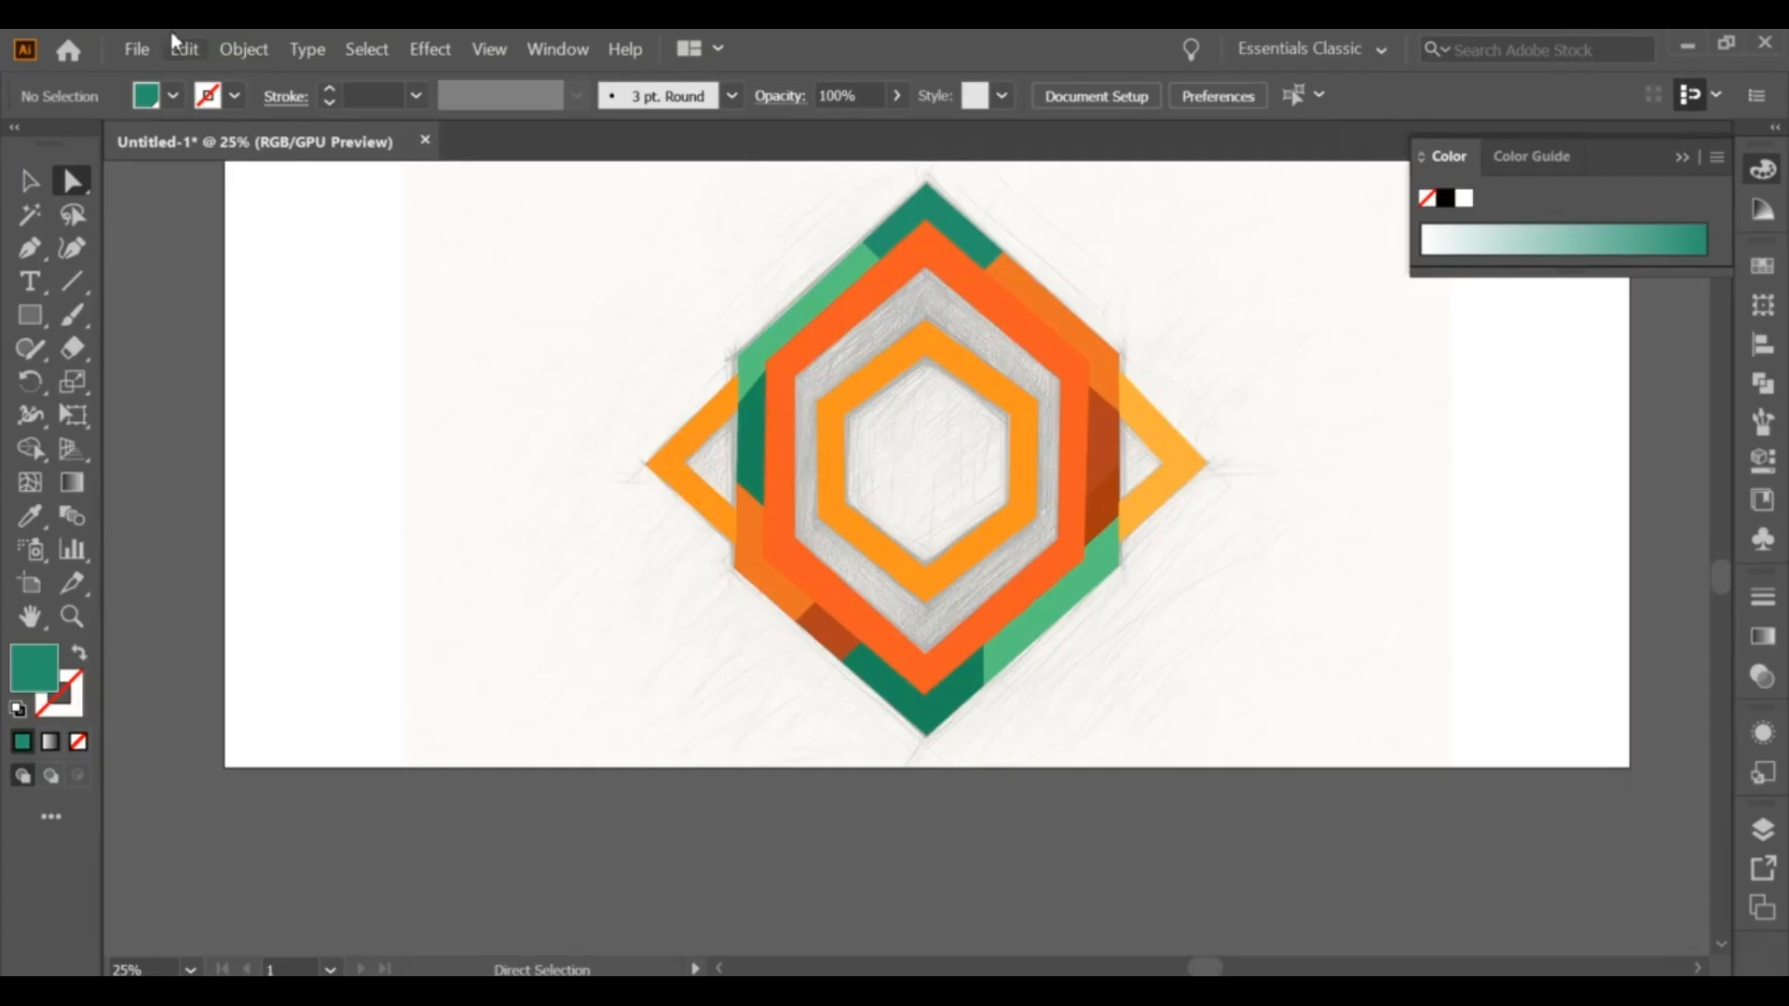
left_click(243, 51)
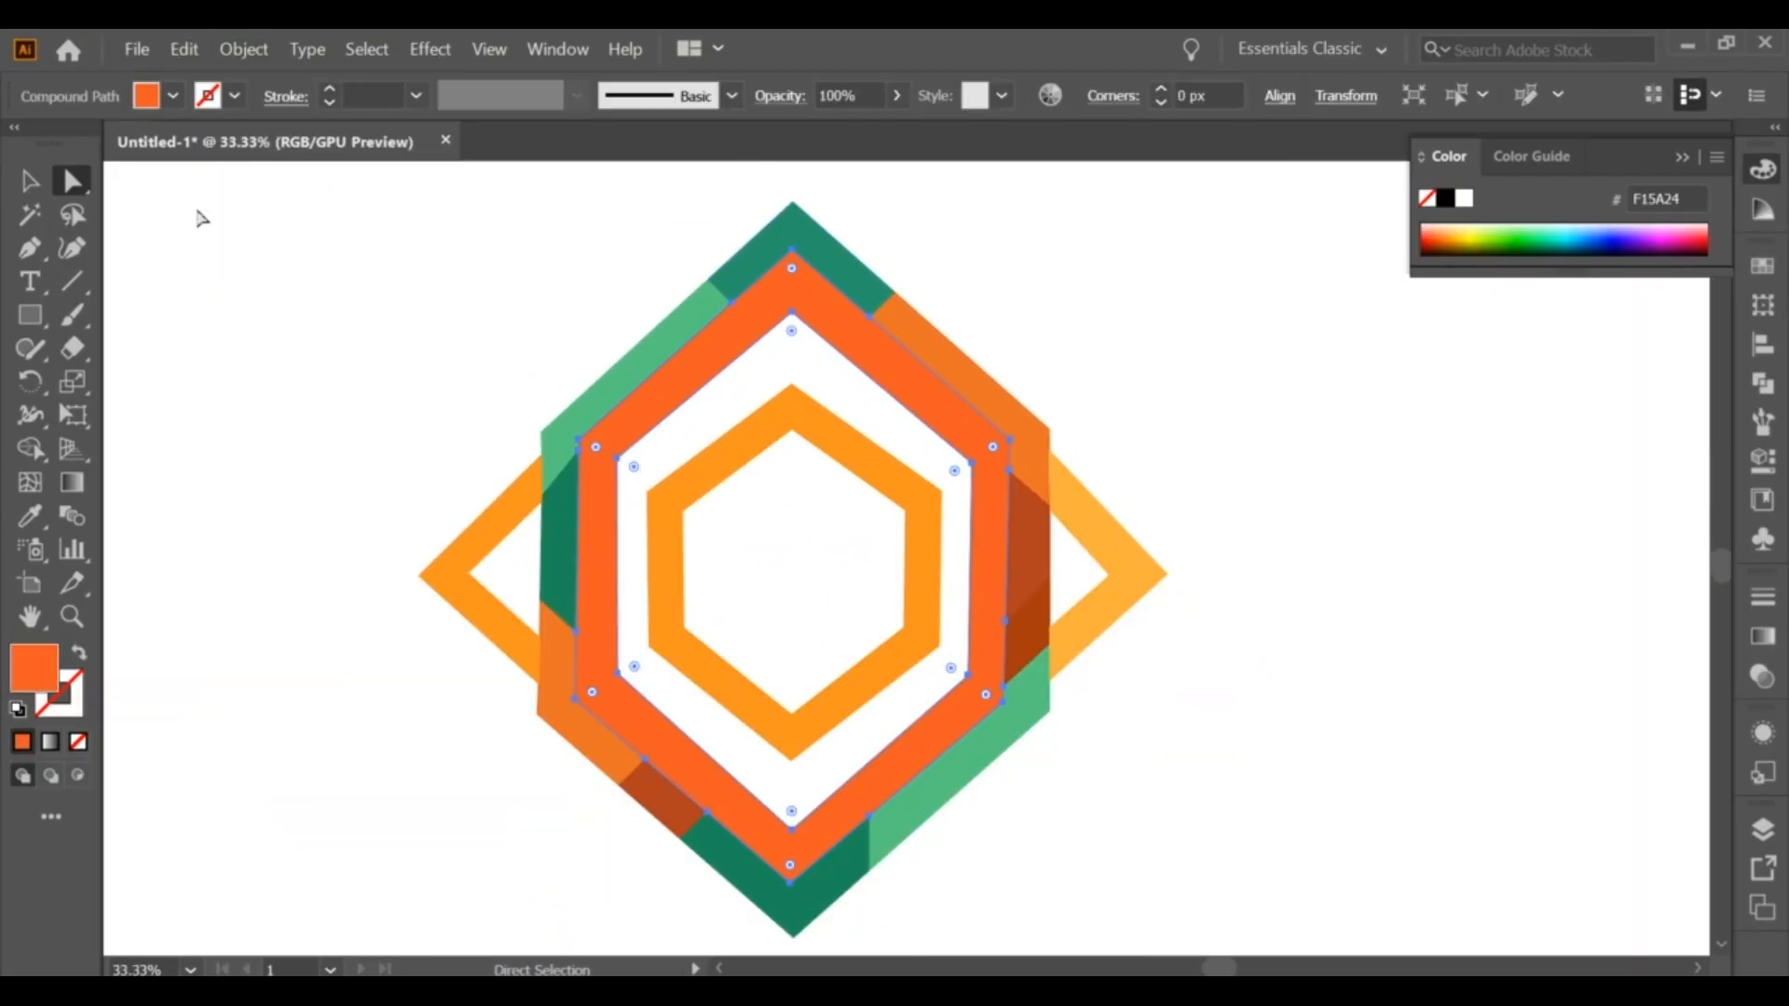
key("v")
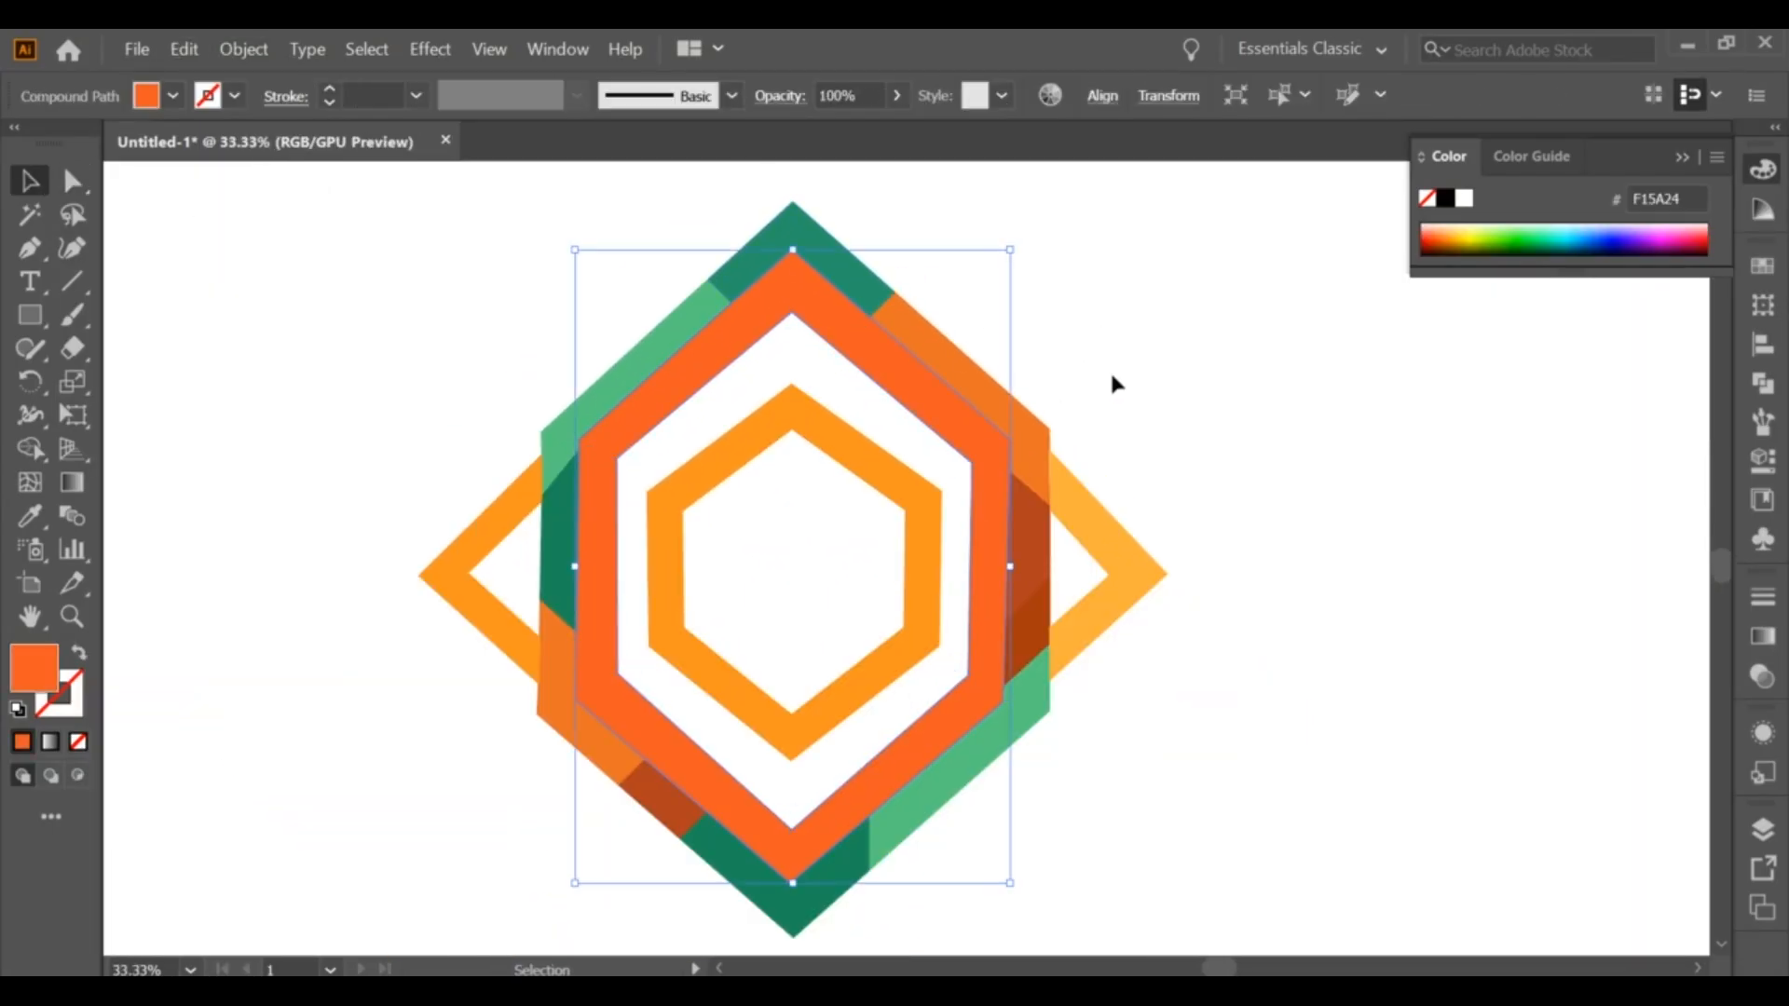
Step: Fill the inner hexagon ring with the lighter blue swatch
left_click(921, 508)
left_click(1763, 267)
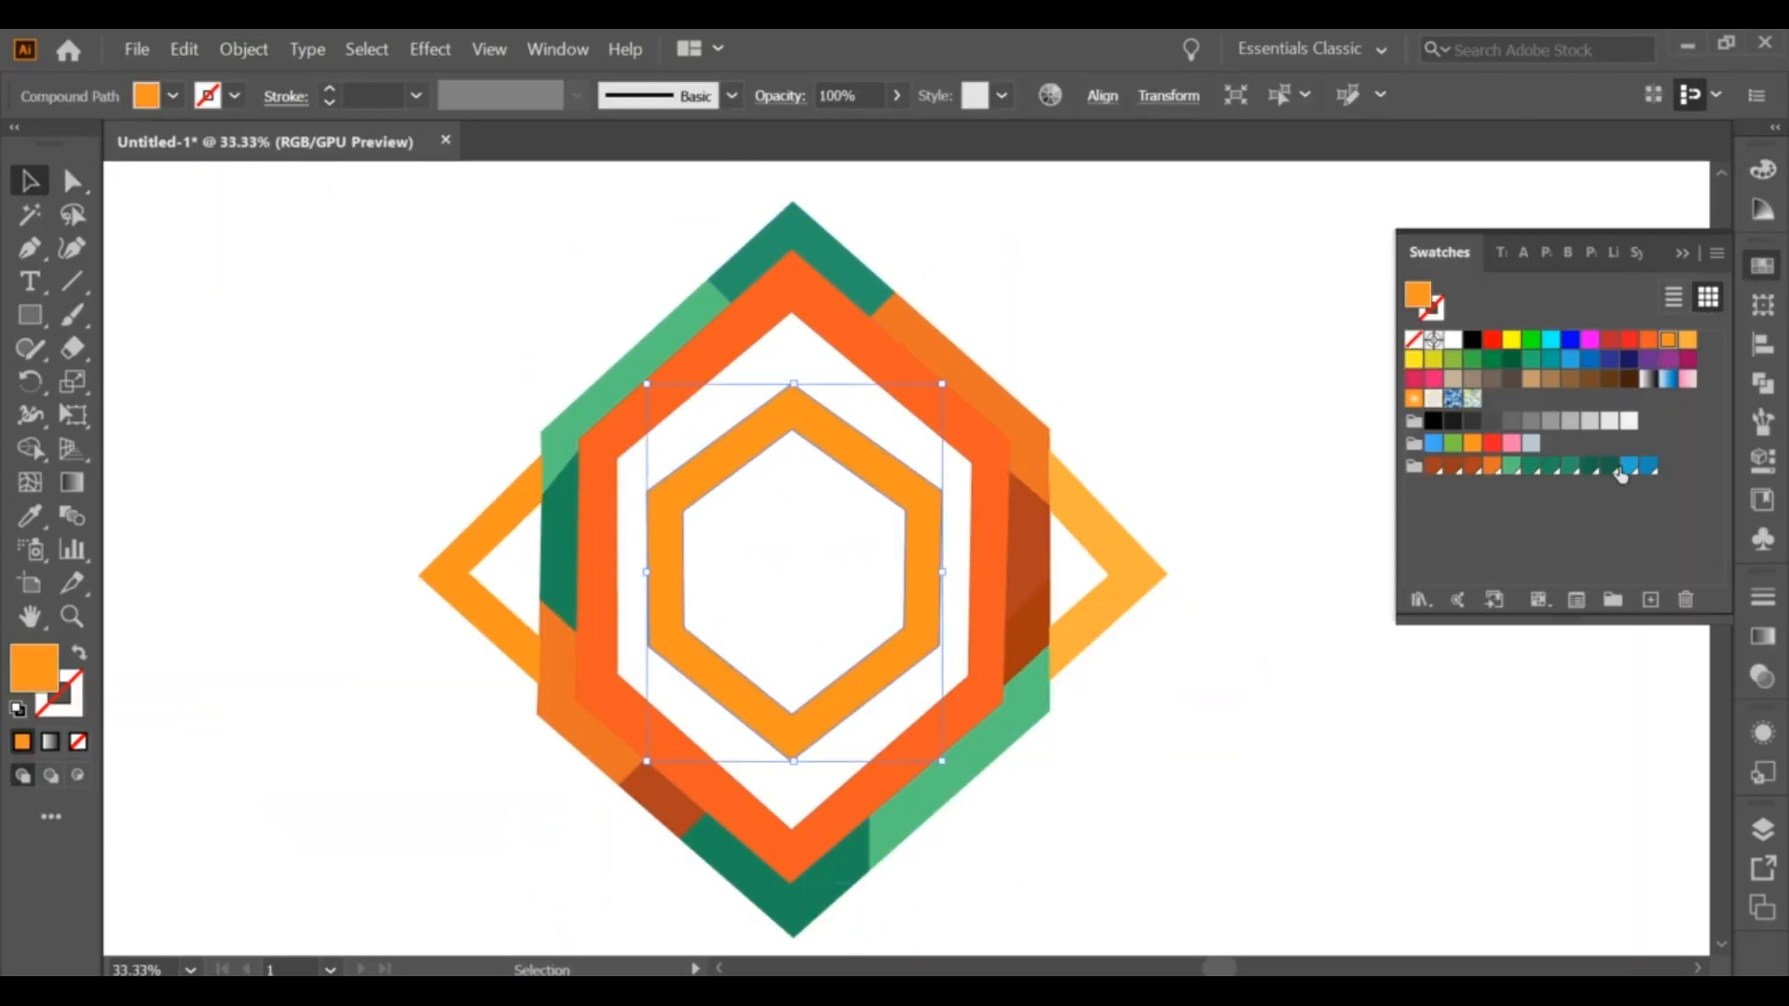
left_click(1629, 466)
Step: Duplicate the blue hexagon ring in place, scale the copy down slightly, and trim its part inside the ring's opening with Shape Builder
key("ctrl+c")
key("ctrl+f")
left_click_drag(794, 384, 795, 410)
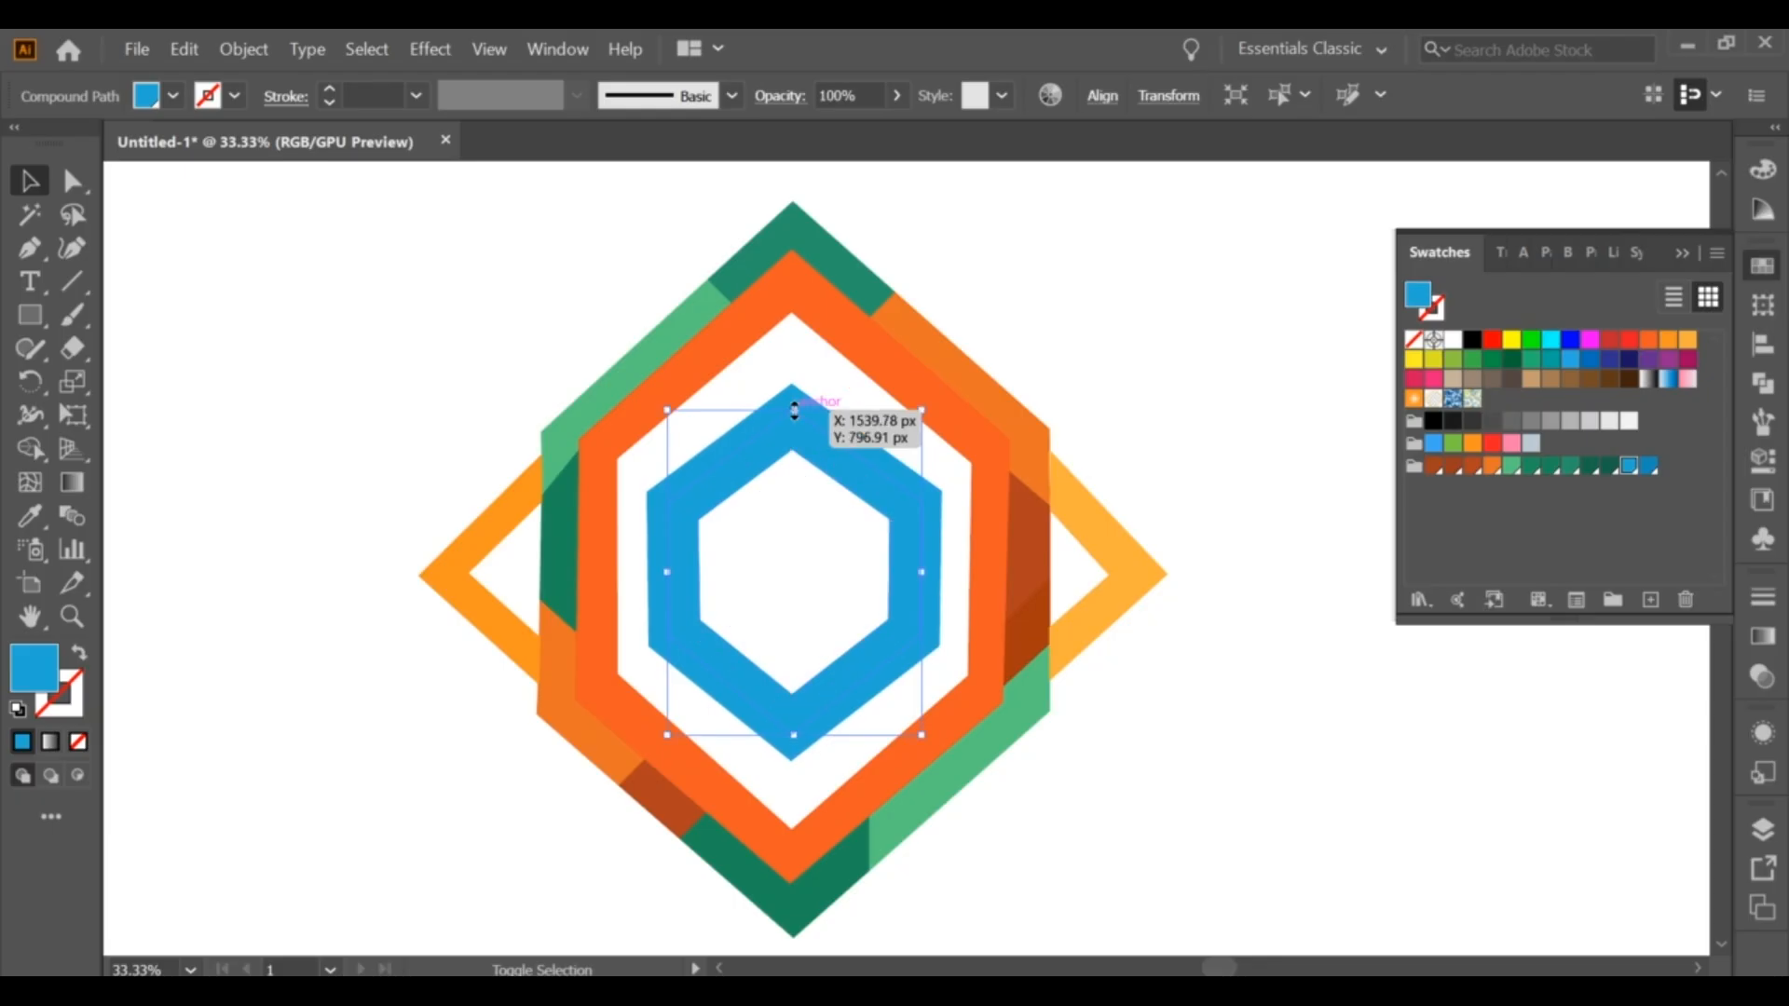
left_click(727, 442, "shift")
key("shift+m")
left_click(756, 470, "alt")
key("v")
Step: Fill the inner band of the blue hexagon ring with the darker blue swatch
left_click(758, 484)
left_click(760, 441)
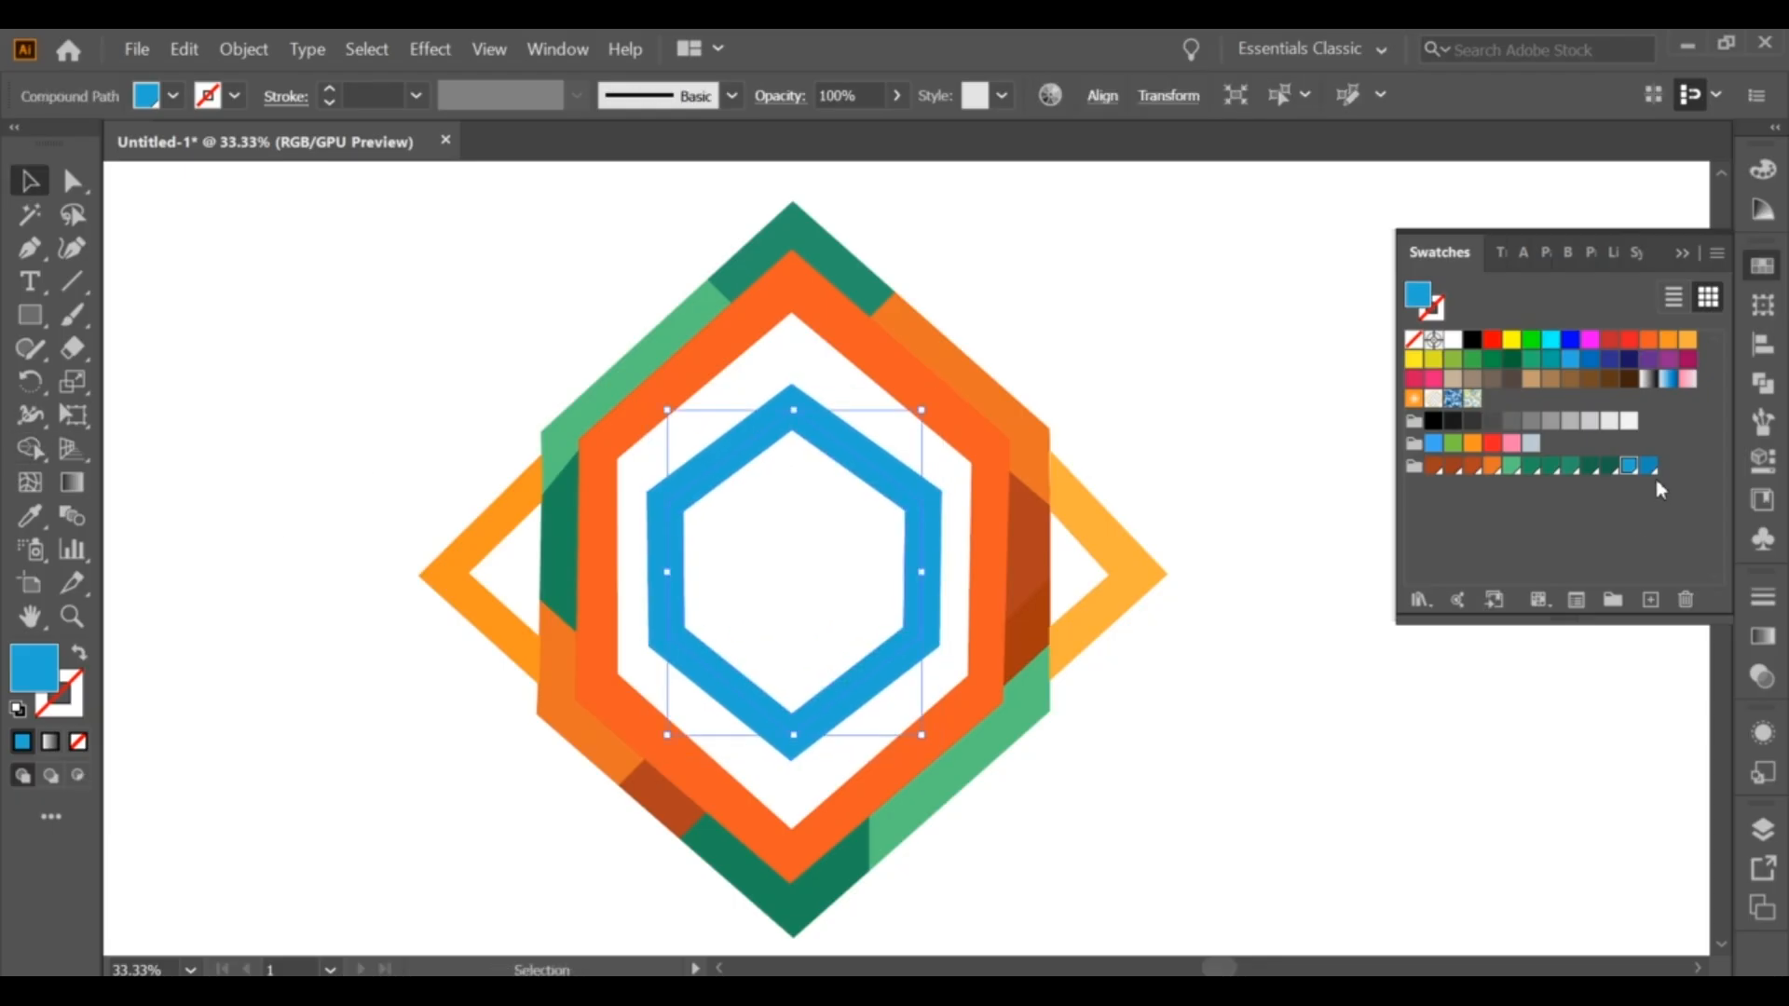
left_click(1648, 466)
left_click(1258, 513)
scroll(899, 444, "up", 1)
scroll(900, 443, "down", 1)
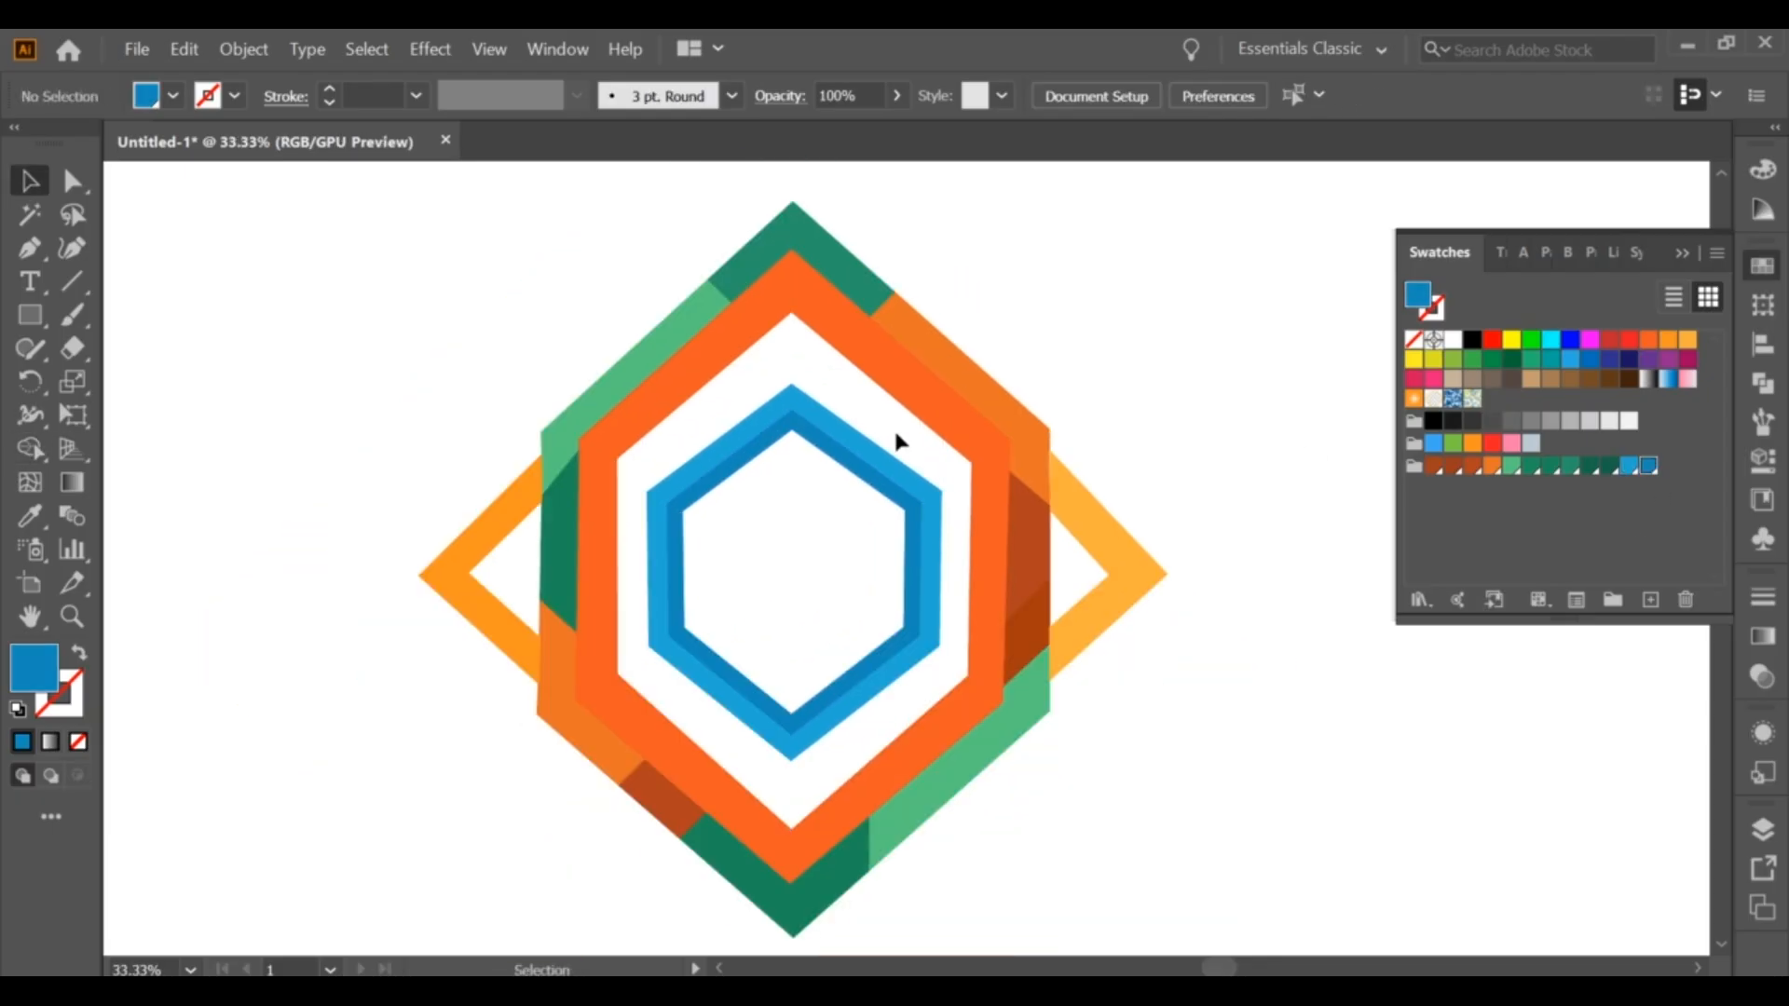
Step: Duplicate the green top corner section in place, move the copy down, and trim its overlap on the orange ring with Shape Builder
left_click(799, 253)
left_click(184, 48)
left_click(183, 51)
key("ctrl+c")
key("ctrl+f")
scroll(798, 235, "up", 2)
left_click_drag(792, 209, 776, 272)
left_click(850, 276, "shift")
key("shift+m")
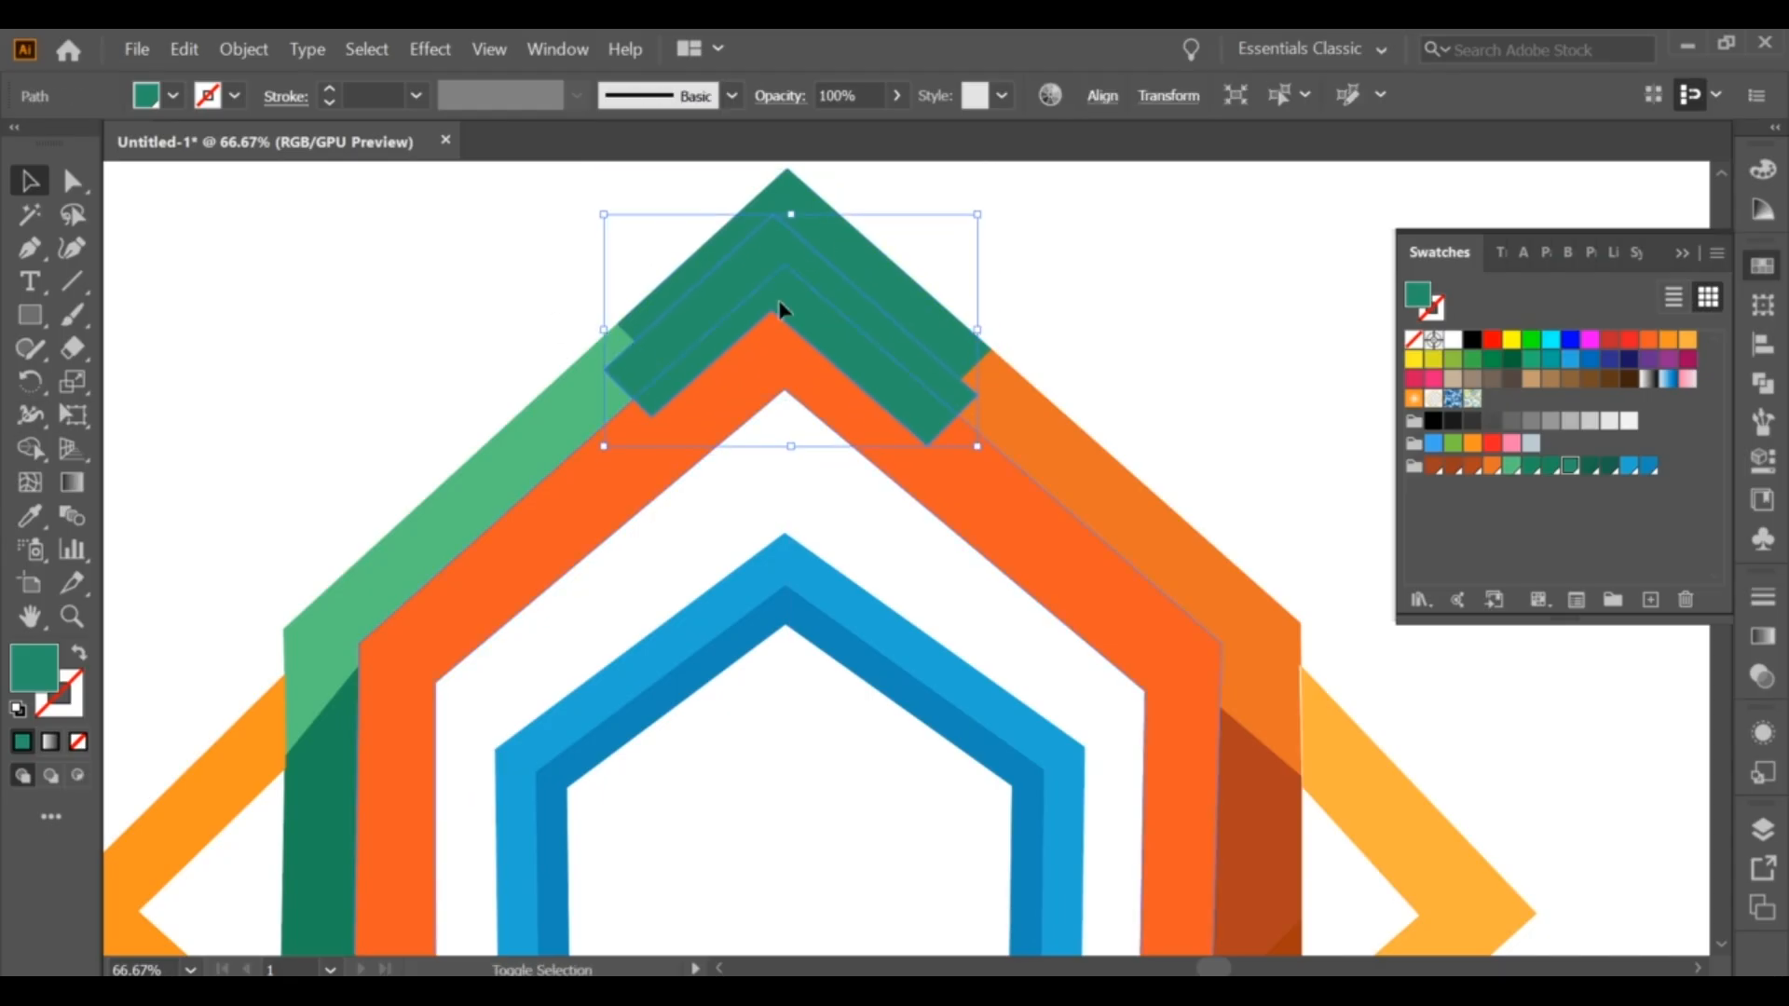
left_click(654, 390, "alt")
key("v")
Step: Fill the inner strip of the green top corner with the dark green swatch
left_click(311, 192)
left_click(816, 270)
left_click(1590, 465)
left_click(846, 209)
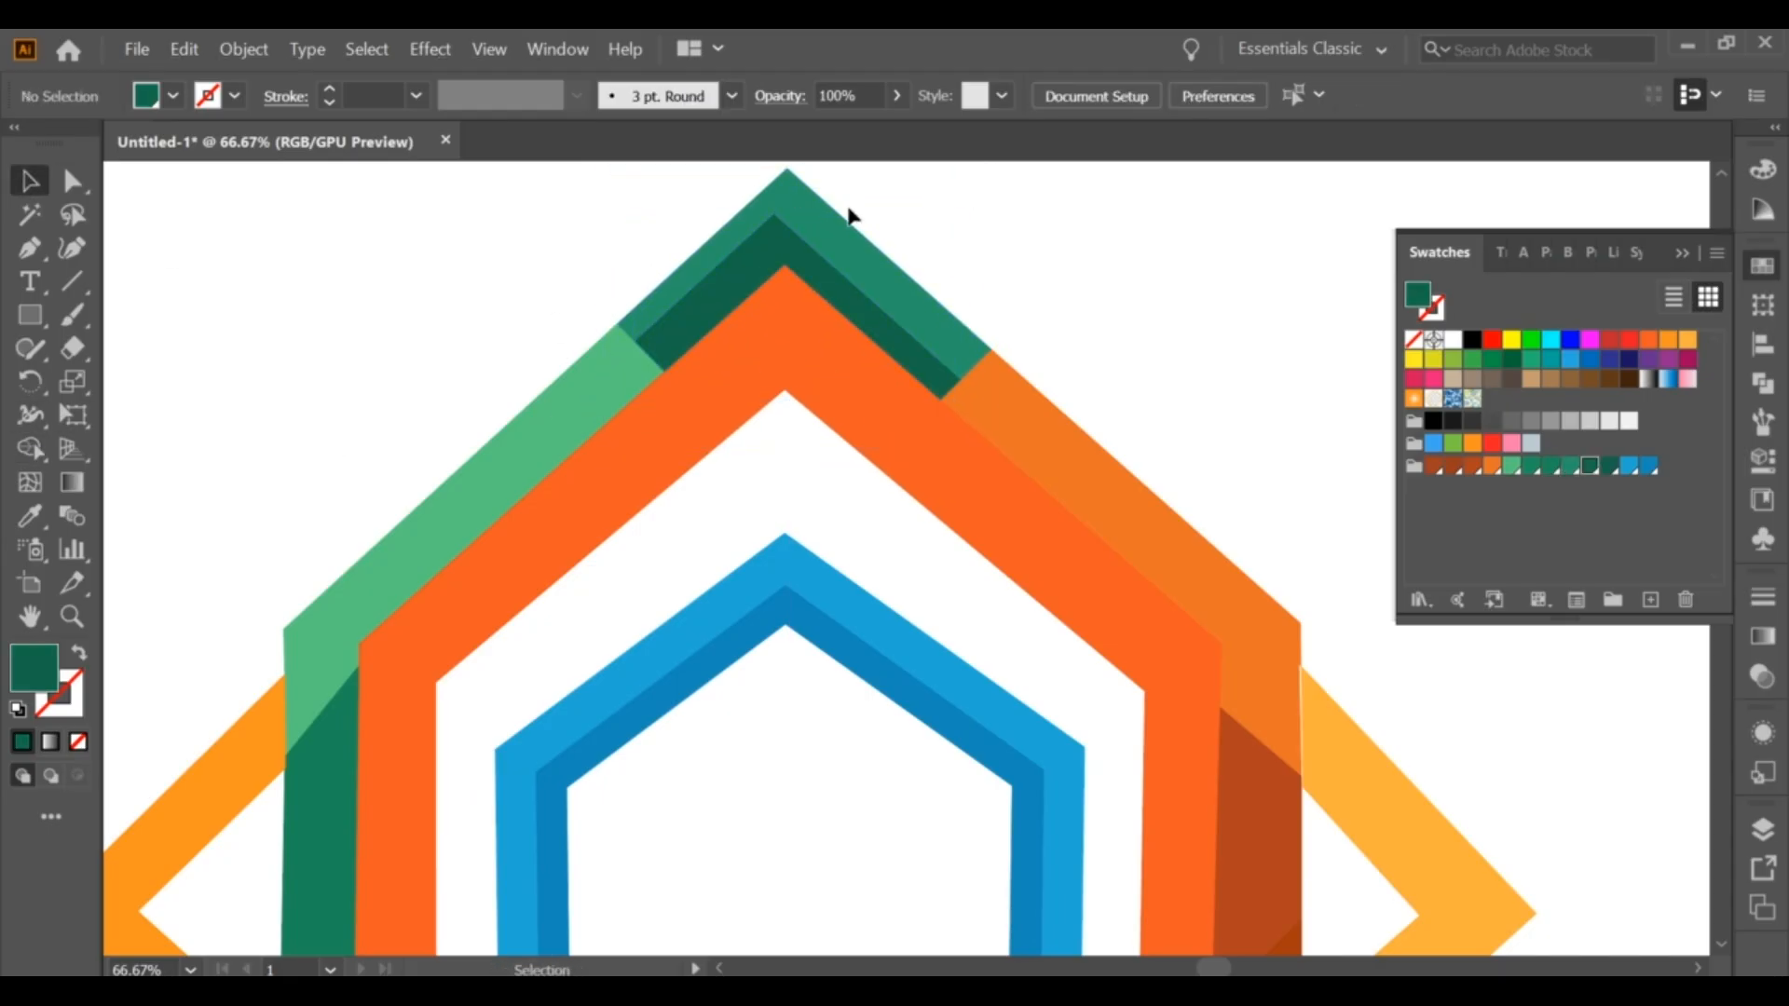
Step: Align the dark green strip's peak and right-end anchor points with the green corner section using Direct Selection
key("a")
left_click(772, 222)
left_click_drag(772, 220, 788, 218)
left_click(859, 207)
left_click(860, 318)
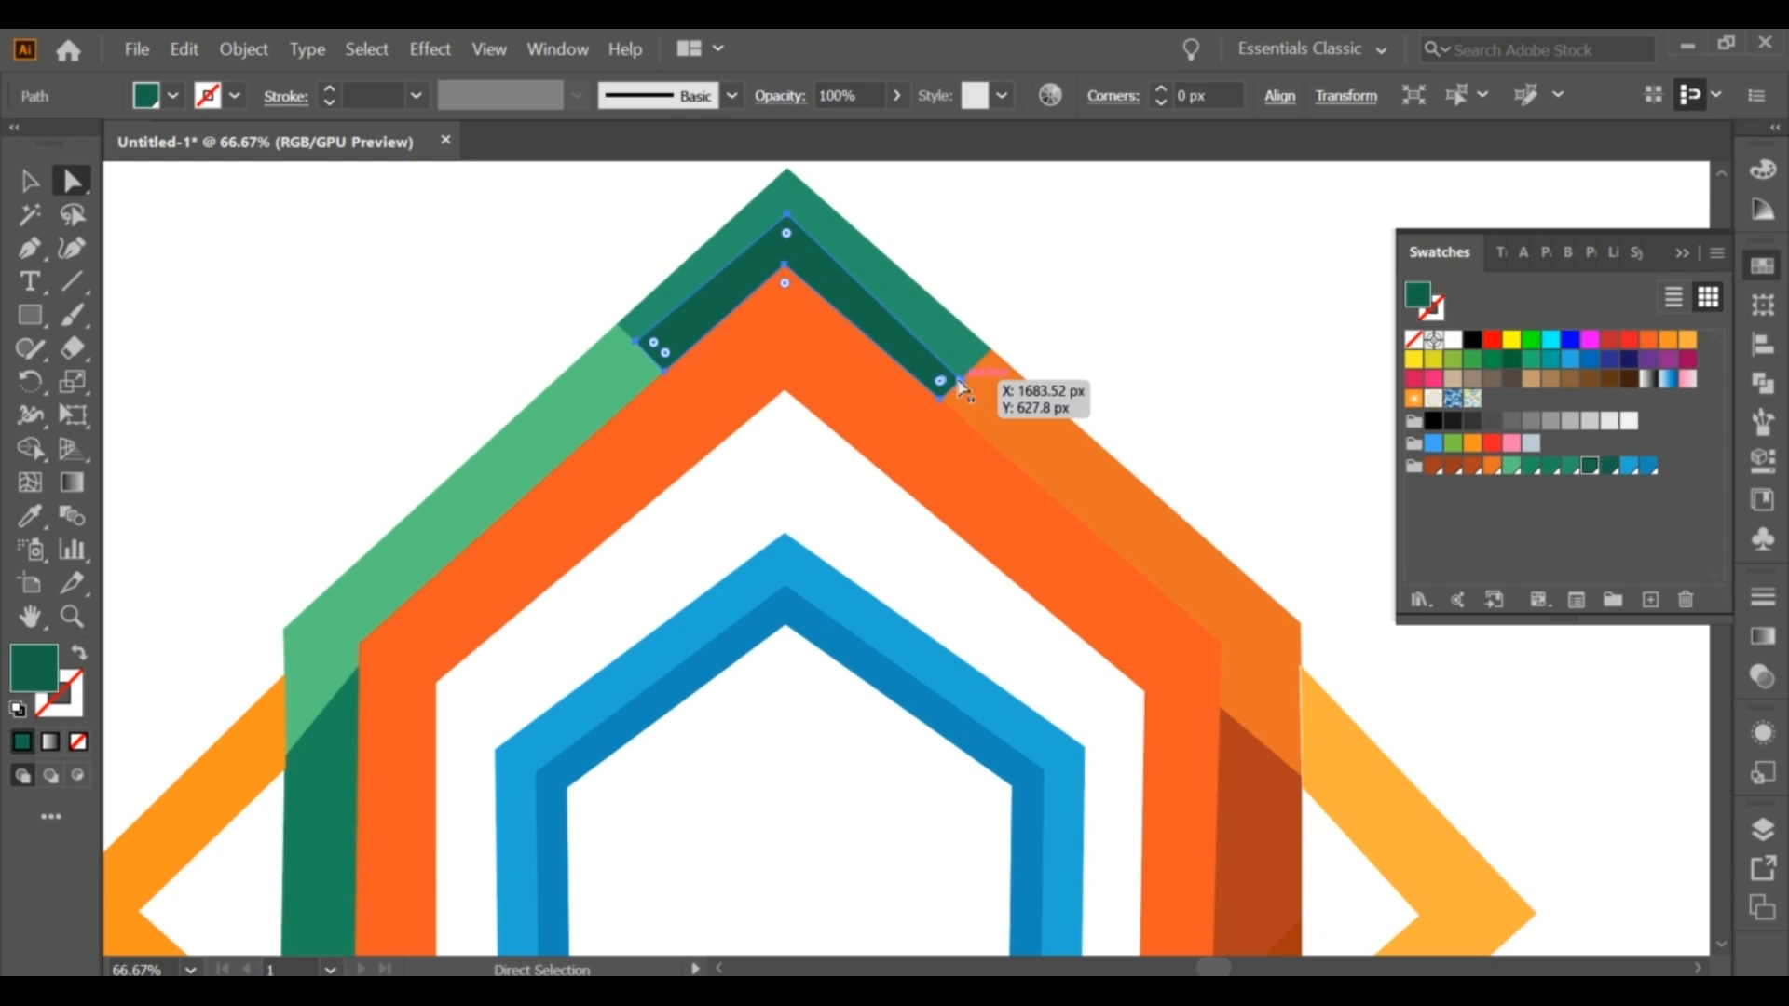
left_click(1020, 261)
scroll(1021, 263, "down", 2)
scroll(1020, 260, "up", 2)
left_click_drag(970, 372, 976, 365)
left_click(1039, 293)
Step: Duplicate the orange upper-right ring section, shift the copy inward, and trim its overlap on the inner orange ring with Shape Builder
scroll(1040, 294, "down", 2)
key("v")
left_click(1007, 338)
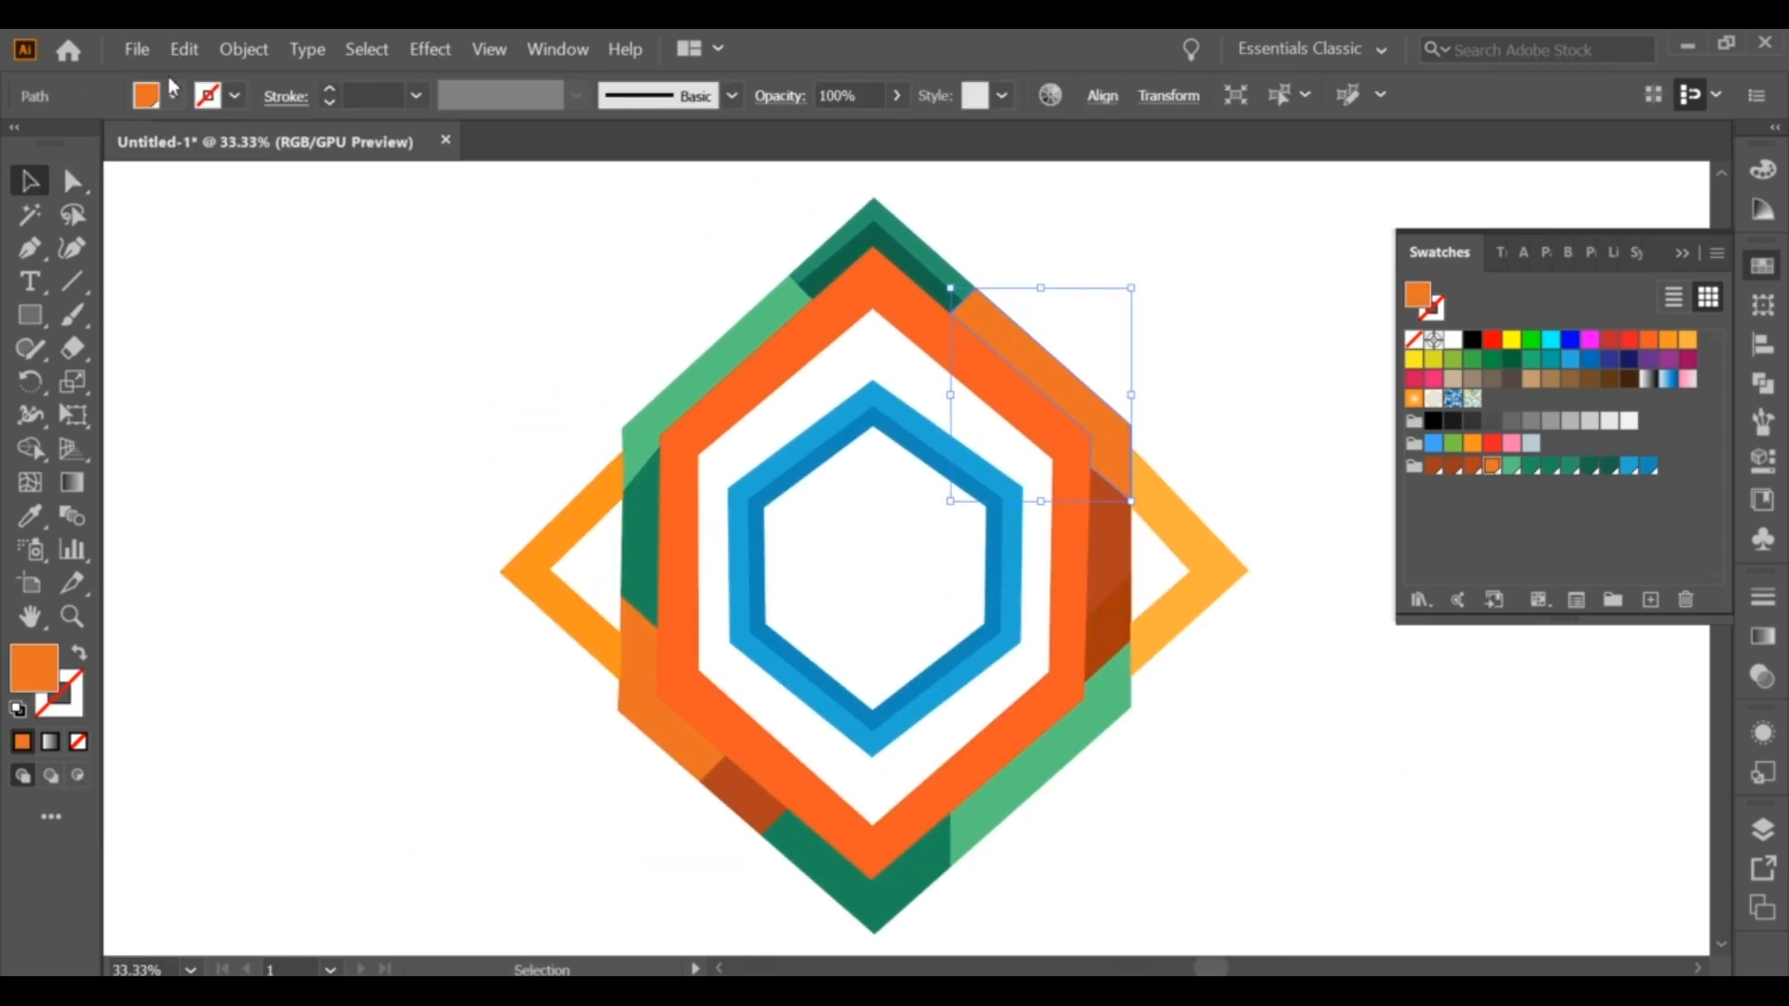
scroll(1130, 361, "up", 1)
left_click_drag(1134, 252, 1107, 280)
left_click_drag(958, 351, 905, 324)
scroll(912, 315, "up", 2)
left_click(1007, 308, "shift")
key("shift+m")
left_click(819, 317, "alt")
key("v")
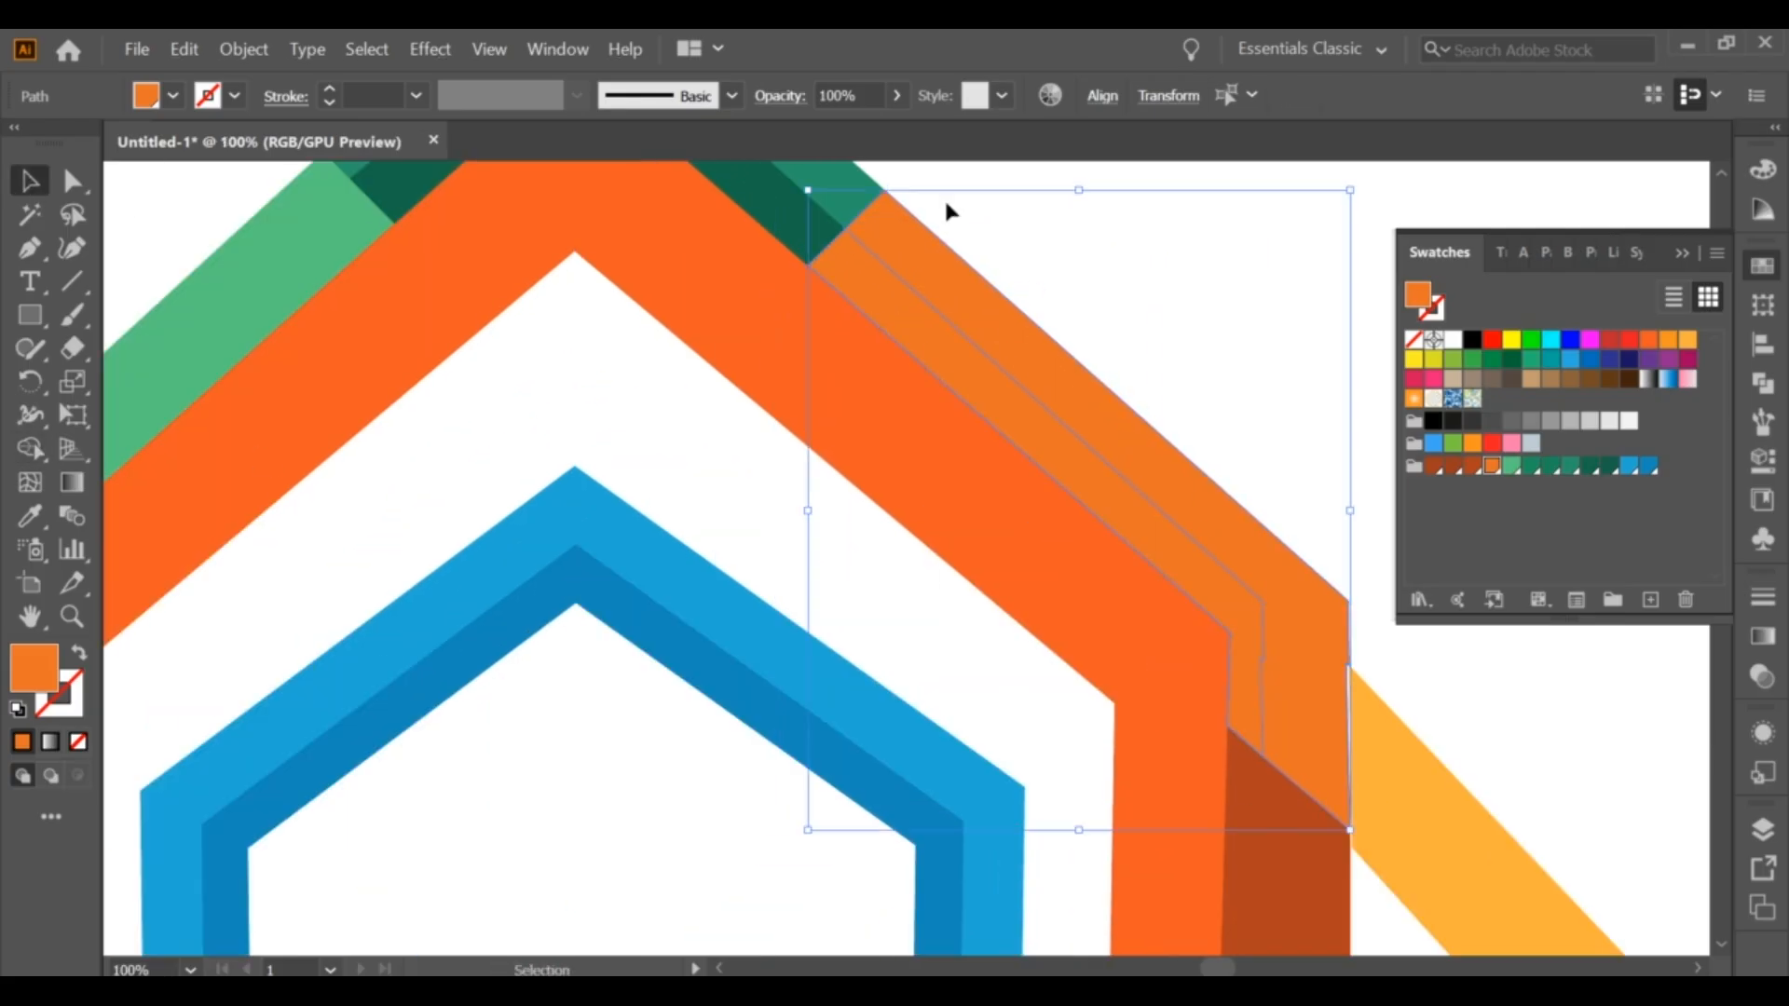
Step: Fill the inner strip of the orange upper-right section with the rust brown swatch
left_click(944, 202)
left_click(939, 334)
left_click(1472, 466)
left_click(1289, 349)
key("ctrl+minus")
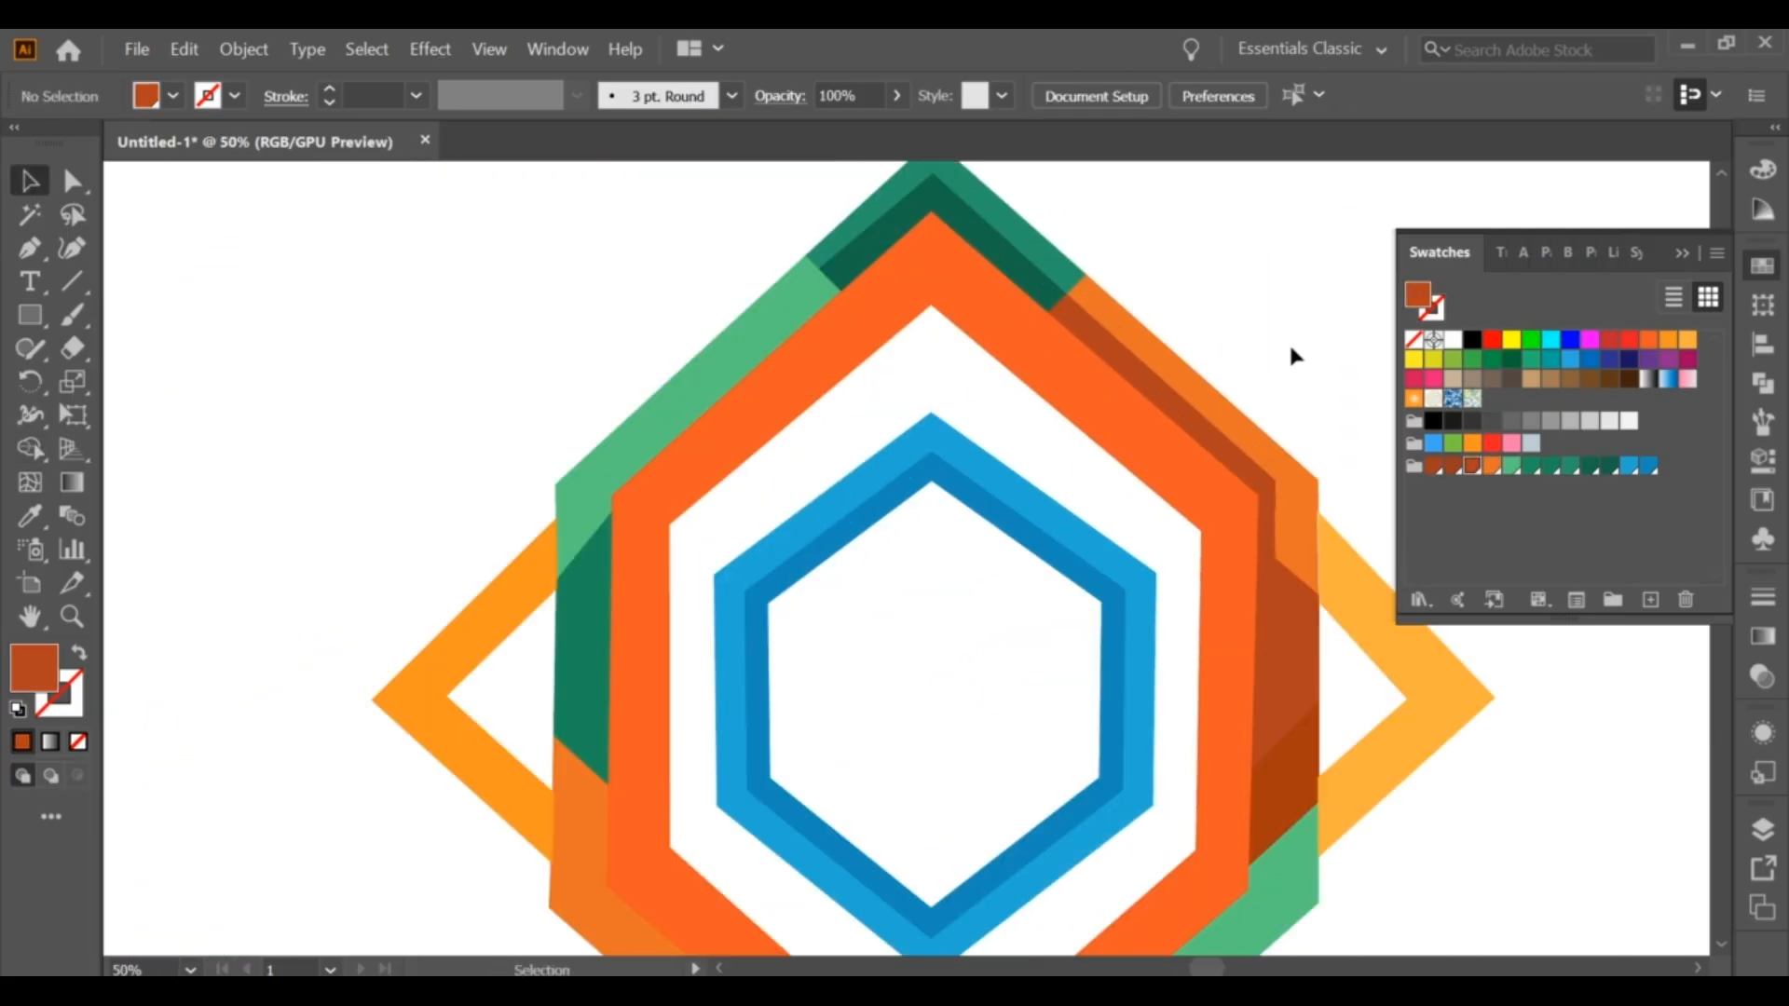
Step: Fill the upper-right section's inner strip with the orange swatch, then darken it slightly in the Color Picker
left_click(1165, 396)
left_click(1492, 466)
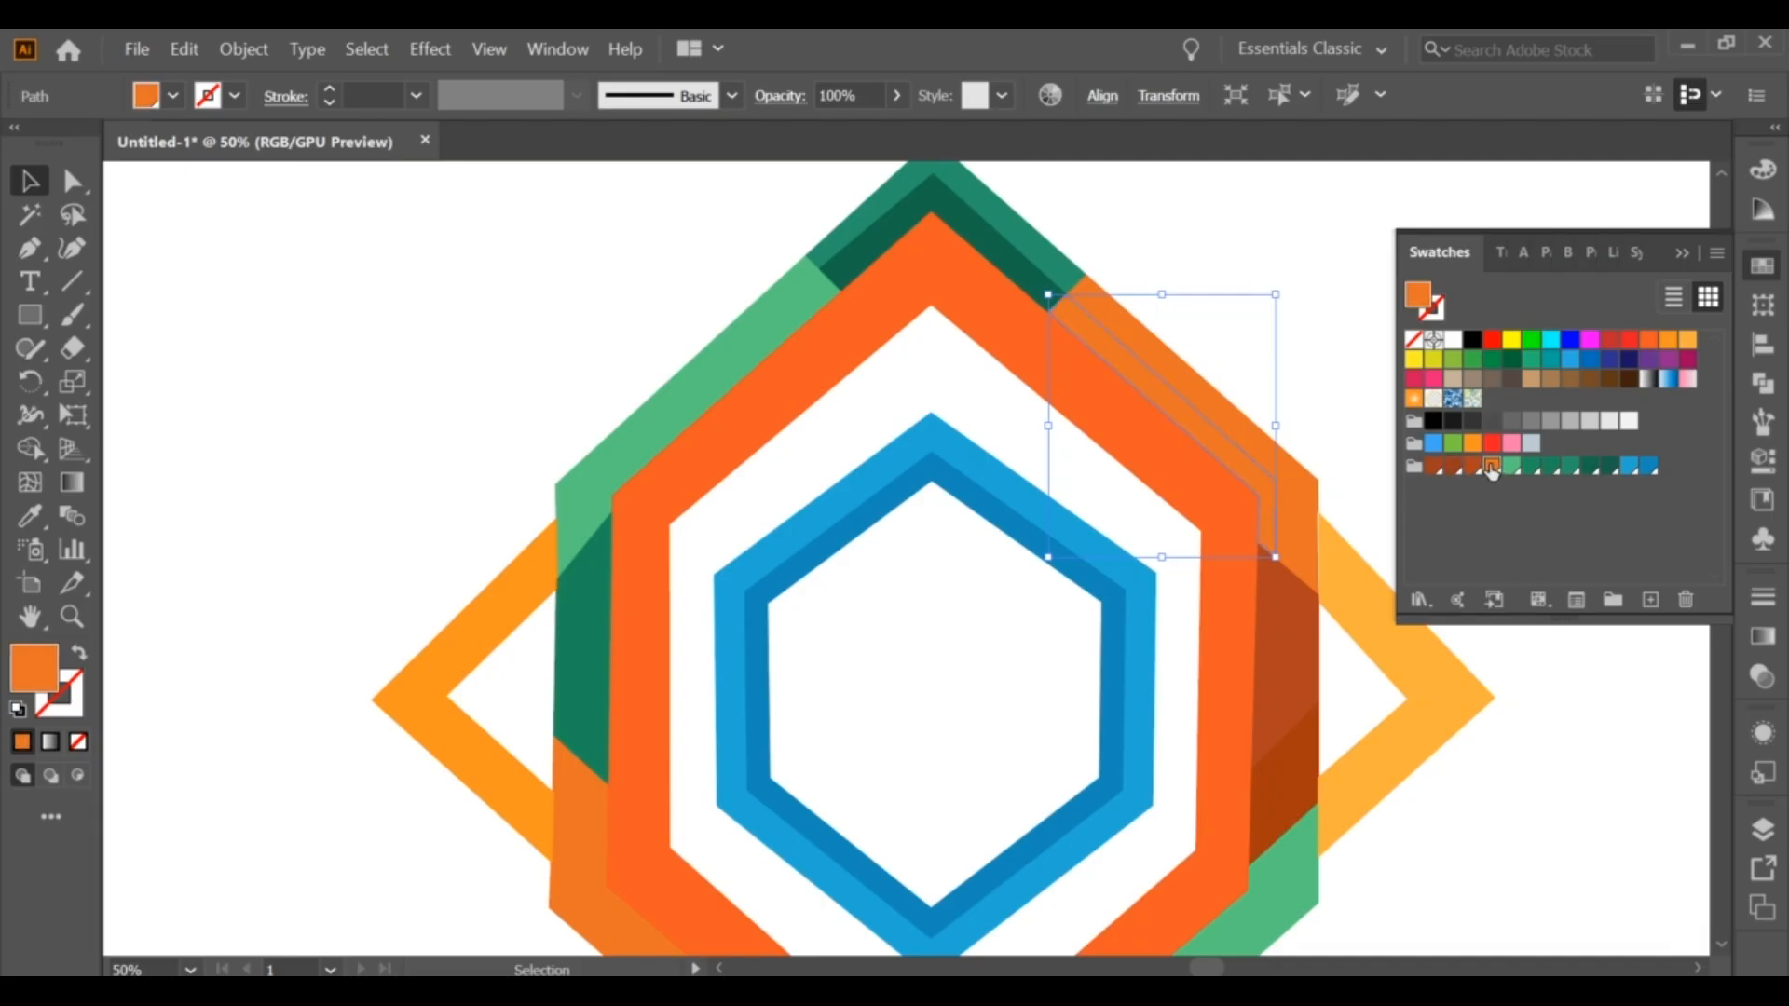
double_click(1418, 295)
left_click(984, 491)
left_click(1351, 445)
left_click(1327, 283)
left_click_drag(1327, 283, 1372, 233)
Step: Darken the upper-right inner strip's orange fill further with the Color Picker
left_click(1200, 337)
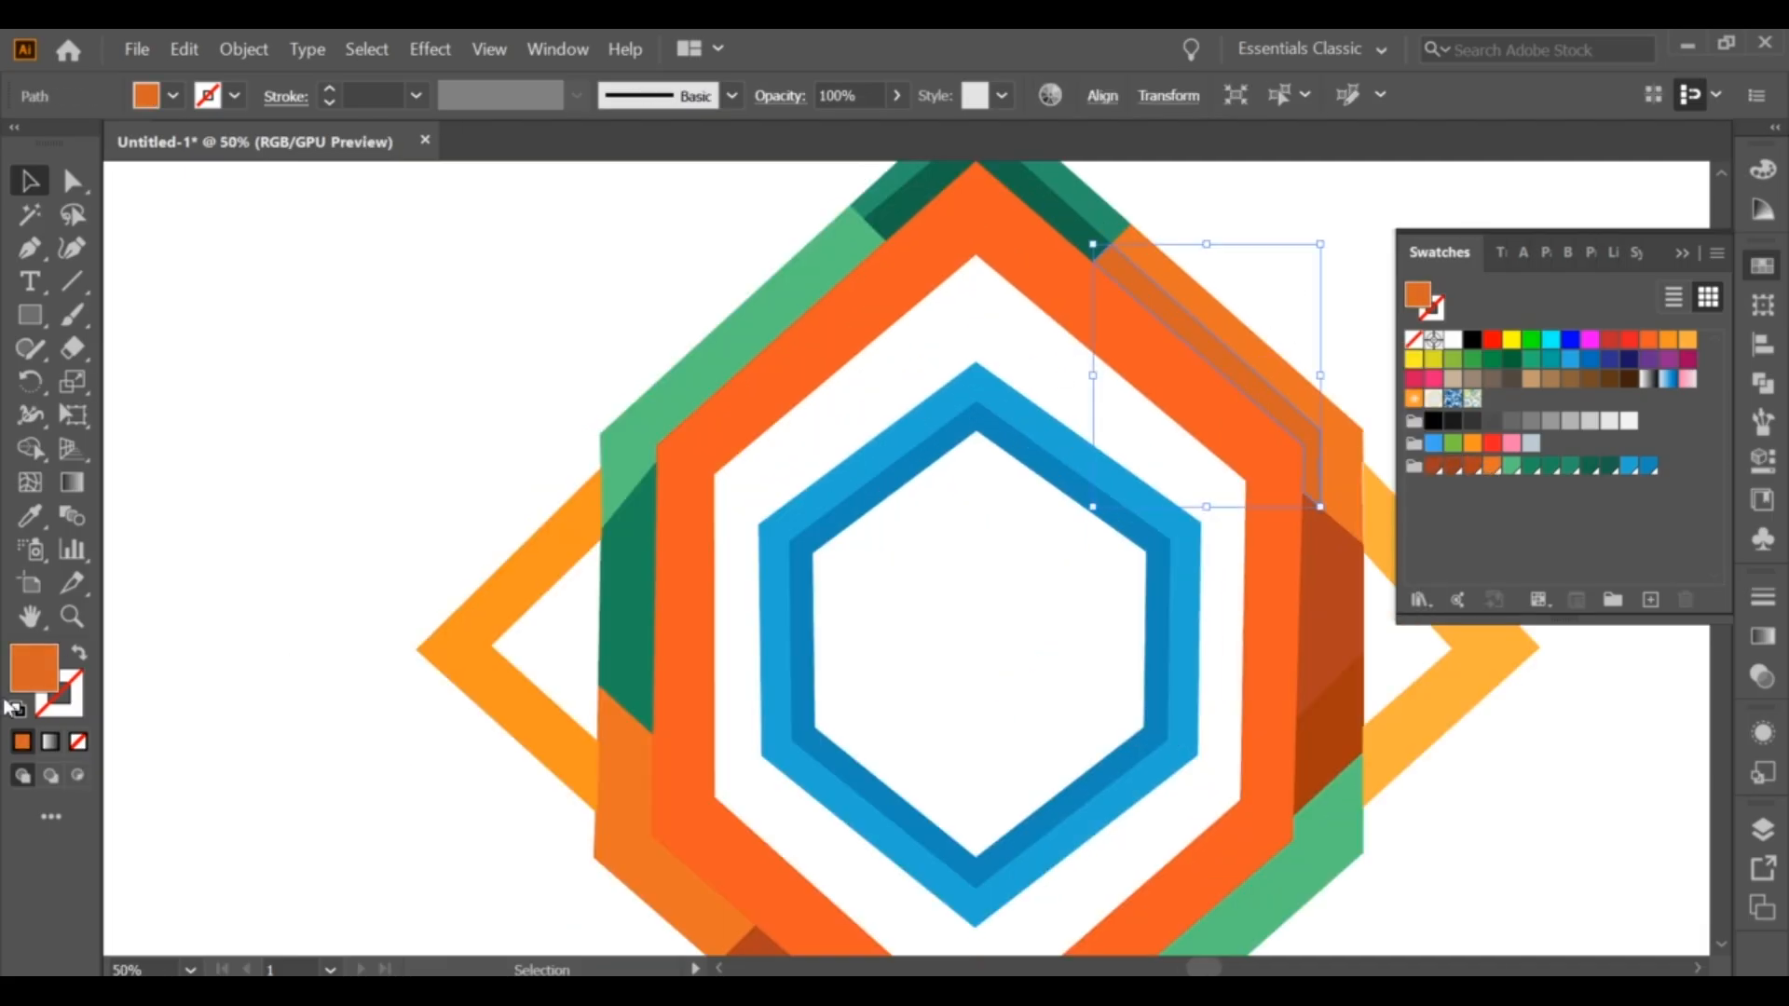
double_click(1418, 294)
left_click(987, 506)
left_click(1351, 445)
left_click(1318, 293)
key("ctrl+minus")
left_click_drag(1248, 720, 1196, 677)
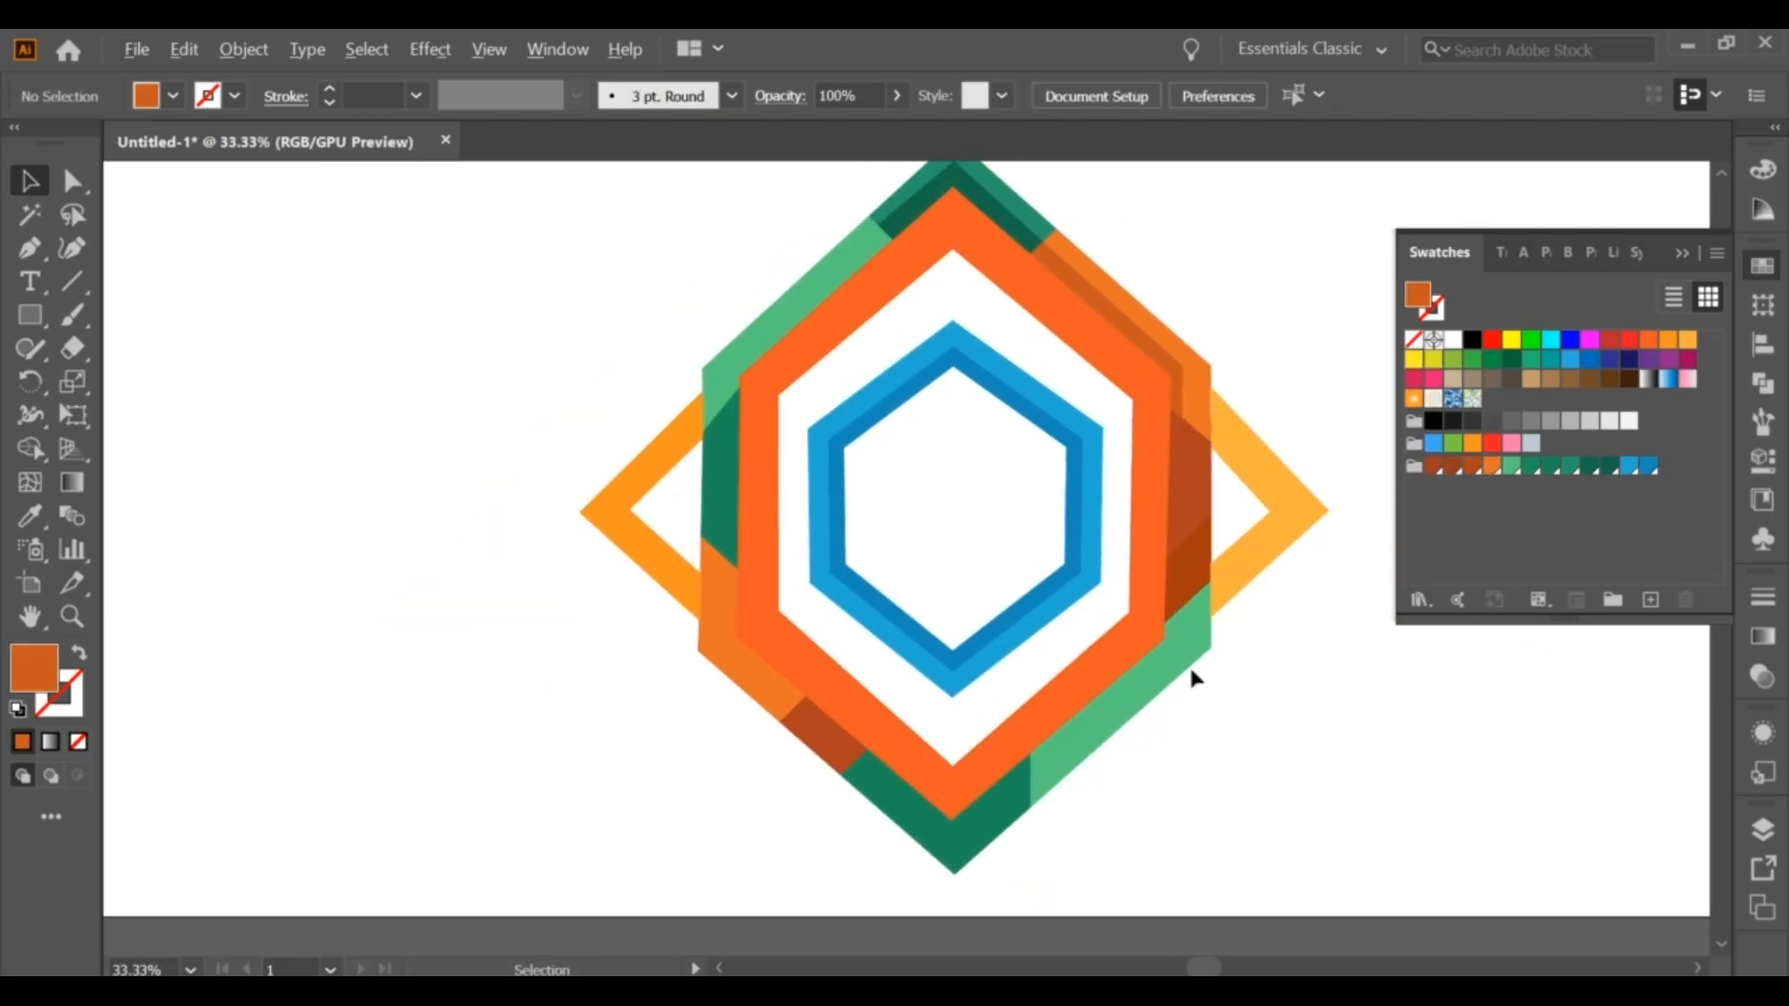
Step: Try to narrow a copy of the rust brown right-hand section into an inner strip and fill it with darker brown
scroll(1201, 434, "up", 1)
left_click(184, 49)
left_click(1186, 489)
left_click(243, 49)
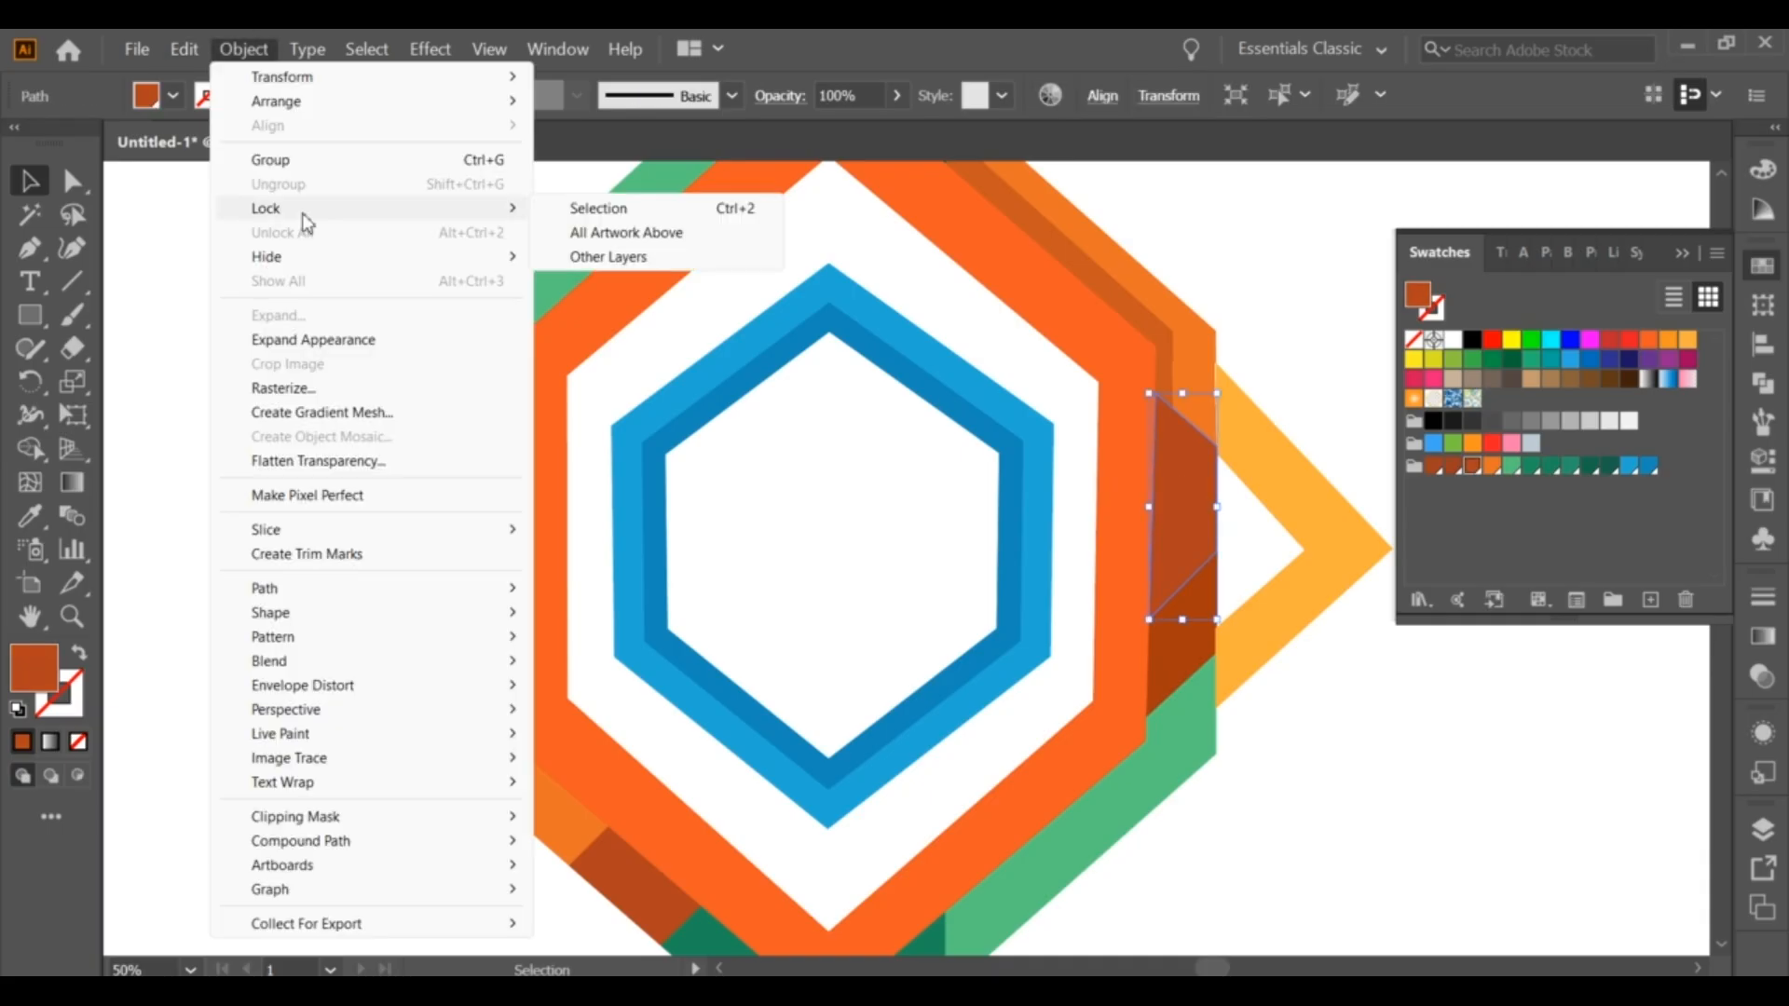
mouse_move(185, 51)
left_click(242, 232)
left_click_drag(1217, 507, 1199, 505)
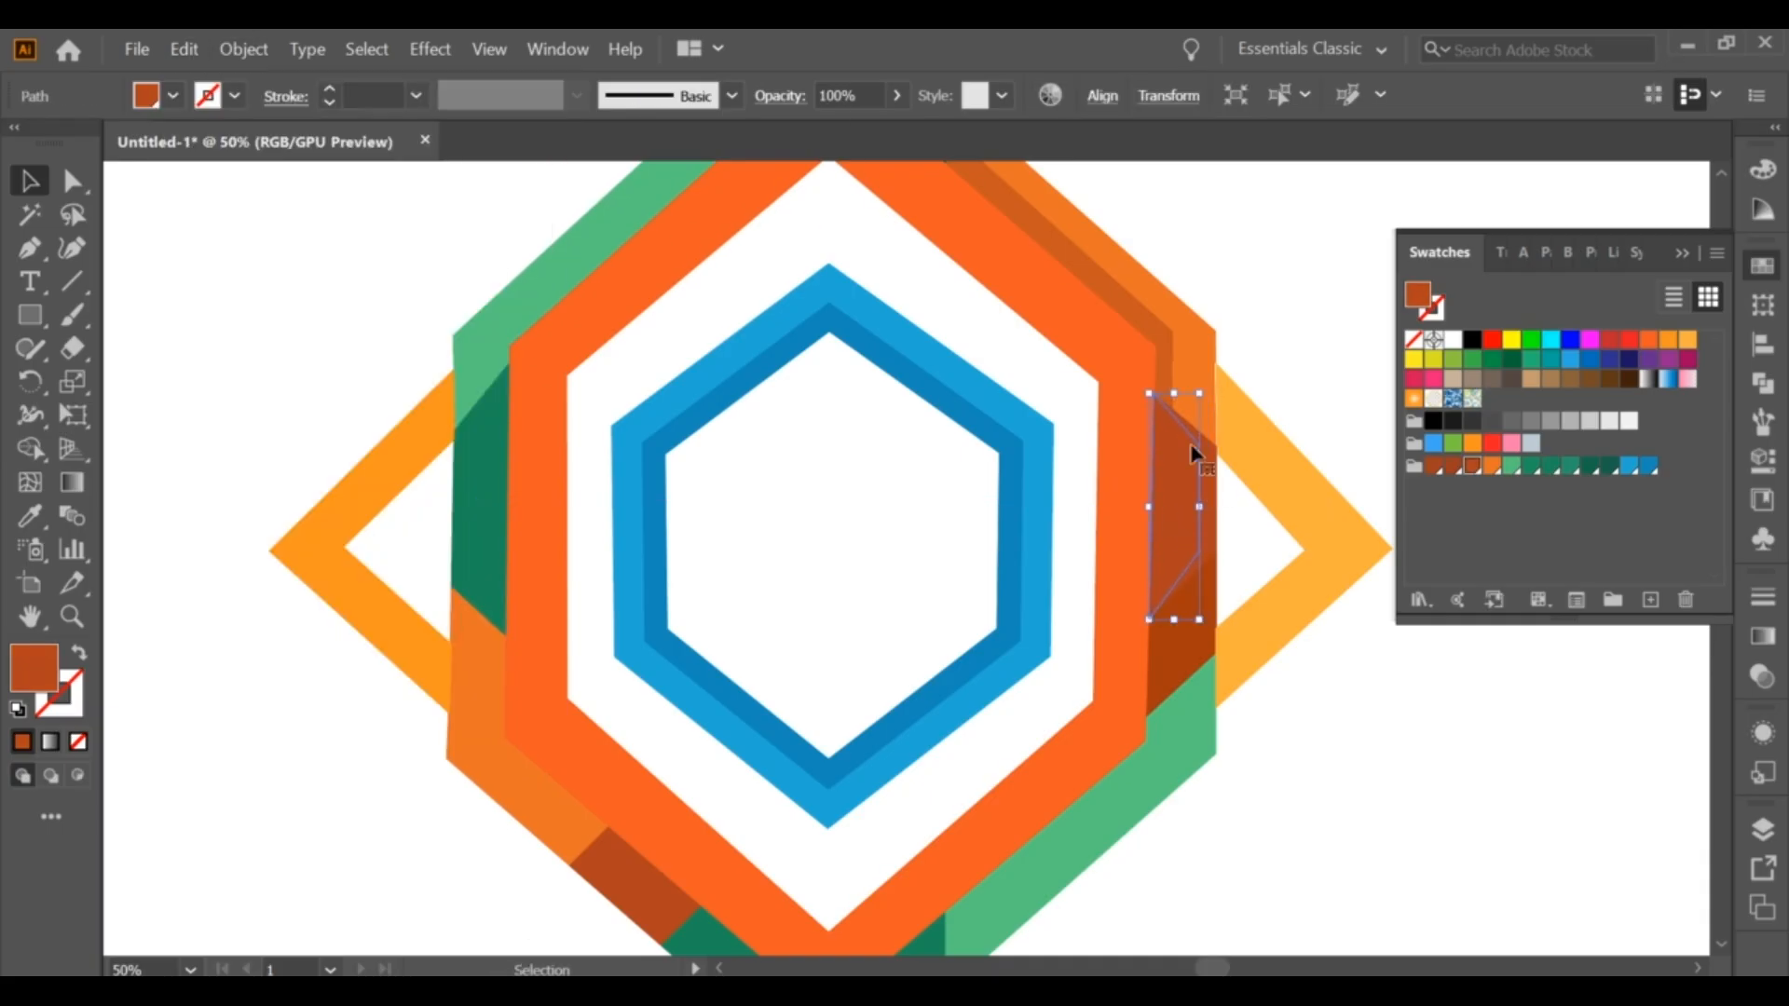
left_click(1258, 484)
left_click(1172, 497)
left_click(1296, 289)
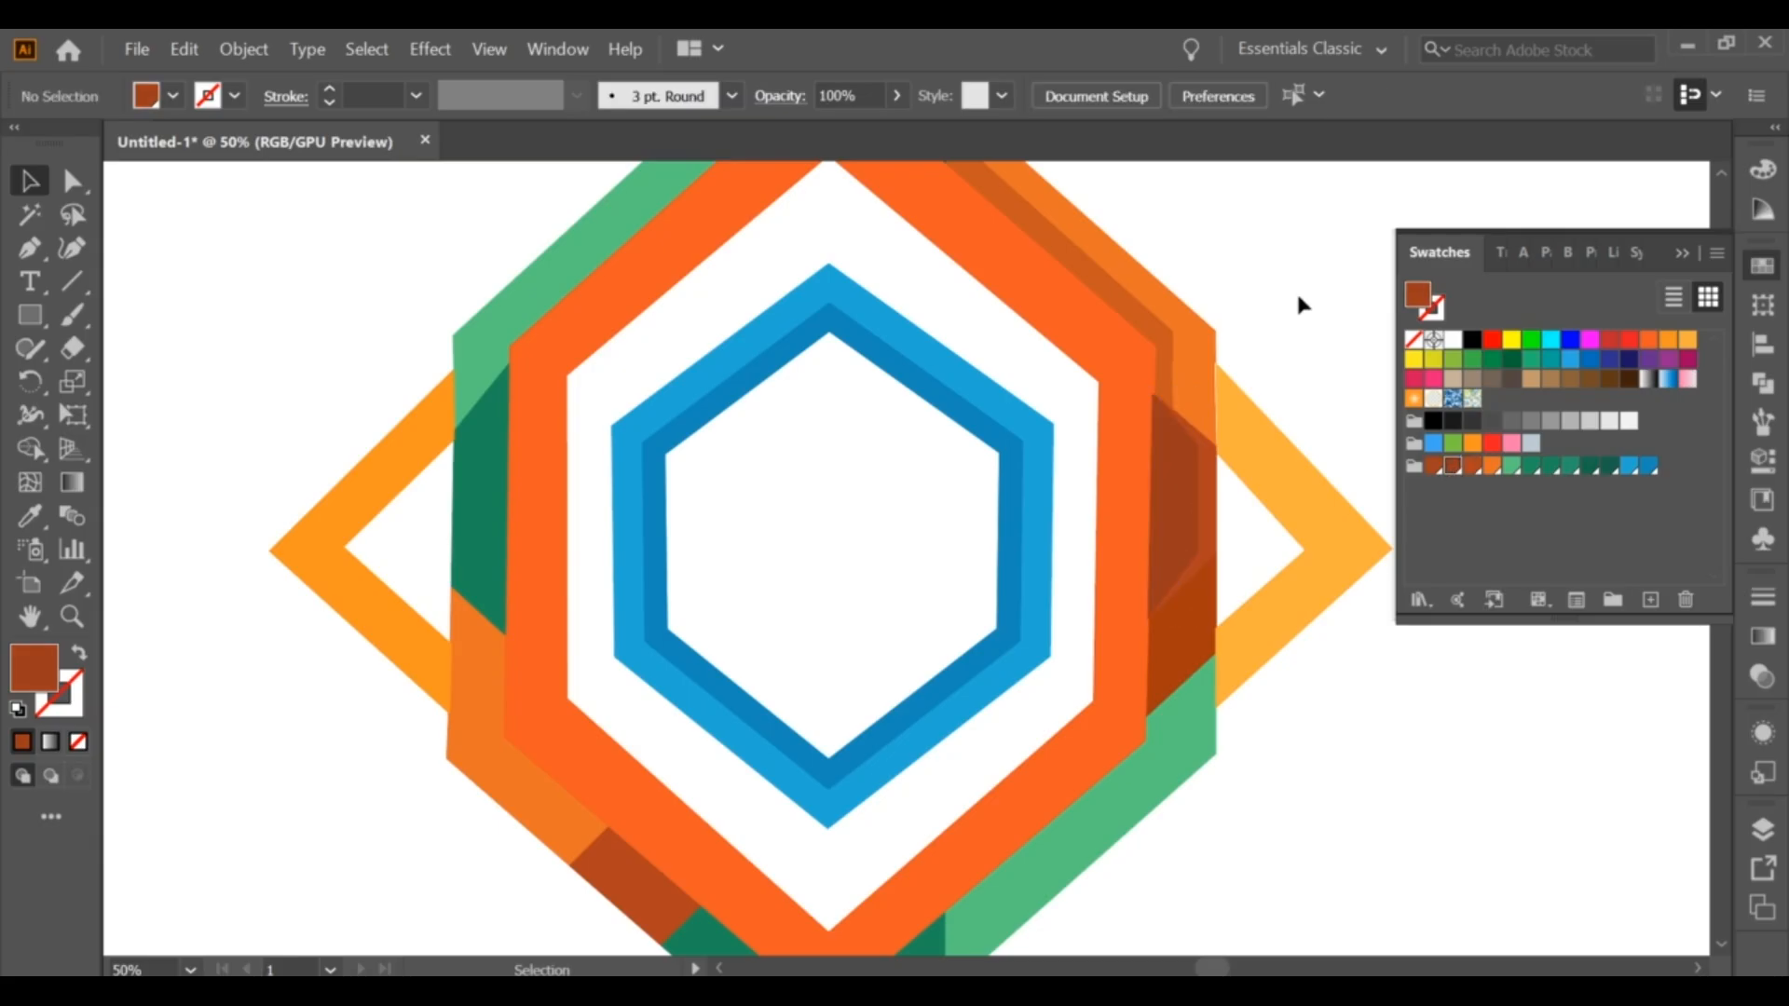
Step: Duplicate the light green lower-right ring section, shift the copy inward, and trim its overlap on the orange ring with Shape Builder
scroll(1246, 416, "down", 1)
left_click(1127, 560)
scroll(1127, 559, "up", 1)
left_click(183, 48)
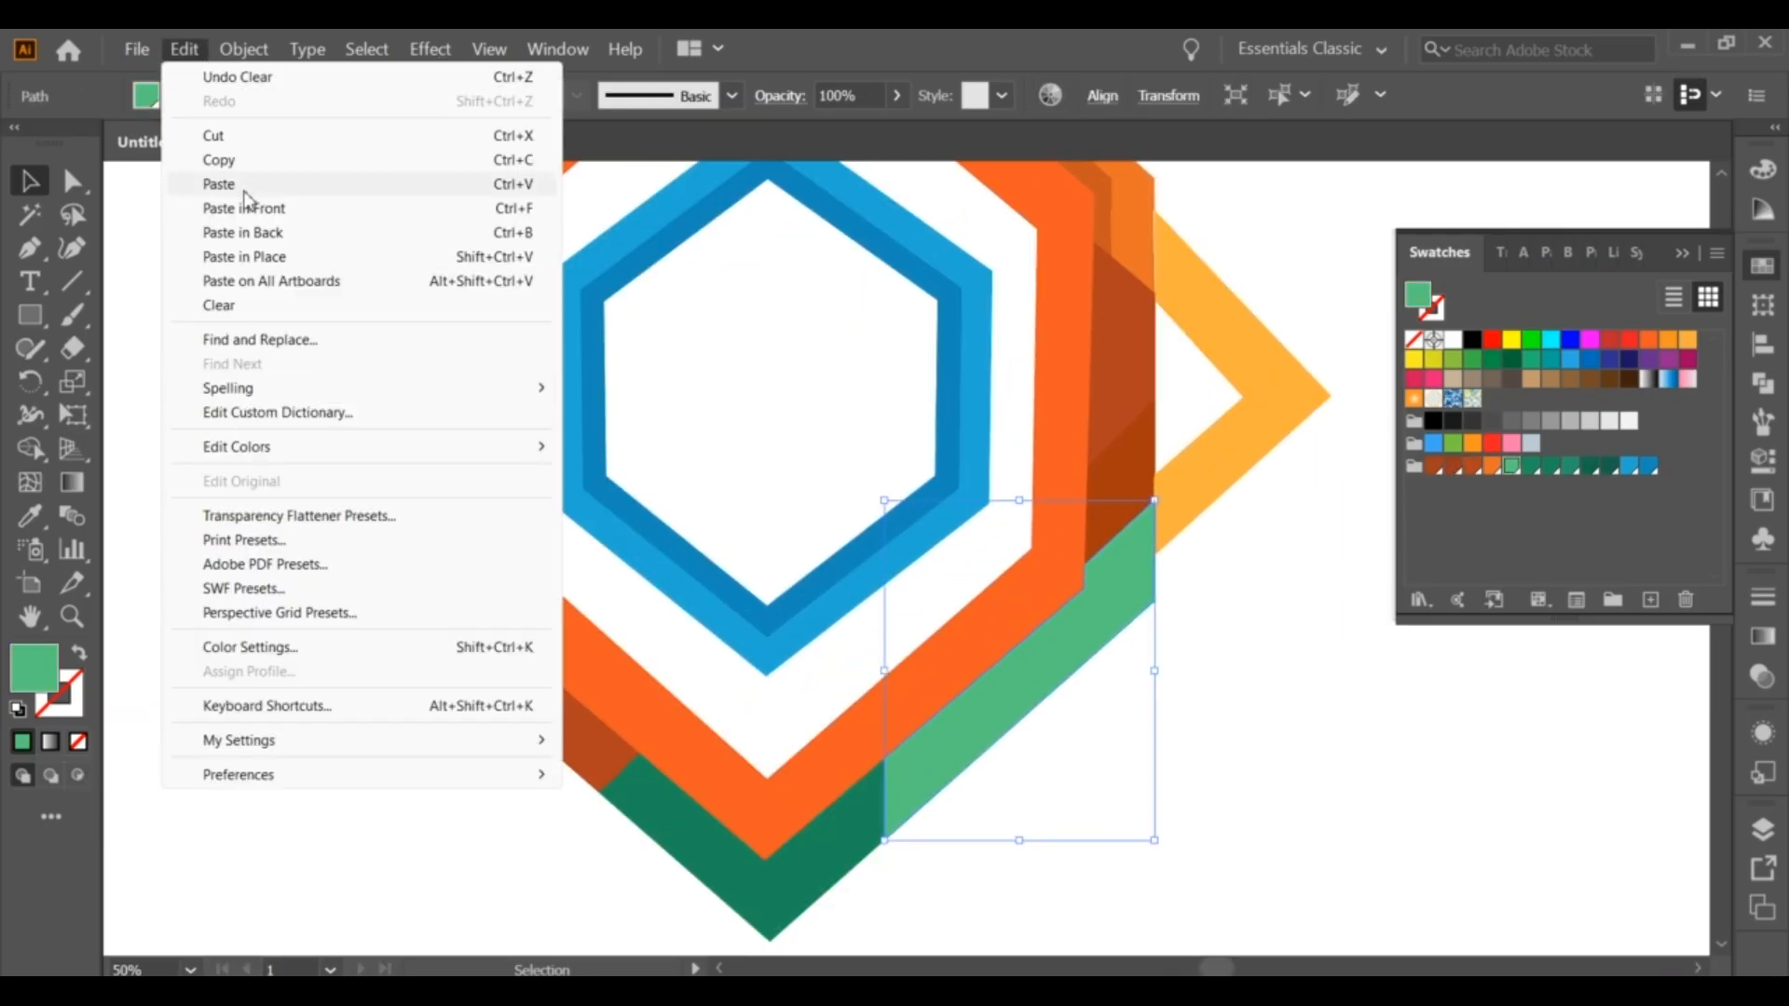
left_click(242, 232)
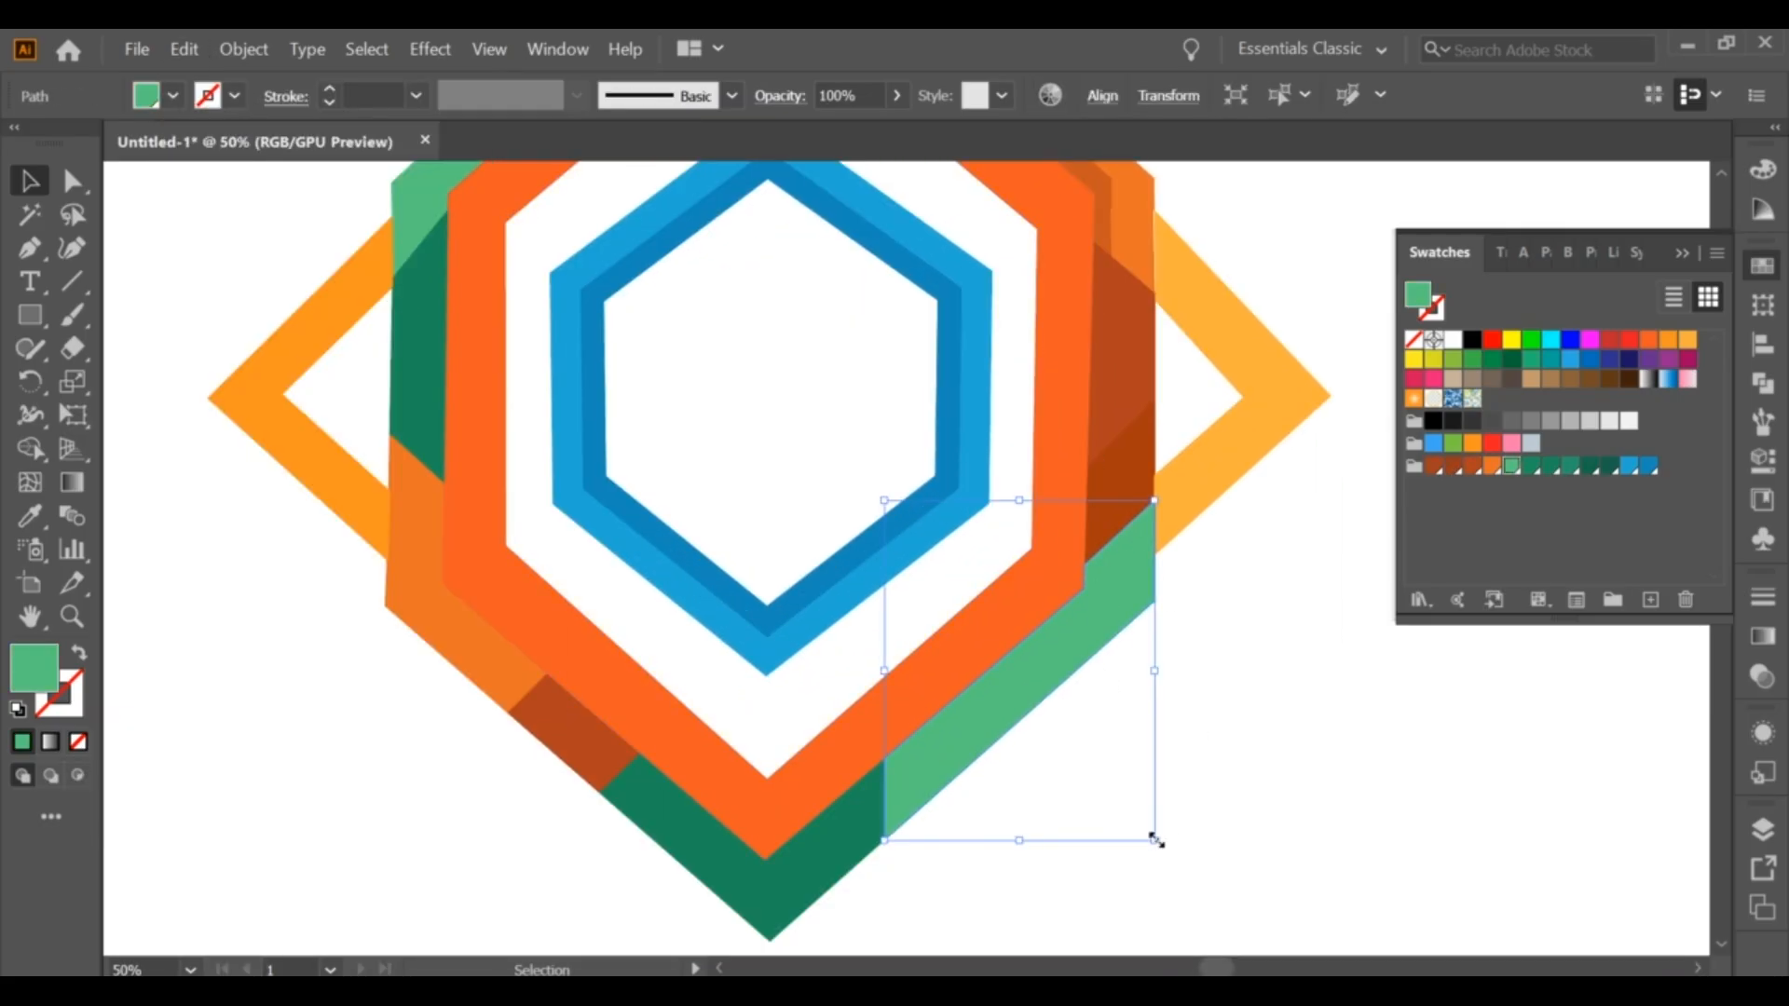
mouse_move(1155, 840)
left_mouse_down()
mouse_move(1134, 803)
mouse_move(1154, 840)
left_mouse_up()
key("shift+m")
left_click(34, 186)
left_click(1212, 685)
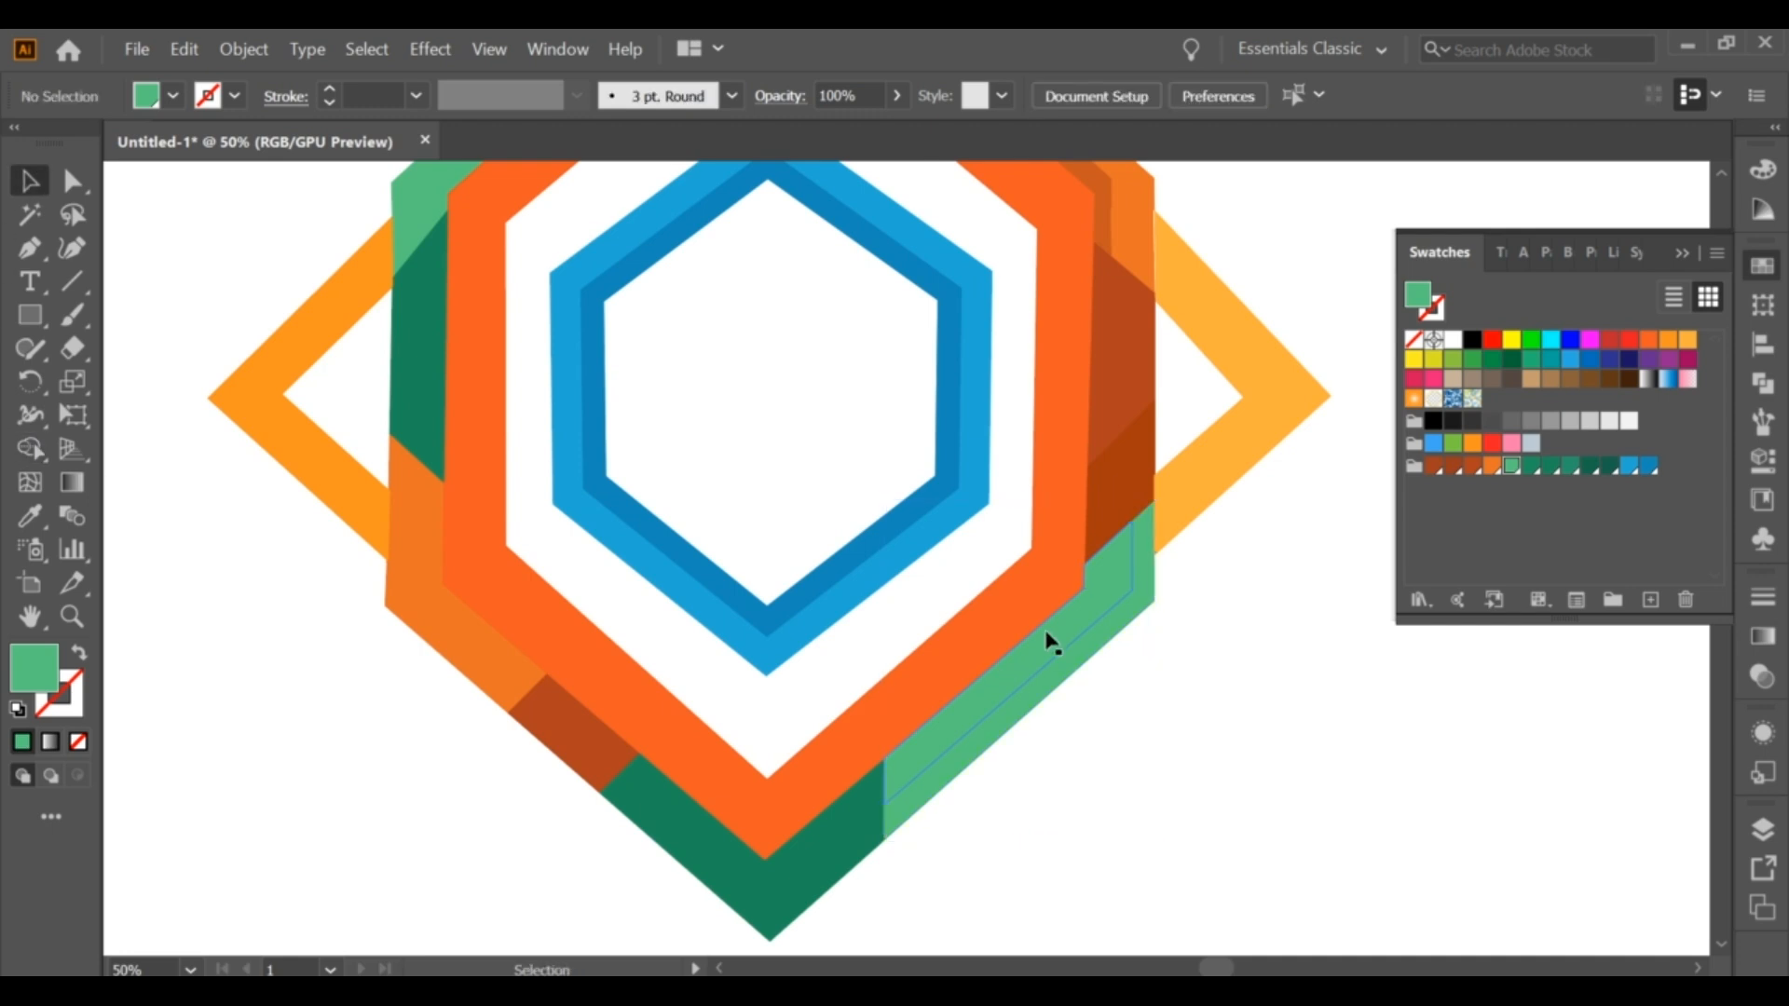
Step: Fill the inner strip of the light green lower-right section with the darker green swatch
left_click(1046, 643)
left_click(1531, 466)
left_click(1304, 551)
Step: Duplicate the dark green bottom corner section, move the copy up onto the orange ring, and stretch it to the corner's full width
scroll(1283, 547, "down", 2)
scroll(1134, 716, "up", 1)
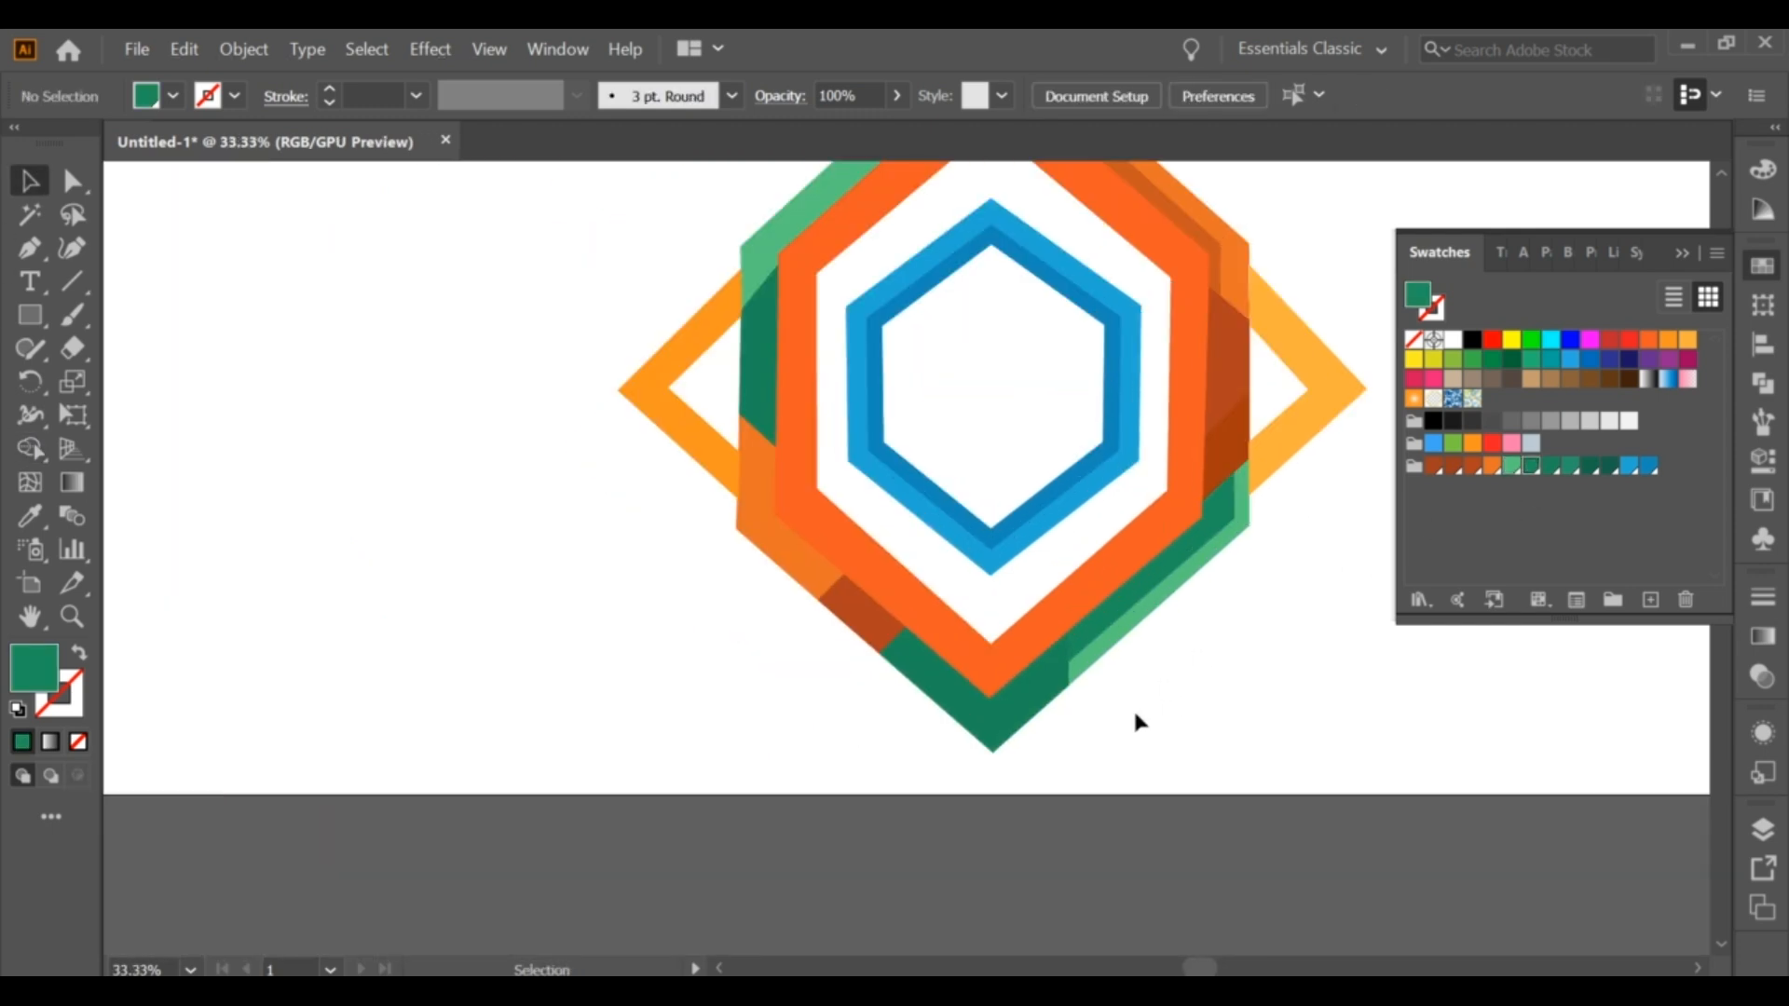
left_click(1011, 725)
left_click(183, 49)
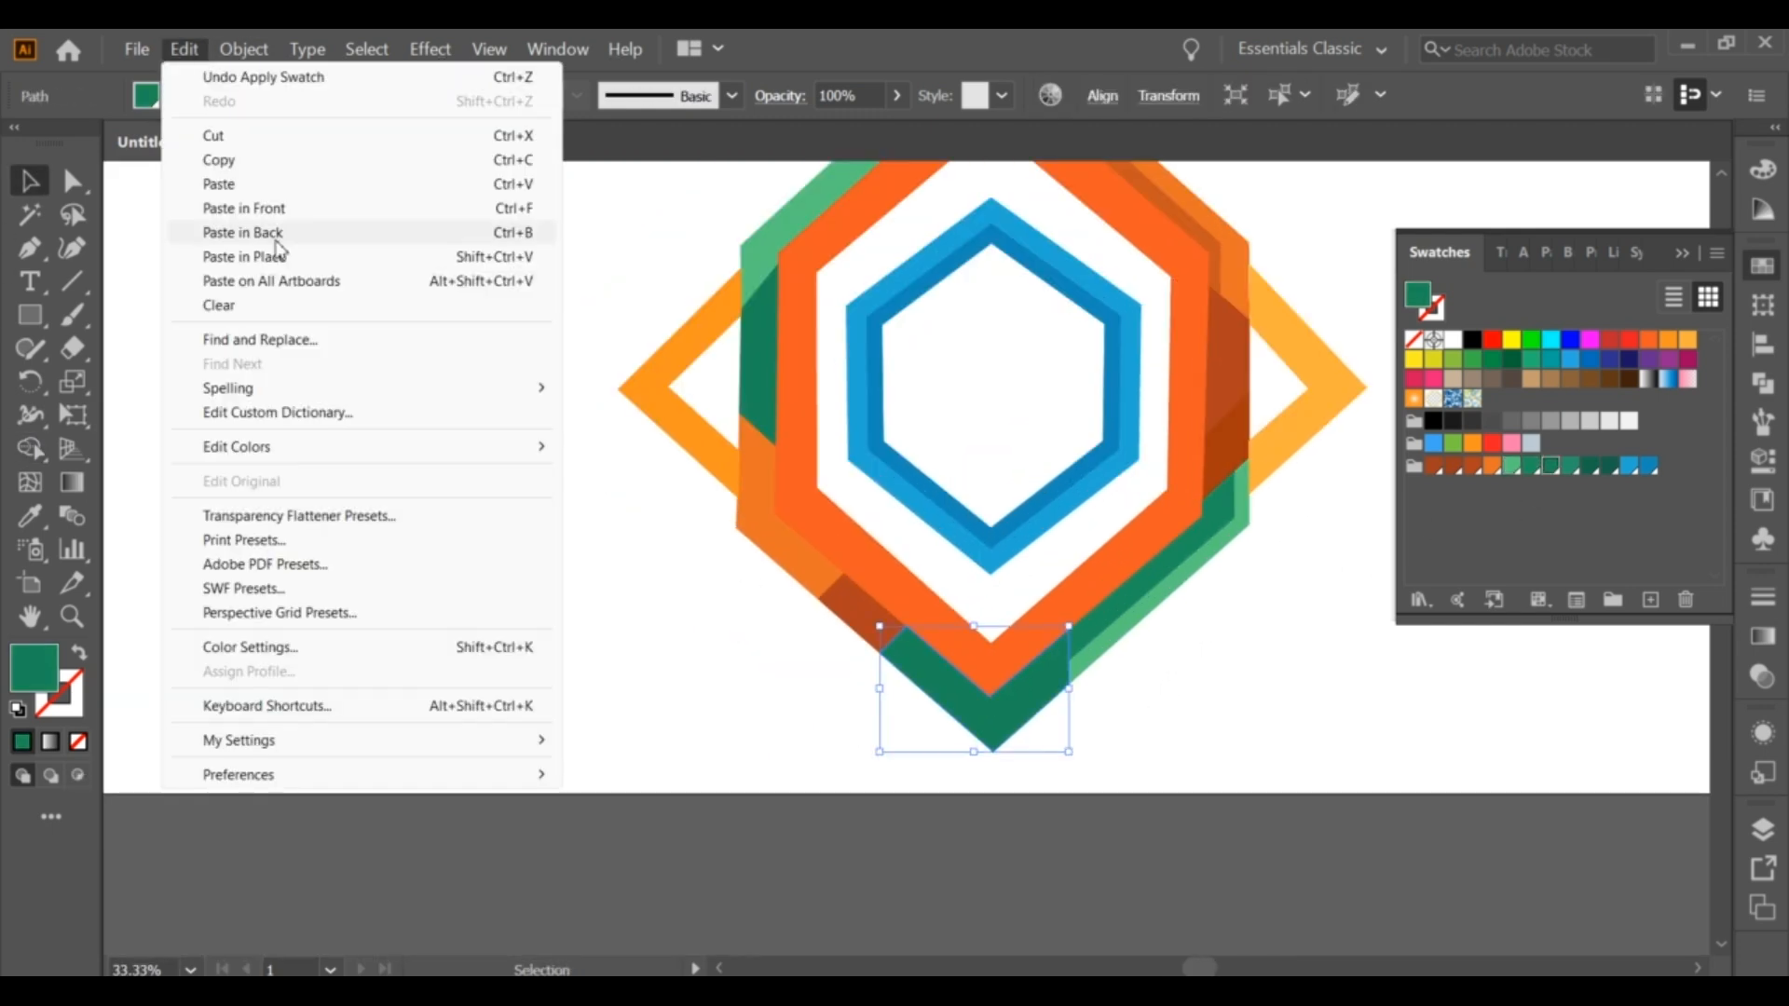
left_click(244, 232)
left_click_drag(974, 751, 1067, 681)
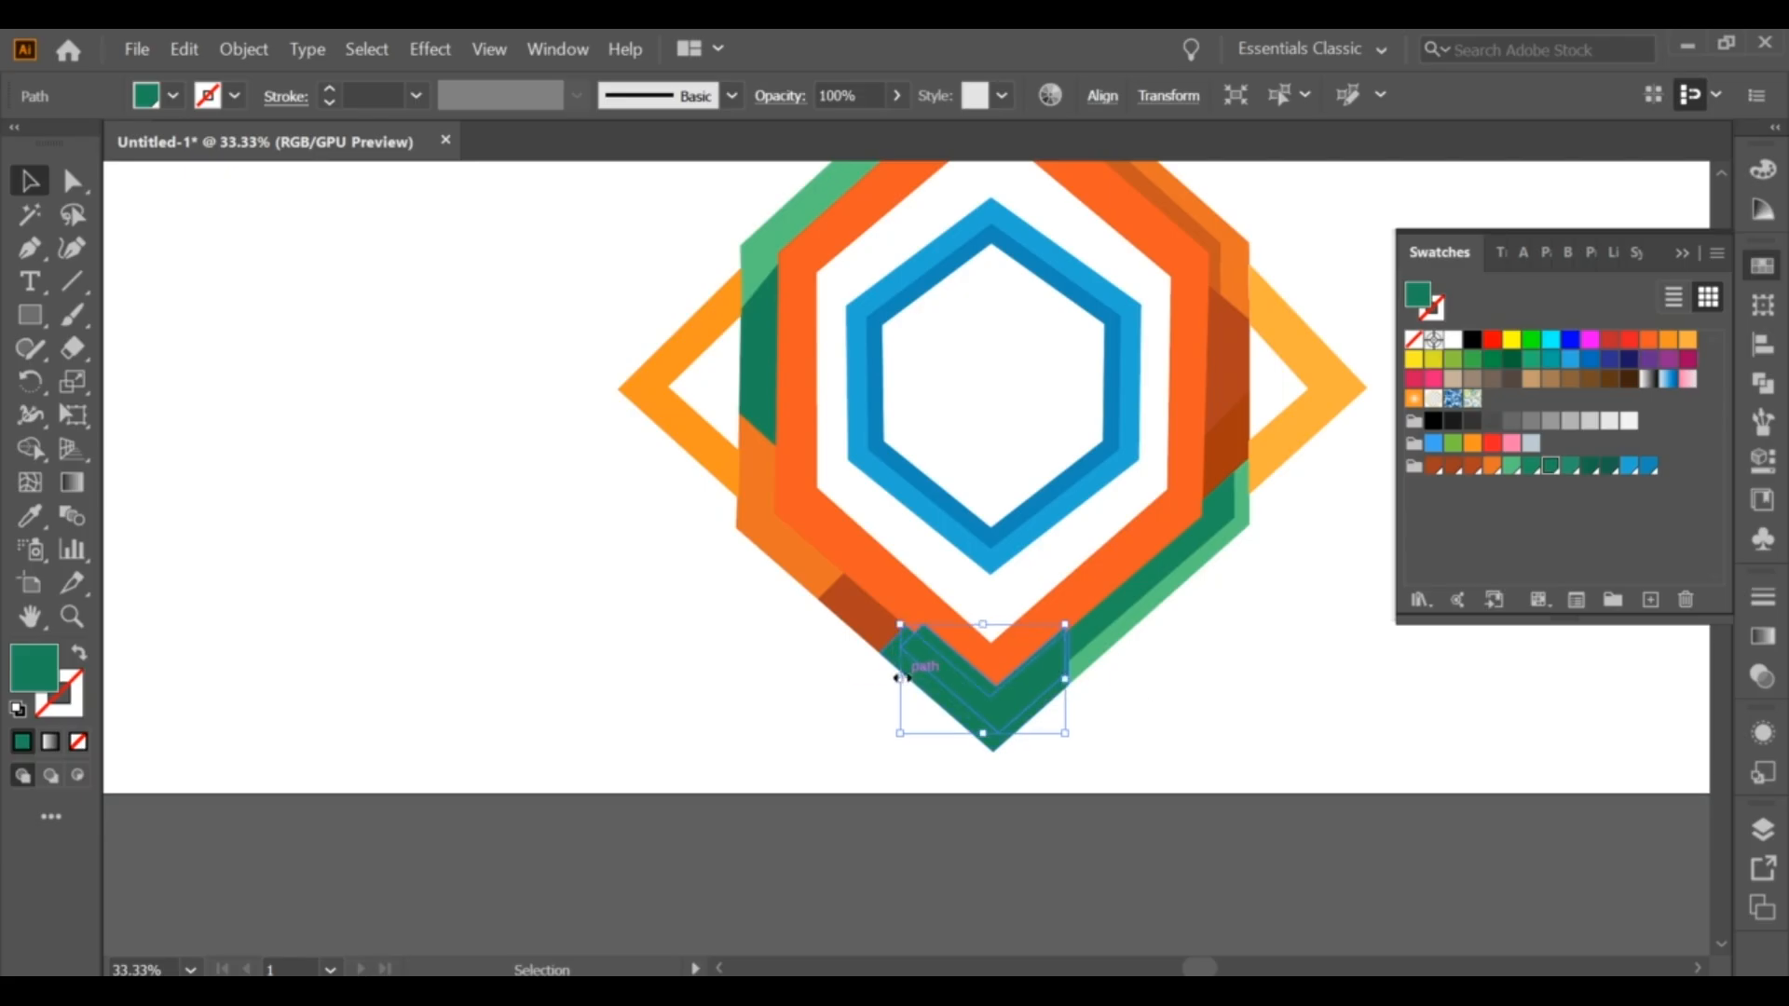
left_click_drag(892, 682, 883, 681)
left_click_drag(960, 685, 1002, 704)
scroll(1032, 691, "up", 2)
left_click(1098, 665)
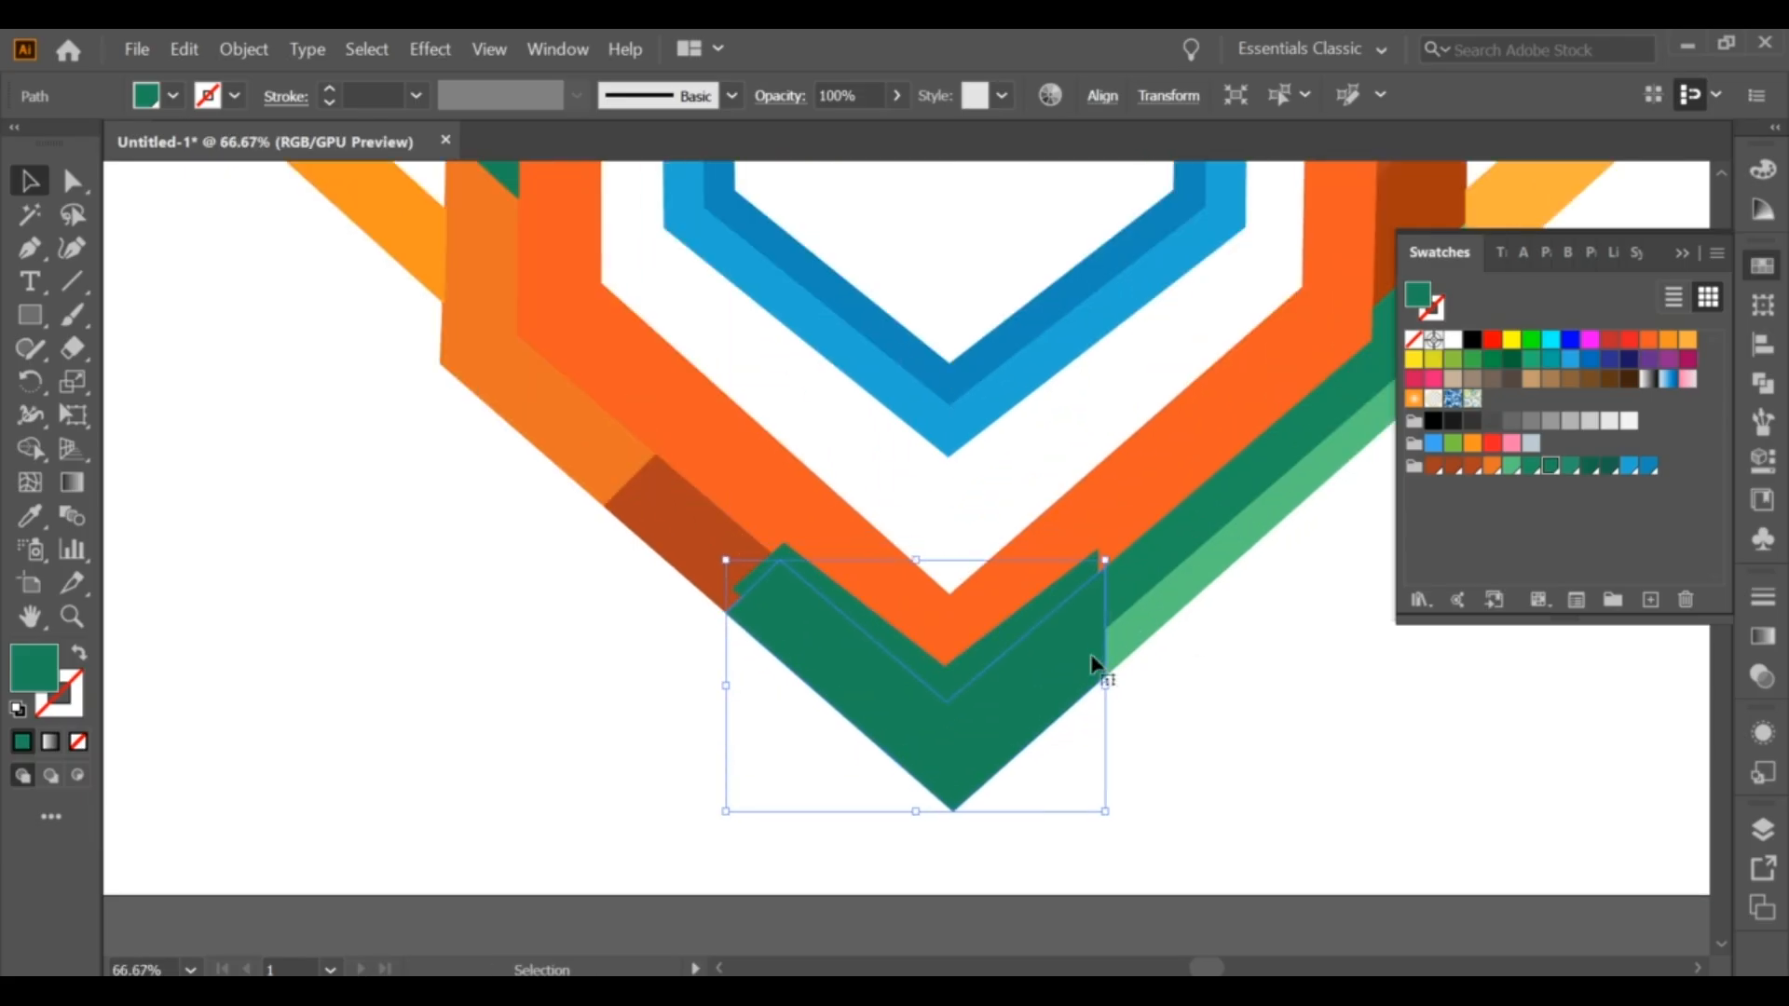
left_click(1088, 629)
left_click_drag(1099, 652, 1107, 652)
left_click_drag(969, 736, 969, 733)
Step: Trim the bottom corner copy's overlap on the orange ring with Shape Builder and fill the remaining inner strip with the lighter teal green swatch
left_click(876, 722, "shift")
left_click(31, 449)
left_click(948, 683, "alt")
left_click(30, 180)
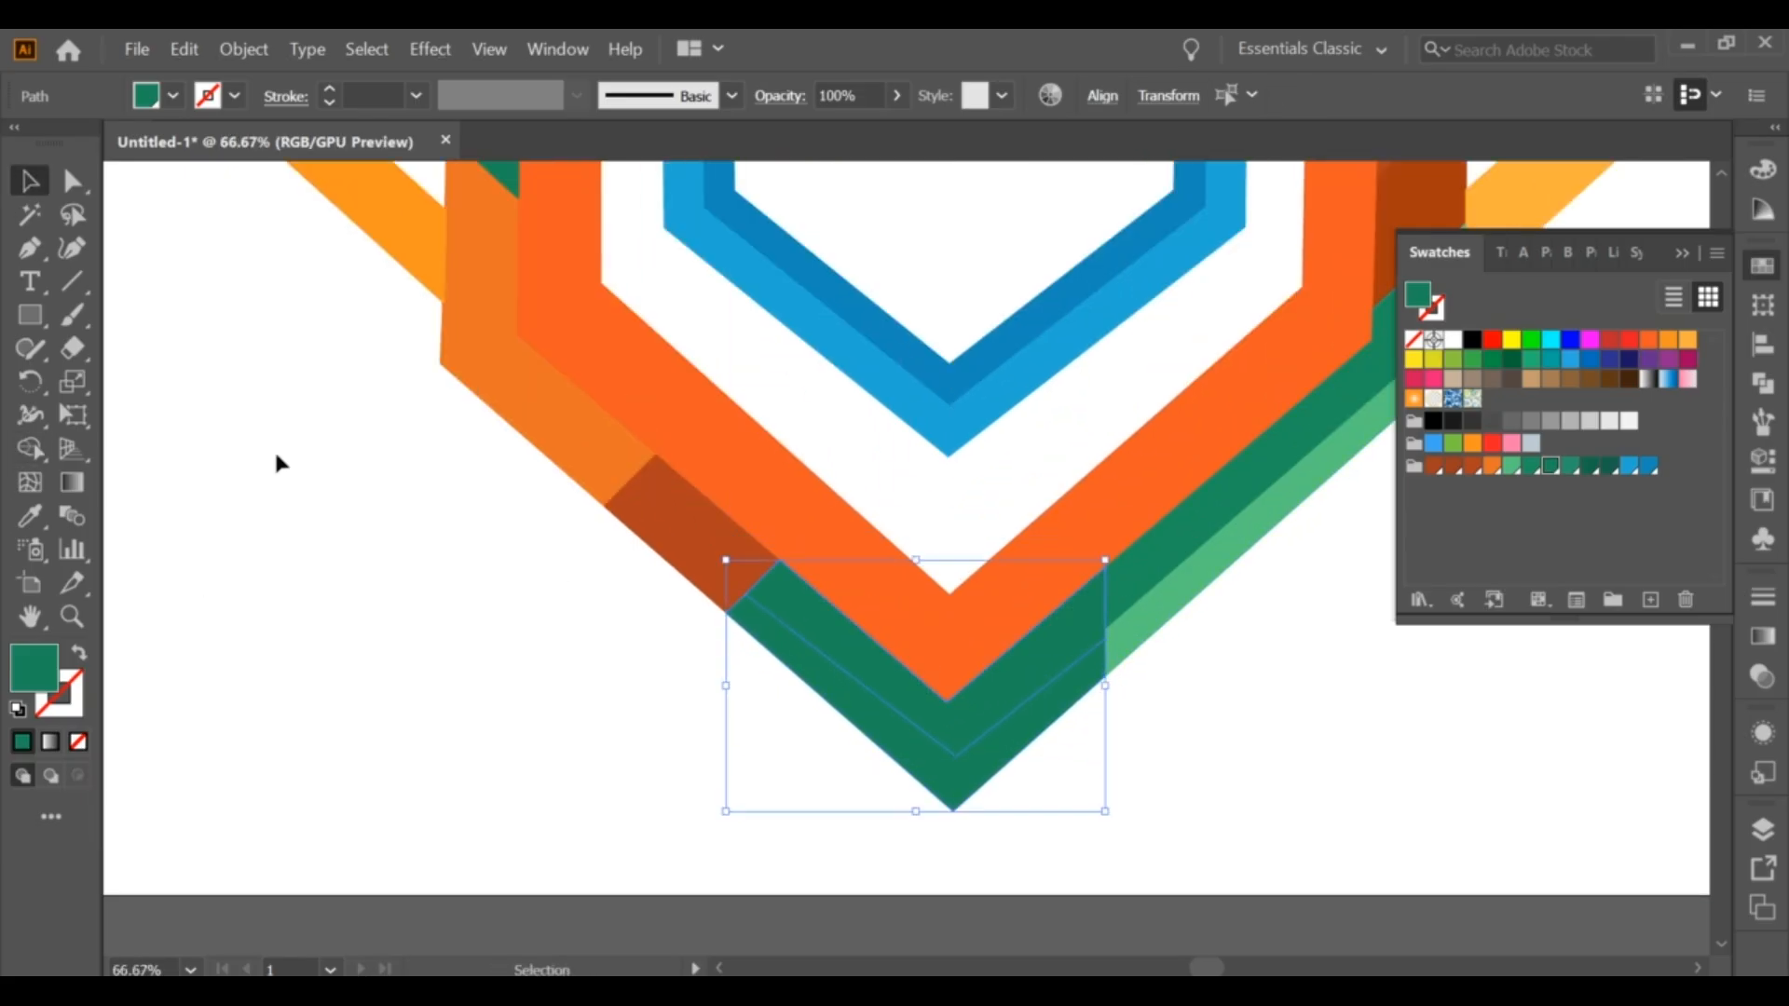
left_click(278, 457)
left_click(845, 626)
left_click(1570, 465)
left_click(1340, 631)
Step: Duplicate the orange lower-left ring section, shift the copy inward, and trim its overlap on the inner orange ring with Shape Builder
scroll(1338, 632, "down", 3)
left_click_drag(1331, 618, 1079, 617)
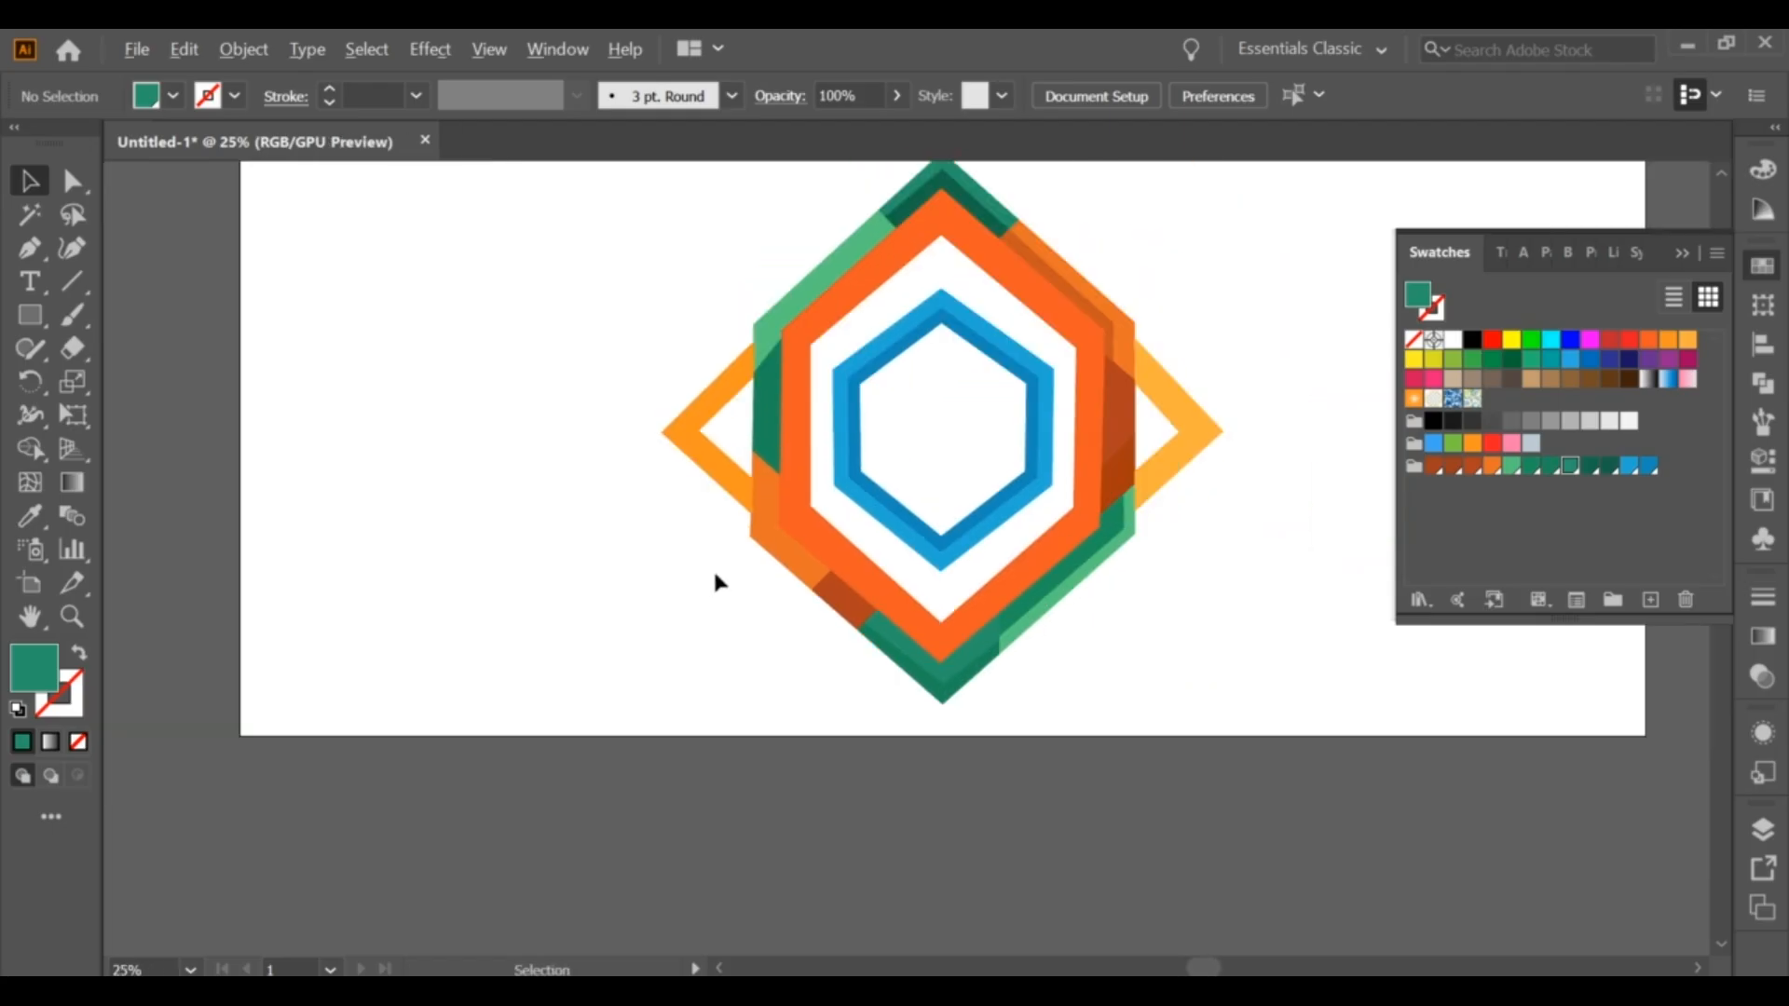
scroll(713, 568, "up", 1)
left_click(785, 528)
scroll(786, 528, "up", 1)
left_click(244, 49)
left_click(220, 160)
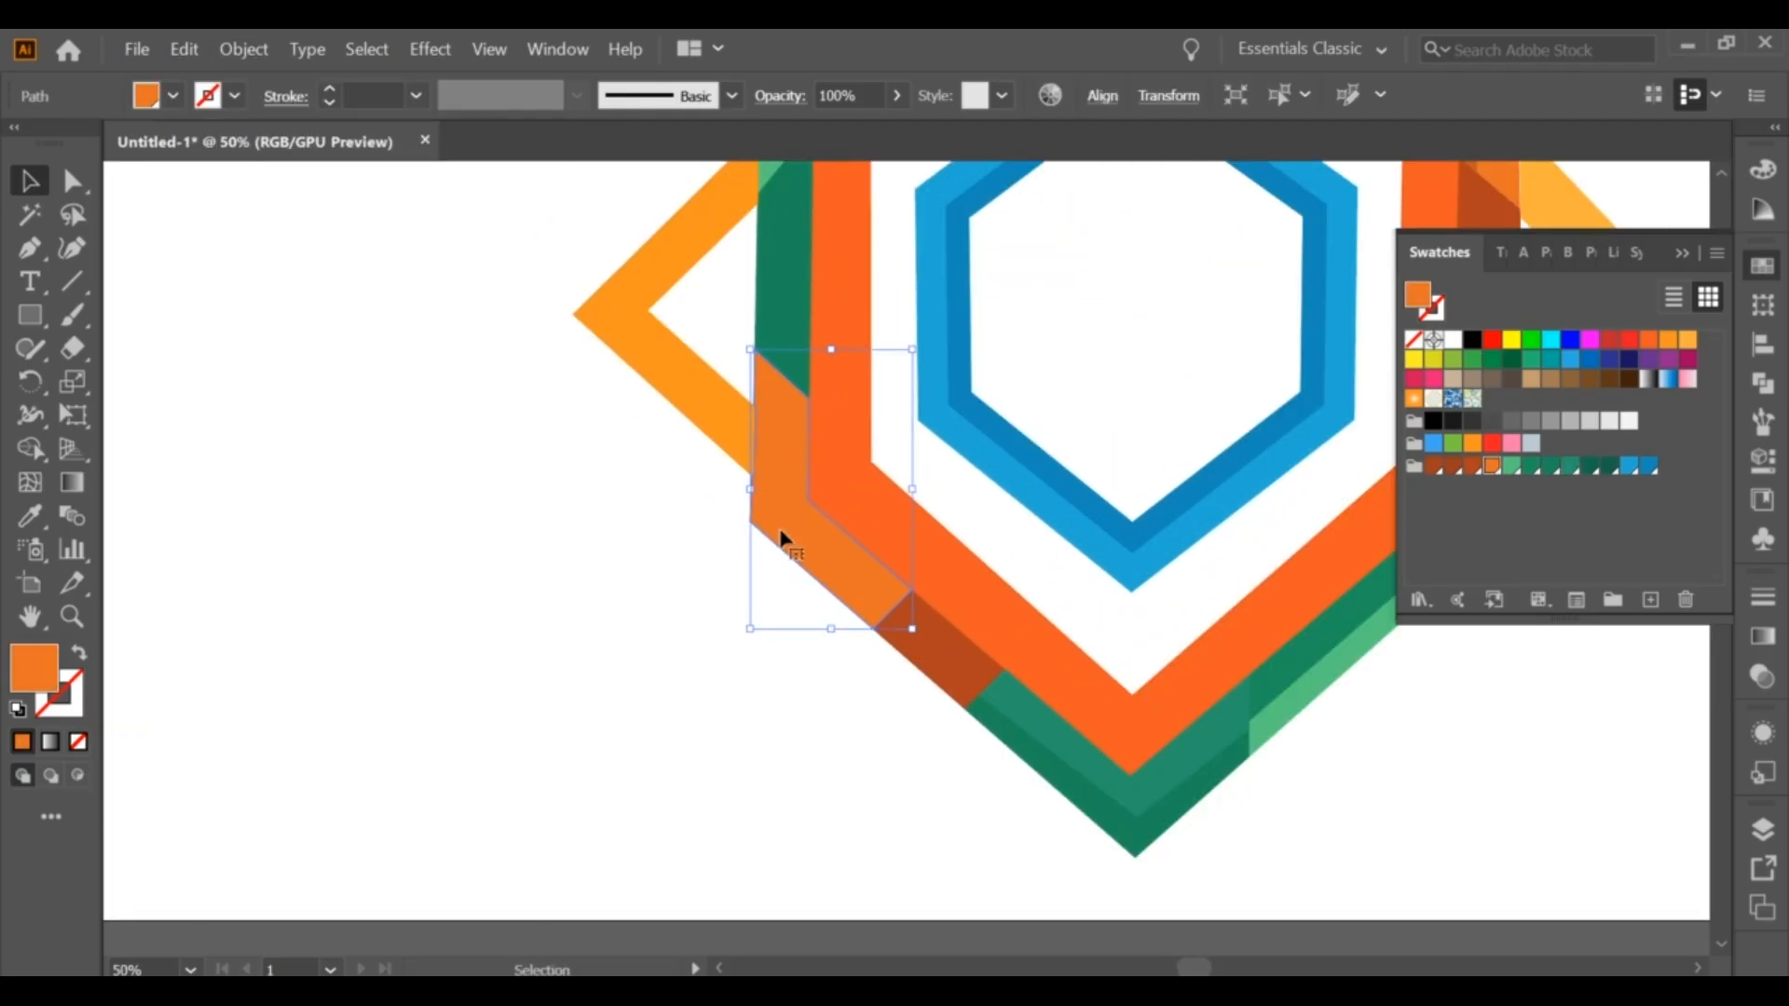
left_click_drag(750, 488, 776, 482)
left_click(756, 515, "shift")
left_click(31, 449)
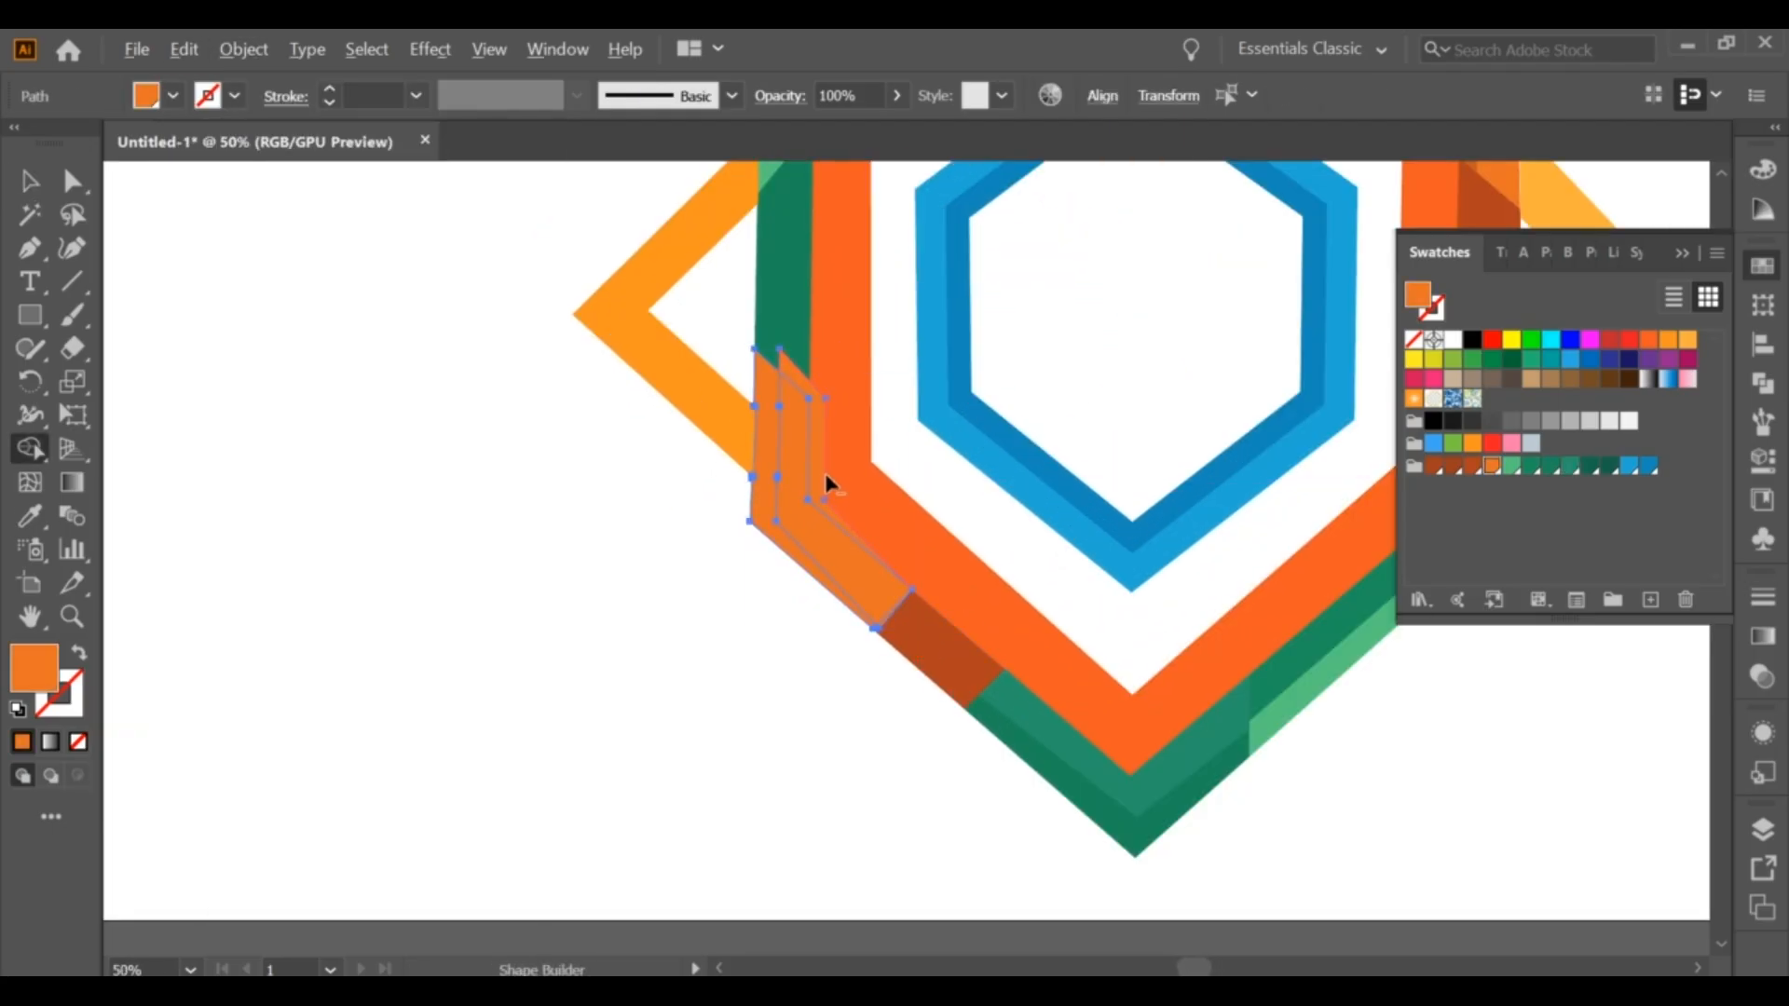
left_click(820, 473, "alt")
left_click(31, 181)
left_click(392, 466)
Step: Fill the inner strip of the orange lower-left section with the dark rust brown swatch
left_click(792, 511)
left_click(1433, 466)
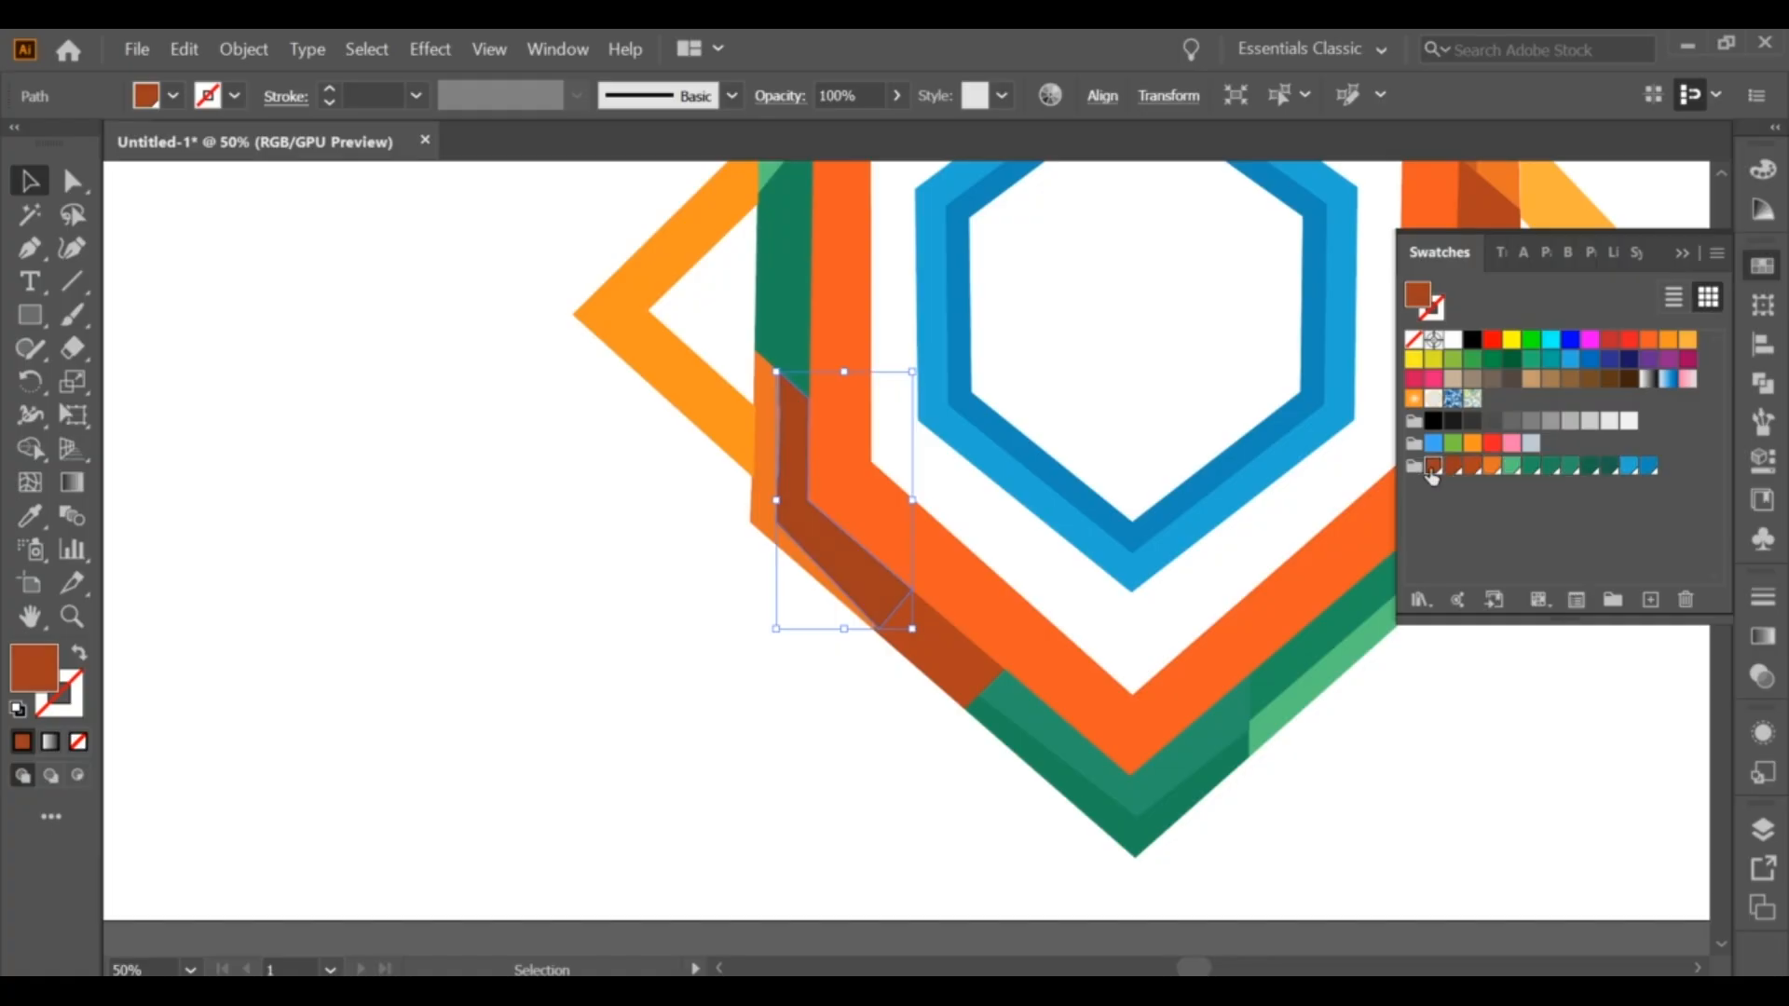
left_click_drag(1427, 719, 1173, 735)
left_click(1280, 619)
Step: Shift the rust brown piece beside the green bottom corner slightly inward towards the orange ring
left_click(578, 567)
left_click(594, 650)
left_click(687, 677)
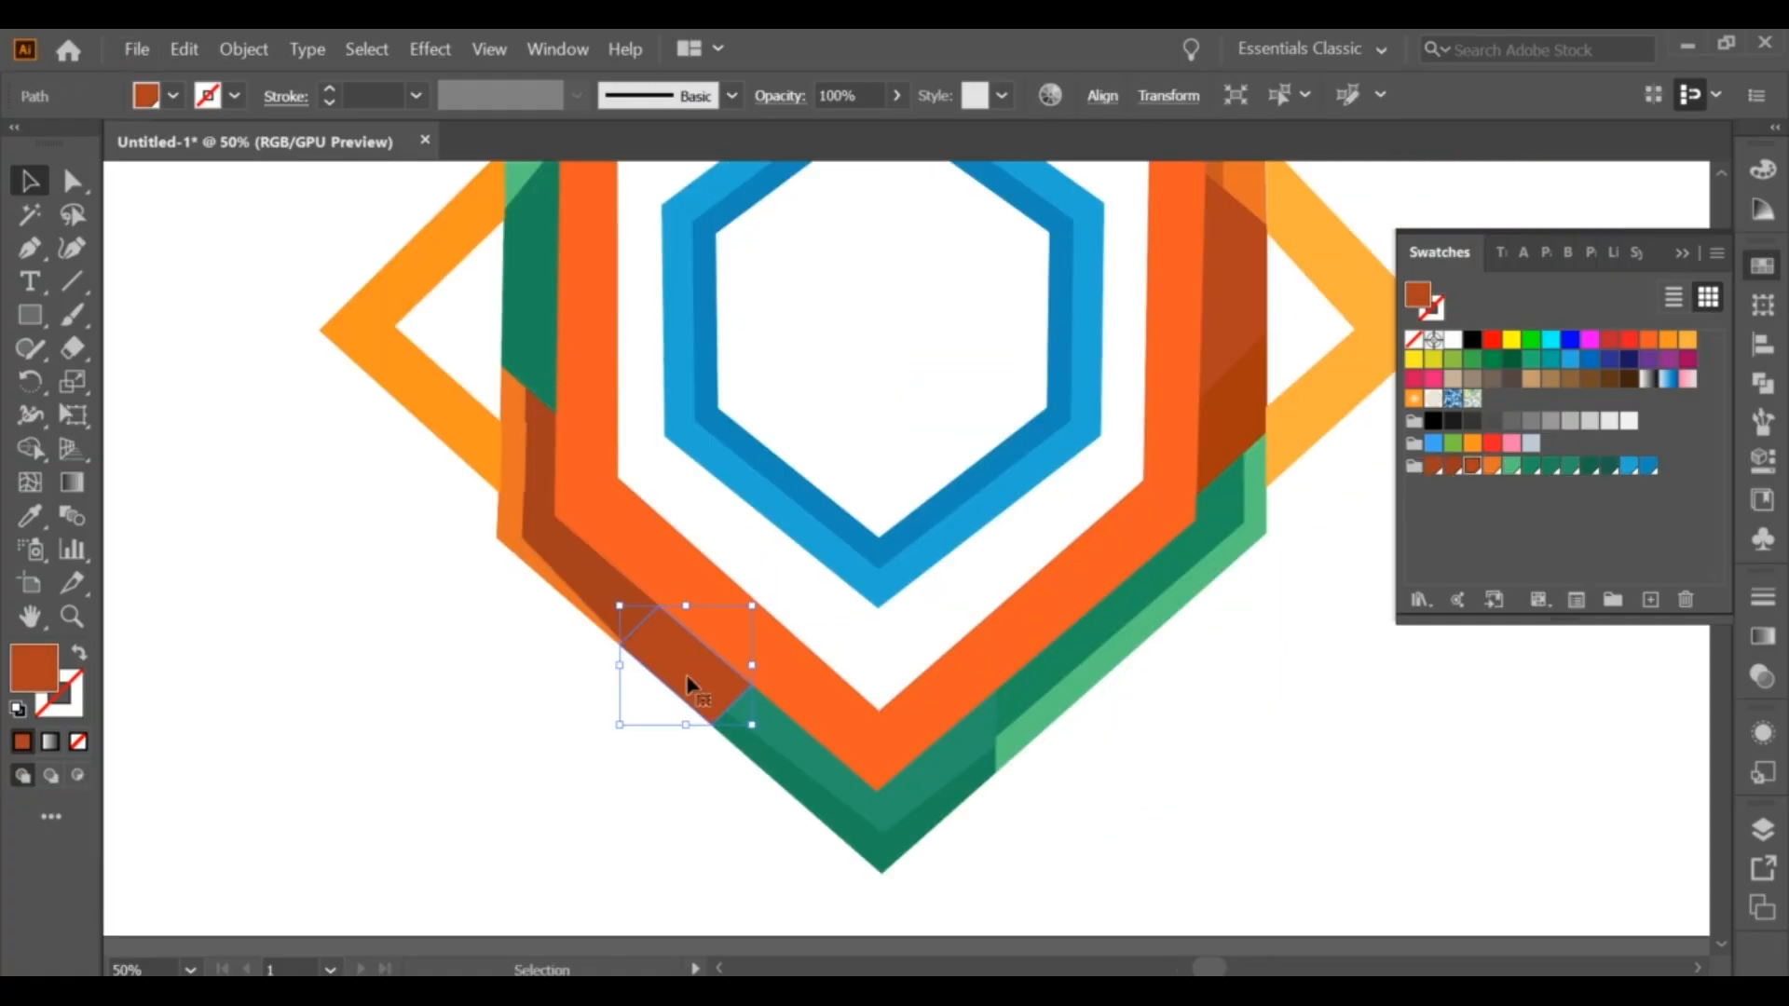
left_click_drag(687, 724, 695, 716)
key("a")
left_click(685, 690)
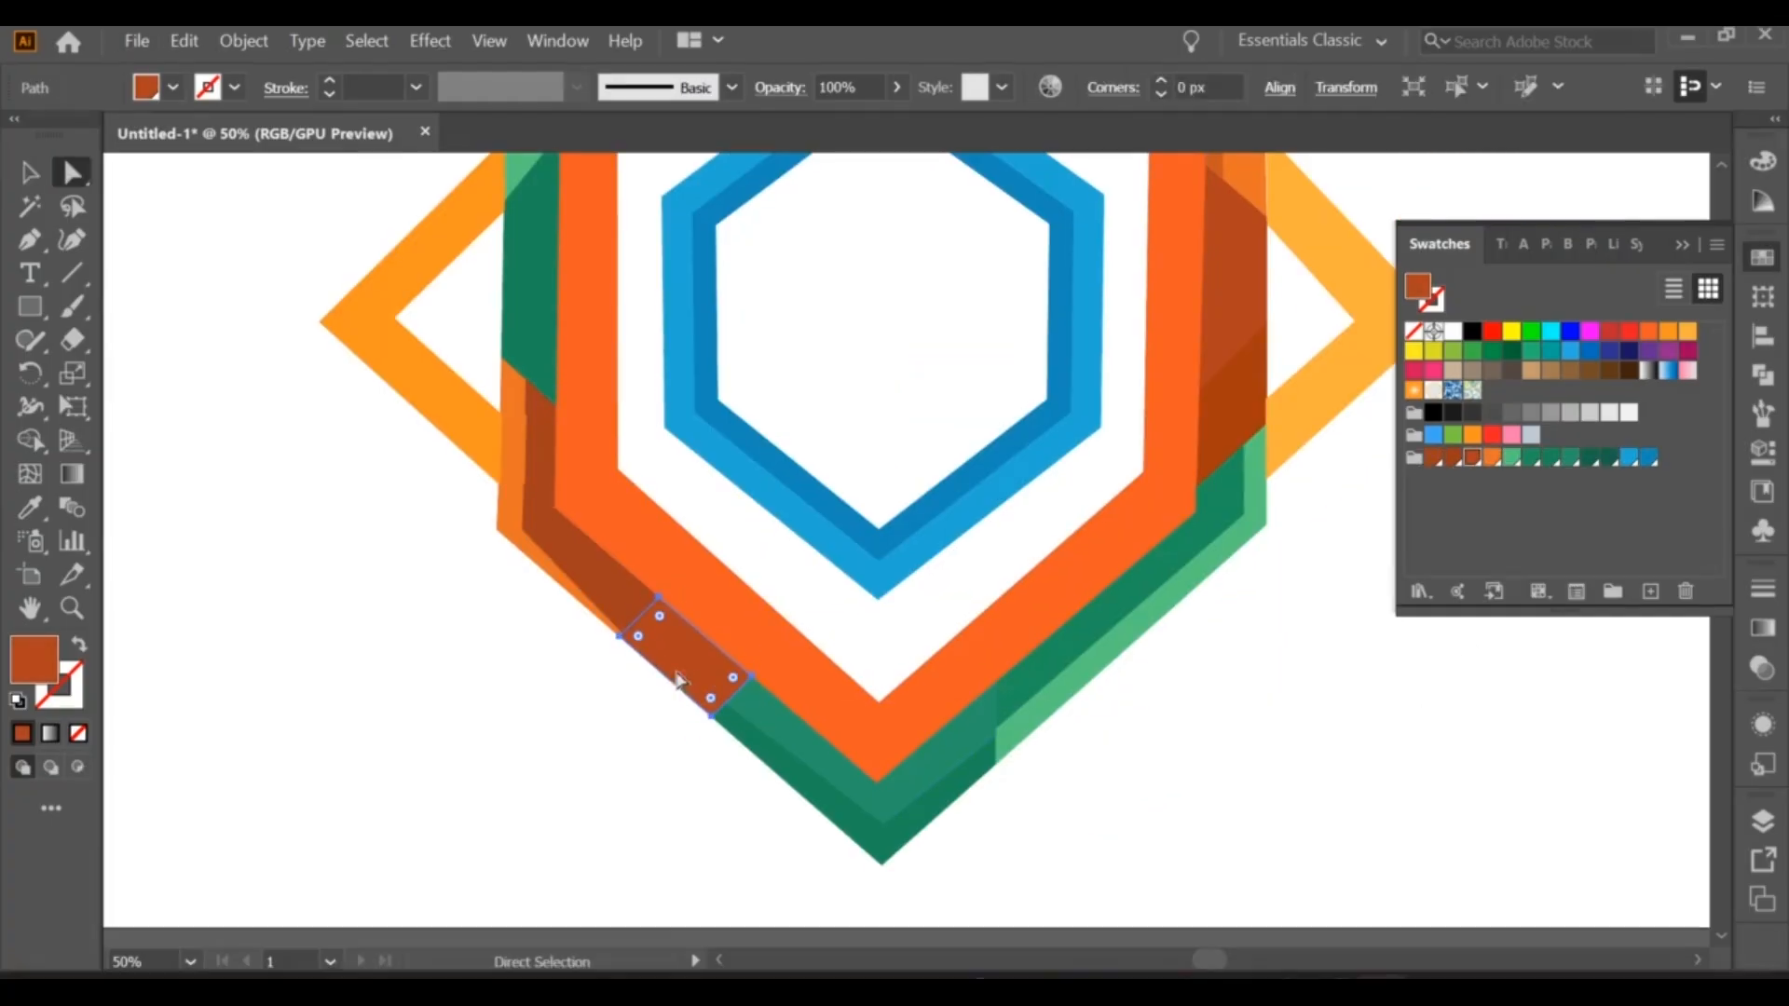
left_click_drag(678, 683, 679, 661)
key("v")
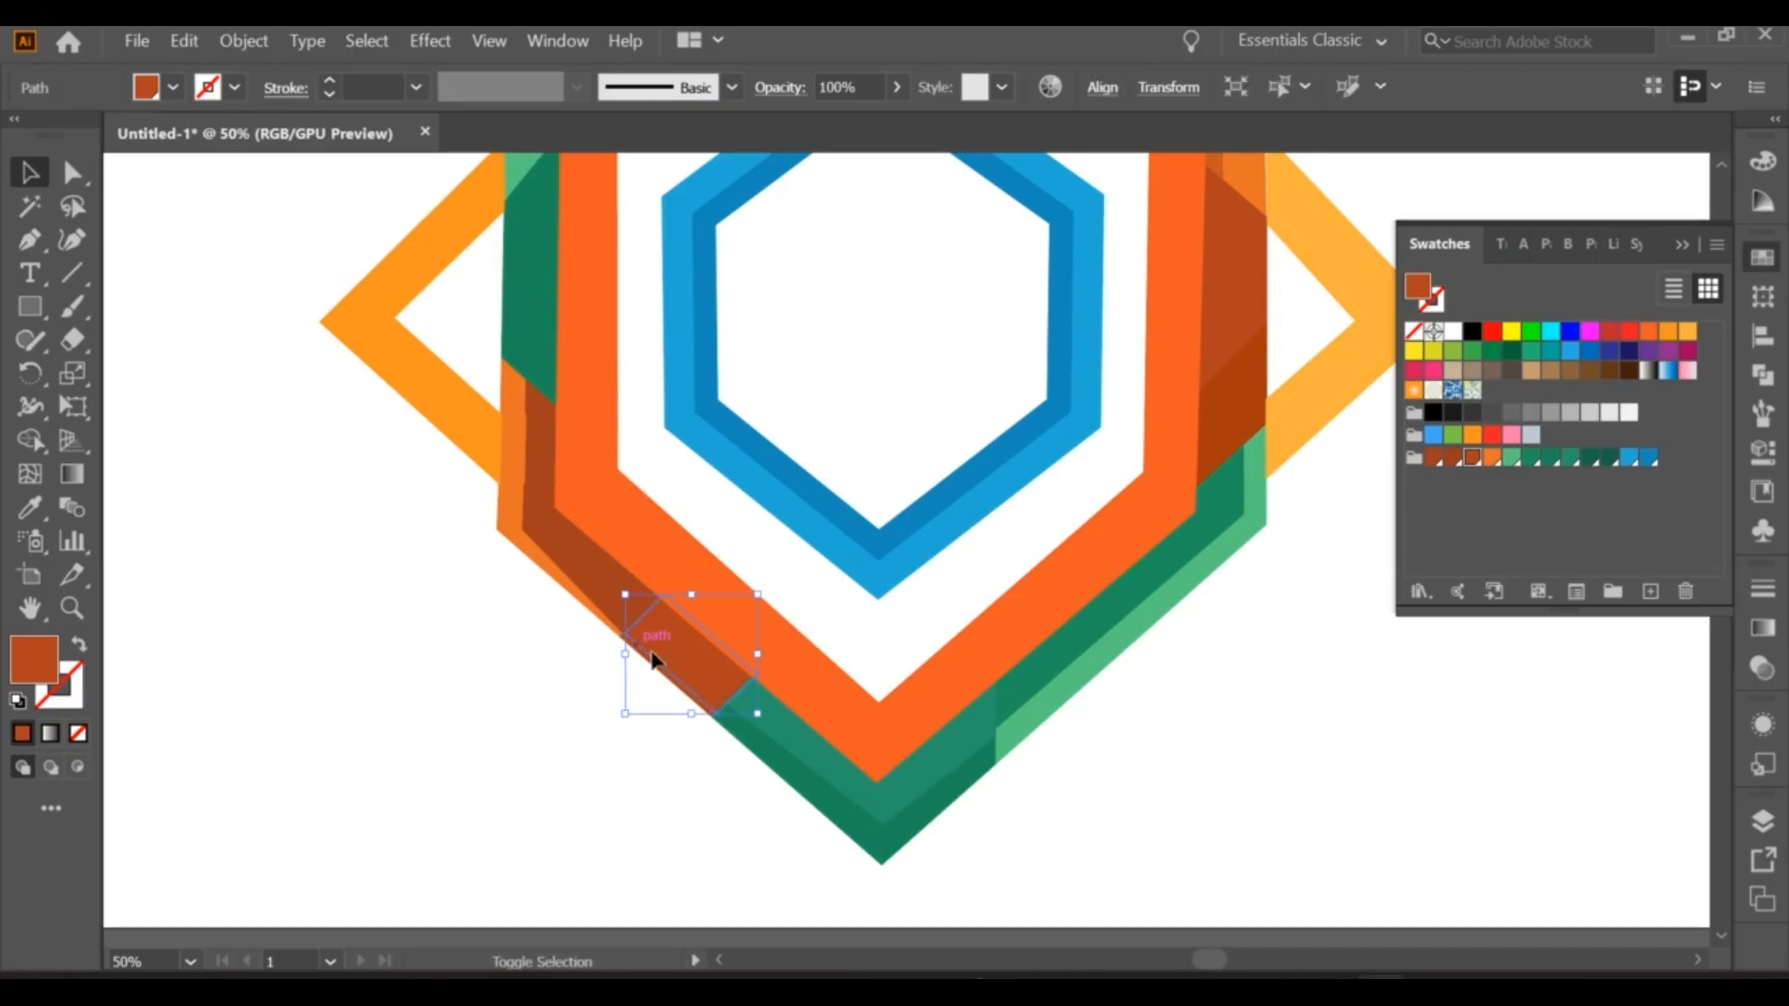
left_click(363, 632)
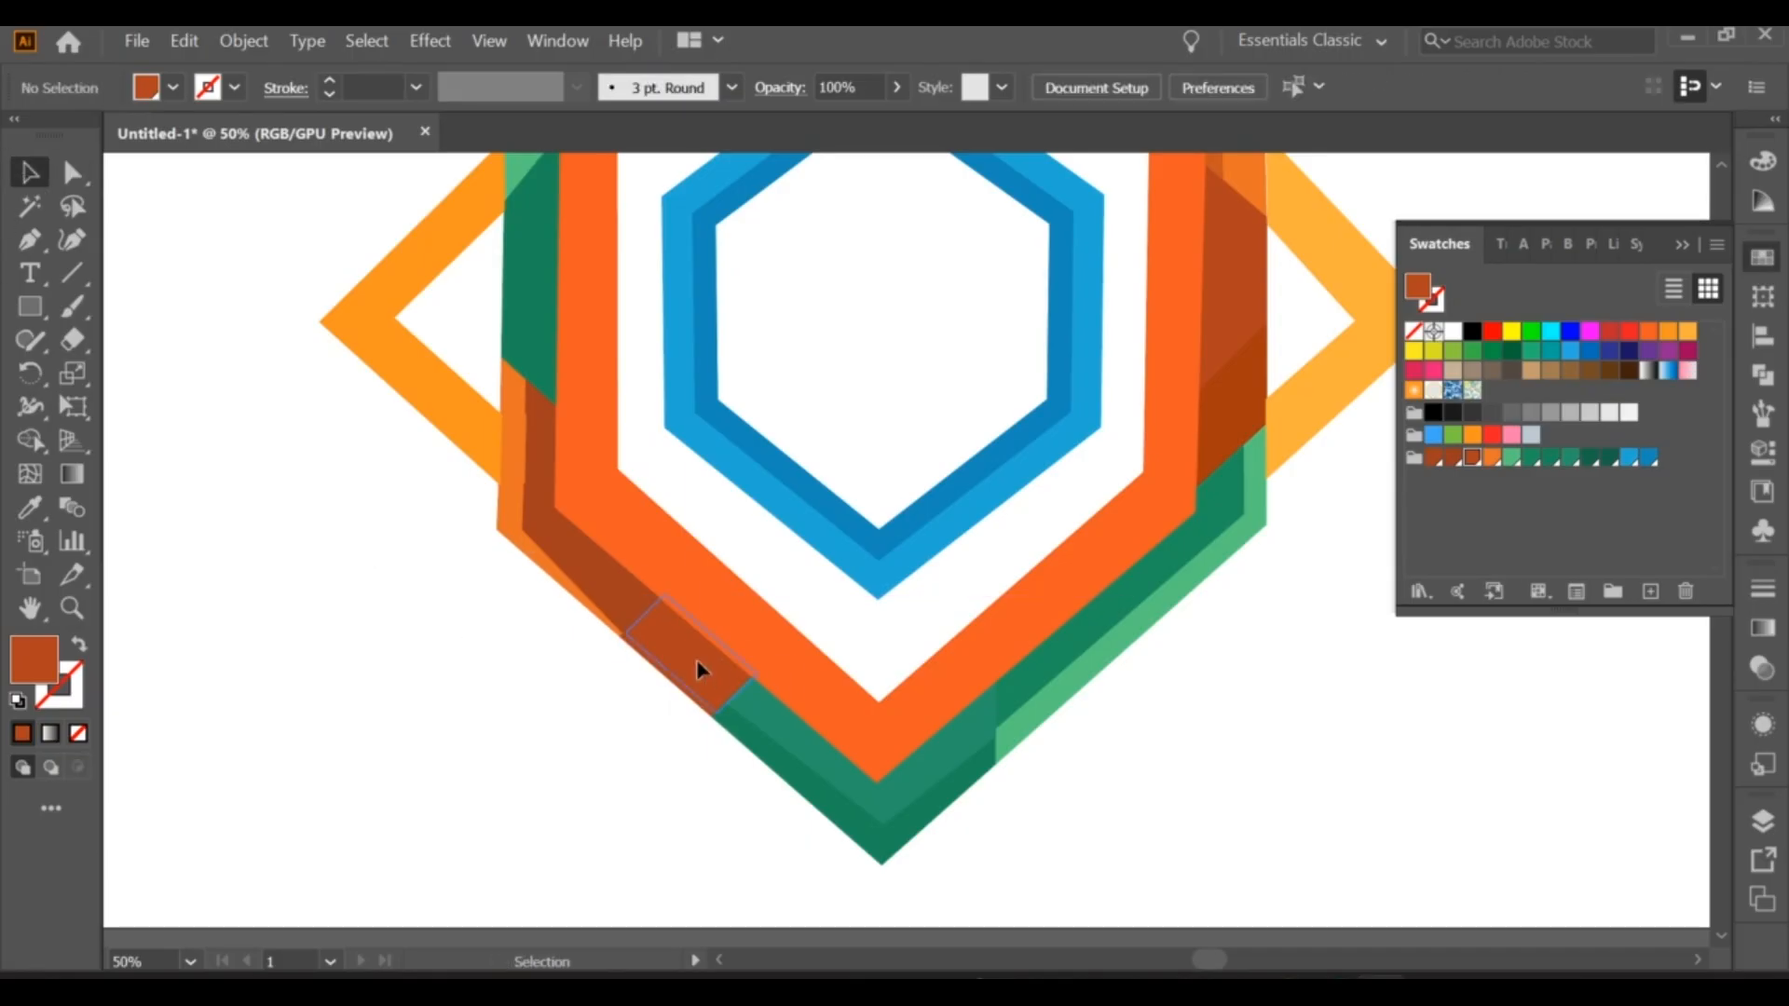
Step: Recolour the rust brown piece beside the green bottom corner with the dark rust brown swatch of the adjoining inner strip
left_click(699, 667)
left_click(29, 508)
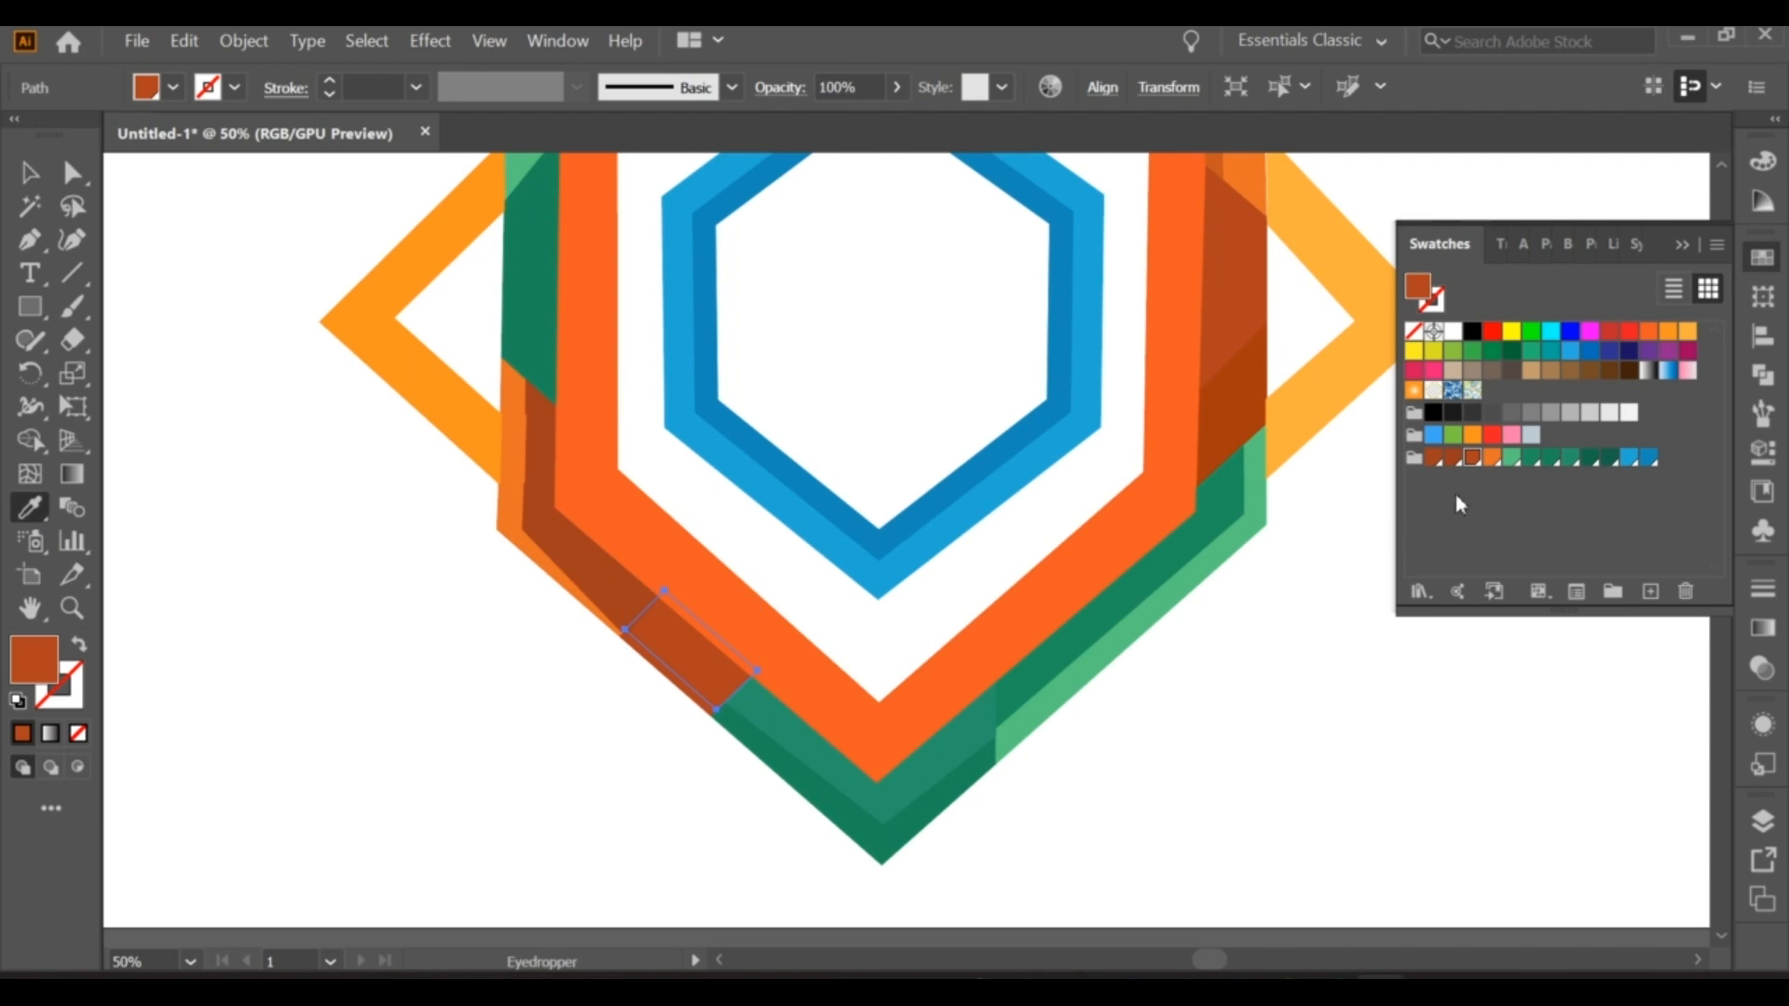
left_click(1450, 462)
left_click(1473, 461)
left_click(30, 172)
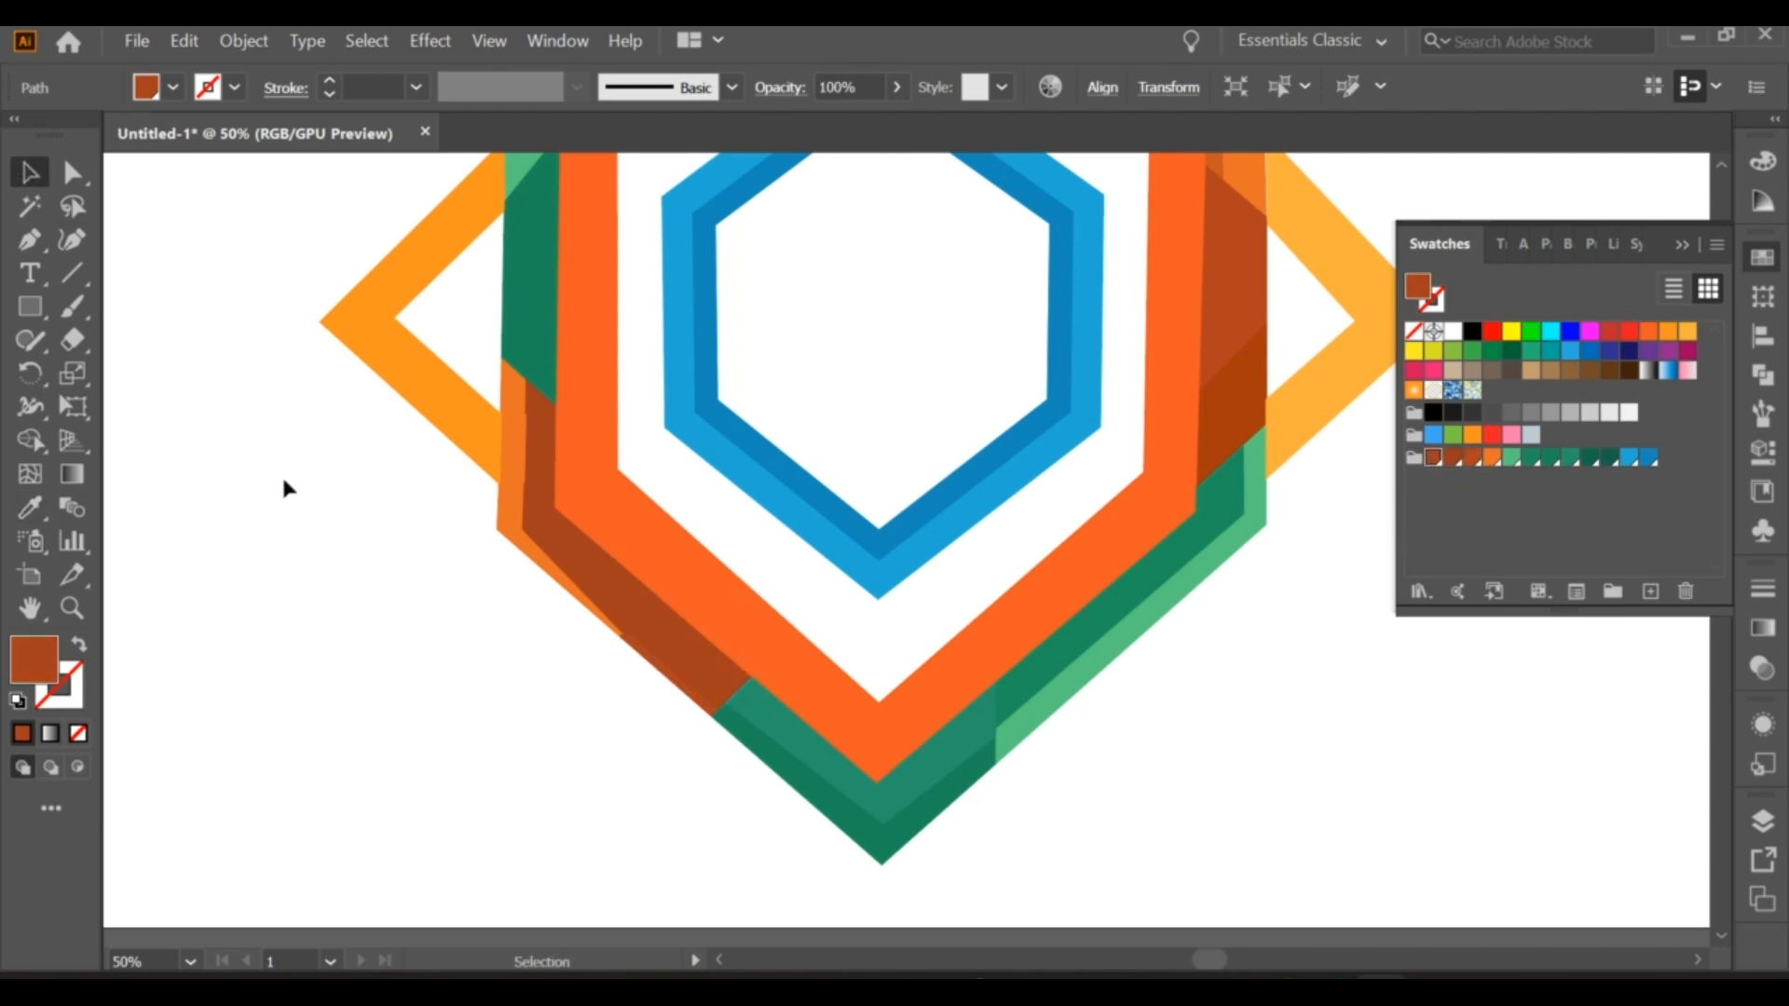
left_click(284, 476)
Step: Duplicate the dark green left ring section, shift the copy inward, and trim its overlap on the orange ring with Shape Builder
scroll(298, 468, "down", 1)
left_click_drag(298, 494, 391, 573)
left_click_drag(352, 455, 484, 513)
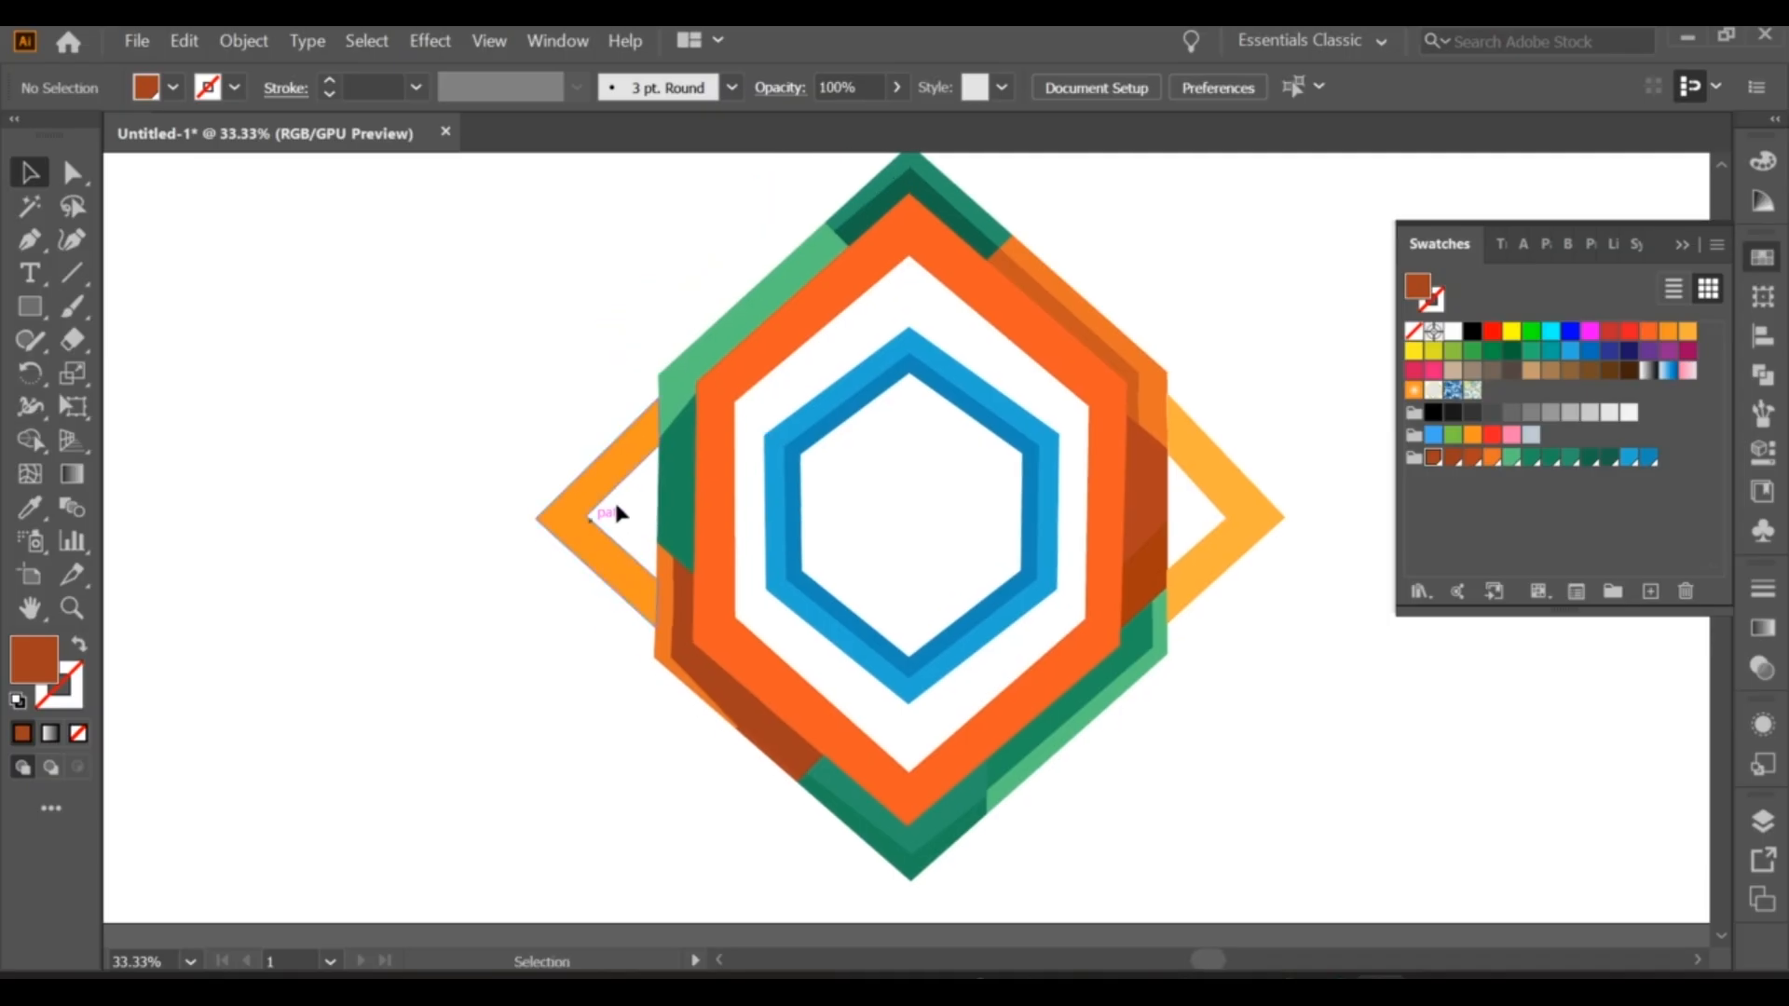
scroll(675, 475, "up", 2)
left_click(707, 487)
left_click_drag(707, 487, 731, 487)
left_click(691, 447, "shift")
key("shift+m")
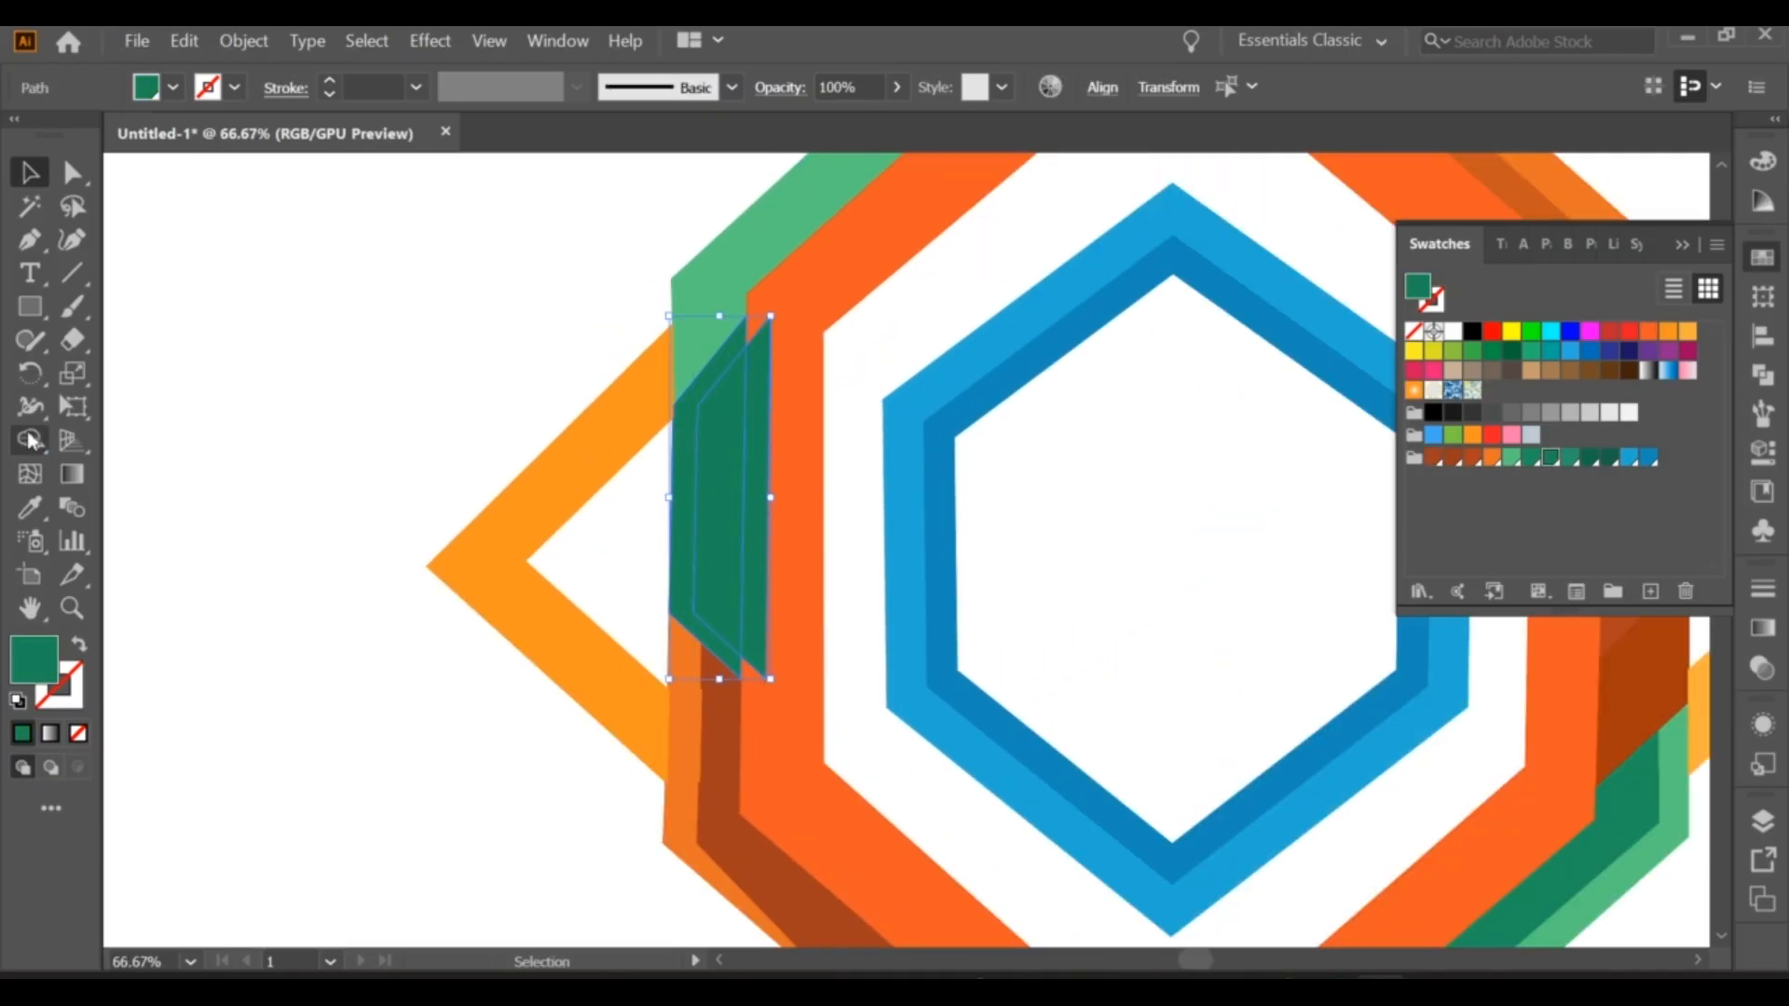
left_click(757, 466, "alt")
key("v")
left_click(175, 237)
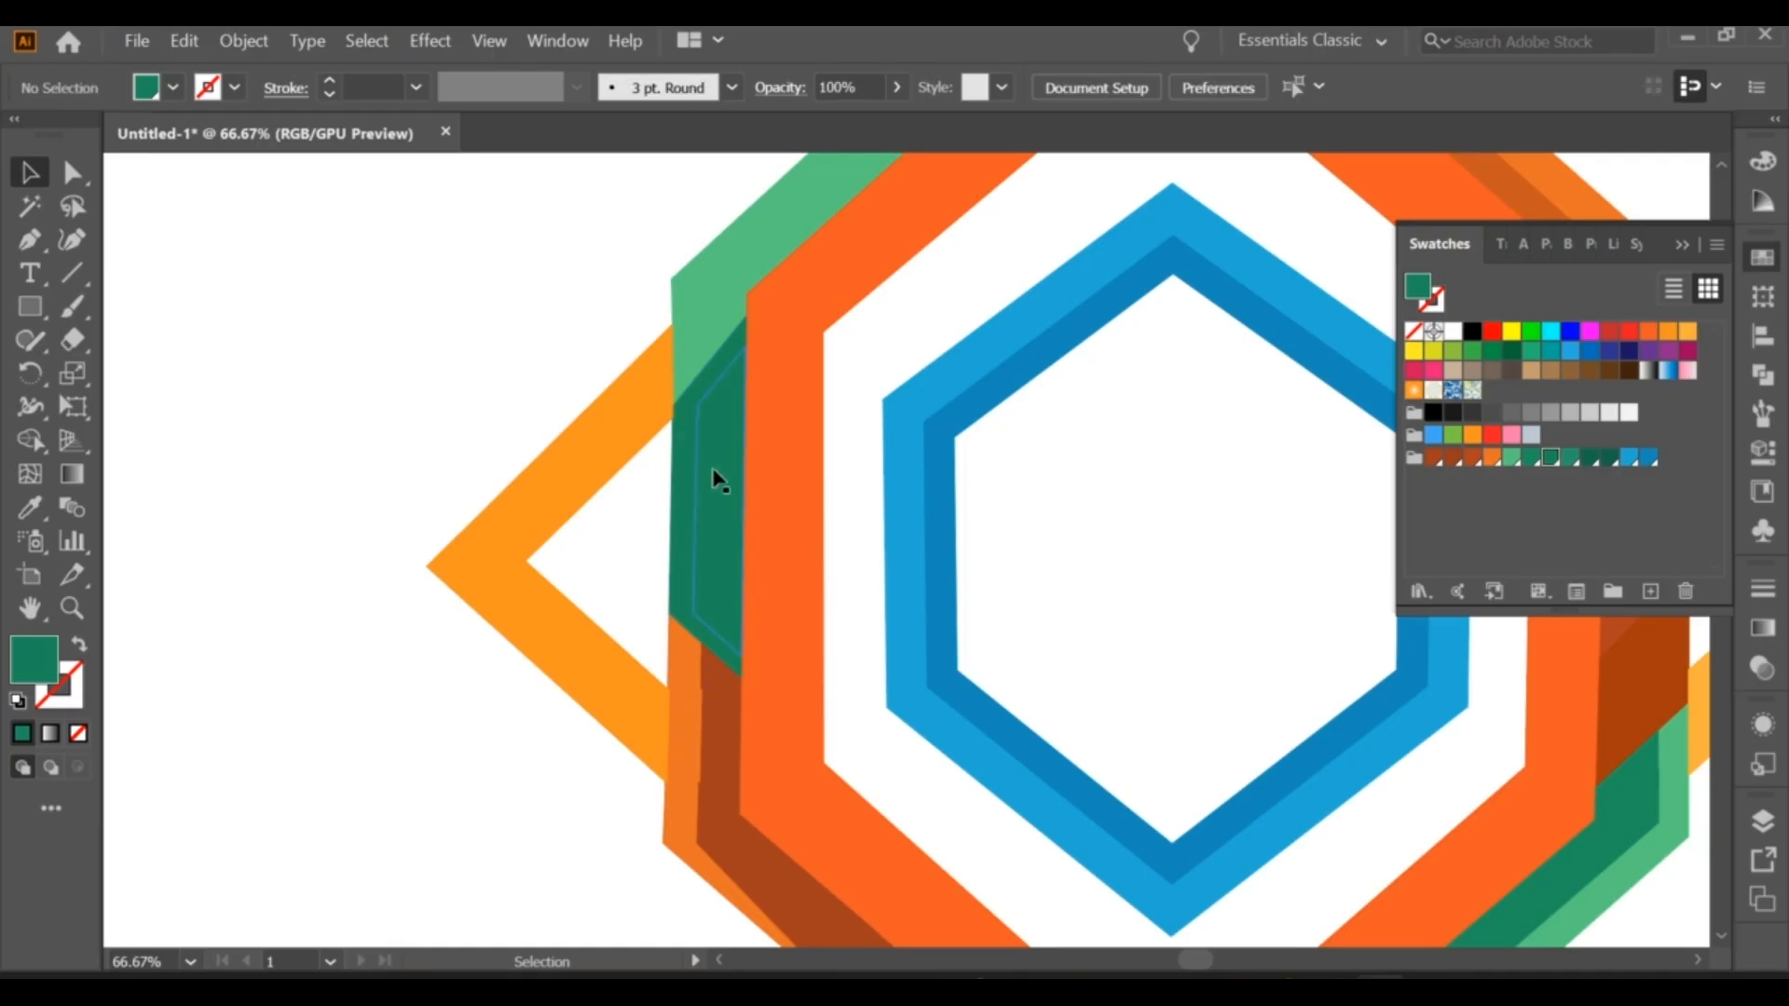
Step: Fill the inner strip of the dark green left section with the lighter teal green swatch
left_click(719, 479)
left_click(1571, 458)
left_click(442, 340)
Step: Duplicate the light green upper-left ring section and shift the copy slightly inward beneath the orange ring
scroll(442, 341, "down", 2)
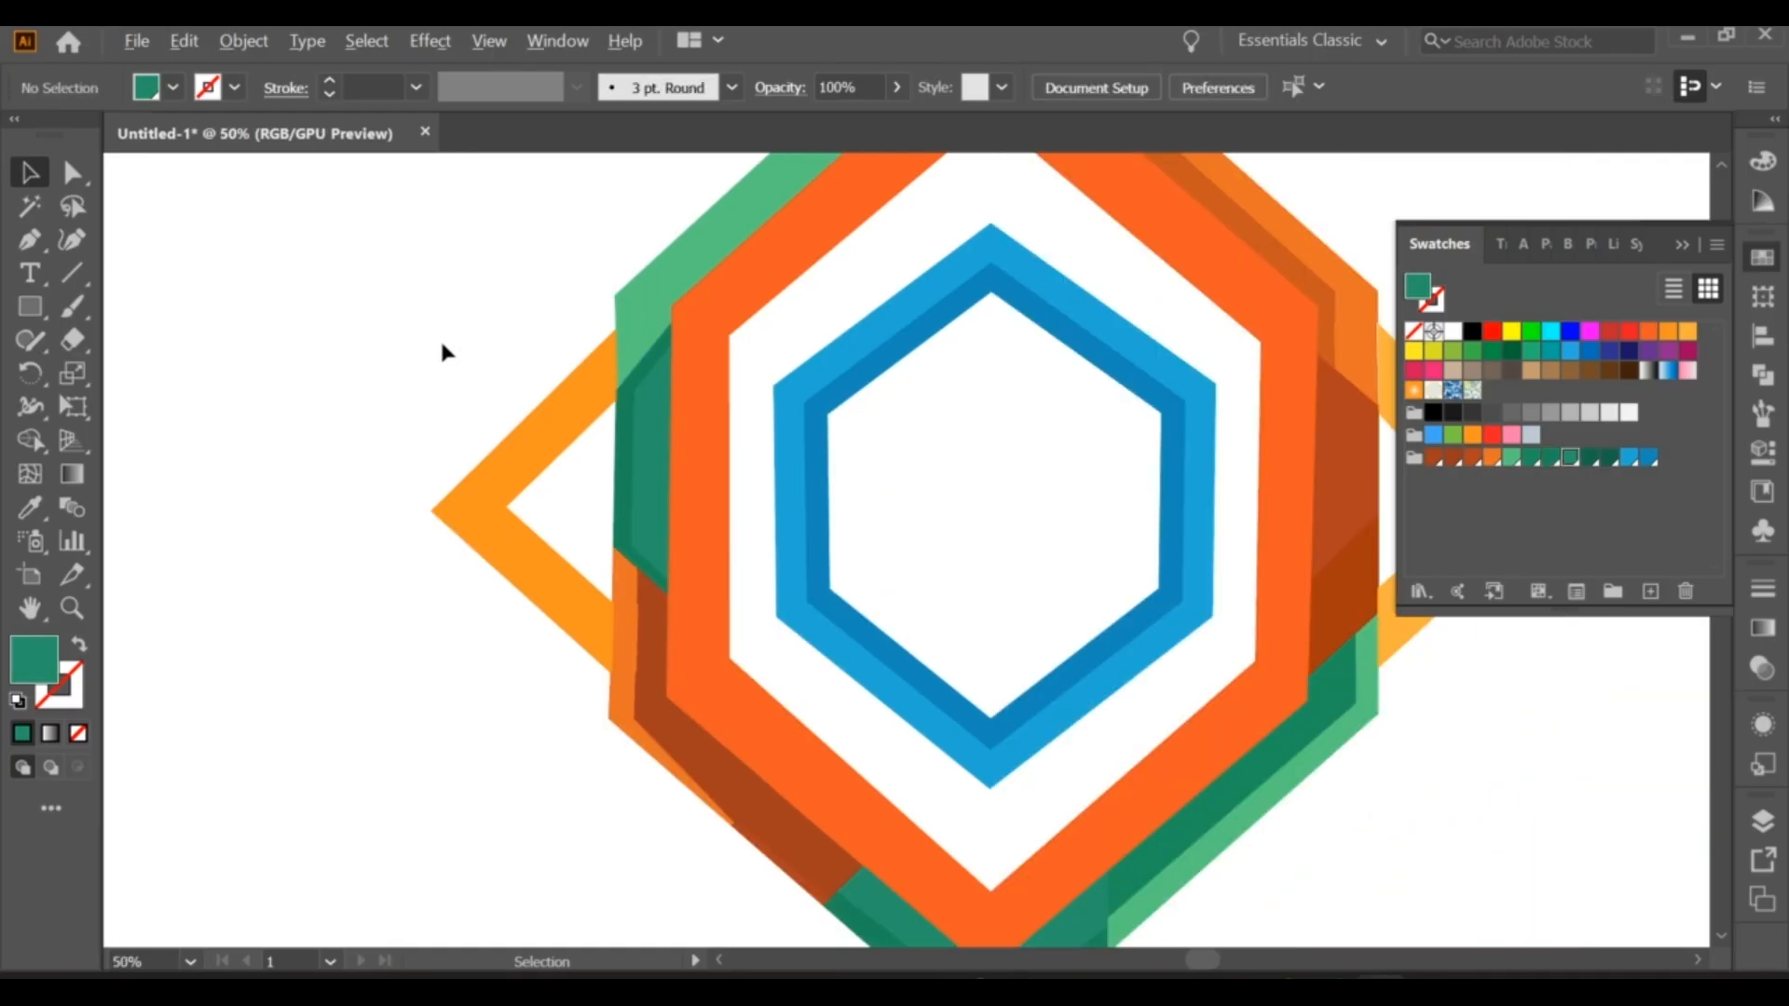
left_click(650, 318)
scroll(656, 317, "up", 1)
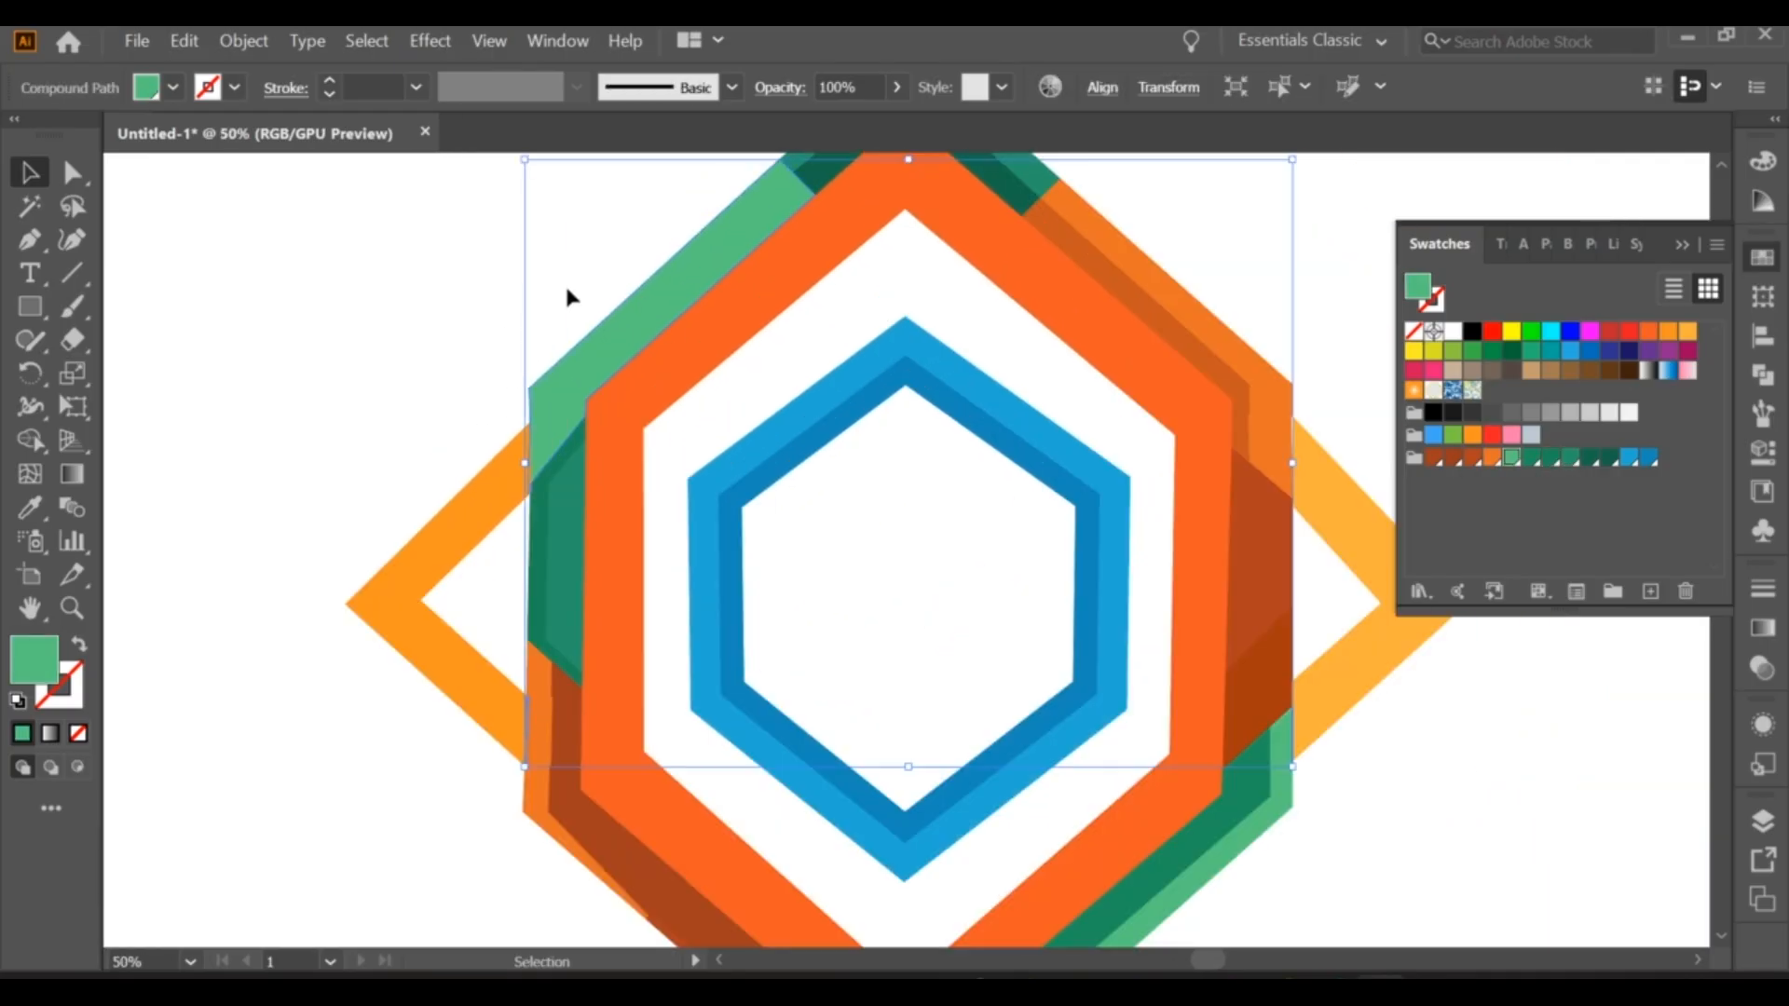
left_click(568, 290)
left_click(617, 313)
left_click_drag(626, 326, 646, 323)
left_click(633, 312, "shift")
left_click(579, 327)
left_click(609, 358)
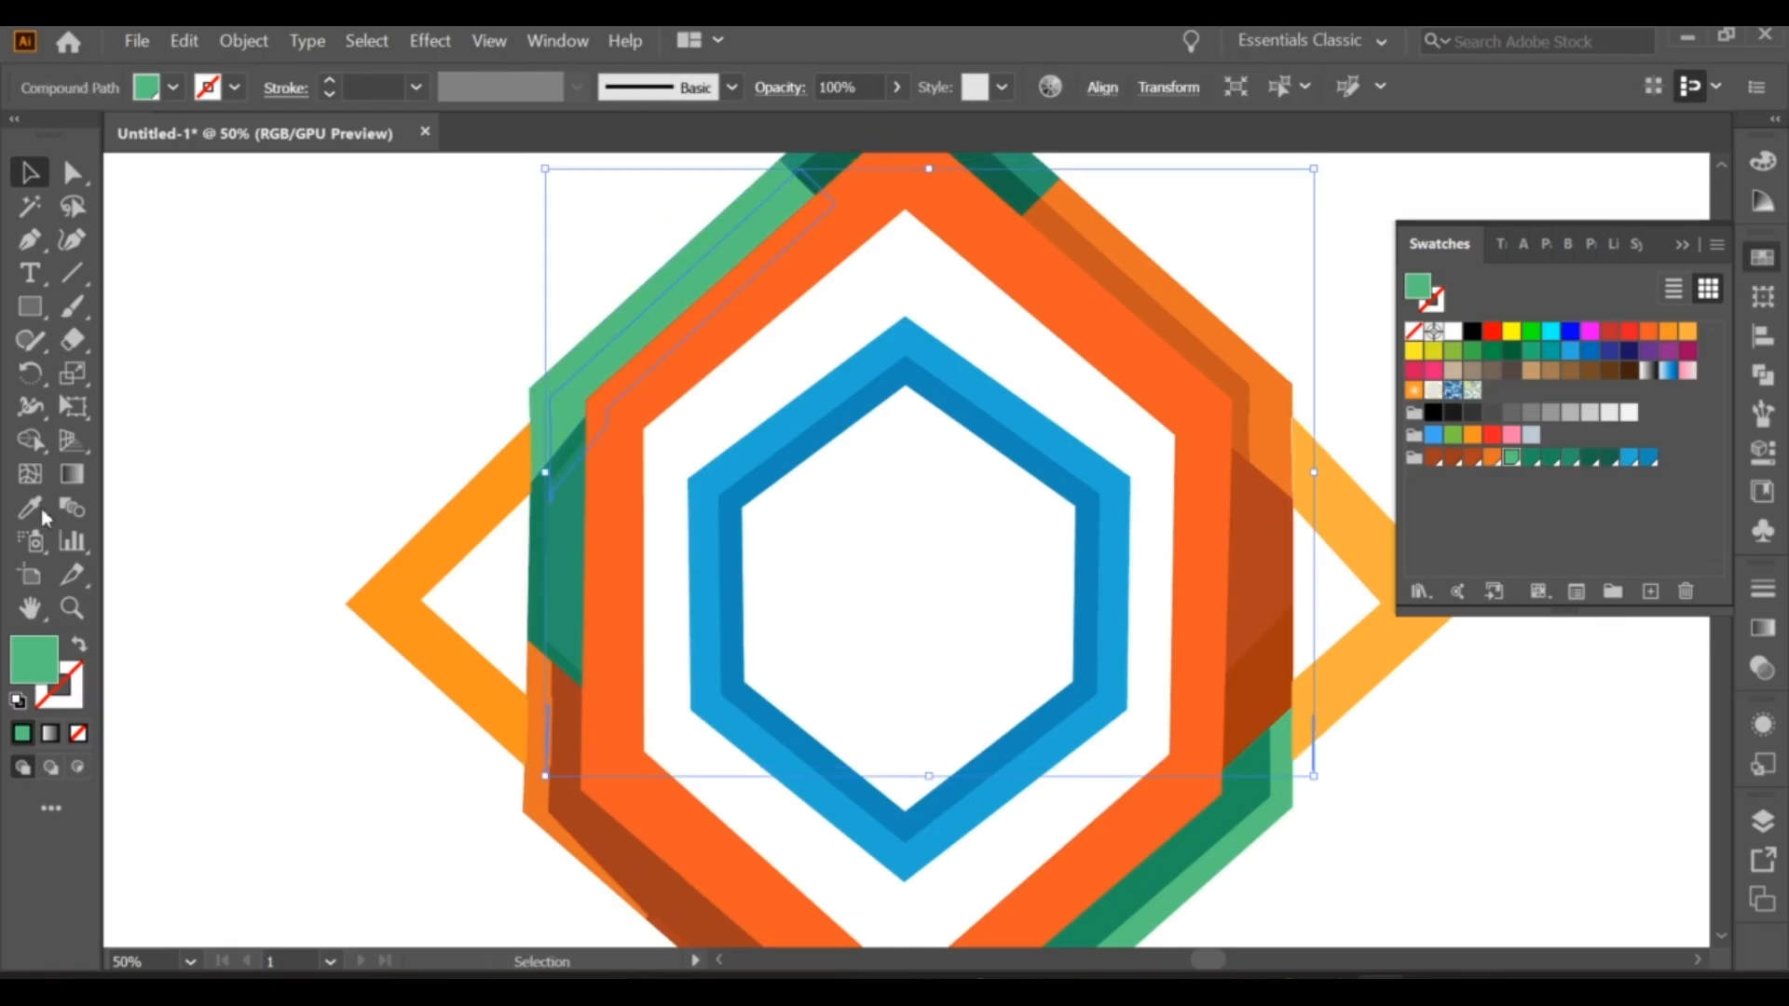
Step: Fill the shifted copy of the light green upper-left section with the darker green swatch
left_click(41, 515)
left_click(1533, 460)
left_click(29, 172)
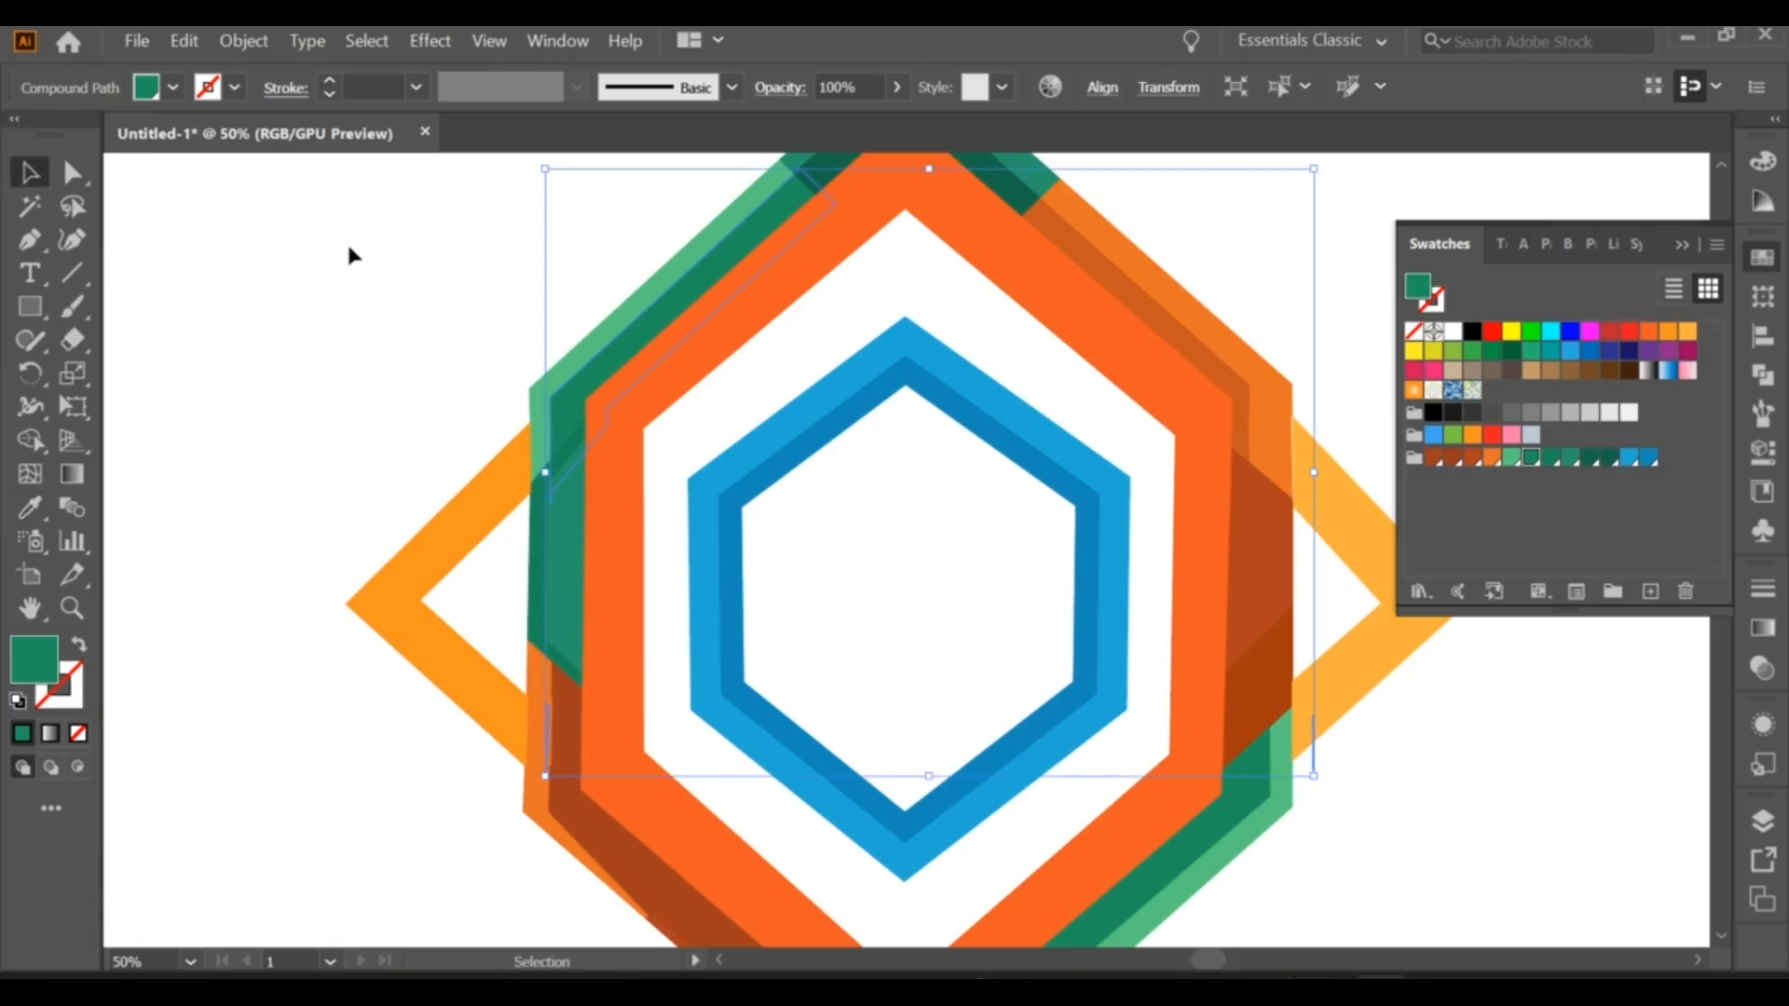
left_click(438, 261)
Step: Fill the yellow-orange right corner of the diamond with the darker orange swatch
key("ctrl+minus")
key("ctrl+minus")
key("ctrl+minus")
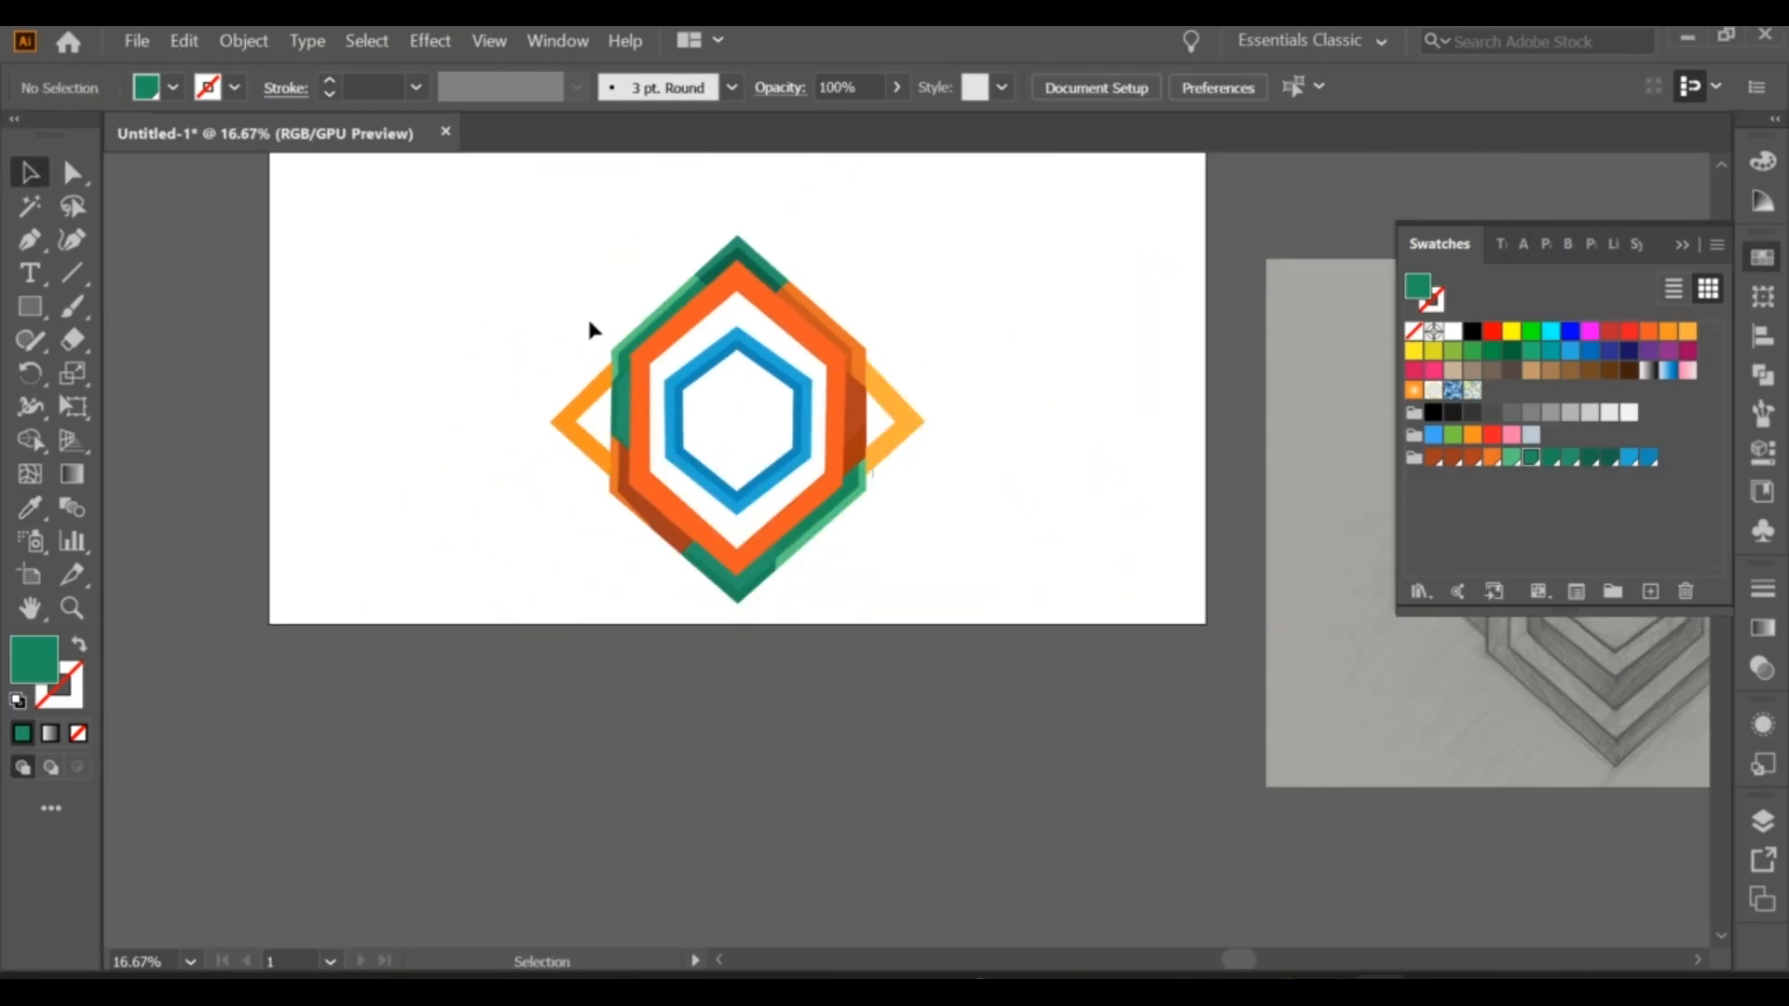
key("ctrl+plus")
left_click(843, 448)
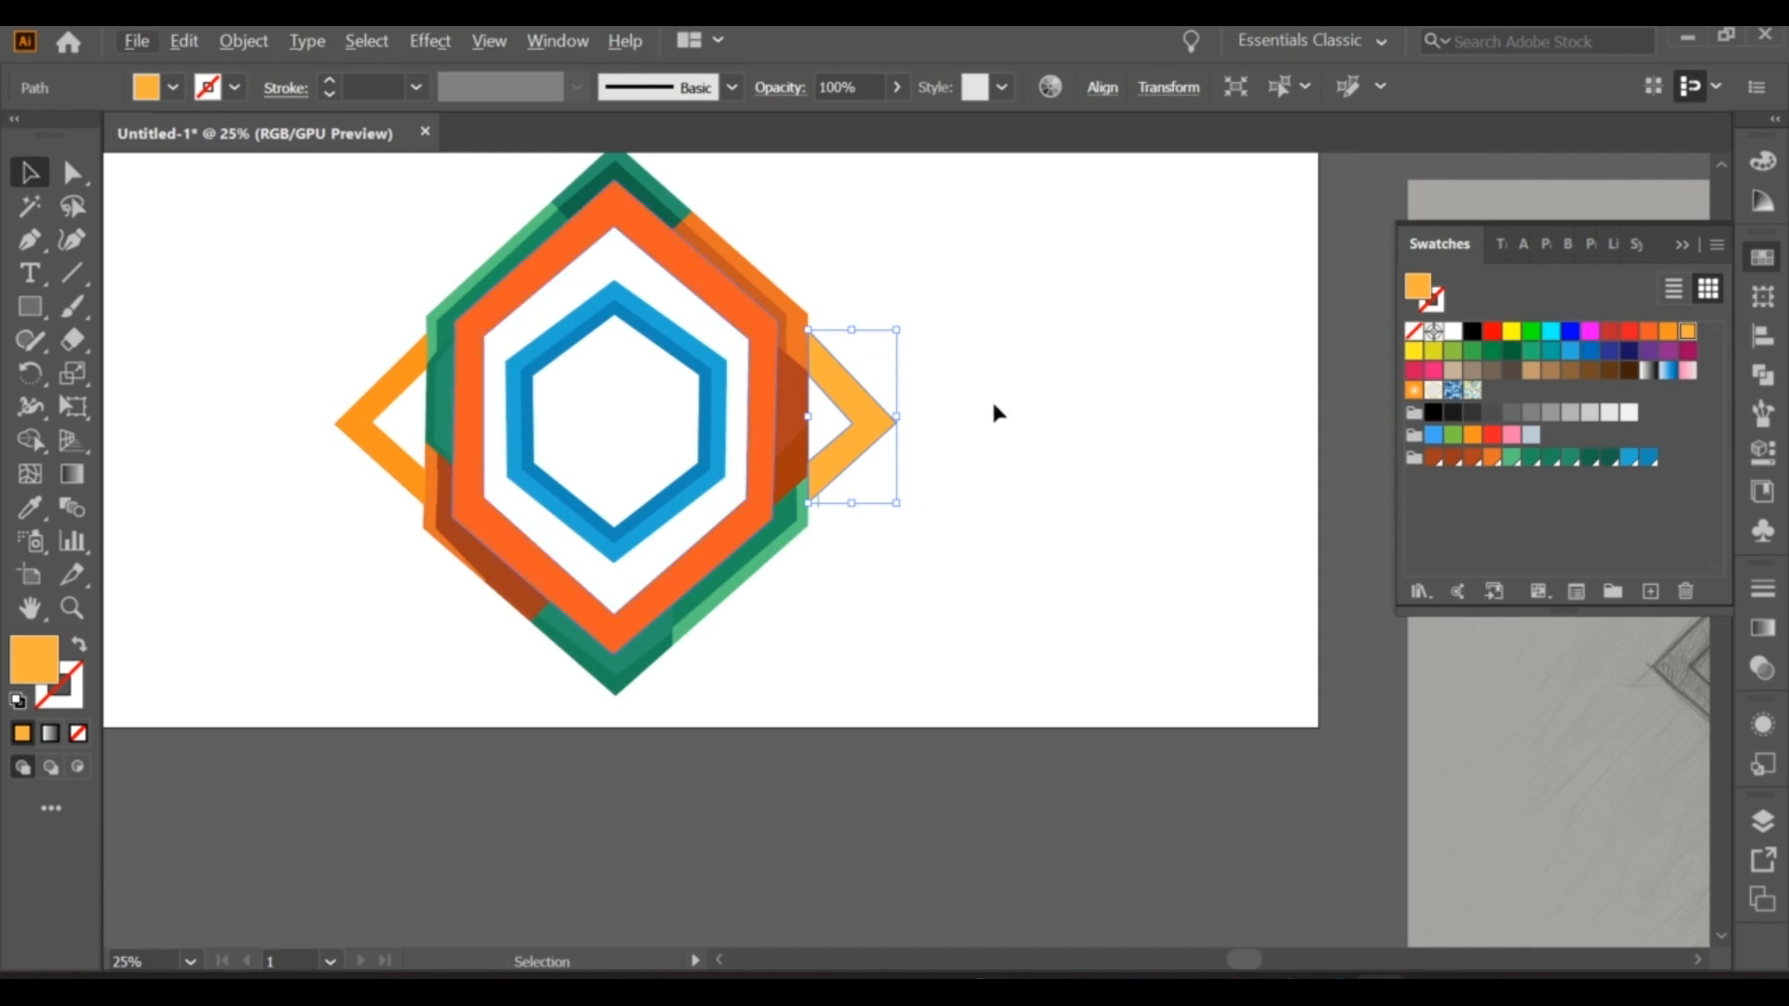
left_click(1492, 457)
left_click(899, 435)
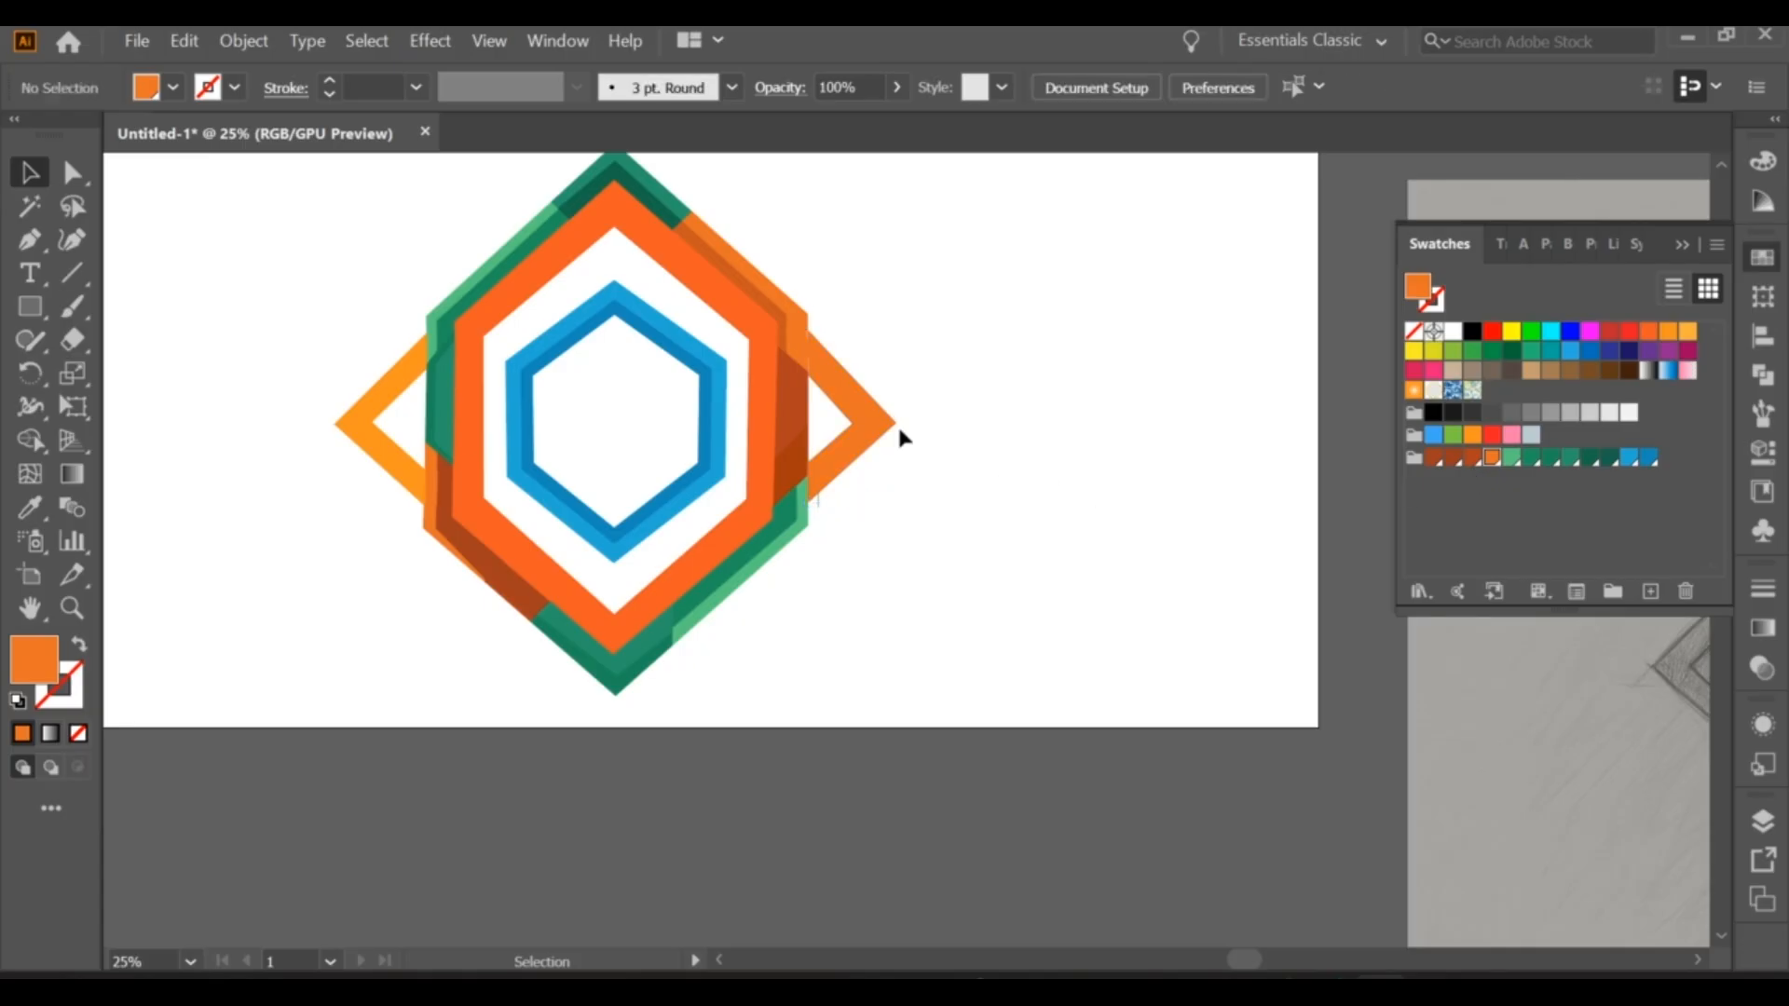
Step: Duplicate the diamond's orange right corner slightly inward and trim the copy's protruding inner part with Shape Builder
left_click(878, 431)
left_click_drag(874, 427, 858, 428)
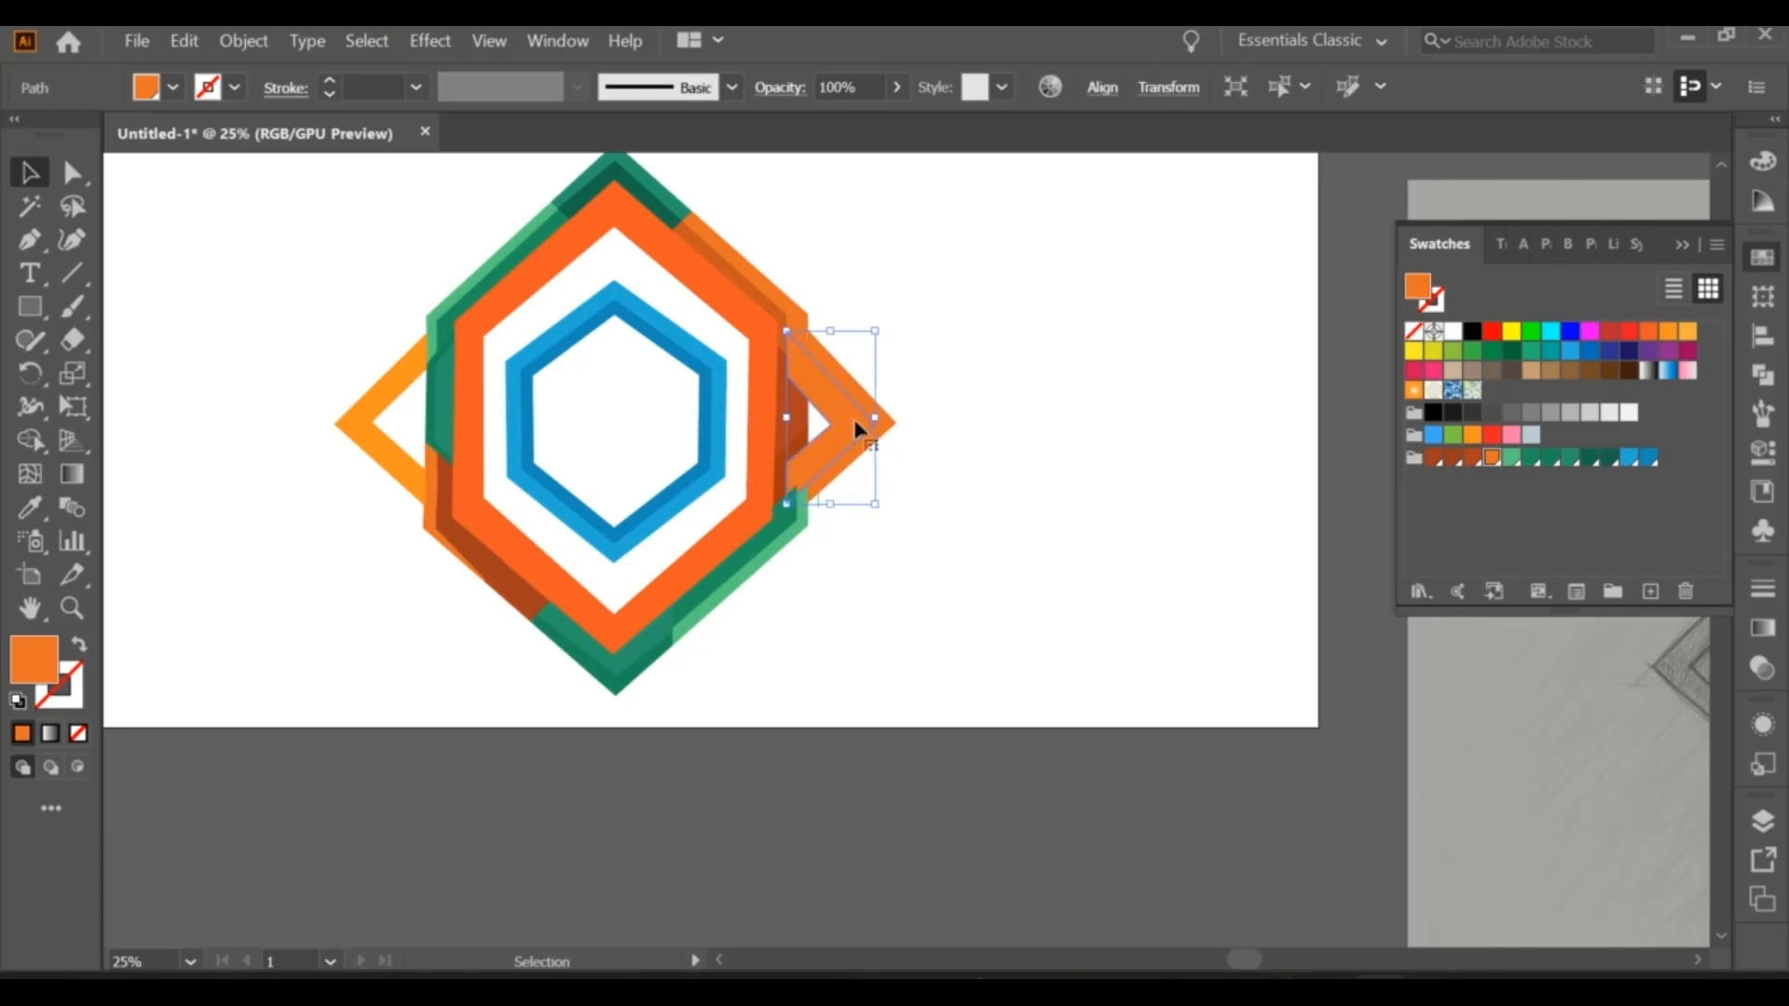
left_click(29, 440)
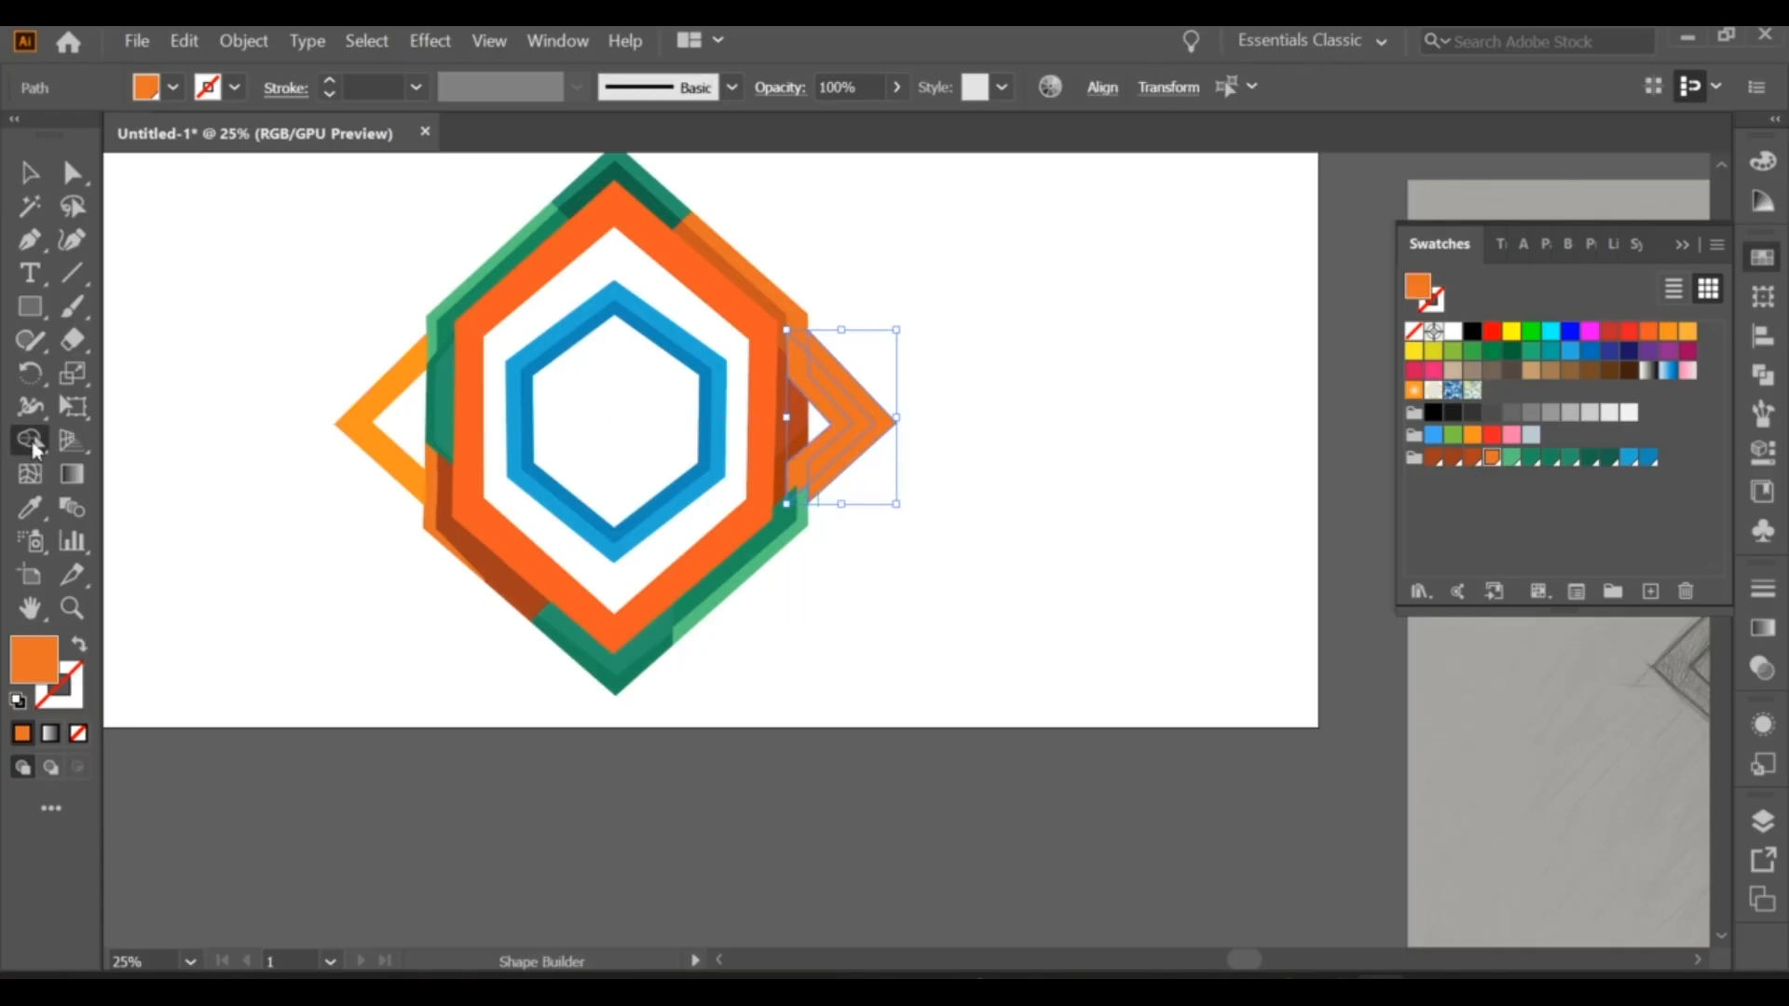
left_click(846, 412, "alt")
key("ctrl+z")
left_click(830, 422, "alt")
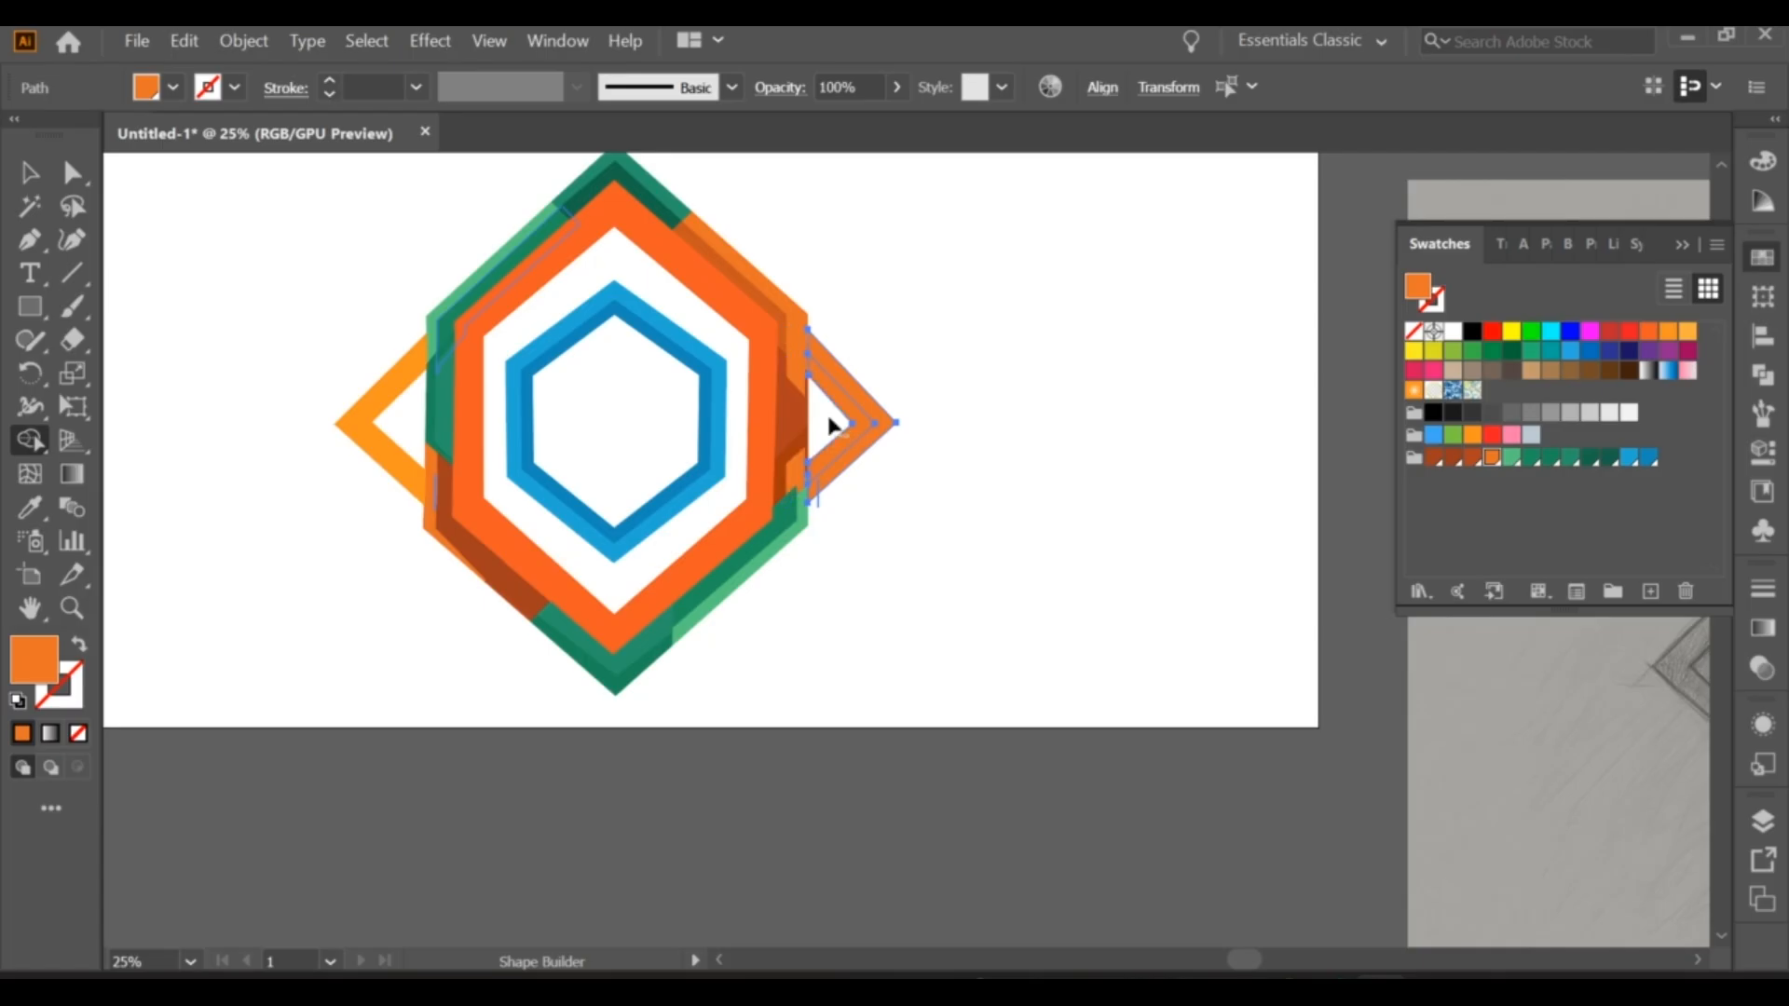
Step: Fill the inner strip of the diamond's right corner with the darker brown-orange swatch
left_click(30, 172)
left_click(1009, 326)
left_click(840, 405)
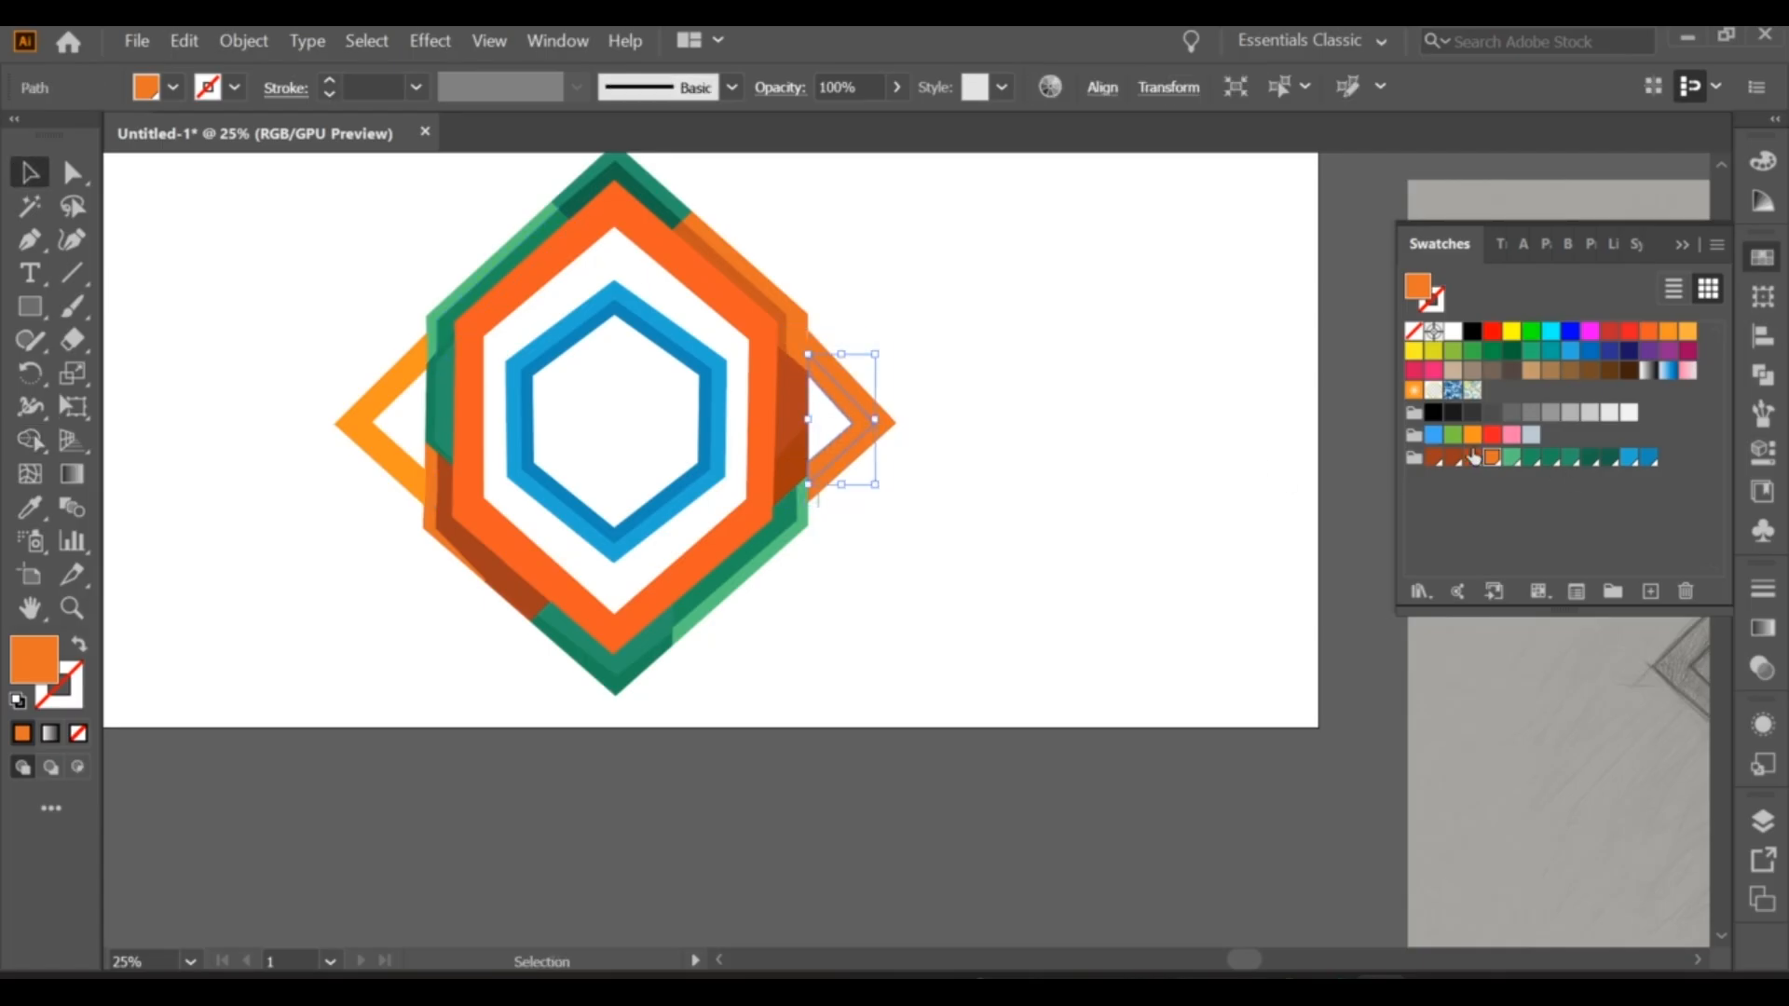
left_click(1472, 458)
left_click(1132, 433)
Step: Recolour the diamond's yellow-orange left corner with the light blue sampled from the inner hexagon ring
left_click(345, 433)
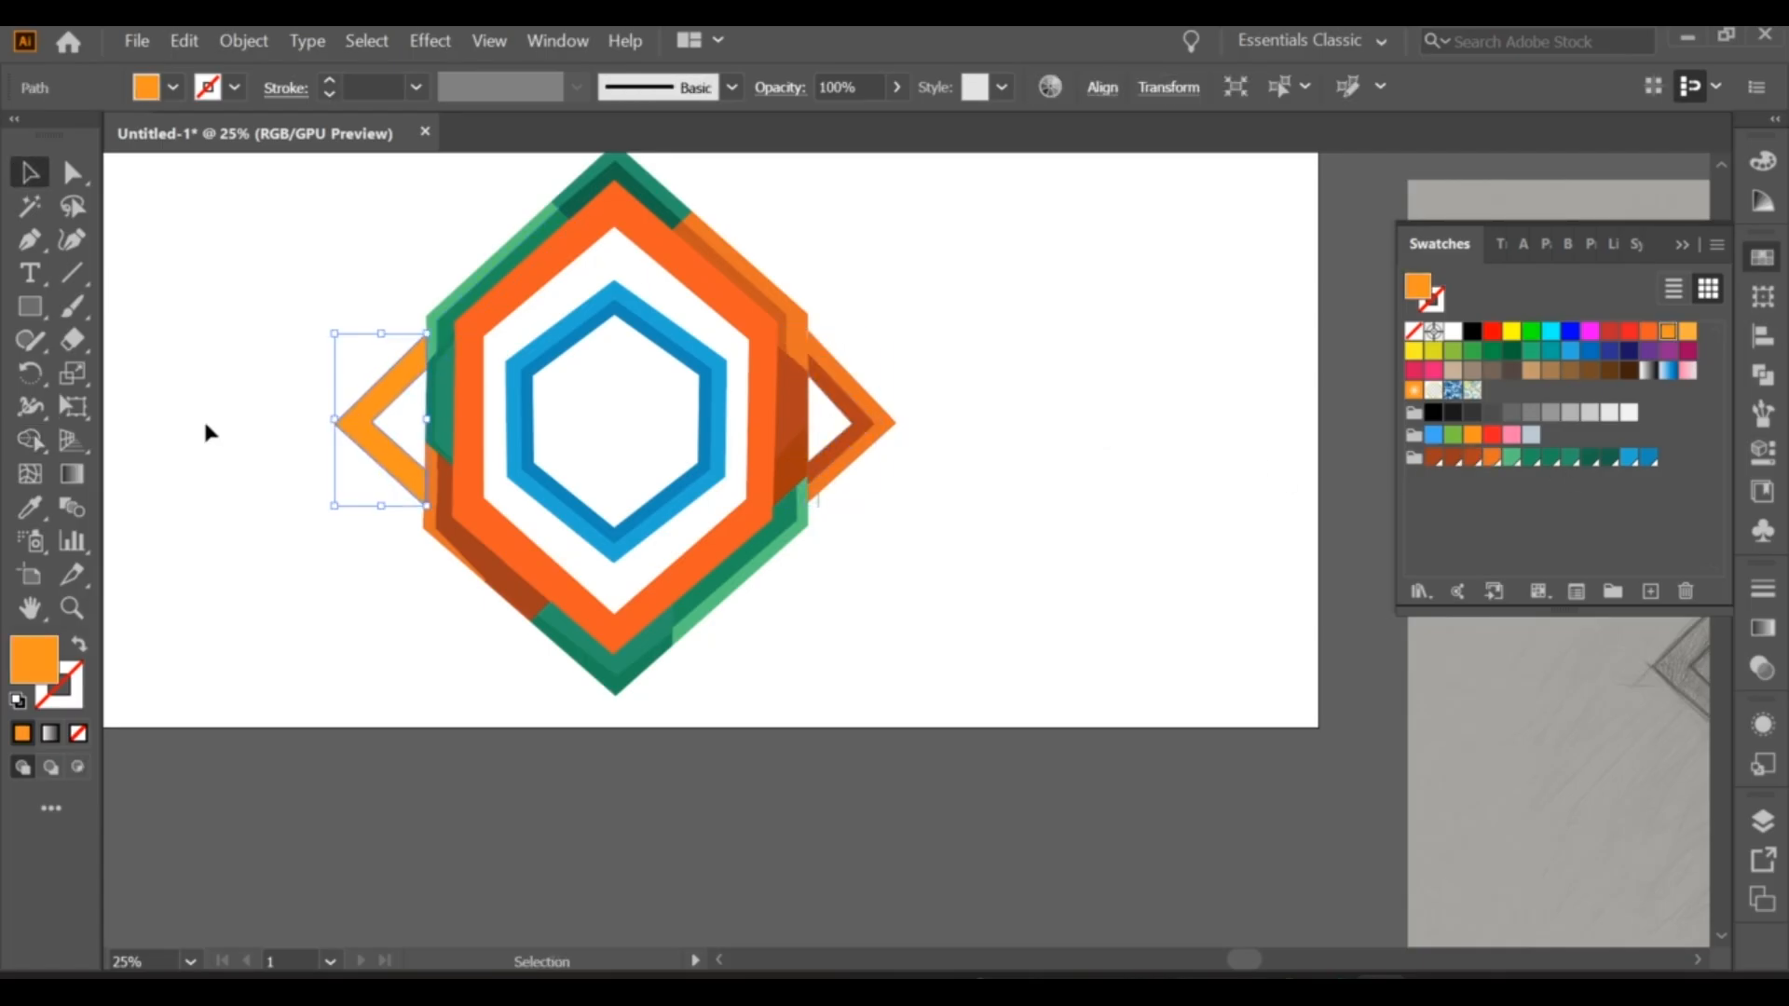
left_click(28, 508)
left_click(552, 326)
left_click(30, 172)
scroll(251, 363, "up", 1)
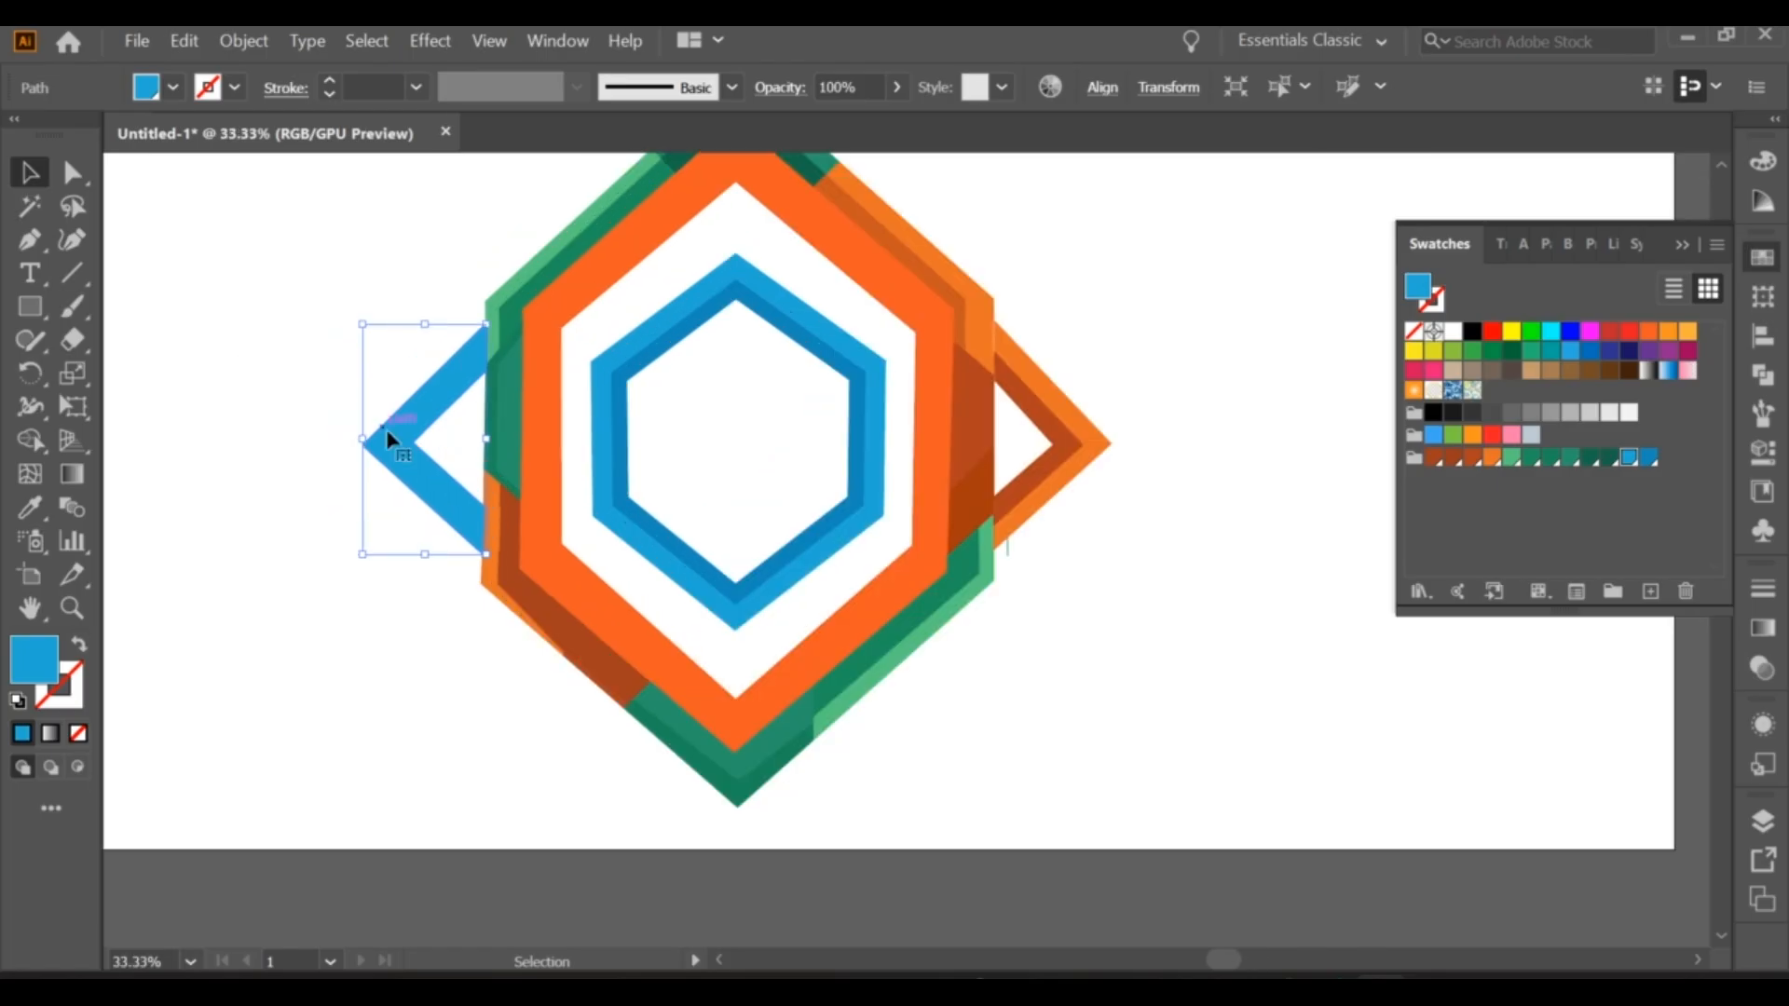
Step: Duplicate the diamond's blue left corner slightly inward and trim the copy's protruding part with Shape Builder
left_click_drag(403, 442, 424, 436)
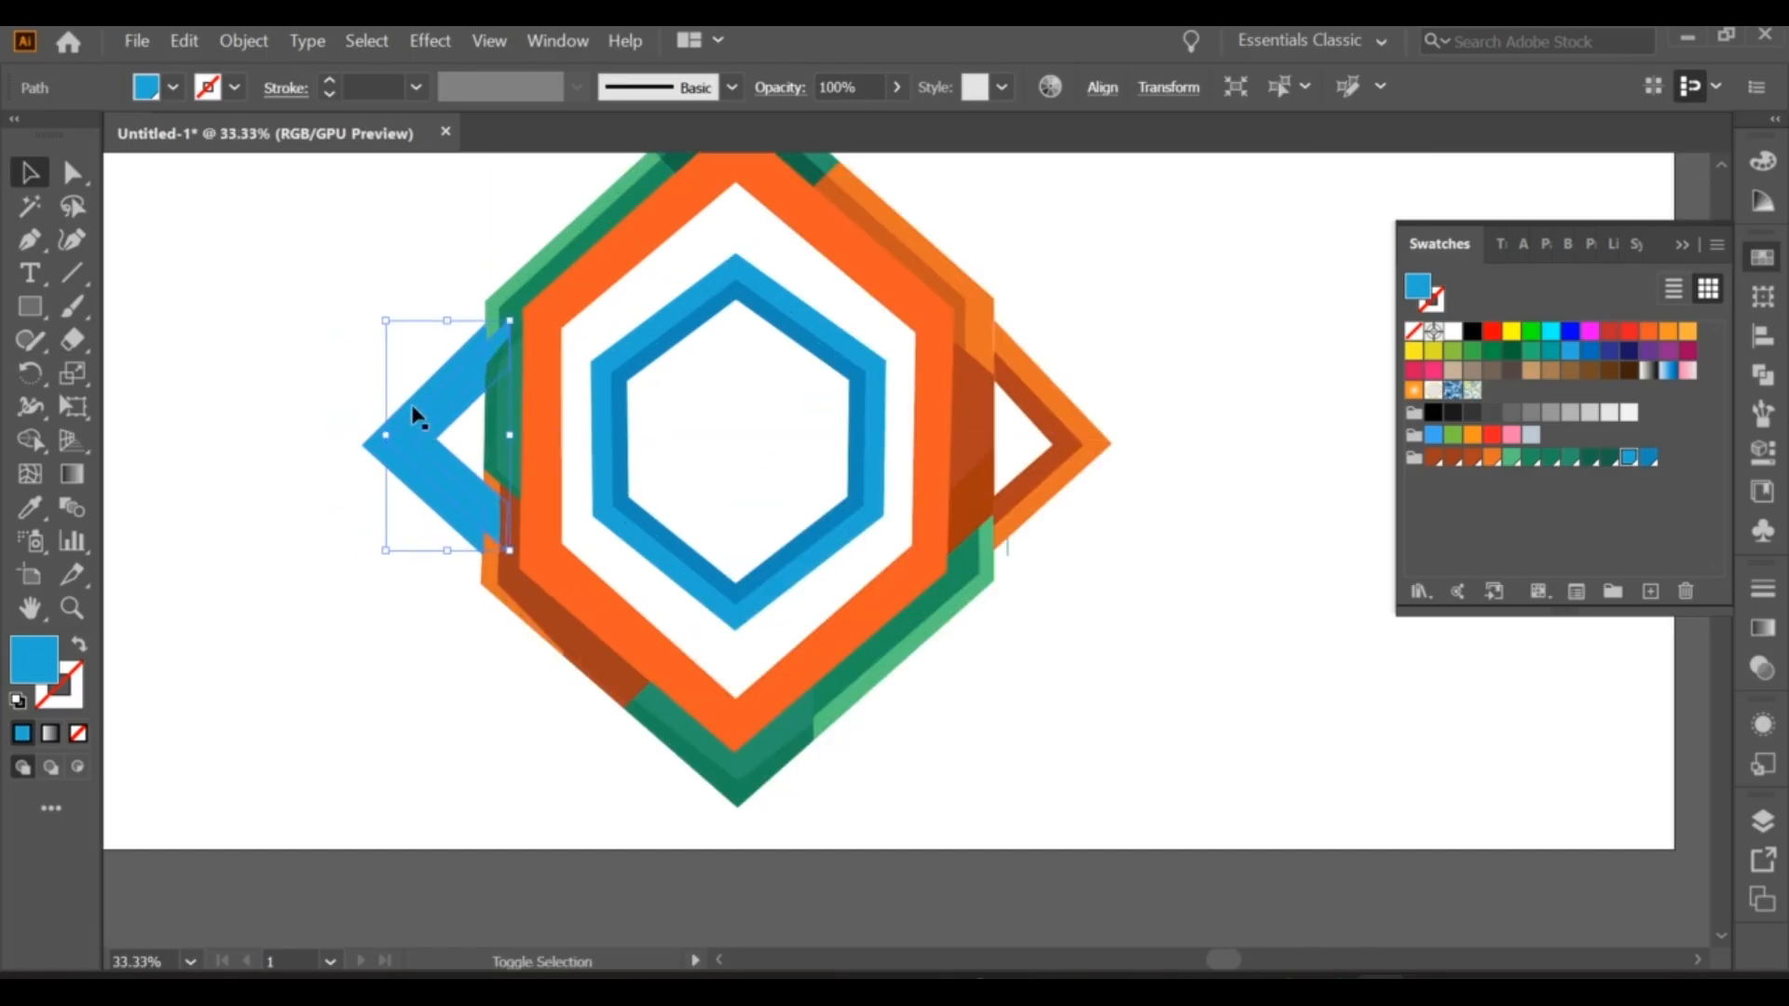
left_click(411, 407, "shift")
left_click(30, 441)
left_click(425, 442, "alt")
left_click(30, 172)
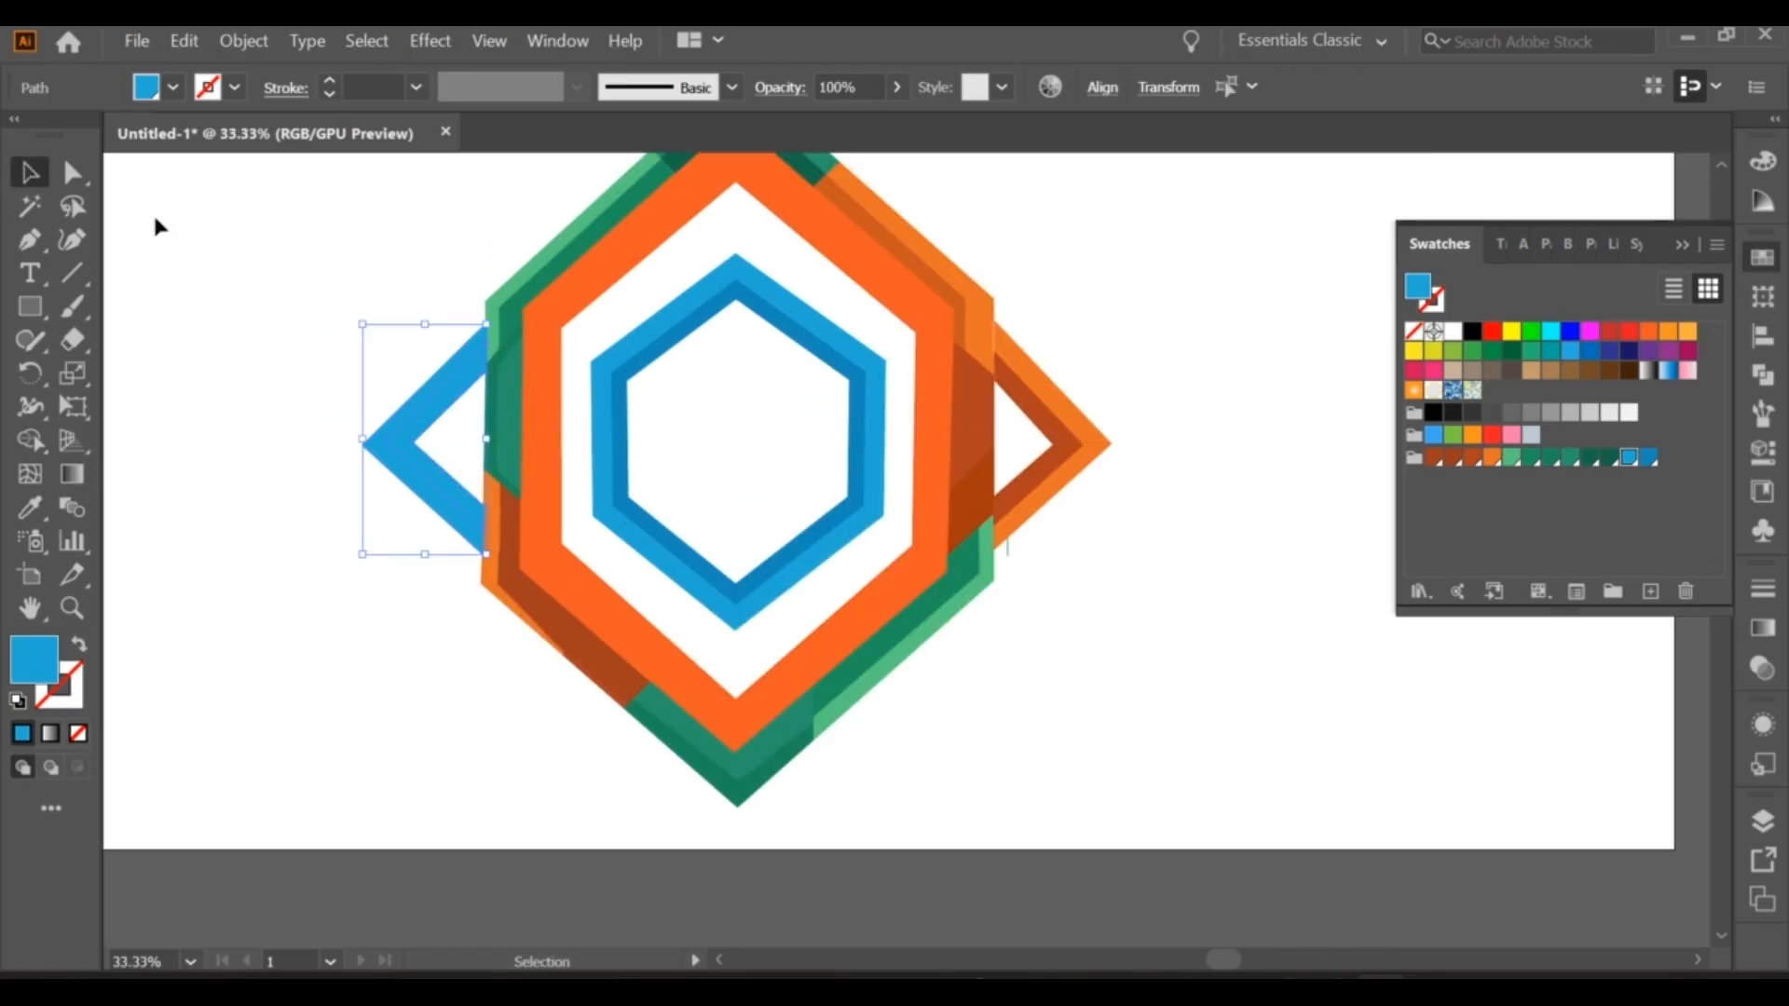
left_click(158, 226)
Step: Fill the inner strip of the diamond's left corner with the darker blue sampled from the inner hexagon's shadow strip
left_click(432, 404)
left_click(30, 508)
left_click(626, 382)
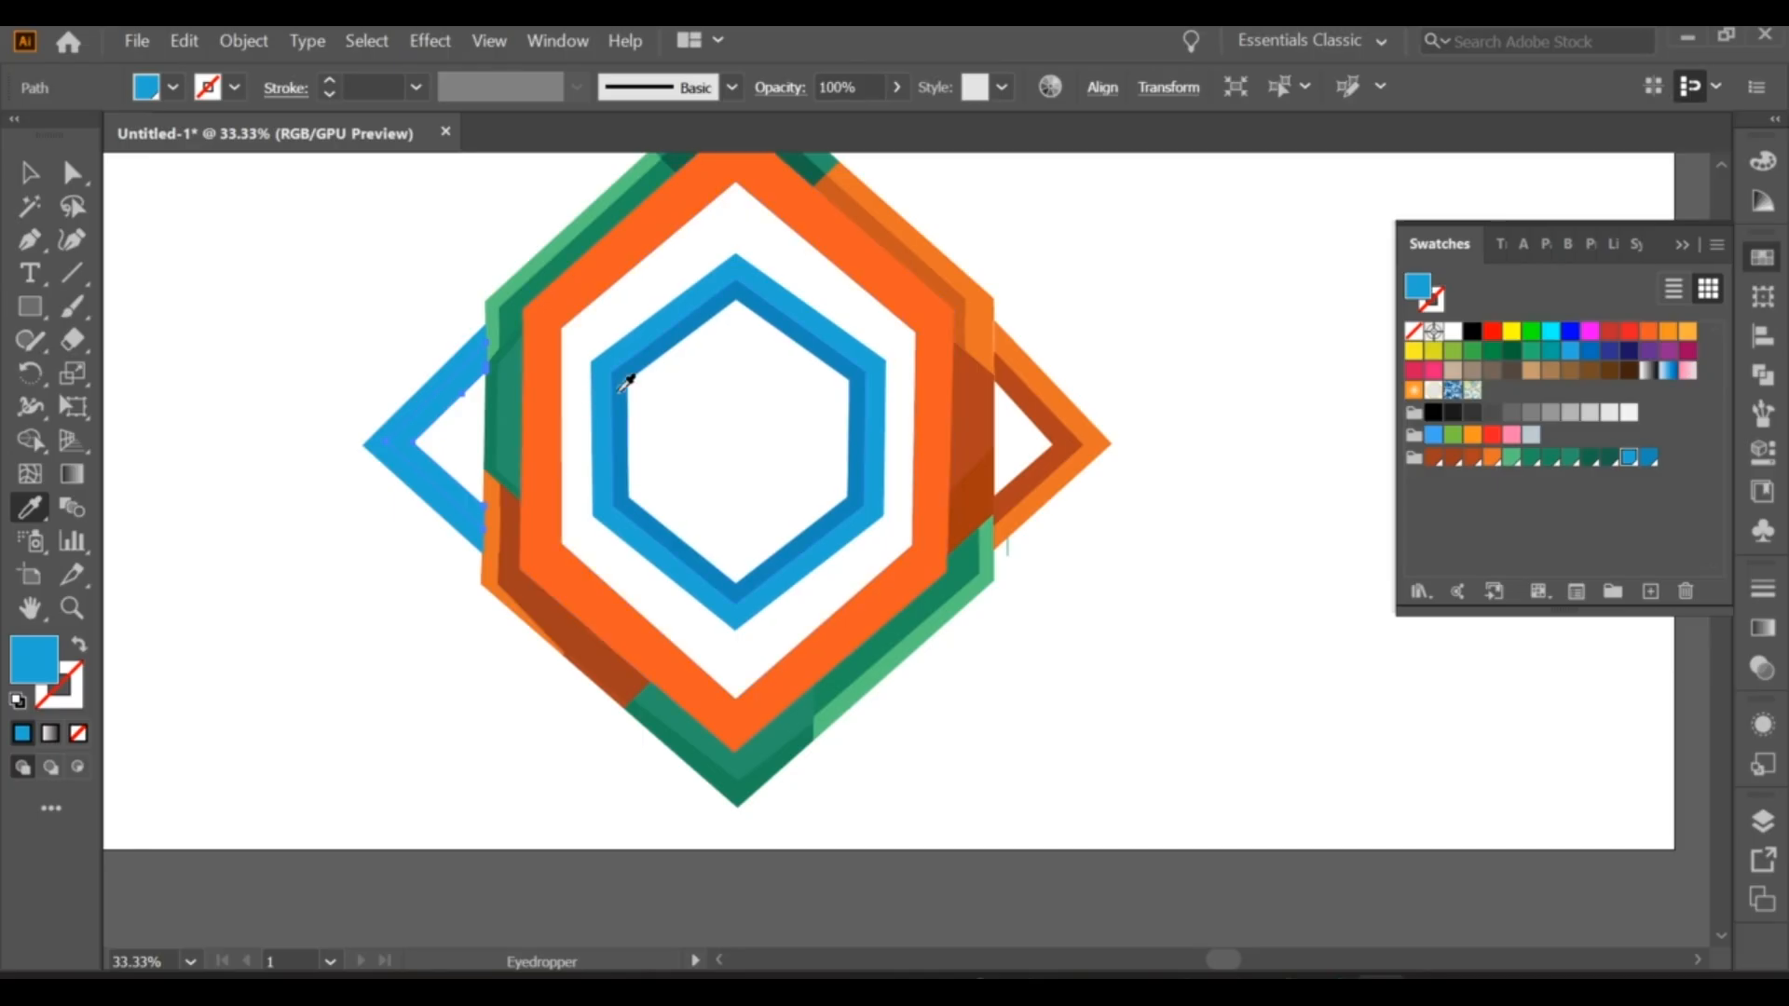
left_click(621, 391)
left_click(29, 172)
left_click(466, 305)
Step: Select the whole logo and move it up towards the middle of the artboard
scroll(431, 347, "down", 1)
left_click_drag(431, 347, 487, 411)
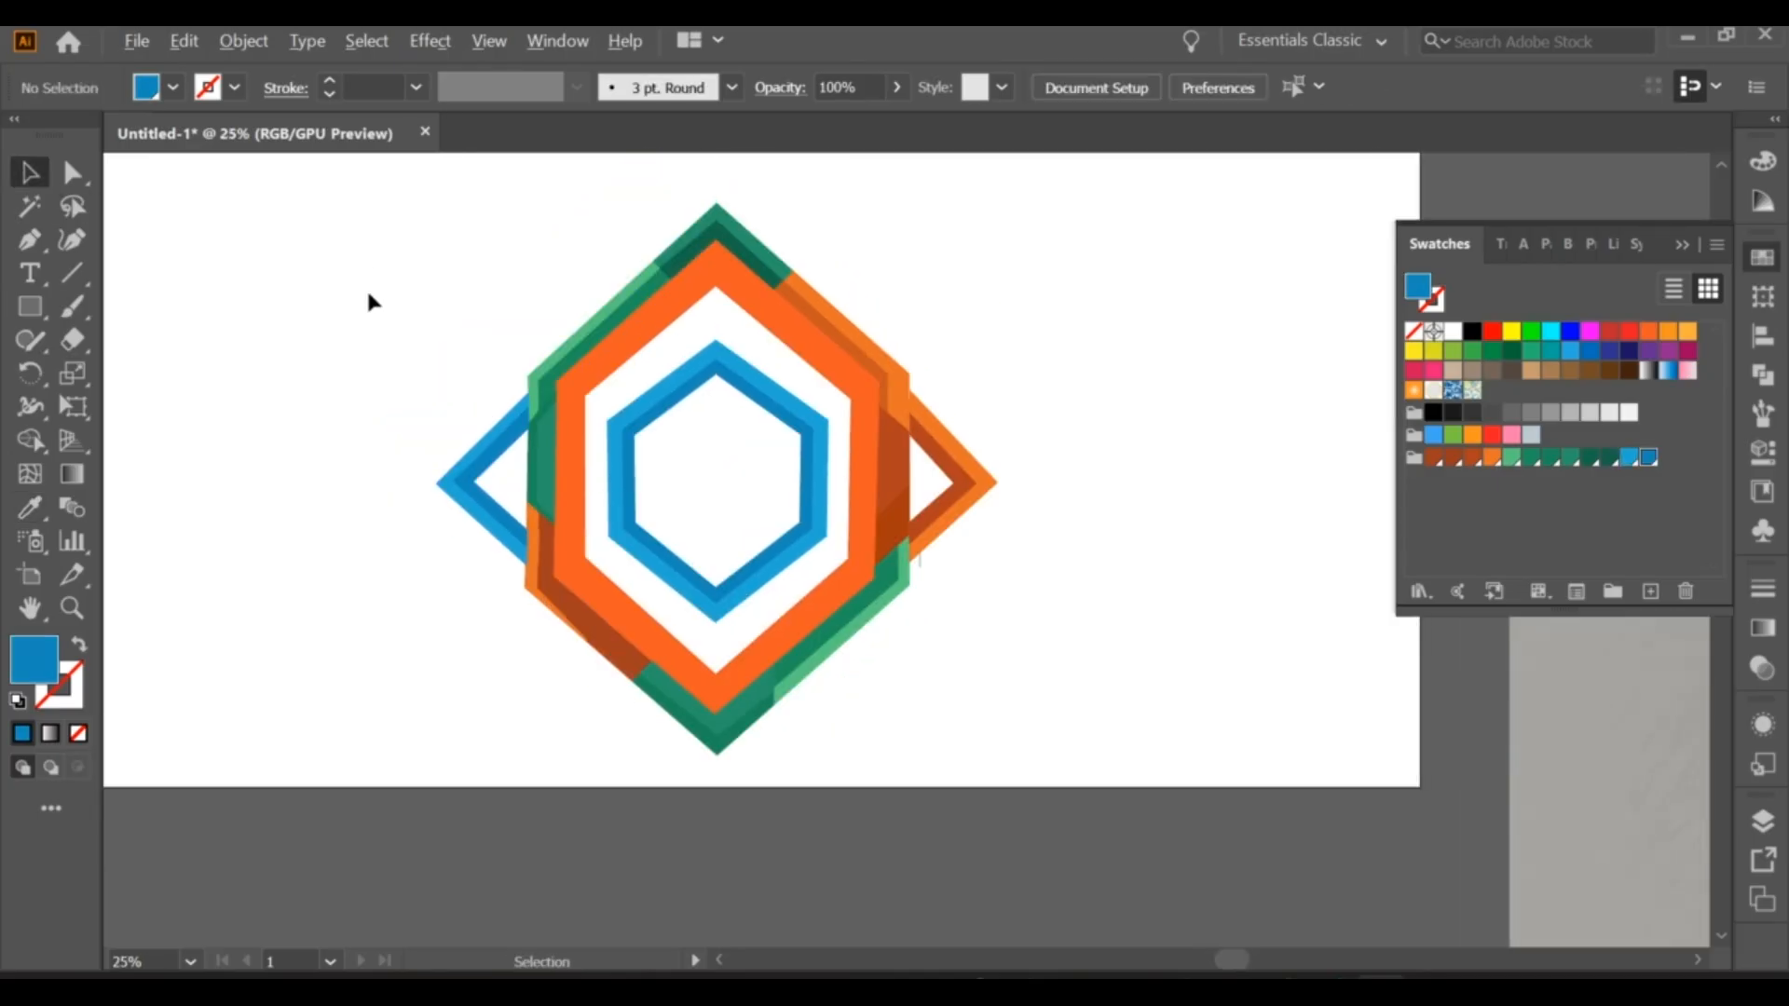
scroll(371, 294, "down", 1)
left_click_drag(335, 262, 784, 578)
left_click_drag(601, 233, 602, 273)
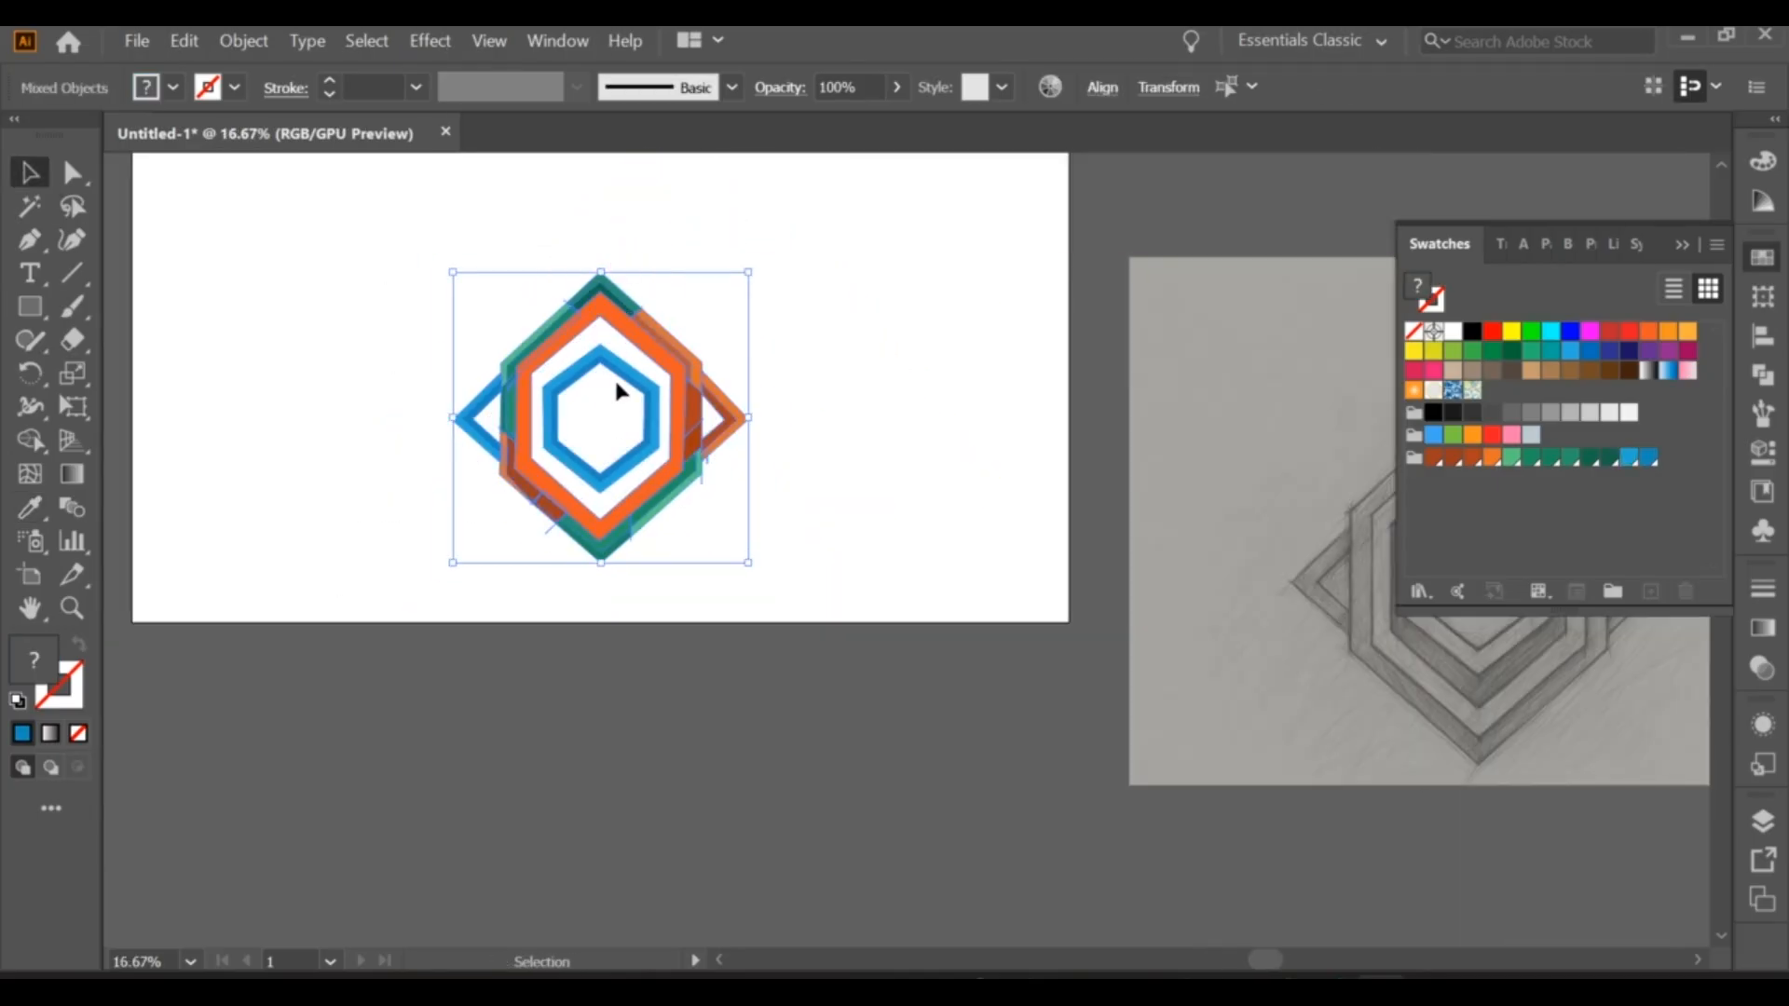
left_click(405, 272)
left_click_drag(405, 272, 661, 405)
left_click(794, 348)
left_click_drag(796, 349, 961, 417)
left_click_drag(930, 504, 930, 571)
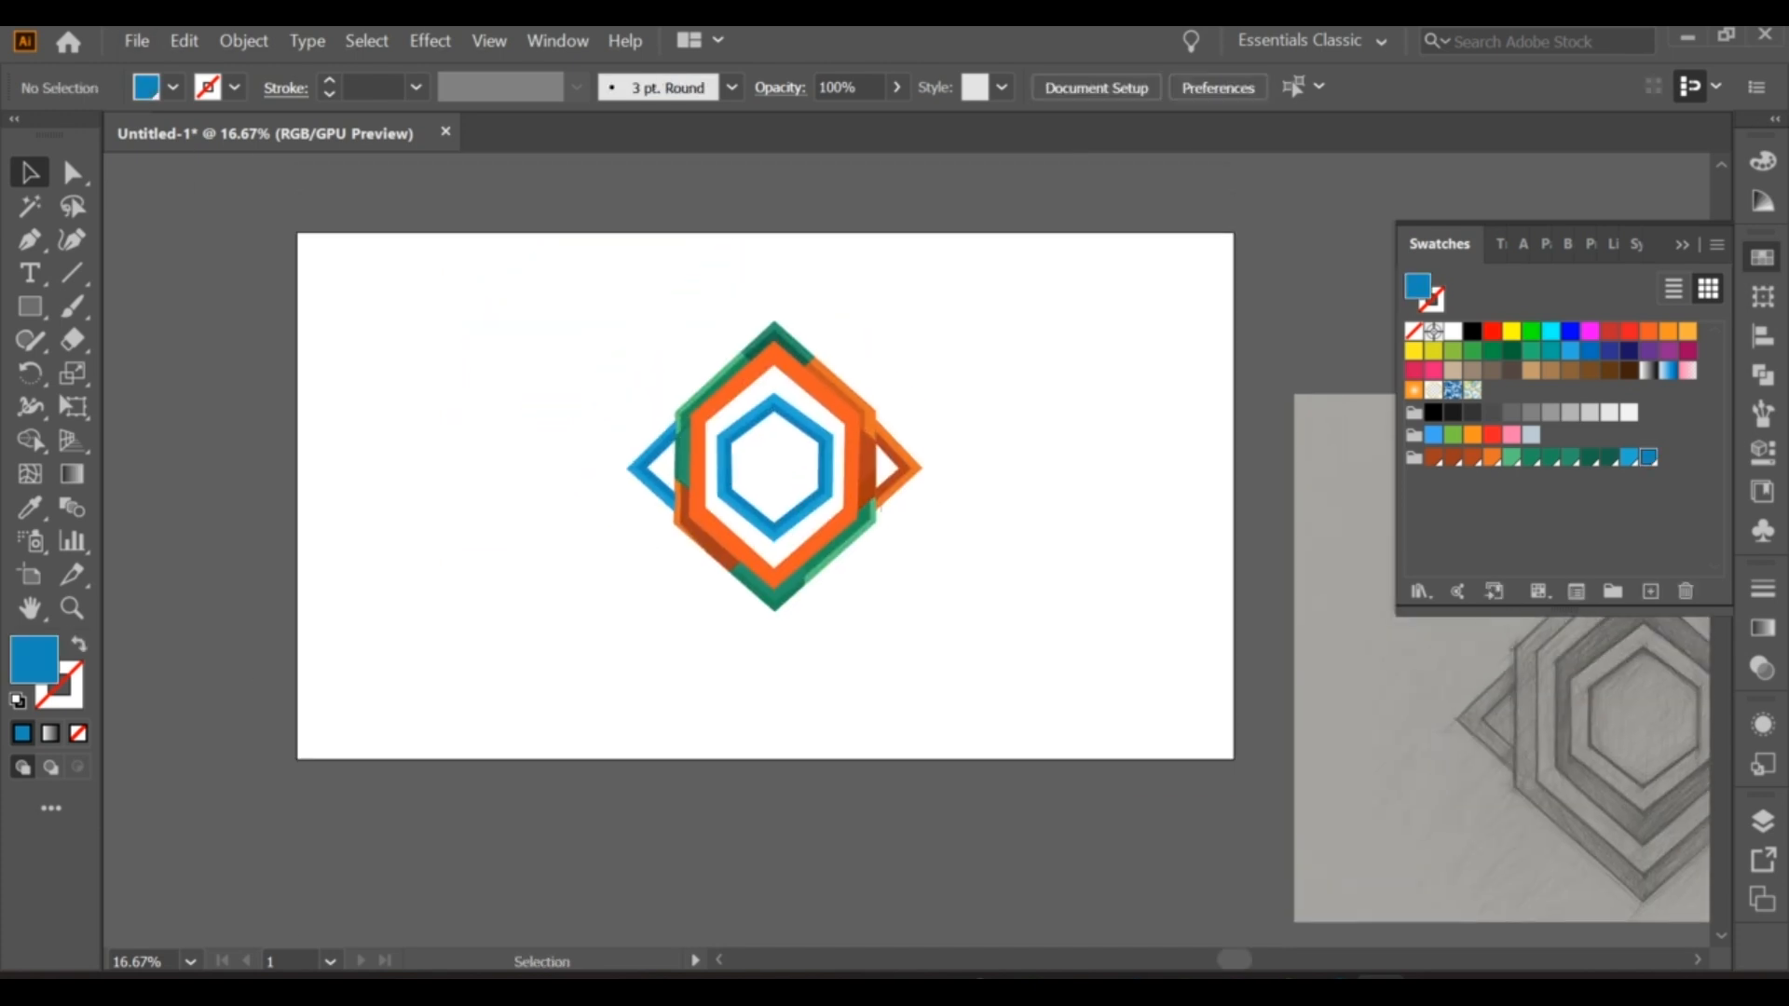
Step: Recolour the thick orange hexagon ring with the logo's light blue
scroll(754, 371, "up", 2)
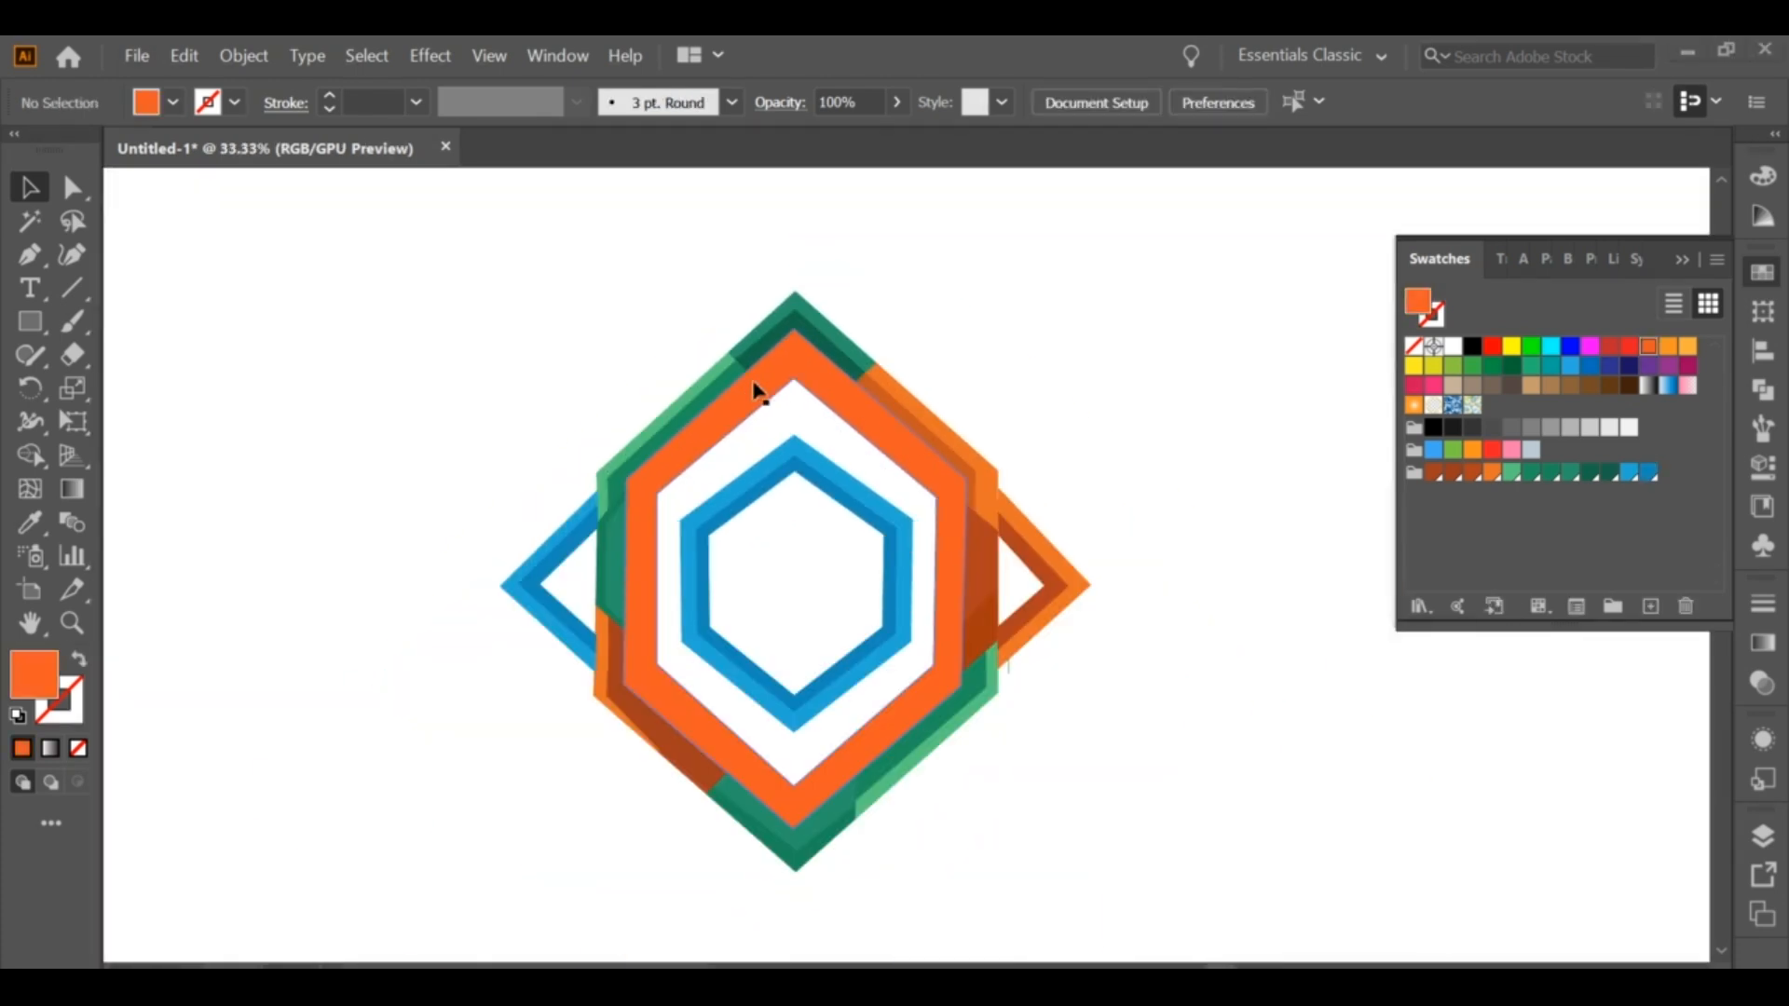
left_click(811, 376)
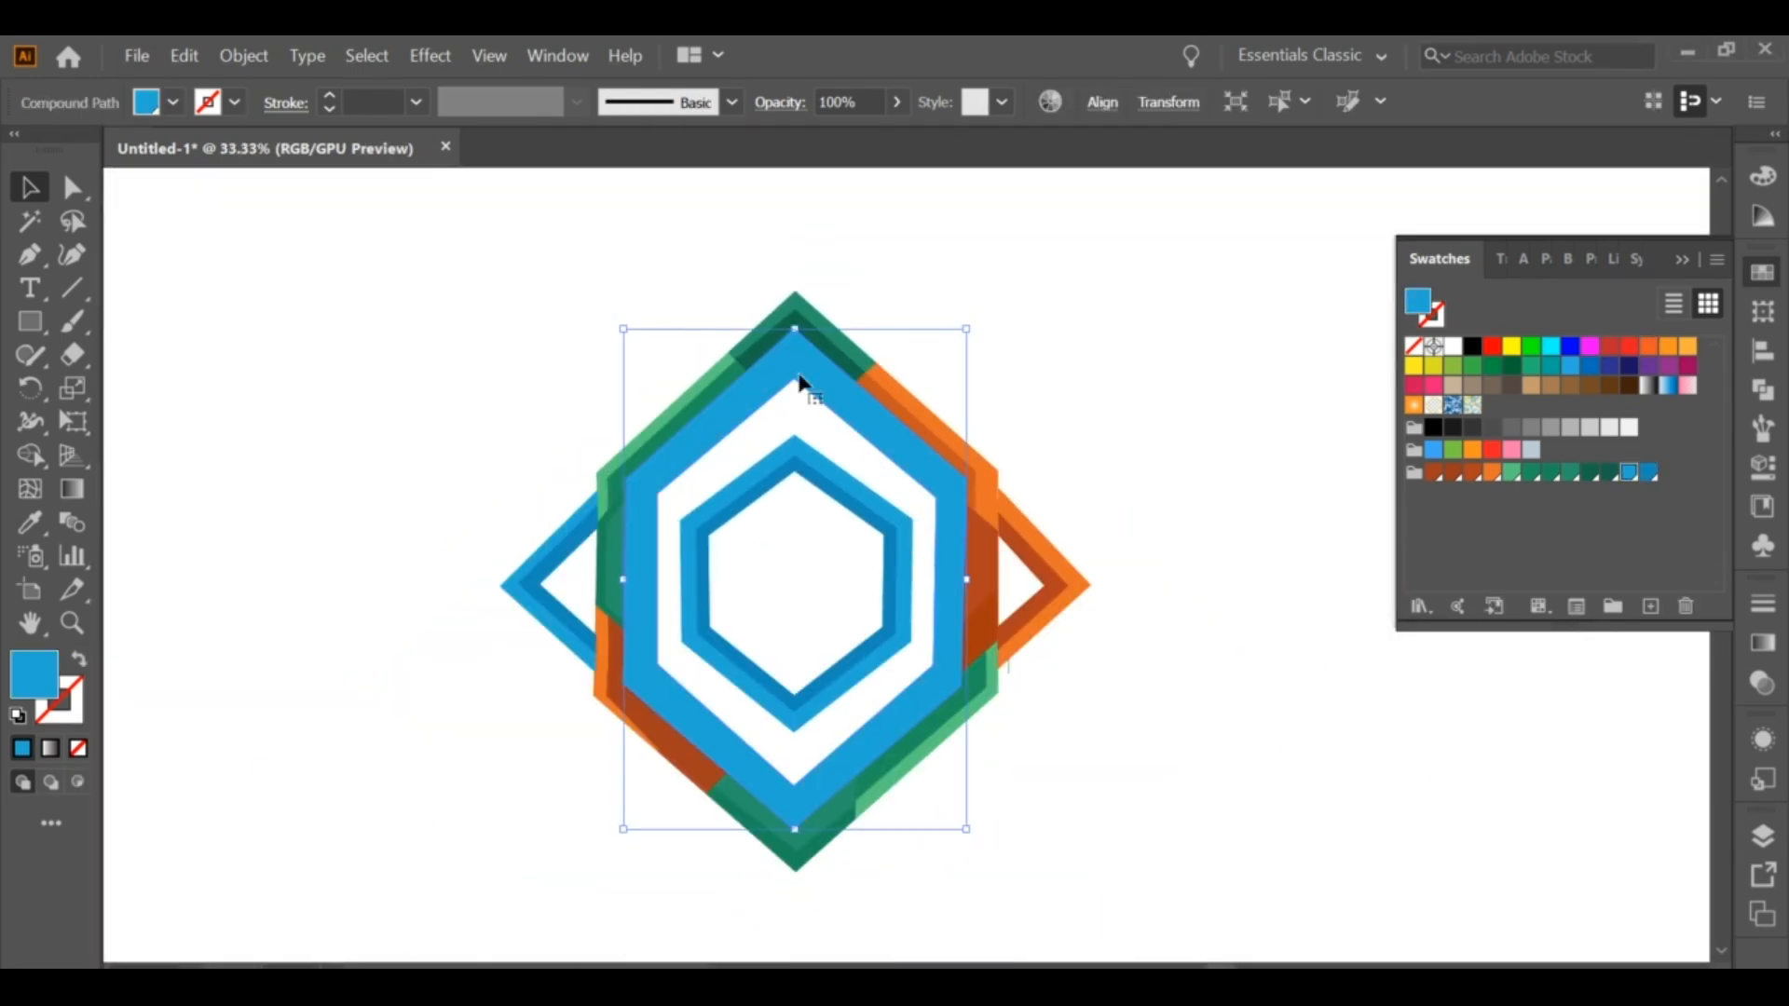
left_click_drag(795, 329, 795, 348)
key("ctrl+z")
Step: Overlay a copy of the thick blue ring for an inner strip and remove the excess with Shape Builder
left_click(185, 56)
left_click(261, 240)
left_click(846, 388, "shift")
left_click(32, 456)
left_click(777, 402, "alt")
left_click(30, 189)
left_click(484, 317)
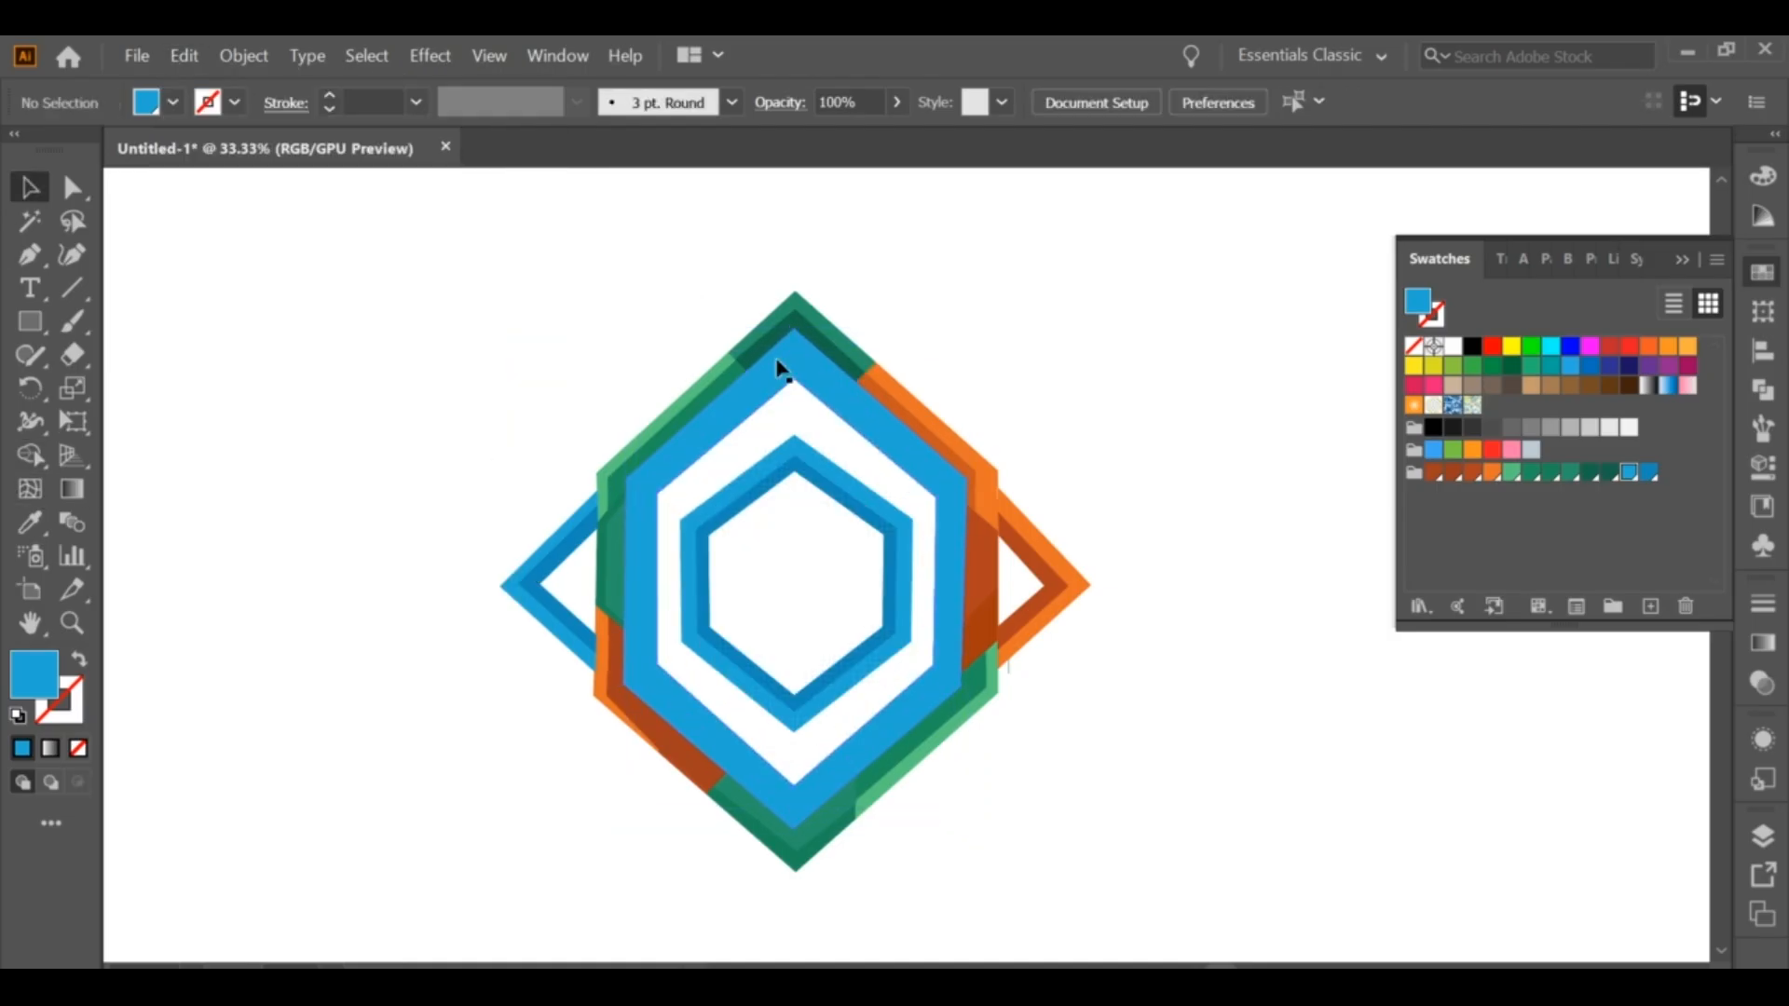
Step: Fill the inner strip of the thick blue hexagon ring with the darker blue swatch
left_click(781, 370)
left_click(1649, 473)
left_click(1074, 336)
scroll(832, 513, "down", 1)
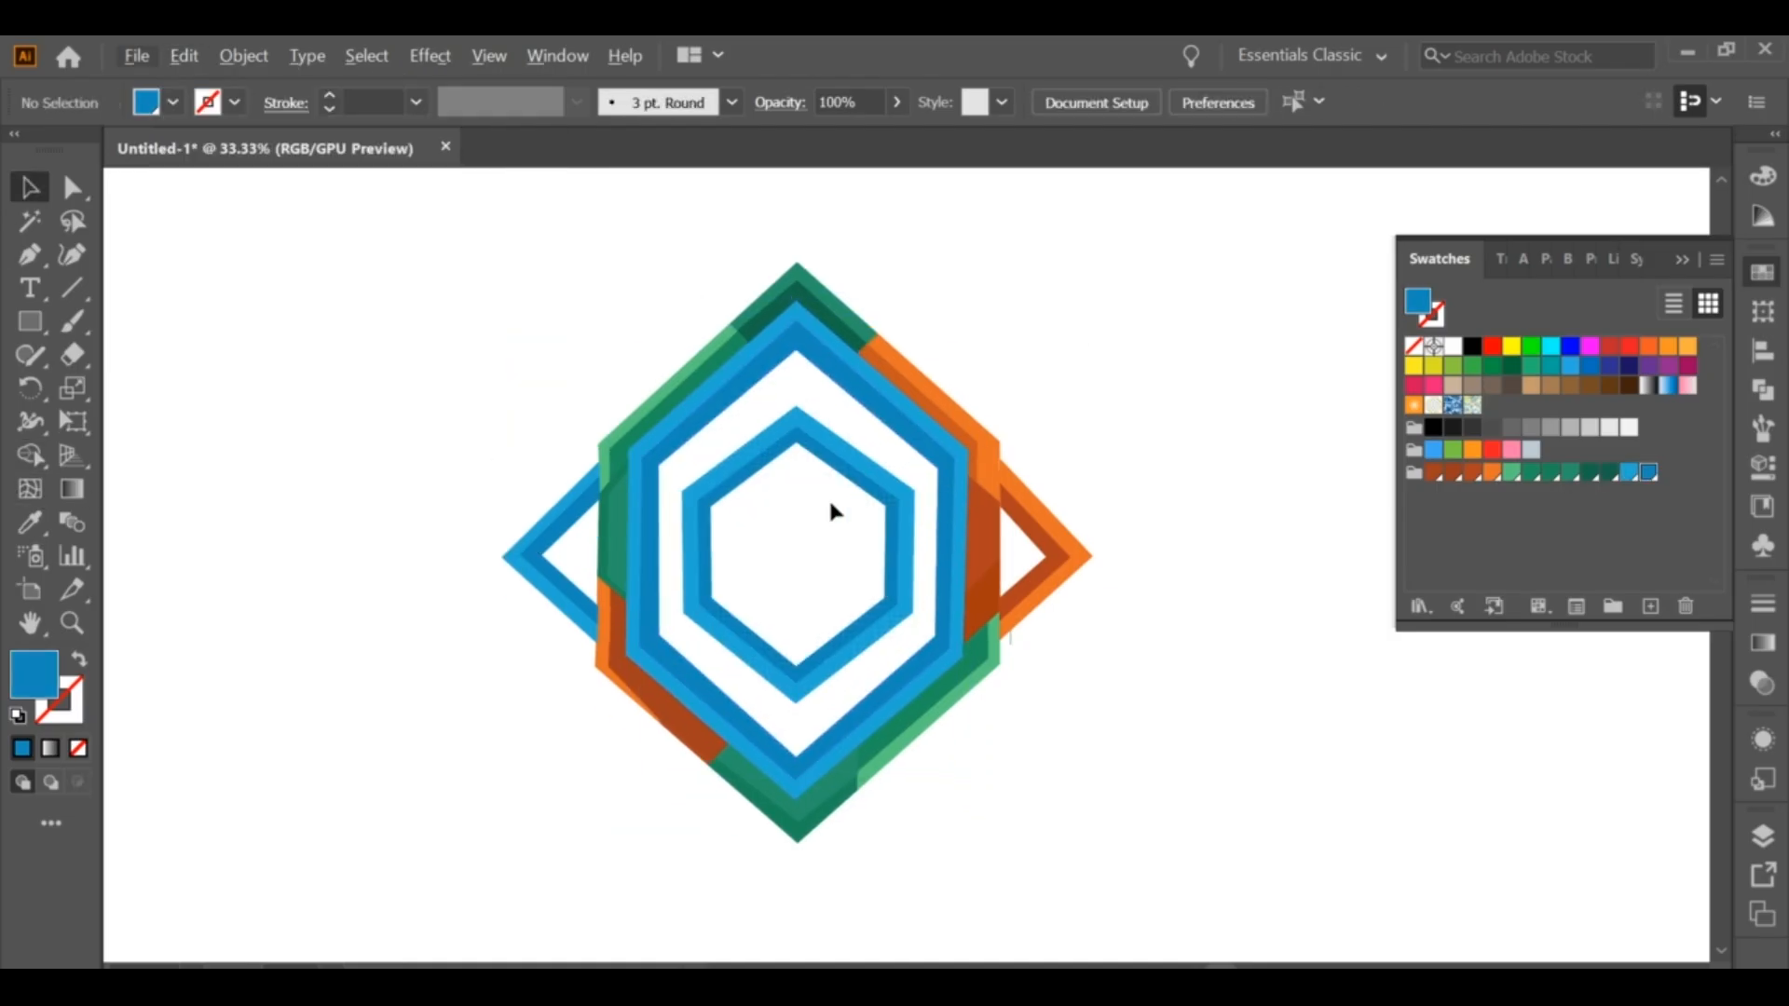
Step: Delete the darker blue inner strip of the innermost hexagon ring
scroll(794, 484, "up", 2)
left_click(29, 254)
left_click(31, 189)
left_click(755, 425)
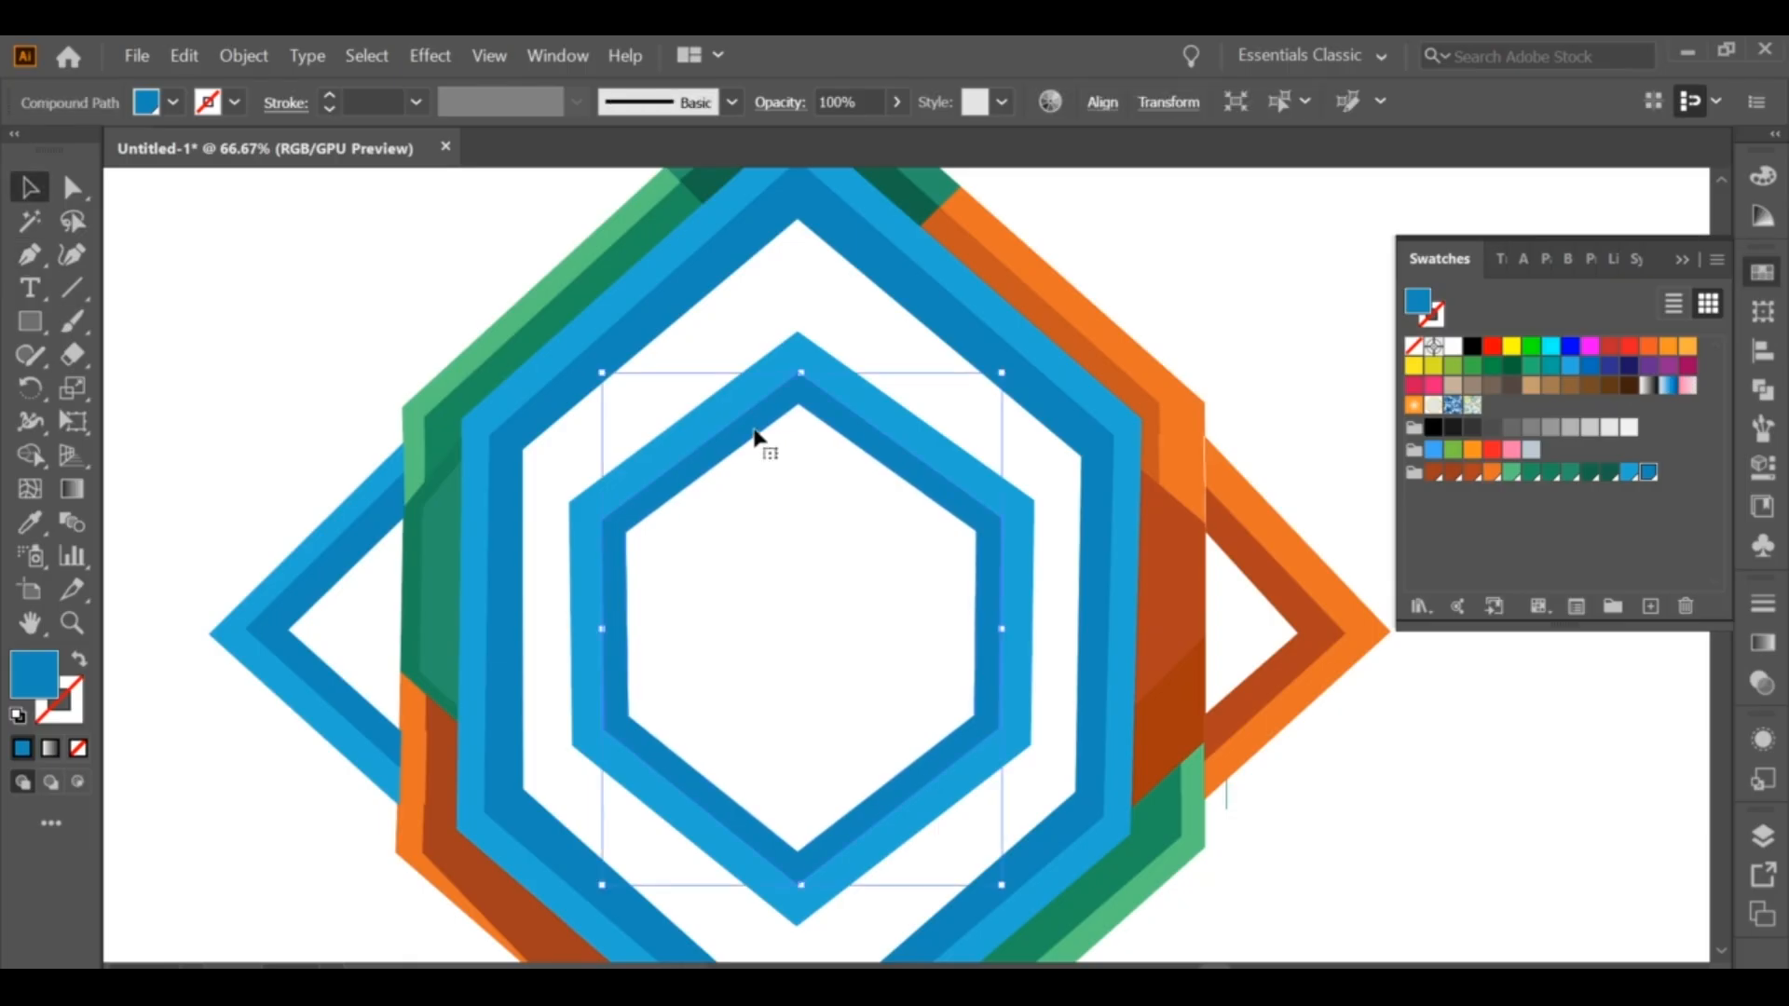
key("Delete")
Step: Draw a slanted Pen cut line across the inner hexagon ring's upper-left side, ending at its upper-left corner
left_click(750, 419)
left_click(29, 254)
left_click(779, 429)
left_click(569, 504)
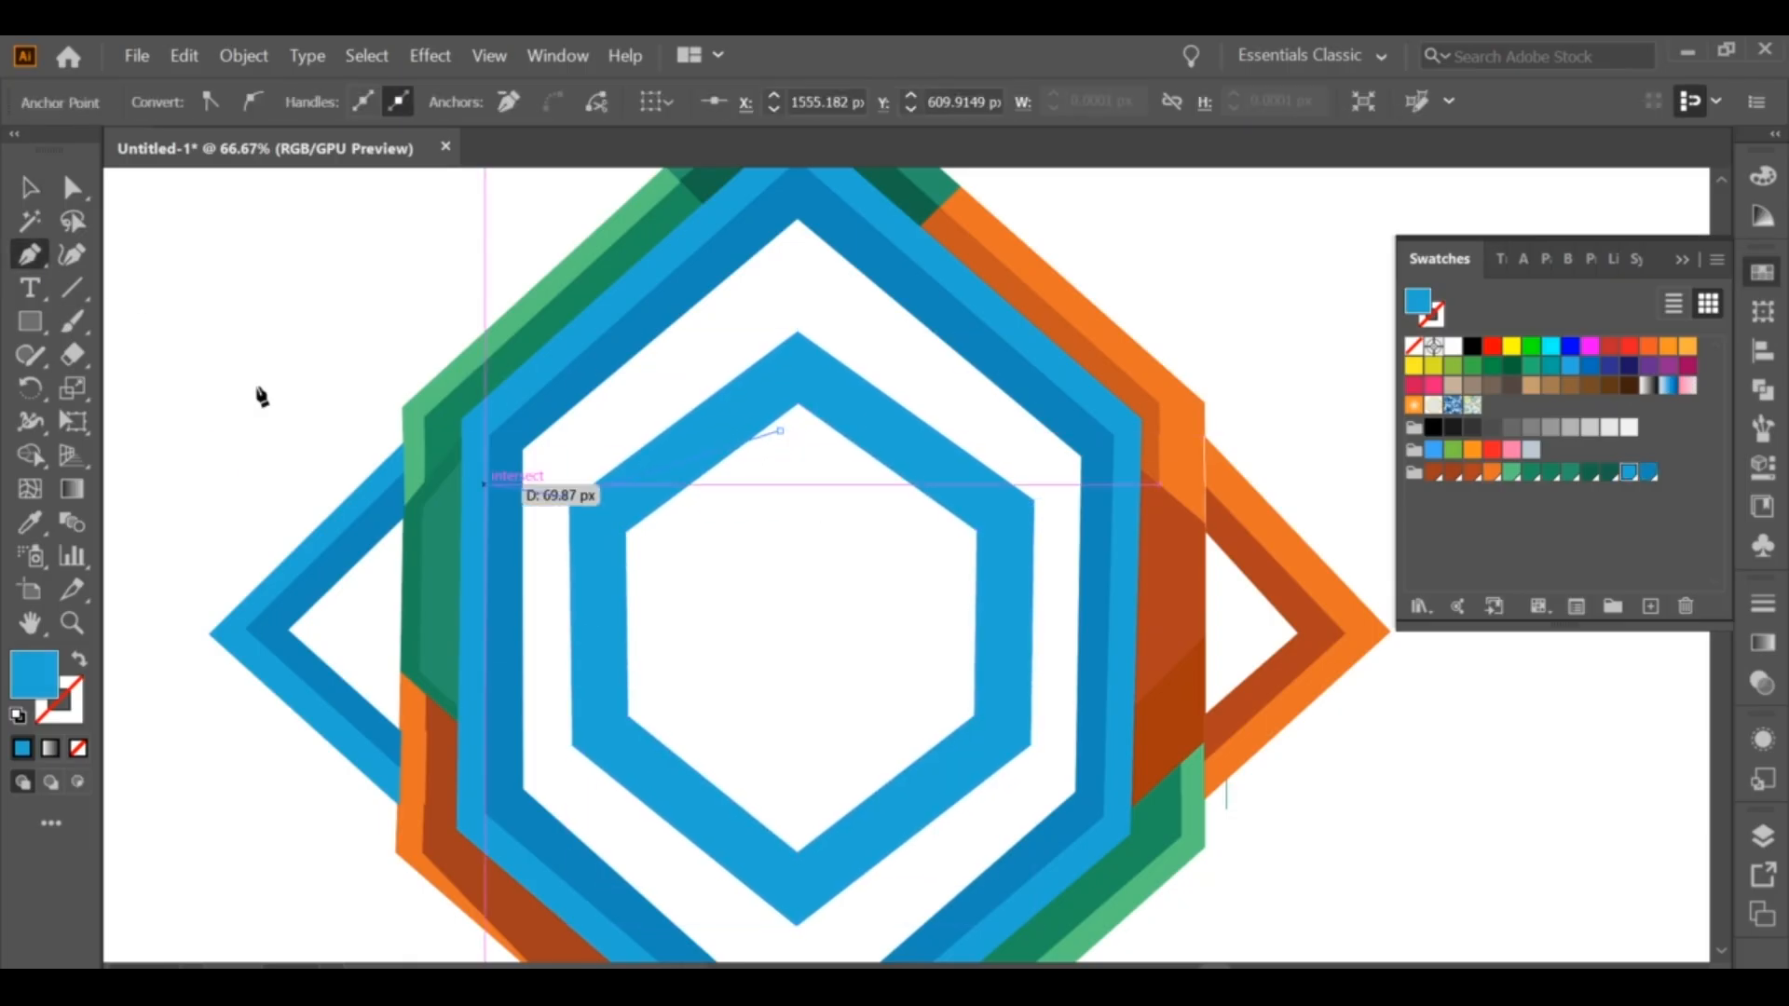
left_click(31, 189)
Step: Draw a mirrored Pen cut line across the inner hexagon ring's upper-right side, ending near its upper-right corner
left_click(808, 461)
left_click(30, 255)
left_click(817, 431)
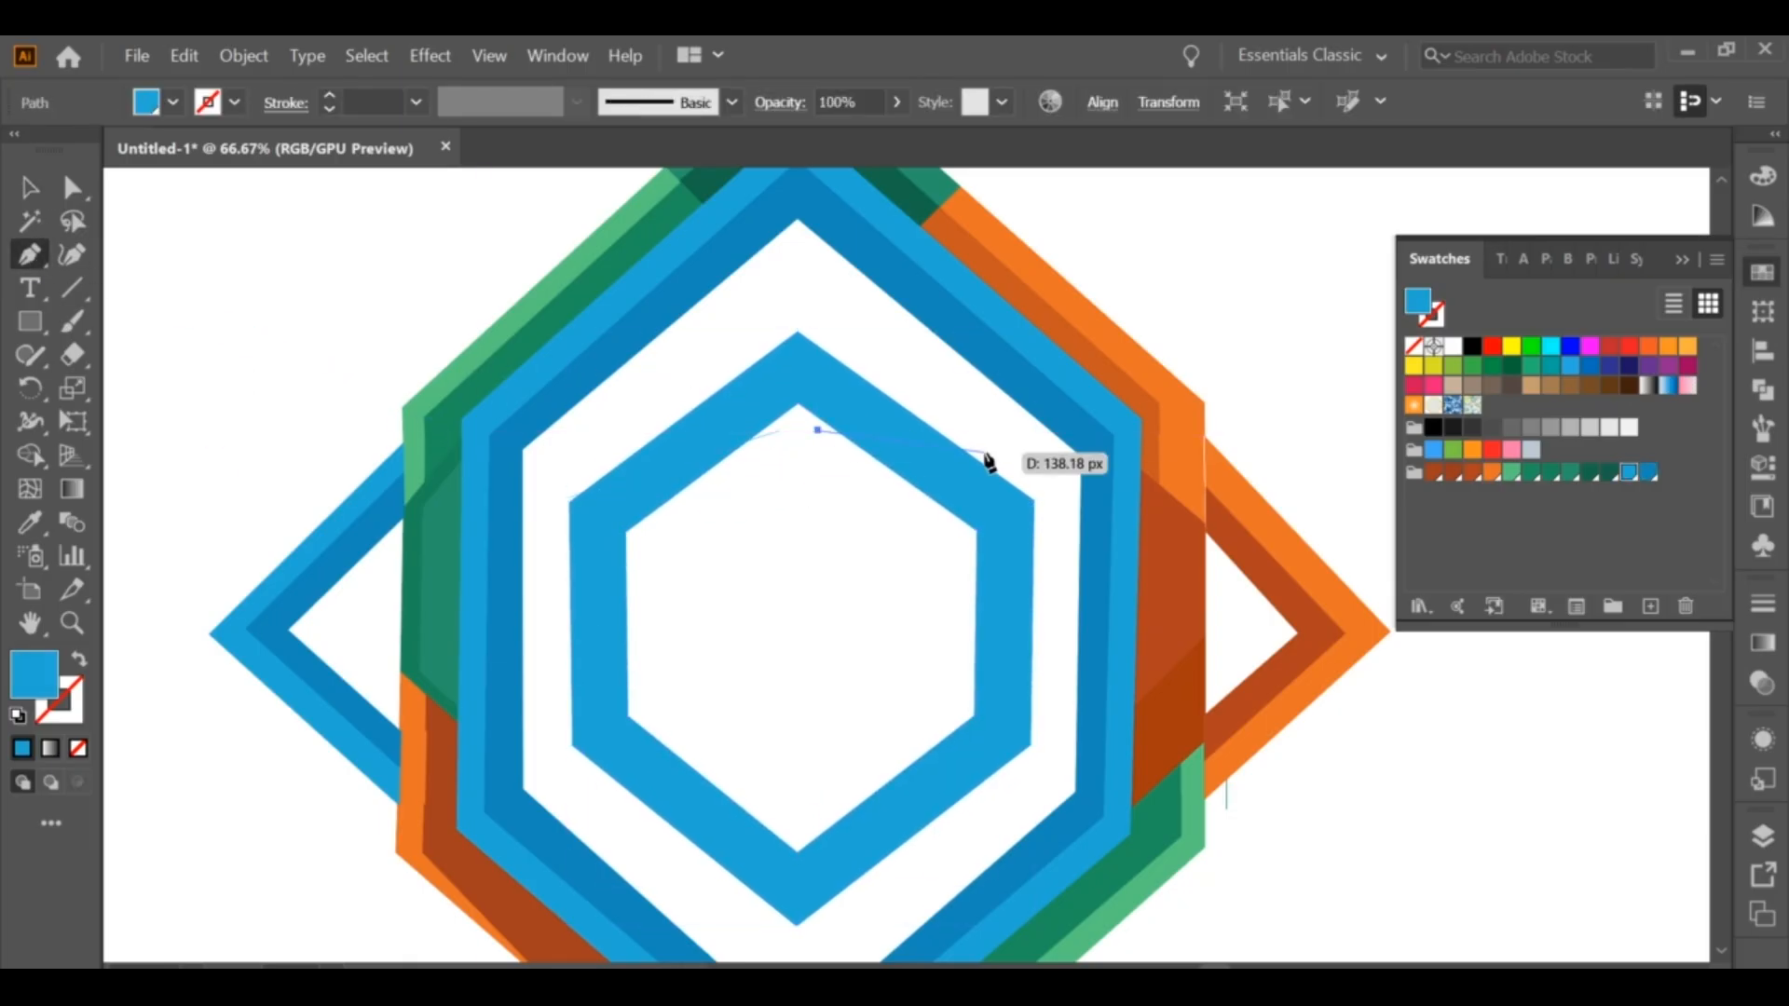
key("ctrl+z")
left_click(813, 430)
left_click(1021, 485)
key("v")
key("ctrl+a")
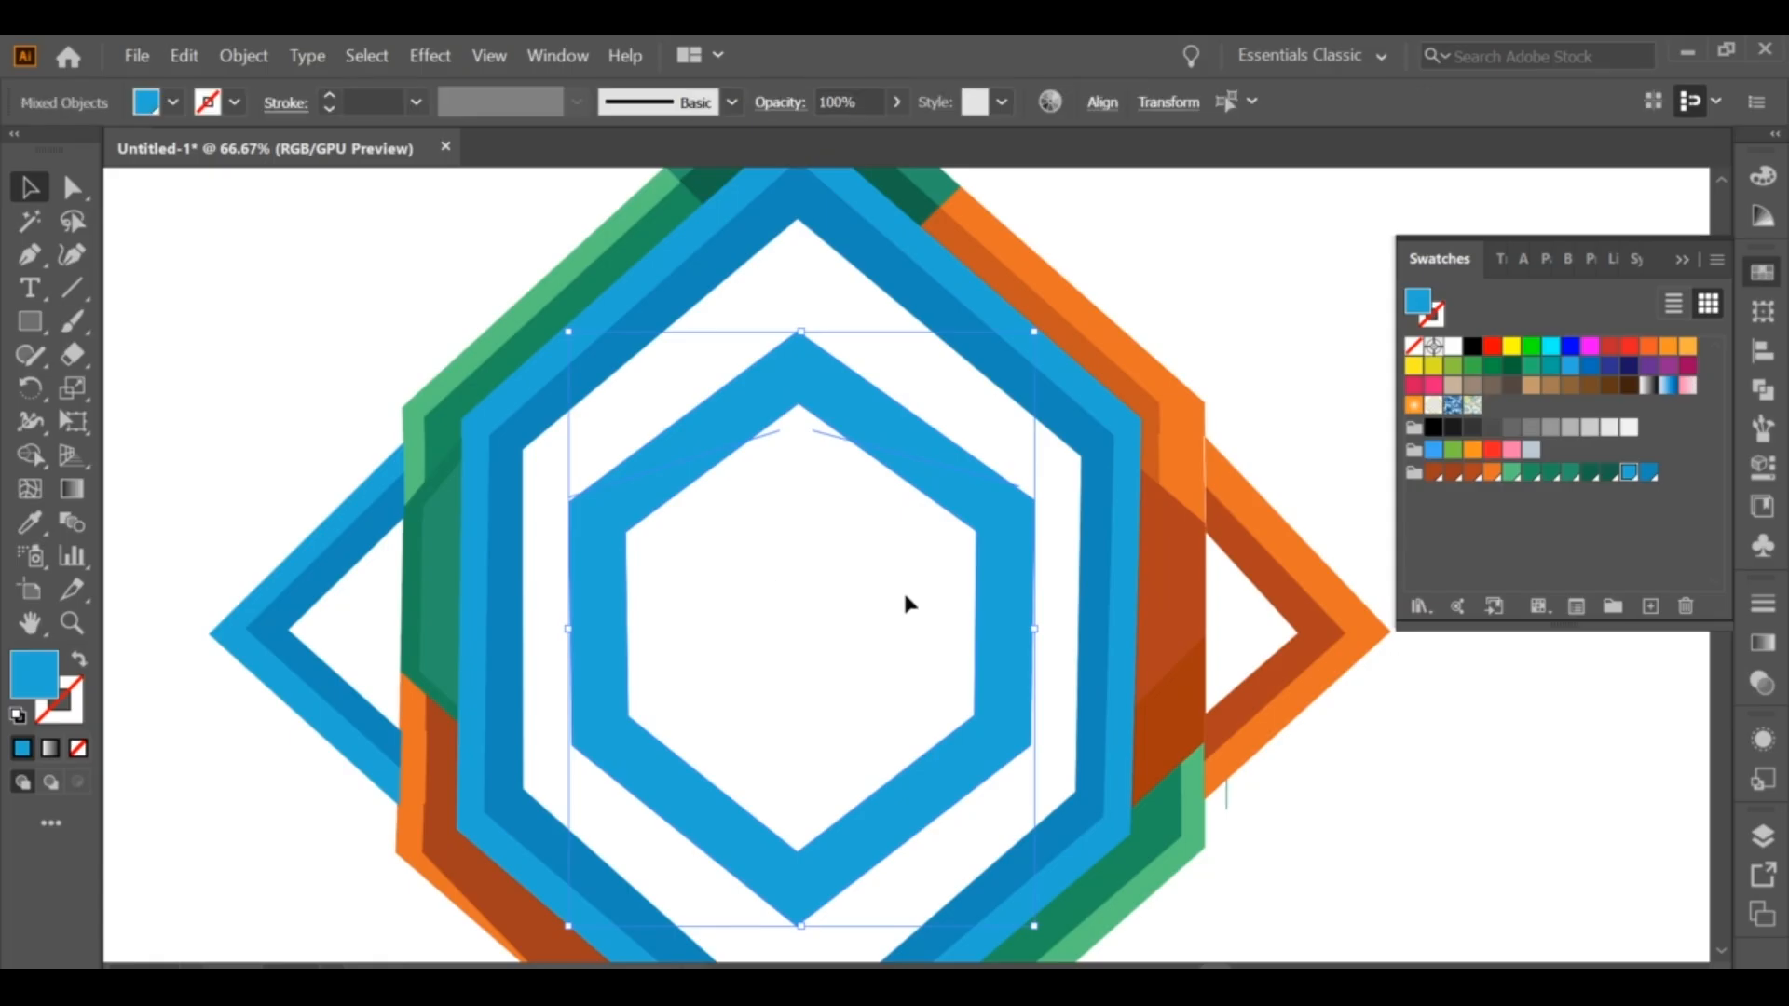
left_click(903, 589)
Step: Draw a vertical Pen line through the top vertex of the inner hexagon ring
left_click(30, 254)
left_click(798, 304)
left_click(798, 496)
left_click(31, 189)
left_click(619, 309)
left_click(795, 314)
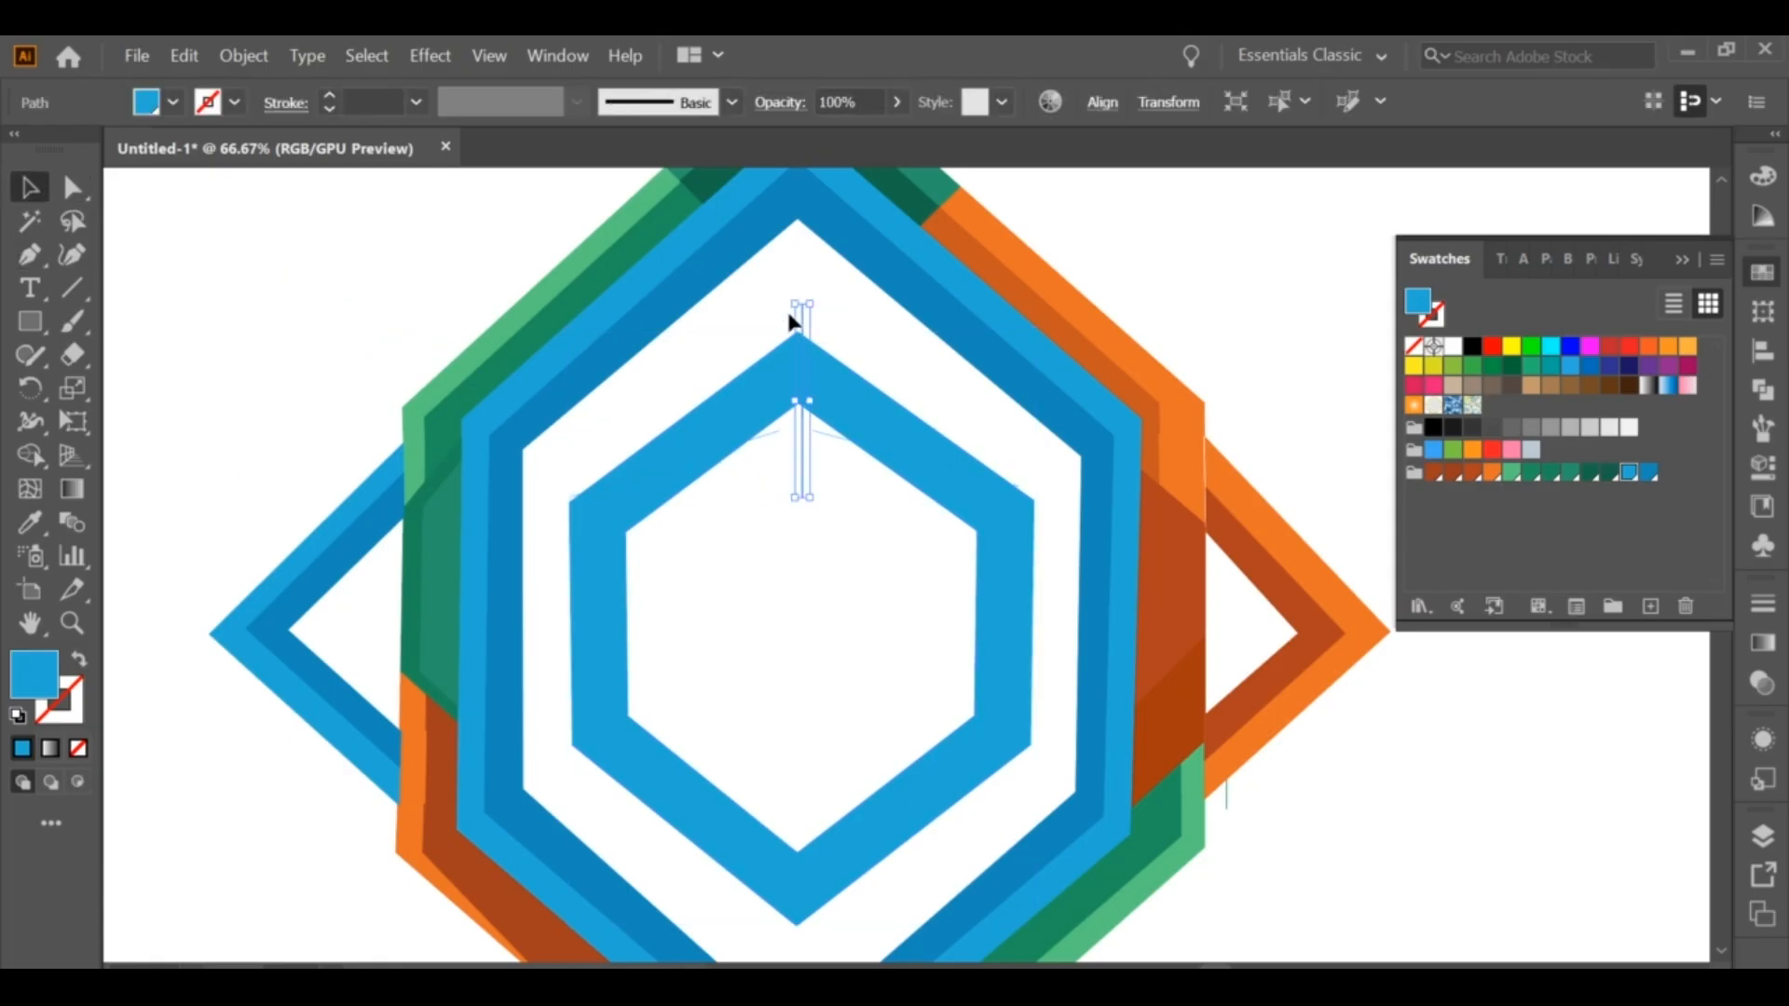
Step: Switch off snapping and nudge the vertical line slightly left to align it with the inner hexagon's top vertex
left_click(489, 56)
left_click(571, 764)
scroll(835, 308, "up", 1)
scroll(835, 308, "up", 1)
left_click_drag(759, 310, 753, 310)
scroll(799, 318, "down", 2)
Step: With Shape Builder, fill the inner hexagon's upper-left segment teal green and its upper-right segment light green
key("ctrl+a")
left_click(35, 458)
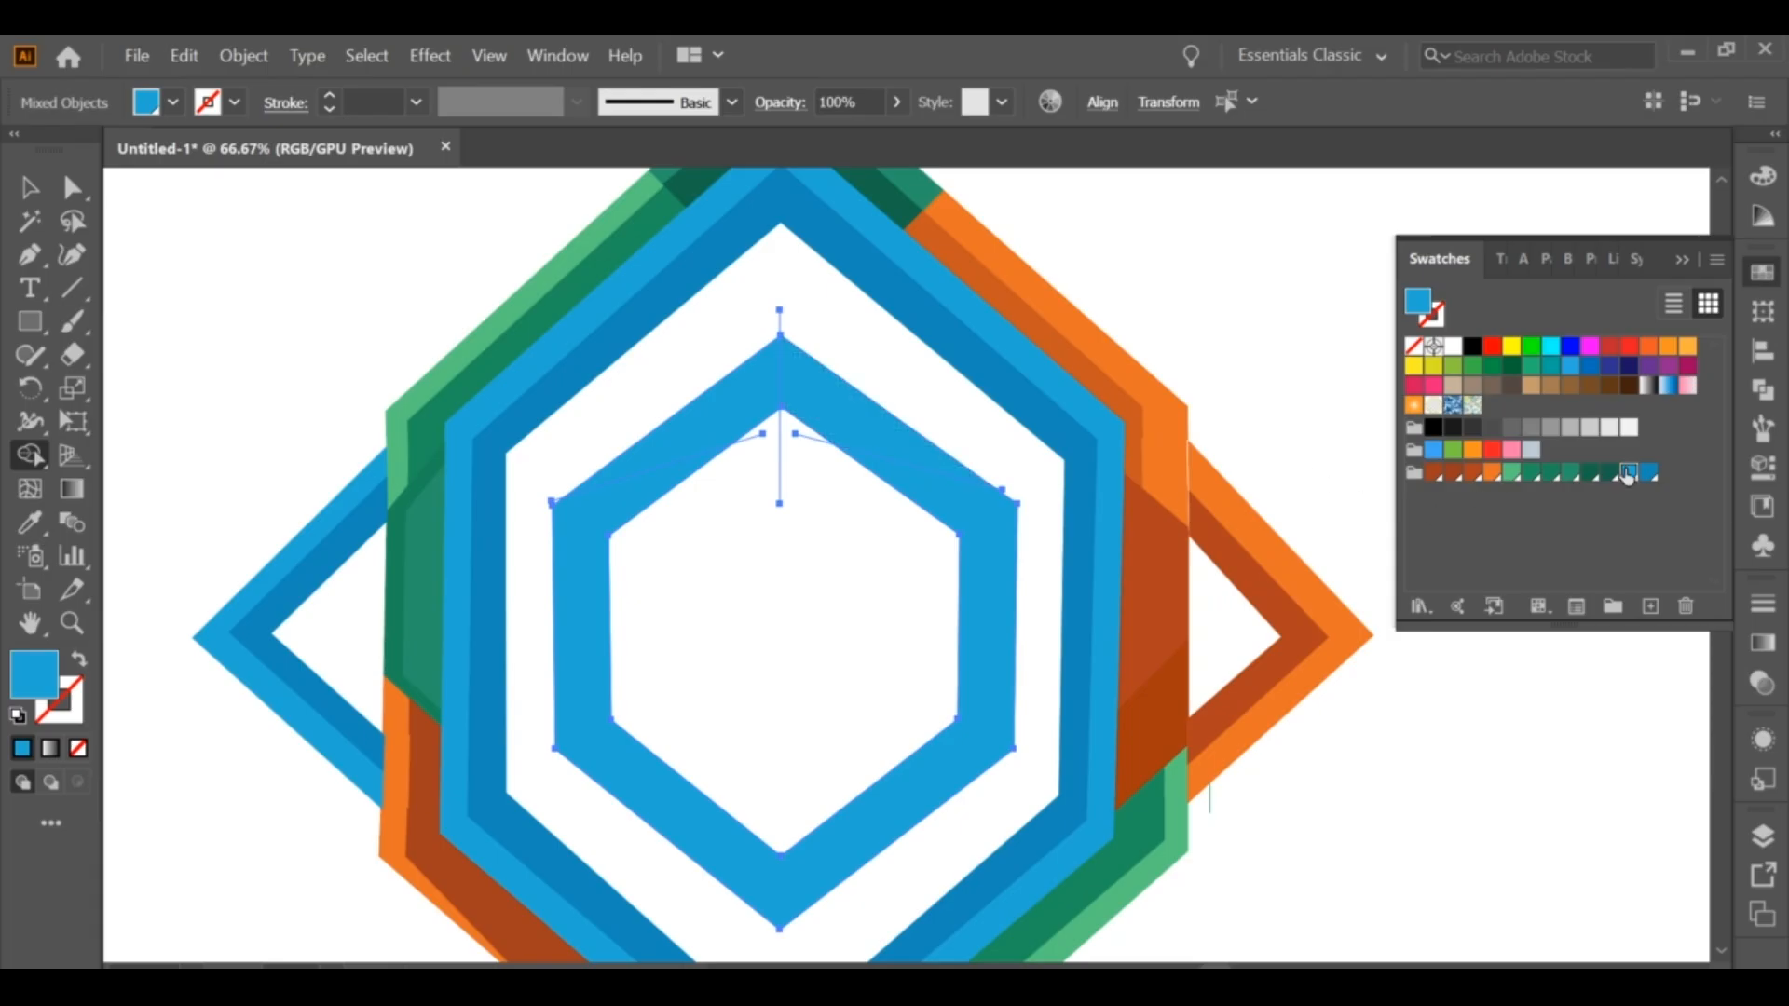
left_click(1511, 473)
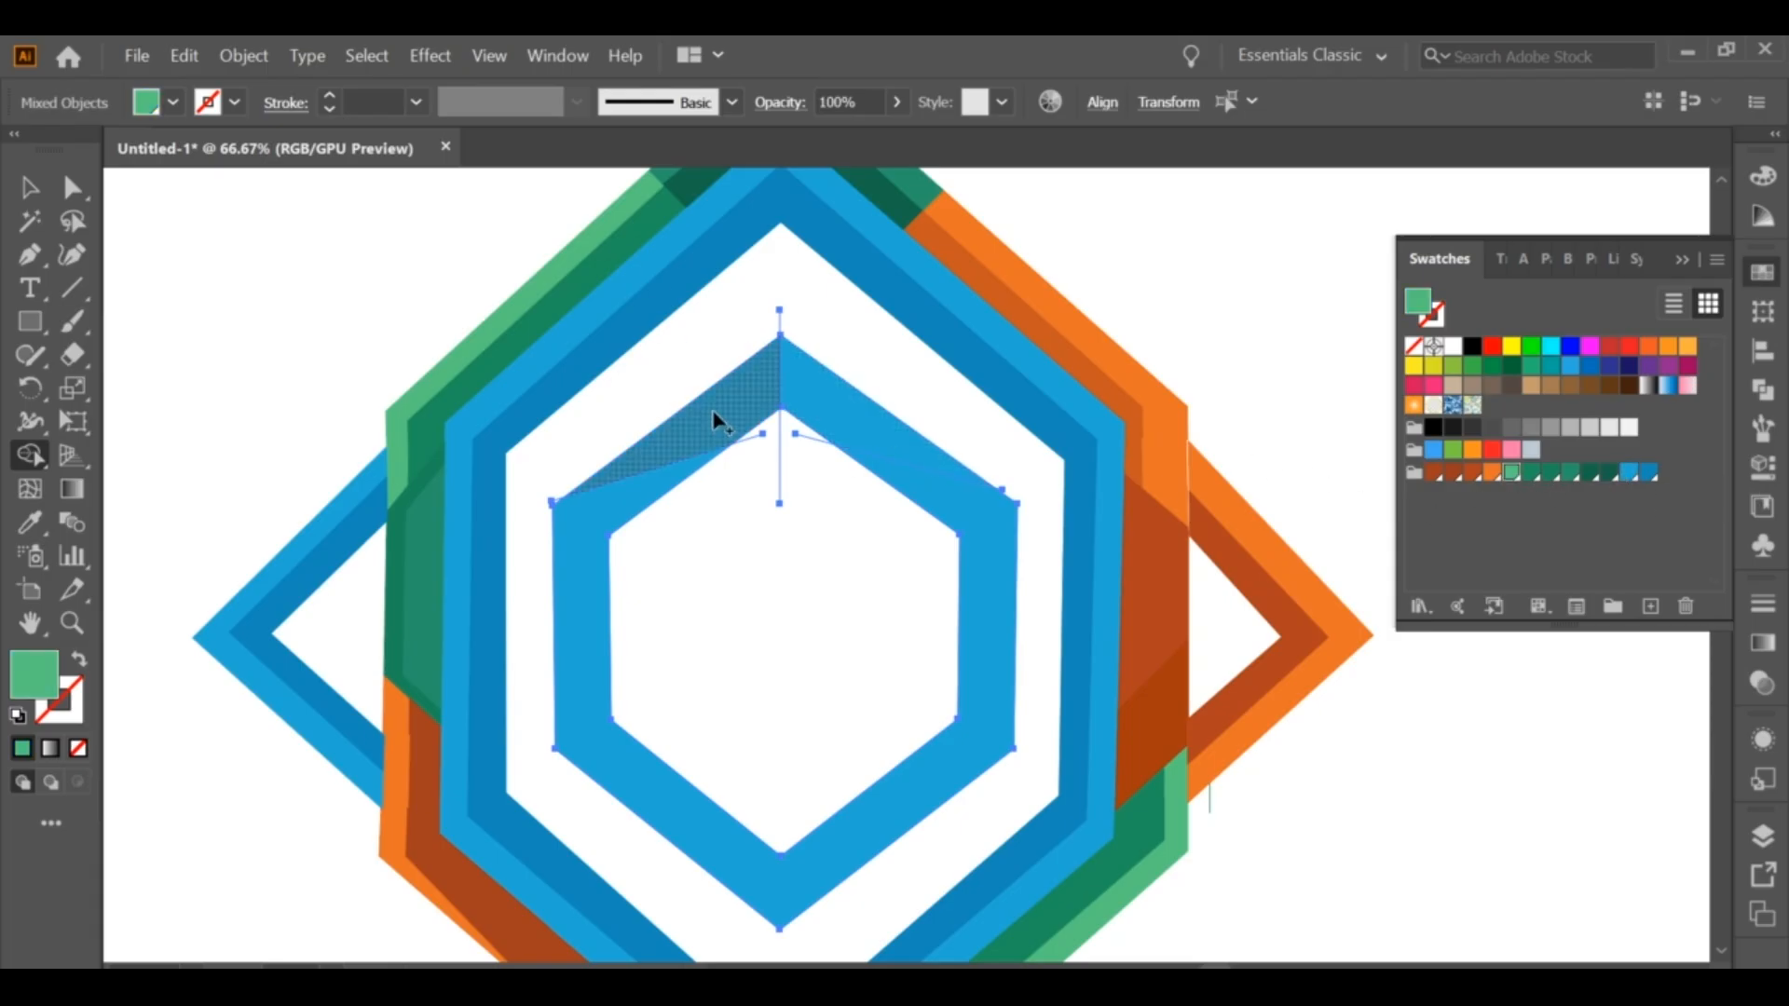
left_click(1571, 472)
left_click(1512, 473)
left_click(902, 427)
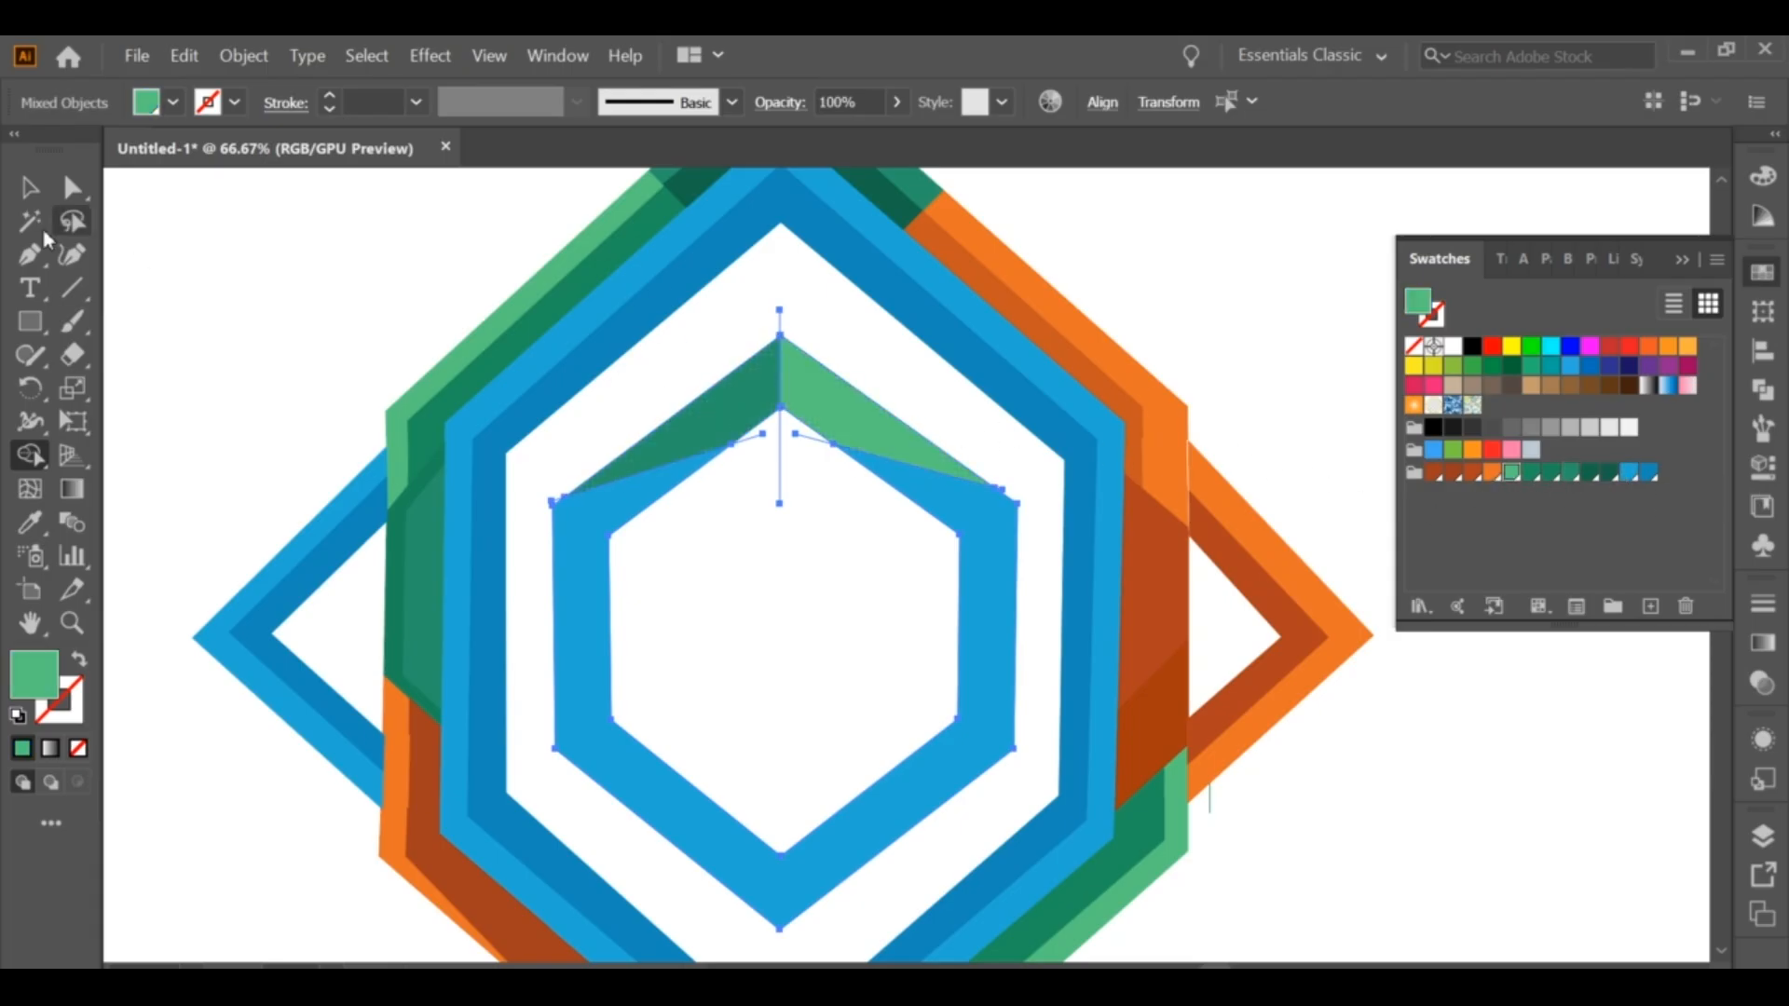
Step: Draw a short slanted Pen cut line across the inner hexagon ring's upper-left corner
left_click(30, 189)
scroll(817, 392, "down", 1)
left_click(813, 453)
scroll(764, 455, "up", 1)
left_click(32, 256)
left_click(564, 438)
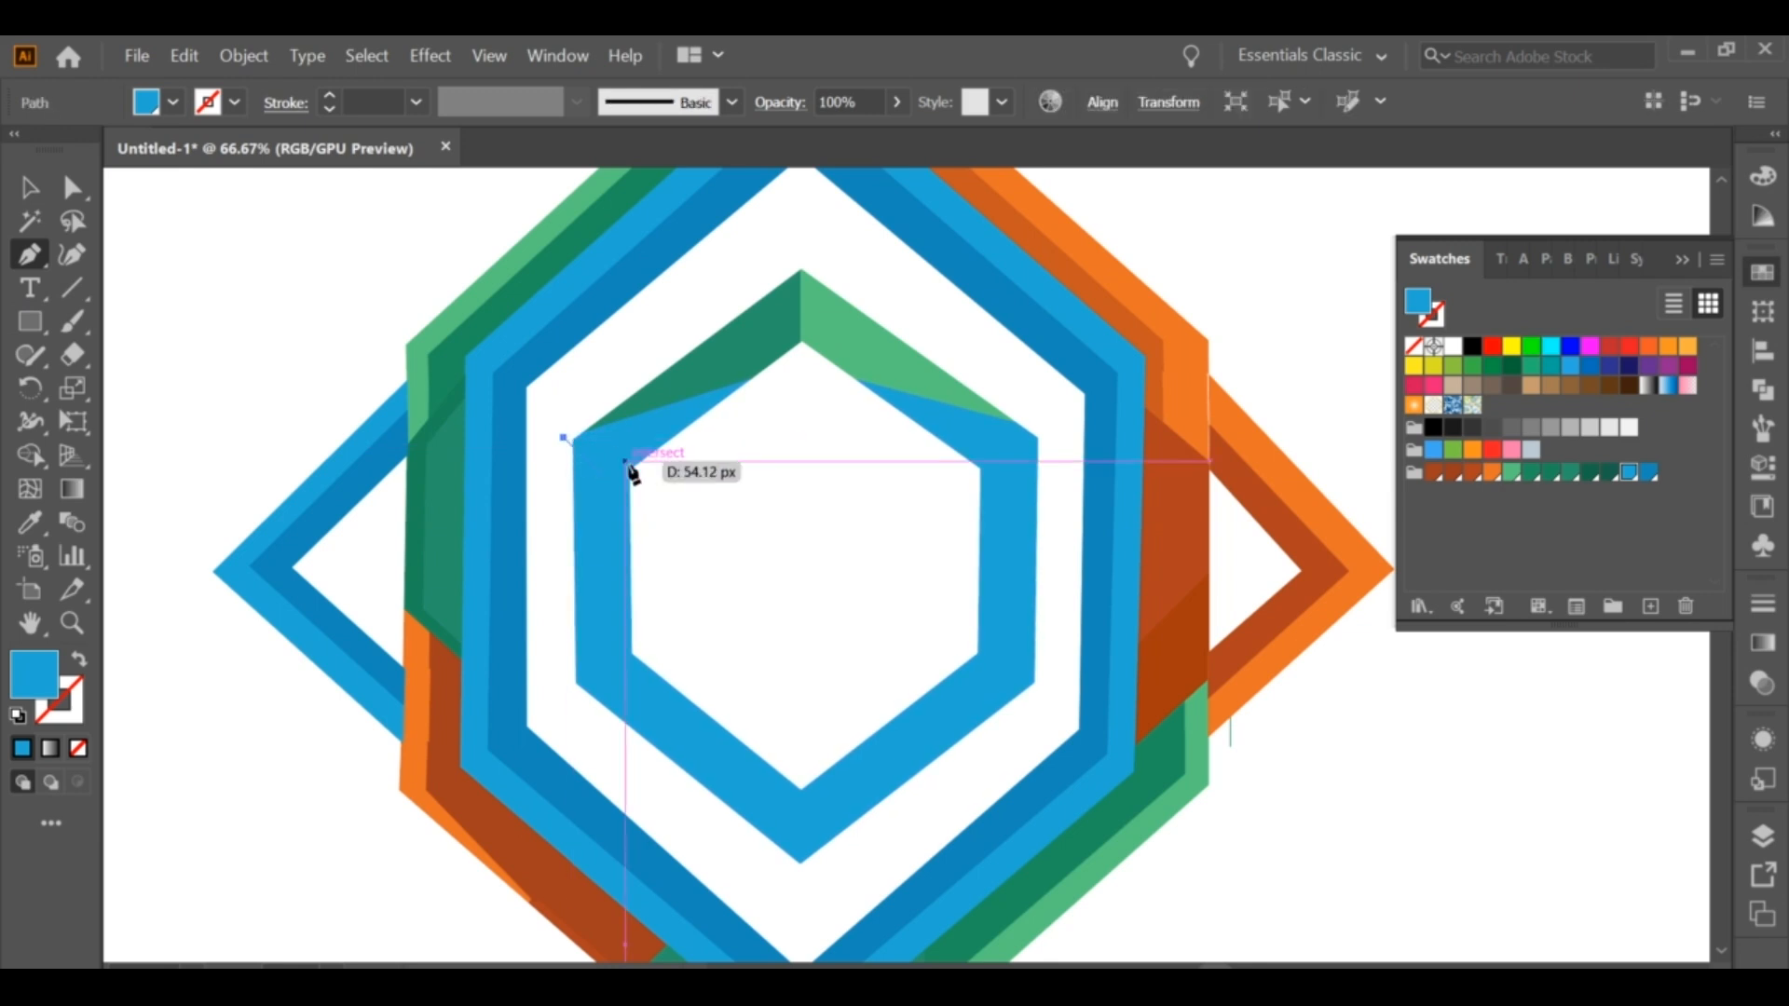
left_click(658, 481)
left_click(31, 198)
Step: Draw a short slanted Pen cut line across the inner hexagon ring's upper-right corner
left_click(32, 256)
left_click(968, 468)
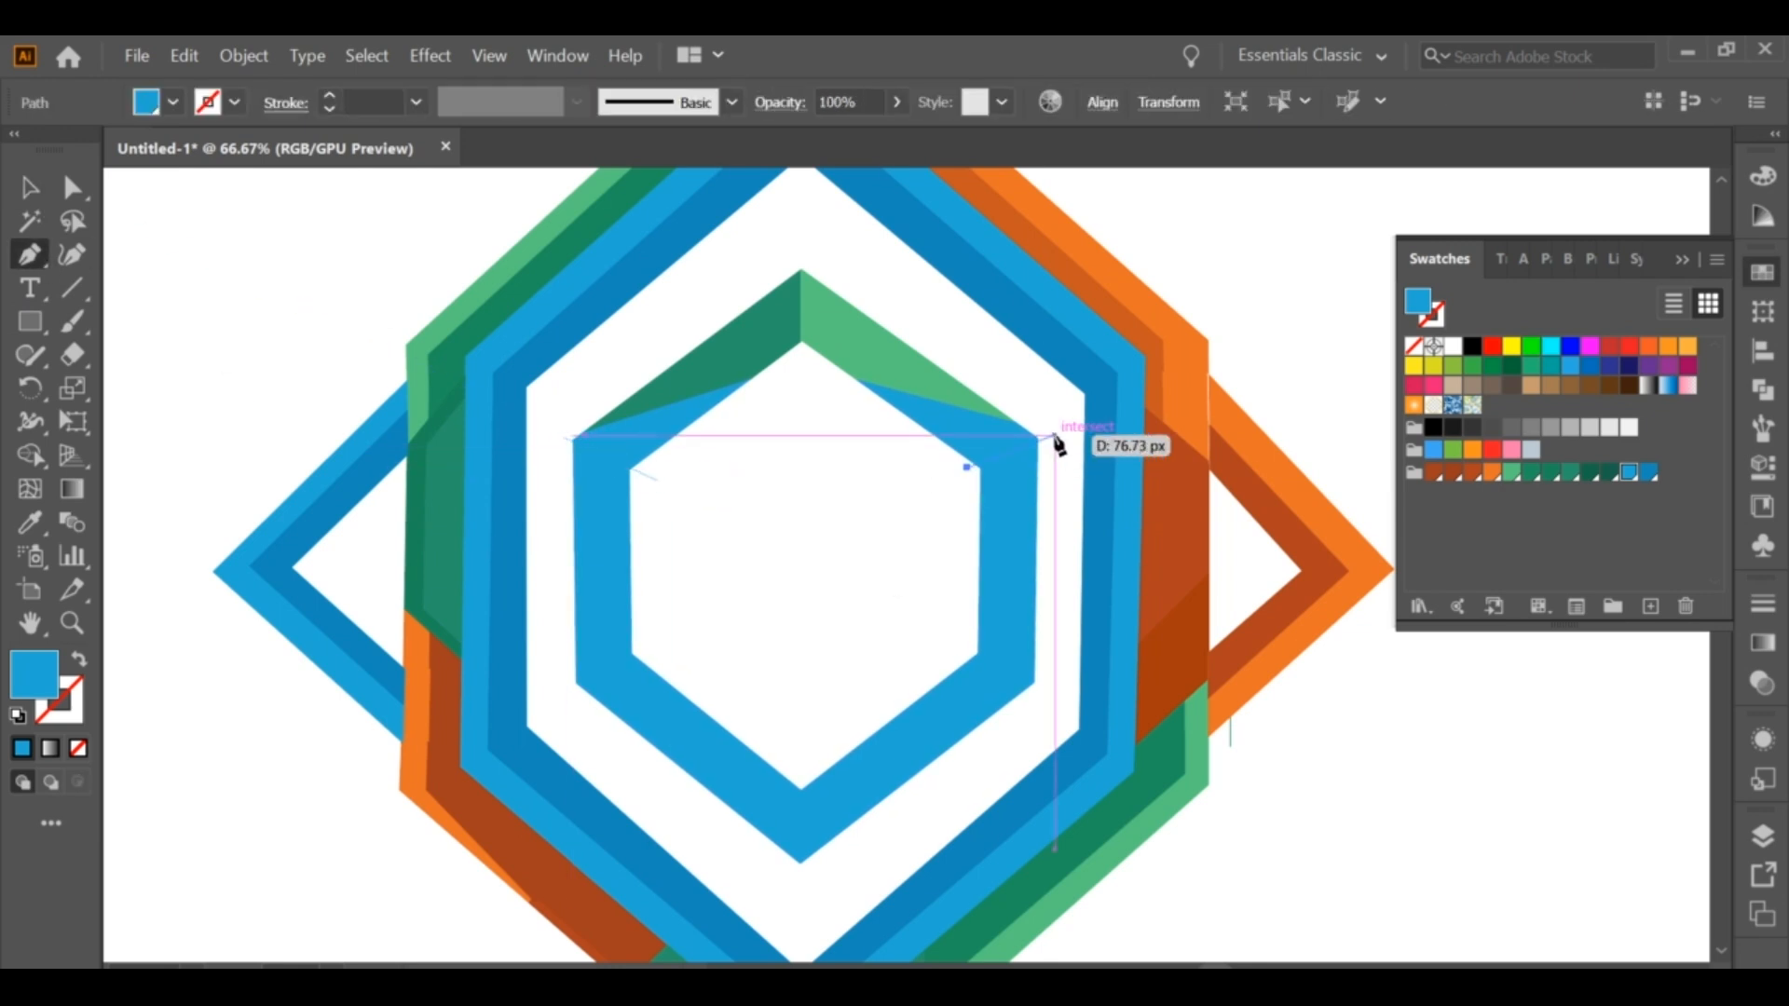
left_click(1055, 436)
left_click(32, 190)
Step: Select the inner hexagon with its cut lines and split off the blue wedges below the green segments with Shape Builder
left_click_drag(597, 375, 1032, 580)
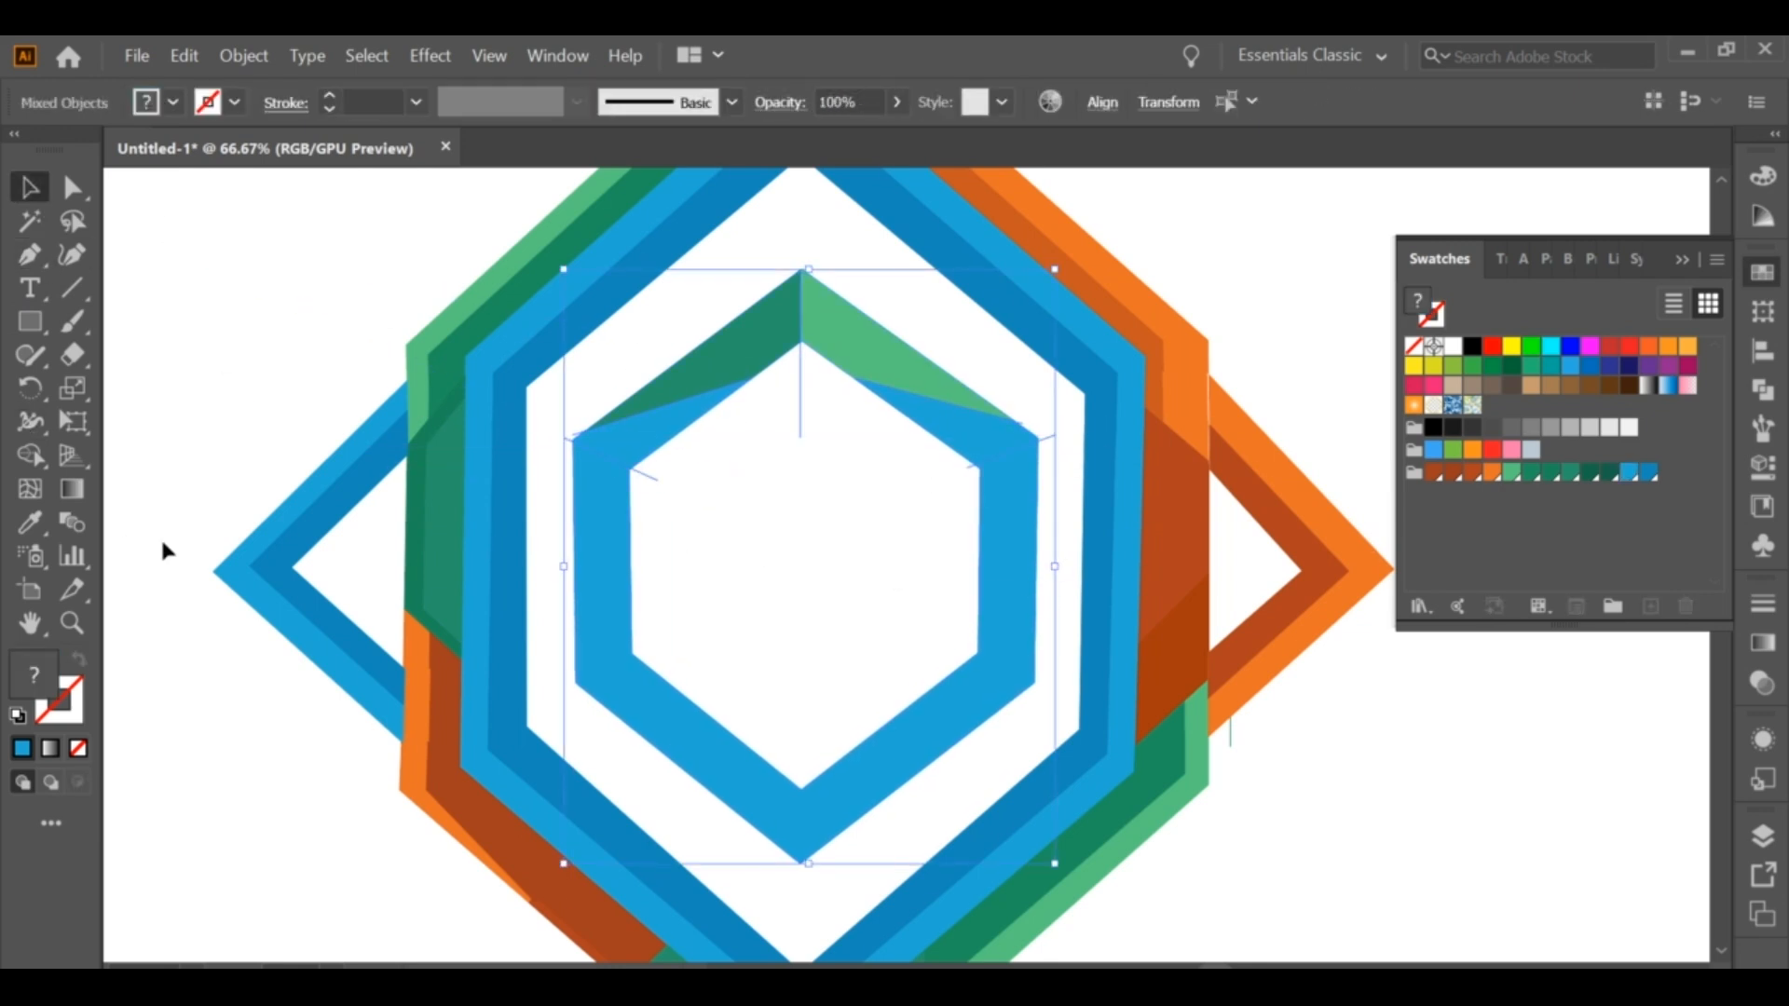
left_click(30, 455)
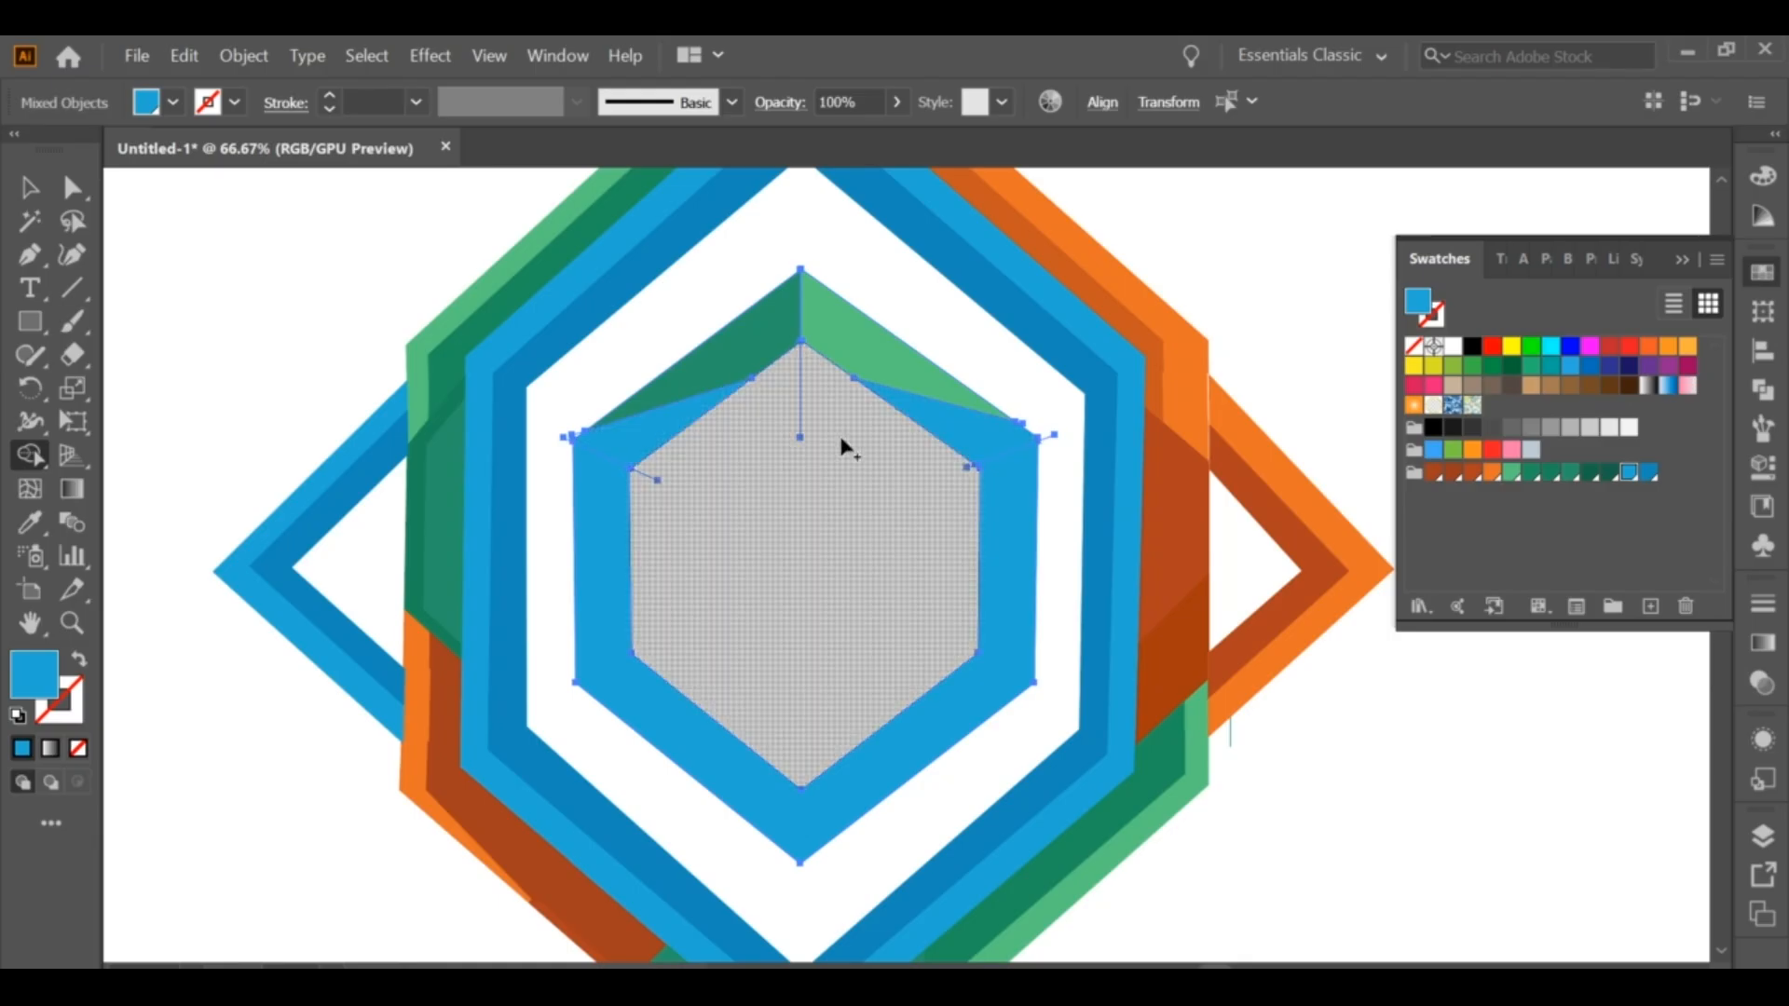
double_click(33, 673)
left_click(990, 479)
left_click(1349, 448)
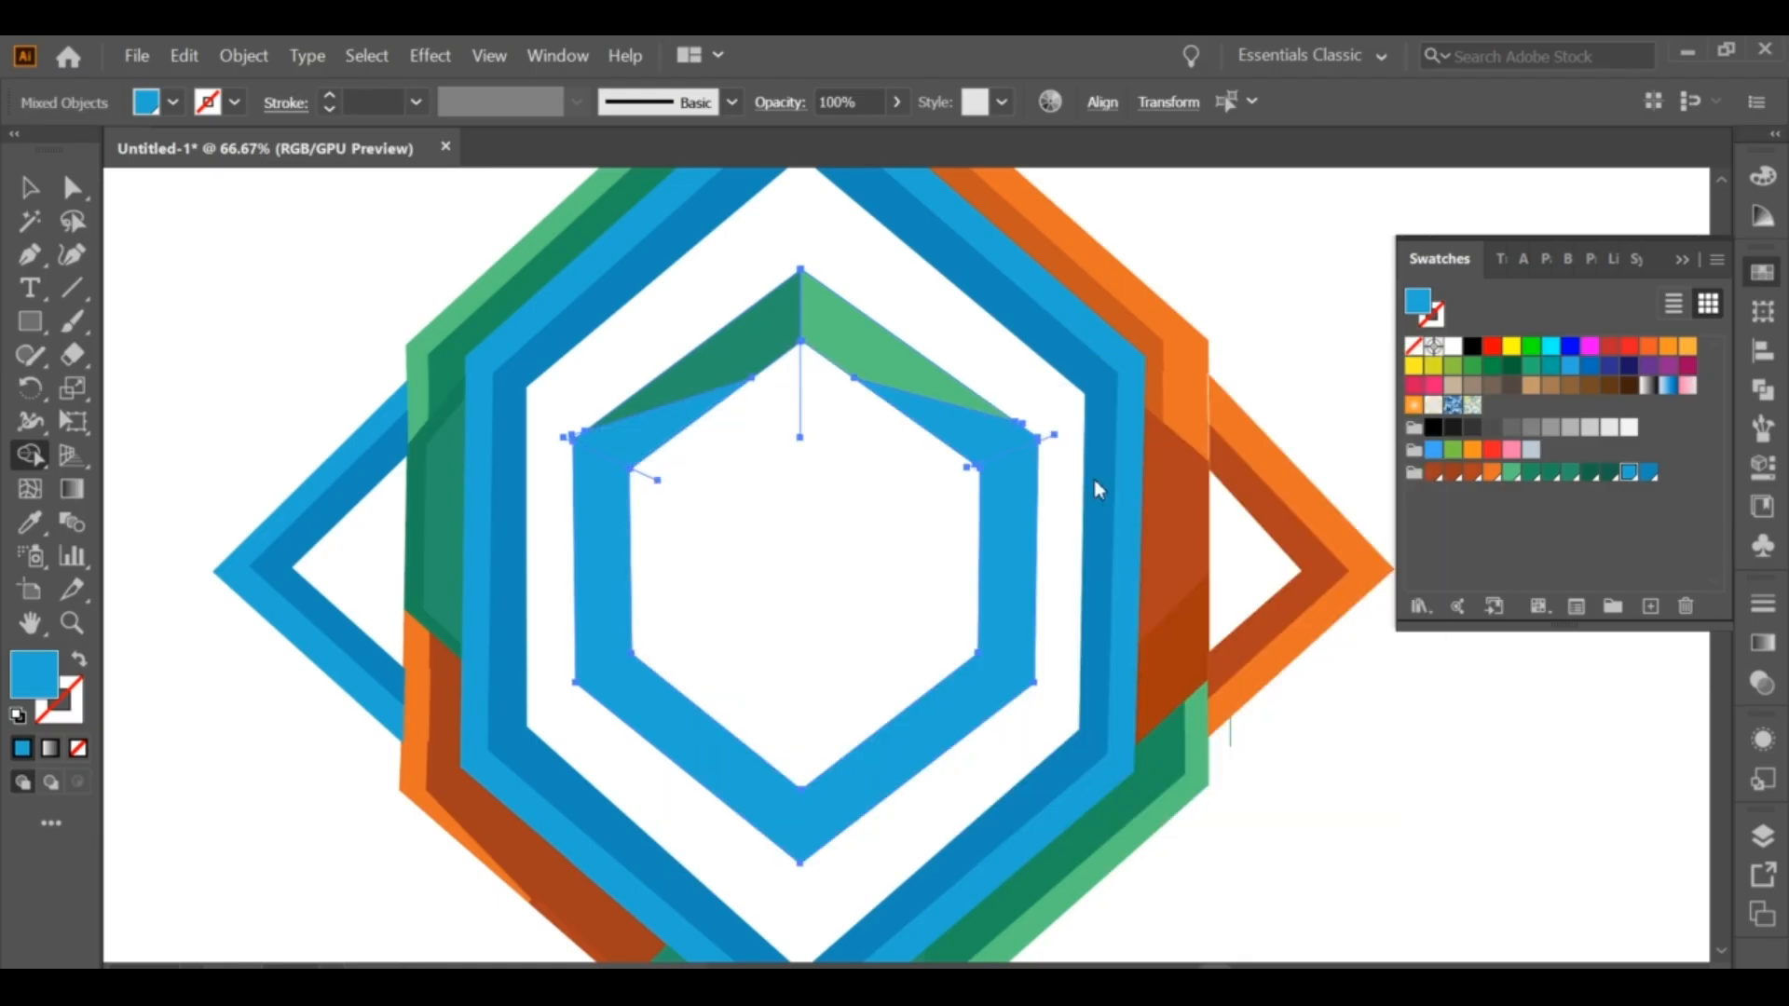
left_click(941, 424)
Step: Fill both upper corner wedges of the inner hexagon ring with a brighter blue, 0AC2ED
left_click(32, 190)
left_click(872, 546)
left_click(616, 442)
left_click(980, 449, "shift")
left_click(21, 749)
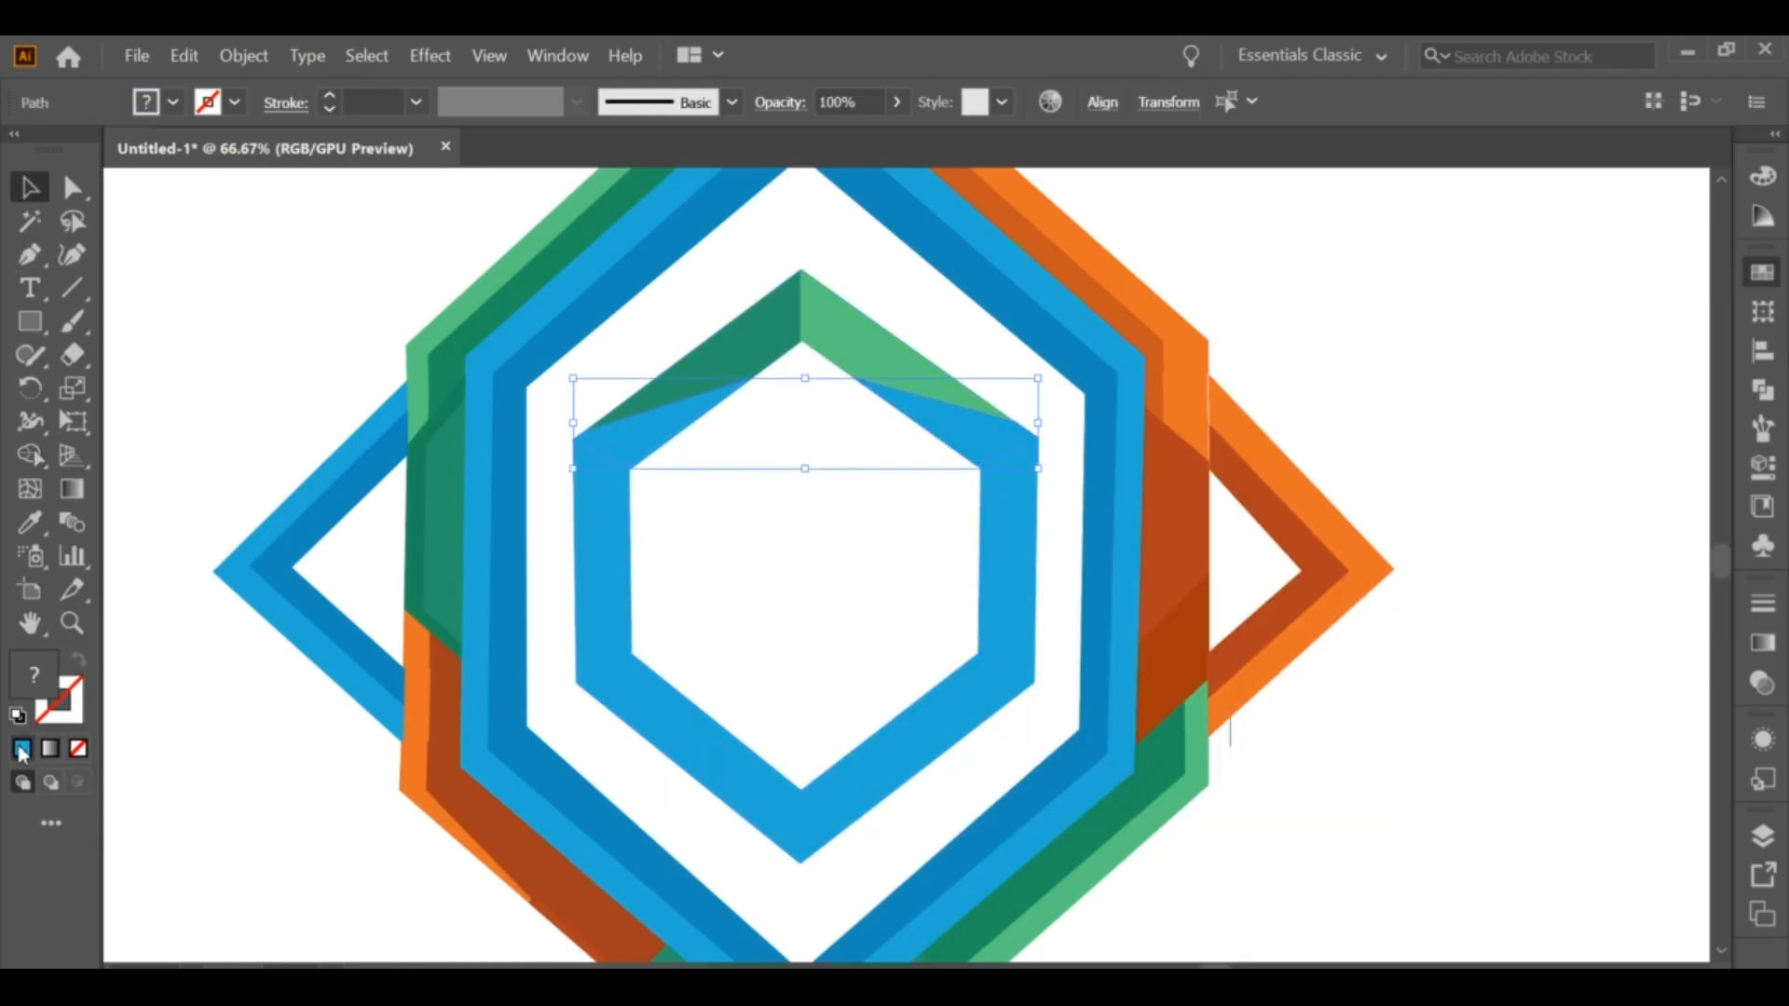
double_click(33, 674)
left_click(1031, 464)
left_click(1352, 452)
left_click(881, 565)
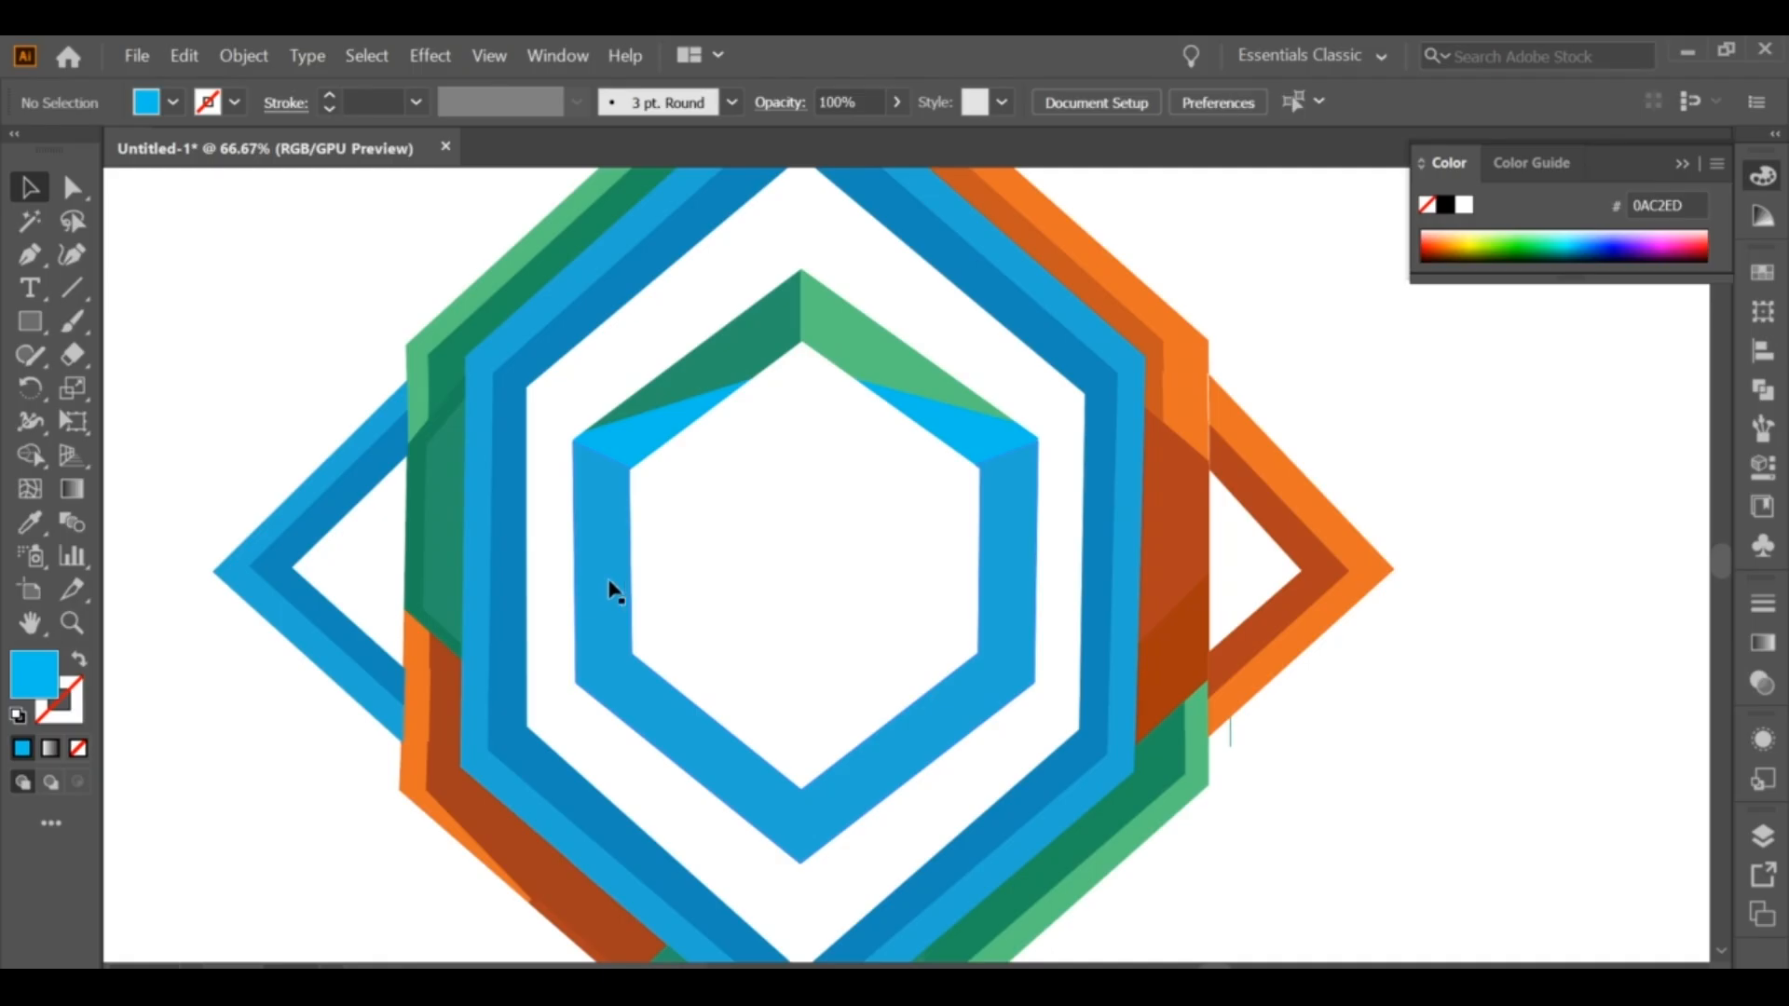
Step: Draw a horizontal line across the inner hexagon's left side and a slanted line across its lower-left corner
left_click(71, 289)
left_click_drag(563, 609, 654, 609)
left_click(26, 196)
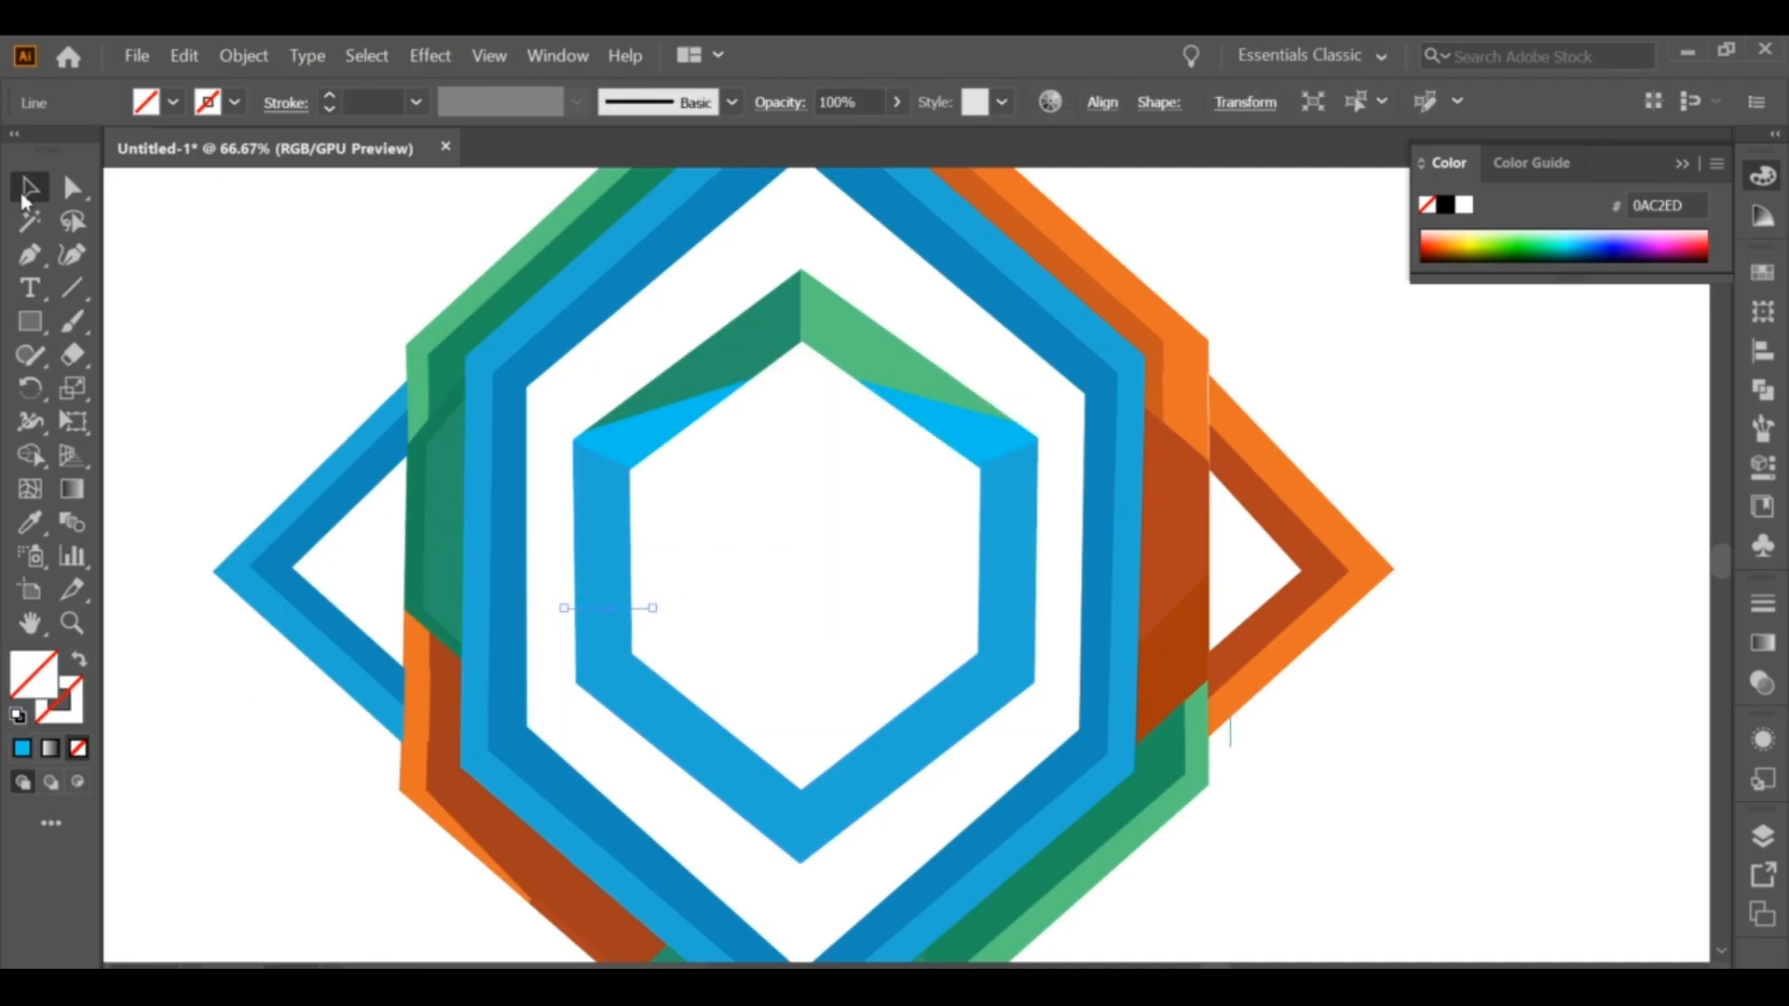
left_click(71, 289)
mouse_move(569, 680)
left_mouse_down()
mouse_move(701, 643)
mouse_move(667, 631)
left_mouse_up()
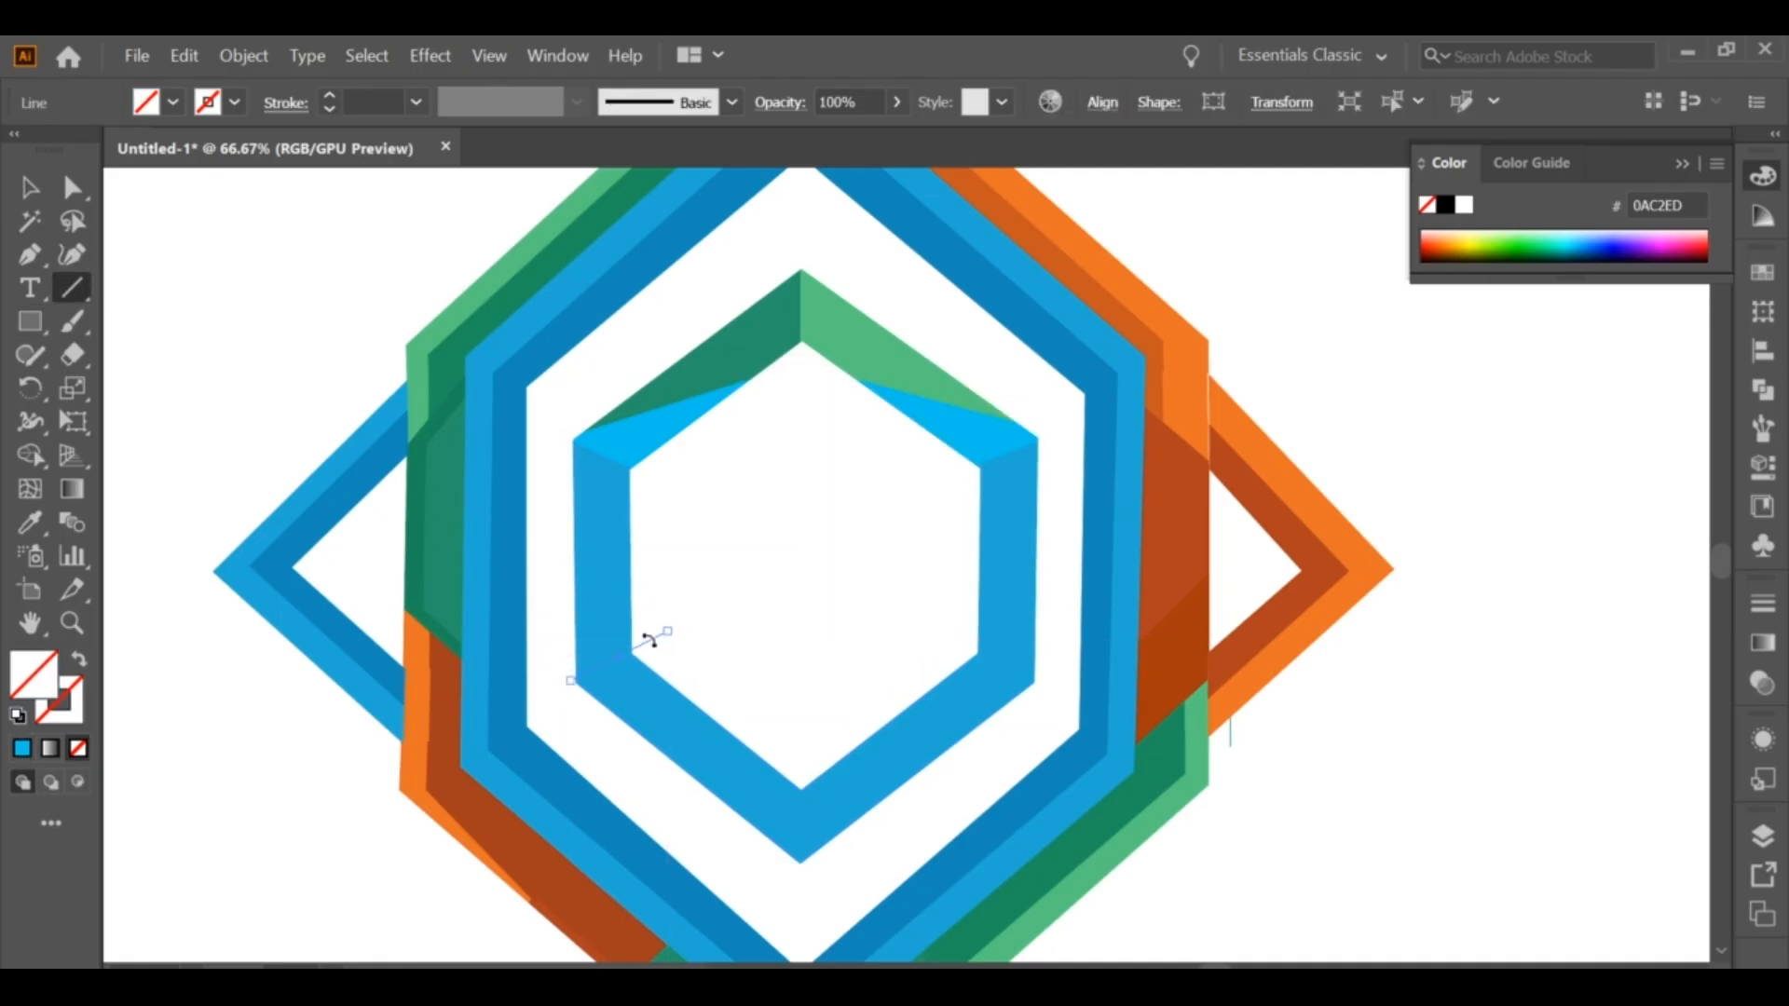
Step: Split off the lower end of the inner hexagon's left side with Shape Builder, filled with the orange sampled from the outer ring
left_click(29, 190)
scroll(603, 652, "up", 2)
left_click(575, 705, "shift")
scroll(746, 625, "down", 2)
left_click(29, 523)
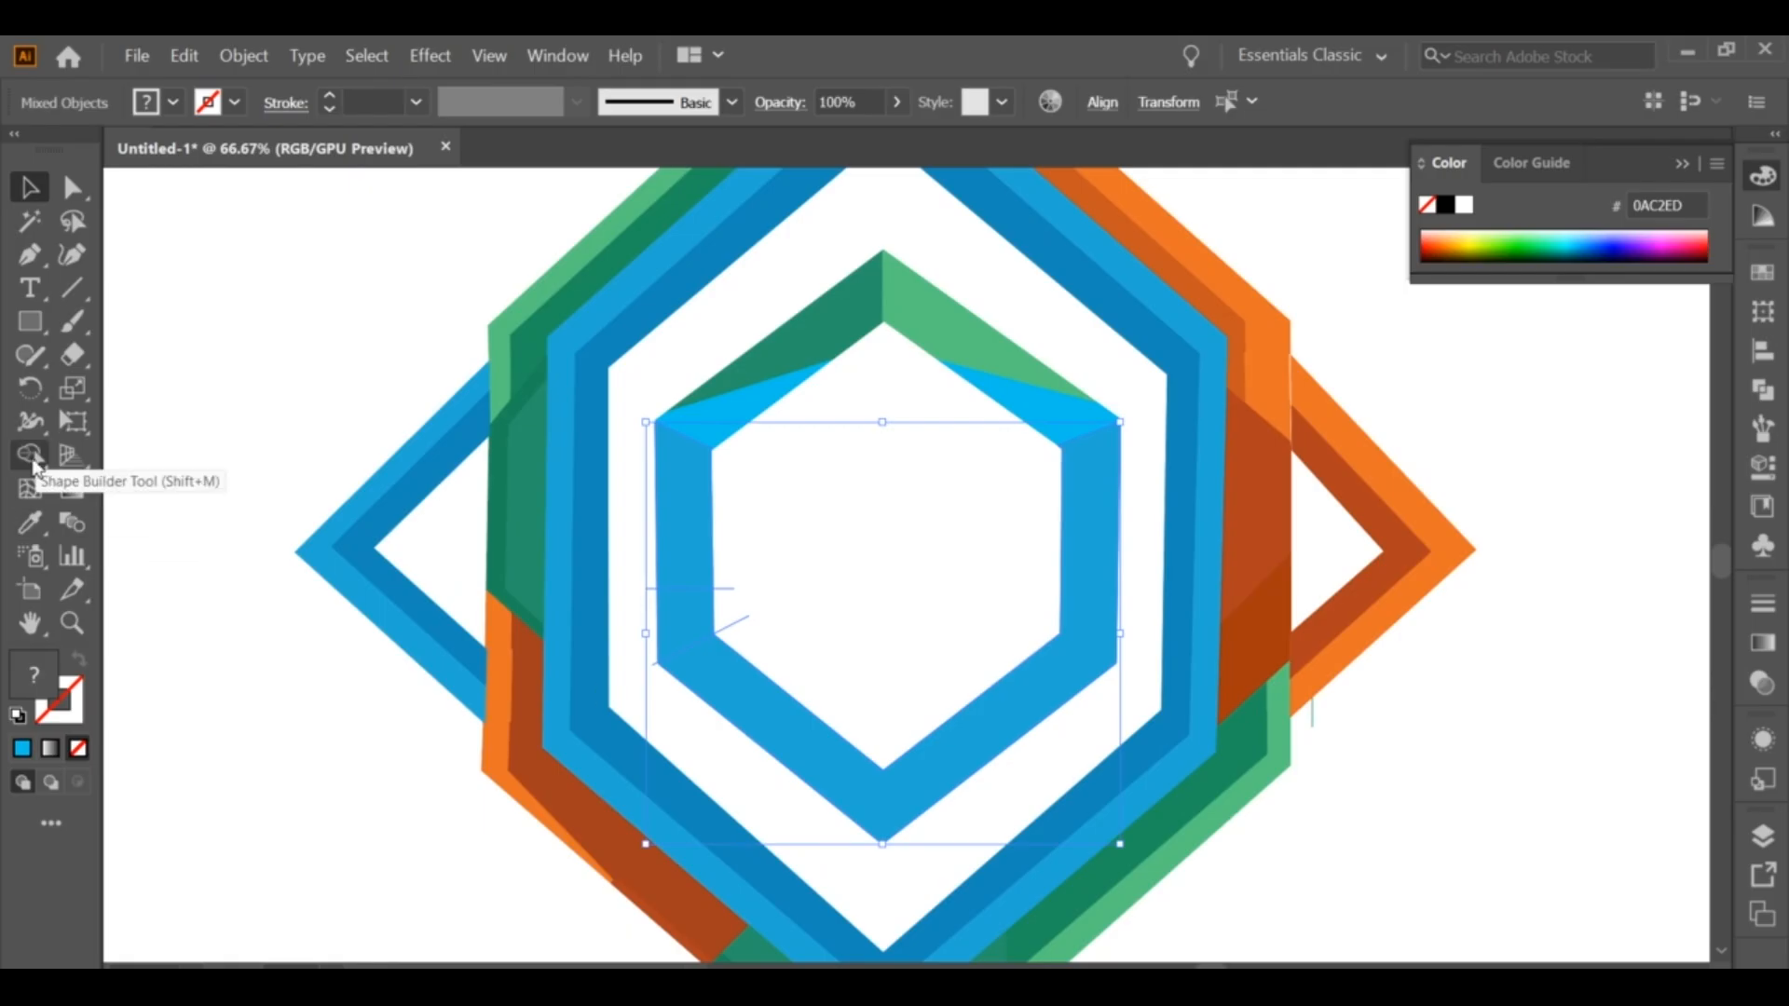
left_click(508, 659)
left_click(31, 455)
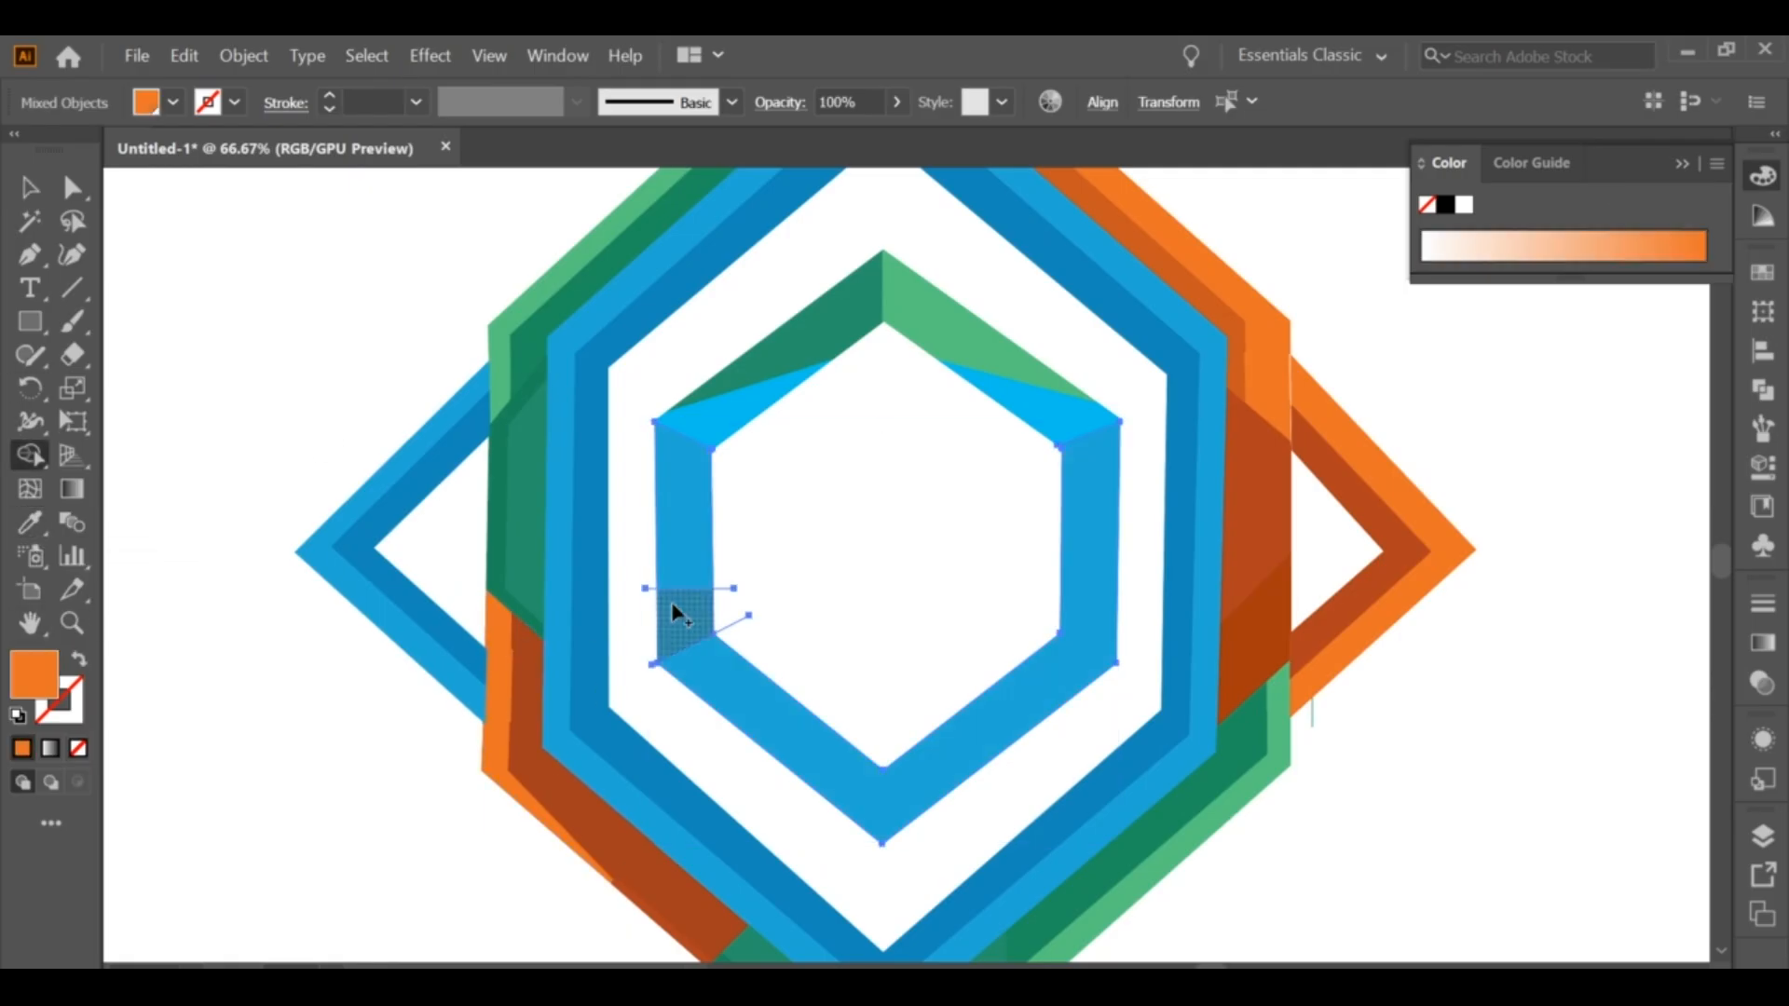
left_click(679, 615)
left_click(31, 189)
left_click(828, 578)
Step: Draw a vertical cut line through the inner hexagon's bottom corner and split off the lower-left side in the sampled orange with Shape Builder
scroll(827, 578, "down", 2)
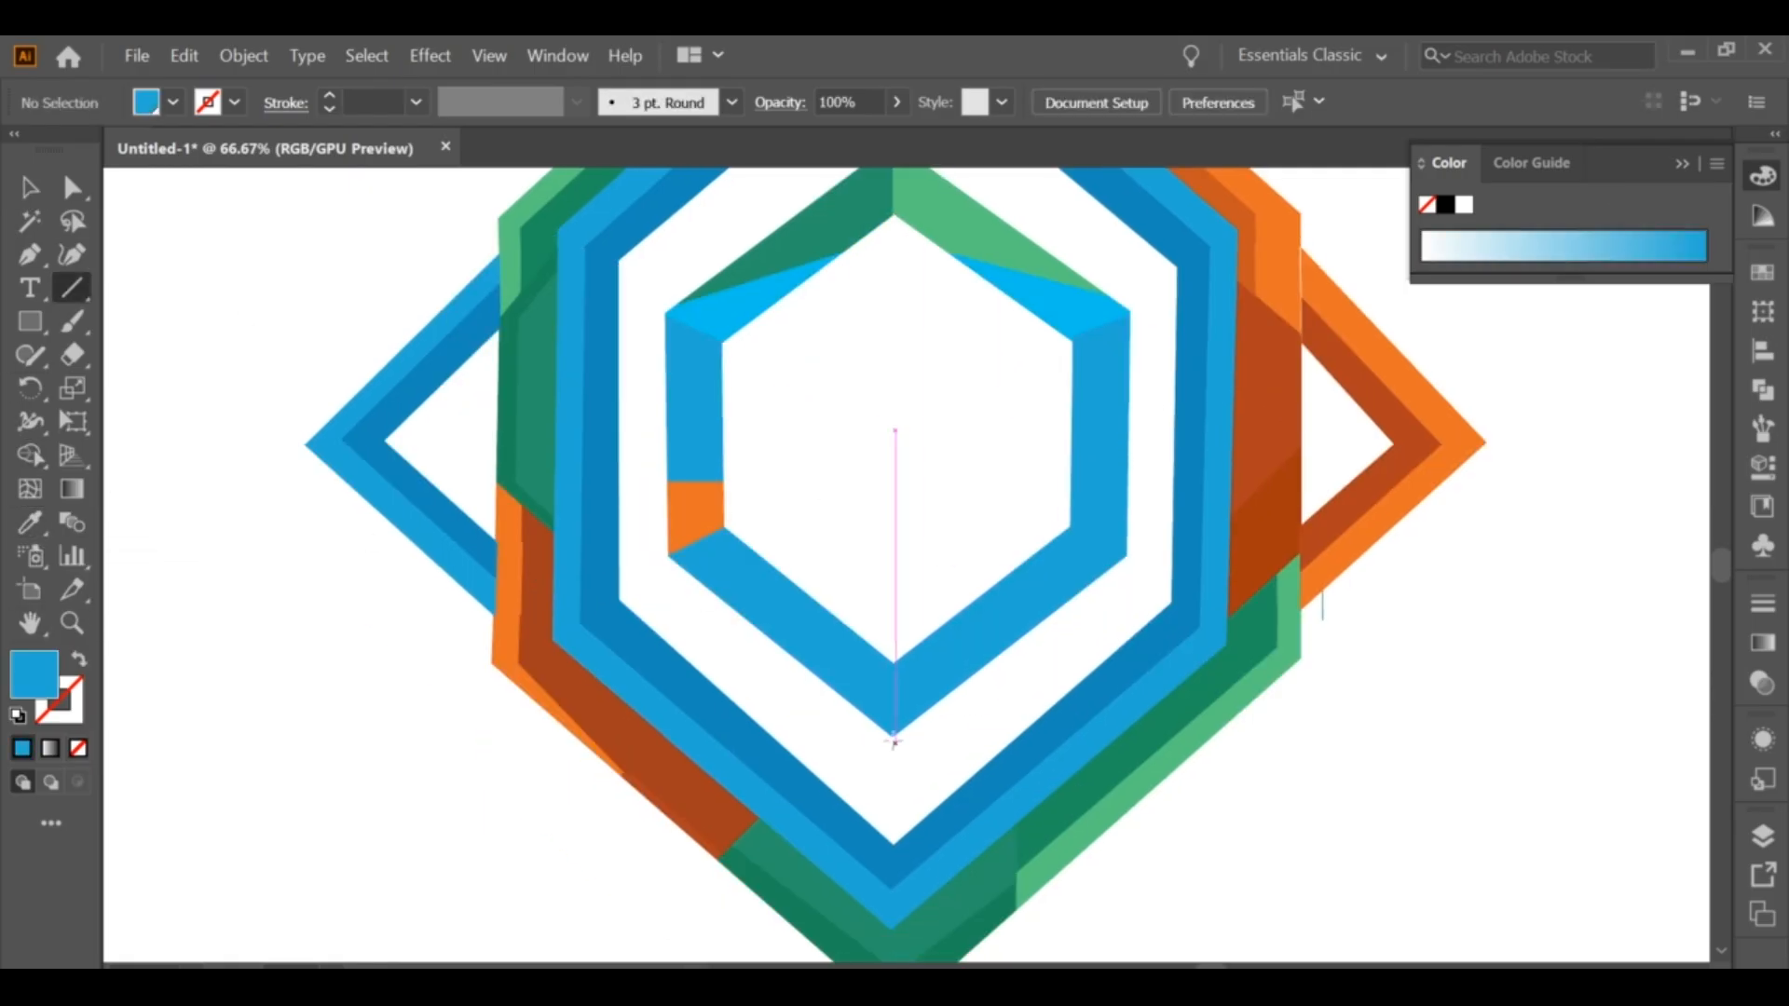
left_click(895, 633)
left_click(31, 455)
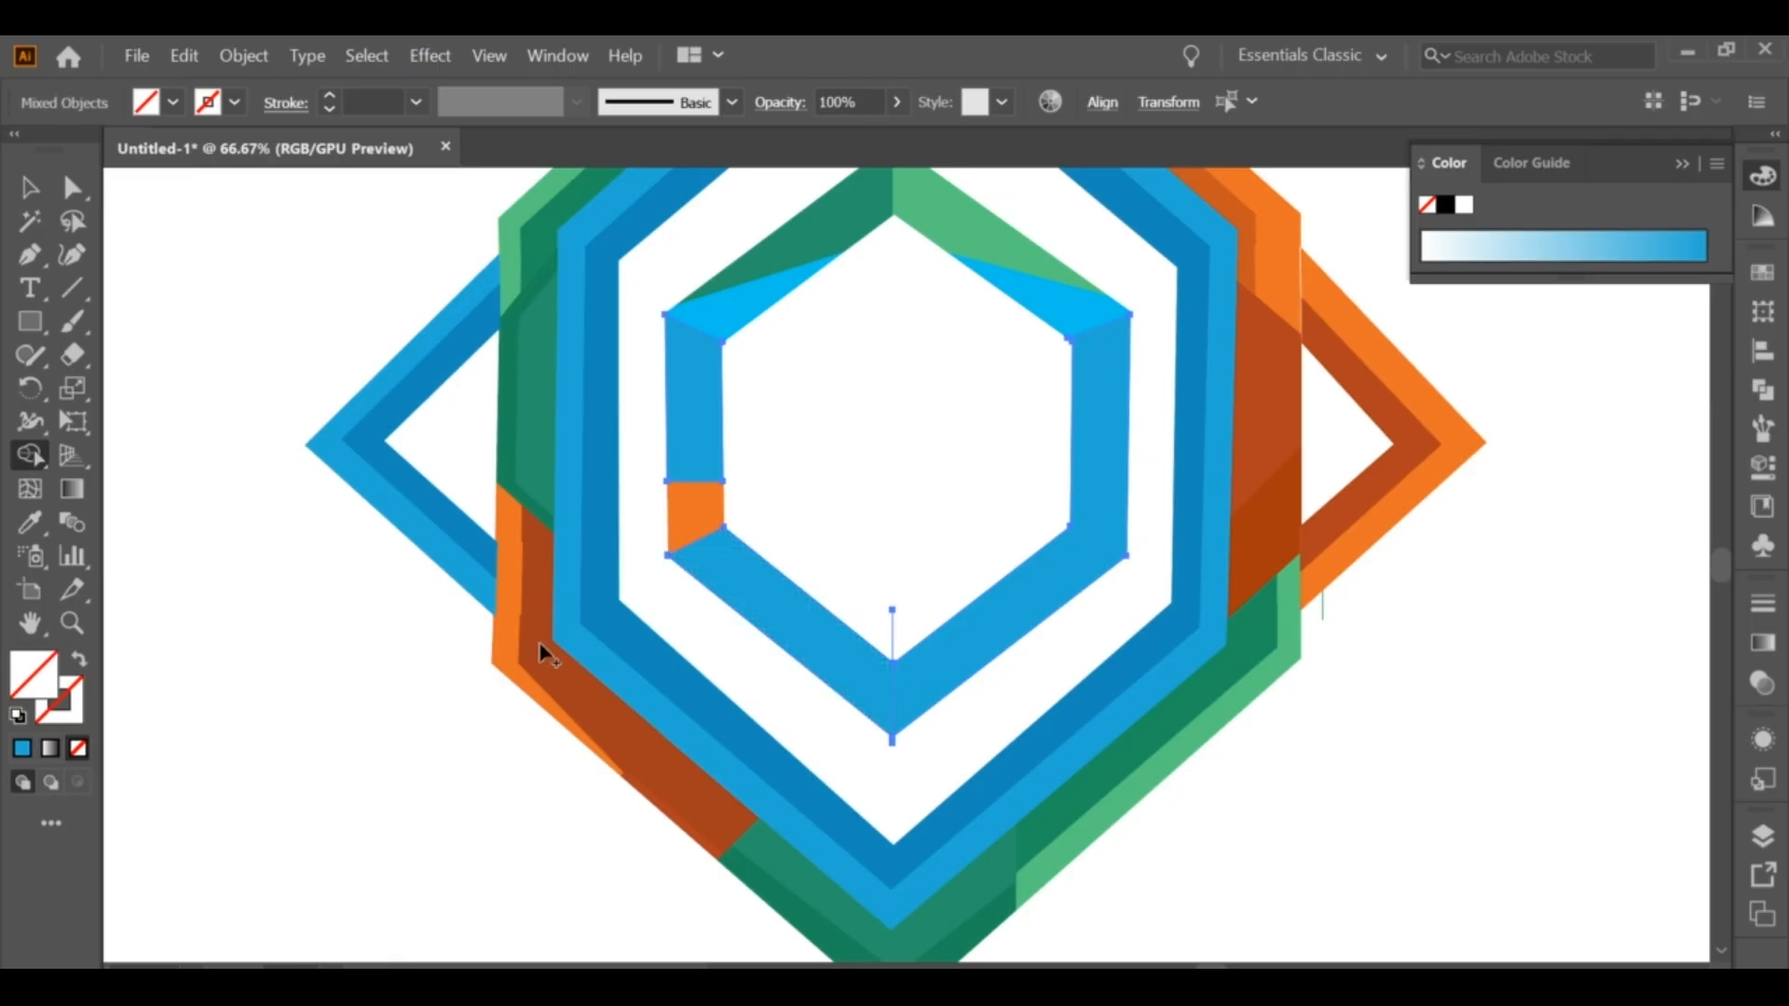
key("i")
left_click(511, 564)
key("ctrl+z")
key("shift+m")
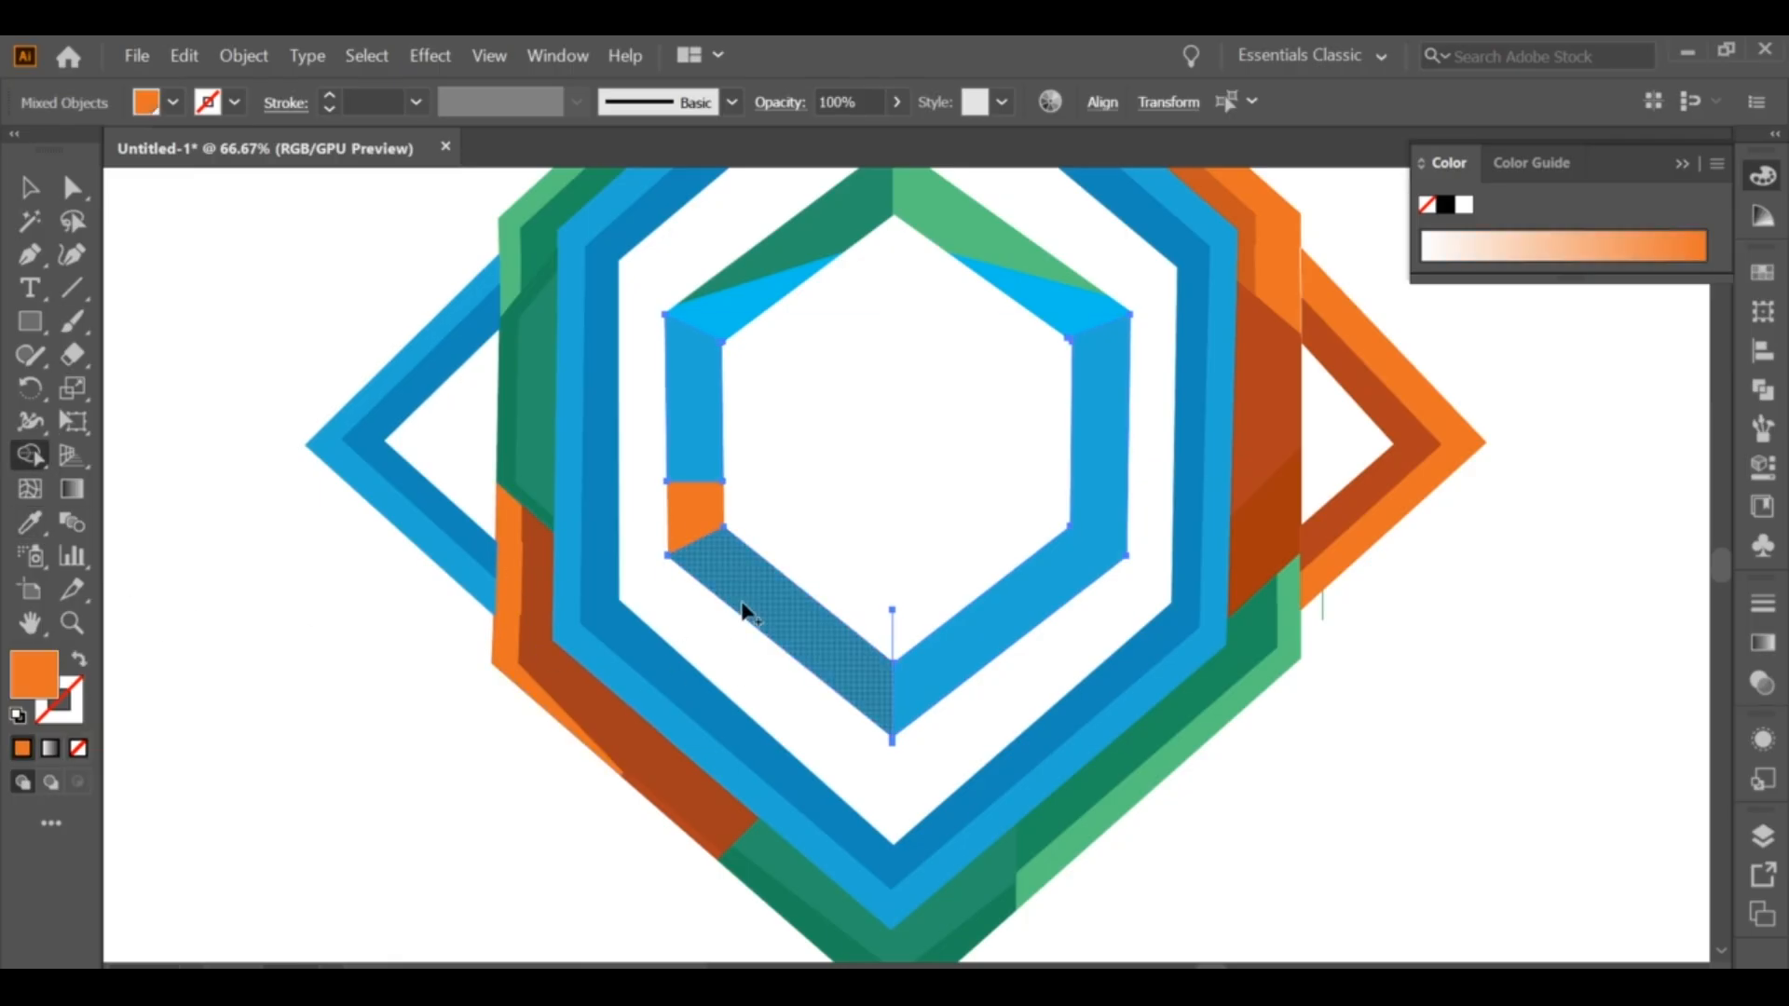
left_click(743, 607)
Step: Change the fill of the inner hexagon's lower-left side to a deeper orange, E25A0E
left_click(31, 188)
left_click(781, 627)
double_click(36, 674)
left_click(1023, 479)
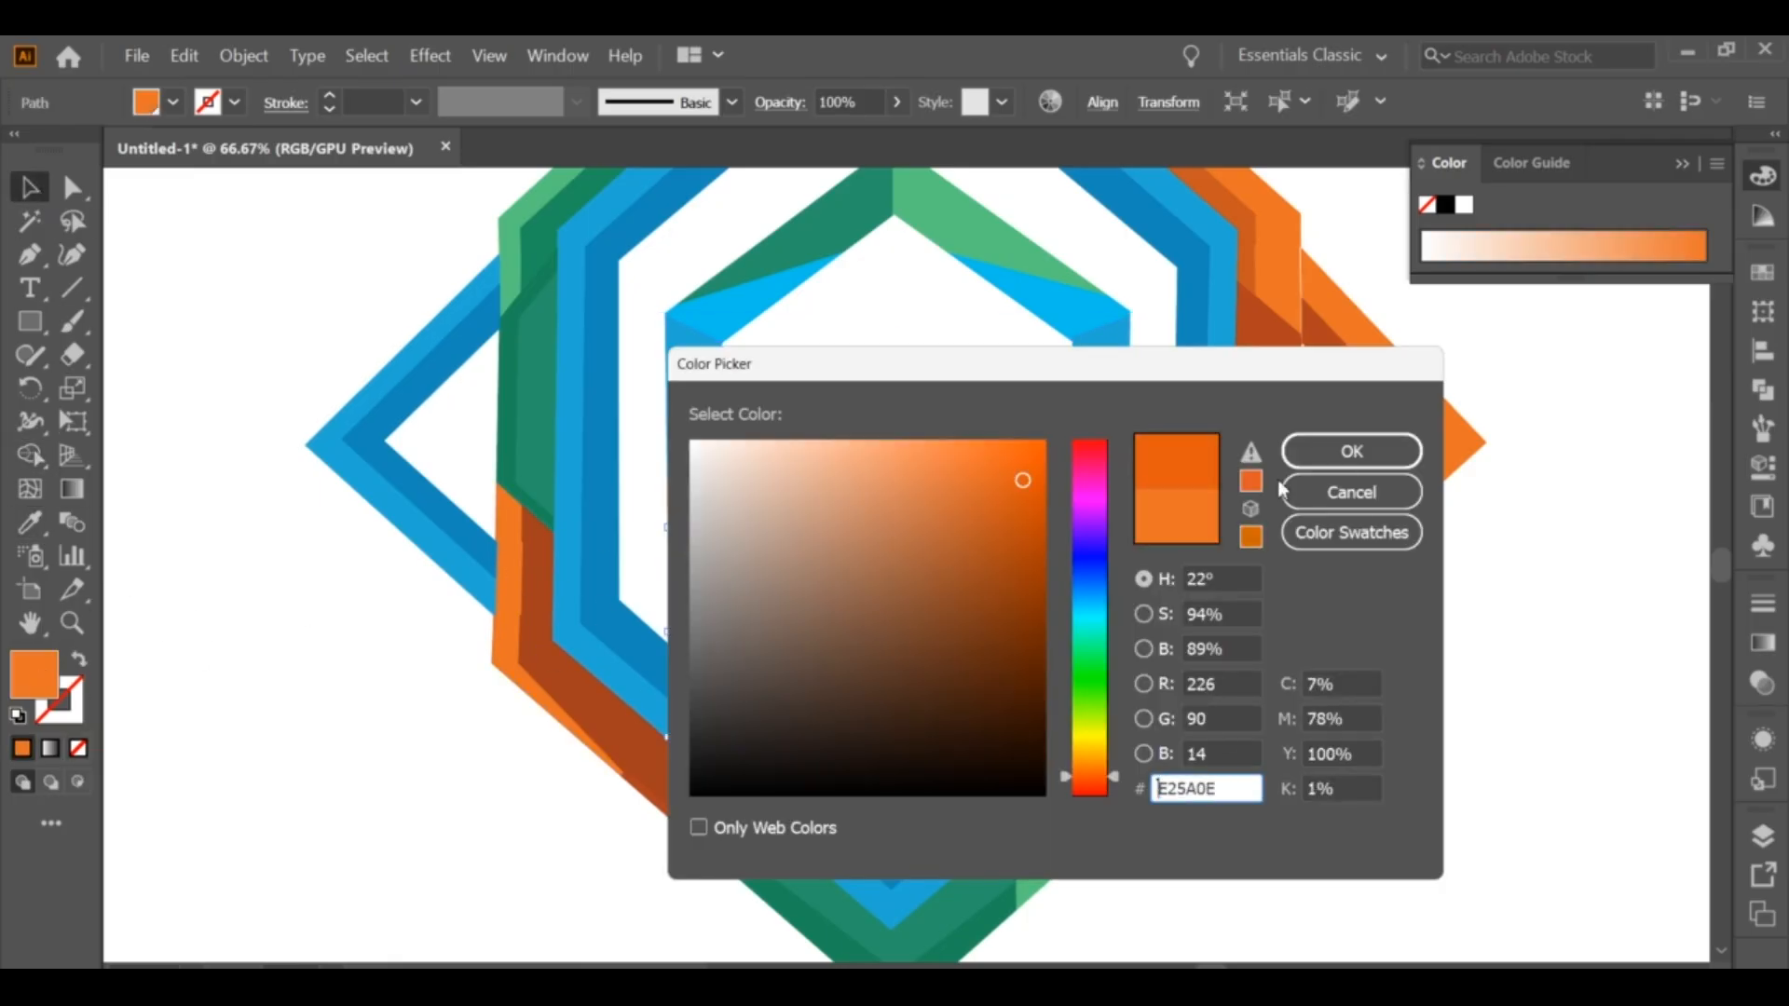
left_click(1350, 451)
left_click(898, 455)
Step: Draw a slanted Pen line across the lower-left orange side and split off its bottom wedge with Shape Builder
scroll(851, 569, "up", 1)
key("p")
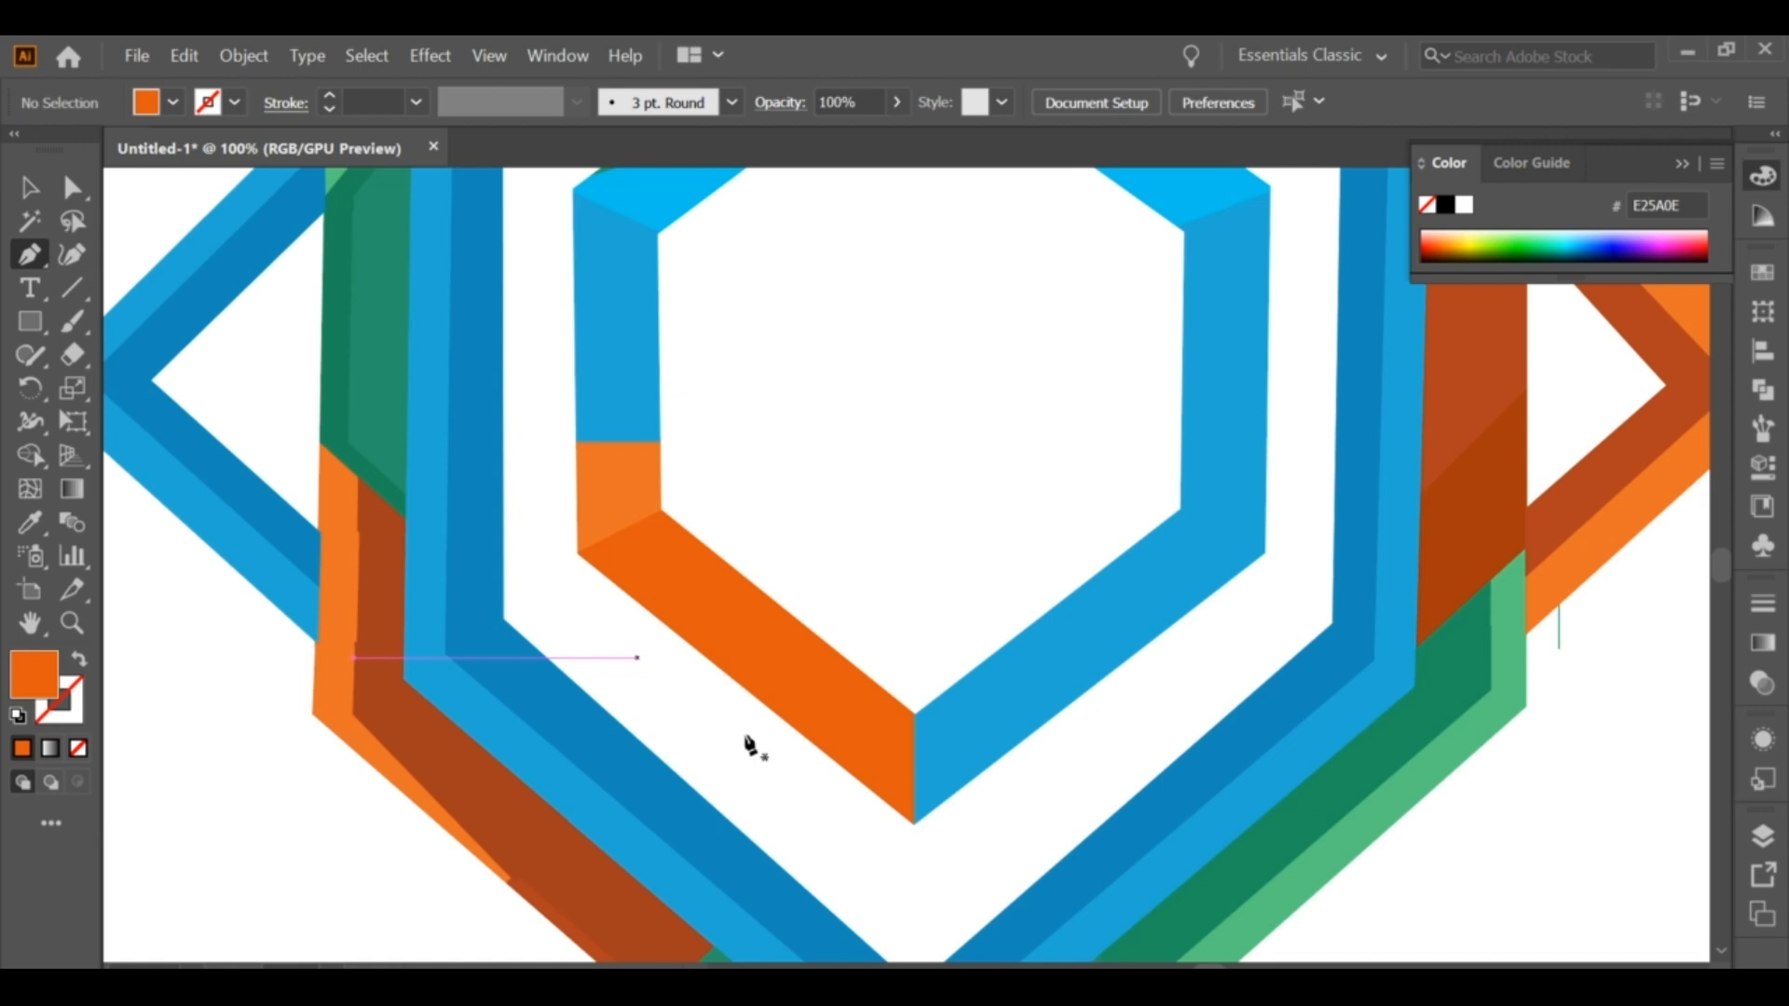
left_click(914, 718)
left_click(651, 622)
key("v")
left_click_drag(651, 635, 982, 669)
key("shift+m")
left_click(881, 750)
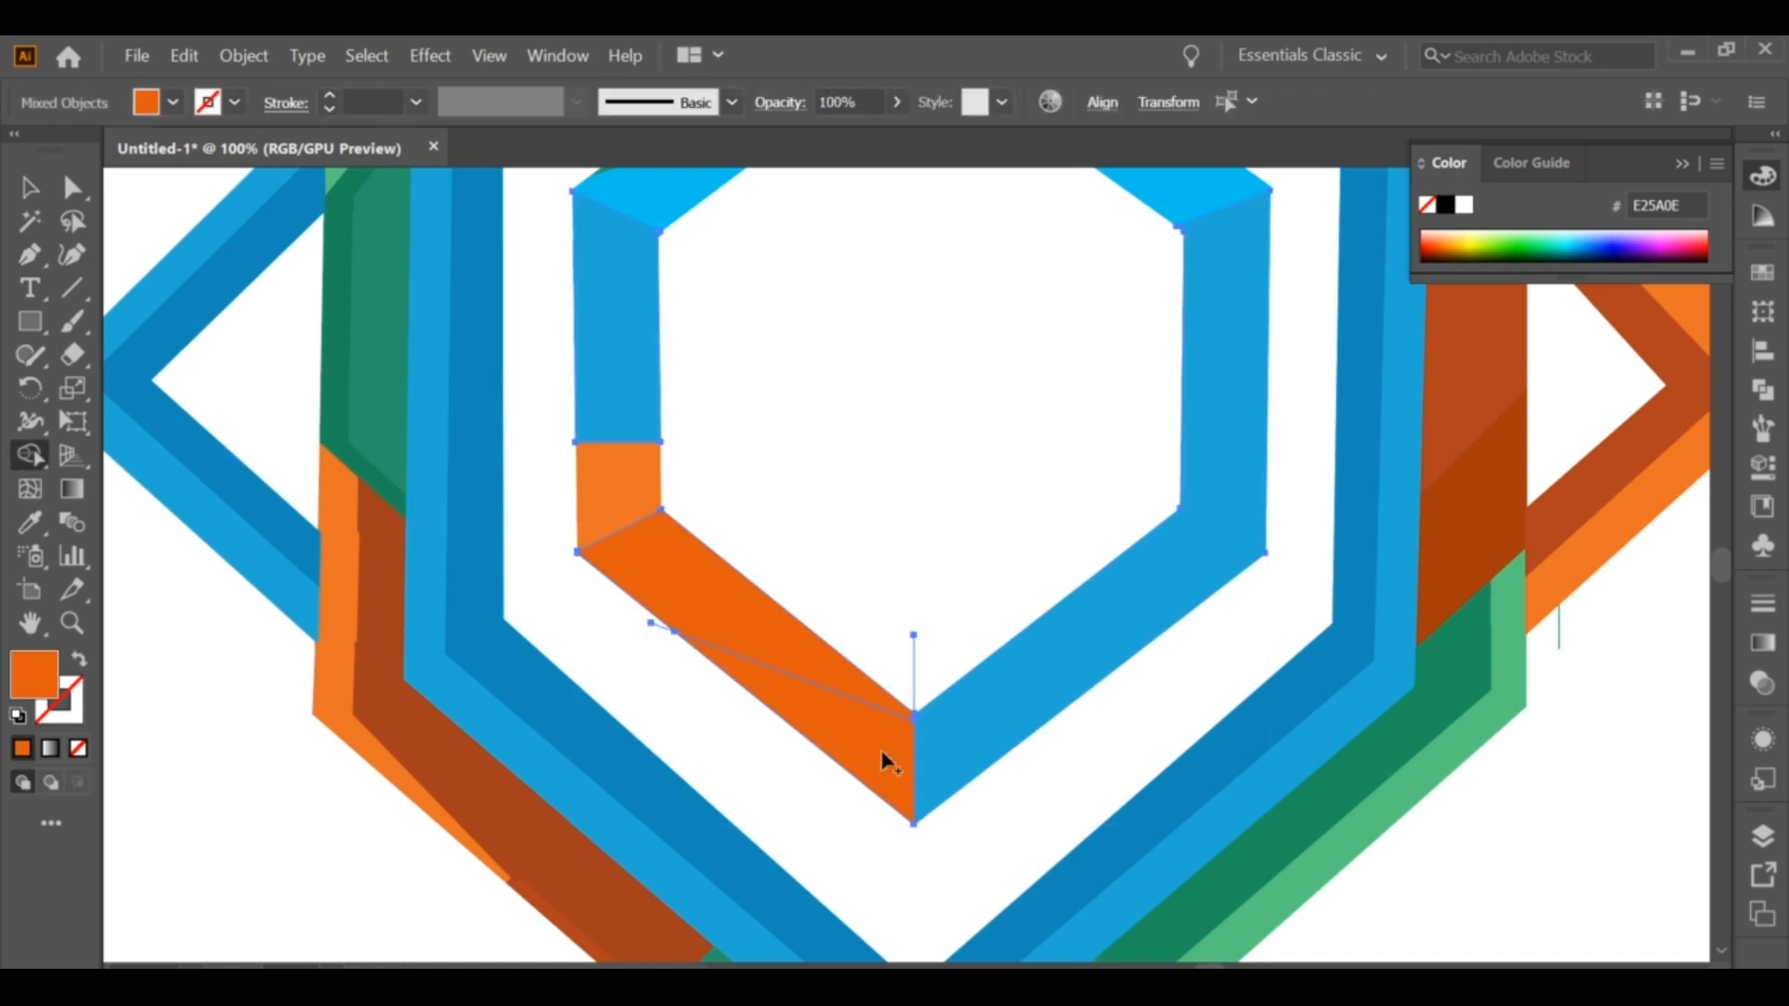
left_click(31, 189)
left_click(545, 606)
Step: Fill the bottom wedge of the inner hexagon's lower-left side with a darker shade of orange
left_click(795, 706)
double_click(36, 675)
left_click(1025, 515)
left_click(1350, 451)
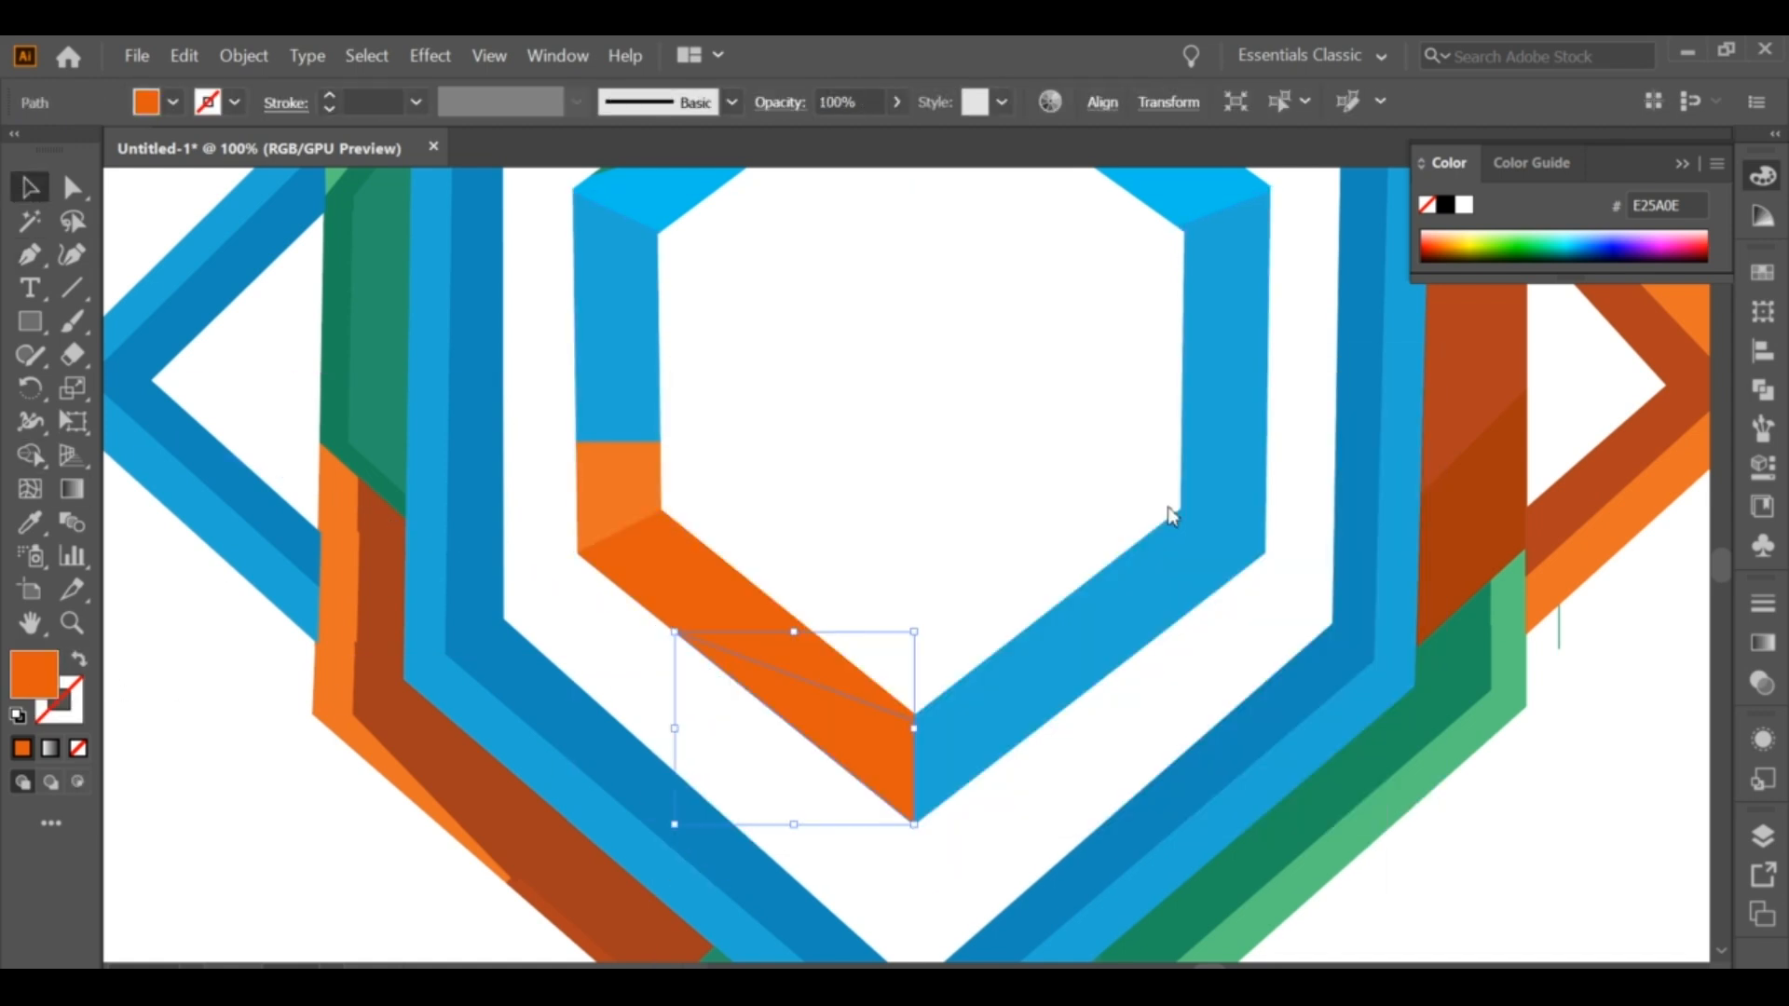
left_click(931, 559)
scroll(850, 592, "down", 1)
left_click_drag(963, 596, 903, 568)
left_click_drag(994, 673, 964, 722)
Step: Recolour the inner hexagon's upper-right blue wedge, sampling the adjoining light green and darkening it to 42B769
left_click(939, 345)
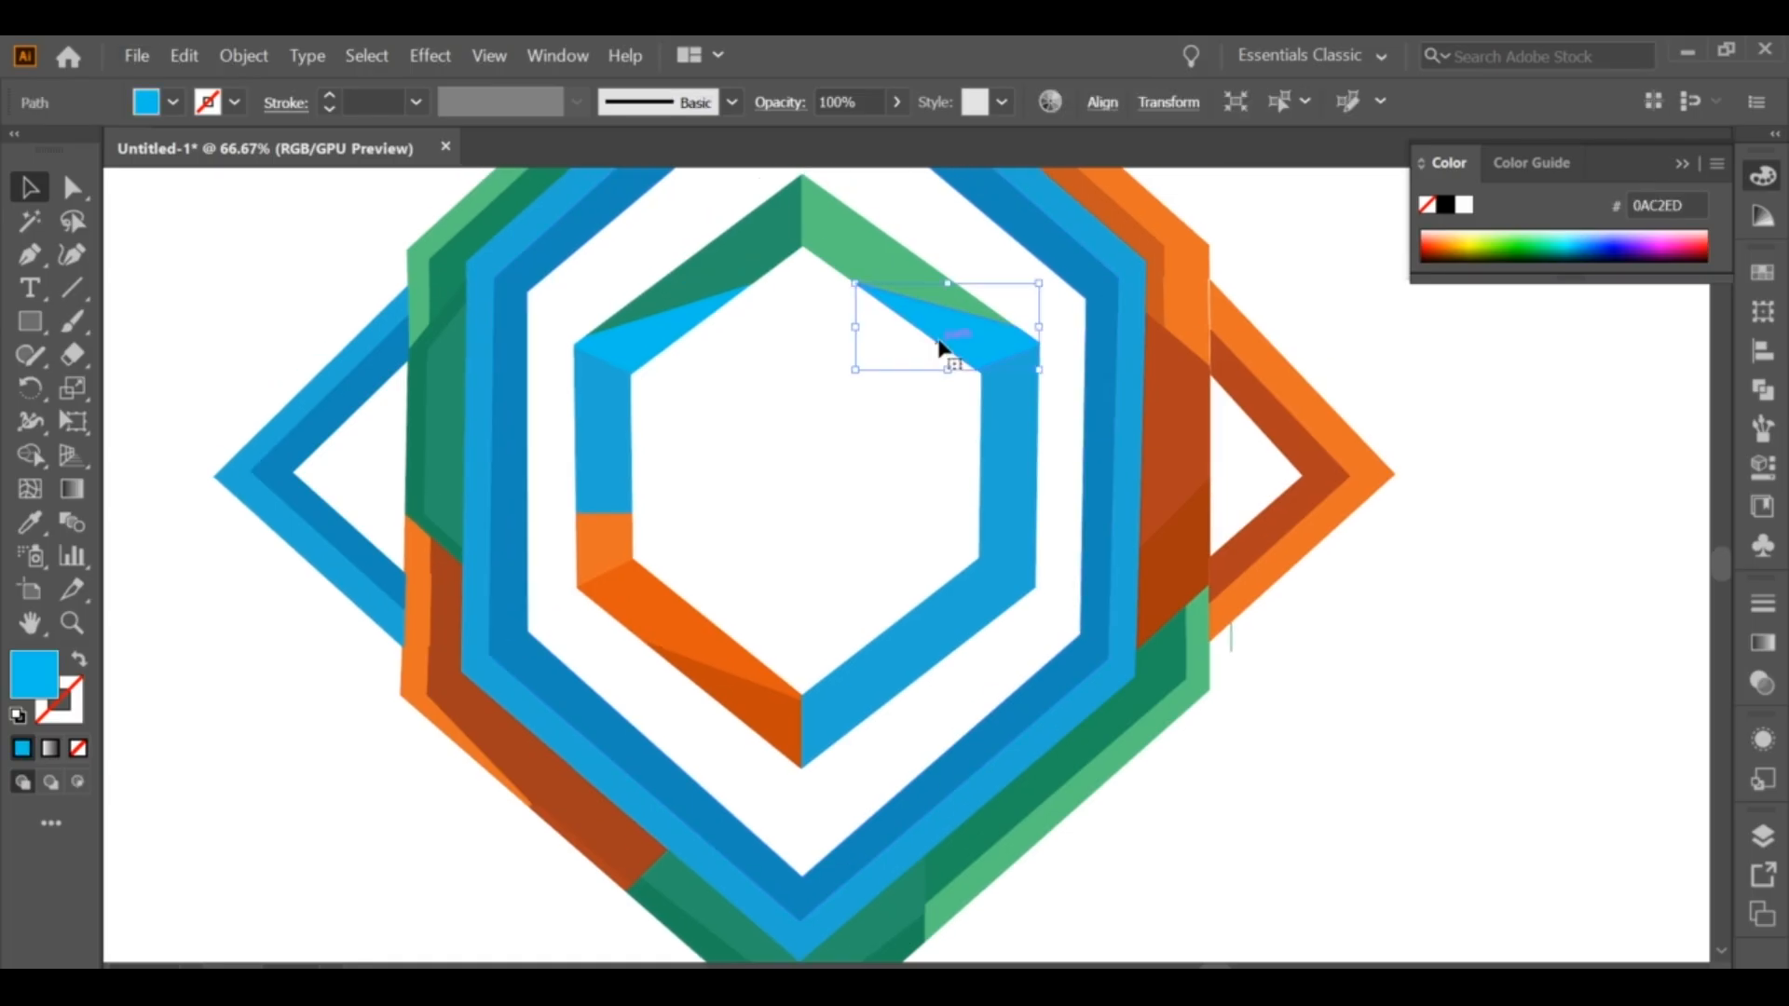
left_click(30, 523)
left_click(868, 226)
double_click(35, 675)
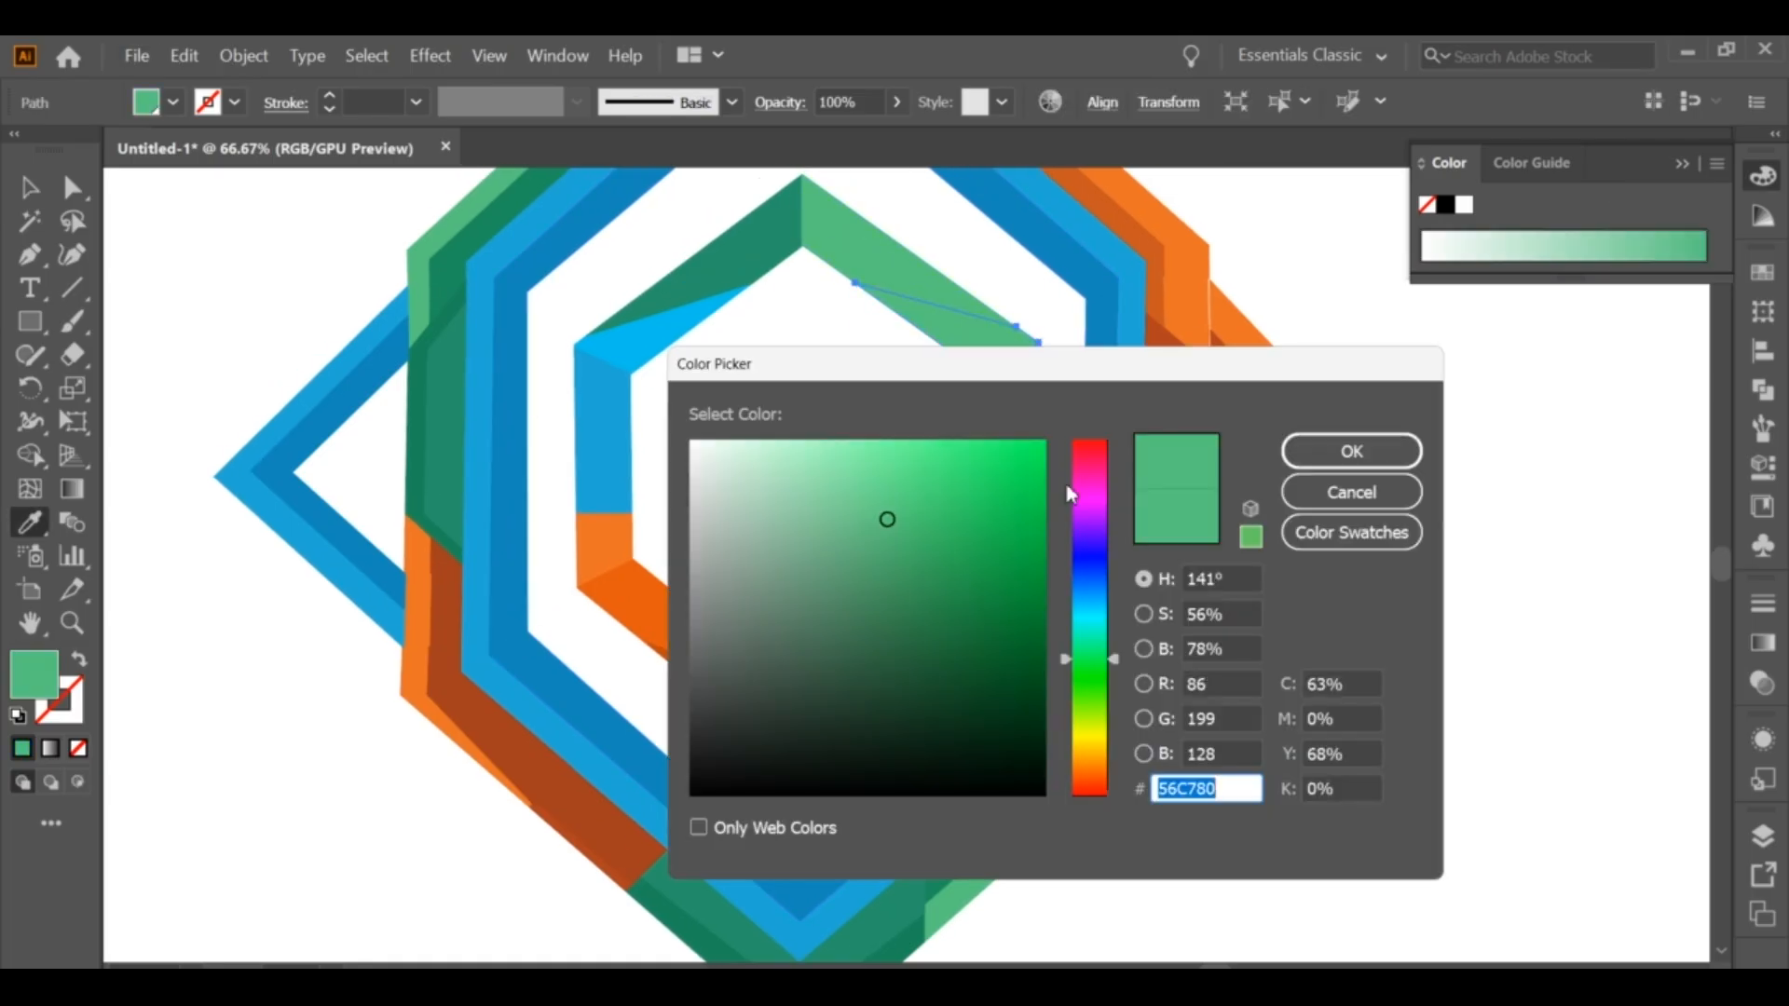
left_click_drag(886, 520, 917, 541)
left_click(1349, 451)
left_click(31, 187)
left_click(841, 382)
Step: Draw a slanted Pen line across the inner hexagon's lower-right corner and split off the right side in green with Shape Builder
scroll(820, 420, "down", 2)
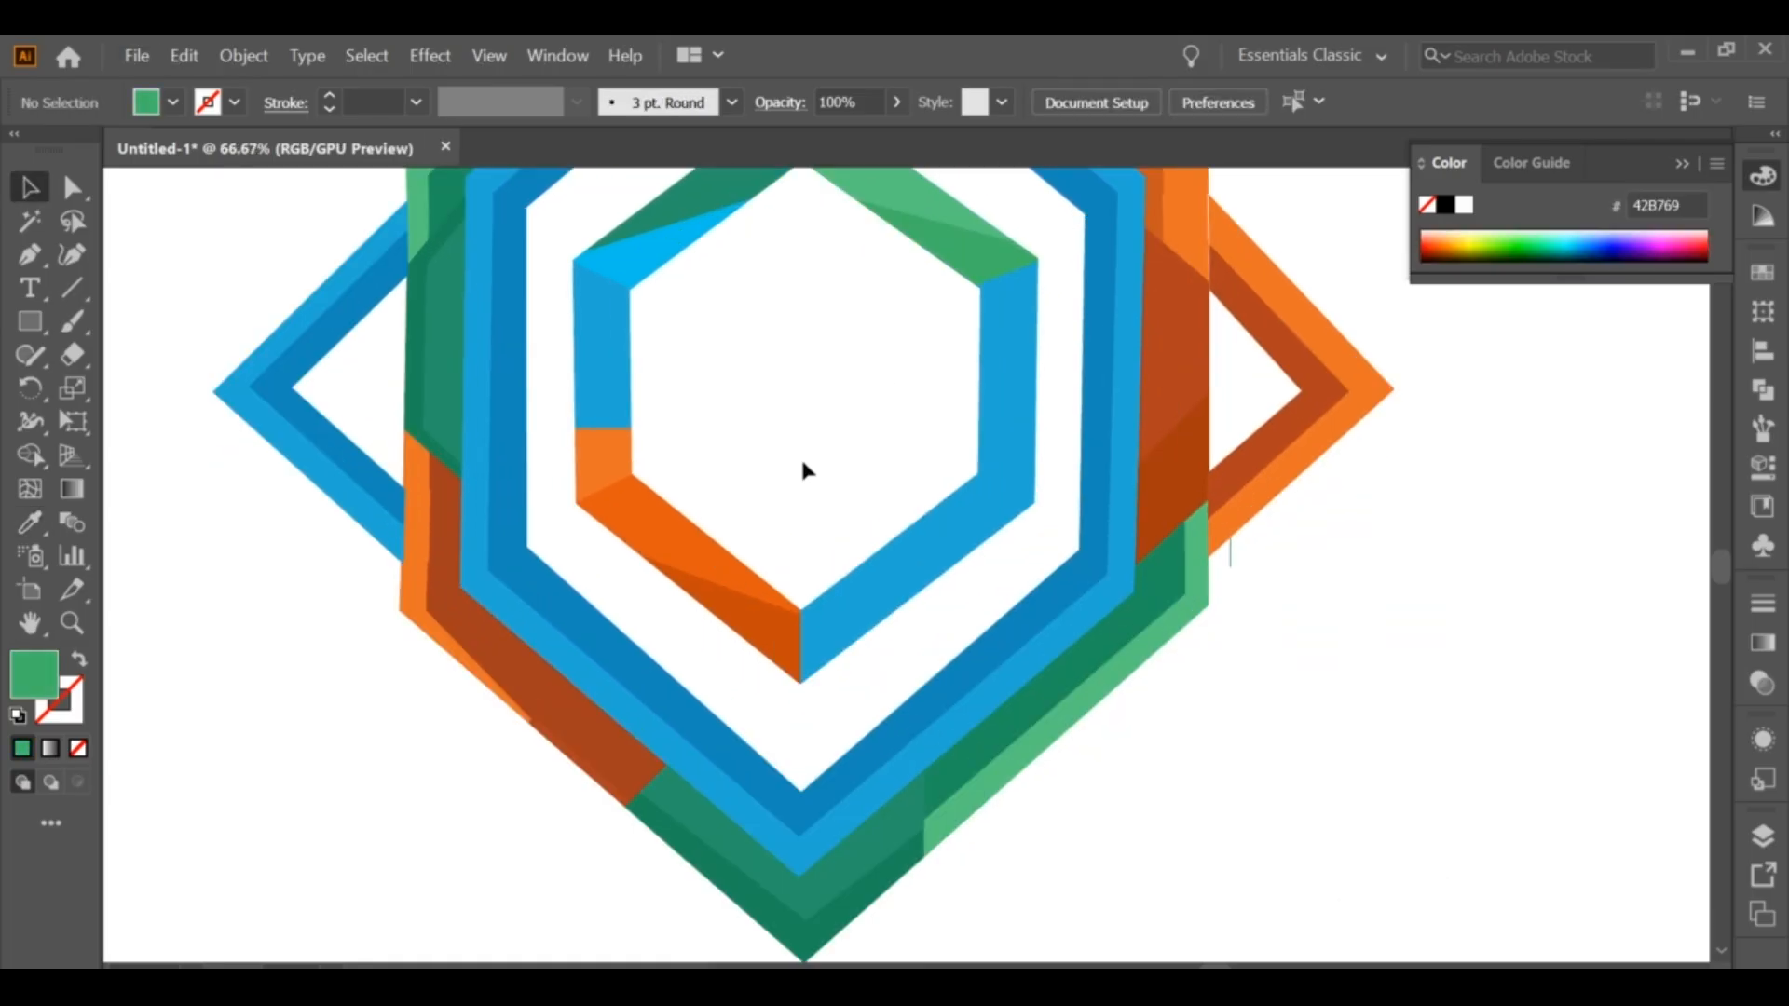
key("p")
left_click(967, 482)
left_click(1065, 434)
left_click(31, 187)
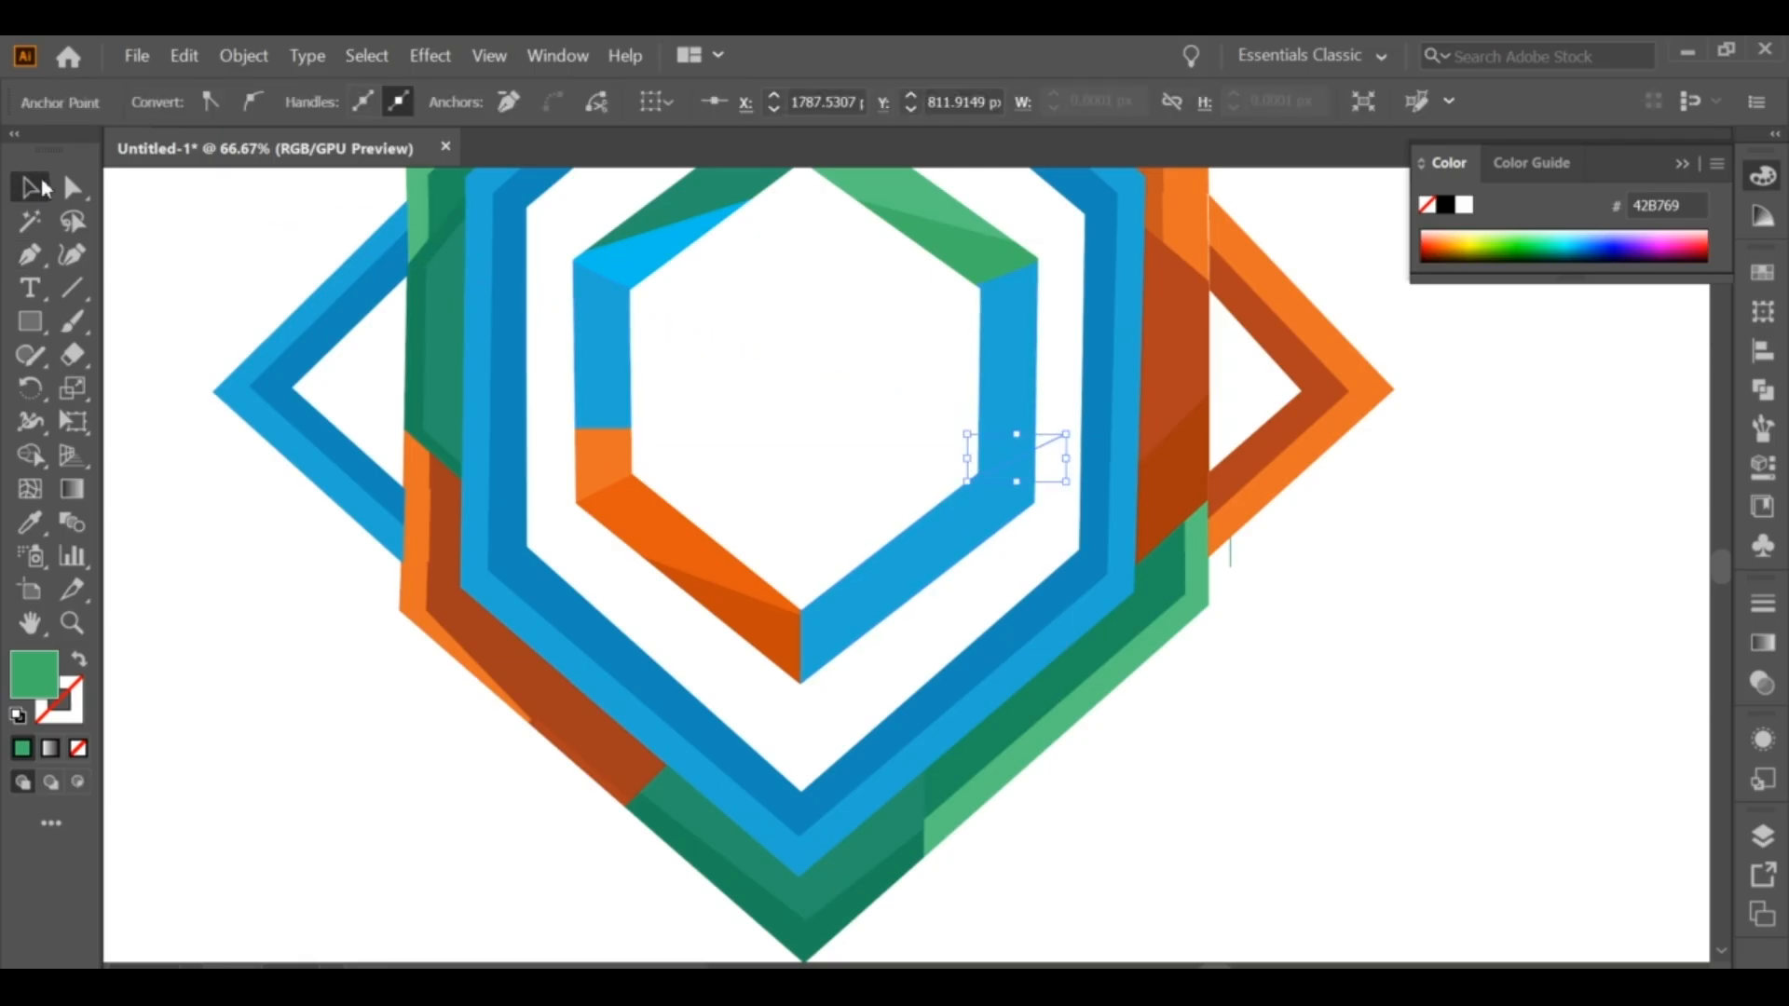
left_click(1007, 410, "shift")
left_click(31, 455)
left_click(1011, 396)
key("v")
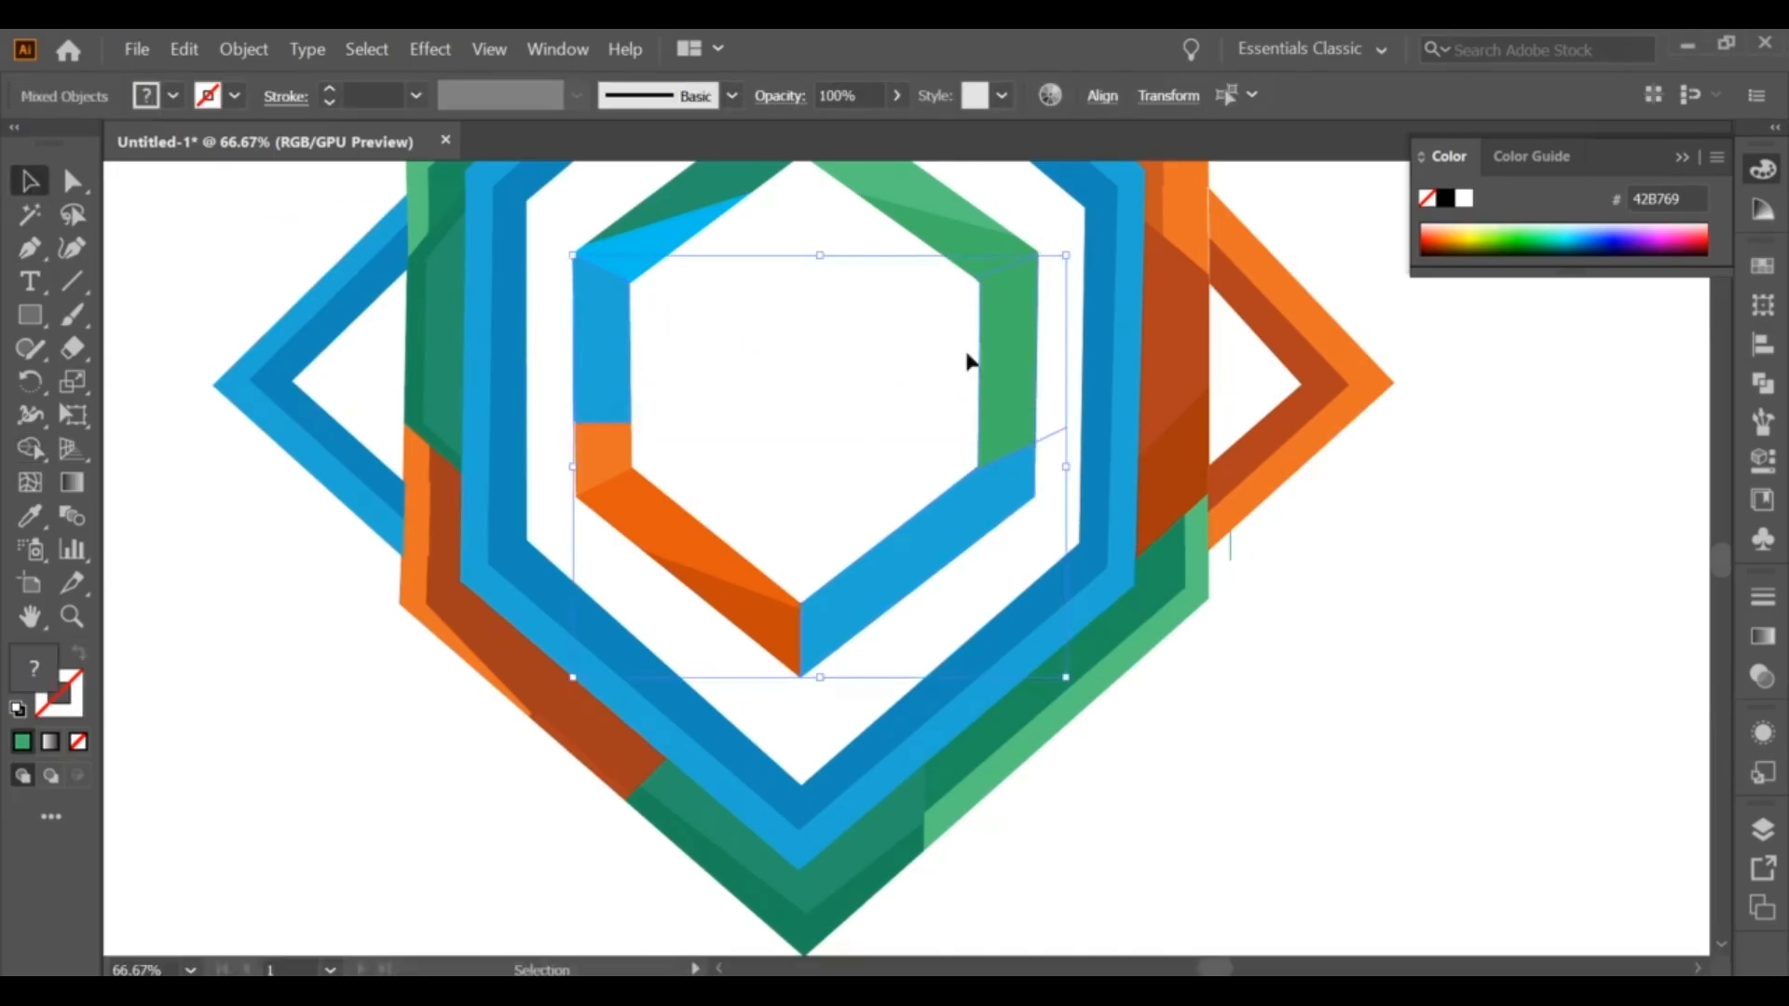
Step: Set the fill of the inner hexagon's right side to a brighter green, 44C16A
left_click(1013, 365)
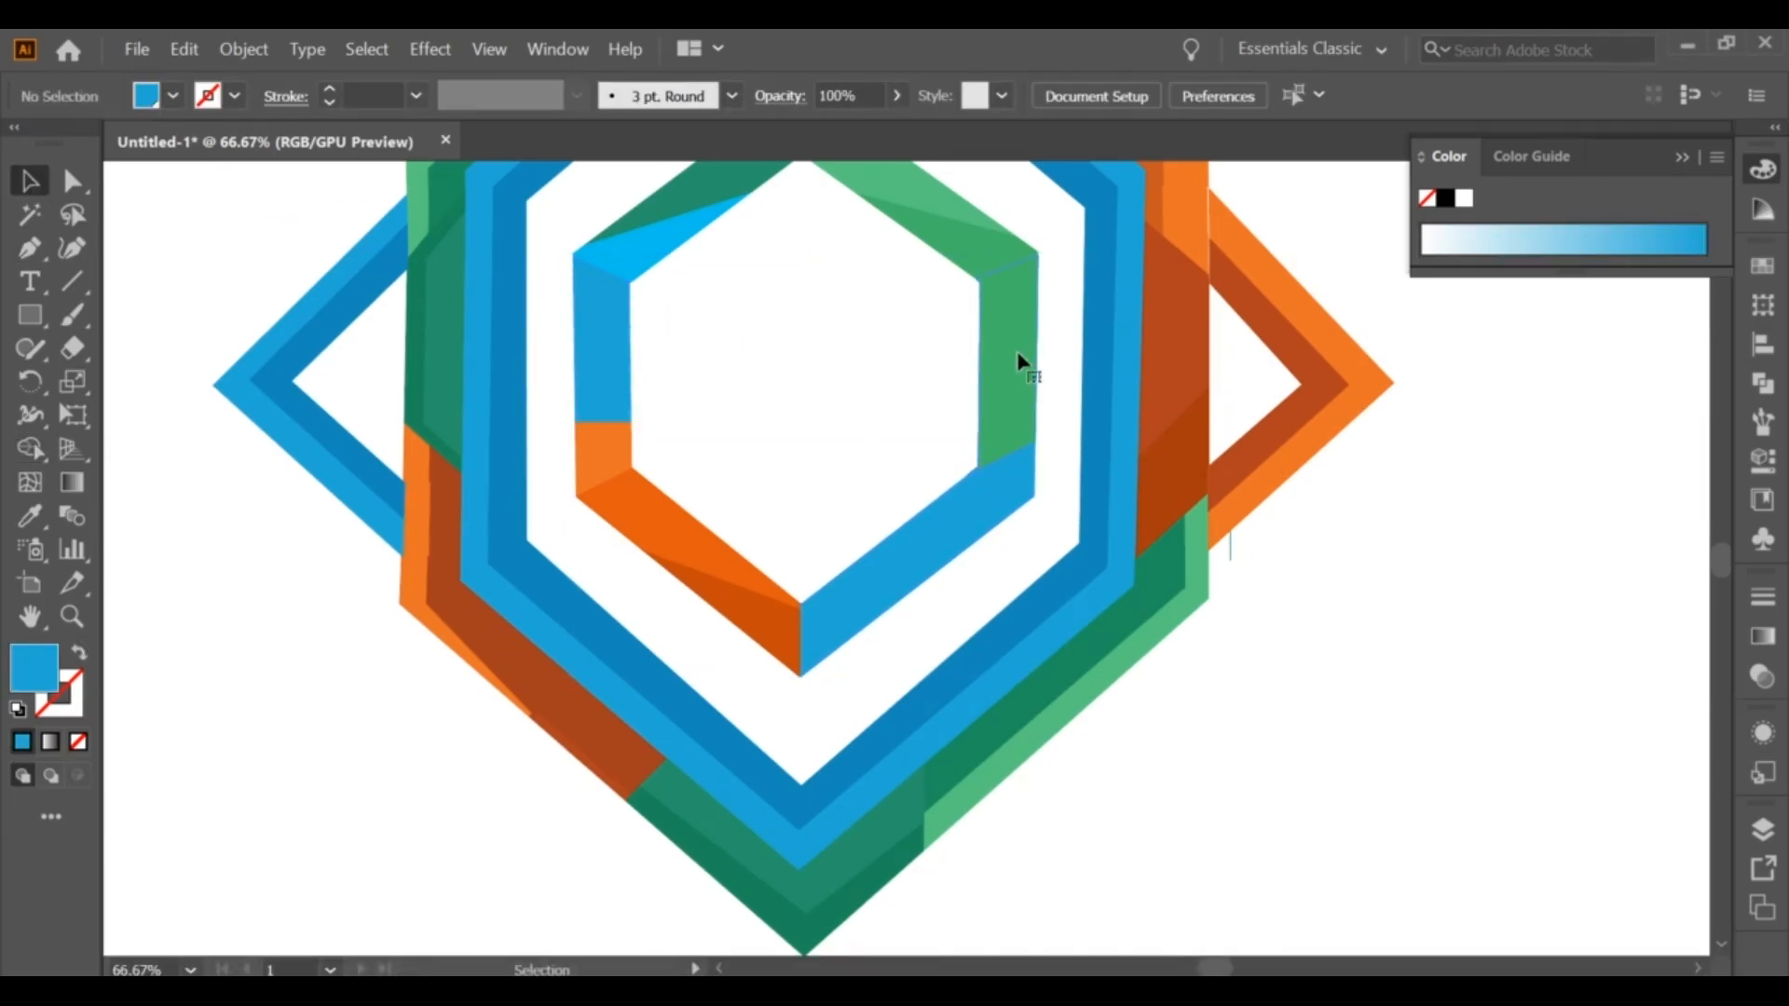
double_click(56, 678)
left_click(927, 524)
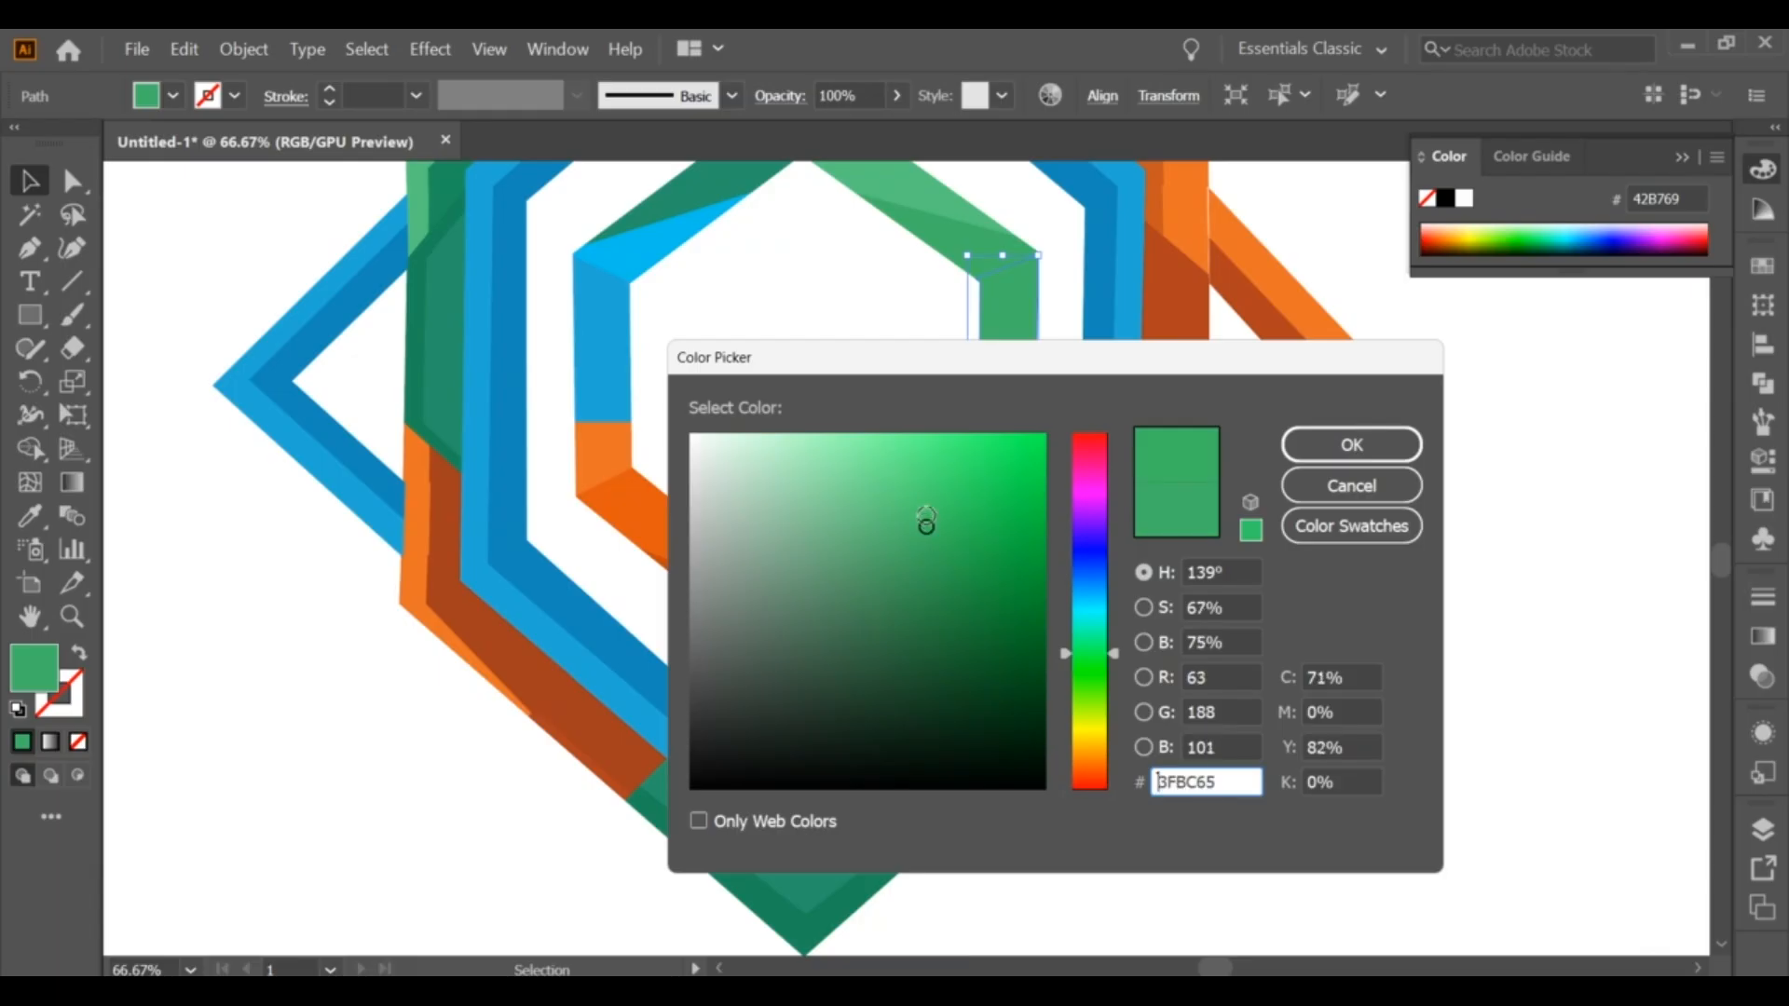
left_click(1289, 452)
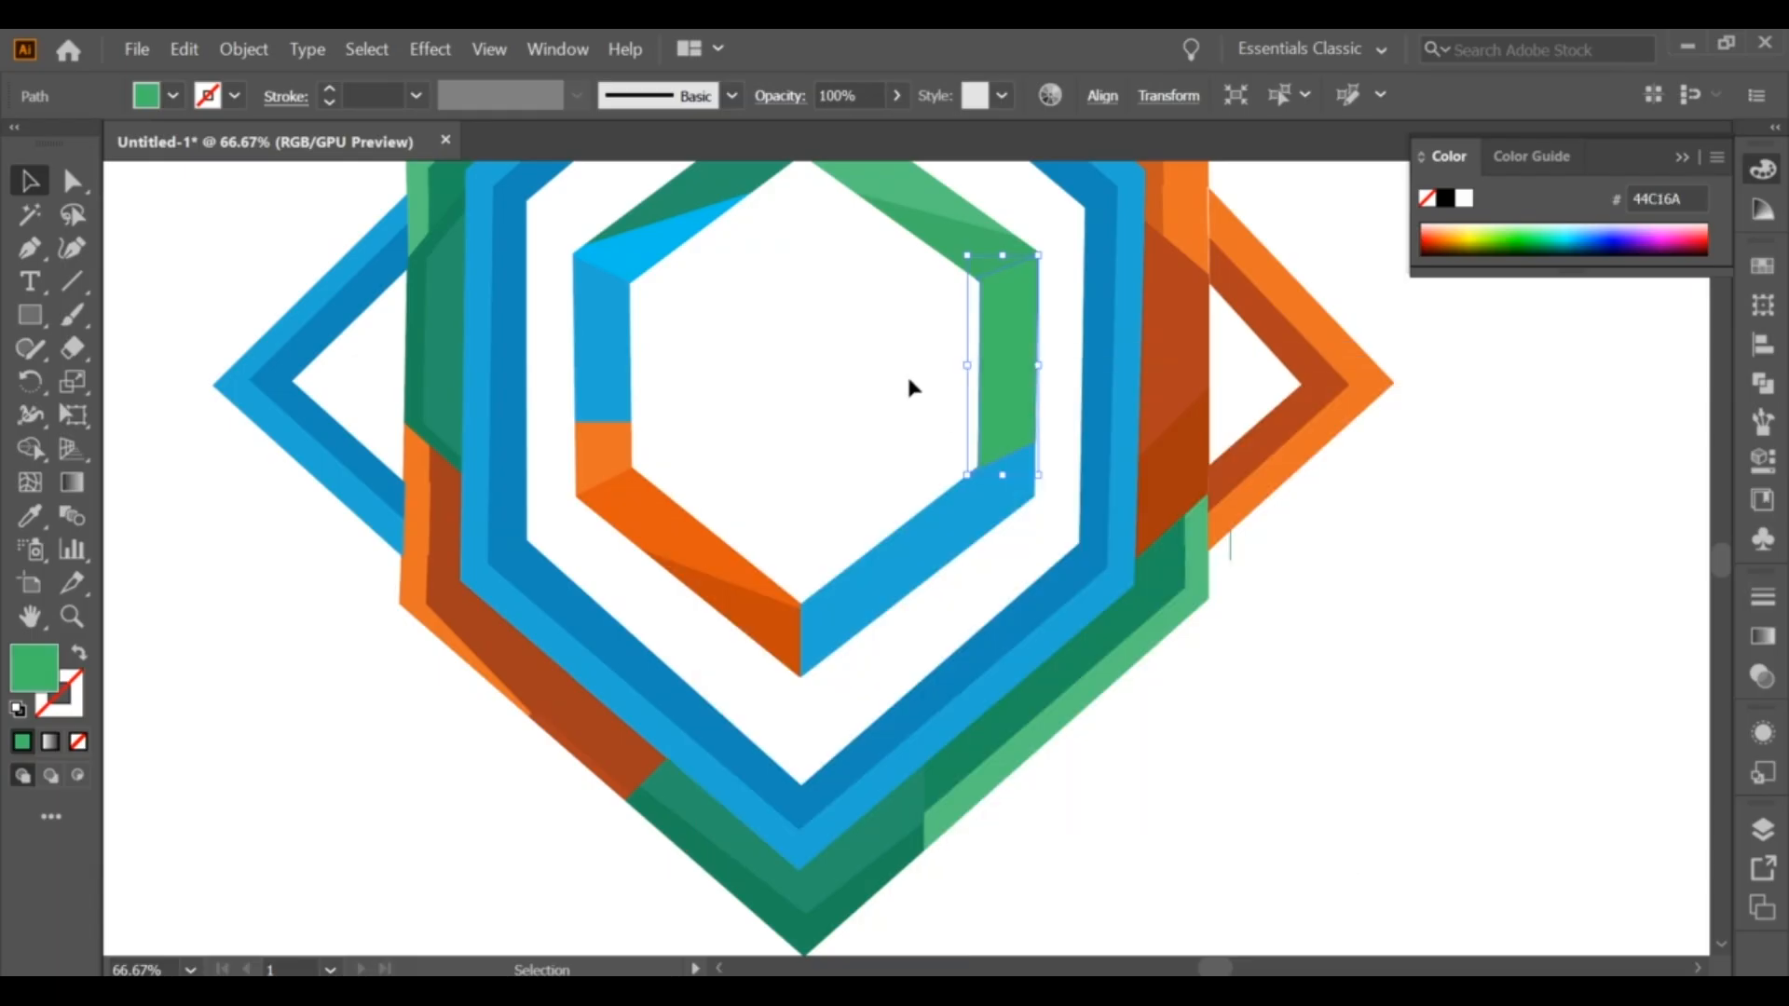
left_click(907, 372)
Step: Fill the remaining blue left and lower-right sides of the inner hexagon with a dark green saved swatch
left_click(867, 601)
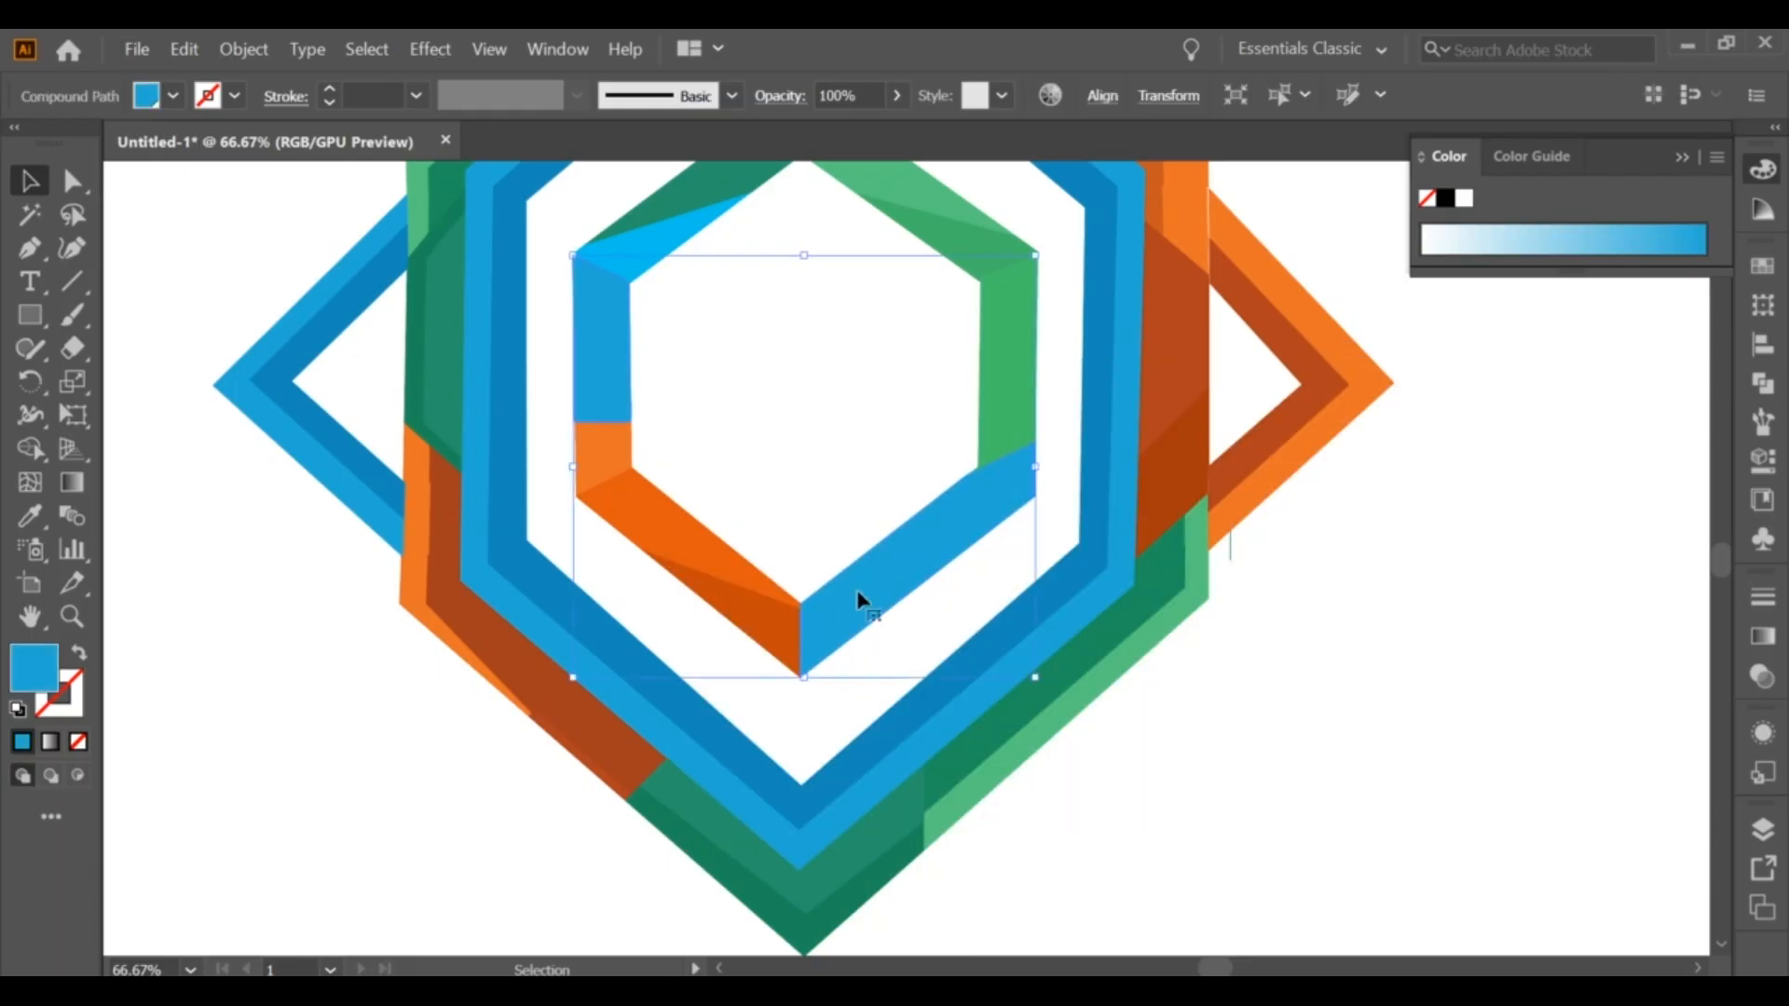
left_click(1761, 270)
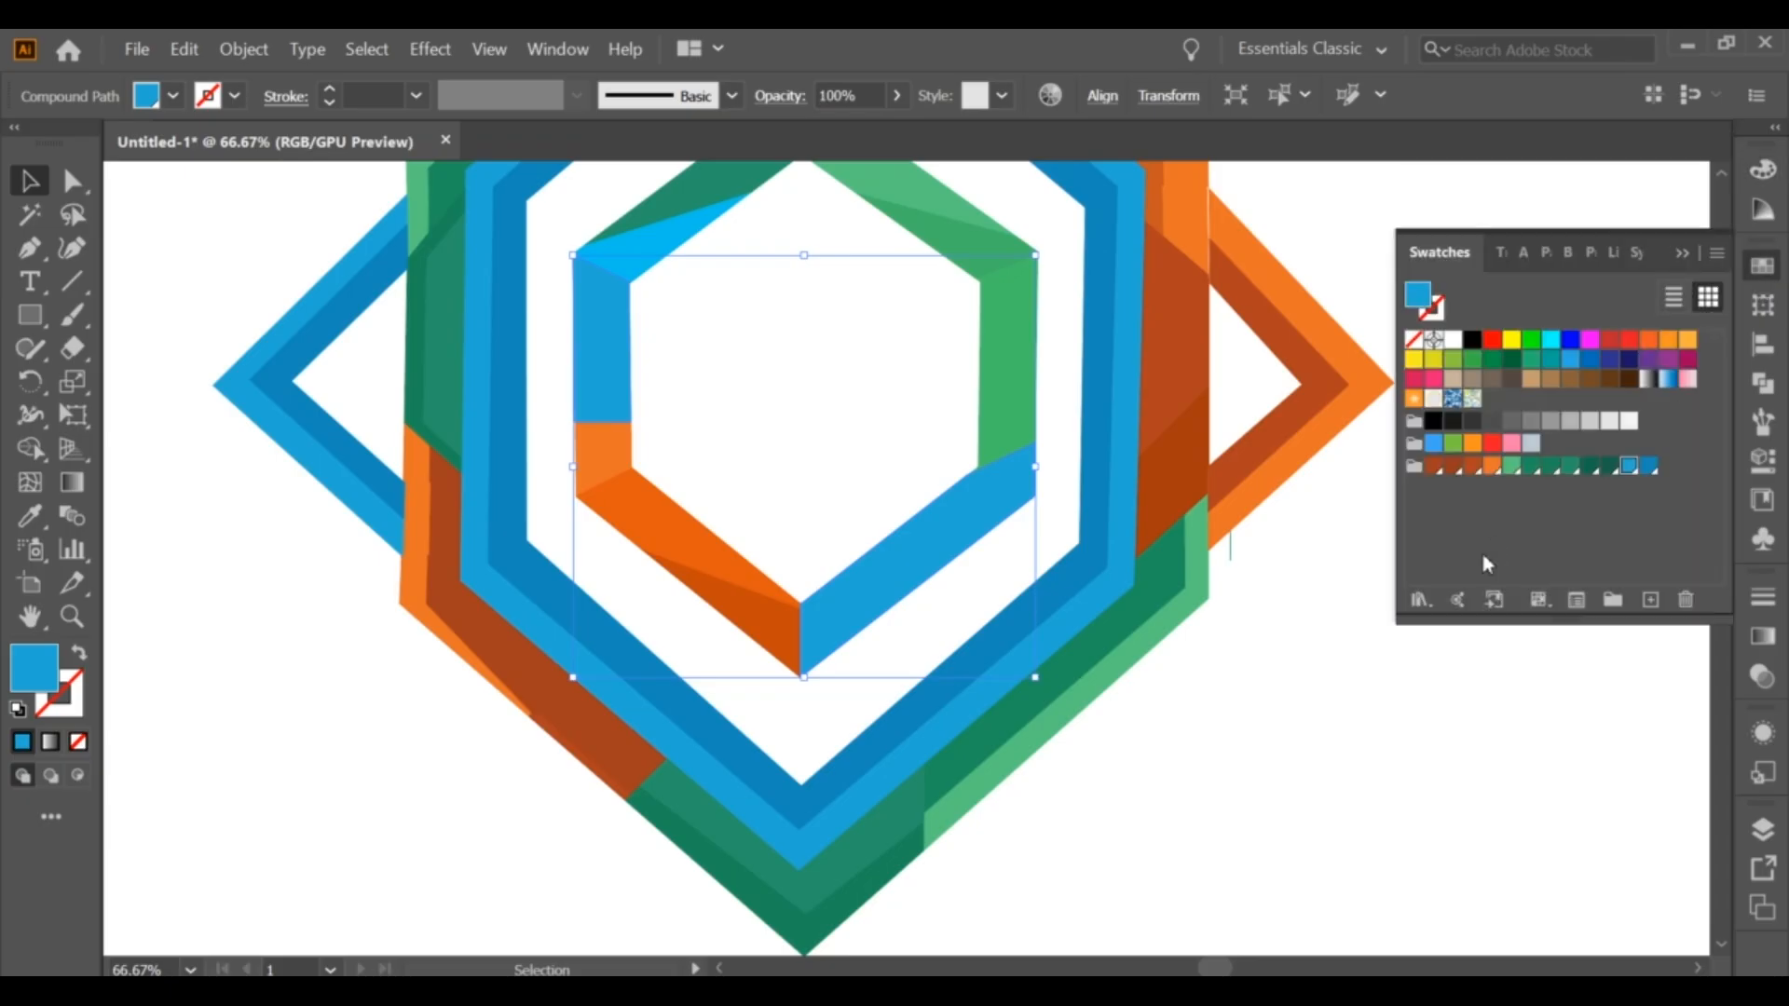
left_click(1569, 465)
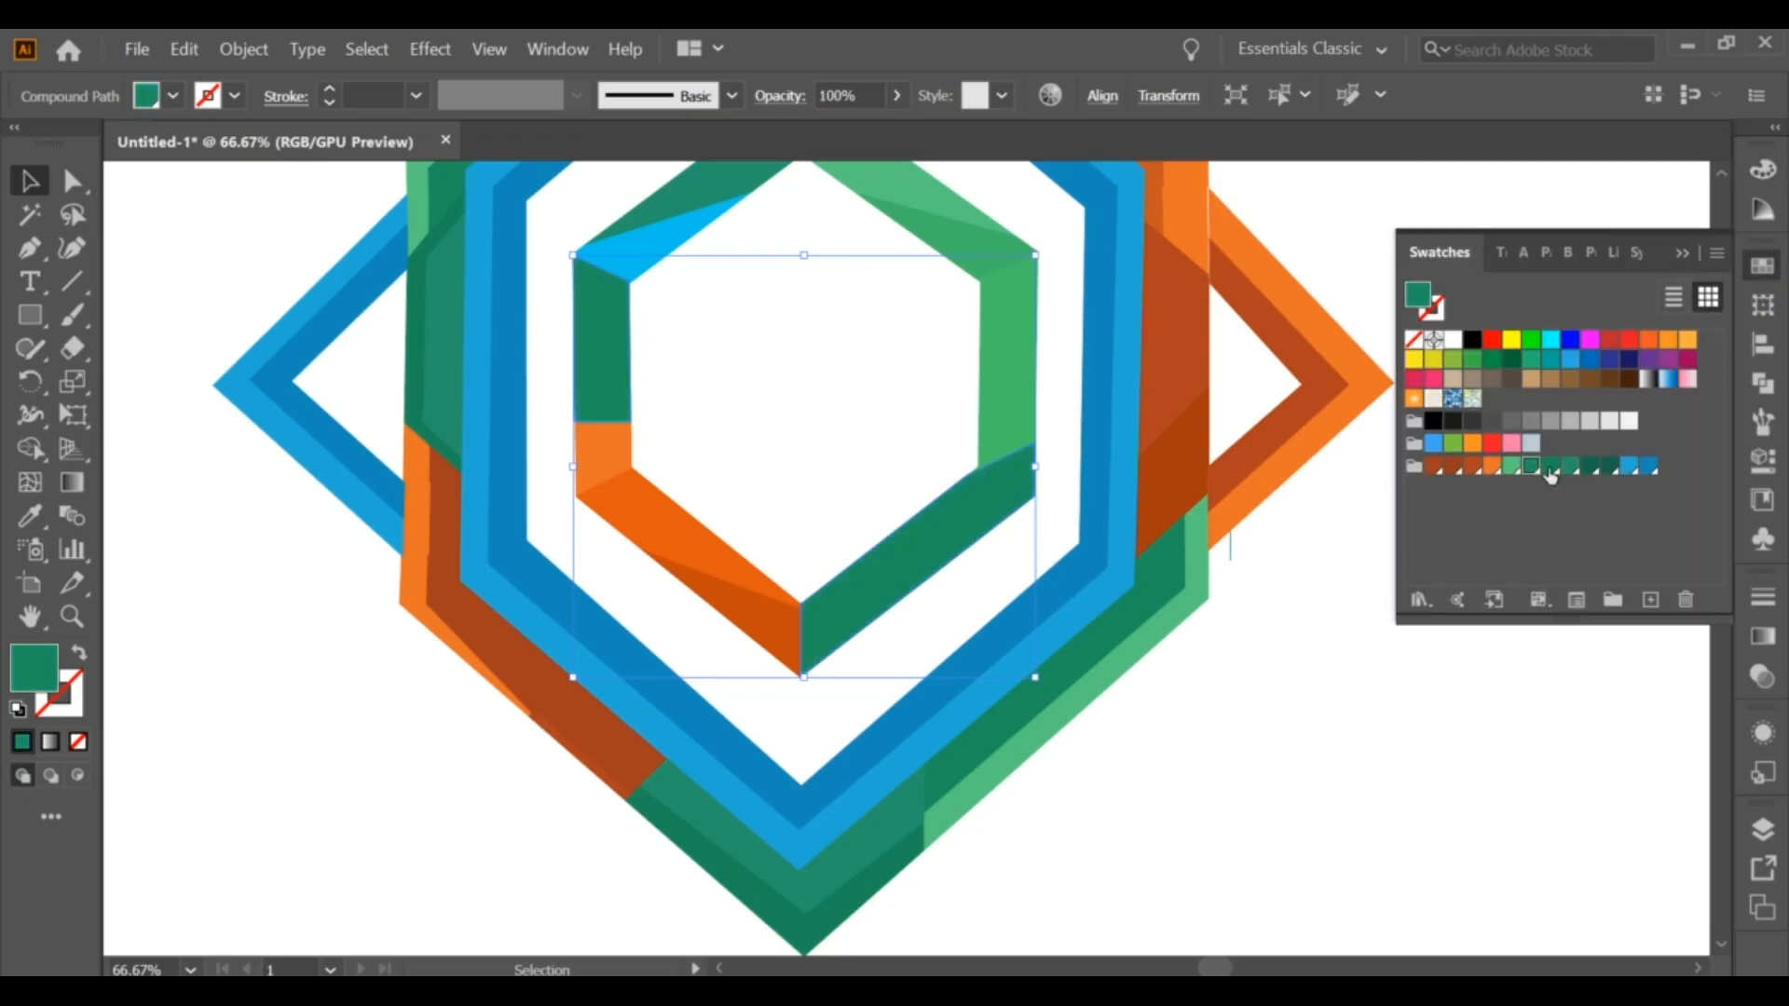
left_click(1306, 646)
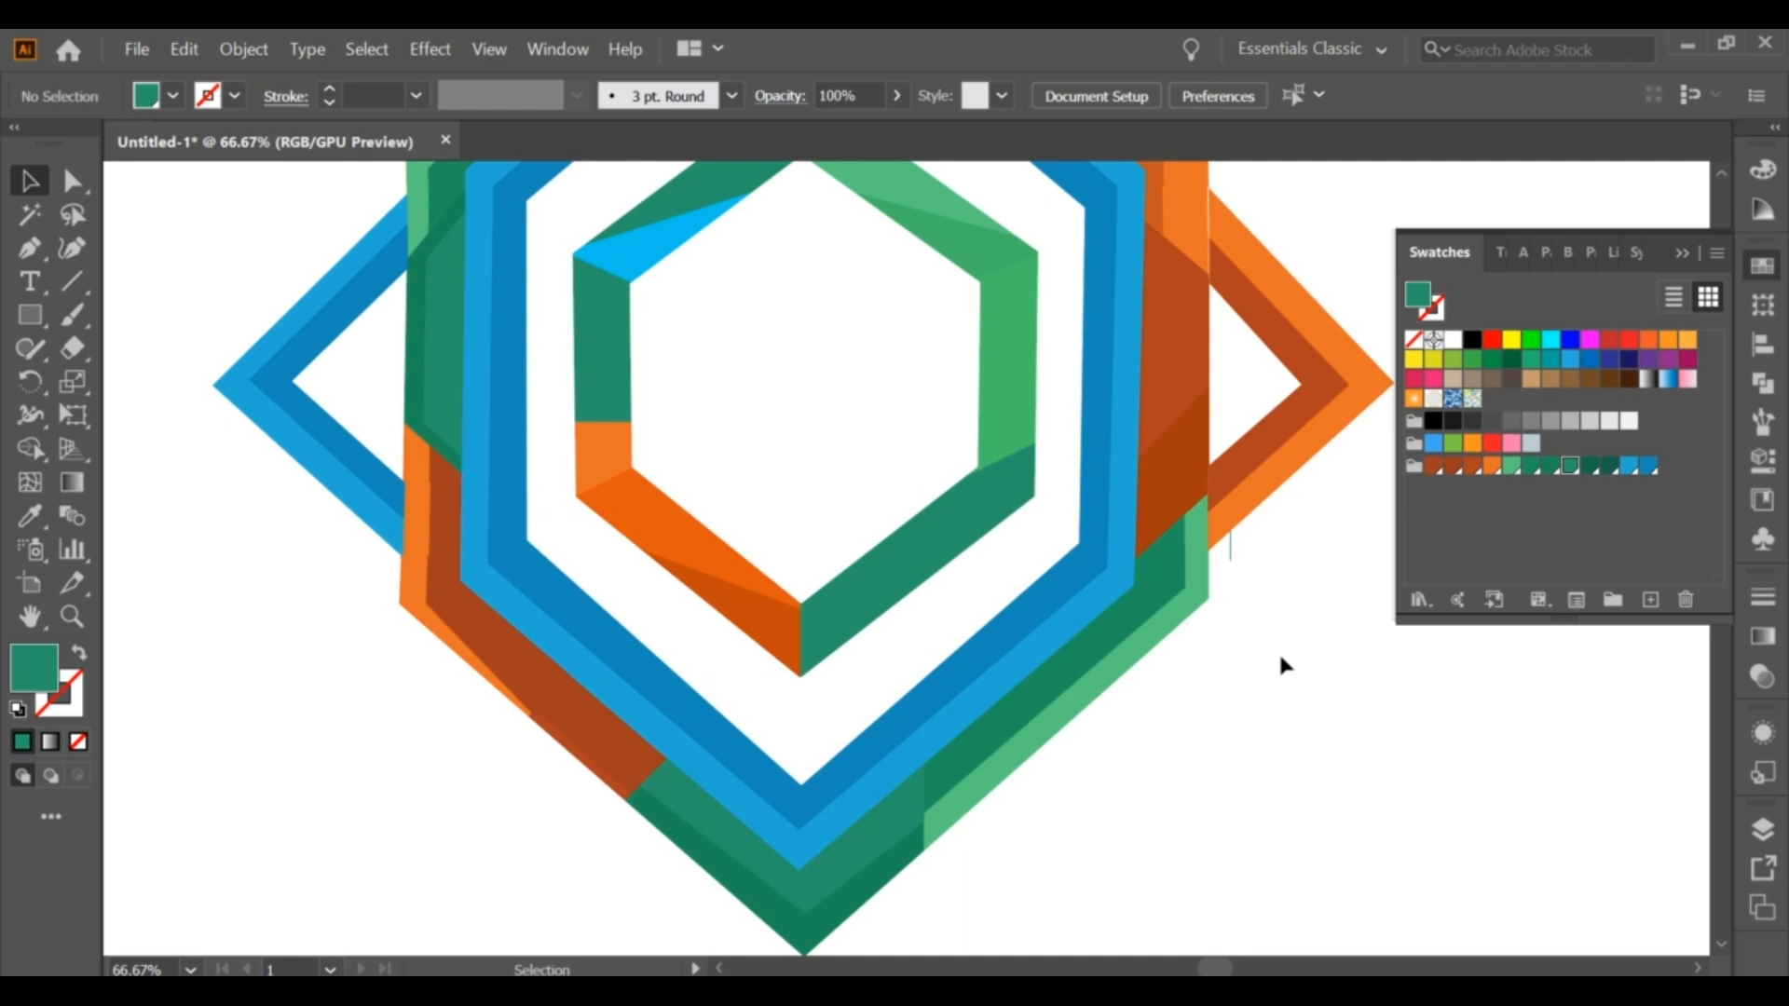
Step: Duplicate the dark green left and lower-right sides of the inner hexagon, offset slightly up and to the left
scroll(1283, 665, "down", 2)
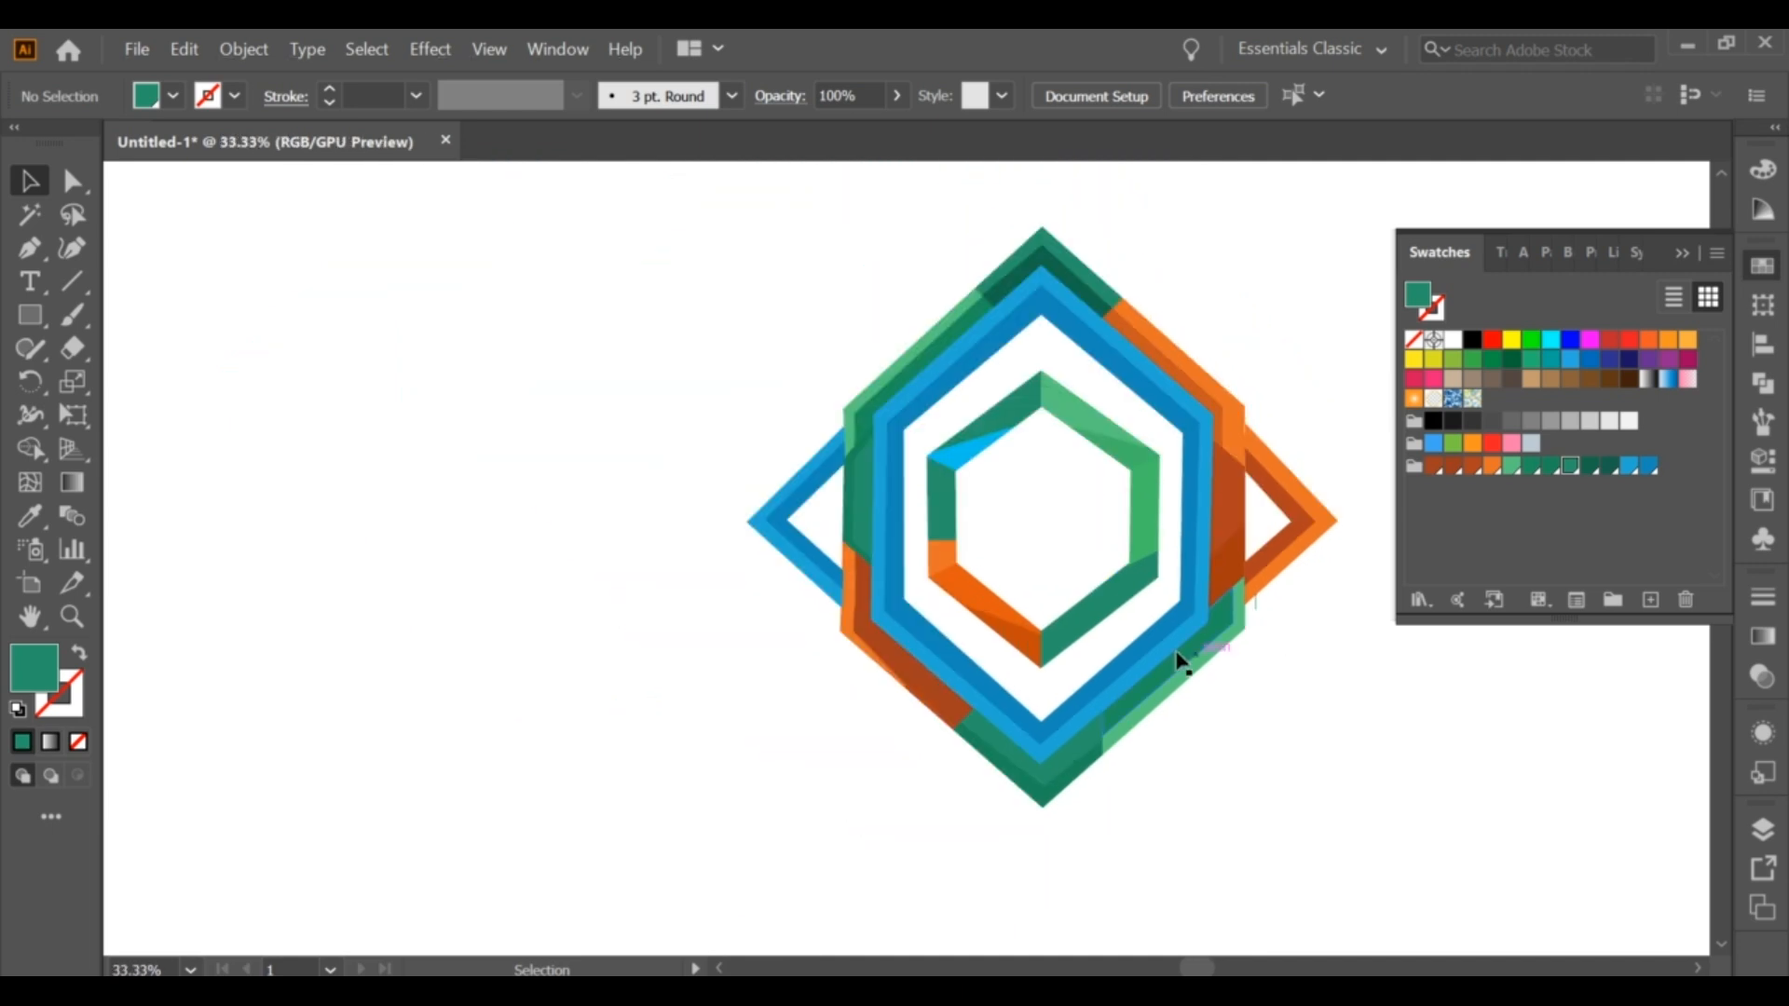
scroll(1165, 652, "up", 1)
scroll(1136, 638, "up", 1)
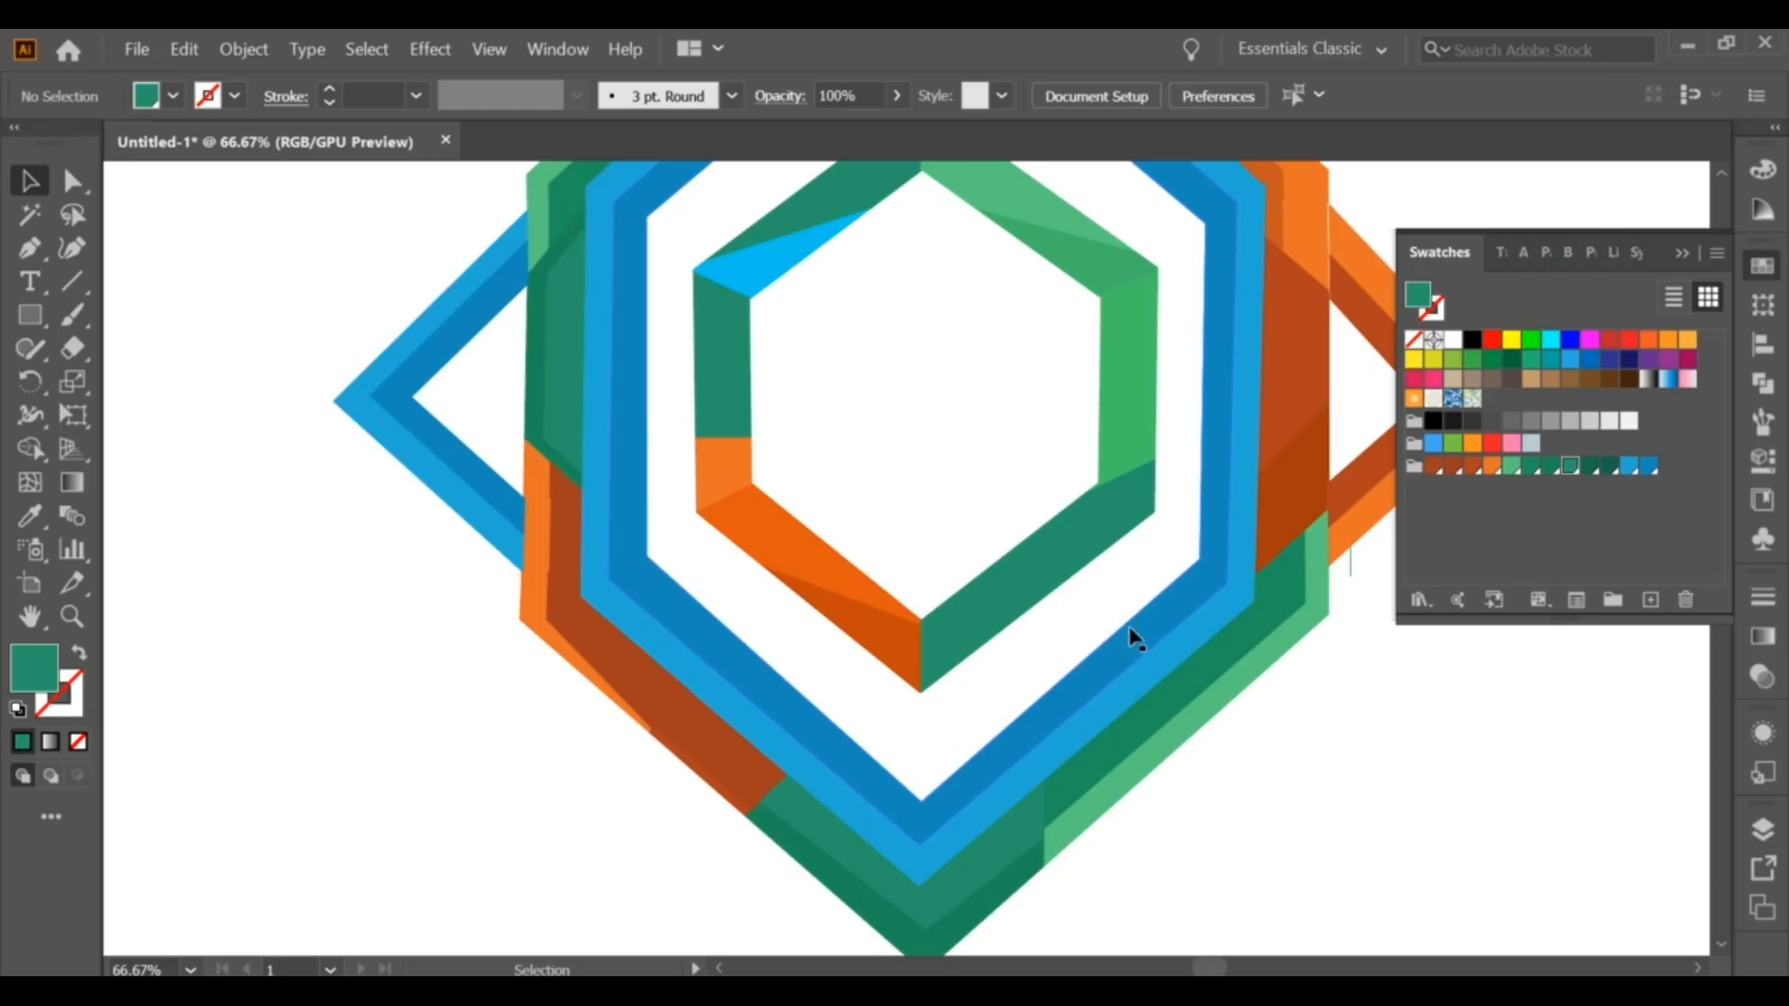
scroll(1136, 637, "down", 1)
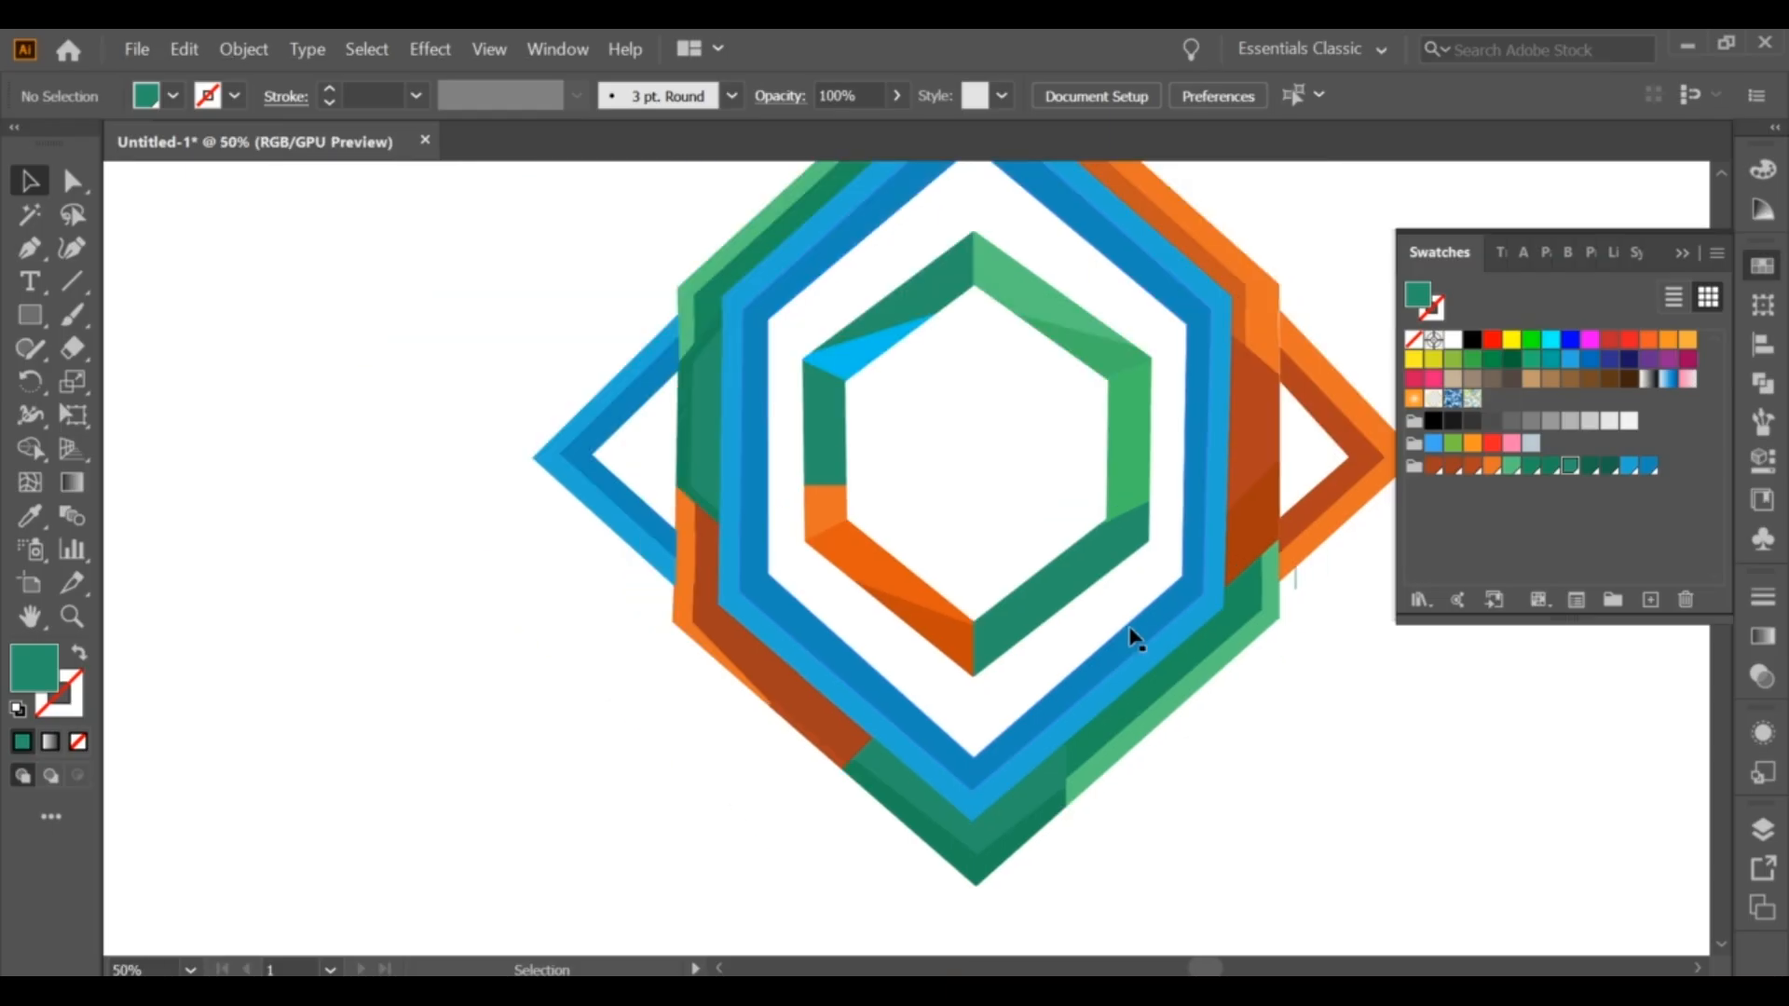
scroll(1134, 638, "down", 1)
scroll(1094, 602, "up", 2)
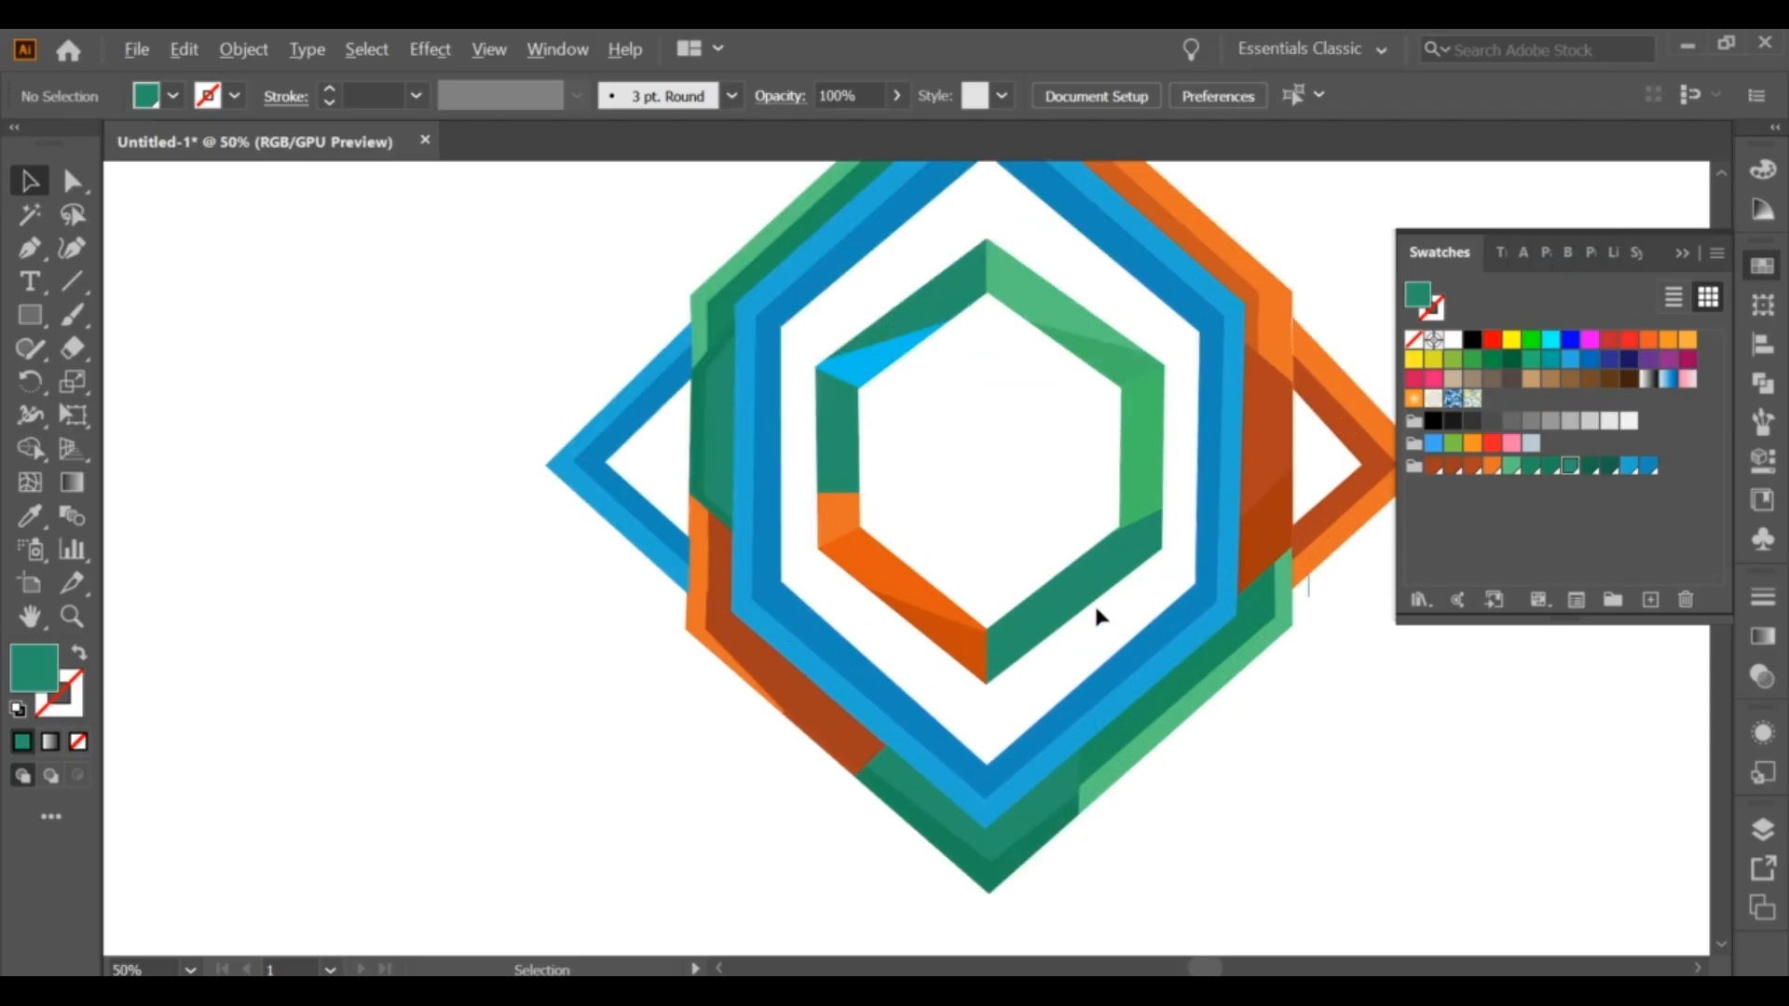
left_click_drag(1062, 611, 1048, 601)
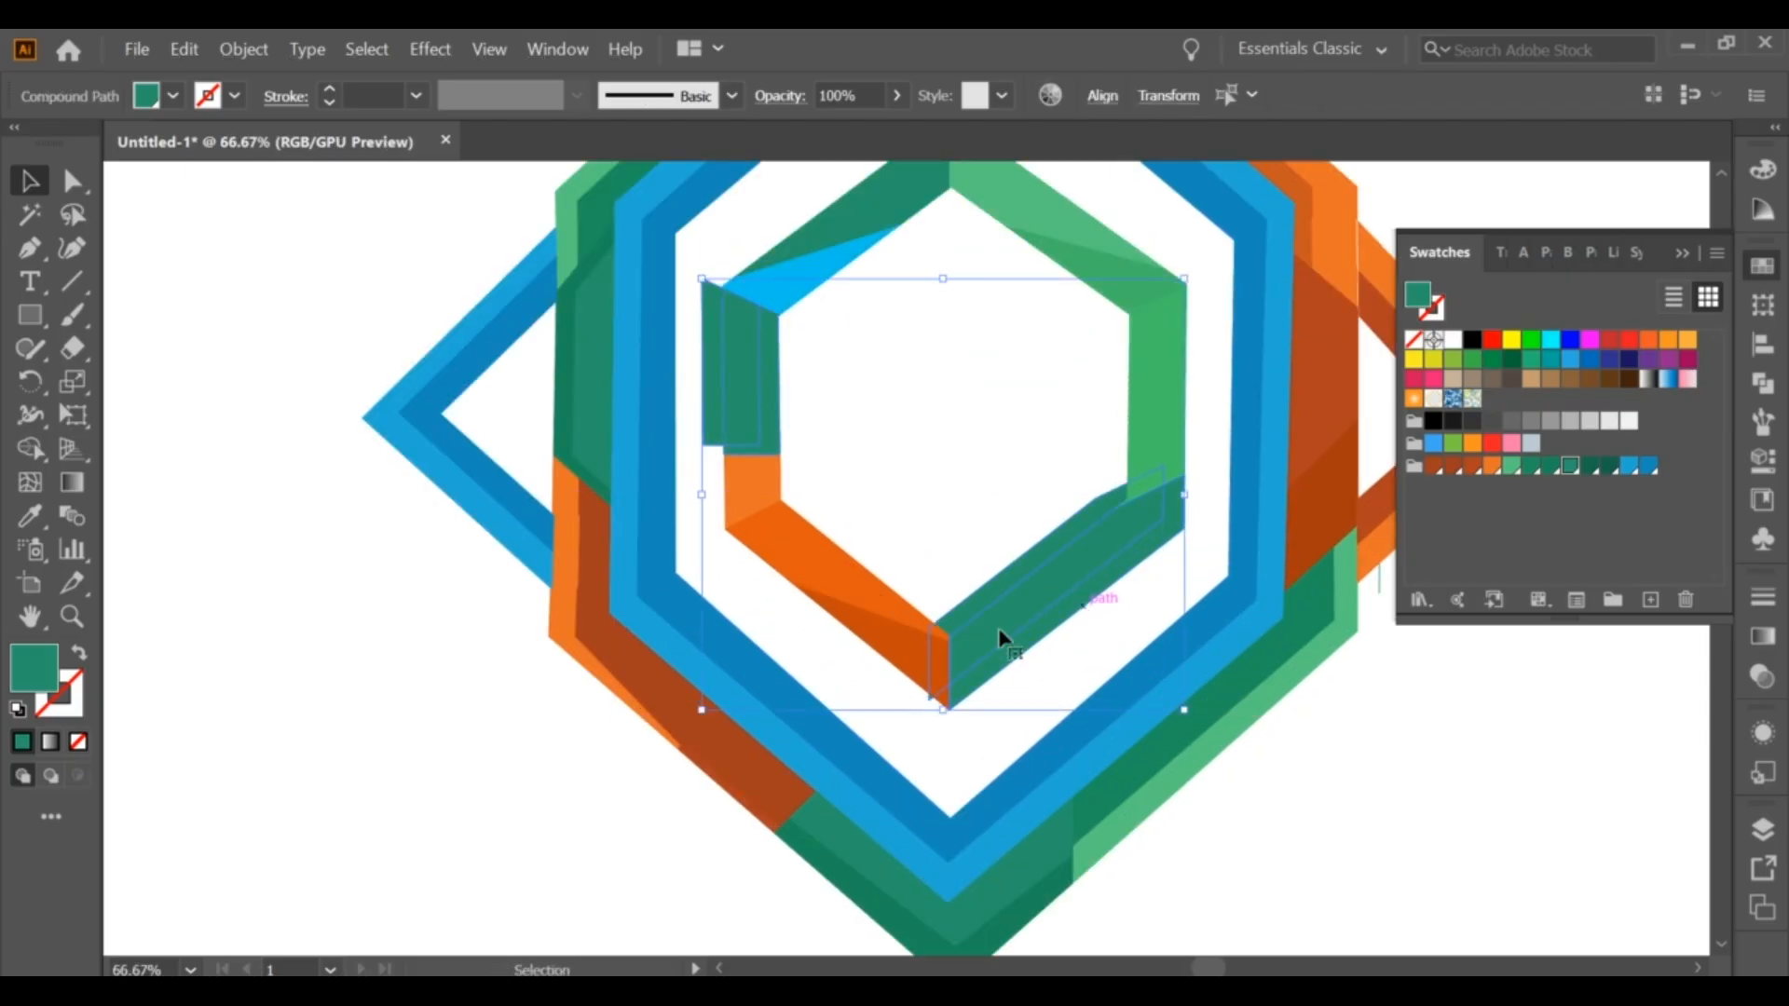
Step: Try to trim the overlapping dark green copy with Shape Builder and fill it with the light green swatch
left_click(30, 448)
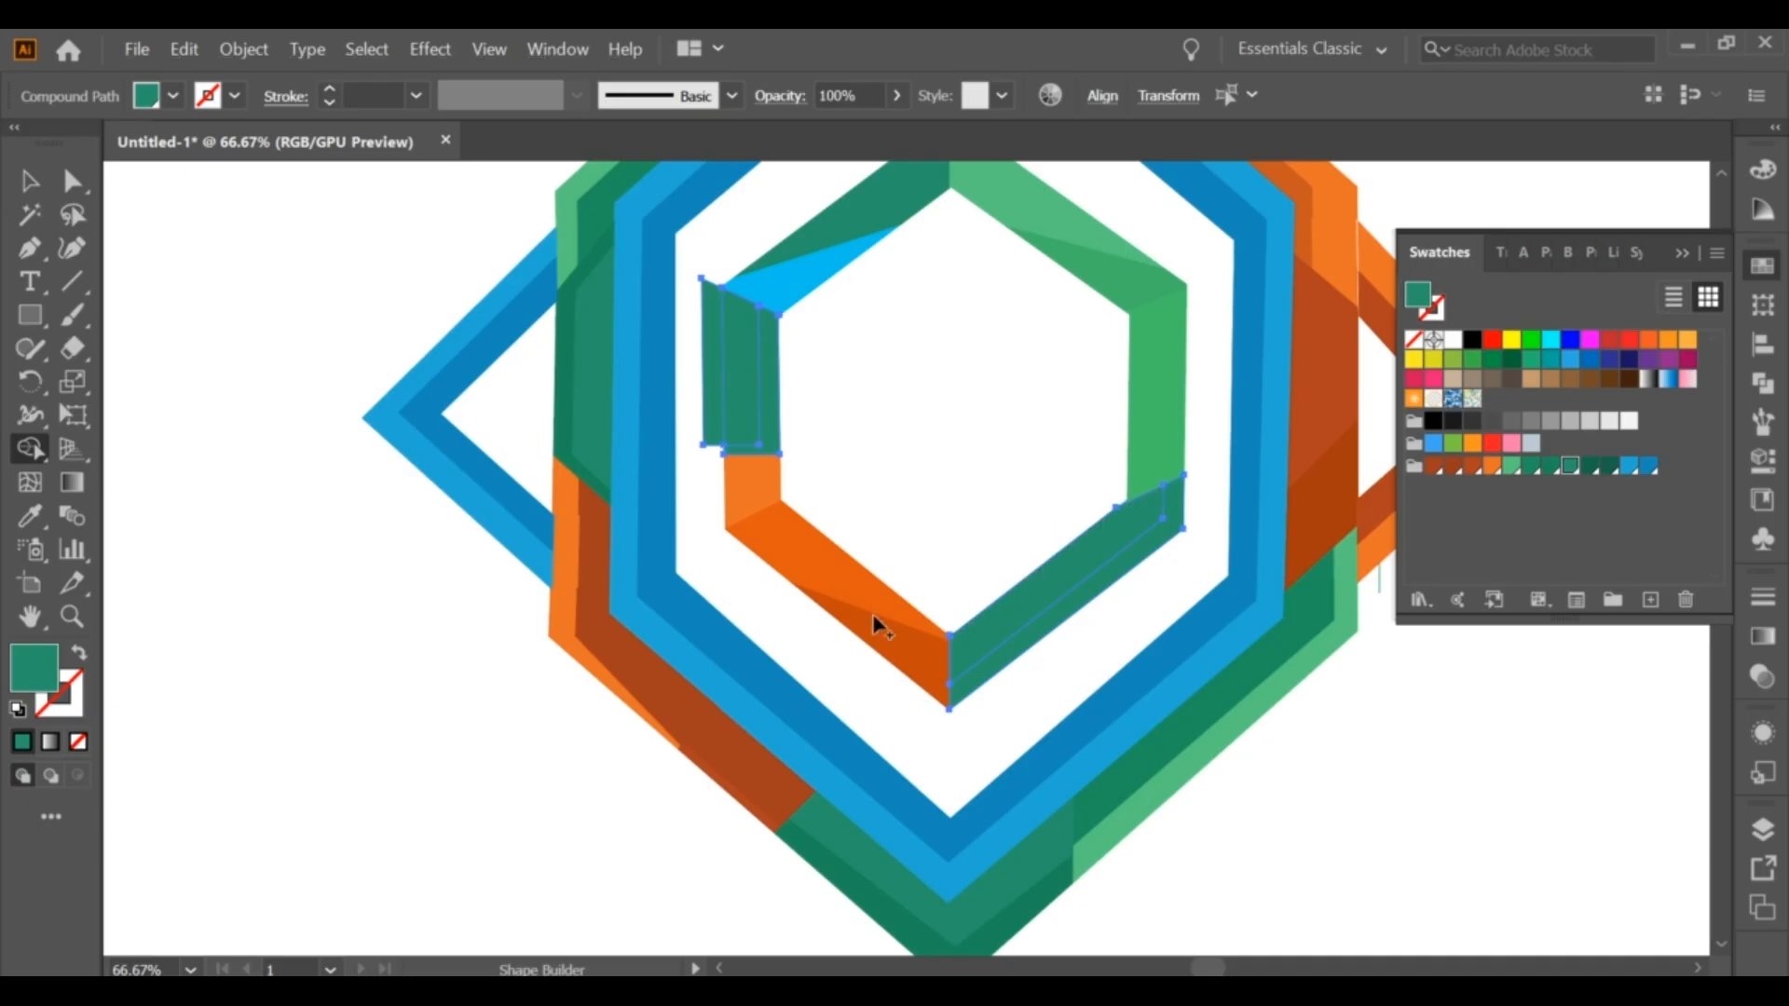
left_click(30, 186)
left_click(933, 588)
left_click(1054, 584)
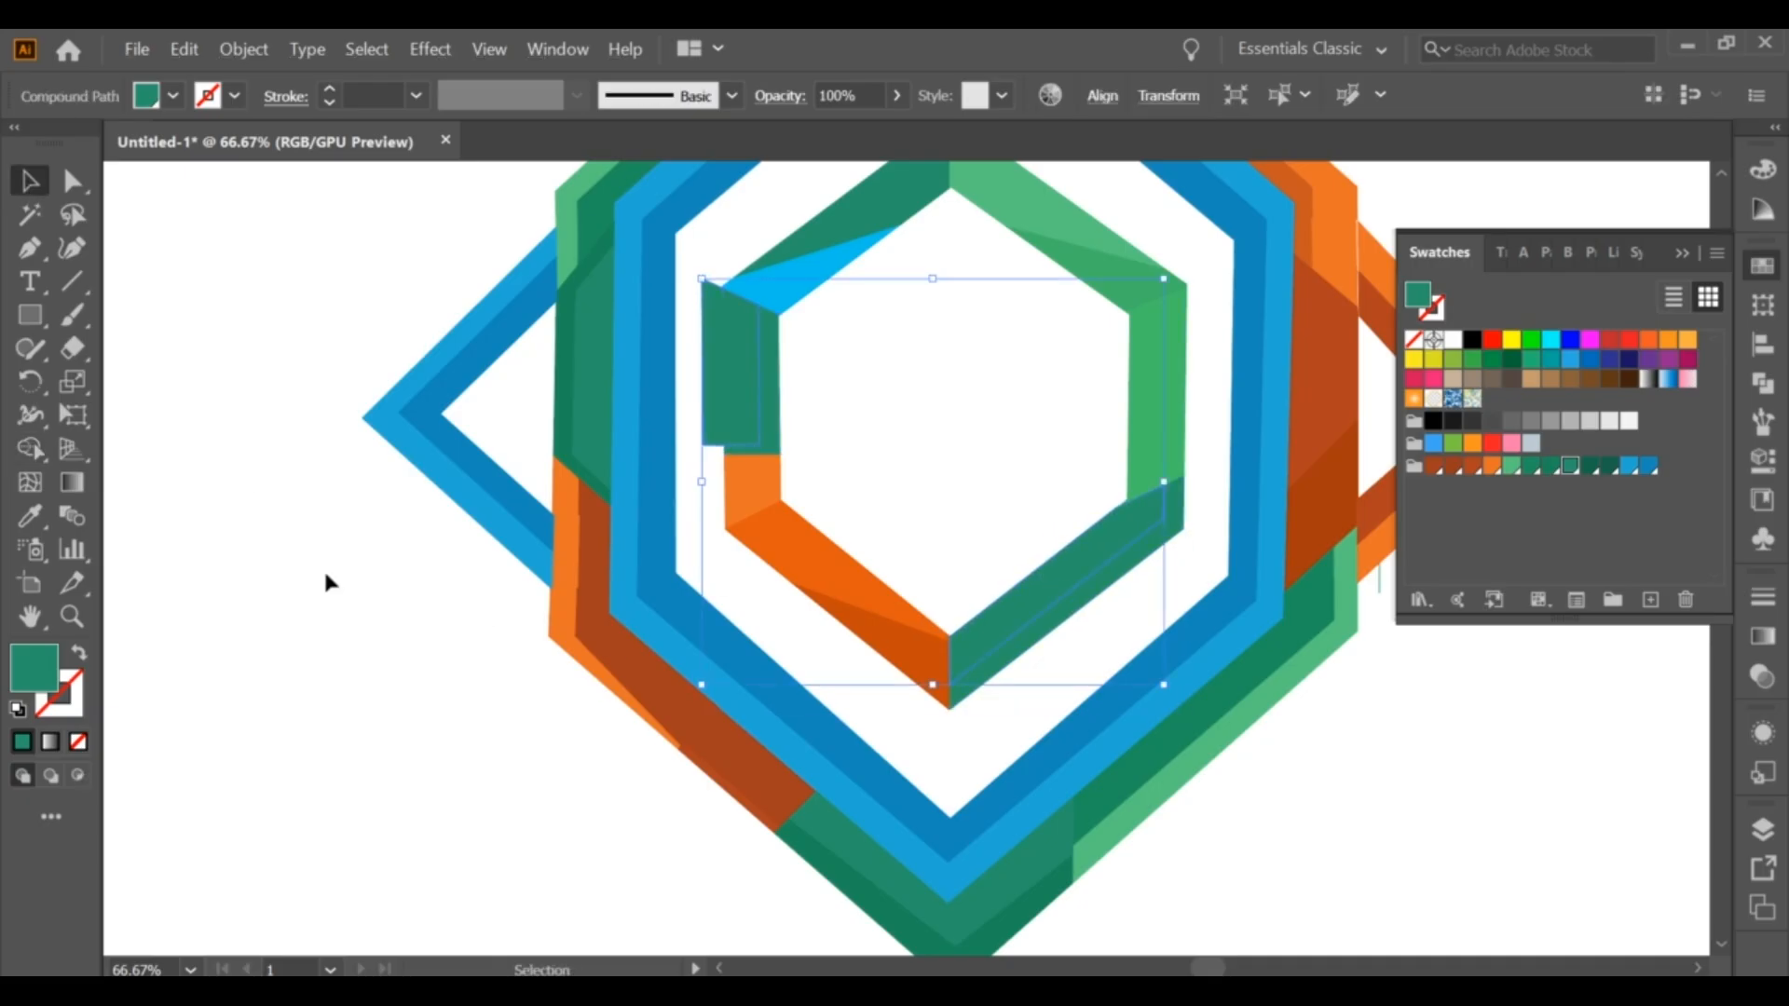
left_click(1510, 468)
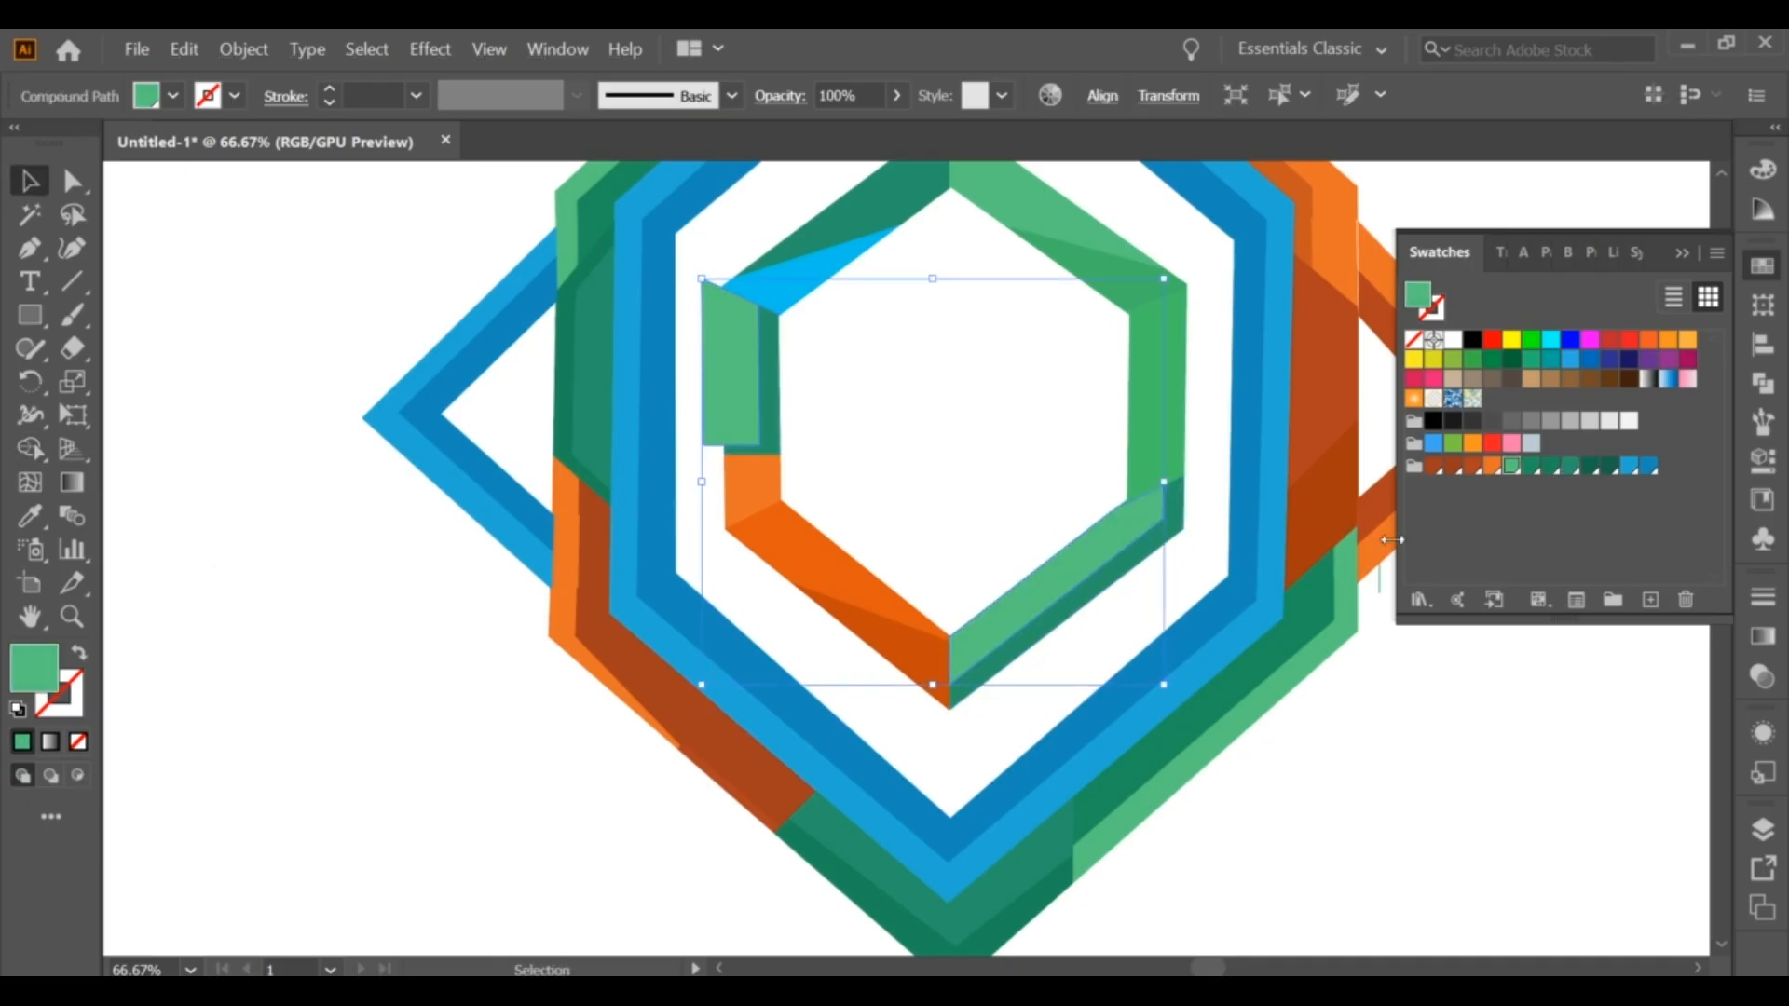
left_click(334, 616)
key("ctrl+z")
key("ctrl+z")
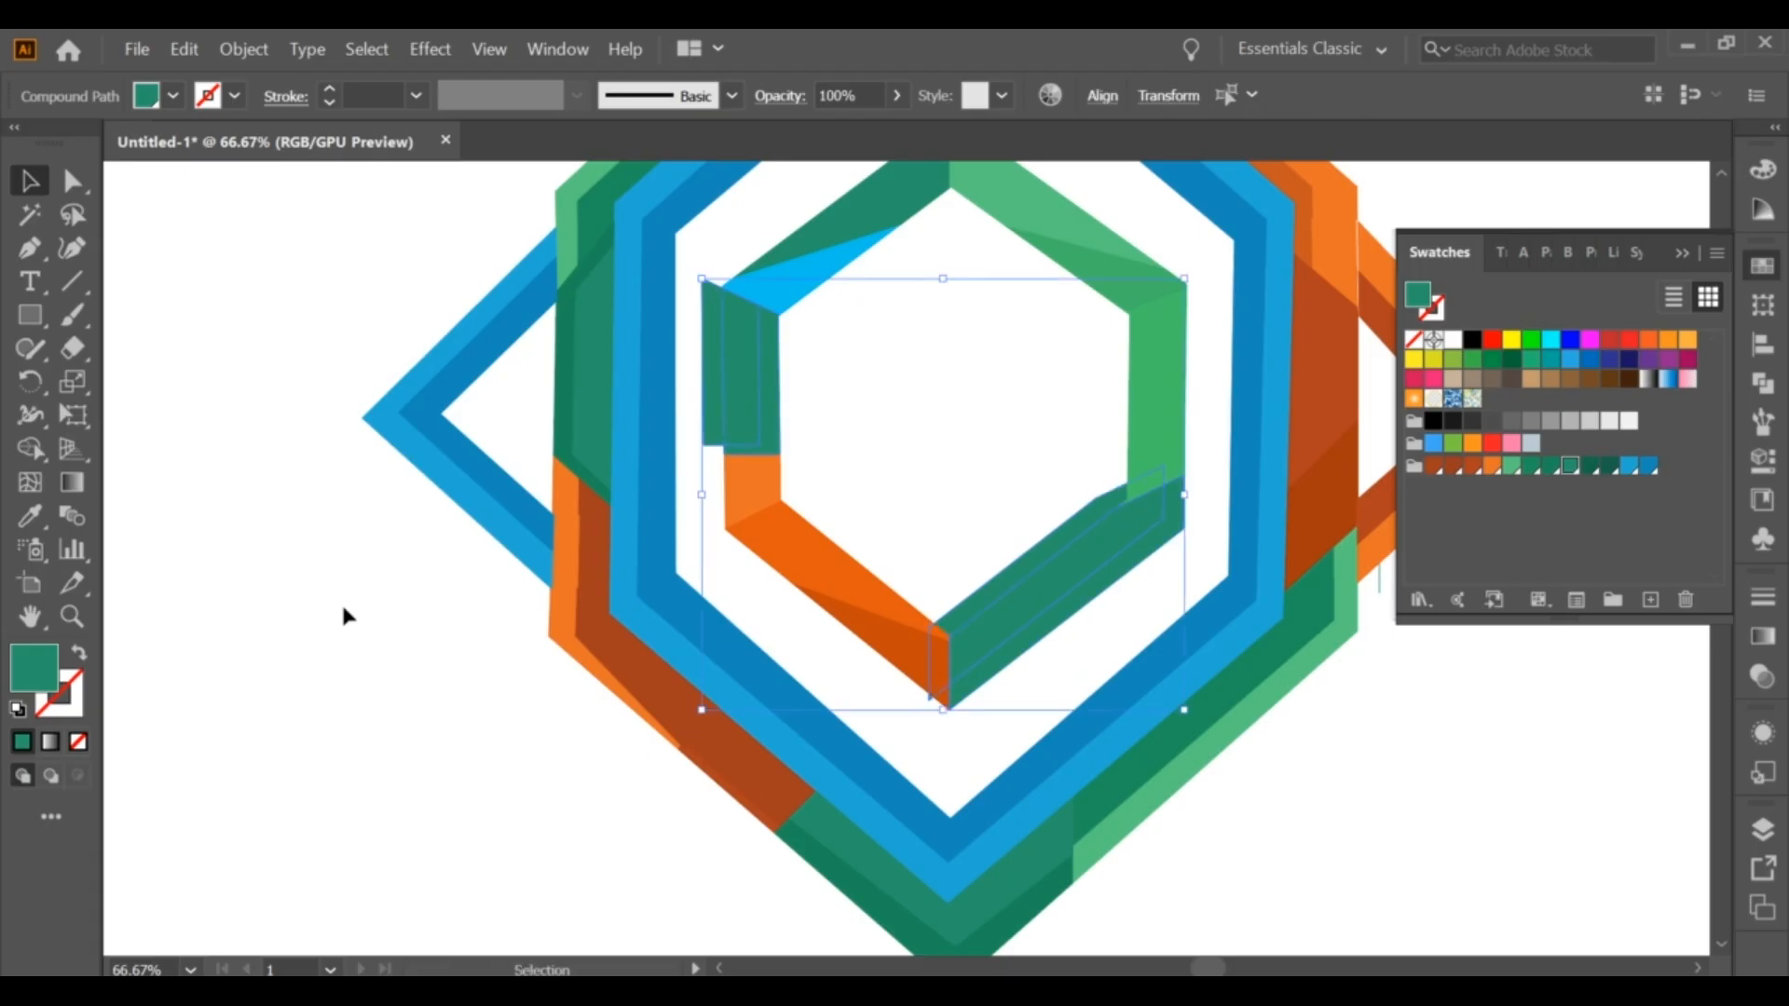
Step: Delete the left-side portion of the offset dark green copy, keeping its lower-right portion
left_click(342, 608)
left_click(715, 351)
right_click(714, 347)
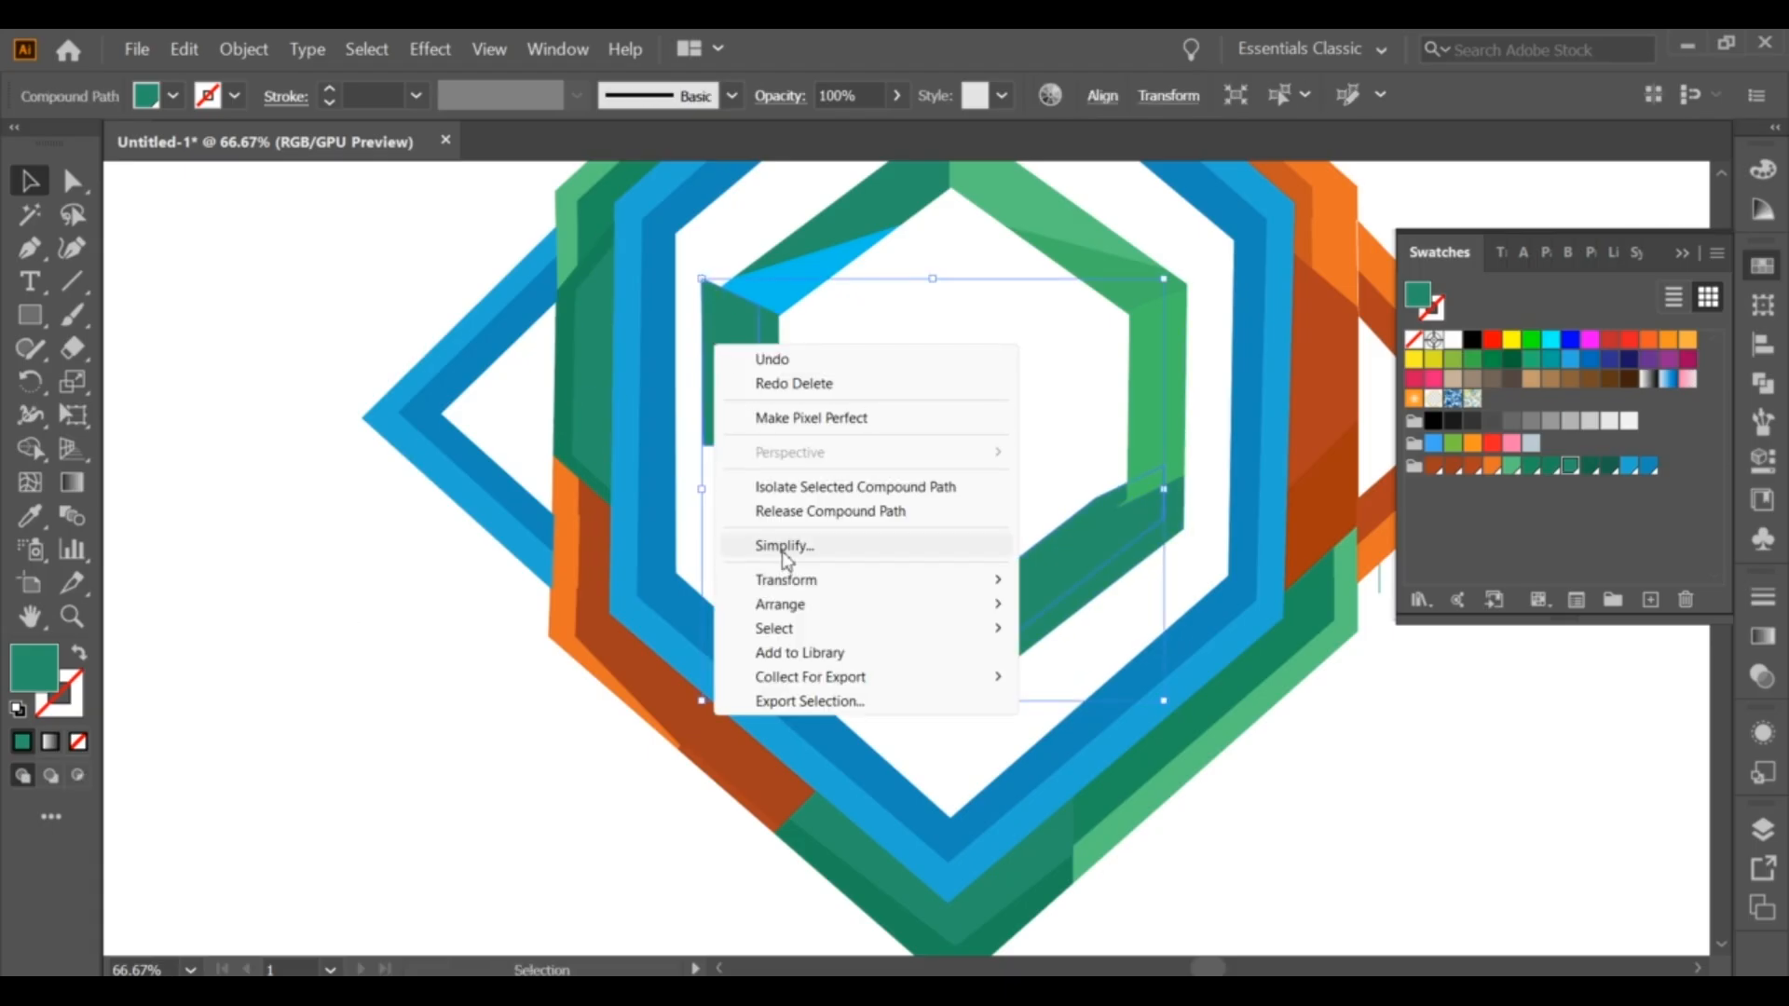
left_click(804, 382)
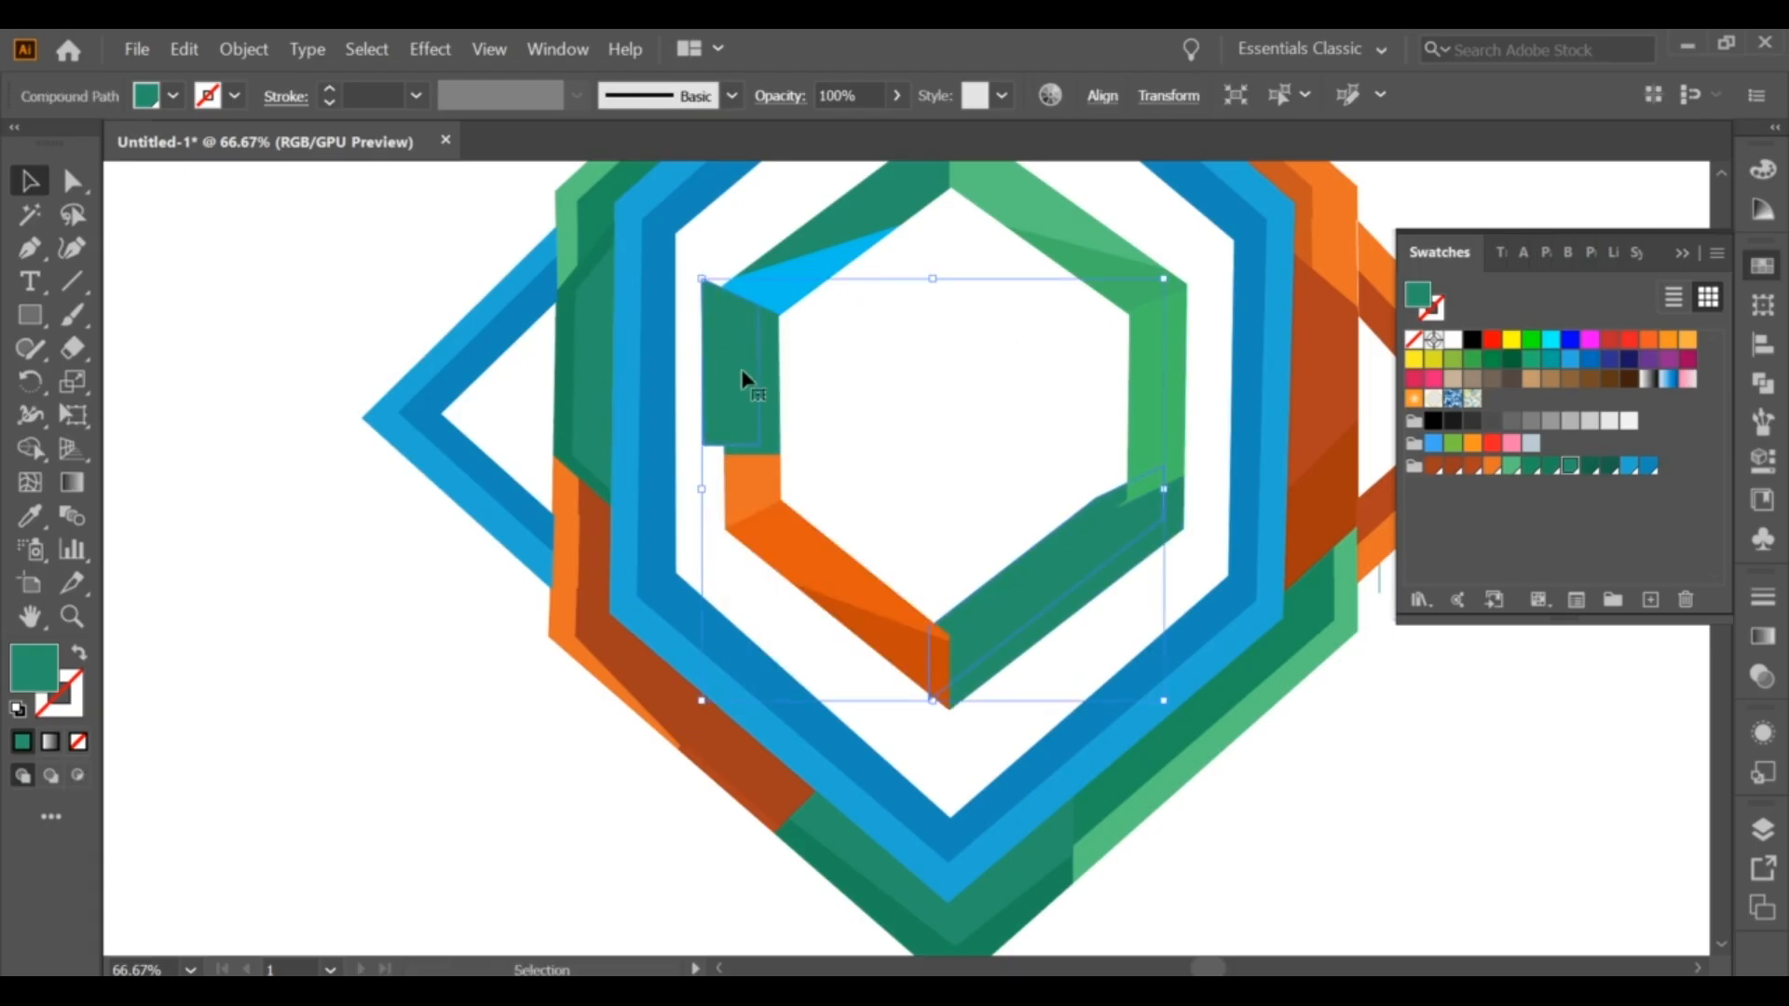
double_click(743, 373)
left_click(743, 373)
key("Delete")
double_click(933, 406)
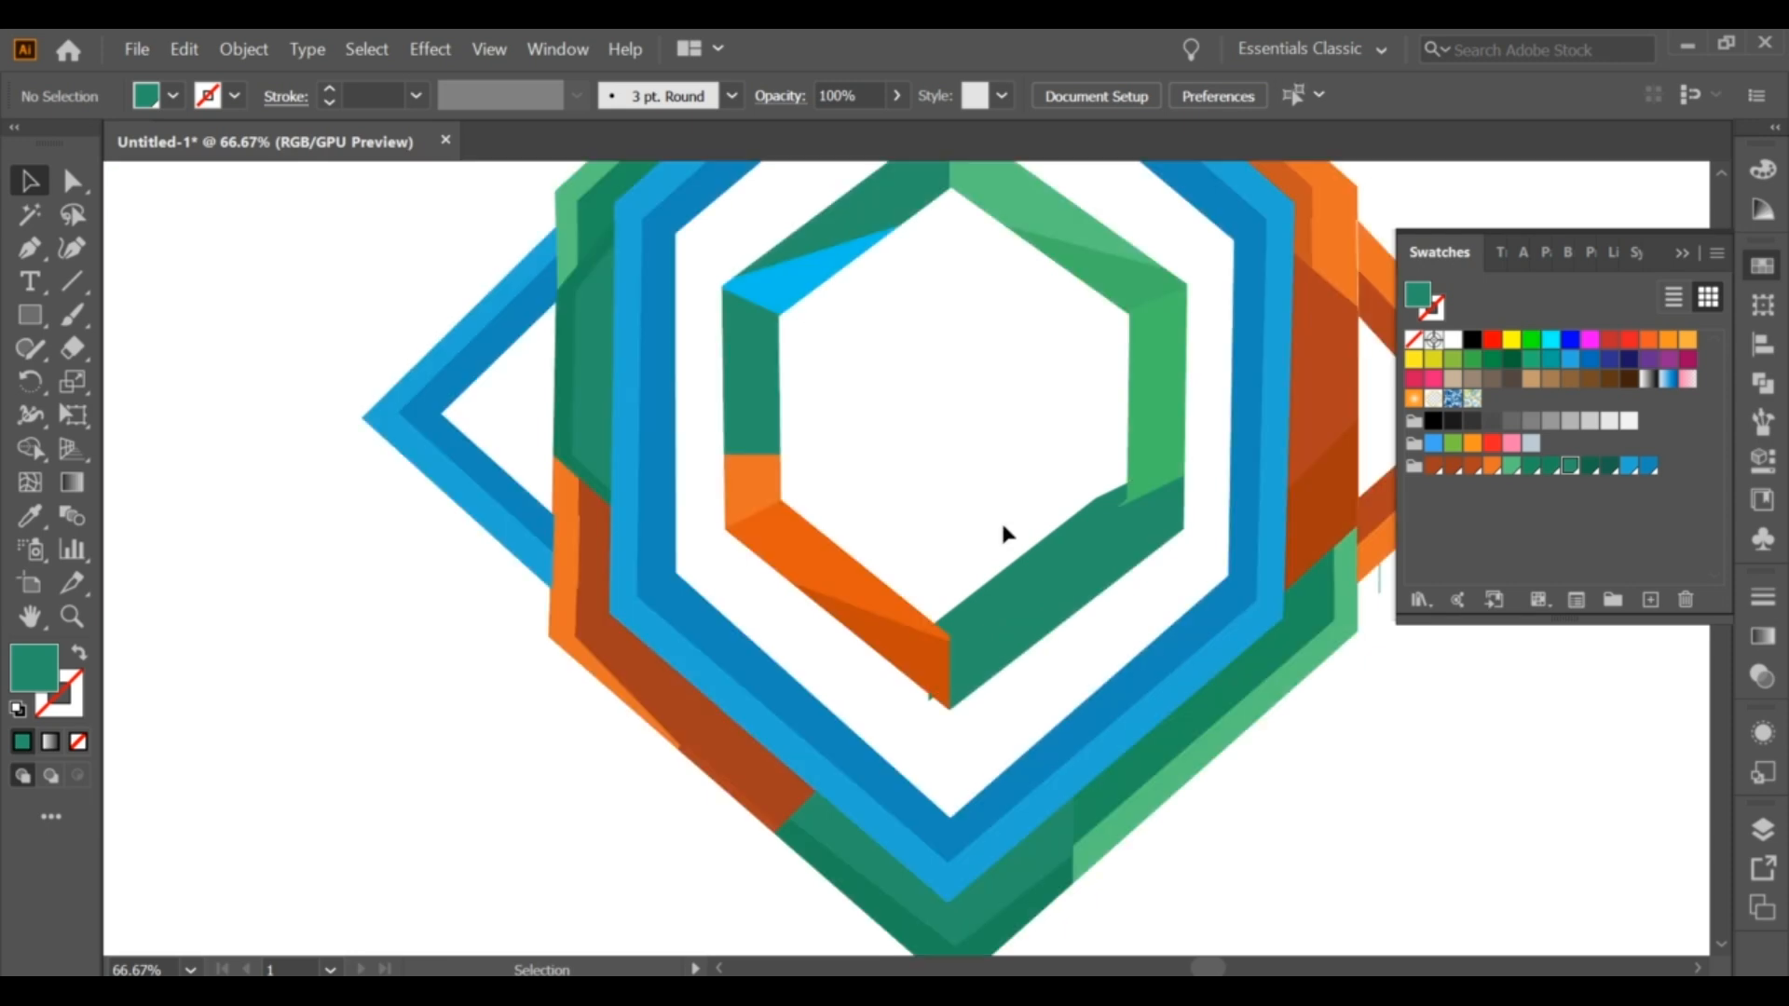
Step: Trim the parts of the offset dark green copy that overhang the inner hexagon's lower-right side with Shape Builder
left_click(1028, 561)
left_click(1078, 625)
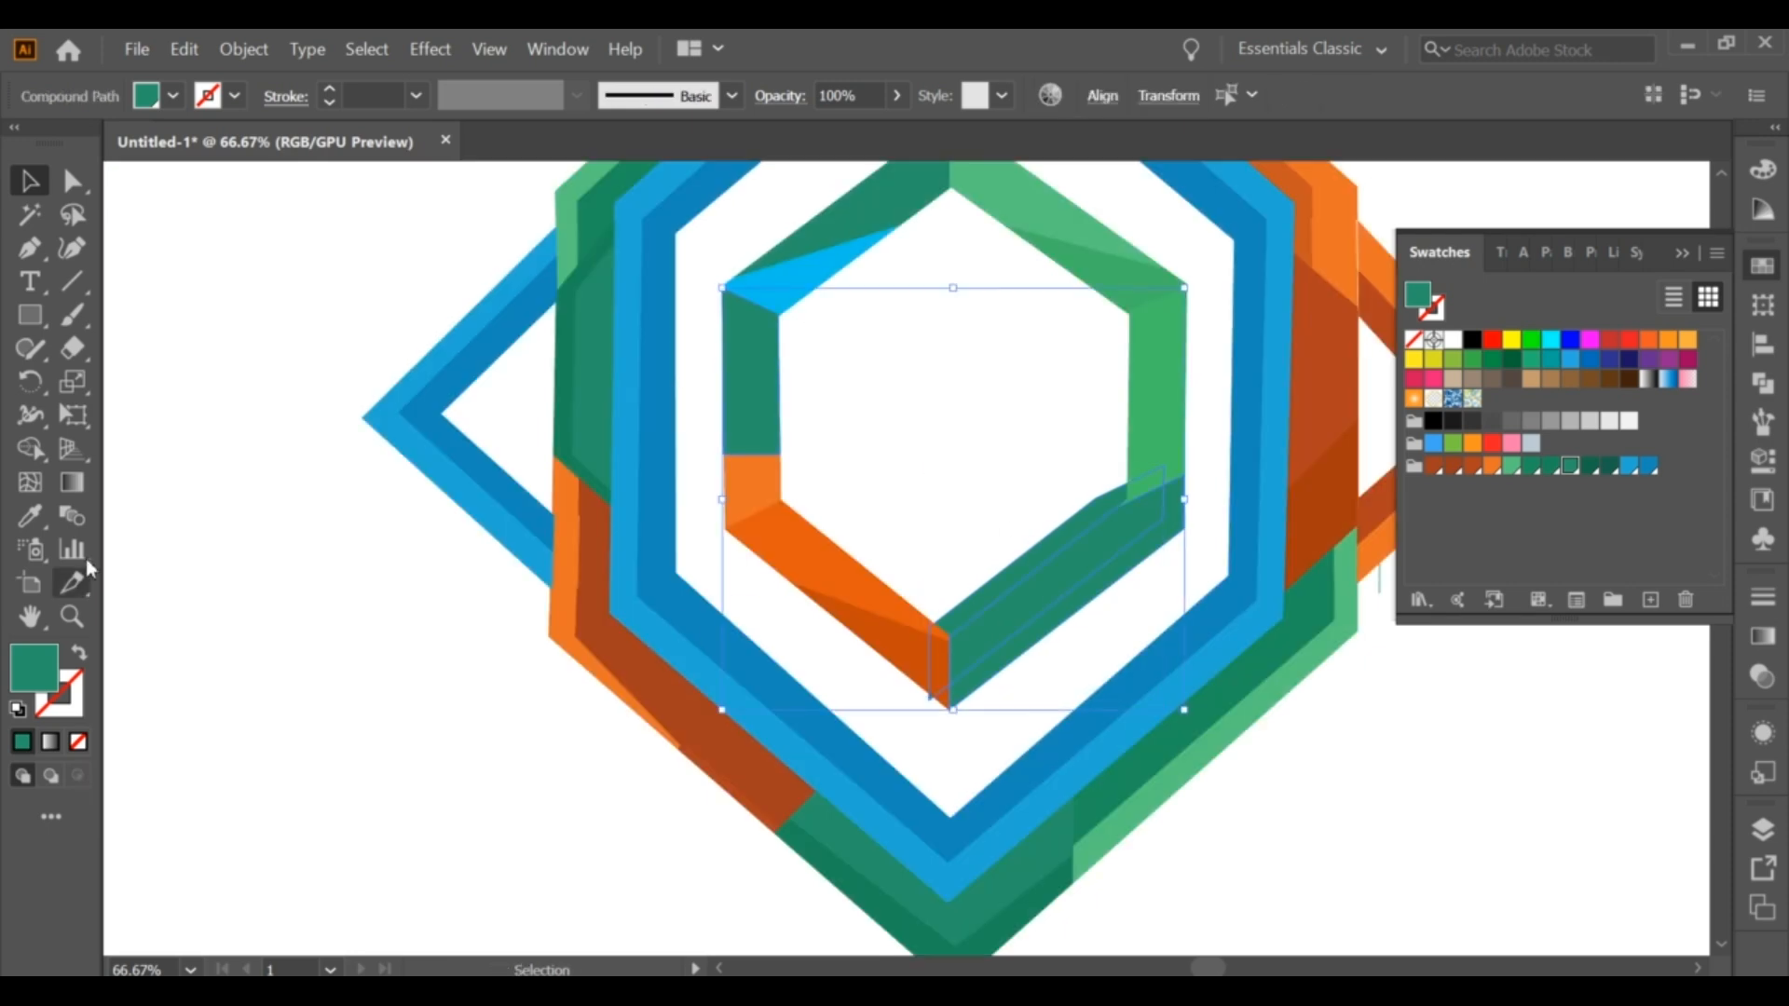
left_click(31, 451)
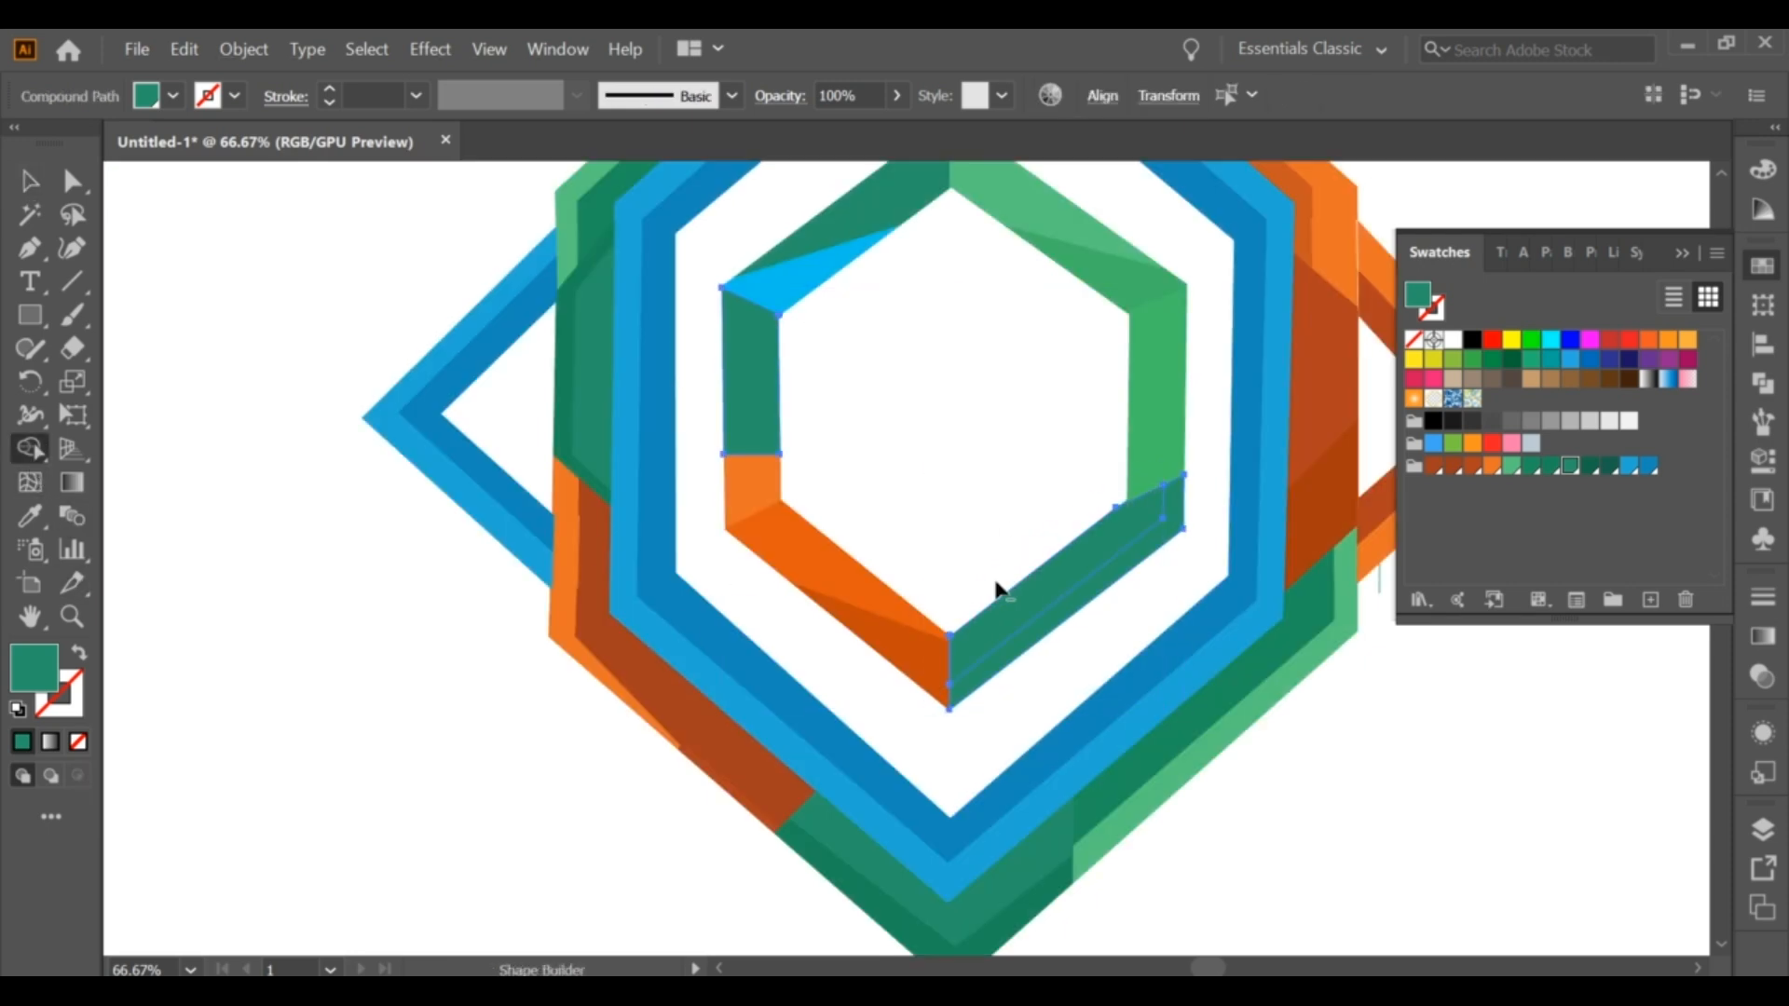
left_click(29, 181)
left_click(919, 428)
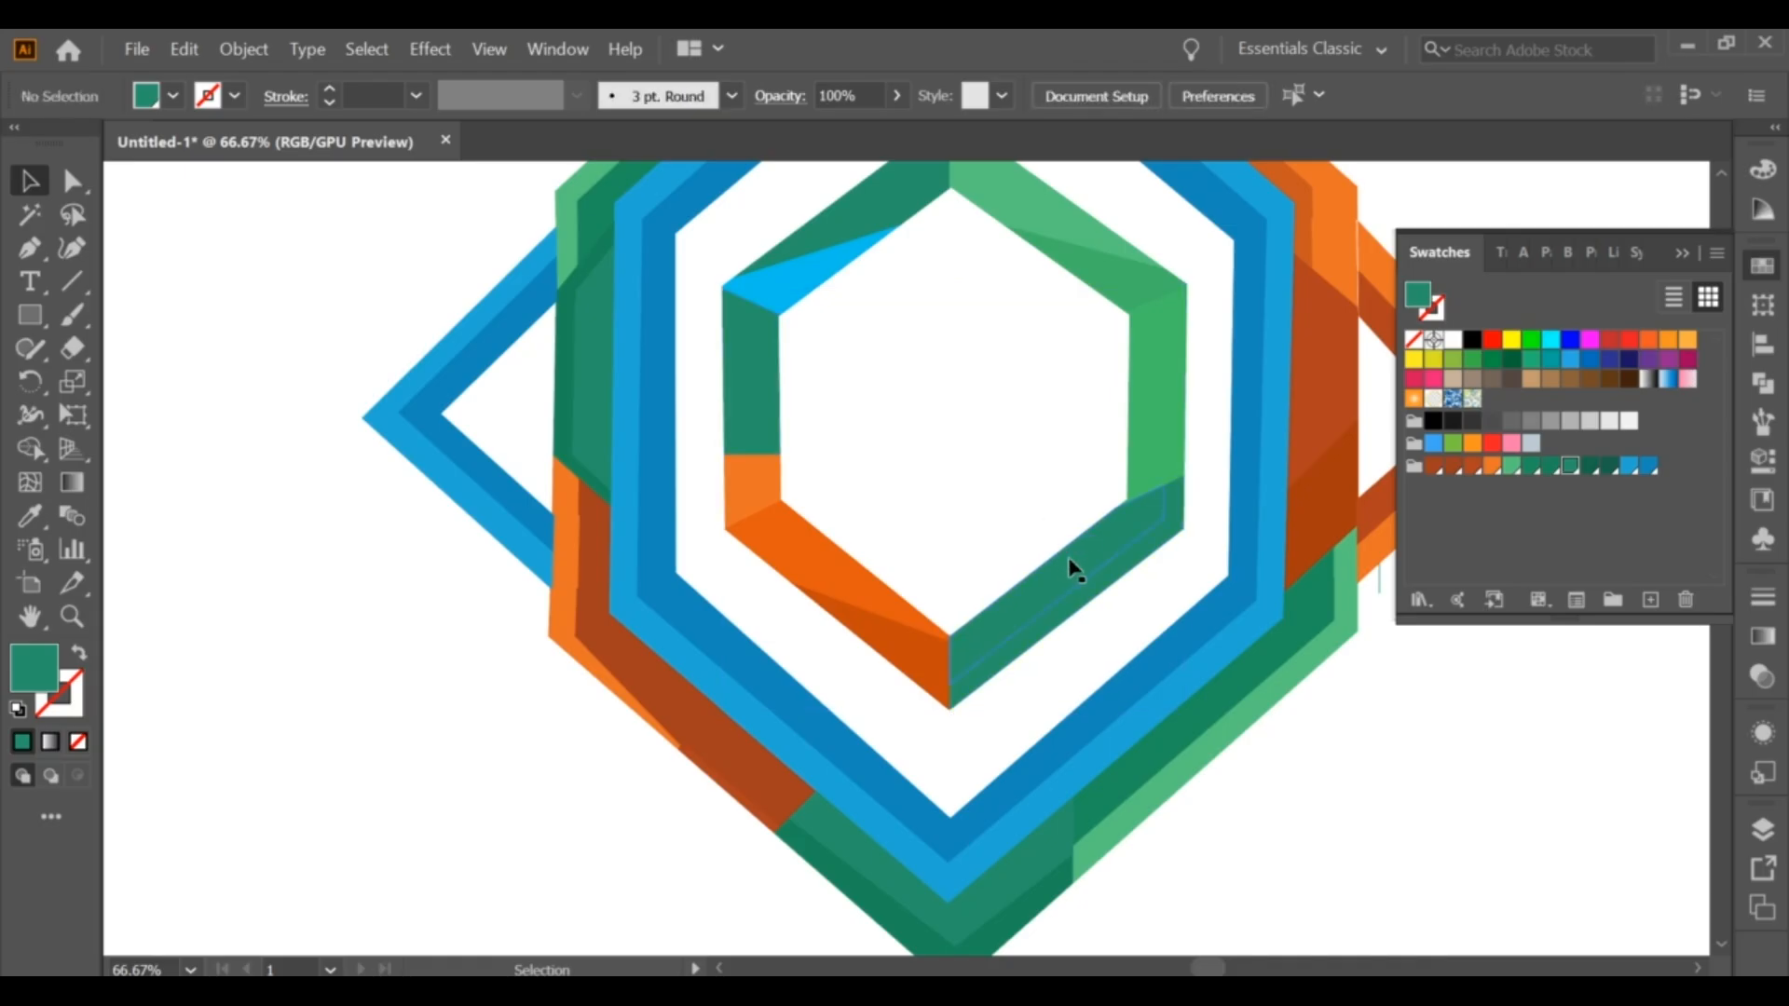
Step: Fill the inner strip of the inner hexagon's lower-right side with a slightly darker green from the Color Picker
left_click(1071, 571)
double_click(53, 685)
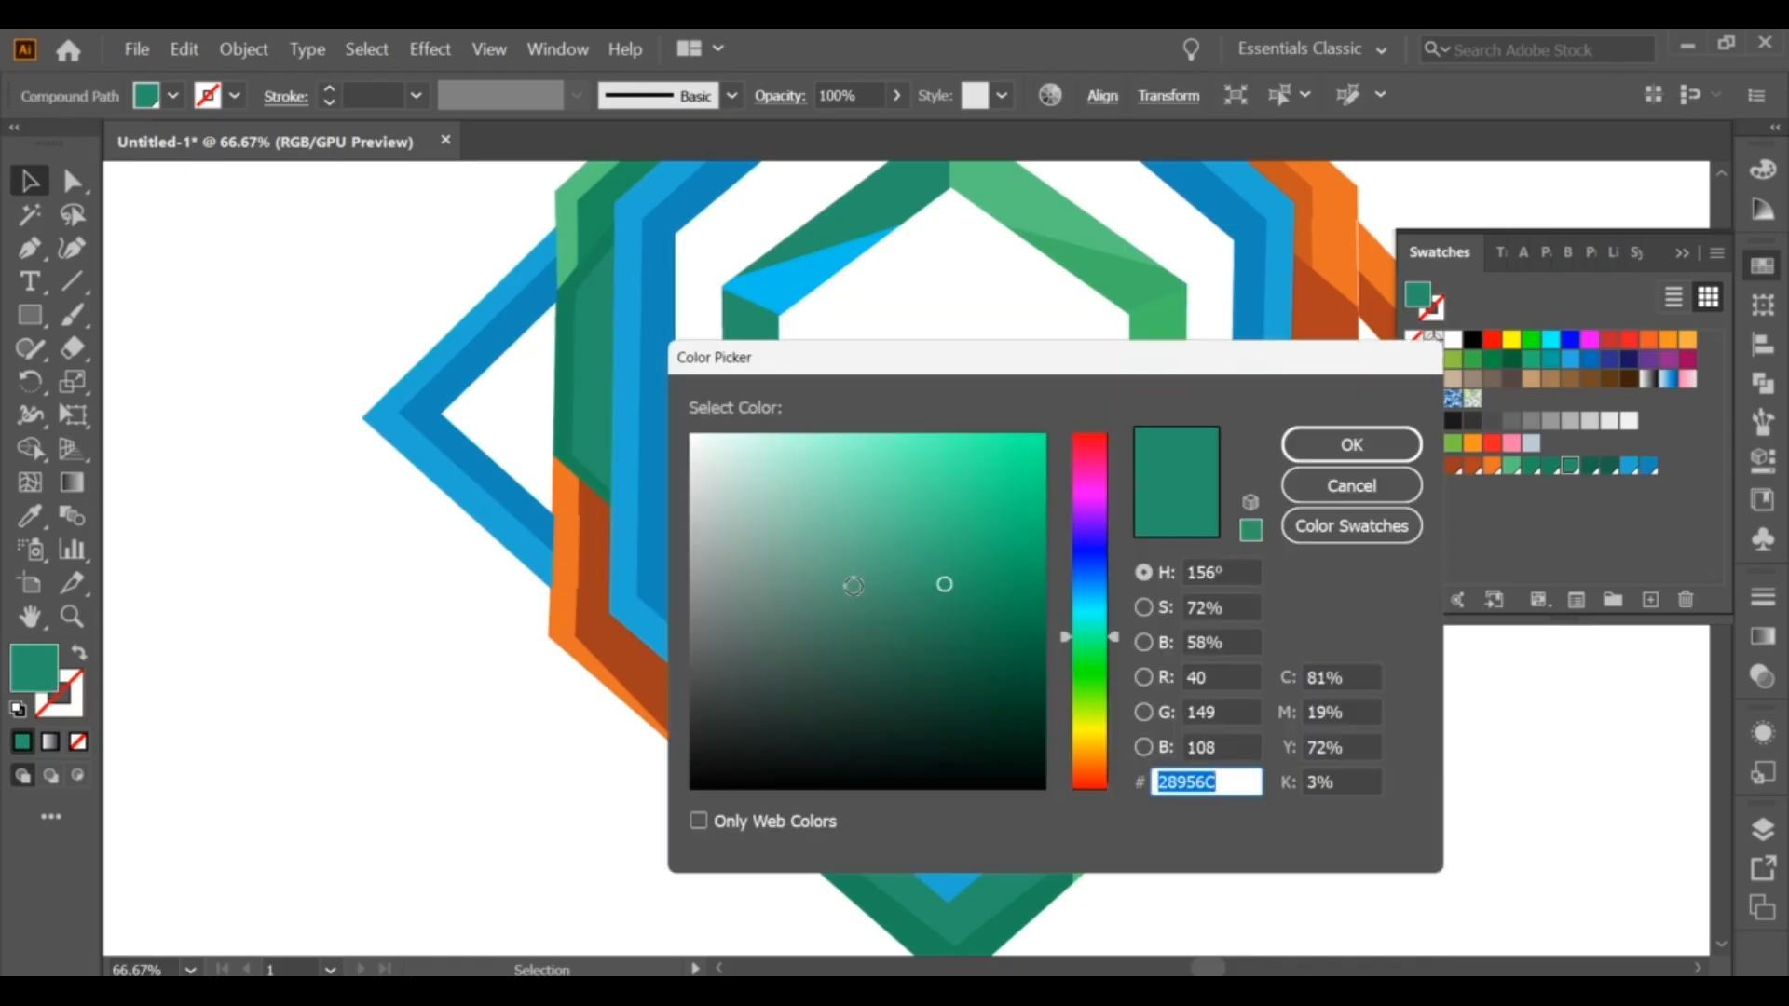
left_click(947, 582)
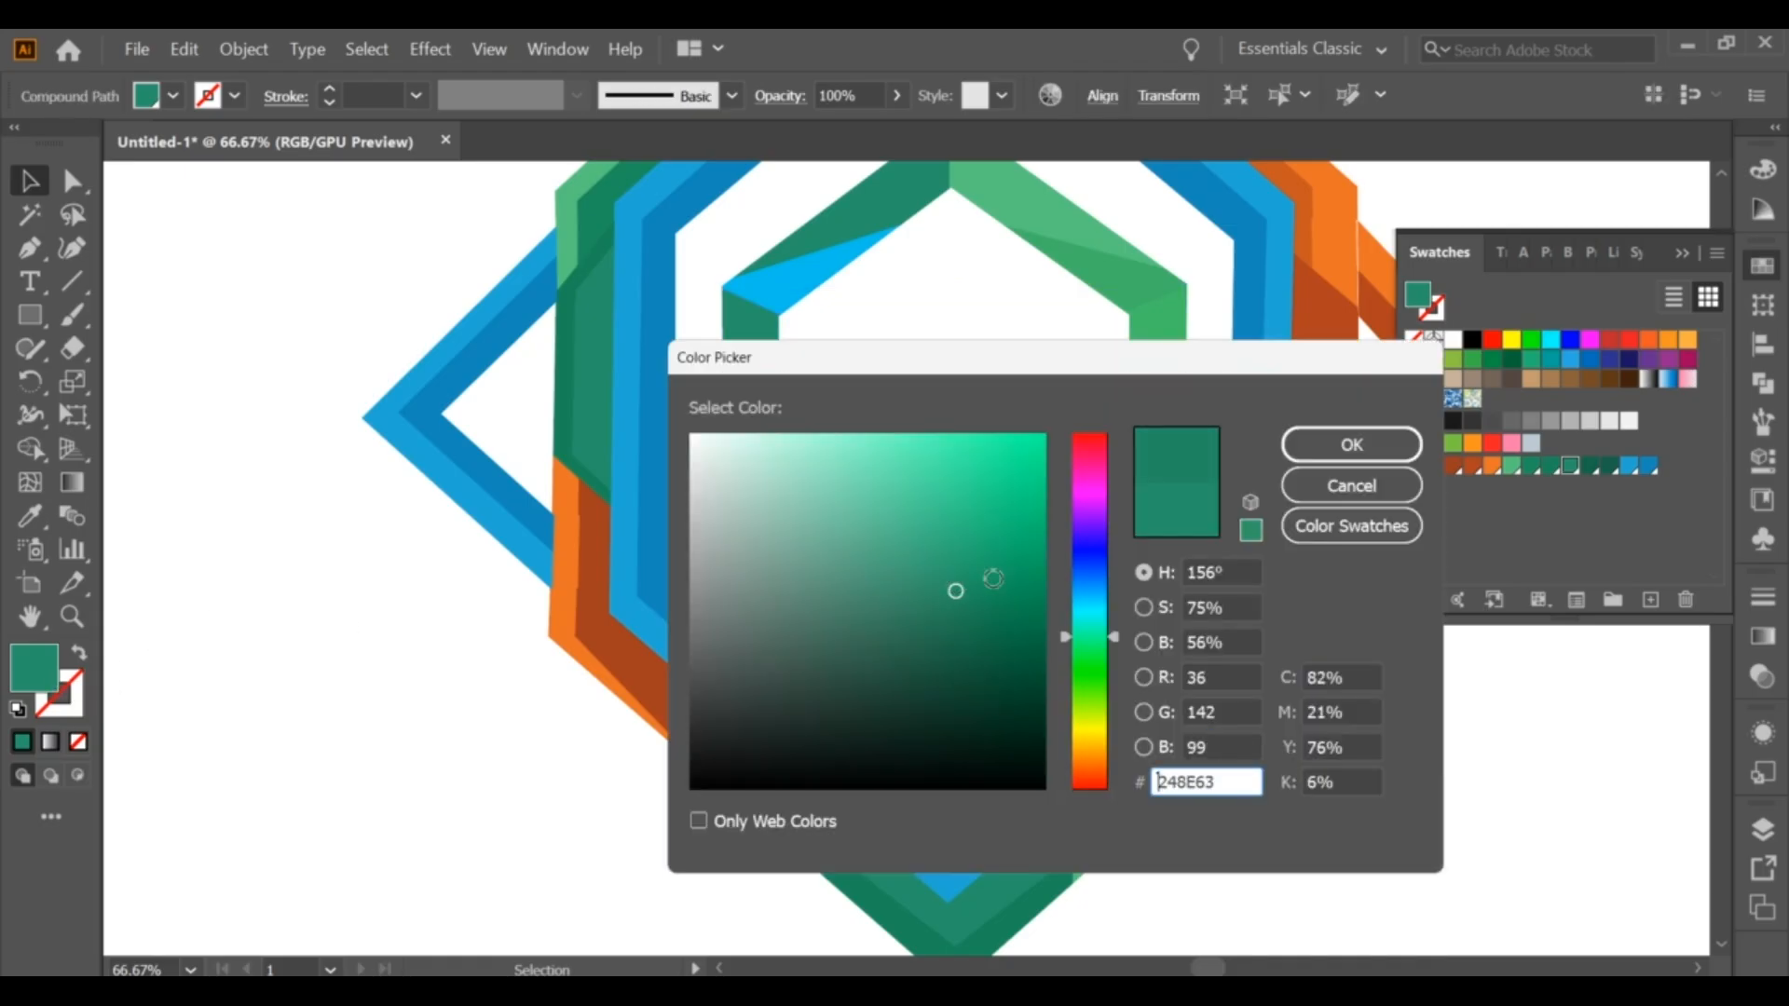
left_click(1308, 445)
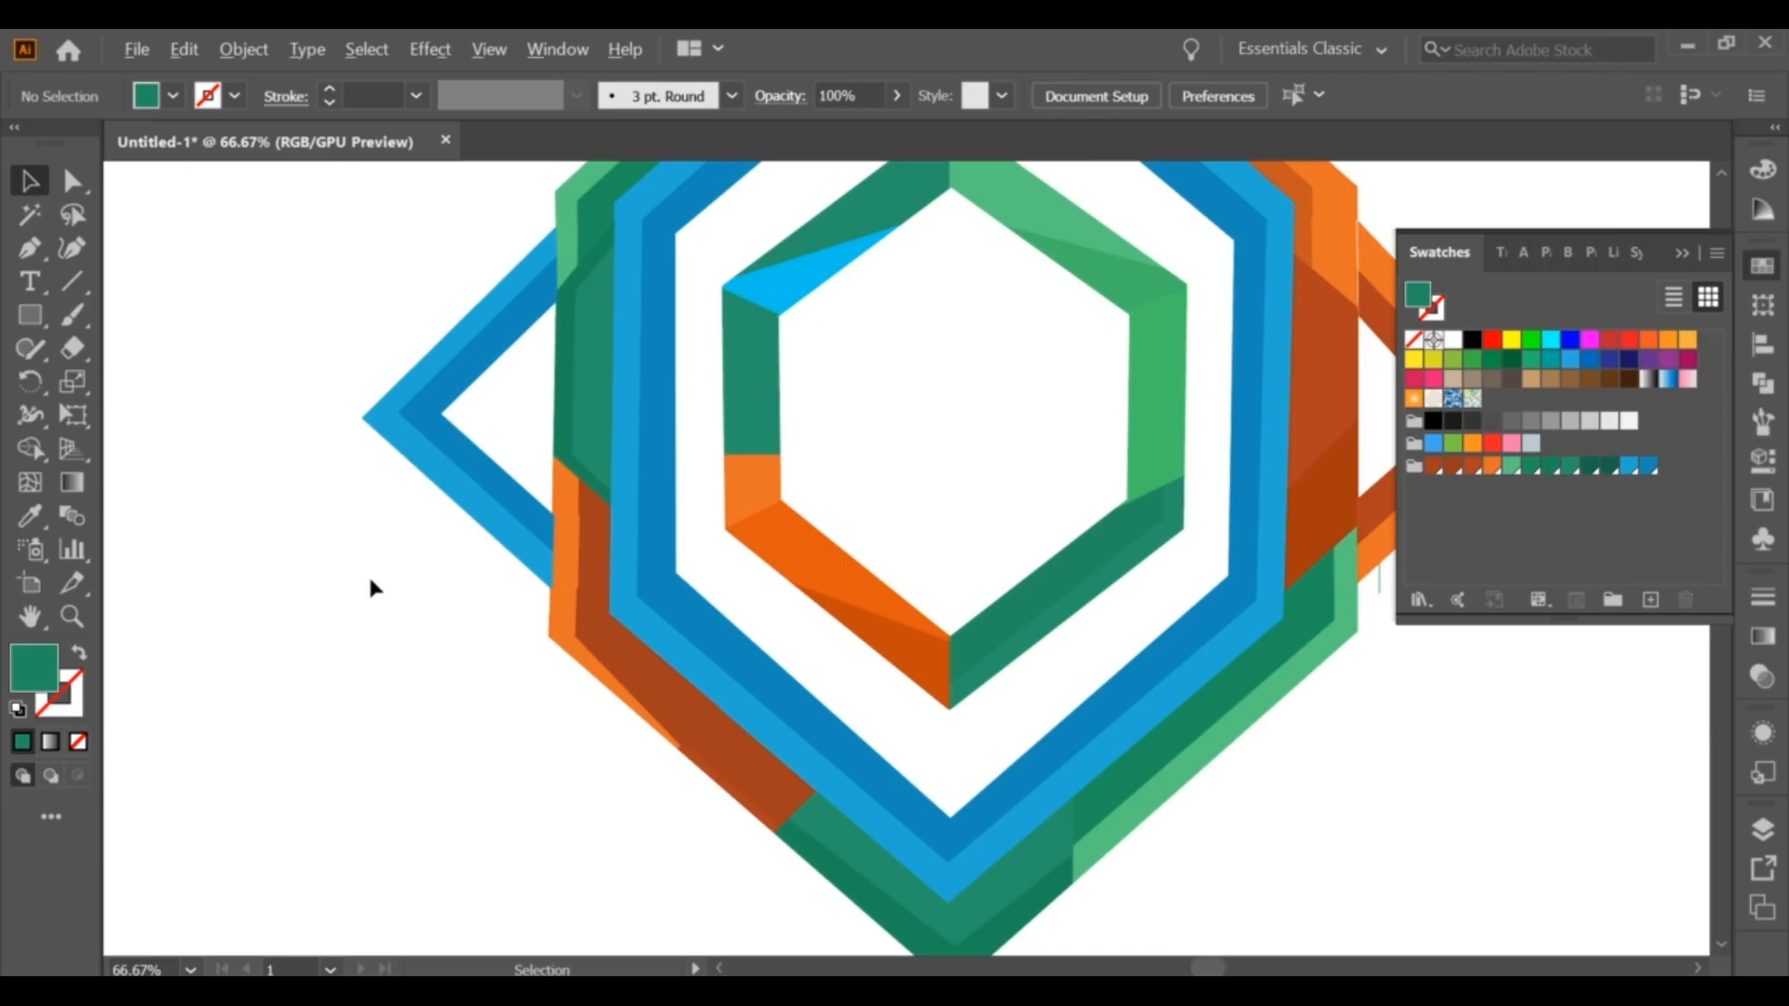
scroll(367, 573, "down", 3)
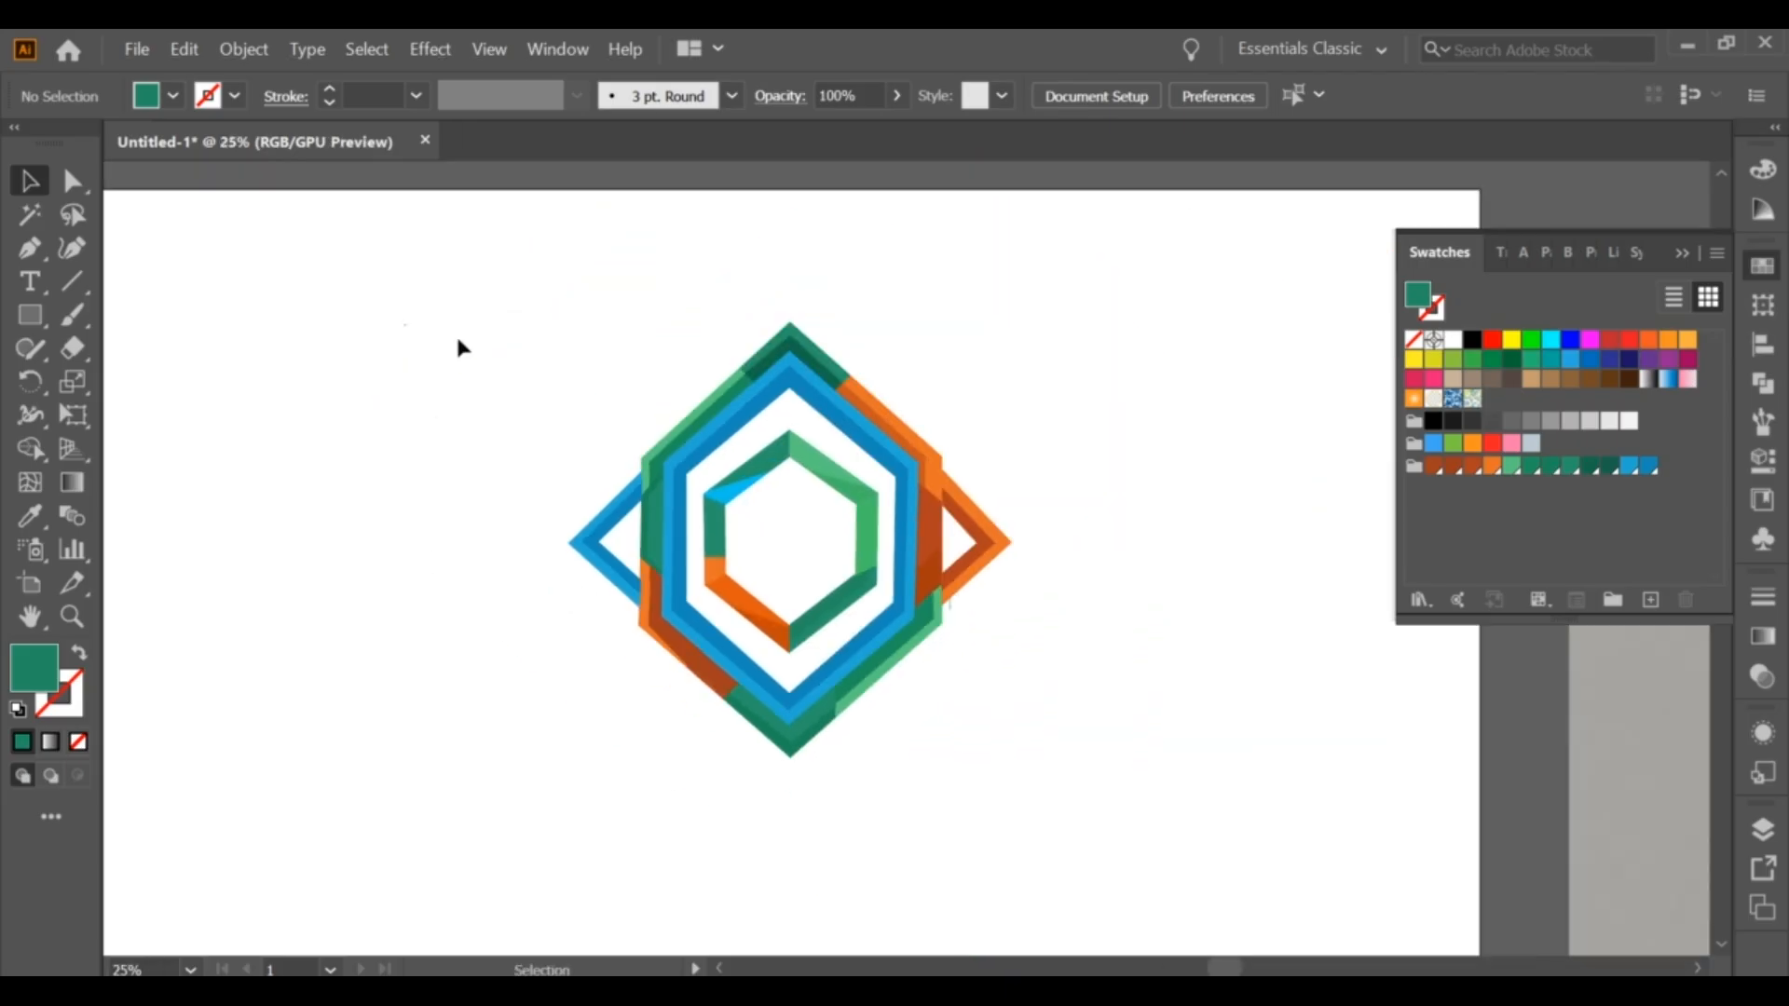
left_click_drag(456, 335, 1053, 791)
scroll(1040, 761, "down", 1)
left_click_drag(537, 473, 878, 771)
left_click(563, 871)
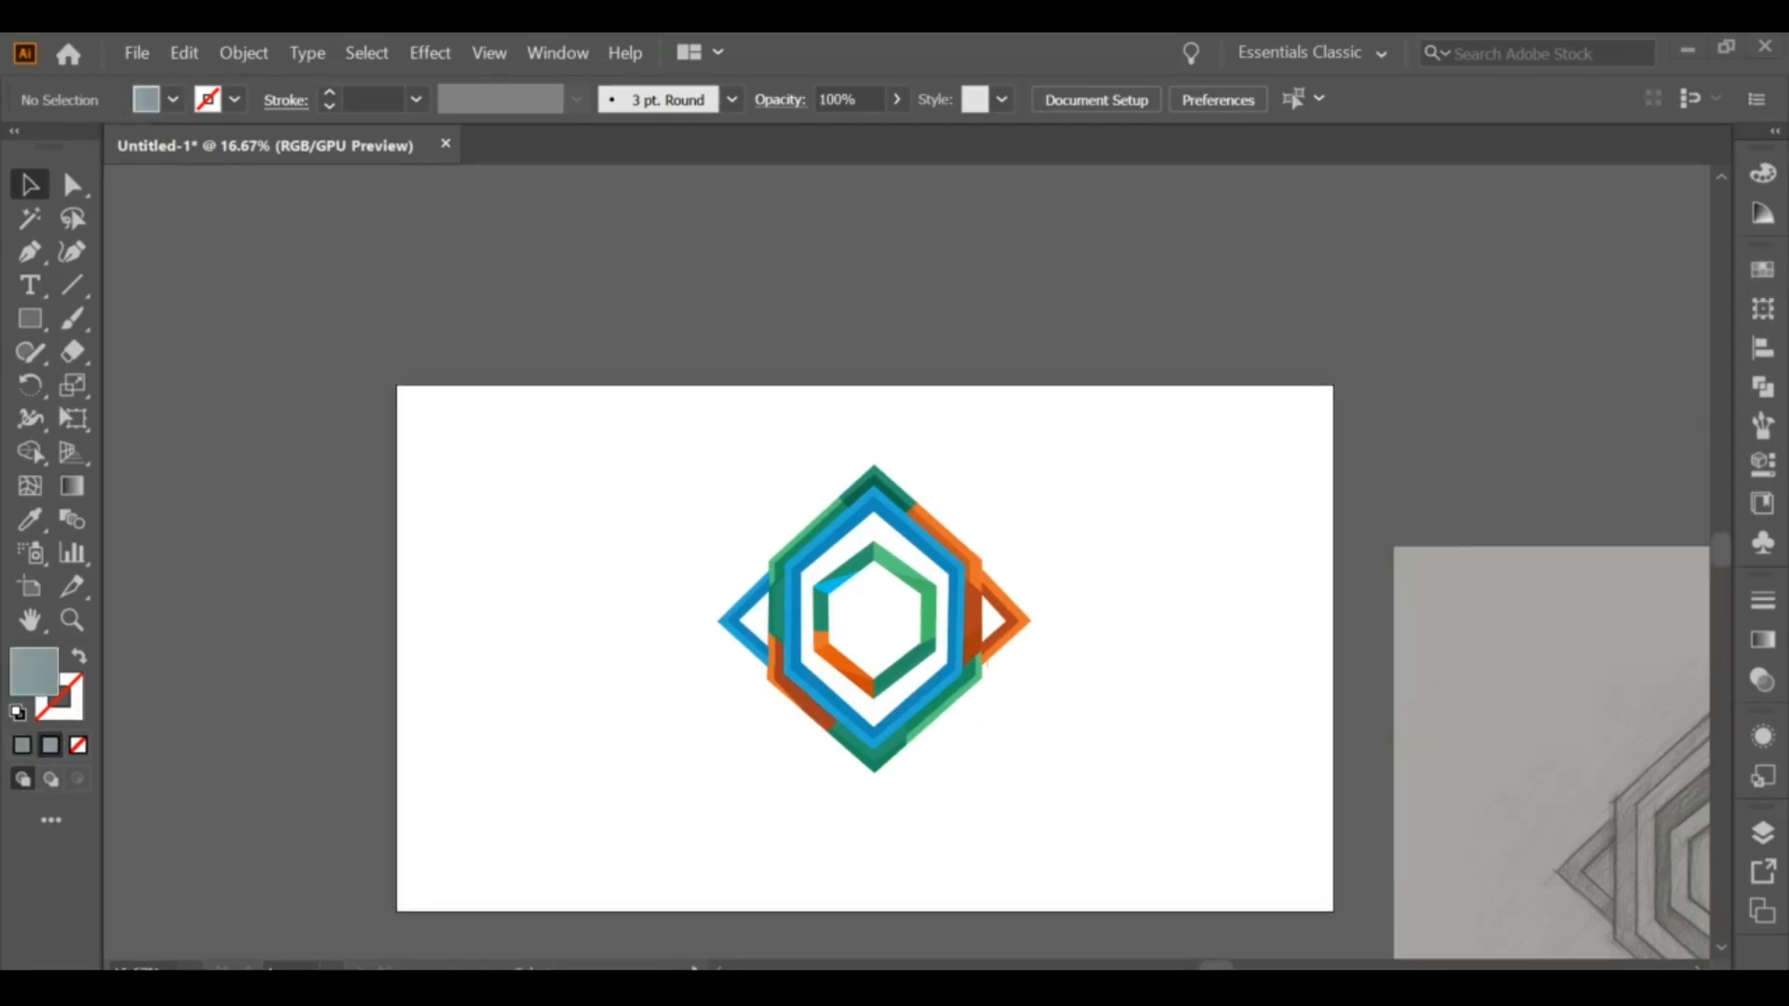
Step: Draw a circle centred on the logo and enclosing it completely, with no fill and a black 1 pt stroke
scroll(1260, 716, "up", 1)
left_click_drag(695, 668, 801, 570)
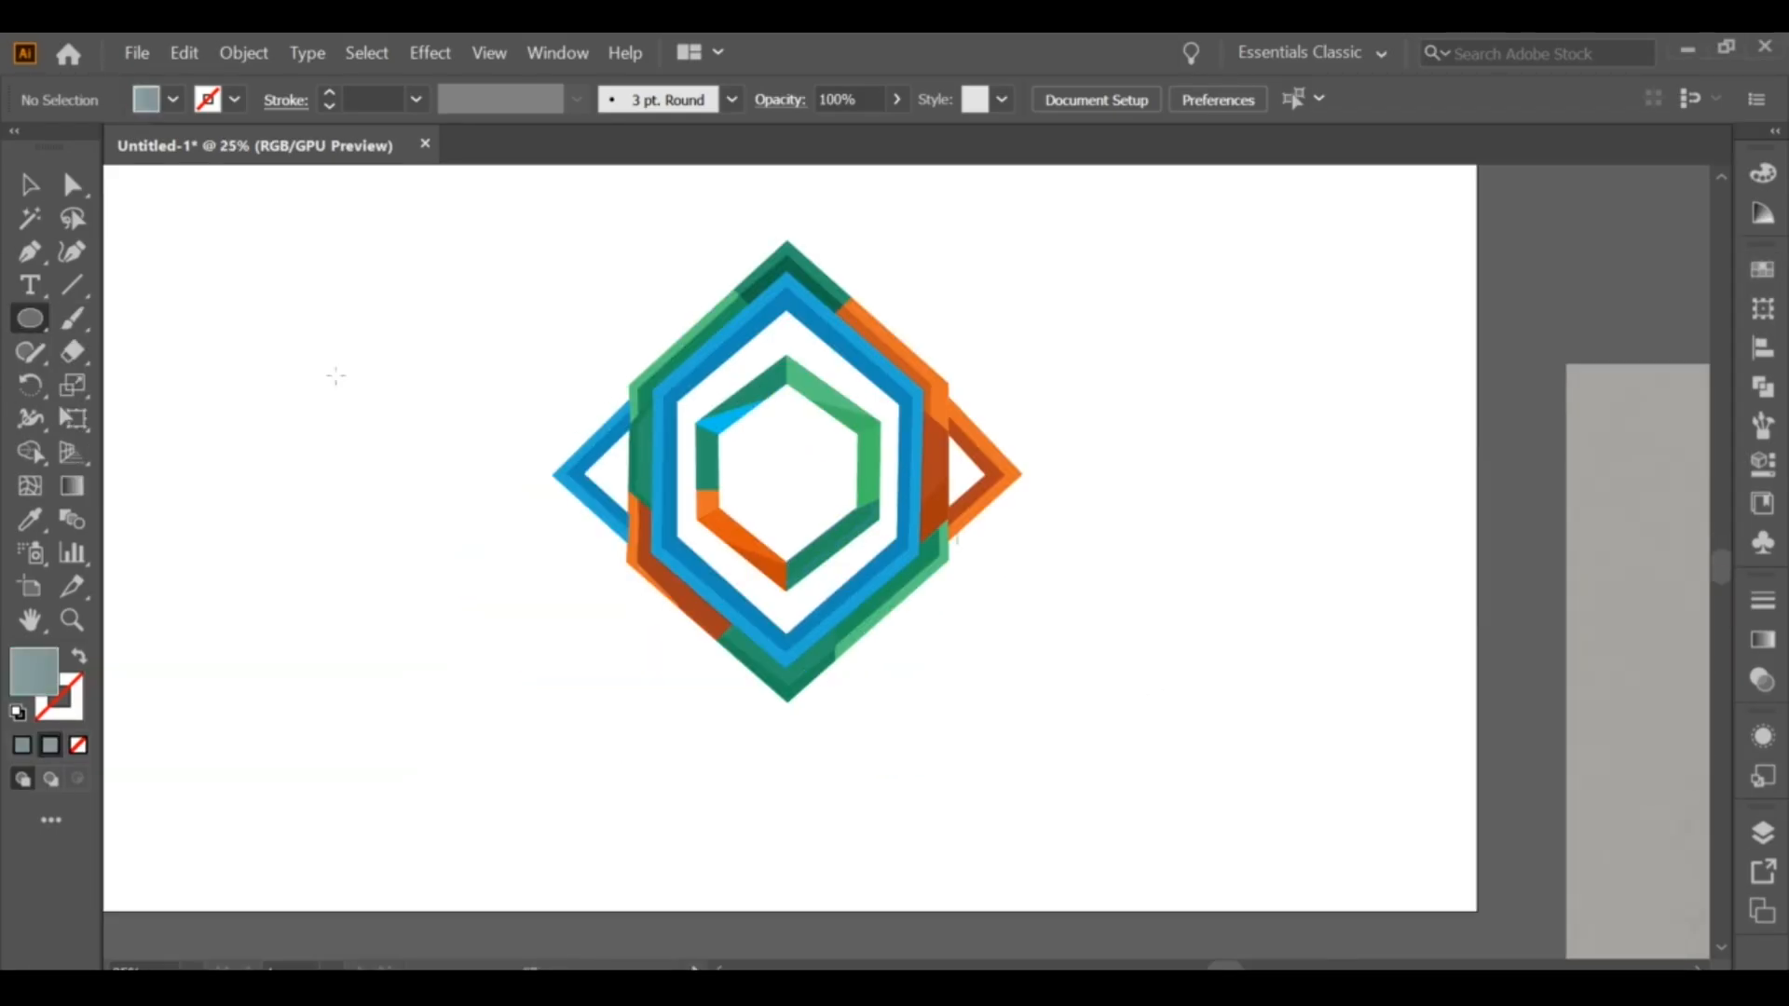
mouse_move(785, 475)
left_mouse_down()
mouse_move(810, 471)
mouse_move(1087, 775)
left_mouse_up()
key("v")
left_click(80, 657)
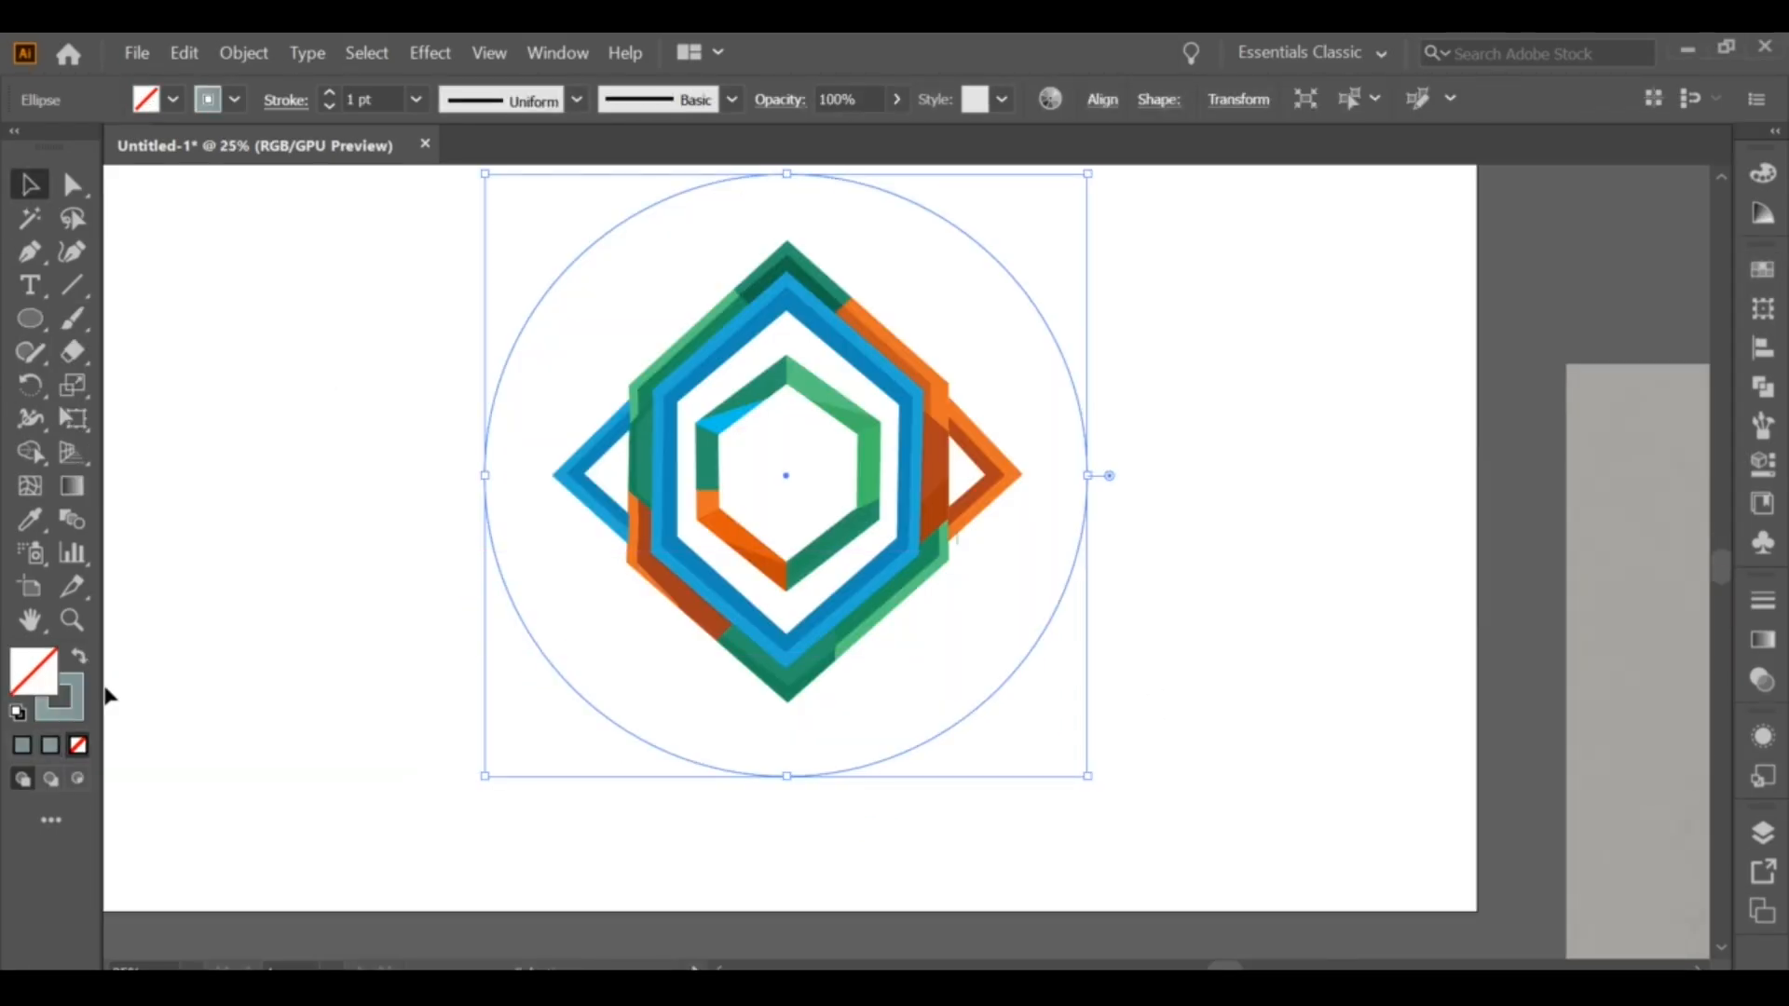
left_click(18, 713)
left_click(79, 746)
left_click(80, 657)
left_click(80, 657)
left_click(282, 287)
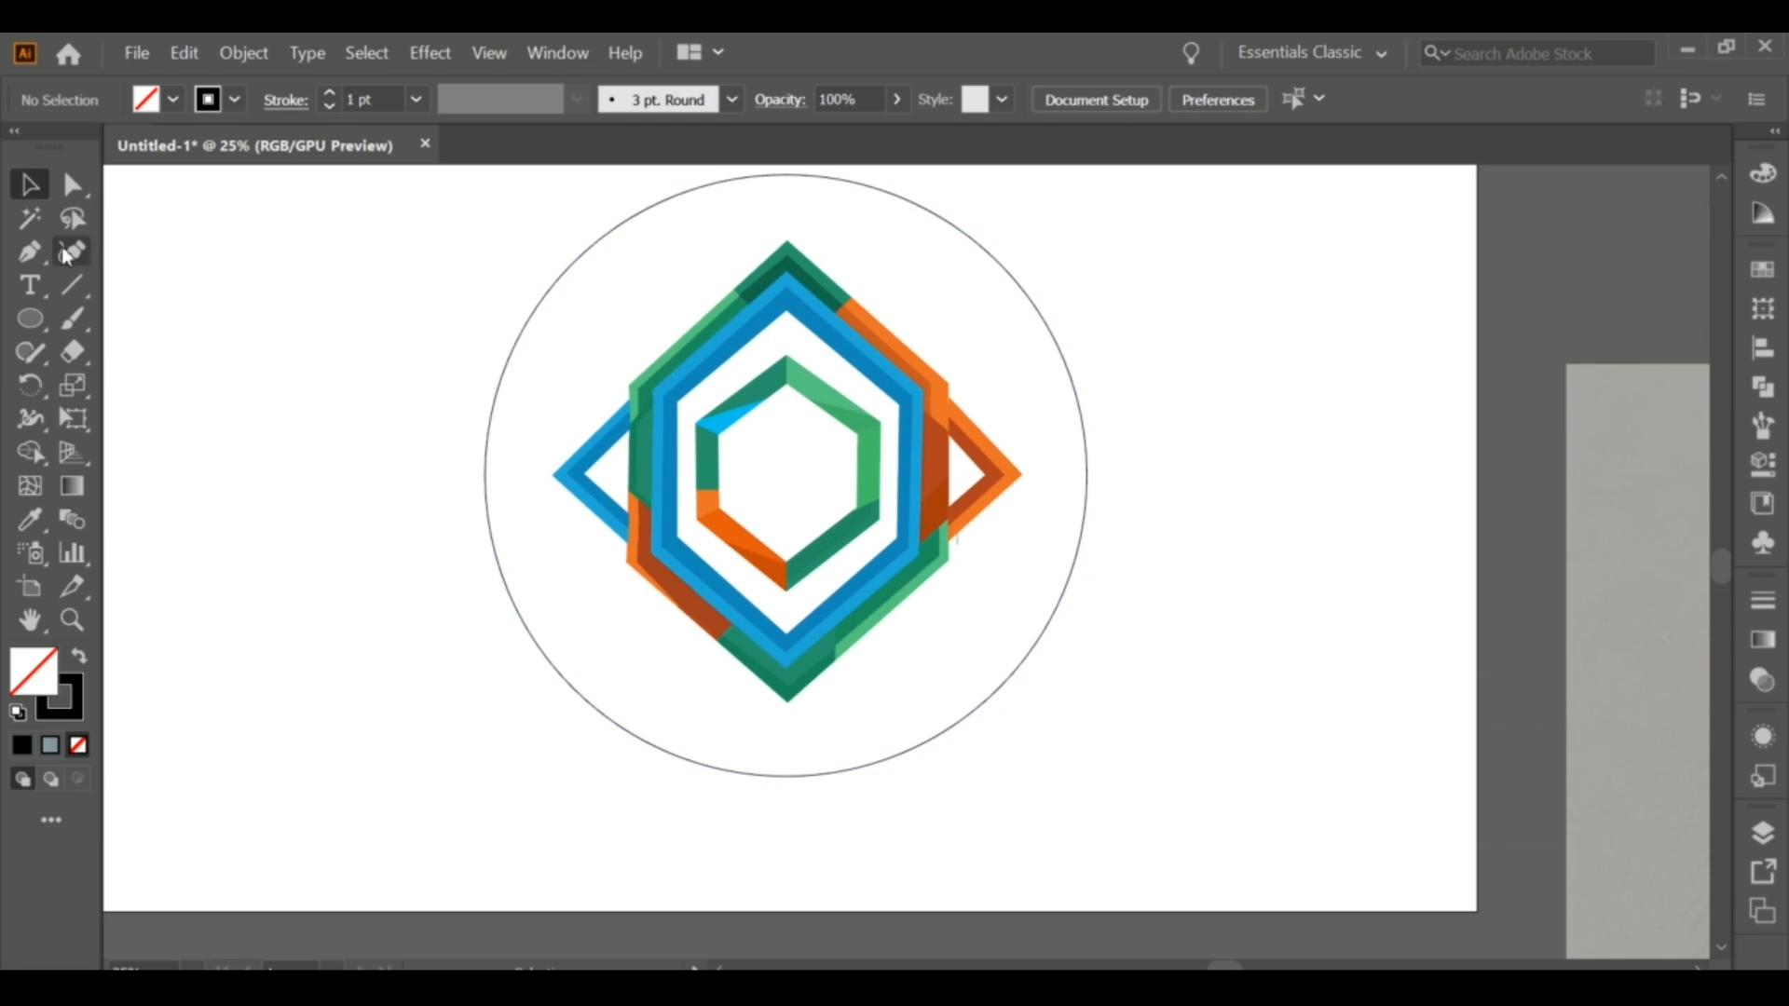
Step: Cut the circle at its upper left and at its bottom point with Scissors and delete the right-hand arc
key("c")
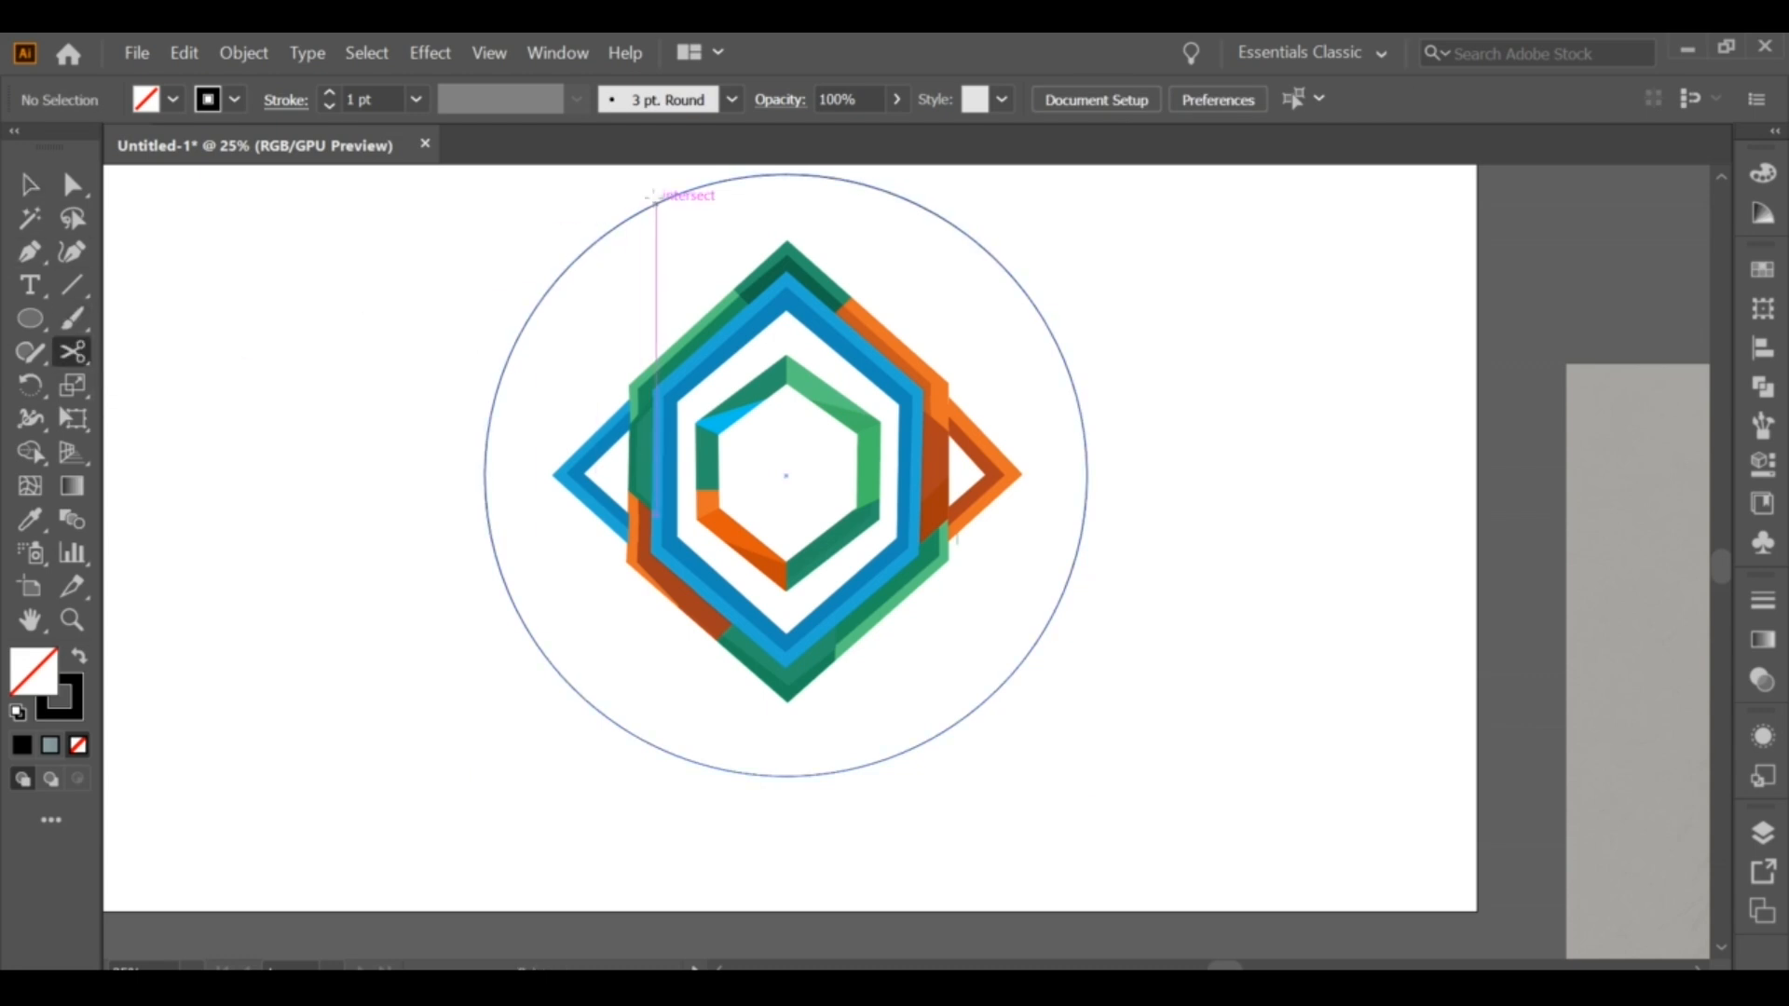
left_click(656, 202)
left_click(785, 777)
key("v")
left_click(985, 249)
key("backslash")
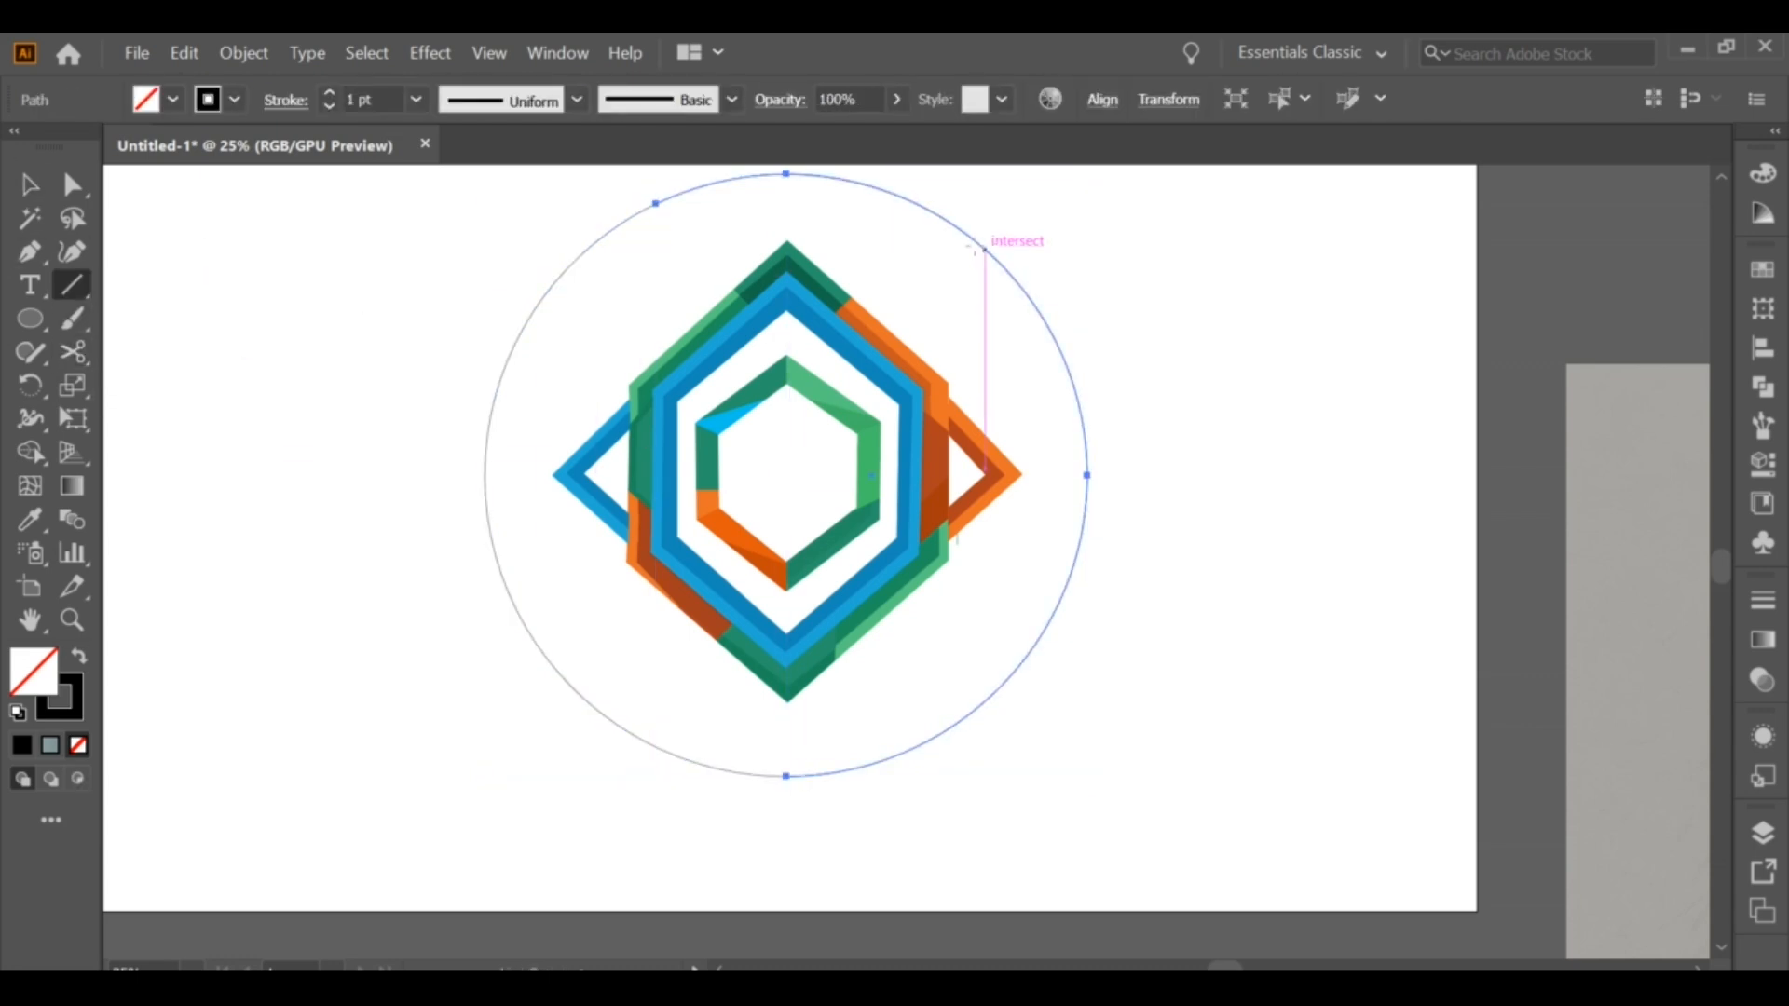
key("Delete")
Step: Set the stroke weight of the remaining left arc to 4 pt
left_click(30, 184)
left_click(493, 406)
left_click(329, 94)
left_click(329, 94)
left_click(329, 93)
left_click(446, 454)
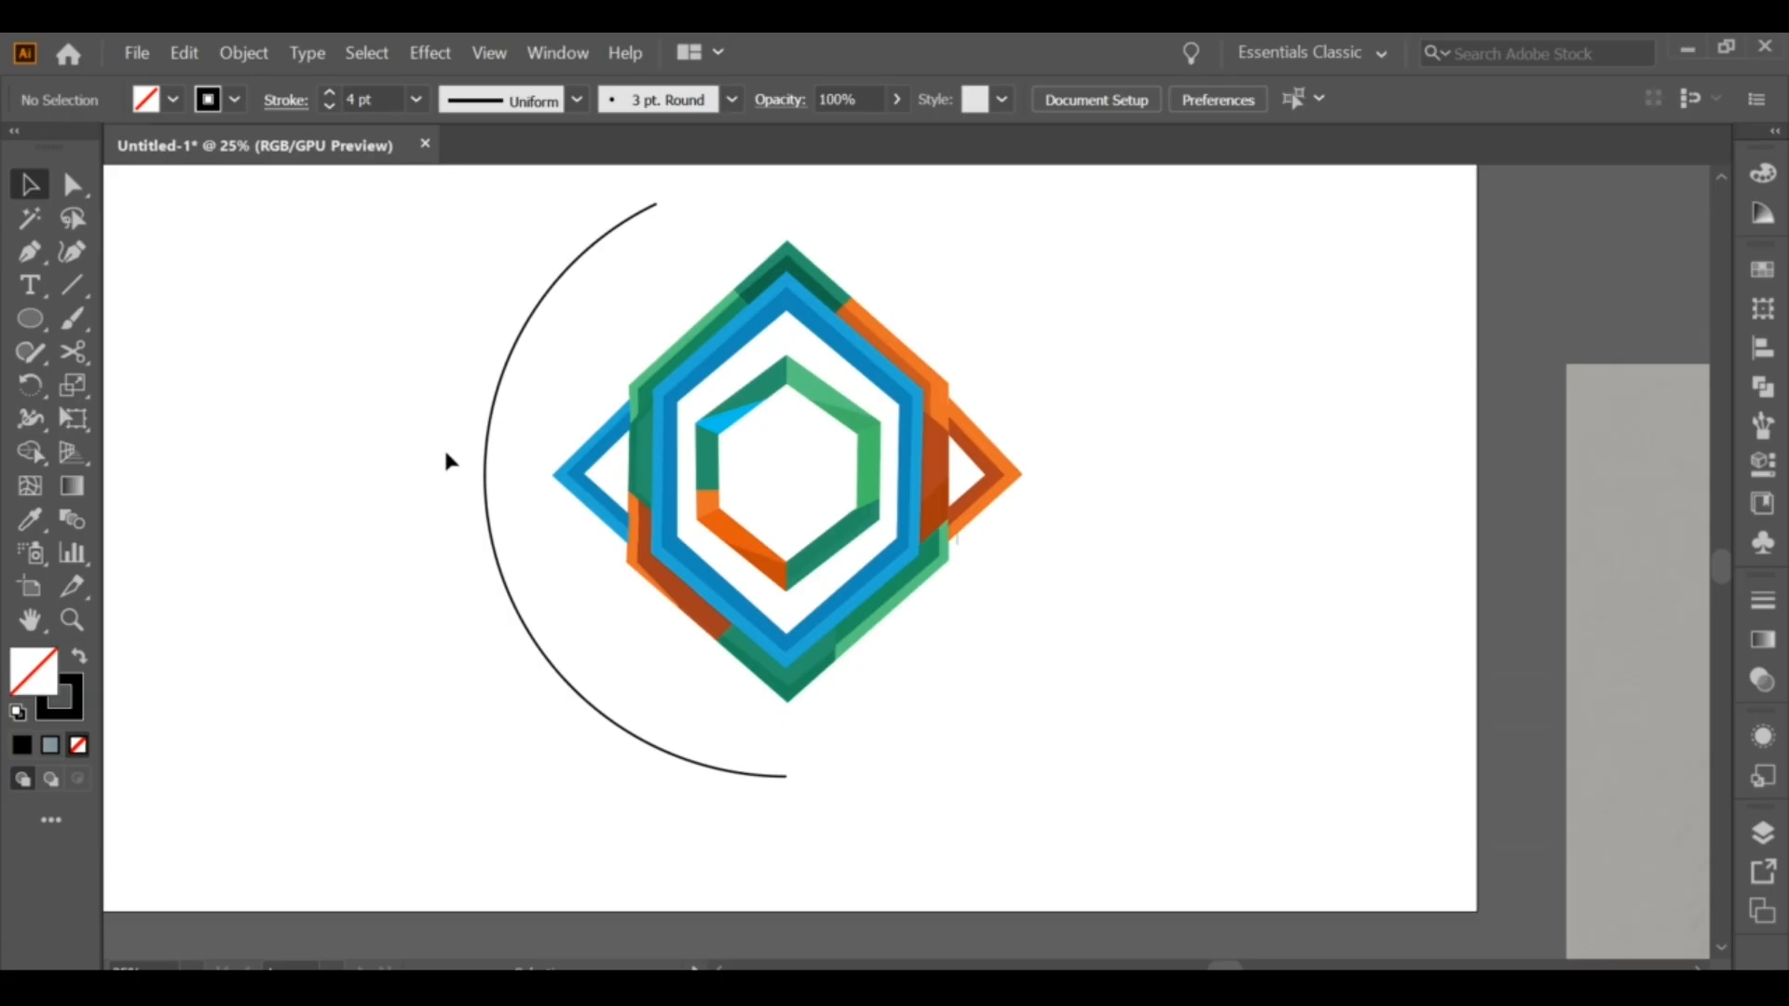
Step: Extend the arc's upper end with a short inward edge and a curve running back parallel inside the arc
left_click(656, 202)
left_click(676, 228)
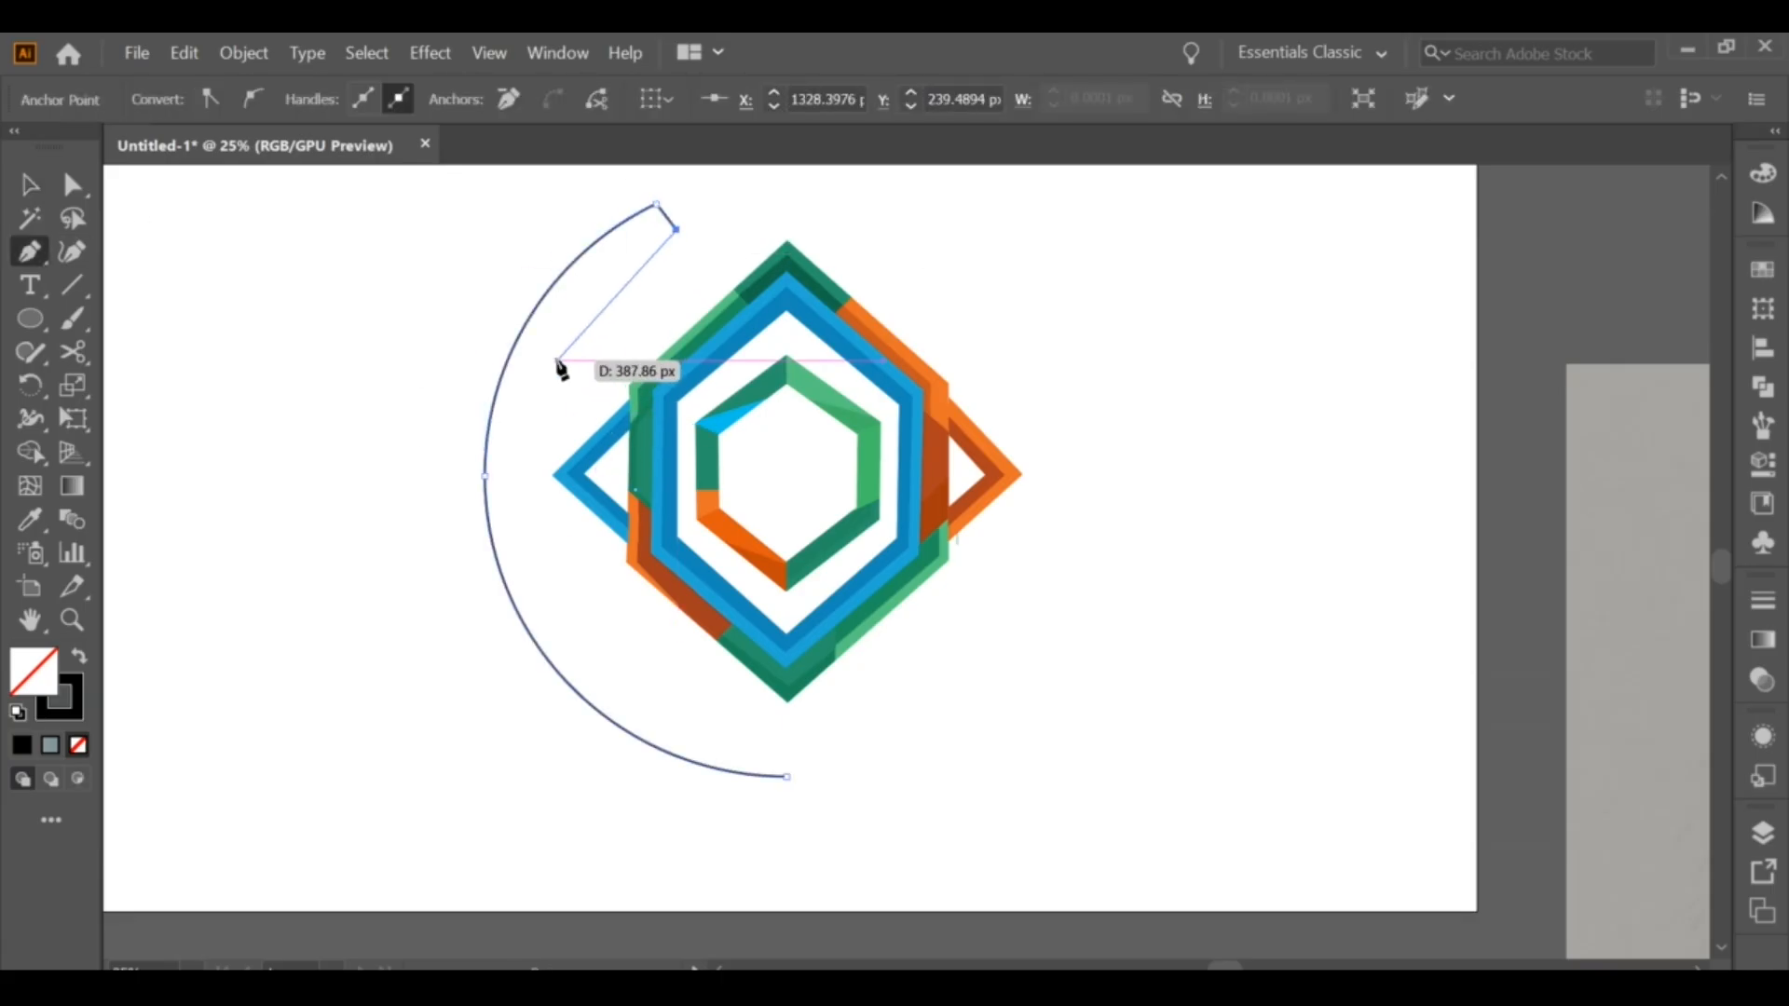
left_click_drag(557, 361, 523, 467)
key("v")
left_click(231, 266)
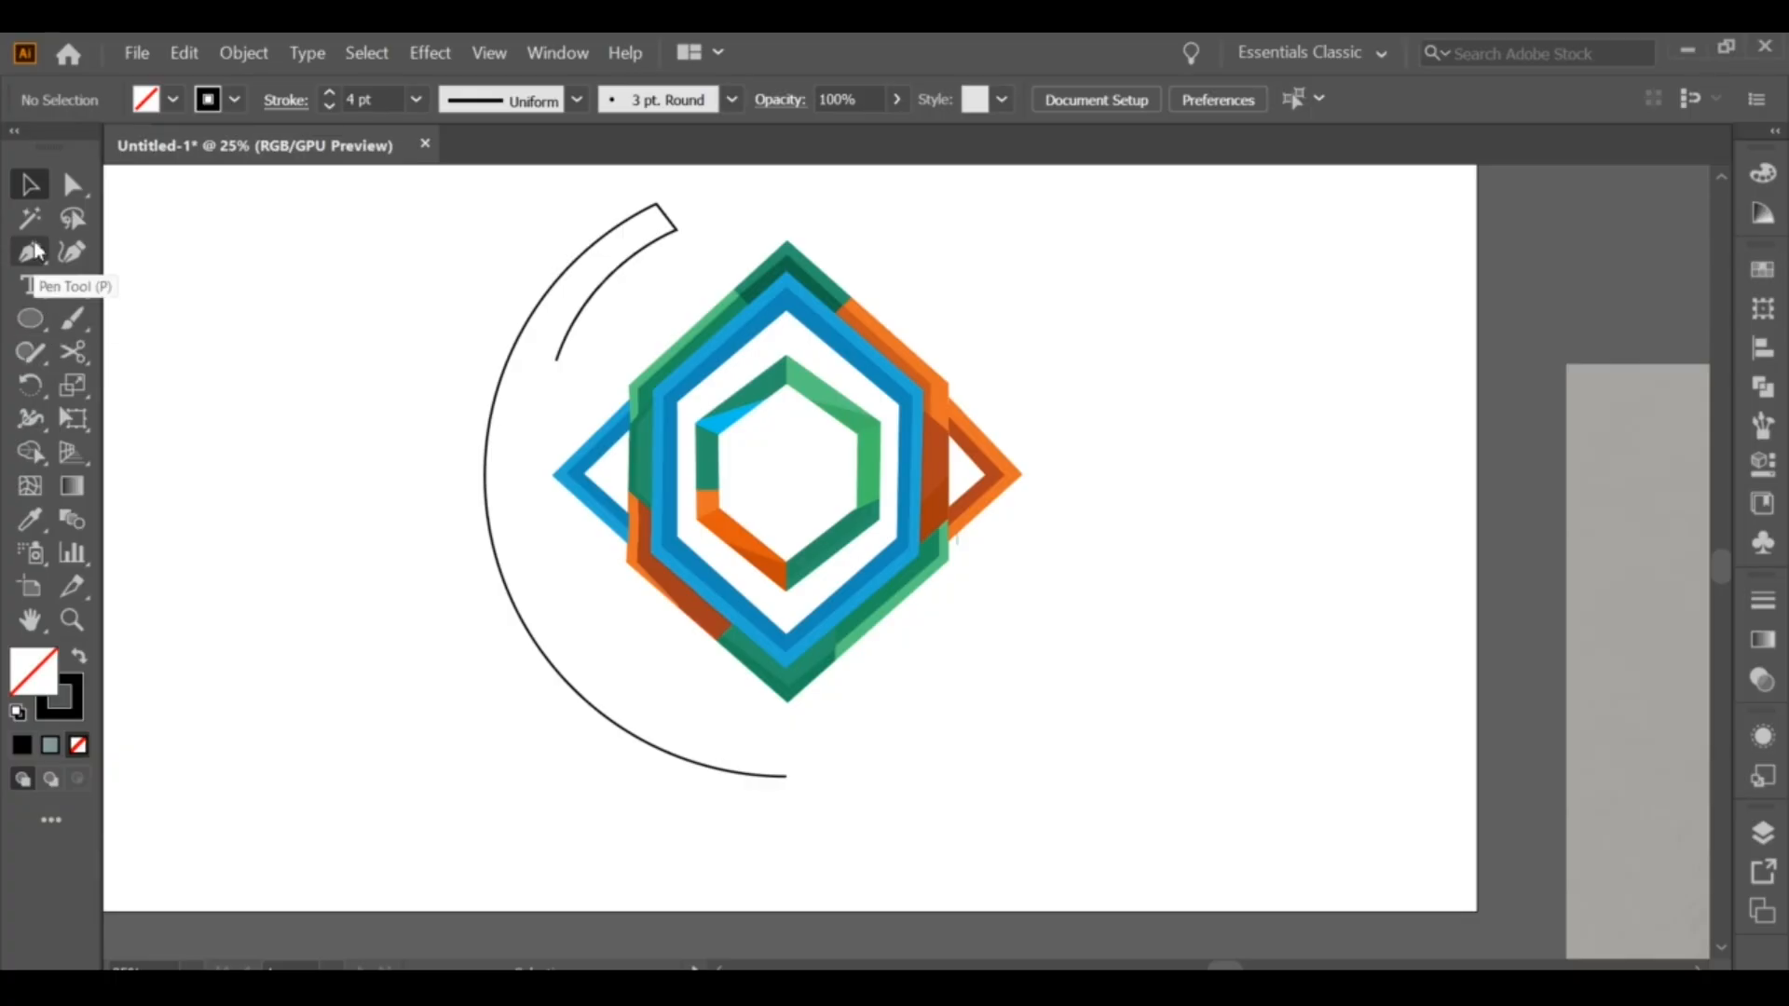
Step: Shorten the parallel inner curve by deleting its lower end section
left_click(502, 567)
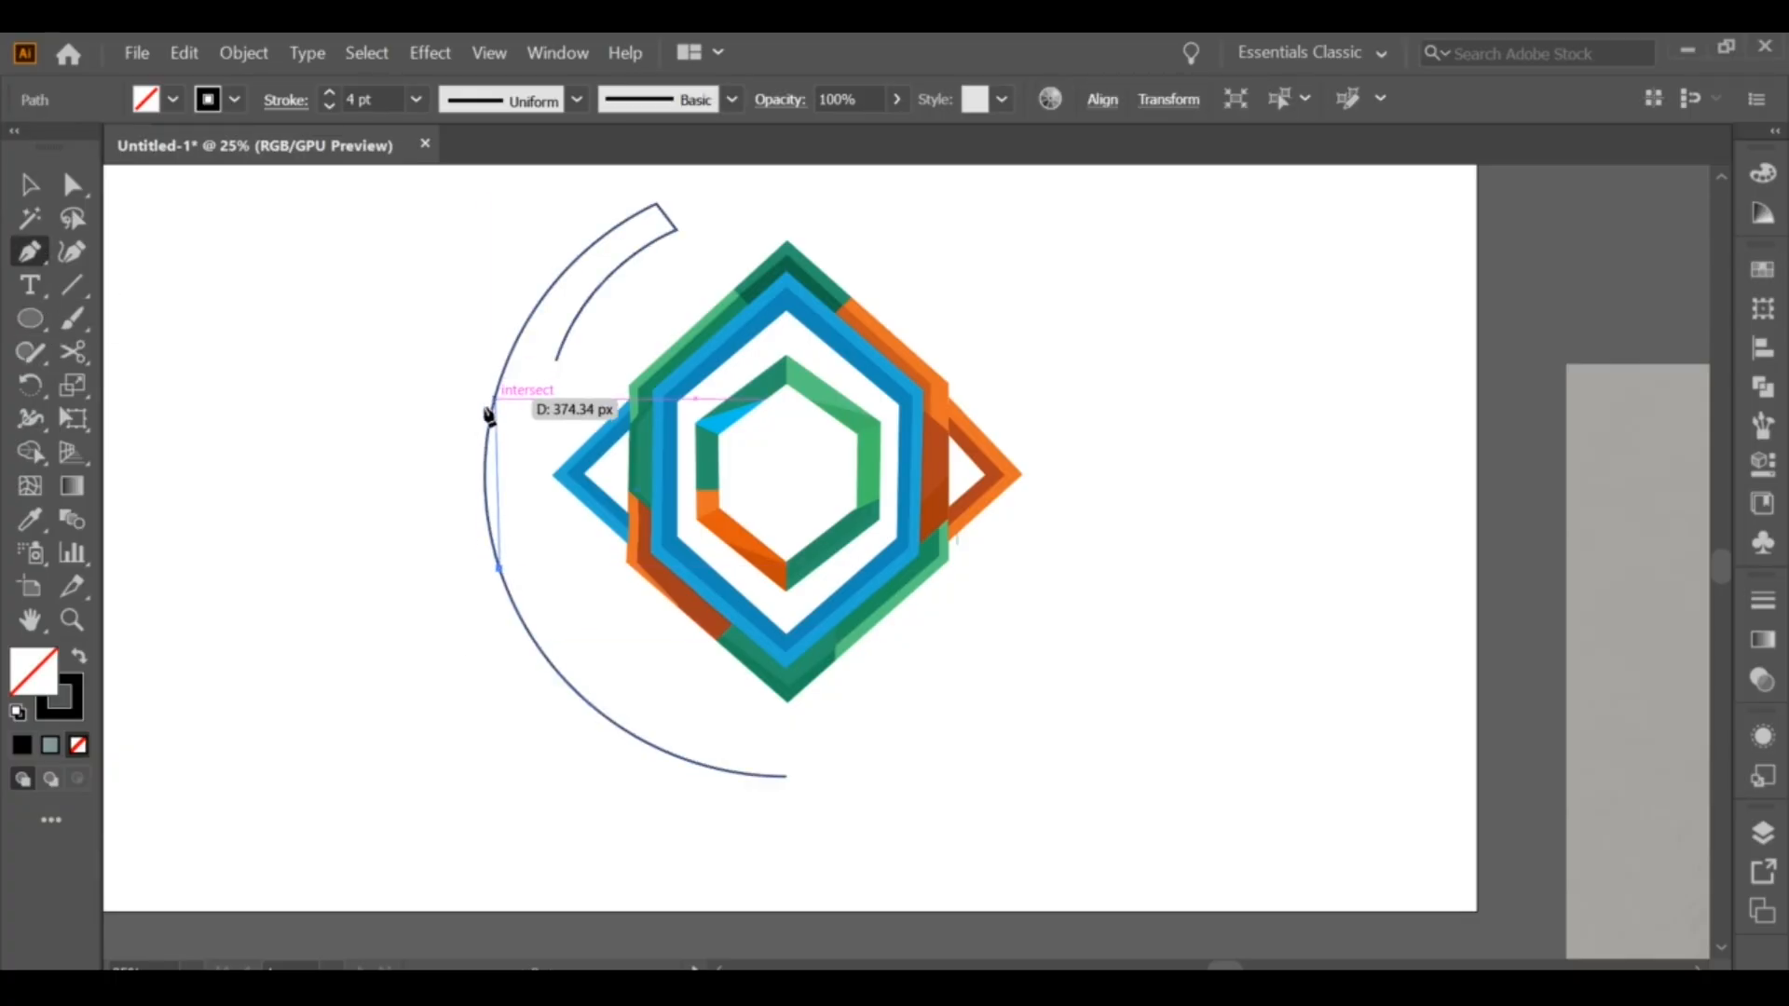
key("ctrl+z")
left_click(72, 184)
left_click(556, 359)
left_click(29, 185)
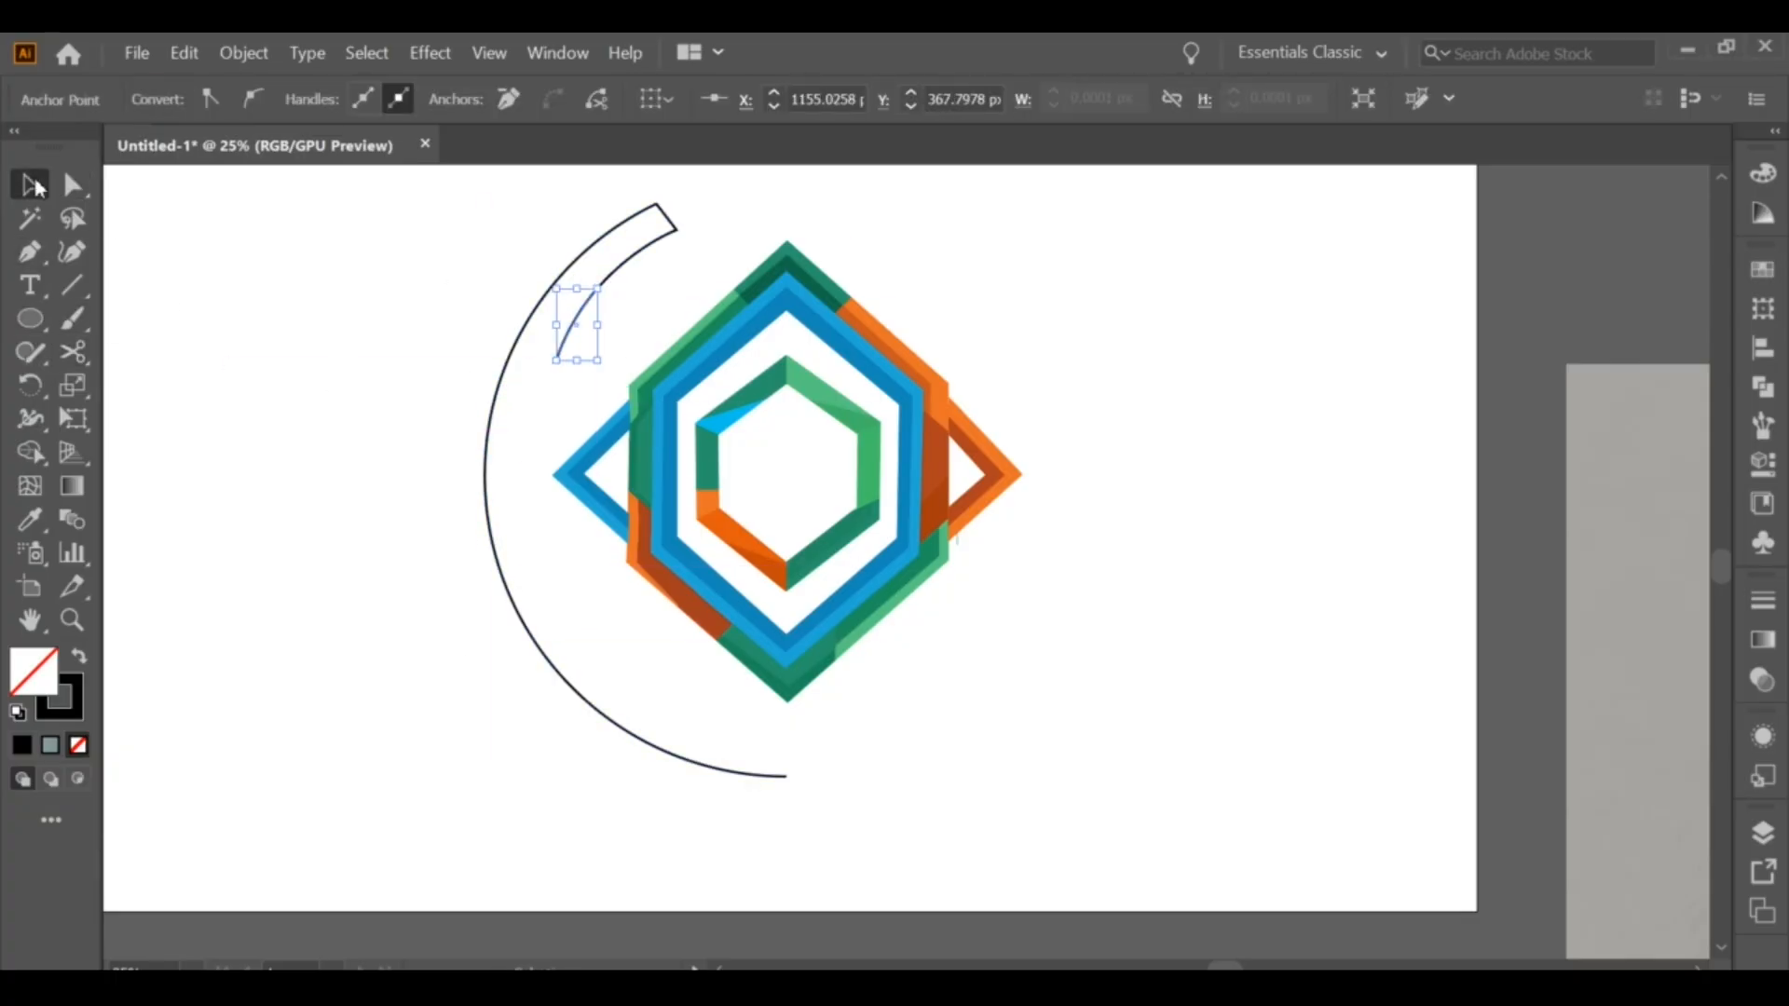
key("Delete")
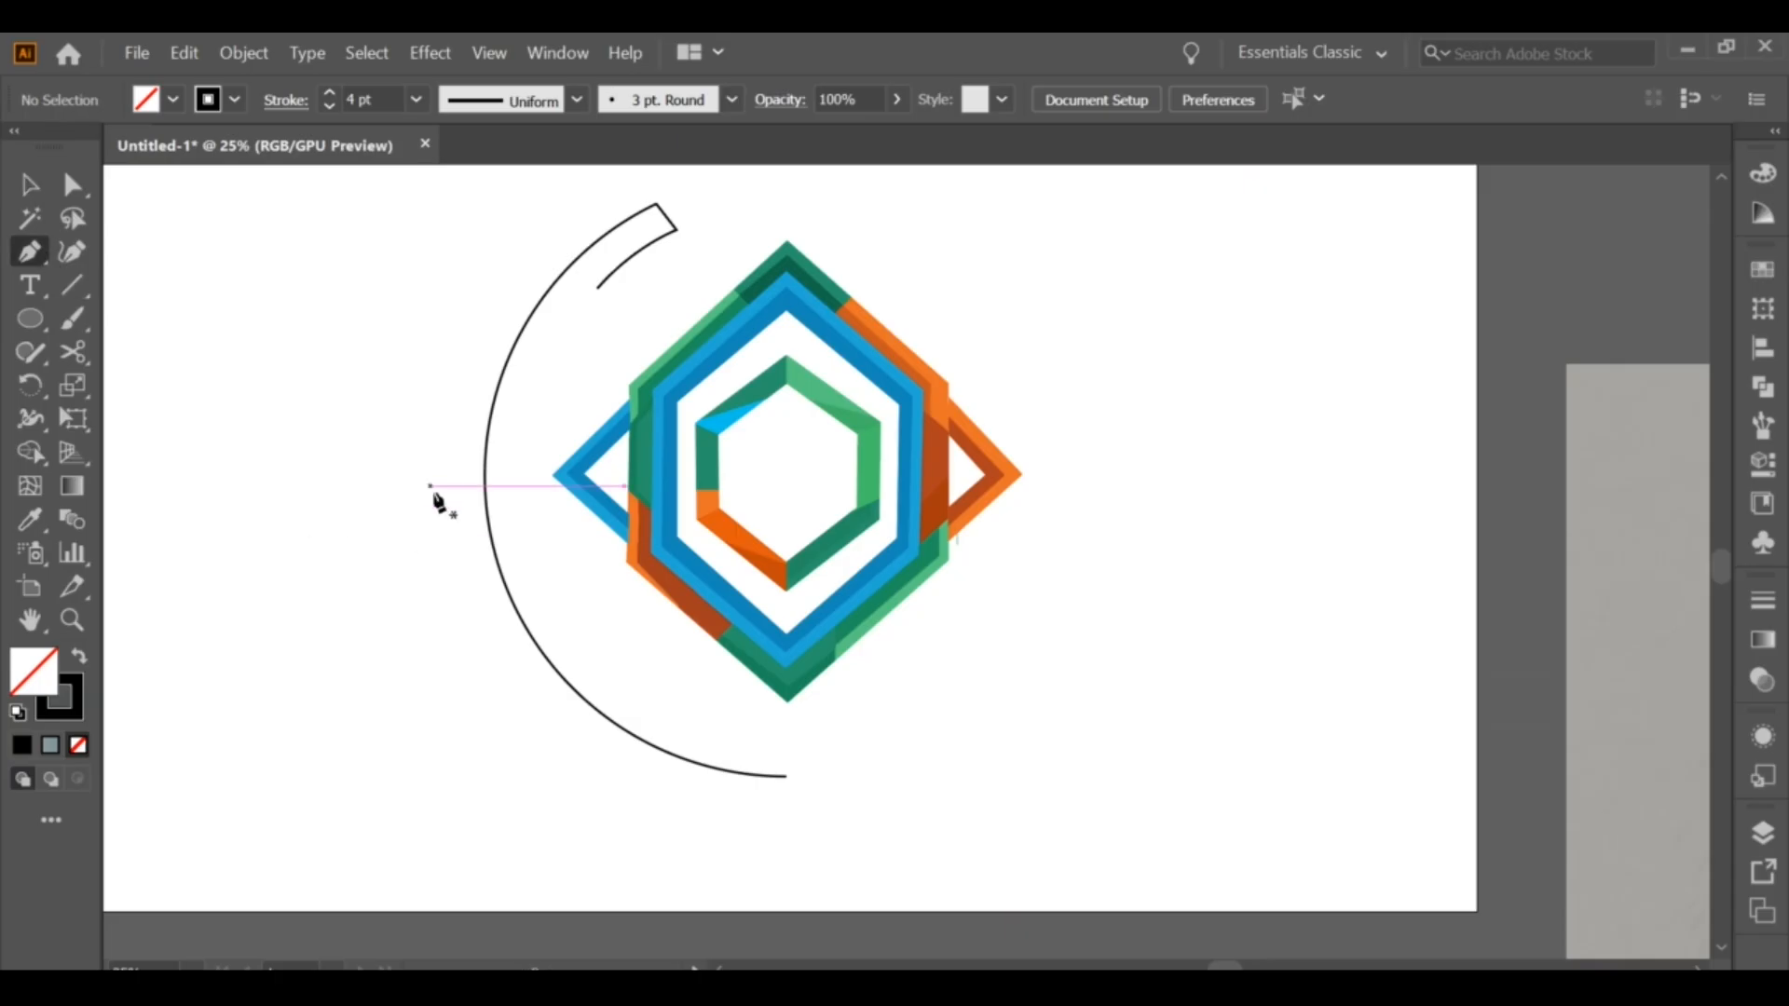
Step: Draw a closed curved band with the Pen tool along the inside of the arc, left of the blue triangle
left_click(499, 570)
left_click_drag(495, 400, 517, 328)
left_click(495, 400)
left_click(518, 410)
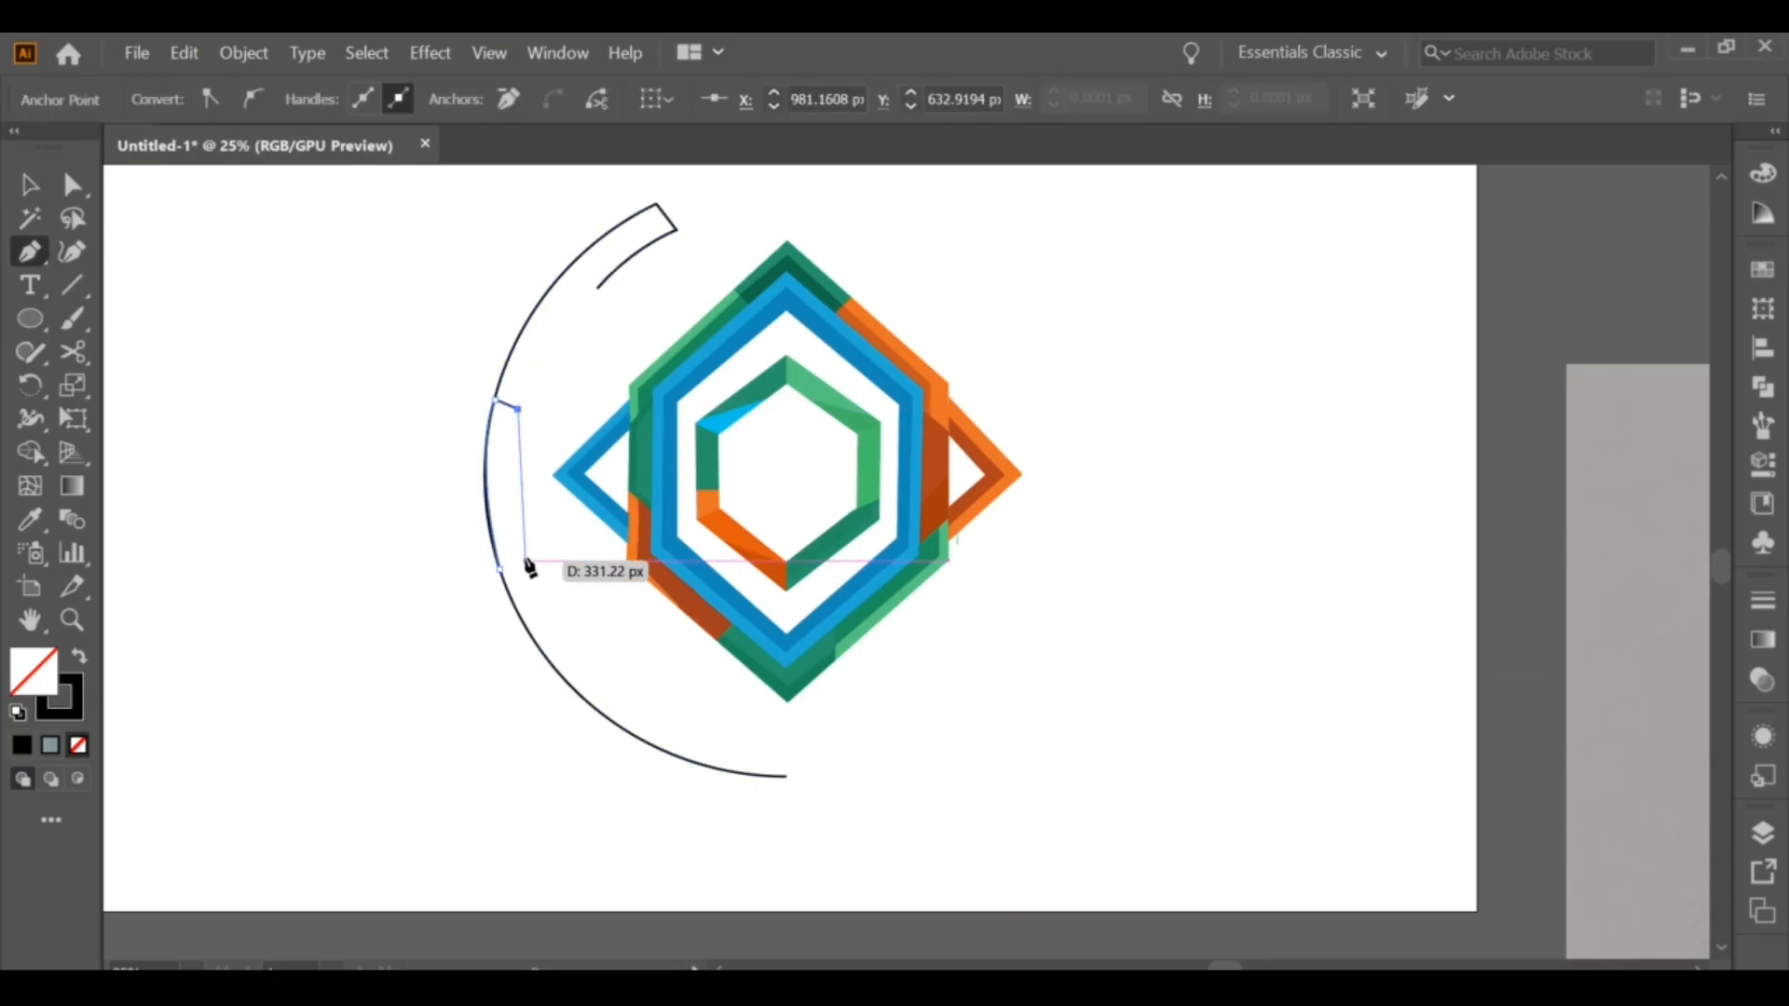
left_click_drag(530, 561, 580, 570)
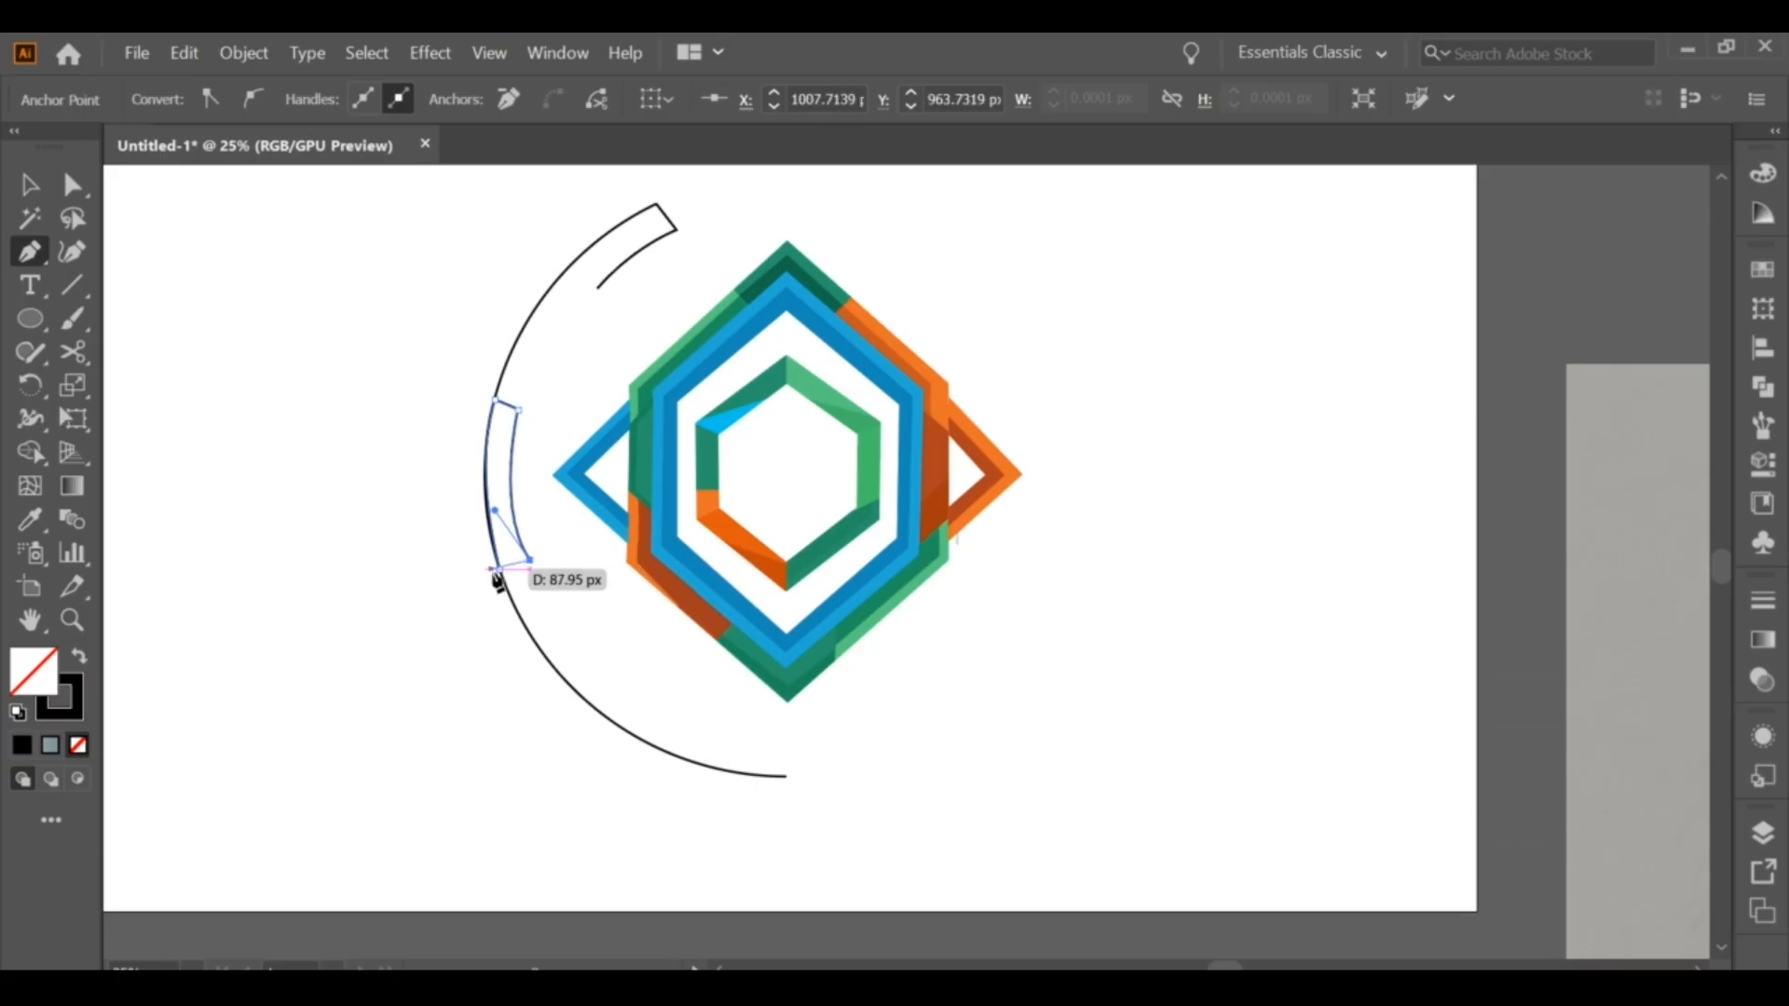
left_click(495, 570)
key("v")
Step: Fill the curved band with the saved grey-blue gradient swatch and remove its stroke
left_click(1761, 276)
left_click(1491, 401)
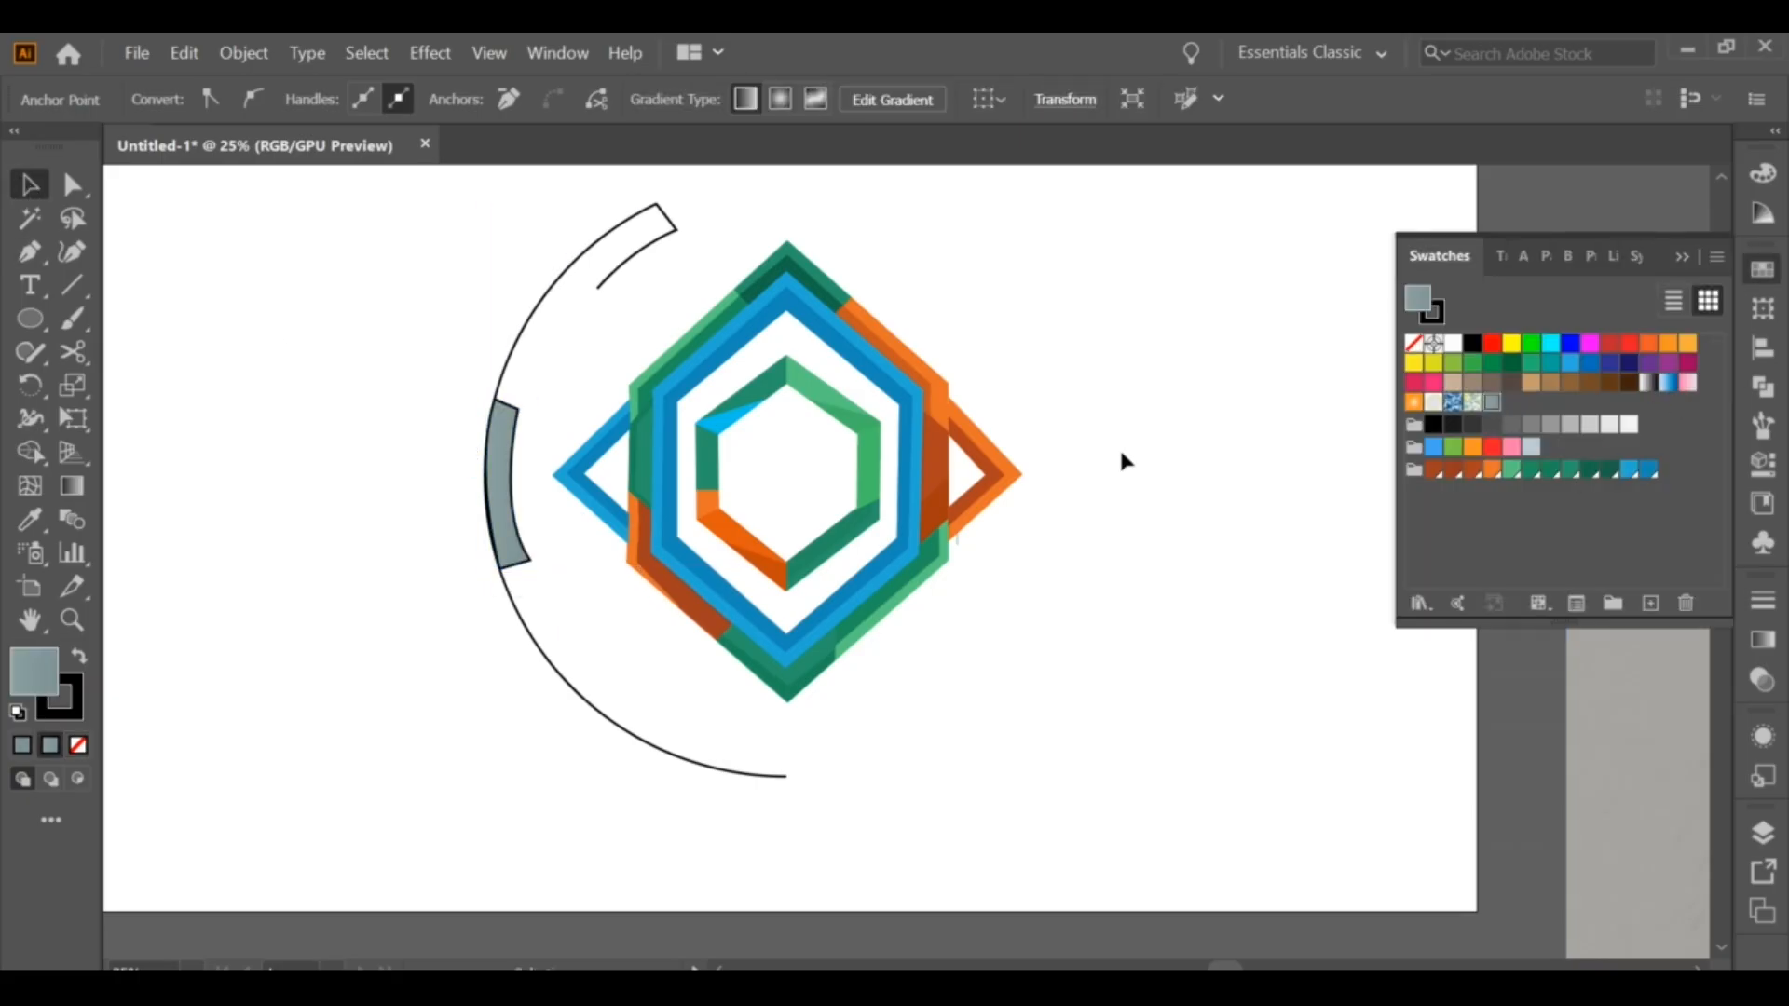
left_click(73, 708)
left_click(79, 746)
left_click(215, 608)
right_click(520, 533)
left_click(913, 776)
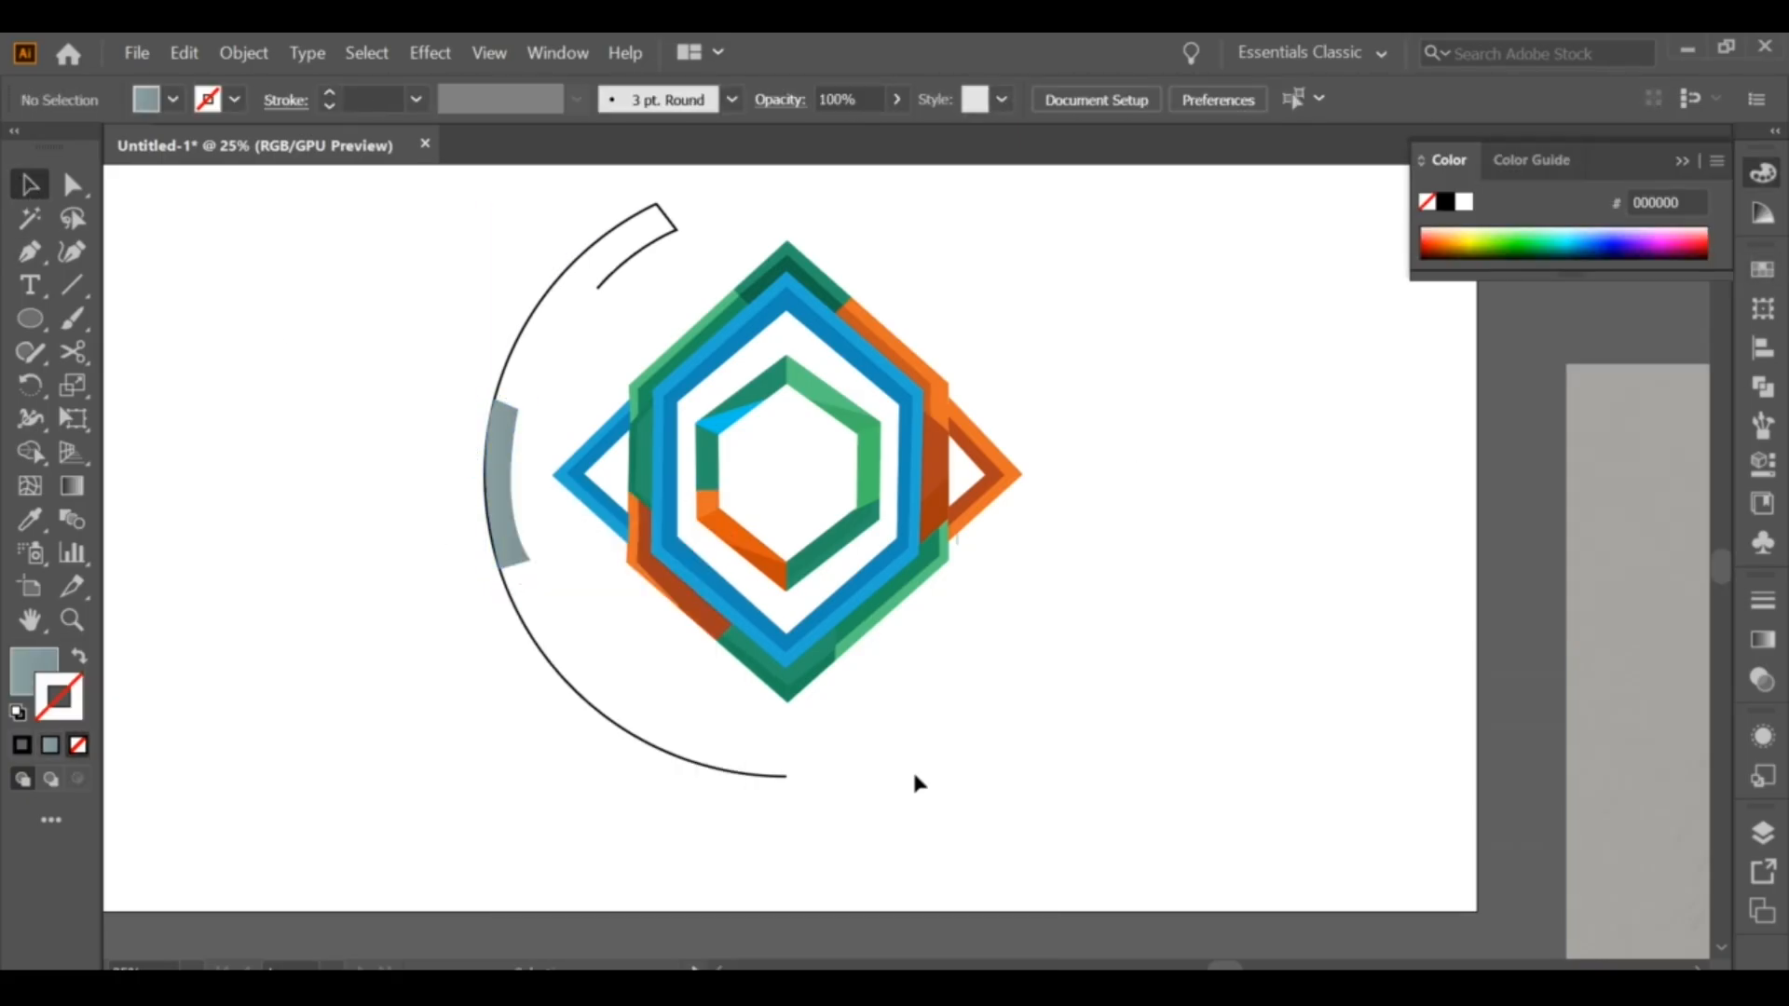
Step: Adjust the band's curve handles and lower inner corner so its outer edge follows the arc and its width is even
left_click(500, 487)
scroll(500, 486, "up", 3)
key("a")
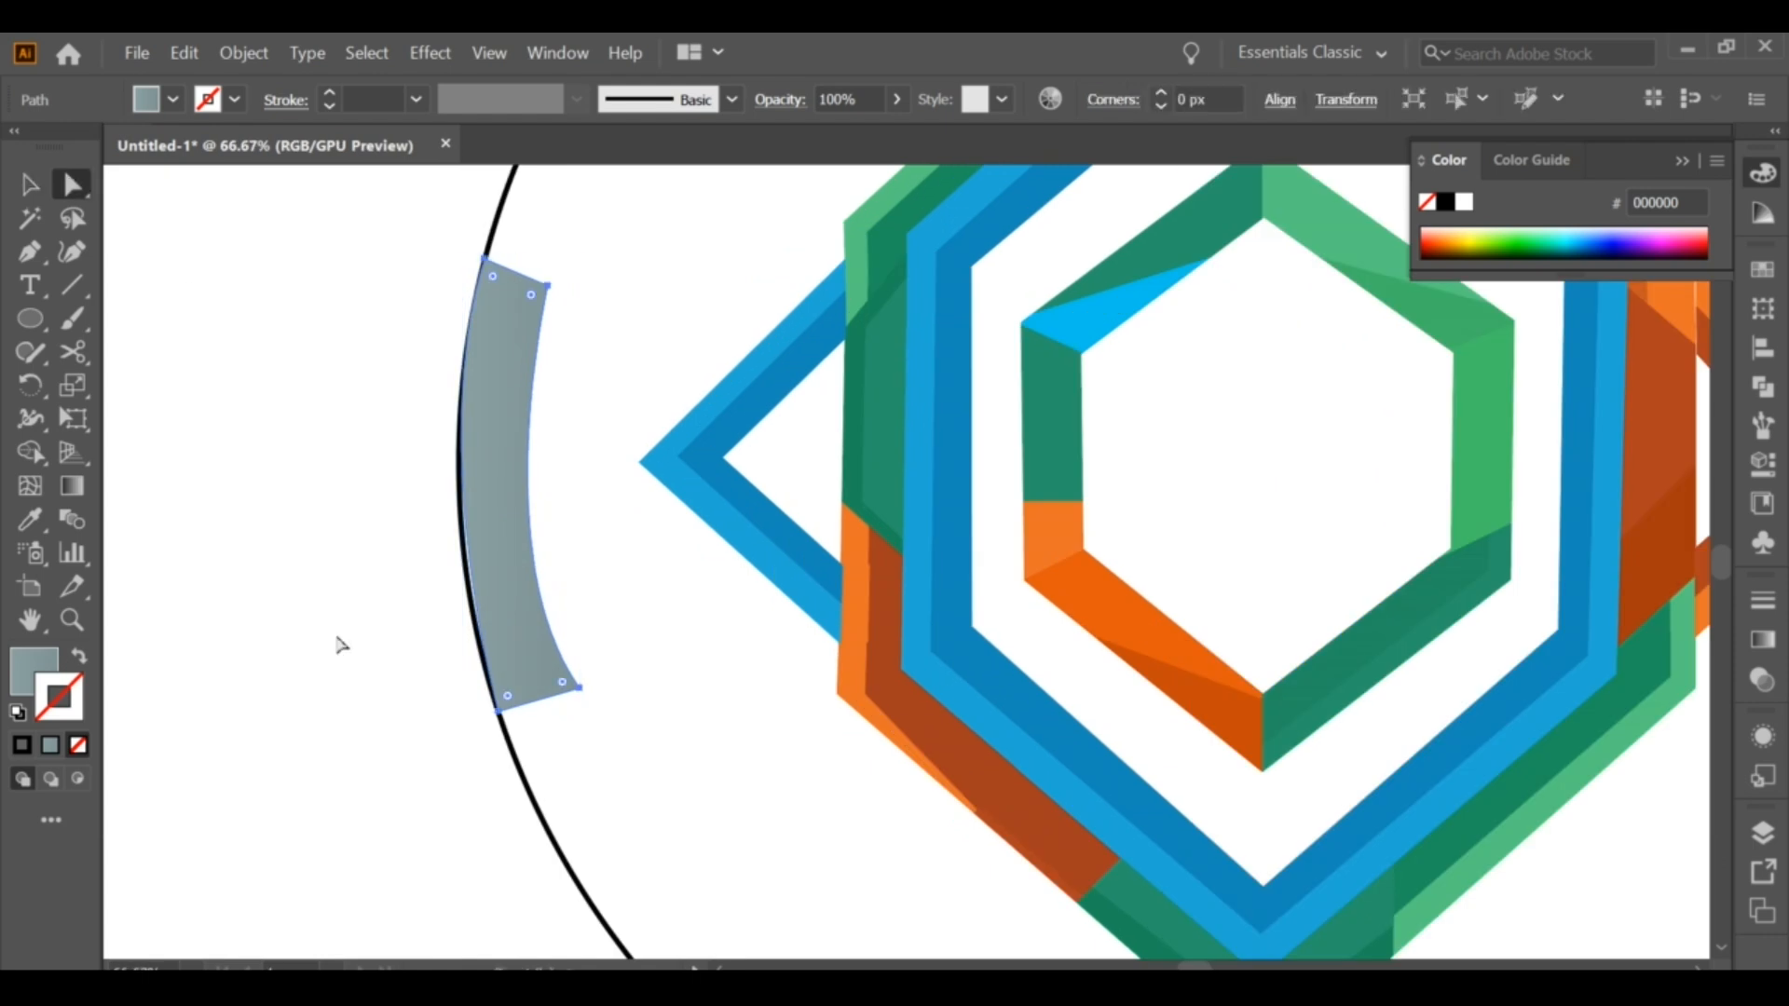
left_click(500, 713)
left_click_drag(423, 451, 422, 477)
left_click(579, 689)
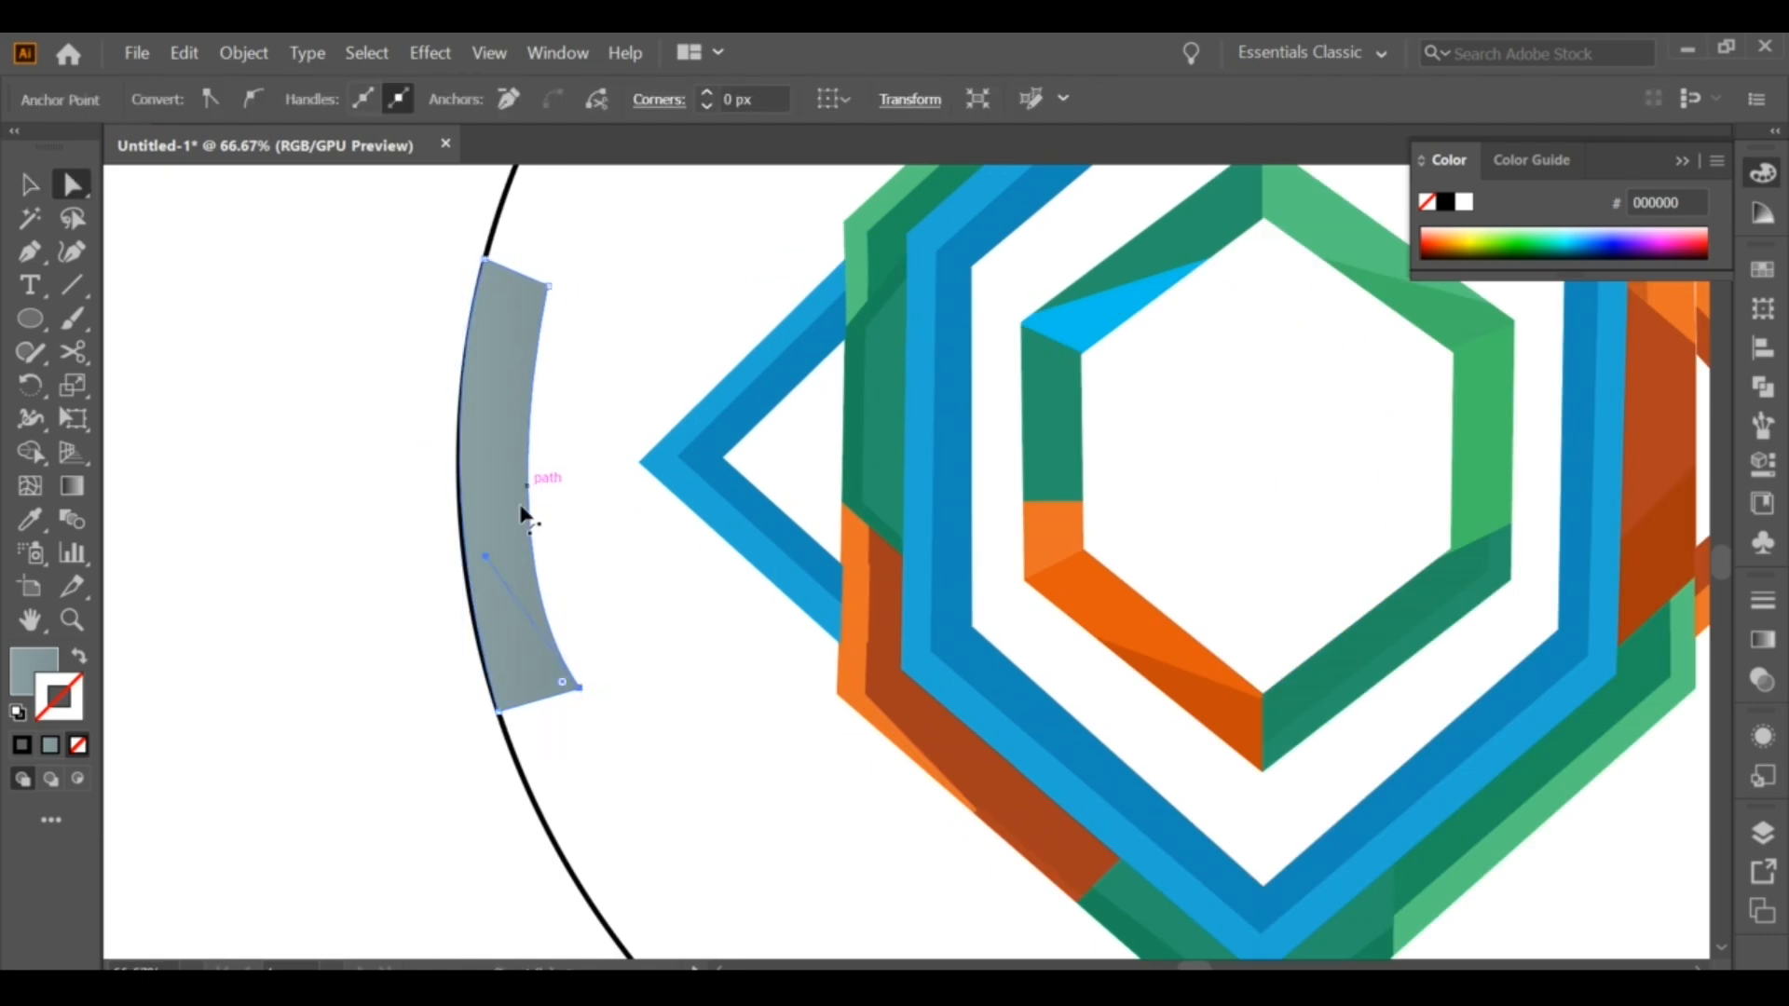
left_click(549, 286)
left_click_drag(482, 511, 482, 512)
left_click(627, 660)
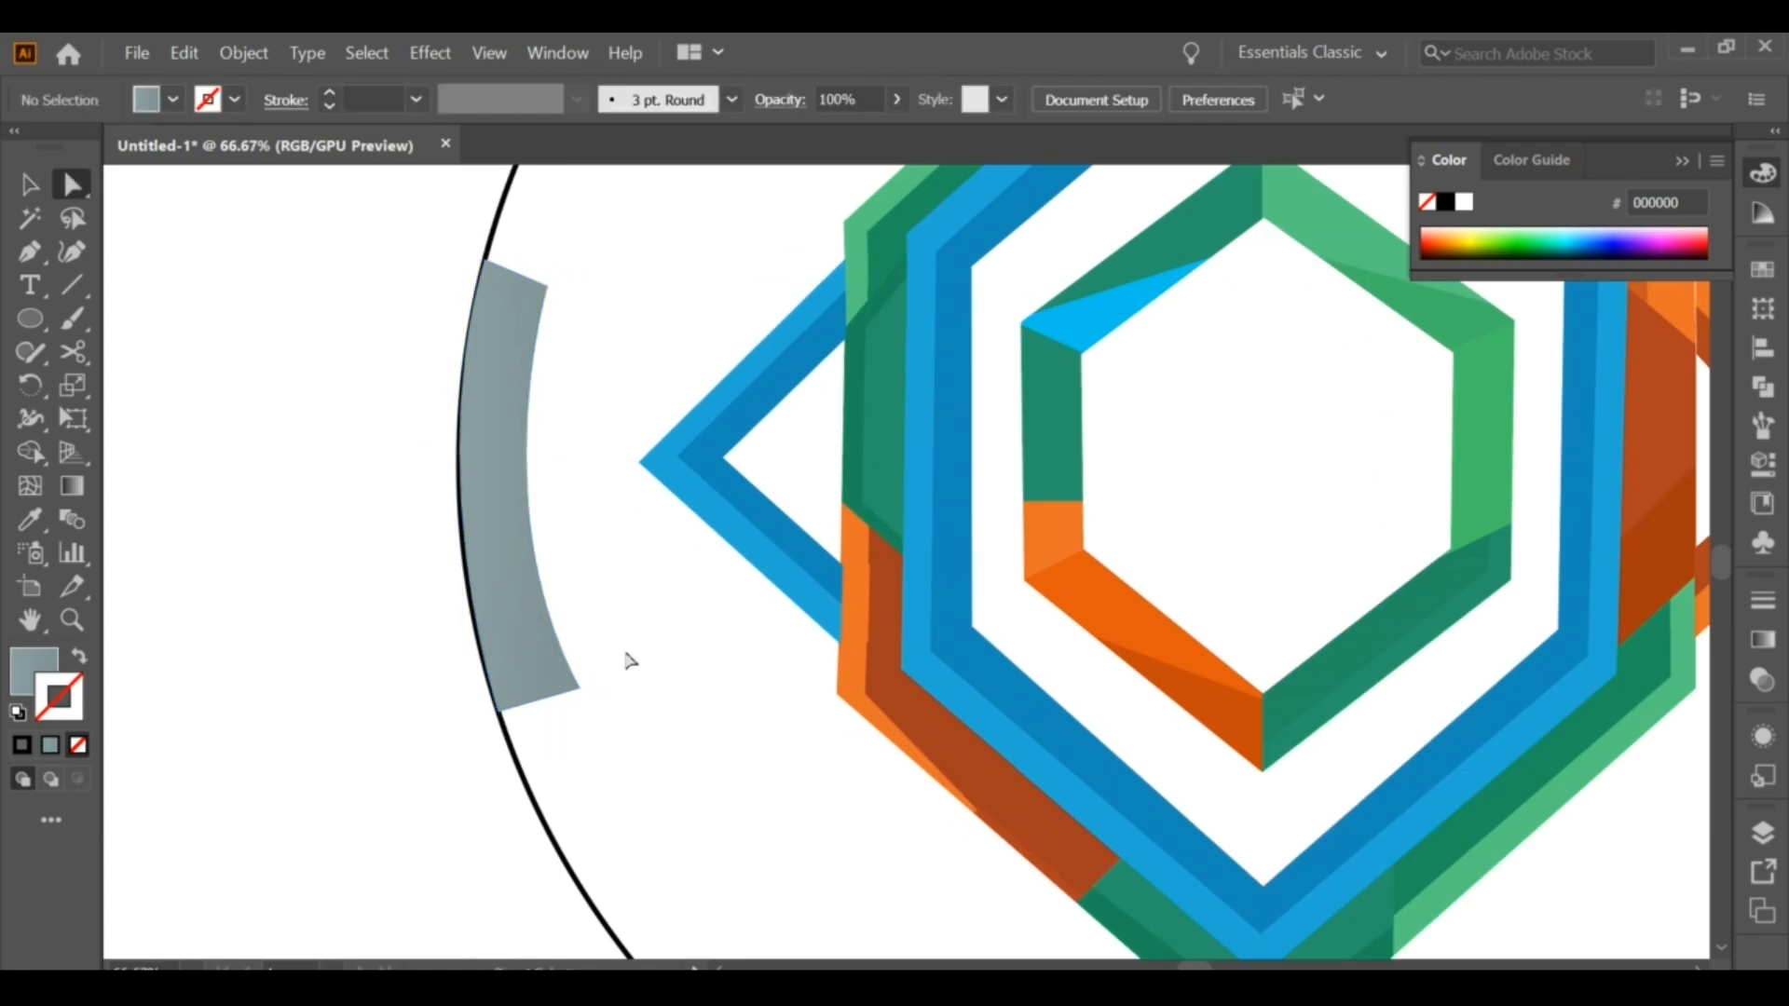
left_click_drag(580, 689, 564, 693)
left_click(596, 637)
Step: Draw a second, longer closed curved band with the Pen tool along the inside of the arc's lower-left section
scroll(594, 580, "down", 3)
scroll(583, 549, "down", 3)
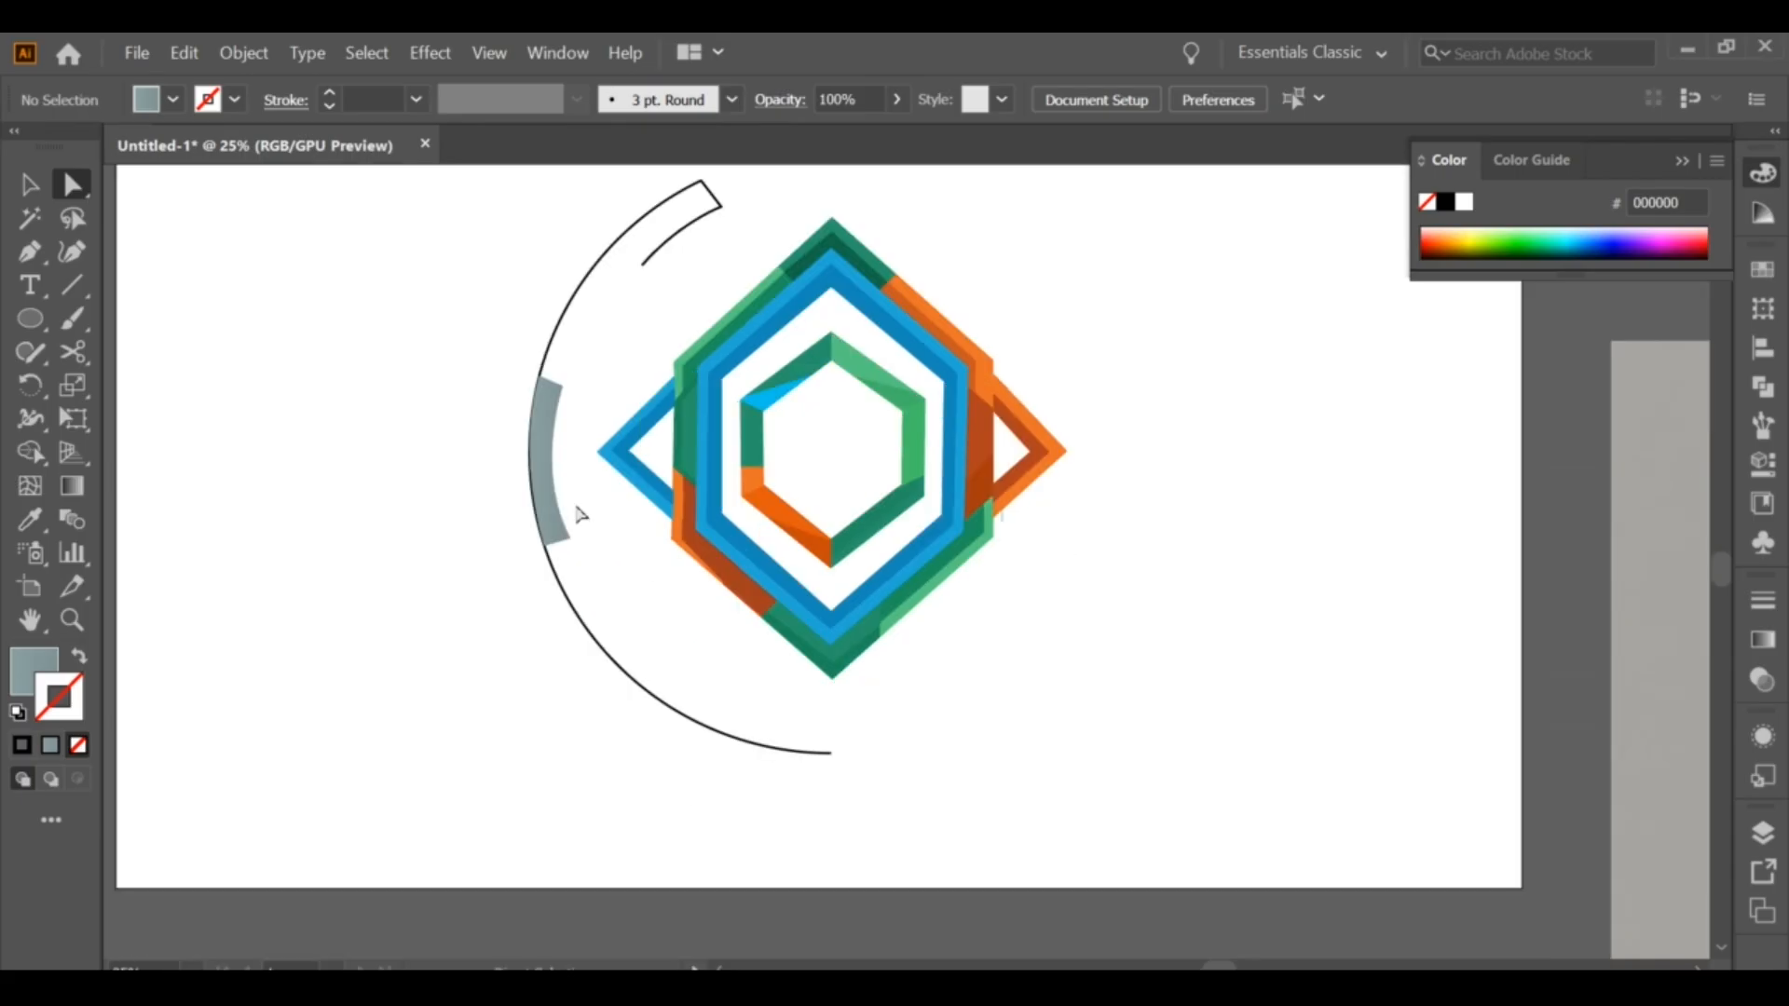
key("p")
left_click(798, 720)
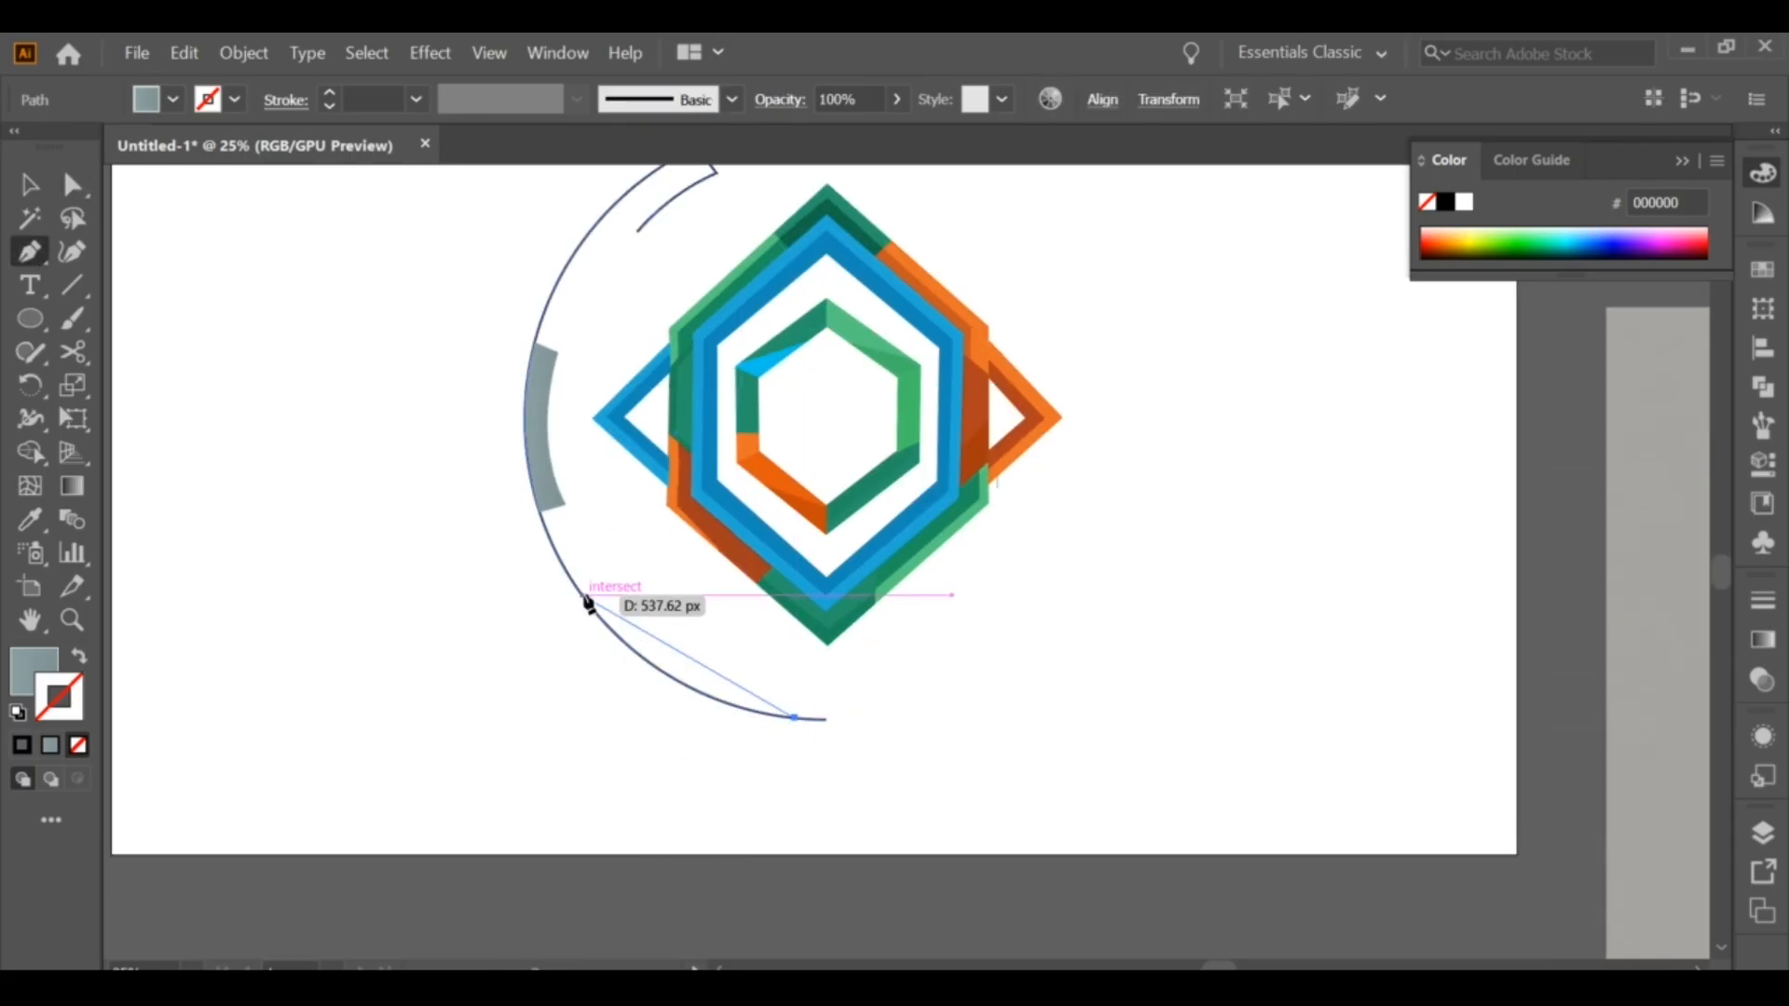
left_click_drag(571, 581, 493, 454)
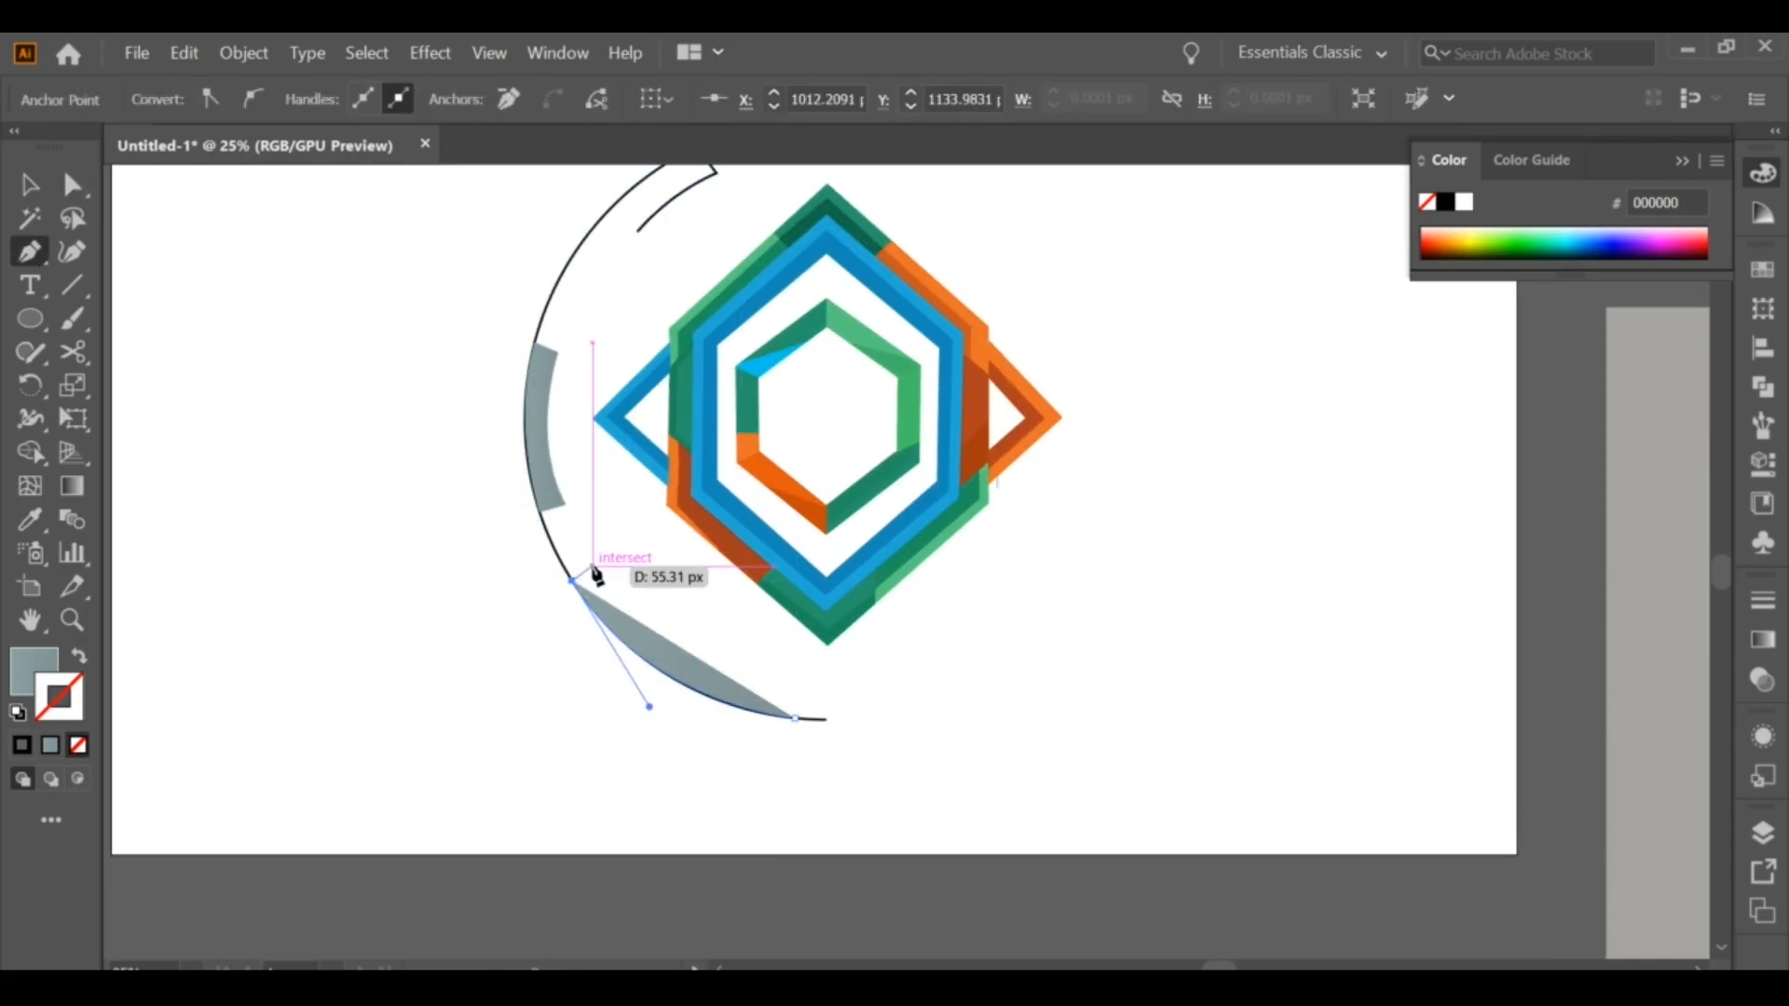
left_click(600, 554)
left_click_drag(807, 687, 938, 683)
left_click(807, 686)
left_click(797, 718)
left_click(30, 184)
left_click(401, 452)
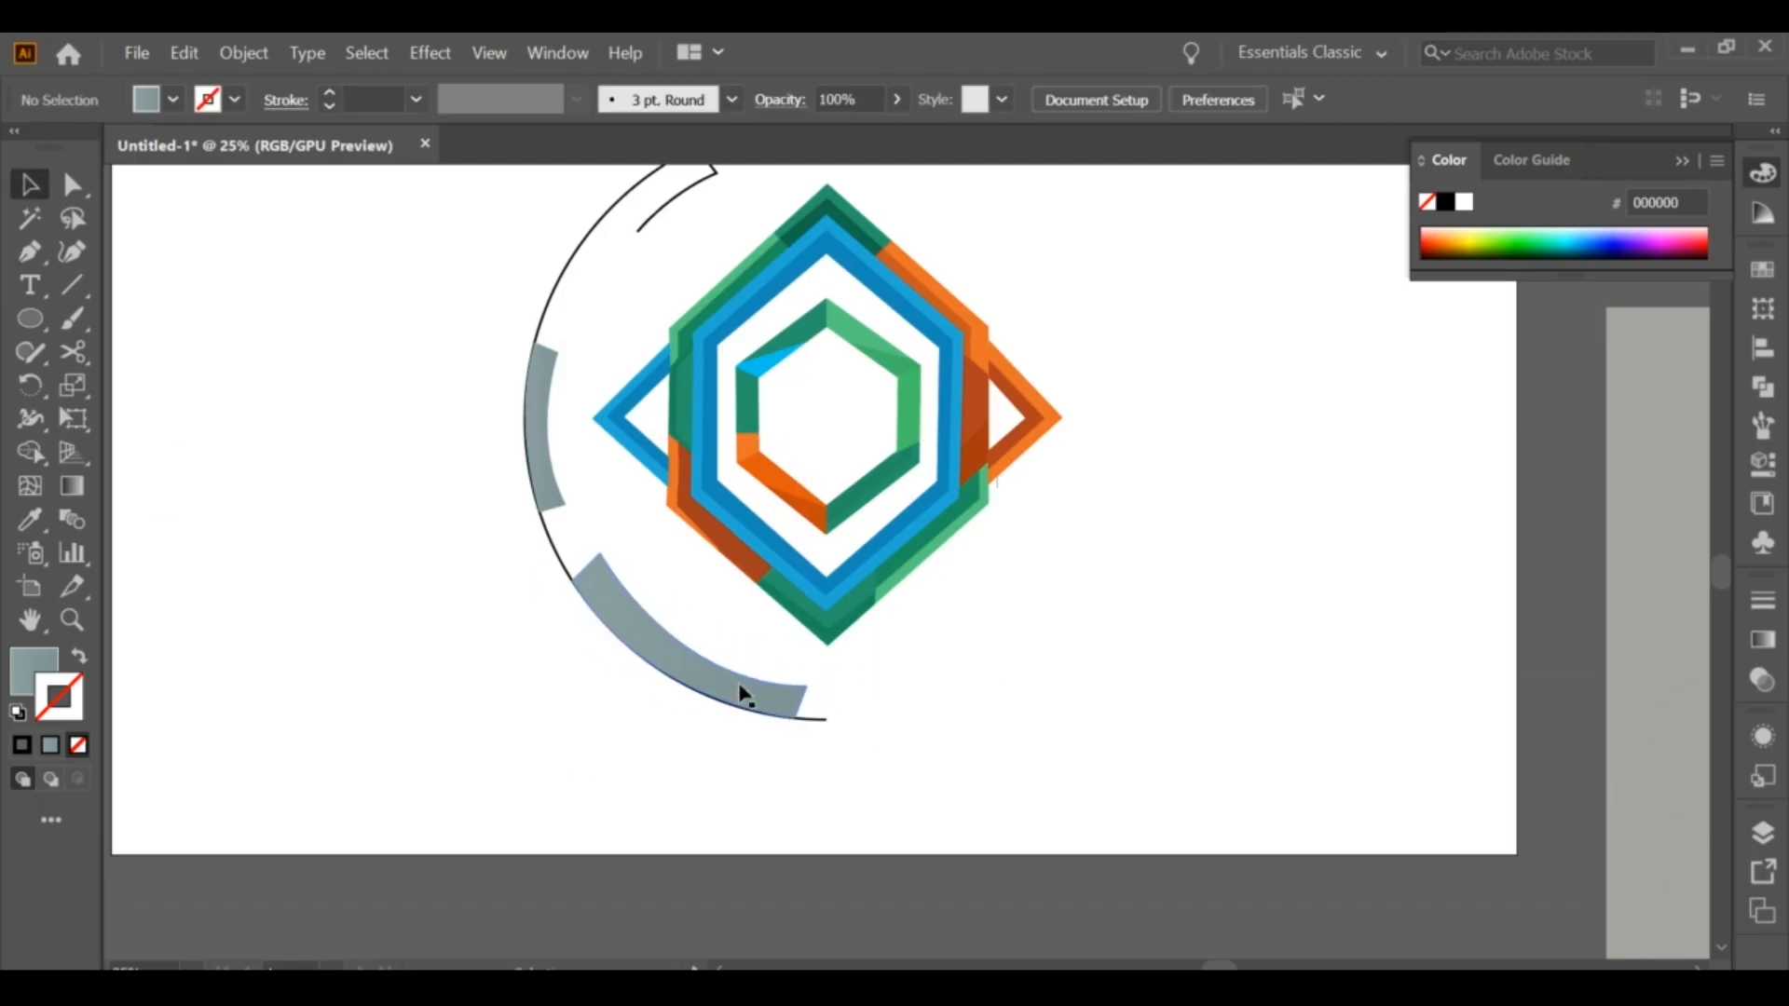
Step: Rotate the lower band slightly clockwise and nudge it upward to line up with the arc
left_click(741, 695)
scroll(690, 679, "up", 2)
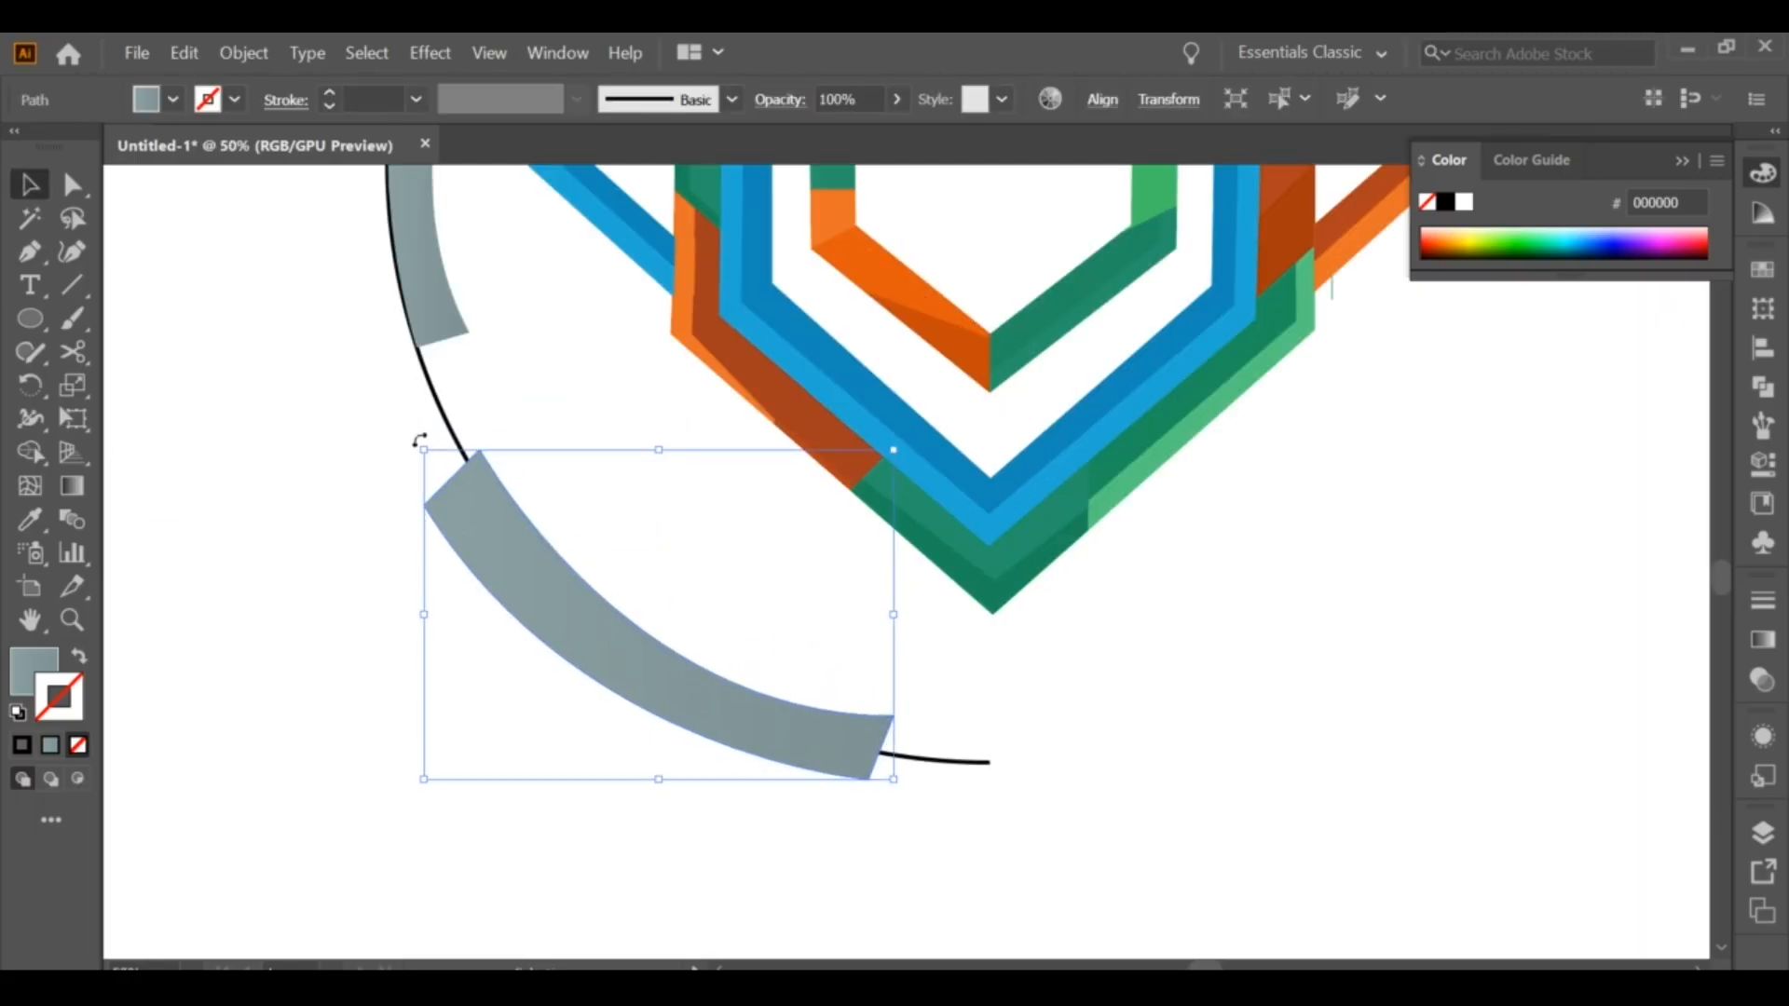
left_click_drag(421, 440, 433, 424)
left_click_drag(537, 604, 537, 595)
left_click(751, 757)
left_click(756, 742)
Step: Reshape the lower band by moving its end corner points and curve handles so it is narrower and follows the arc
key("a")
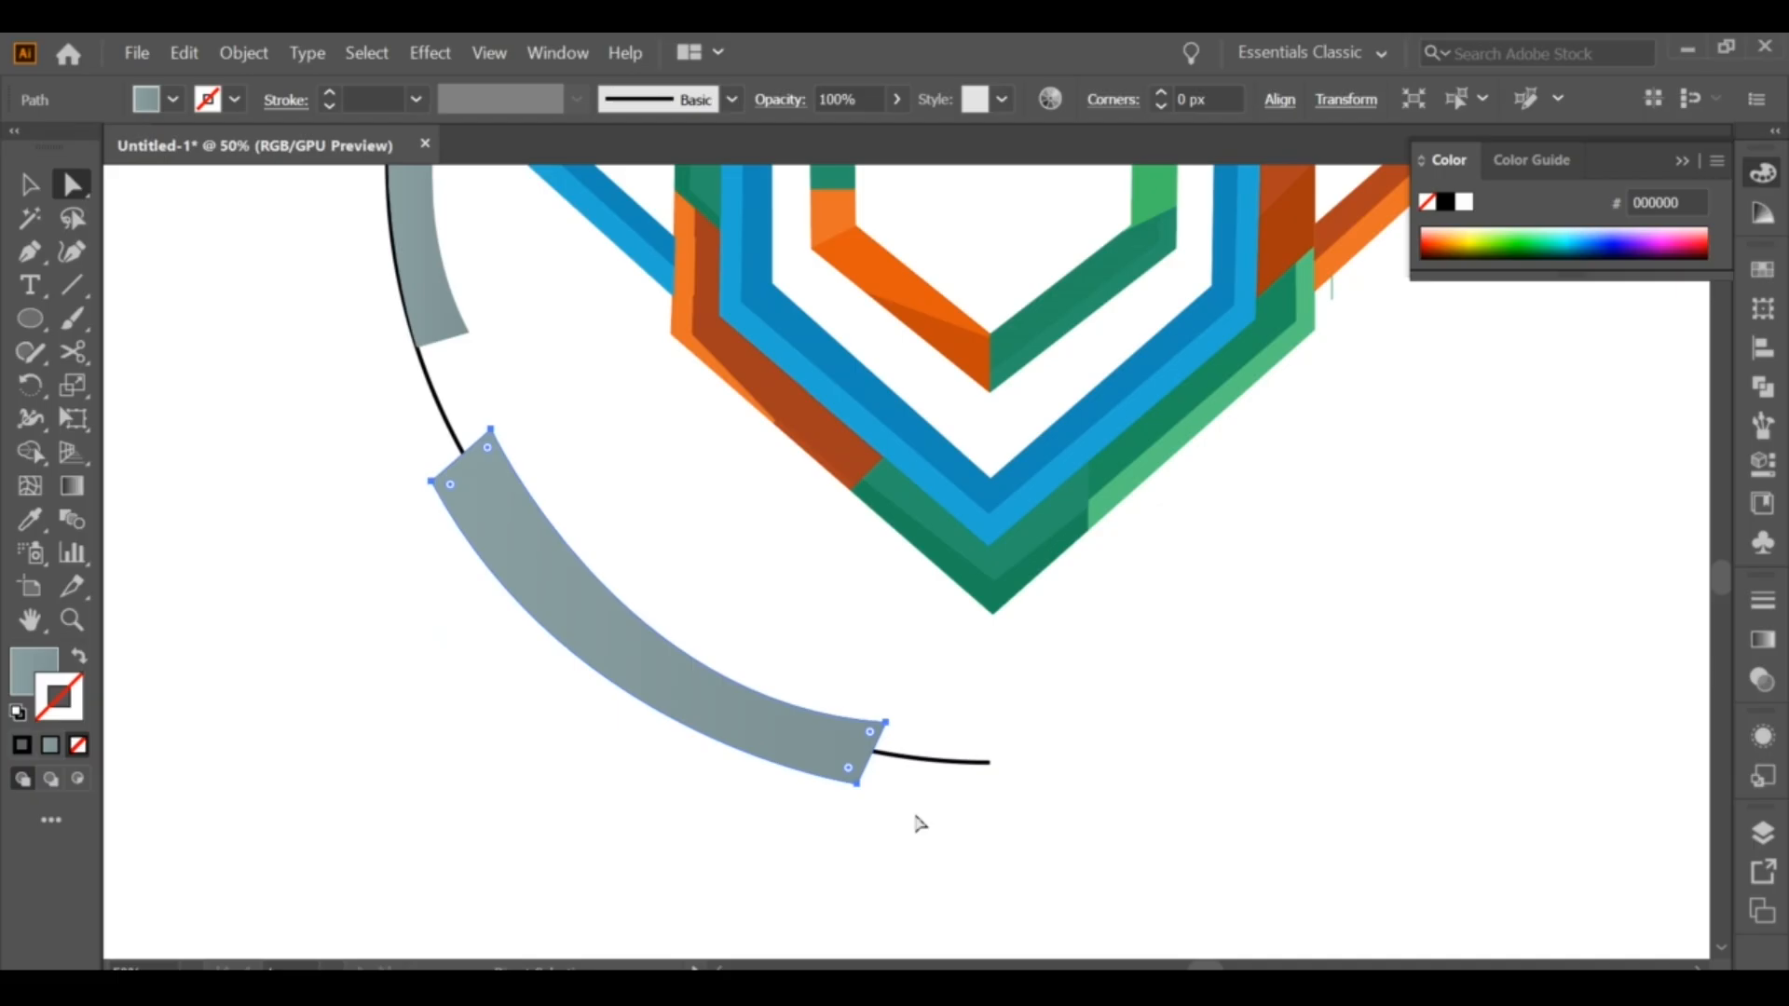
left_click(886, 724)
left_click_drag(527, 707, 551, 692)
left_click_drag(857, 784, 882, 732)
left_click_drag(491, 431, 444, 475)
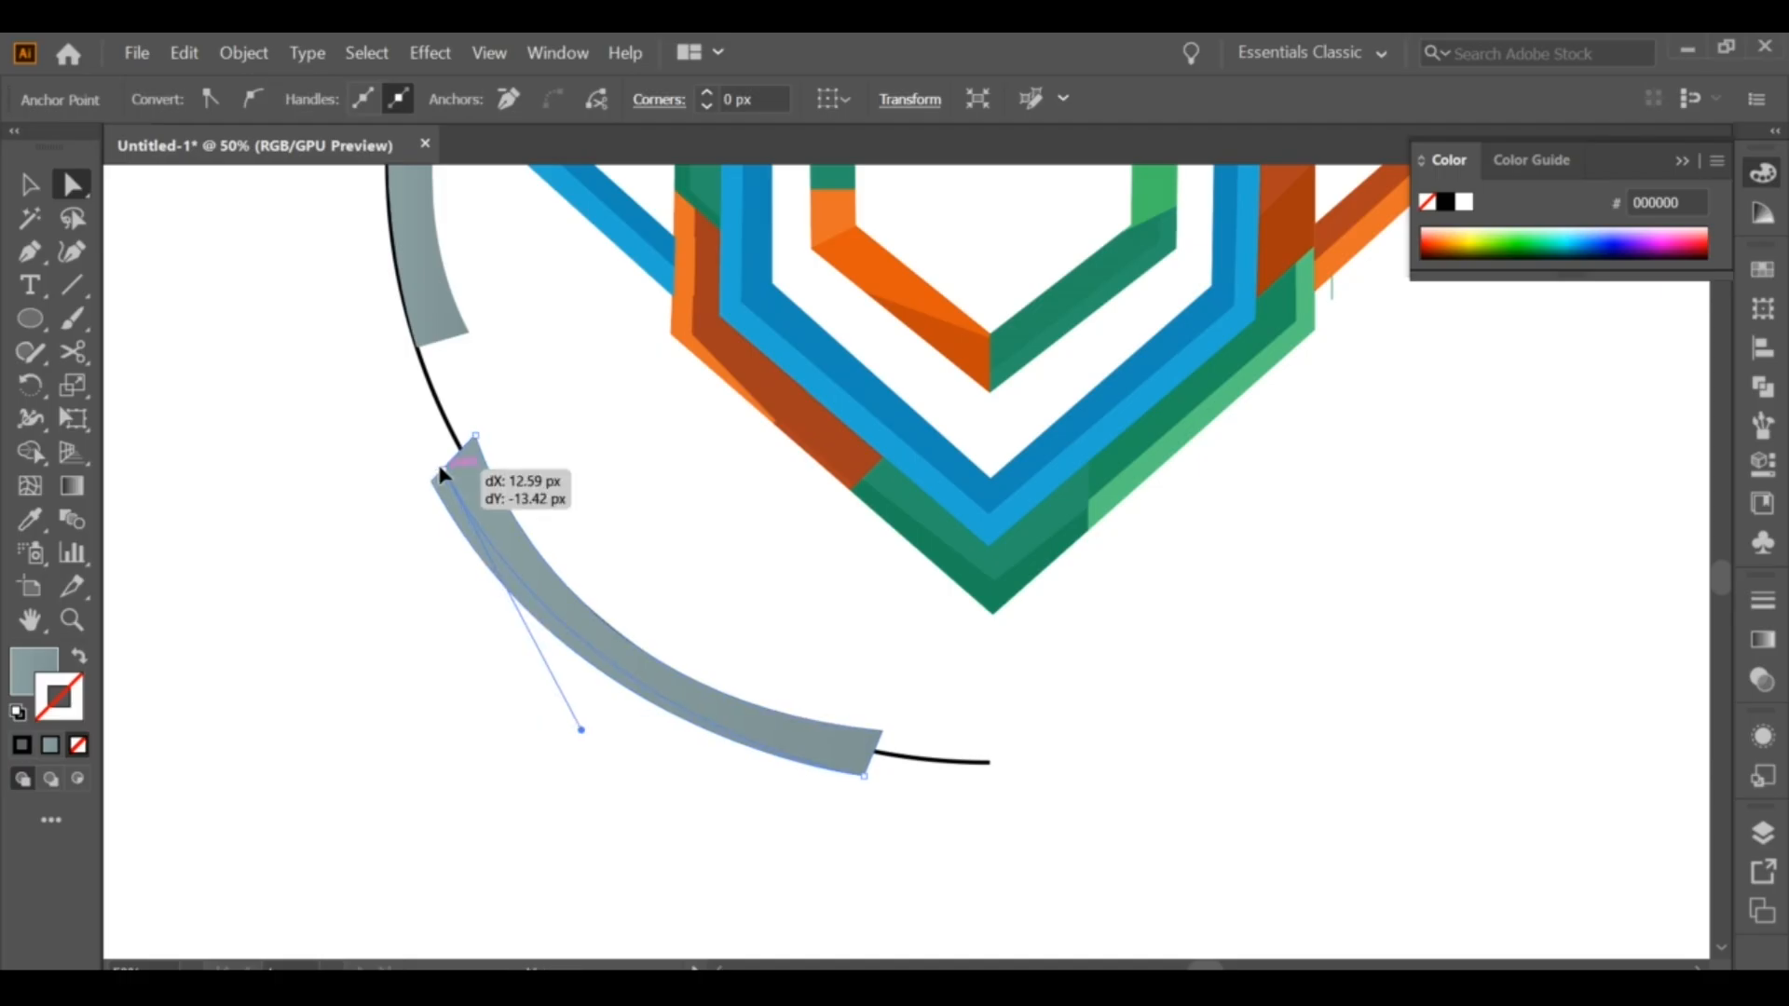
left_click(650, 585)
scroll(615, 643, "down", 3)
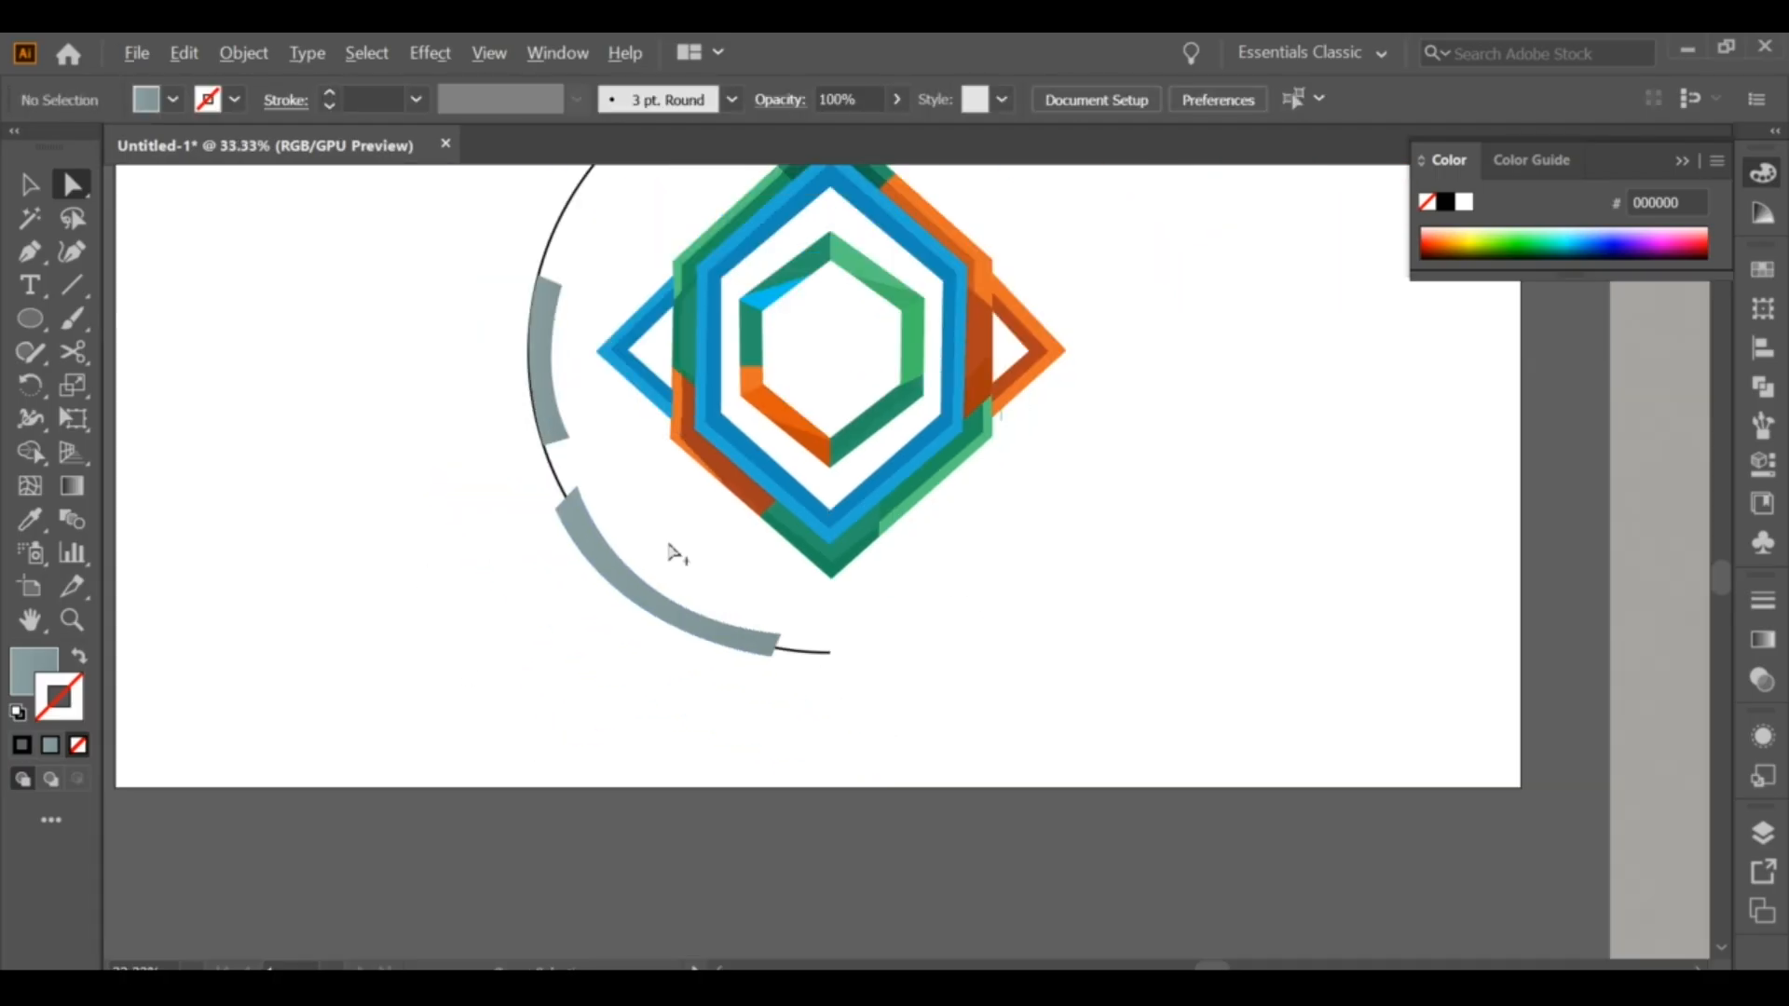
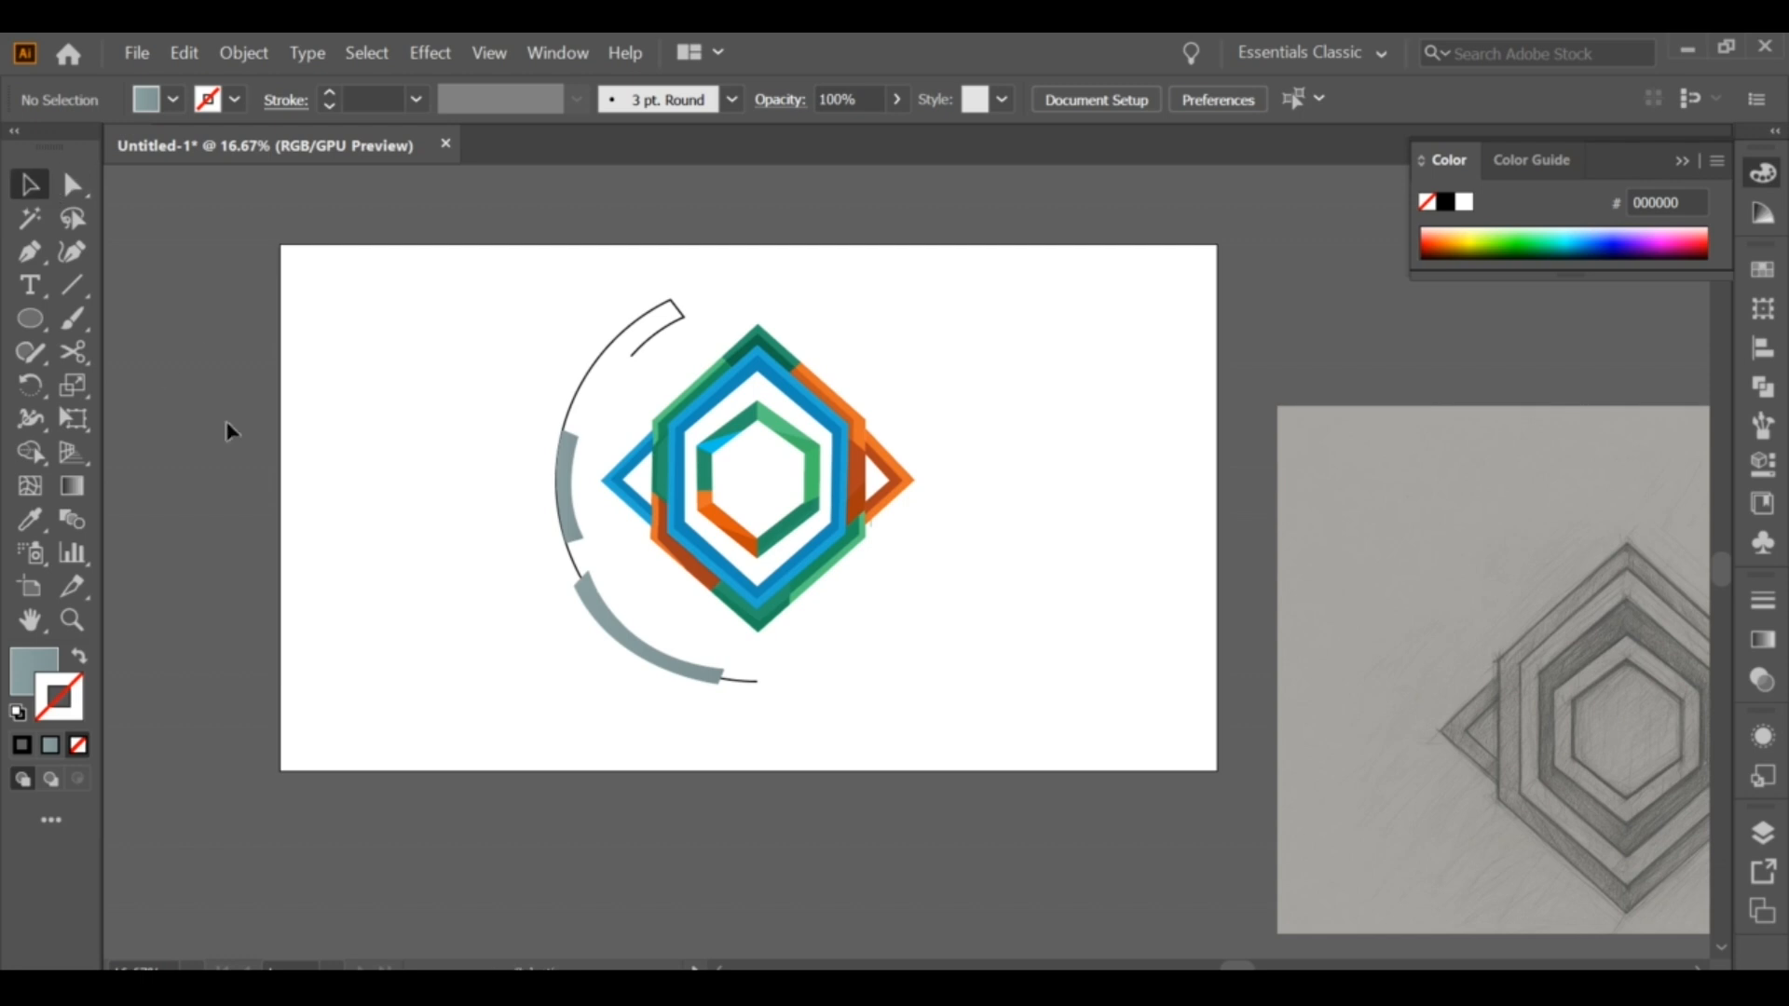
Step: Cover the artboard with a dark navy rectangle placed behind the artwork and turn the arc outline white
scroll(477, 472, "up", 2)
scroll(551, 478, "down", 1)
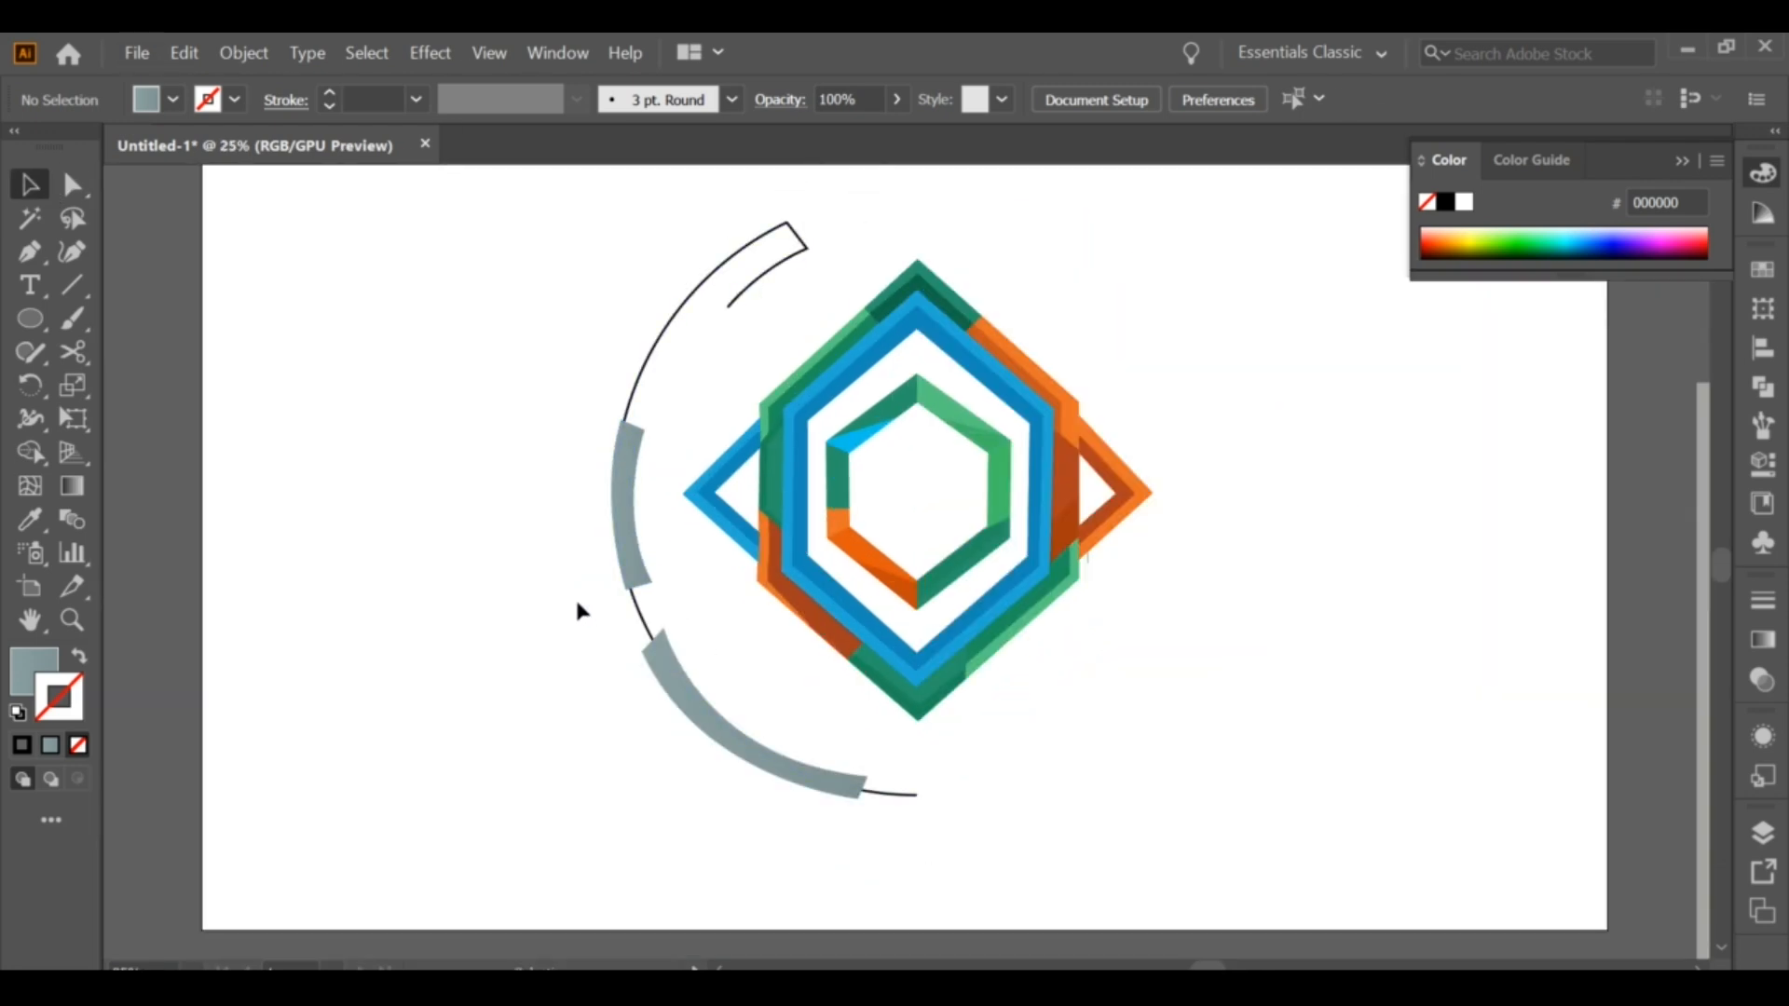
scroll(578, 597, "down", 1)
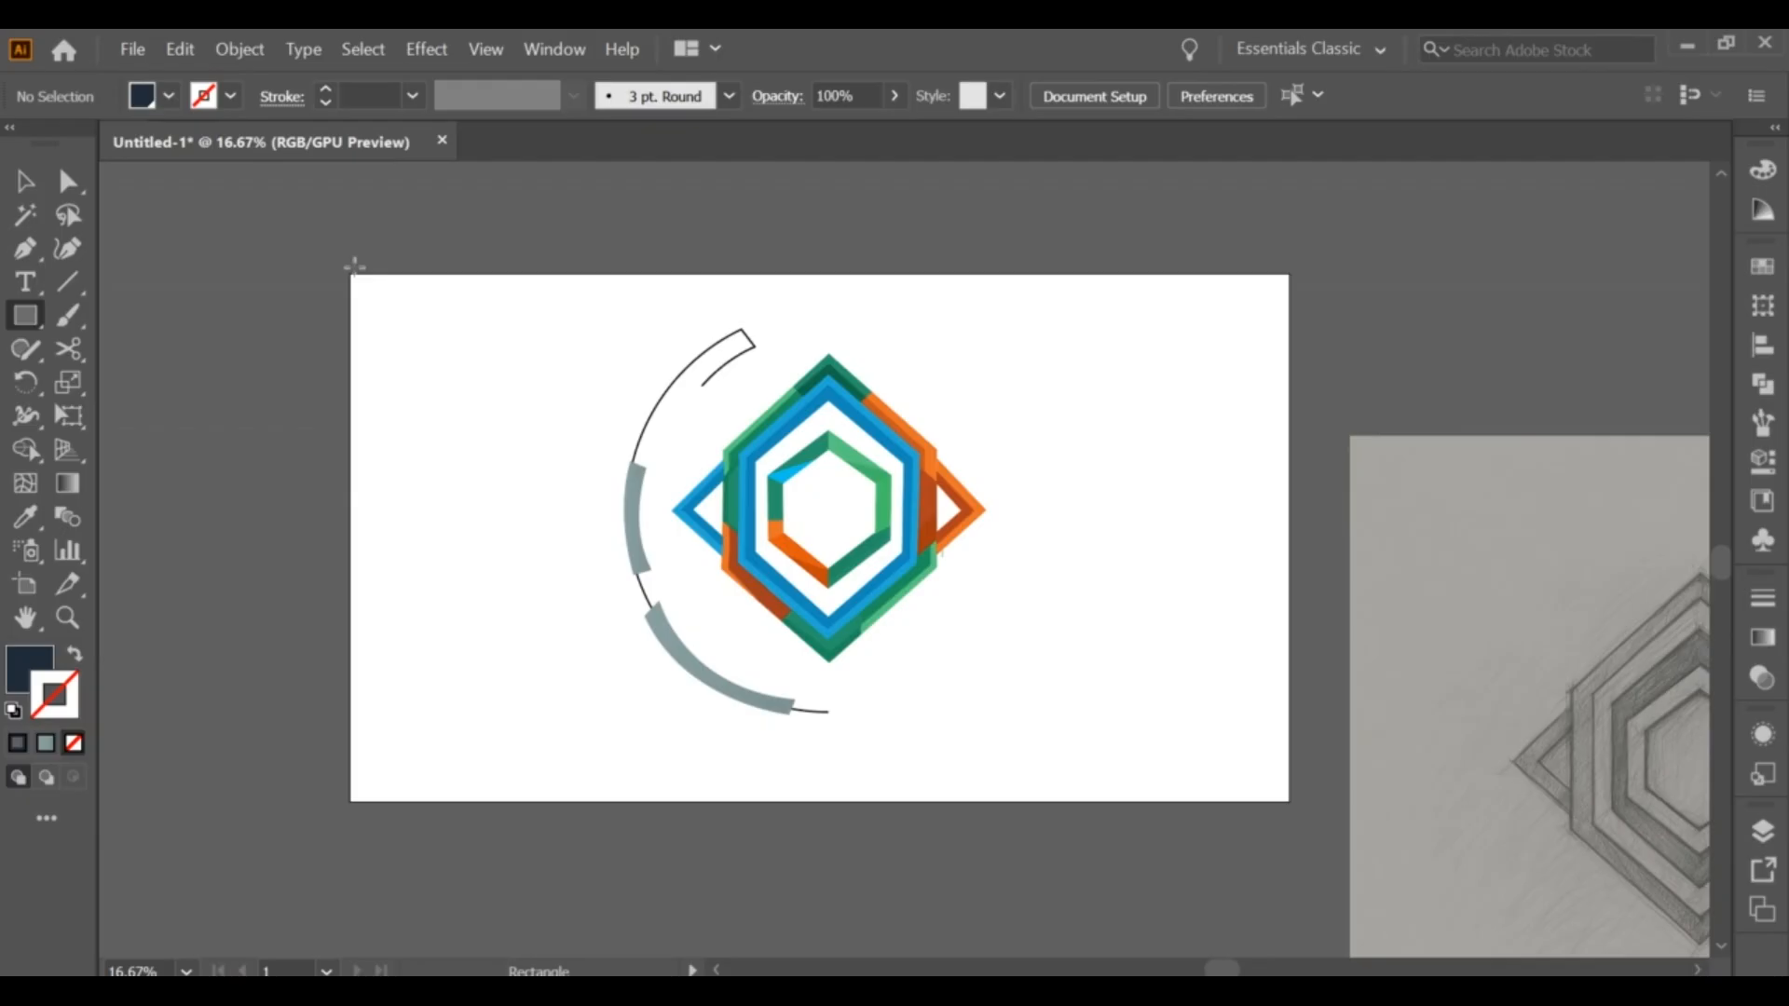
left_click(45, 742)
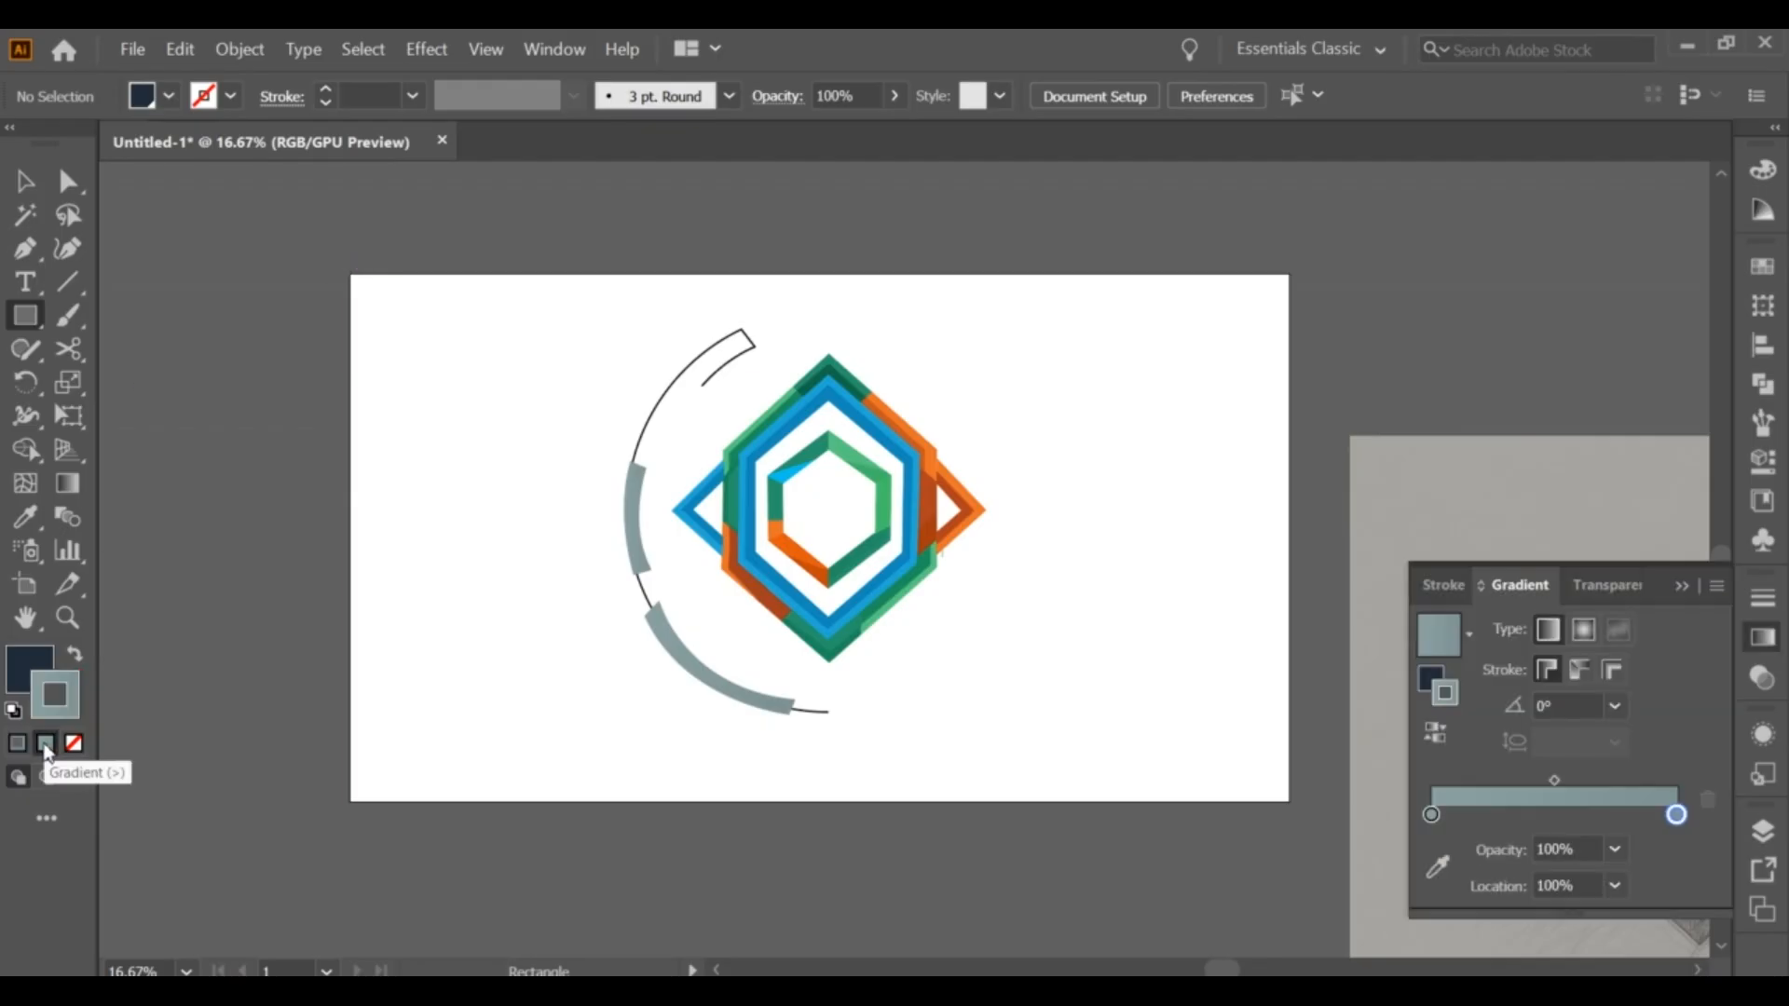
left_click_drag(351, 274, 1290, 801)
key("v")
right_click(588, 329)
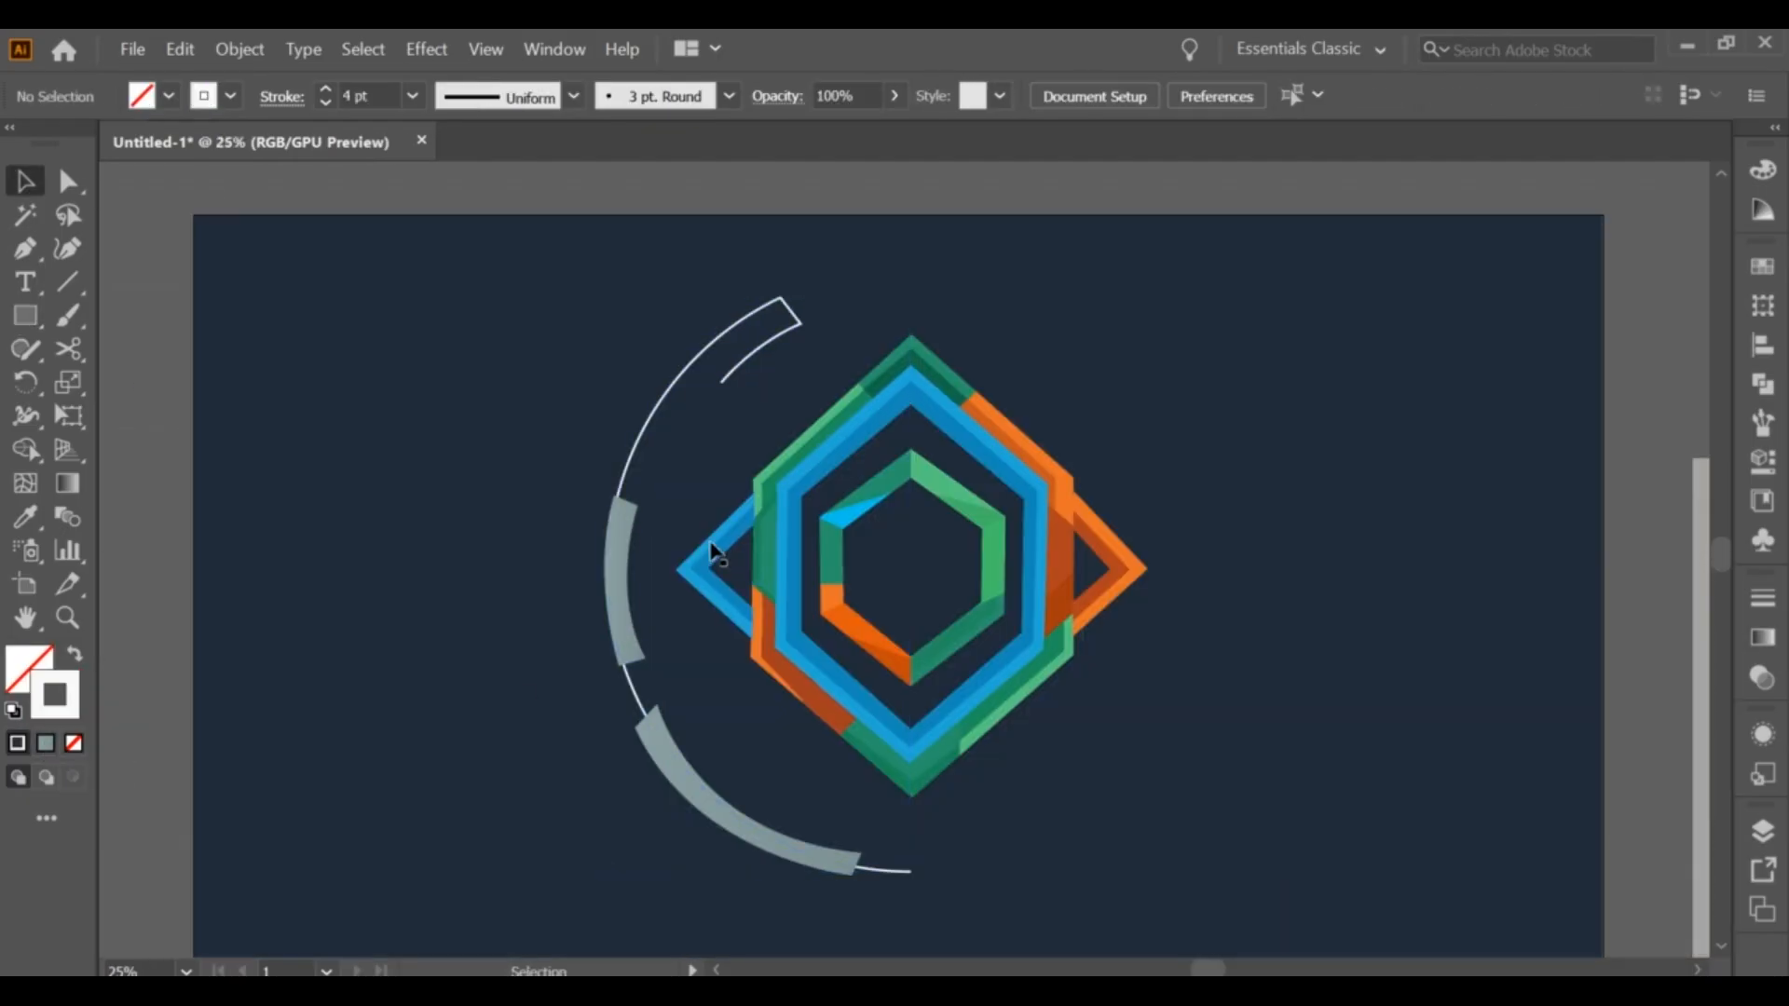
left_click(545, 587)
scroll(584, 438, "down", 1)
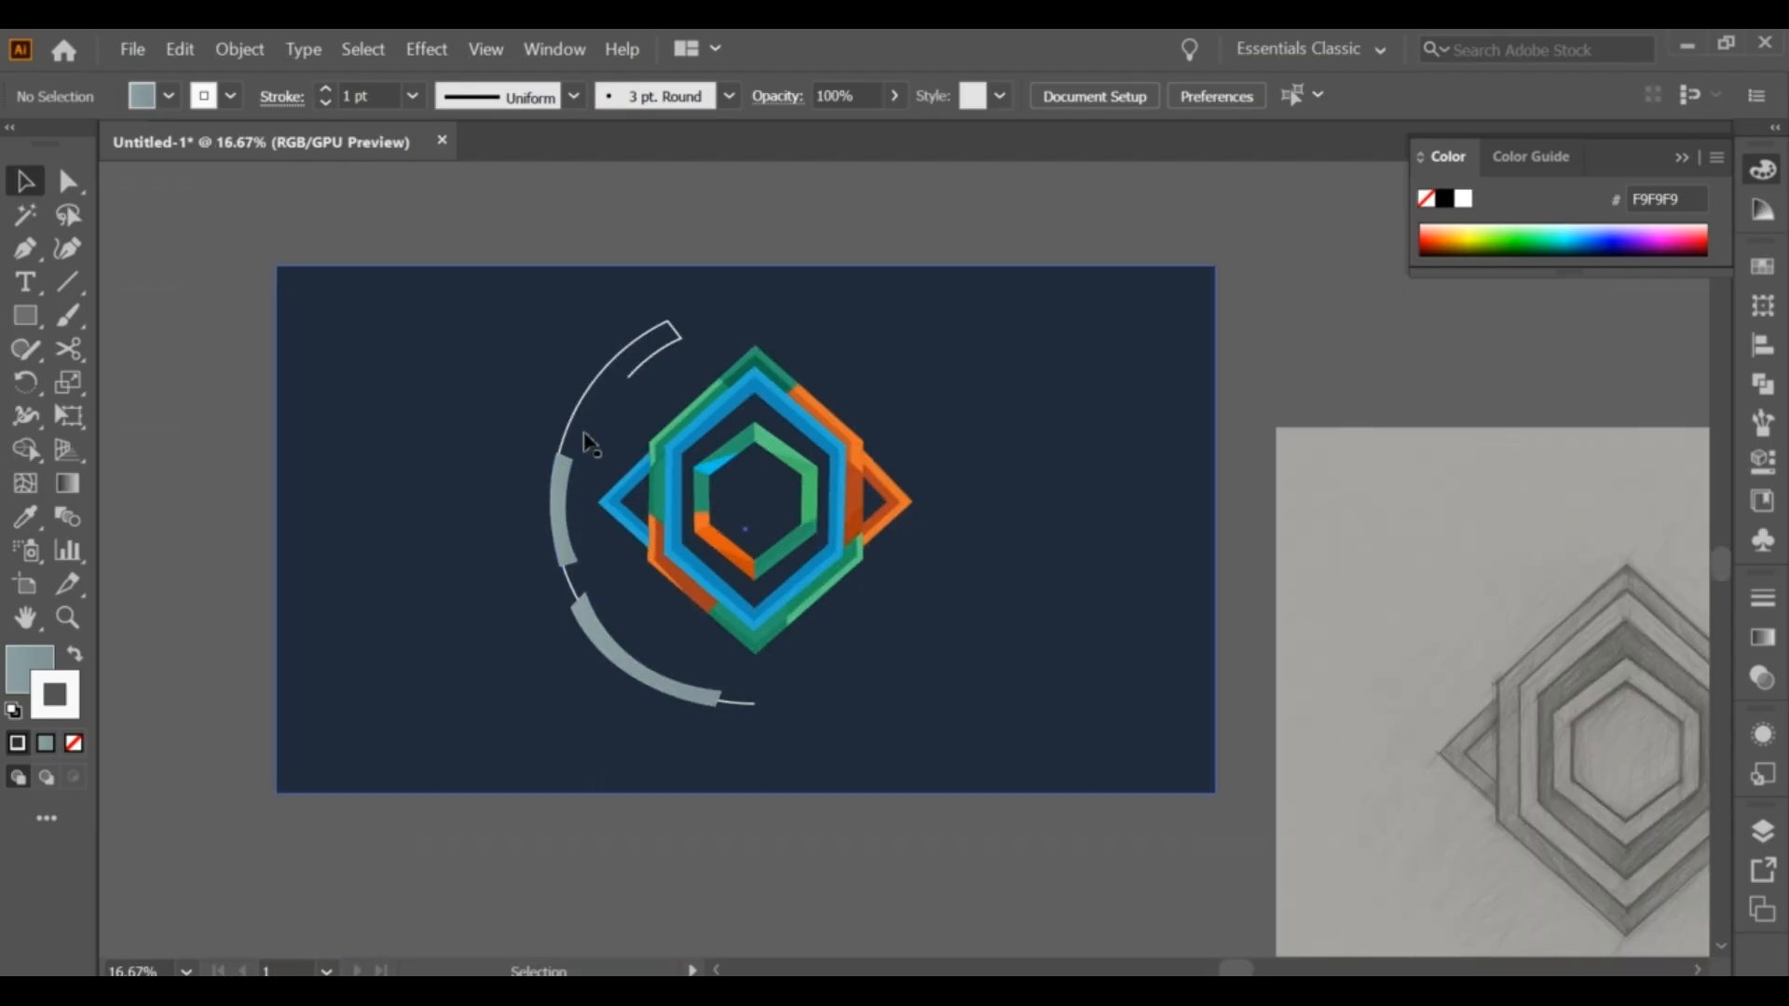
Step: Draw a circle with no fill and a white outline, and scale it down around the logo's right half
right_click(25, 316)
left_click(120, 384)
left_click_drag(792, 346, 1079, 631)
key("v")
left_click(74, 744)
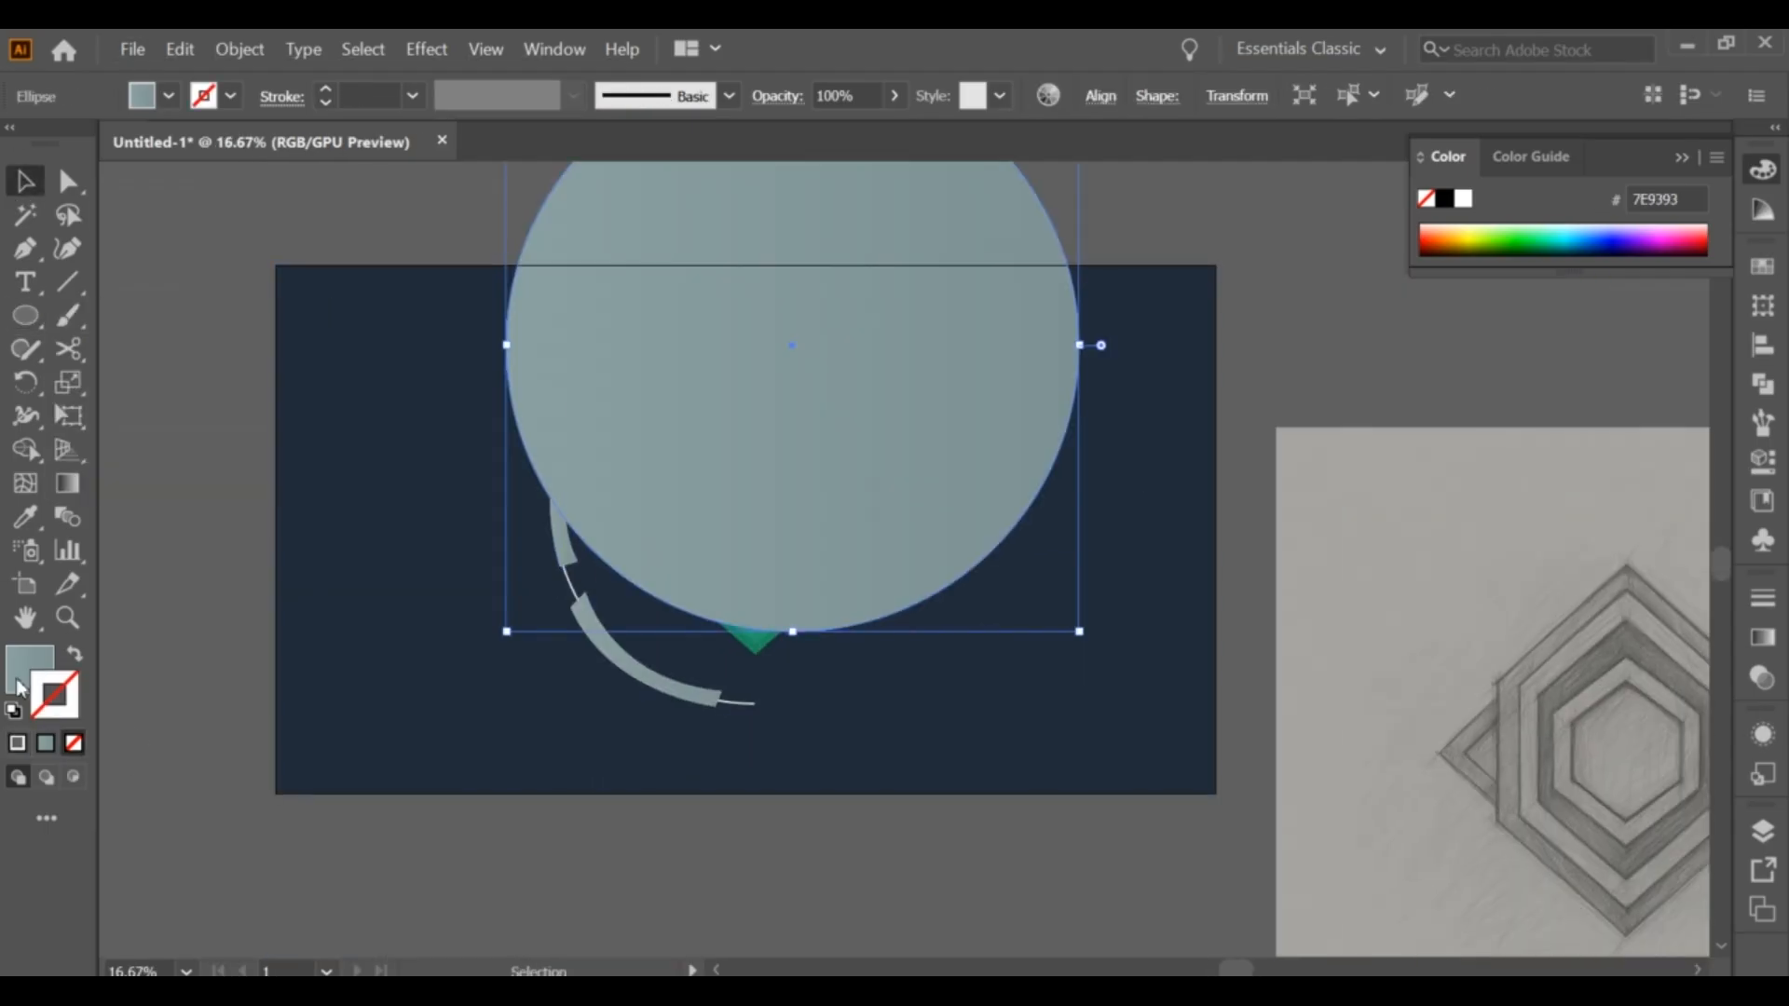
key("shift+x")
left_click_drag(792, 346, 941, 499)
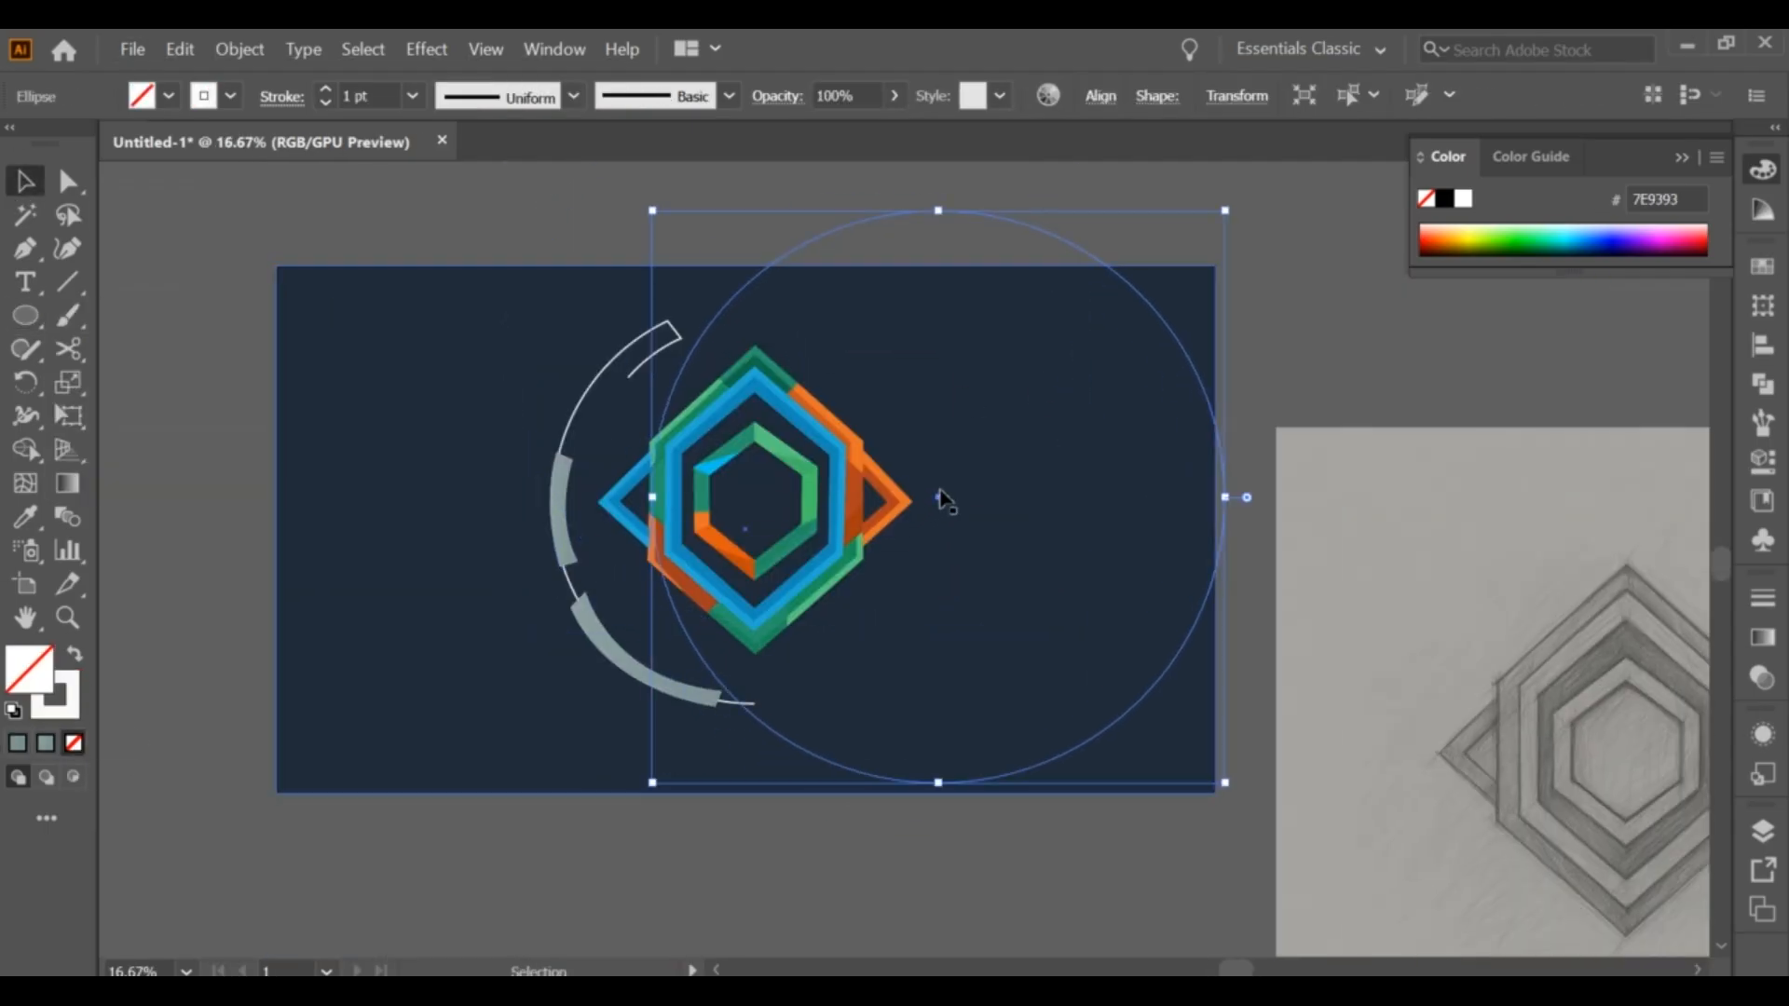
left_click_drag(1225, 496, 1060, 497)
Step: Cut the circle at its upper left and lower right with the Scissors tool and delete the left-hand portion
key("c")
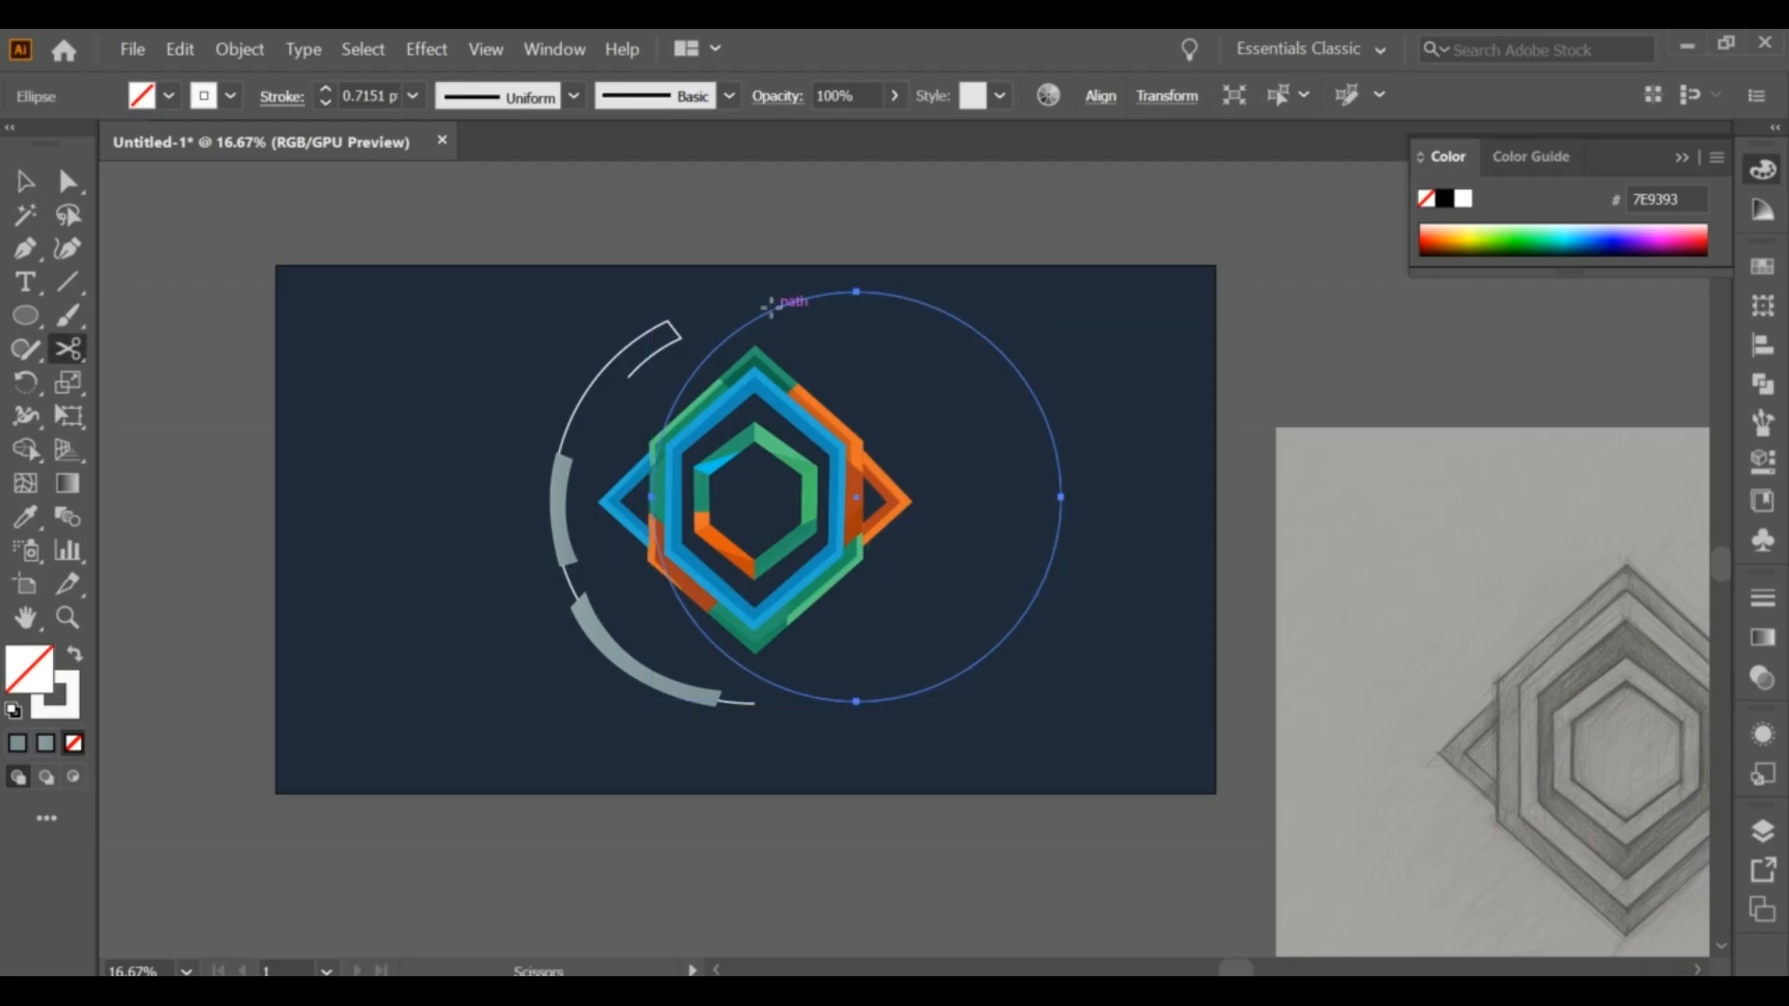
left_click(766, 308)
left_click(909, 691)
key("Return")
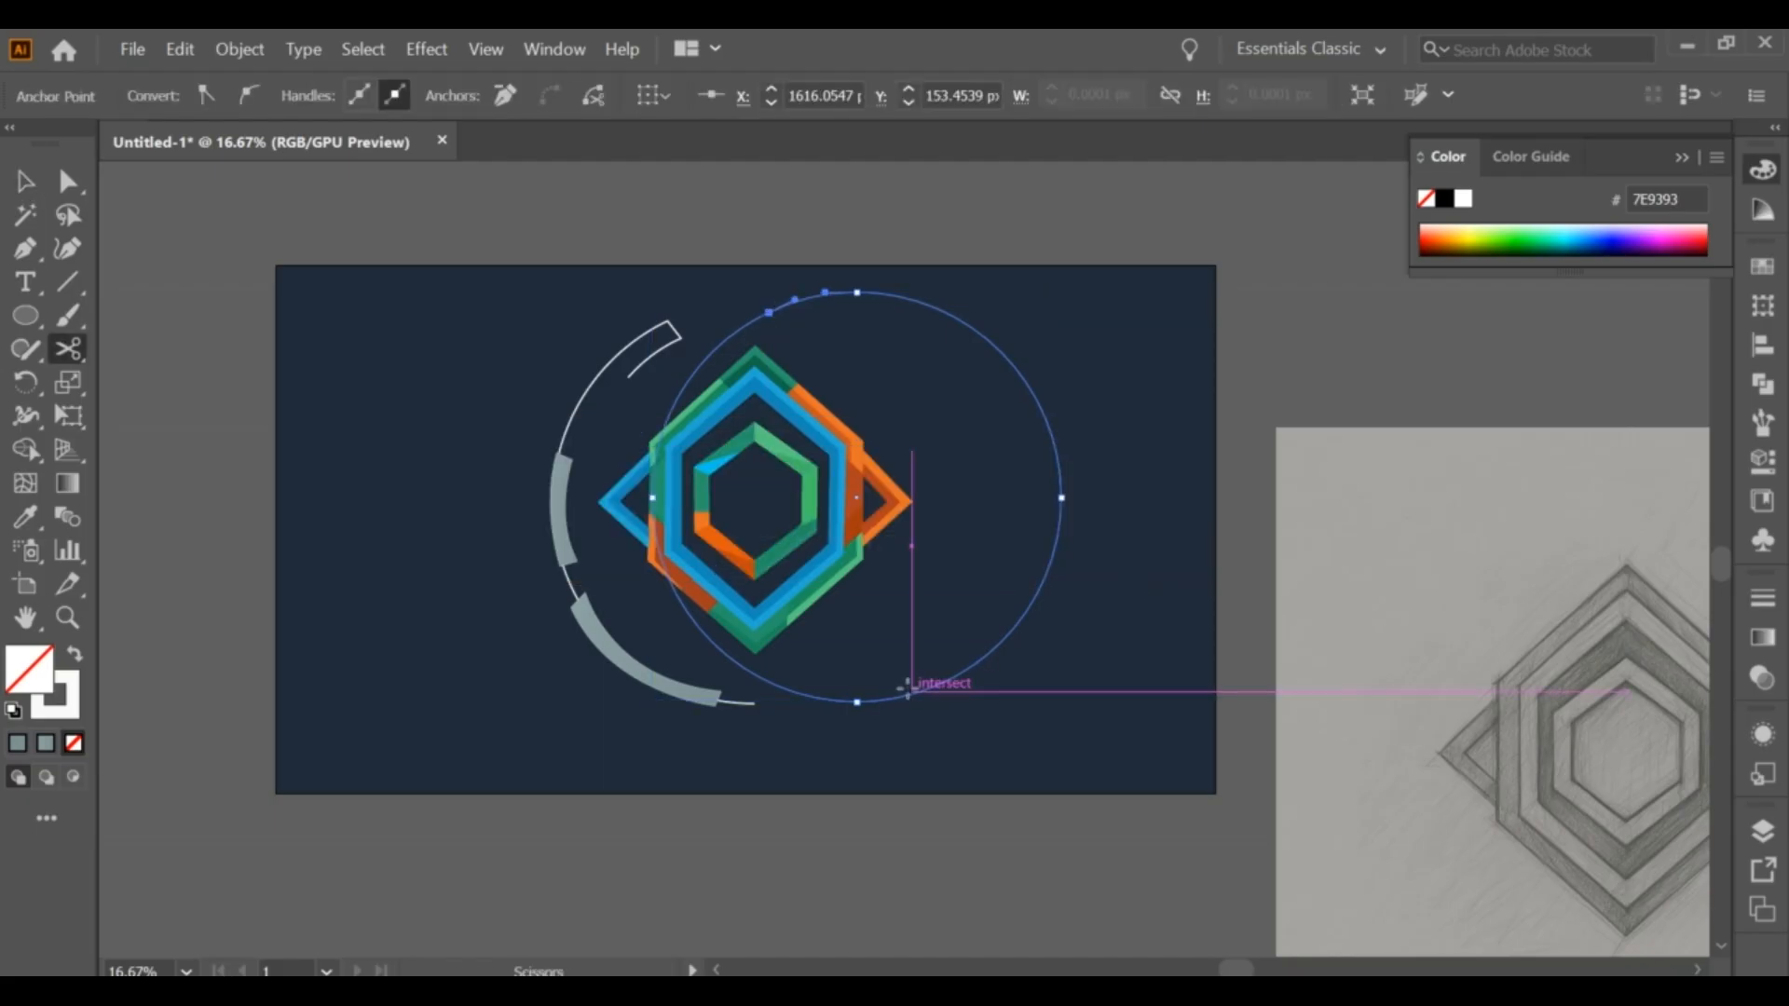
left_click(921, 690)
left_click(26, 181)
key("Delete")
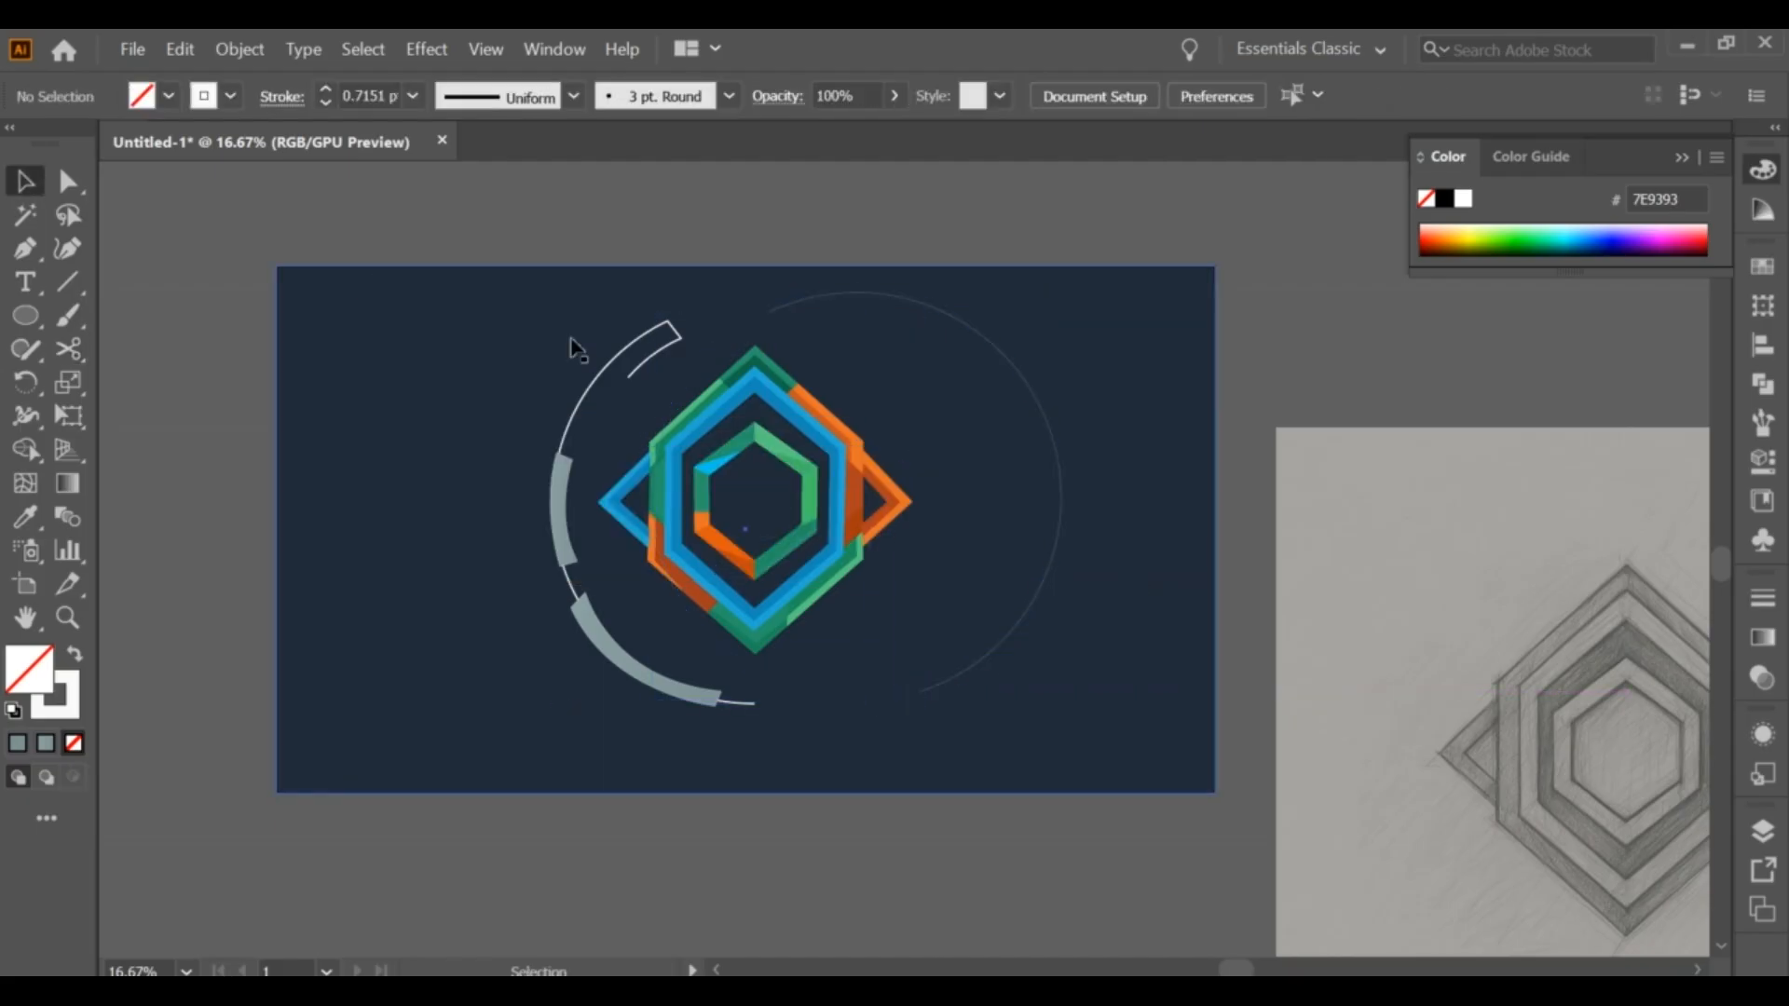
Step: Set the white outline of the remaining right-hand arc to 4 pt
scroll(959, 415, "up", 1)
left_click(1065, 371)
left_click(1402, 343)
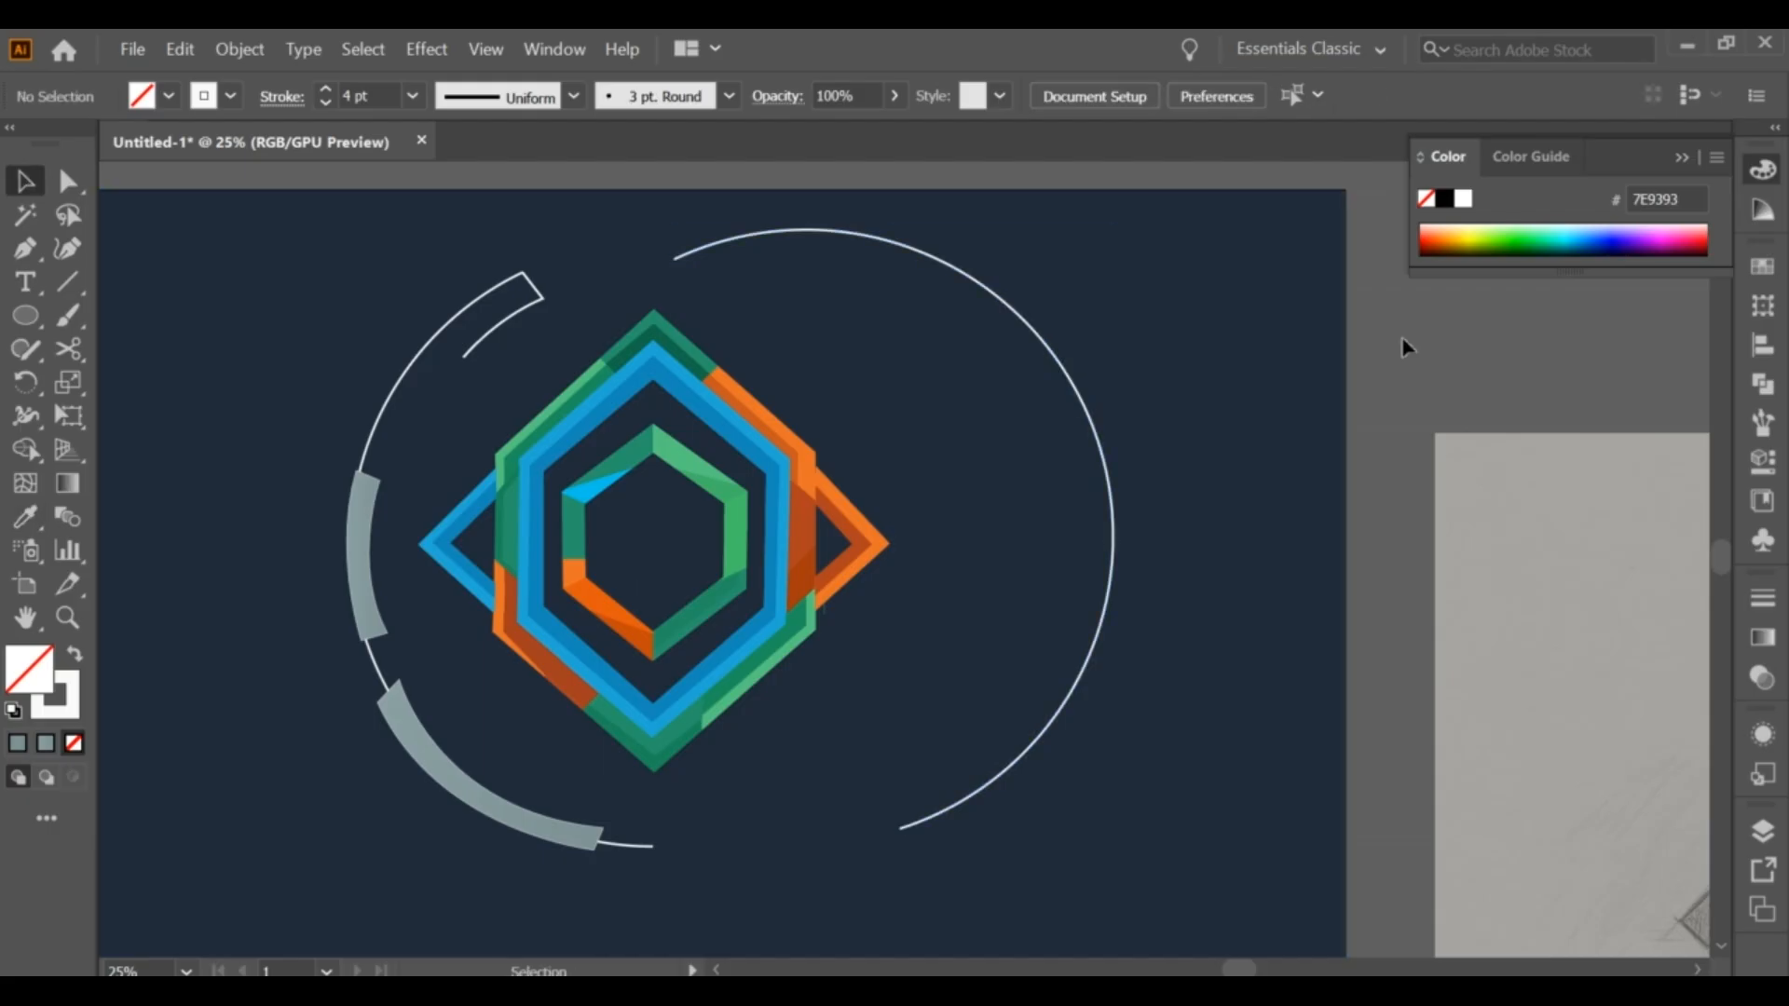
Step: Add an anchor point on the upper-right stretch of the right-hand arc
key("p")
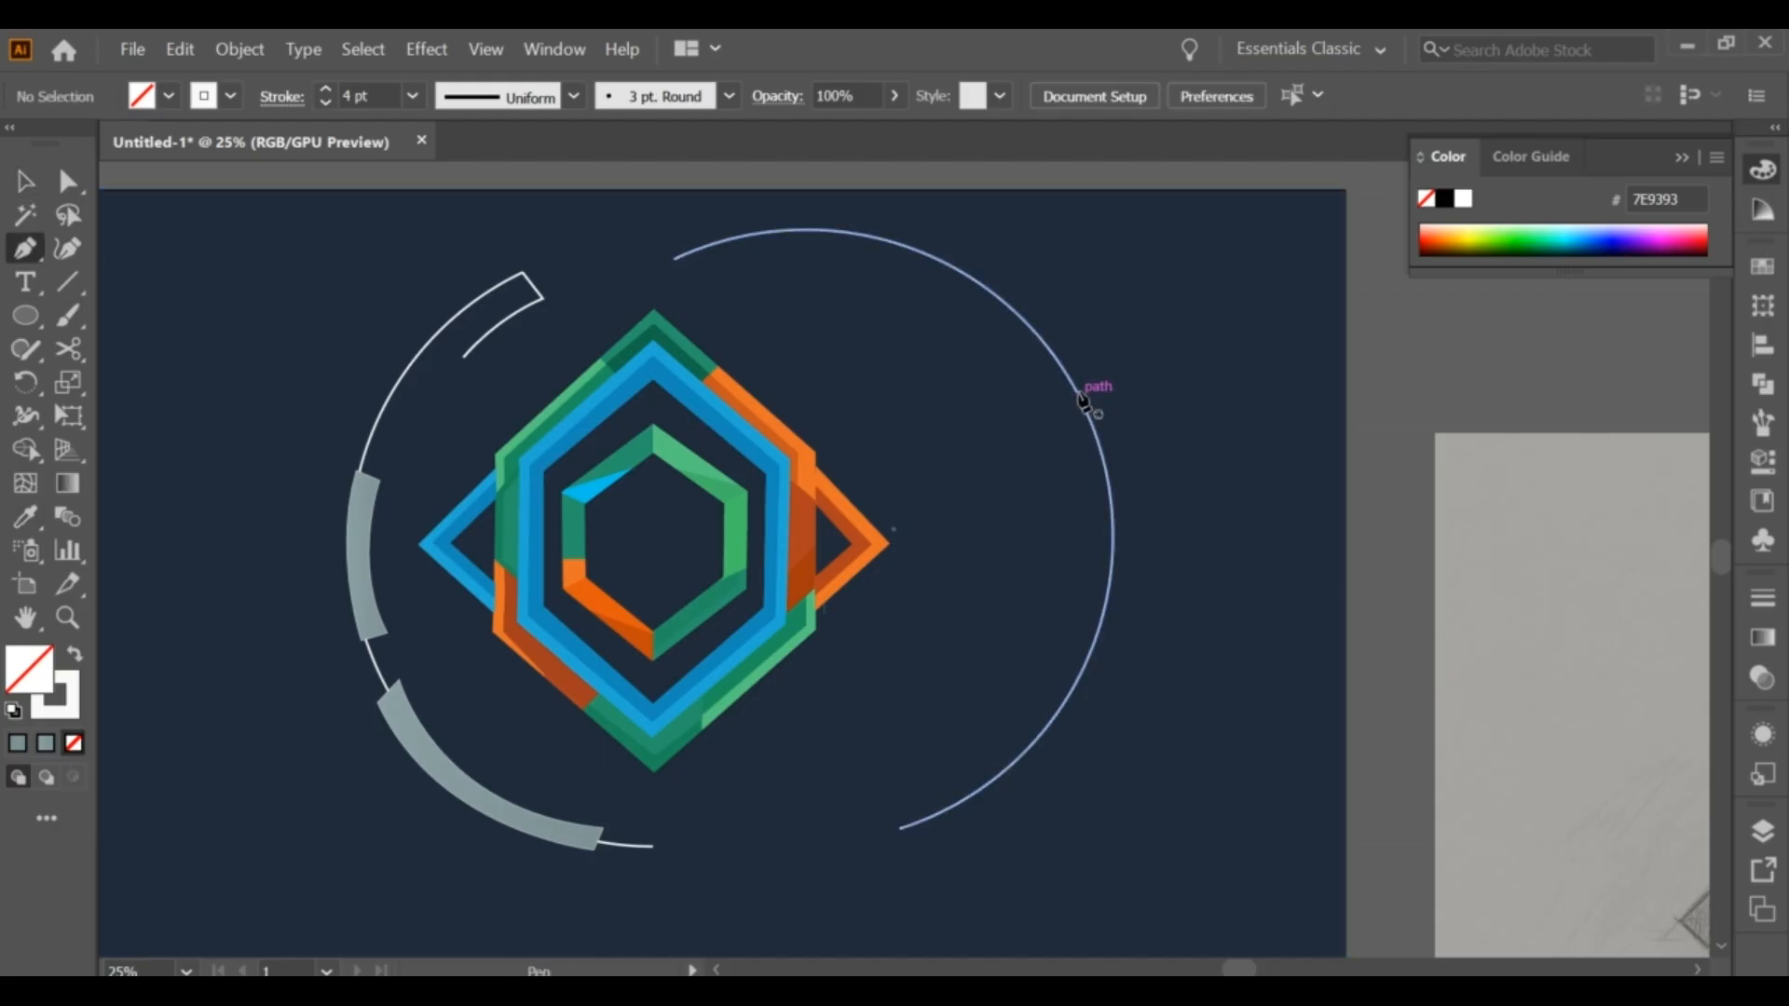
left_click(1080, 395)
key("ctrl+z")
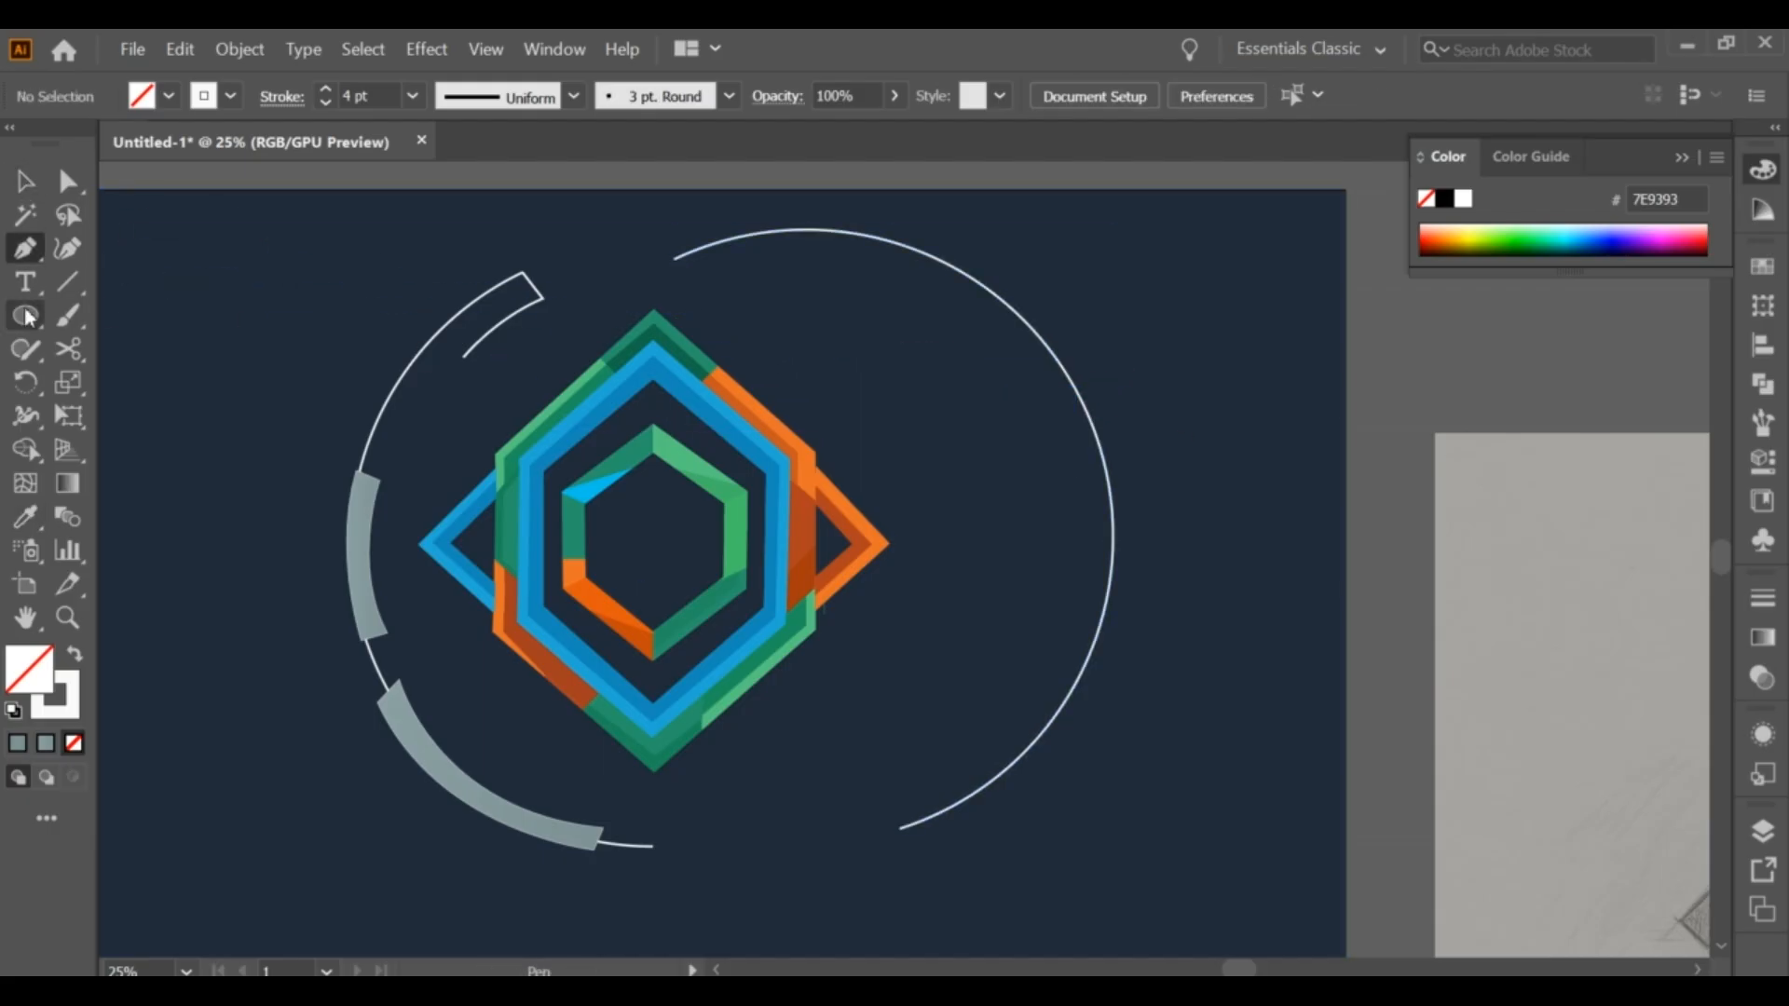
left_click_drag(25, 248, 121, 283)
left_click(1066, 375)
scroll(1072, 378, "up", 1)
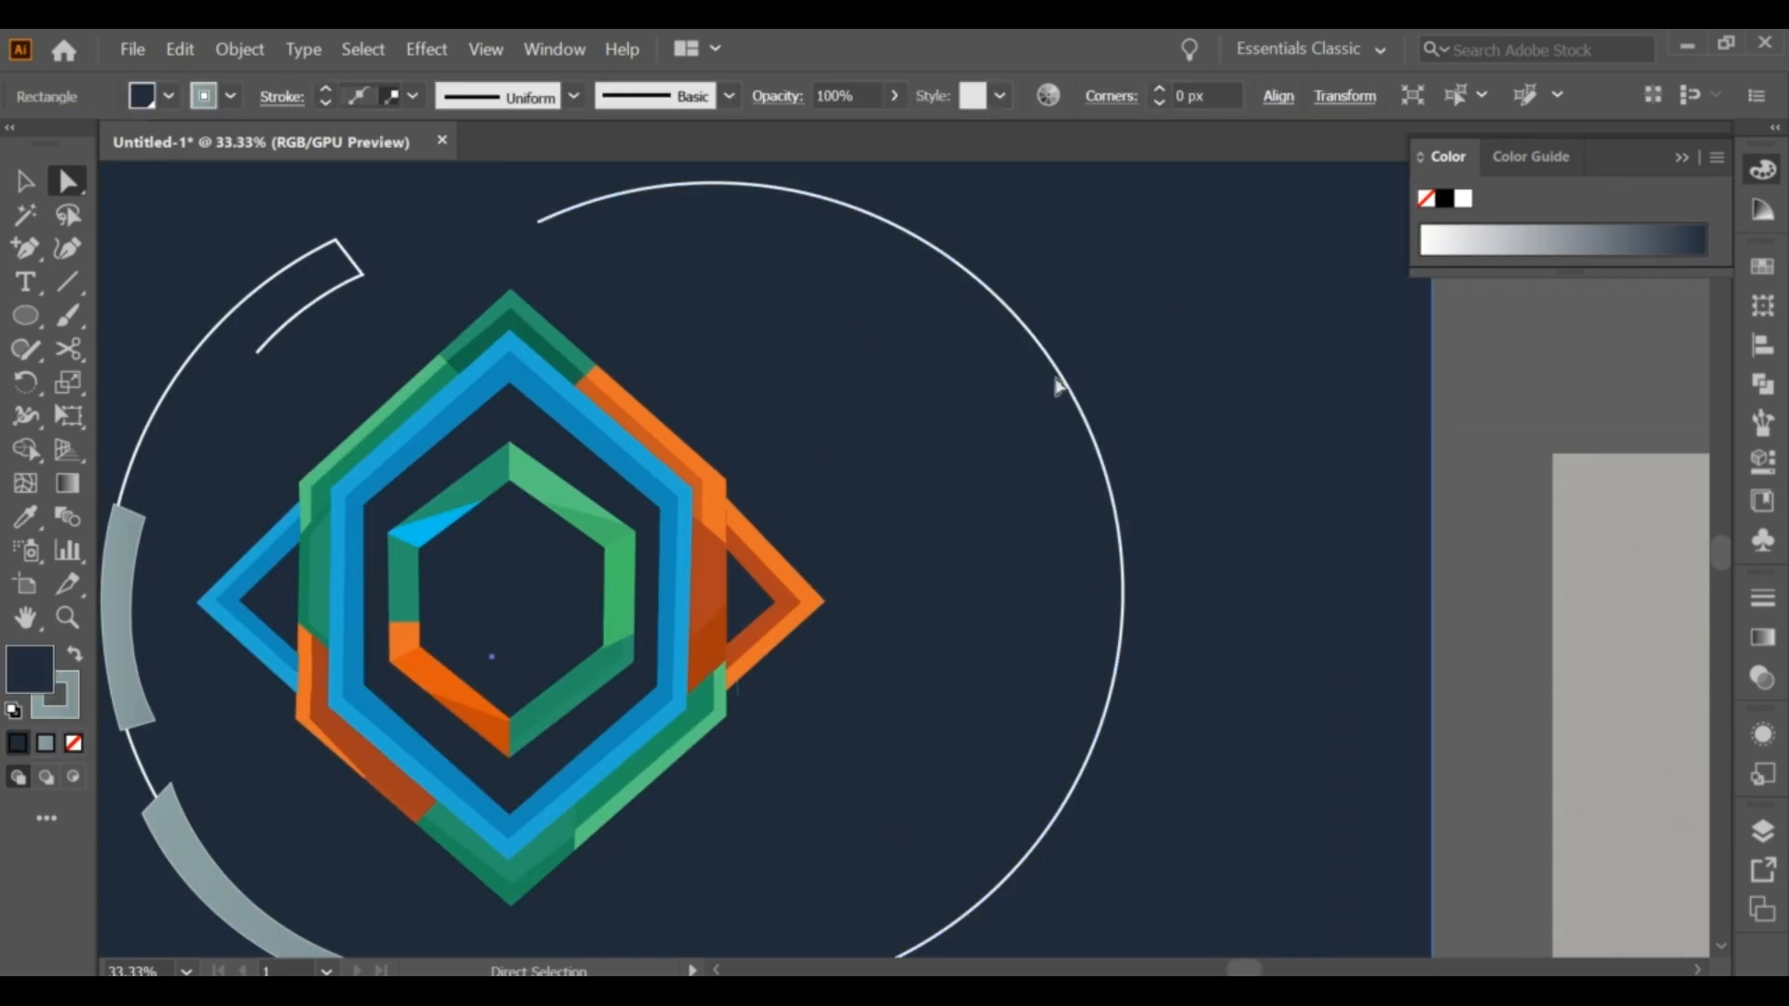
left_click_drag(25, 248, 102, 289)
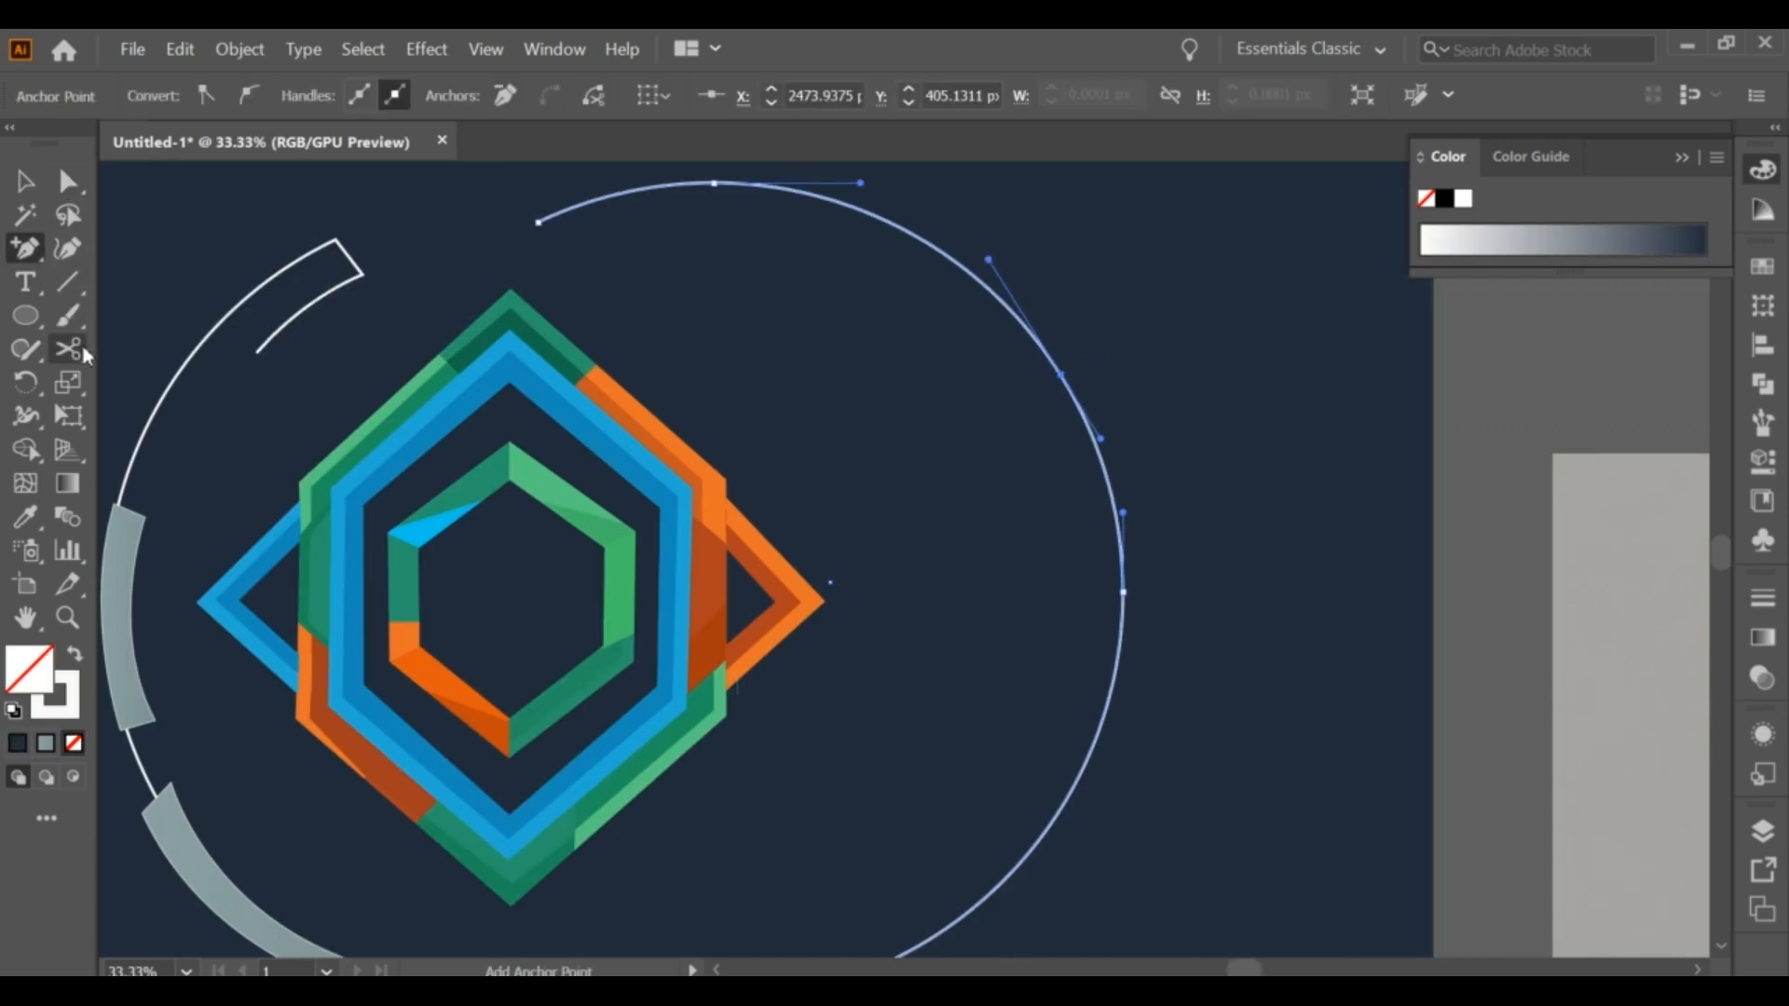
Step: Split the right-hand arc at its upper right with the Scissors tool and open a small gap between the two parts
left_click_drag(67, 349, 177, 383)
left_click(1065, 382)
key("Delete")
key("v")
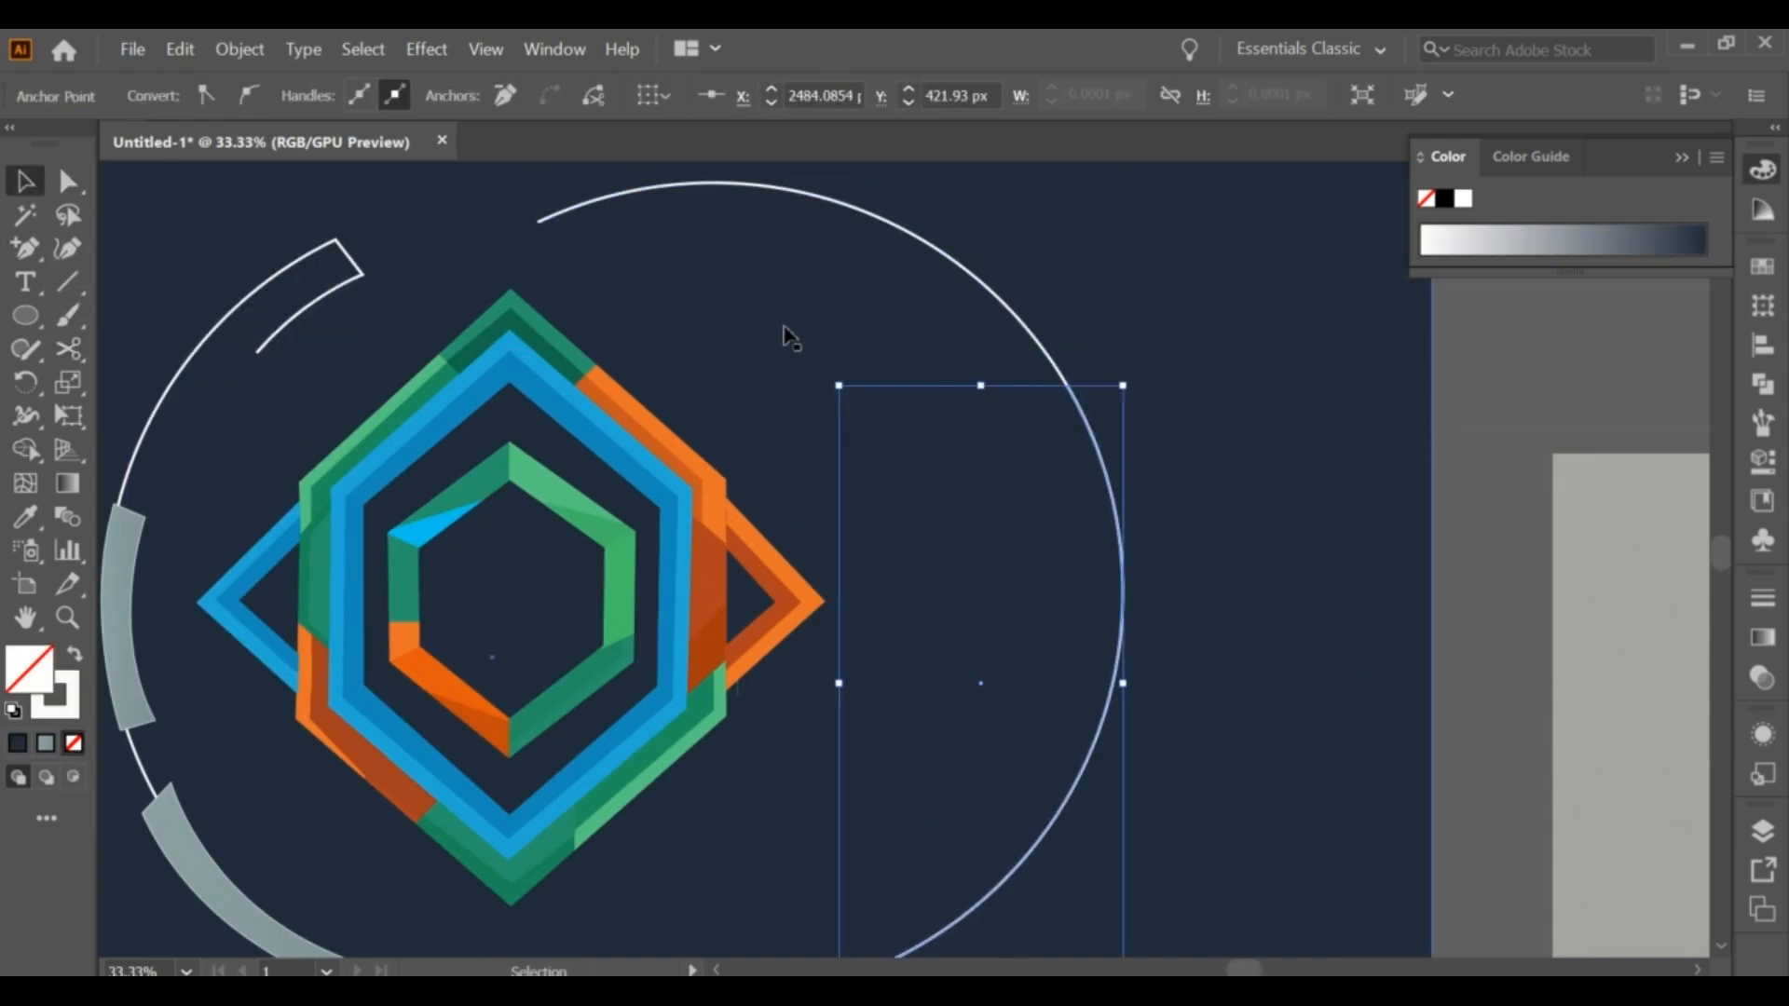
left_click(1139, 407)
left_click_drag(25, 248, 102, 256)
left_click(1044, 351)
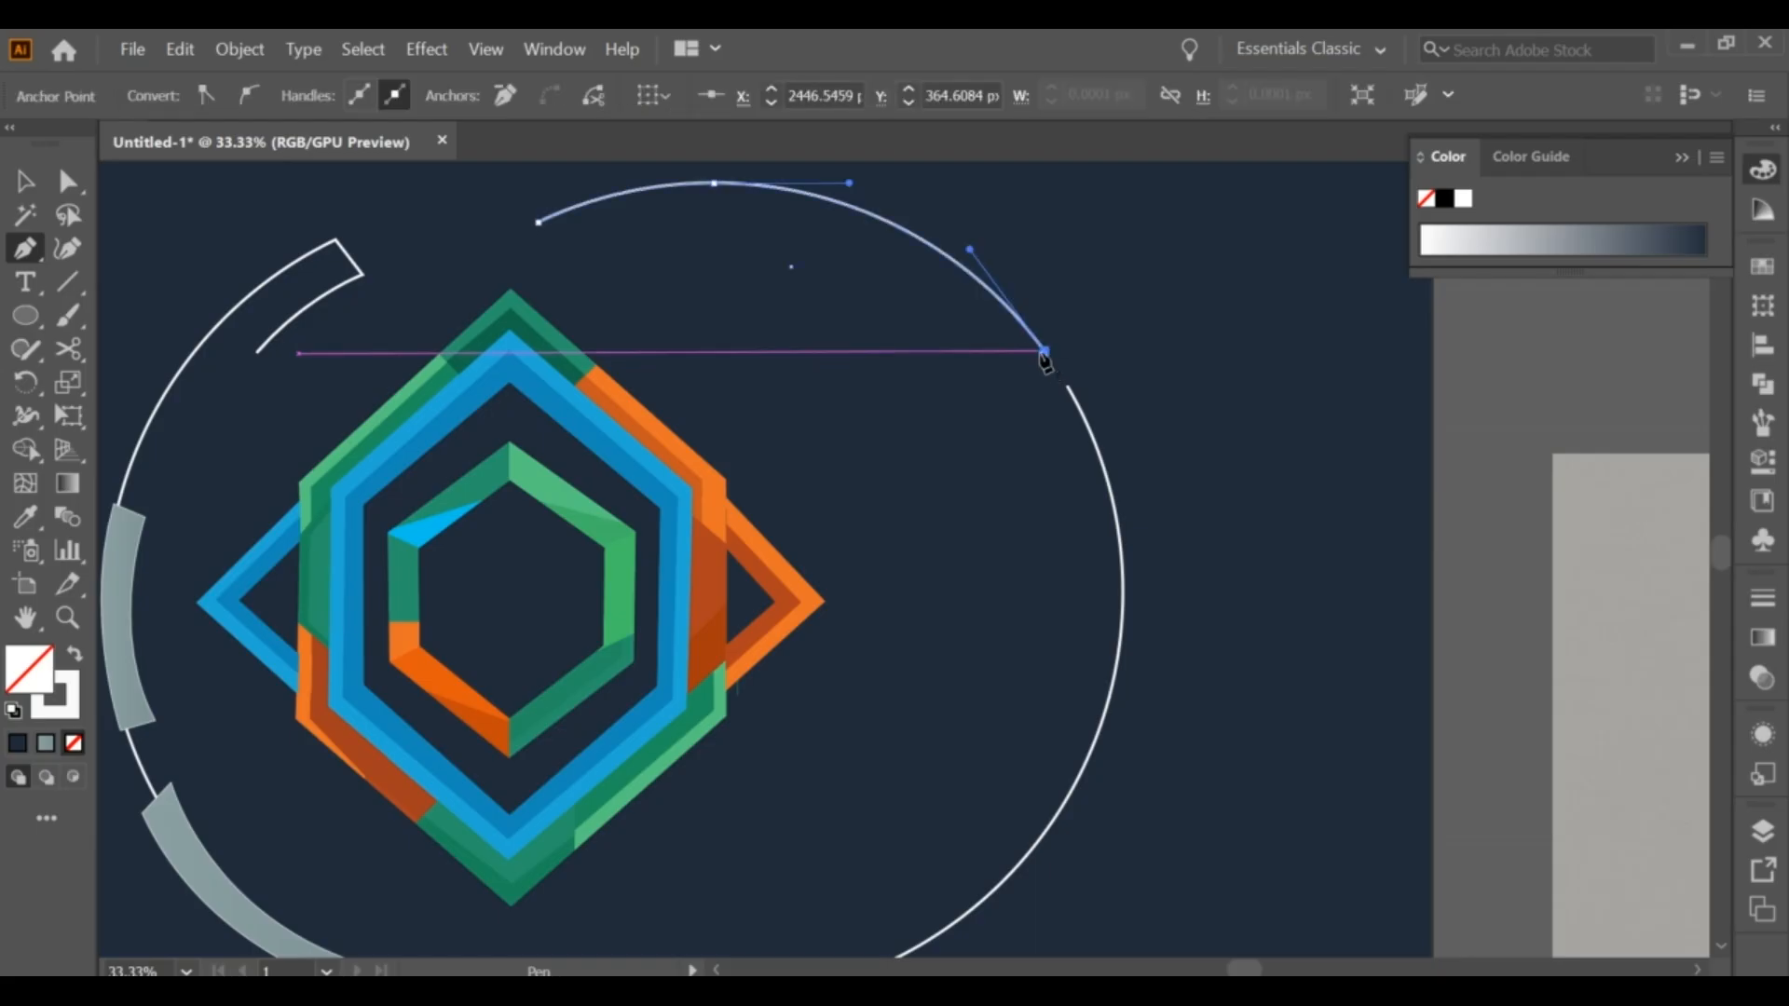
Step: Continue the lower arc with the Pen tool through a short inward notch and a new upper curve back to the upper-left end
key("z")
left_click_drag(1067, 385, 1050, 410)
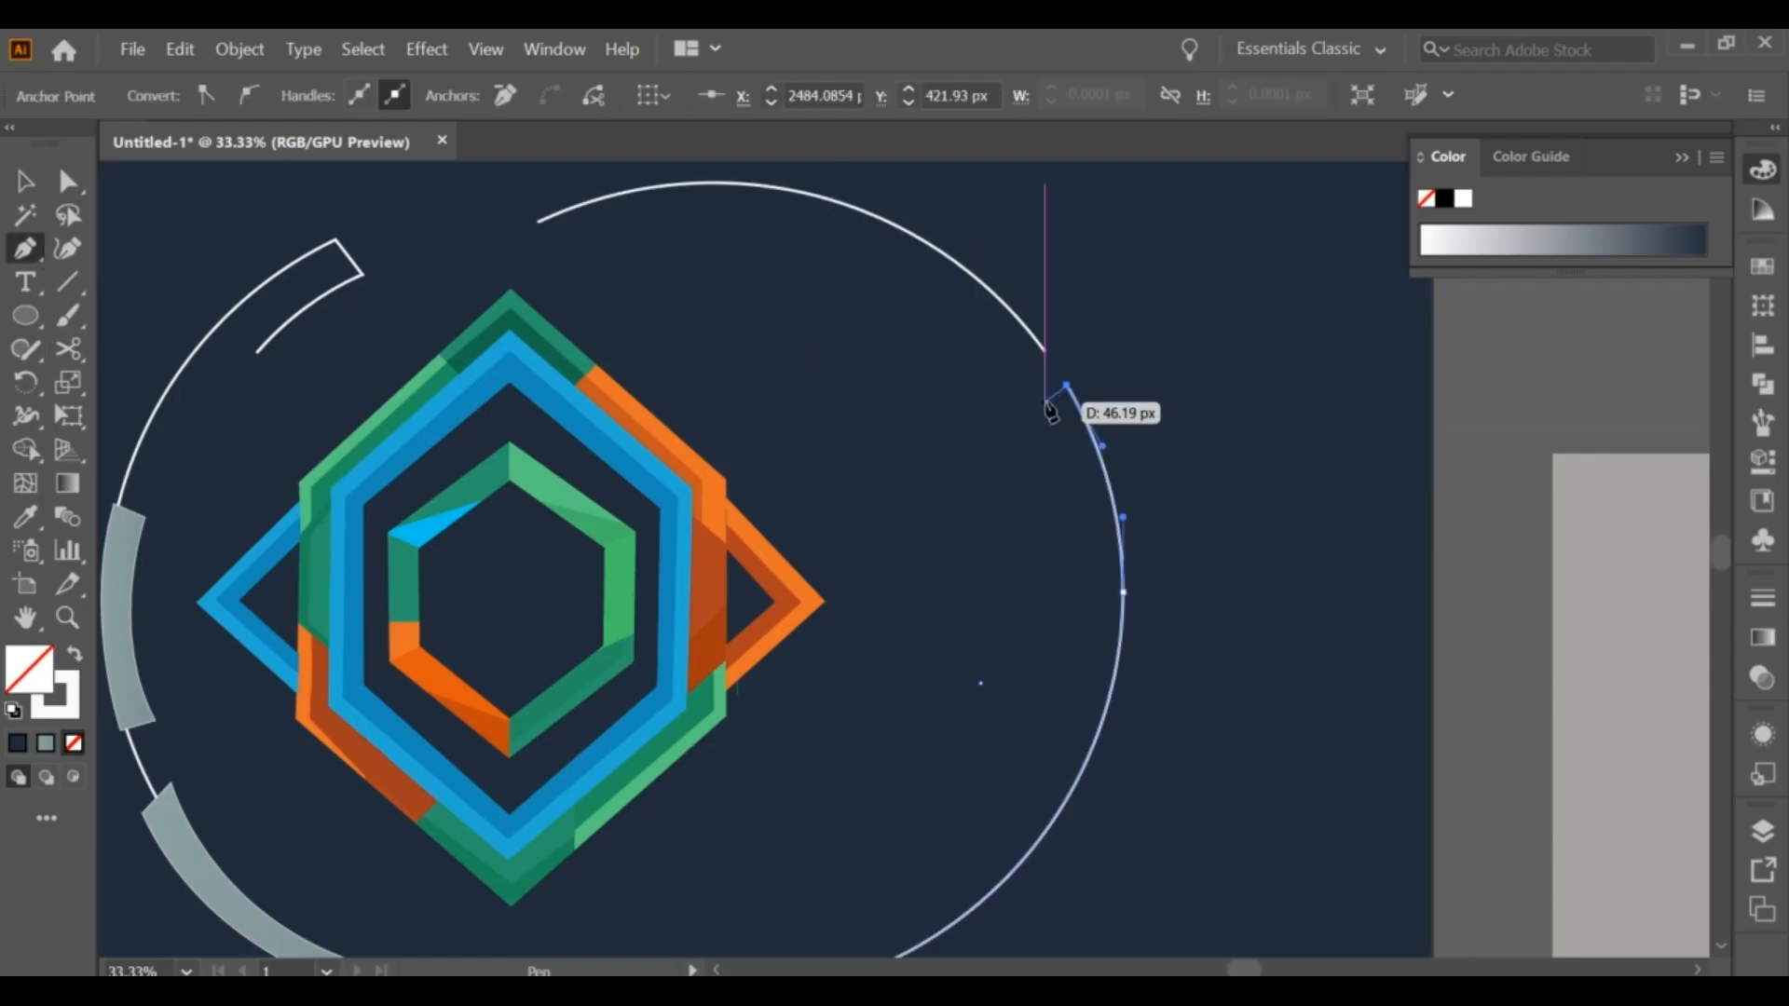
left_click(1053, 396)
left_click_drag(529, 223, 173, 370)
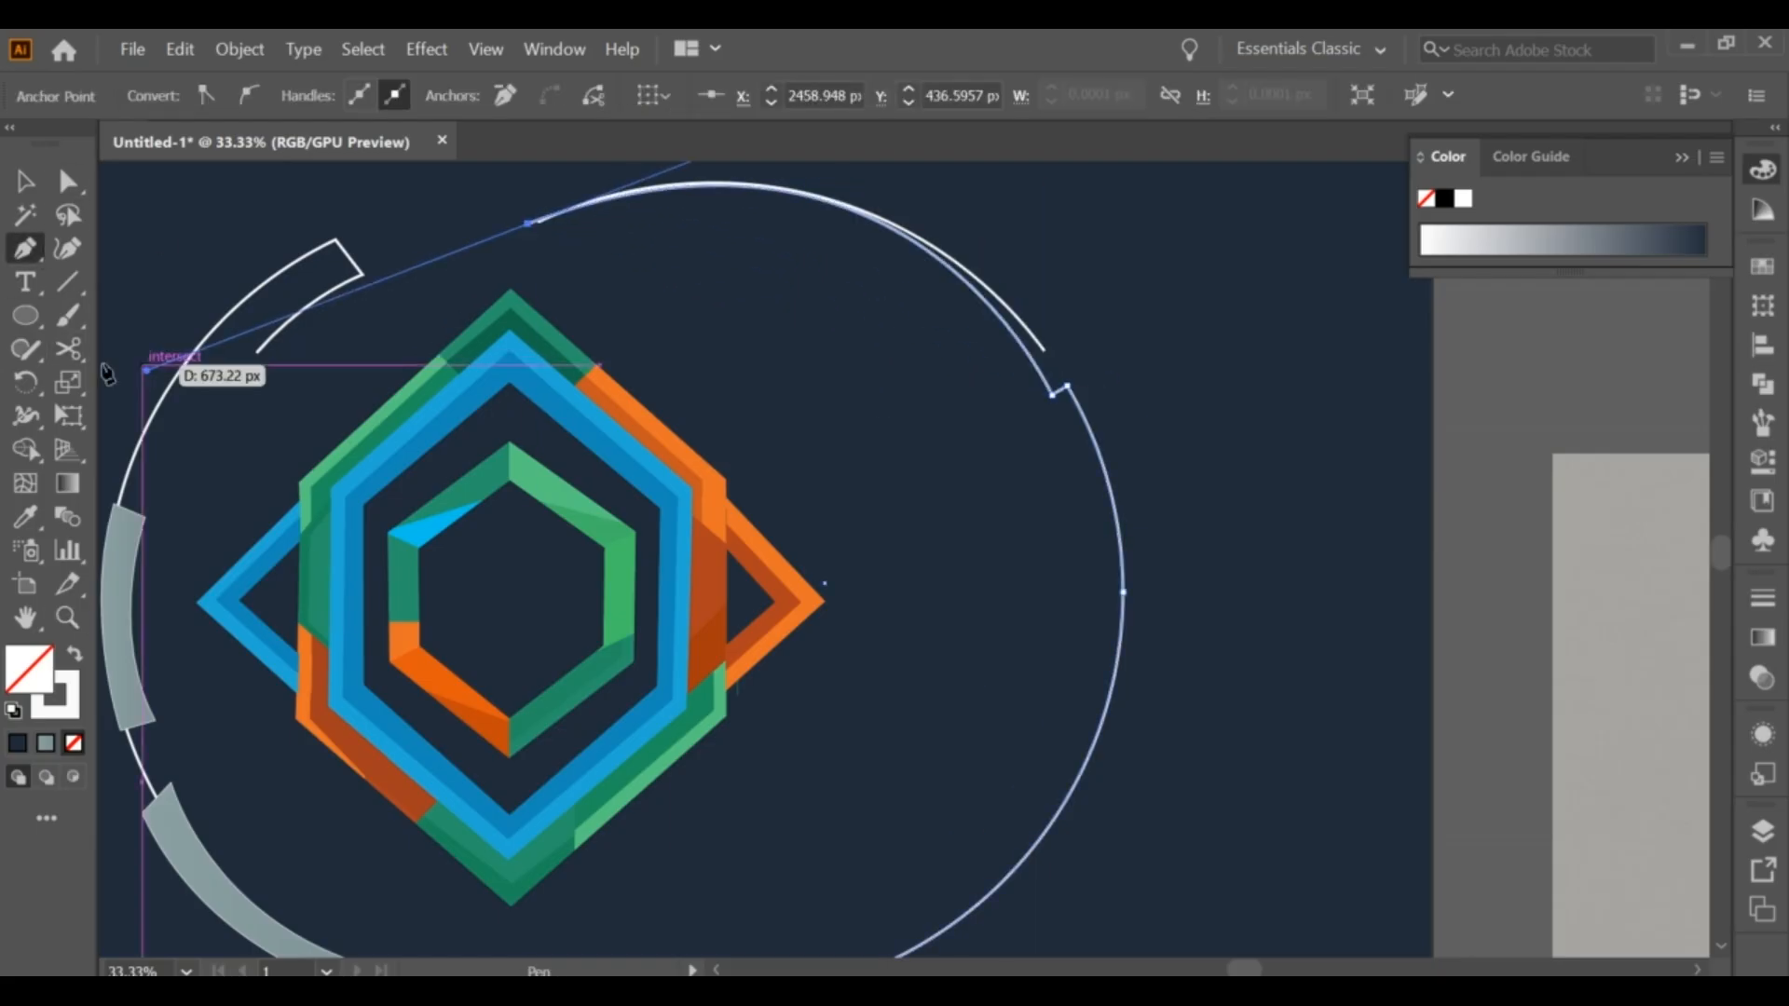
Step: Delete the original upper arc and adjust the end point and curve handle of the new upper curve
left_click(25, 181)
left_click(1006, 358)
key("ctrl+shift+a")
left_click(79, 186)
left_click_drag(529, 224, 980, 220)
left_click_drag(561, 377, 551, 365)
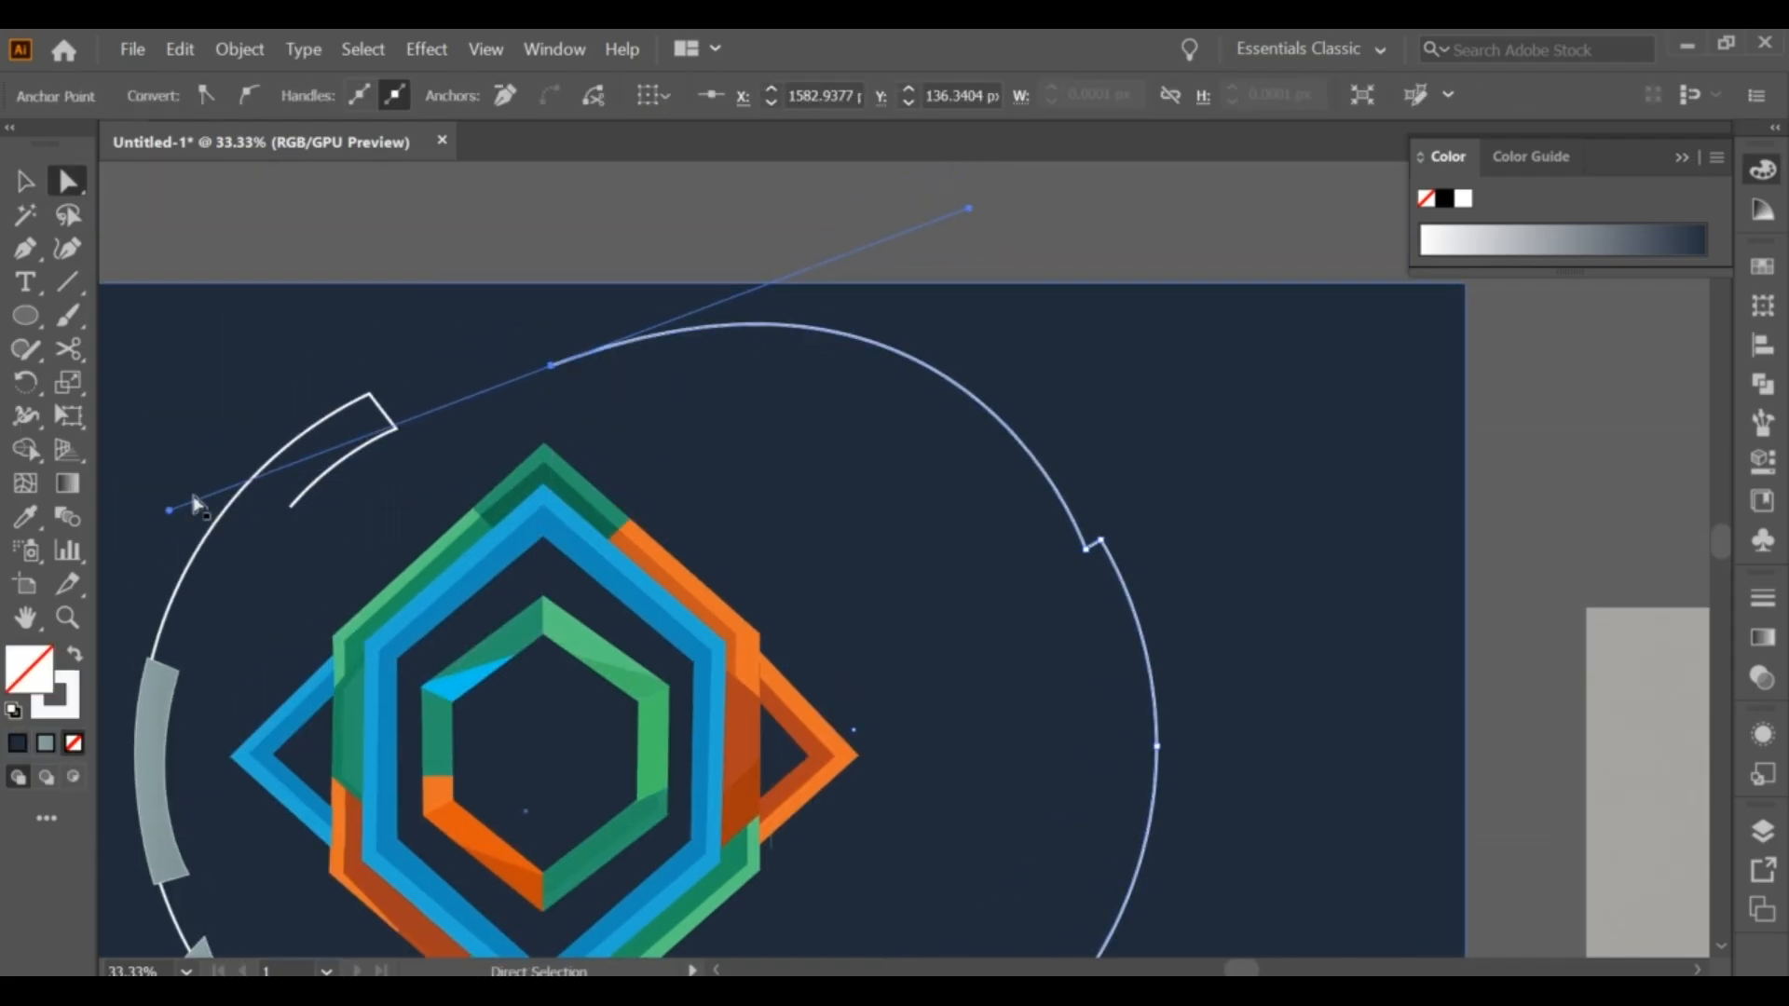
key("ctrl+shift+a")
scroll(743, 360, "down", 3)
scroll(743, 360, "up", 2)
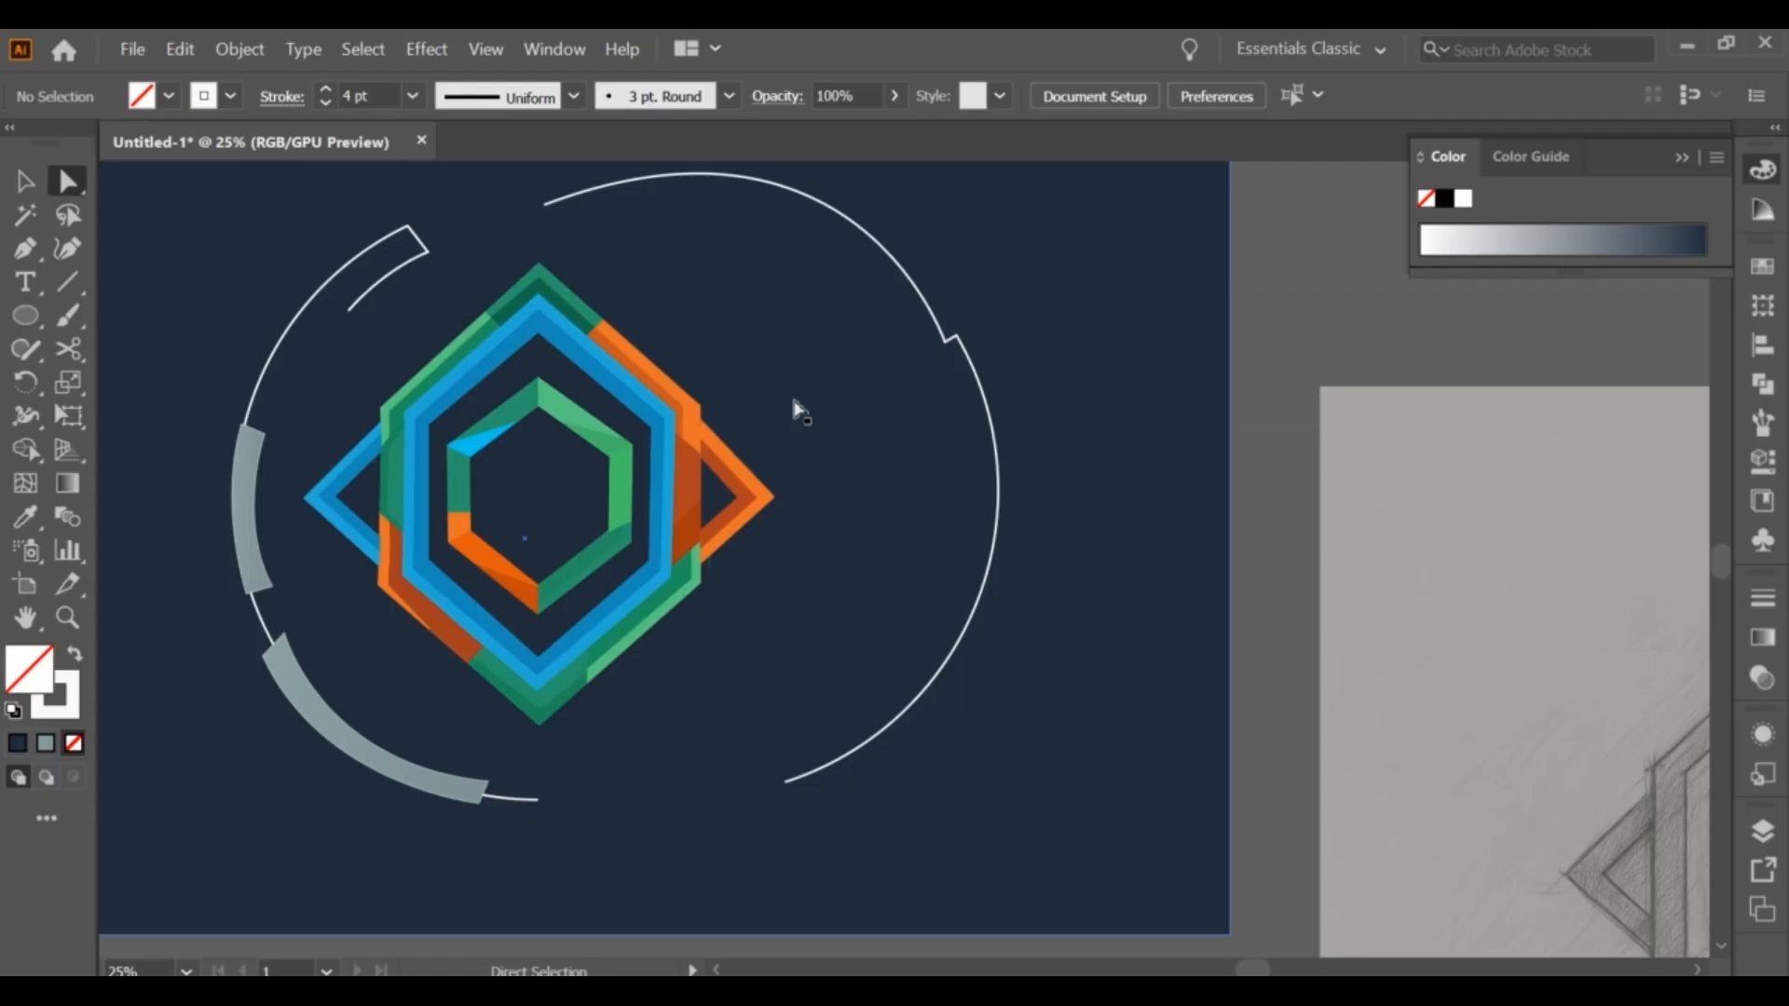
left_click(28, 318)
left_click(25, 182)
mouse_move(679, 344)
left_mouse_down()
mouse_move(704, 433)
mouse_move(883, 419)
left_mouse_up()
left_click(25, 316)
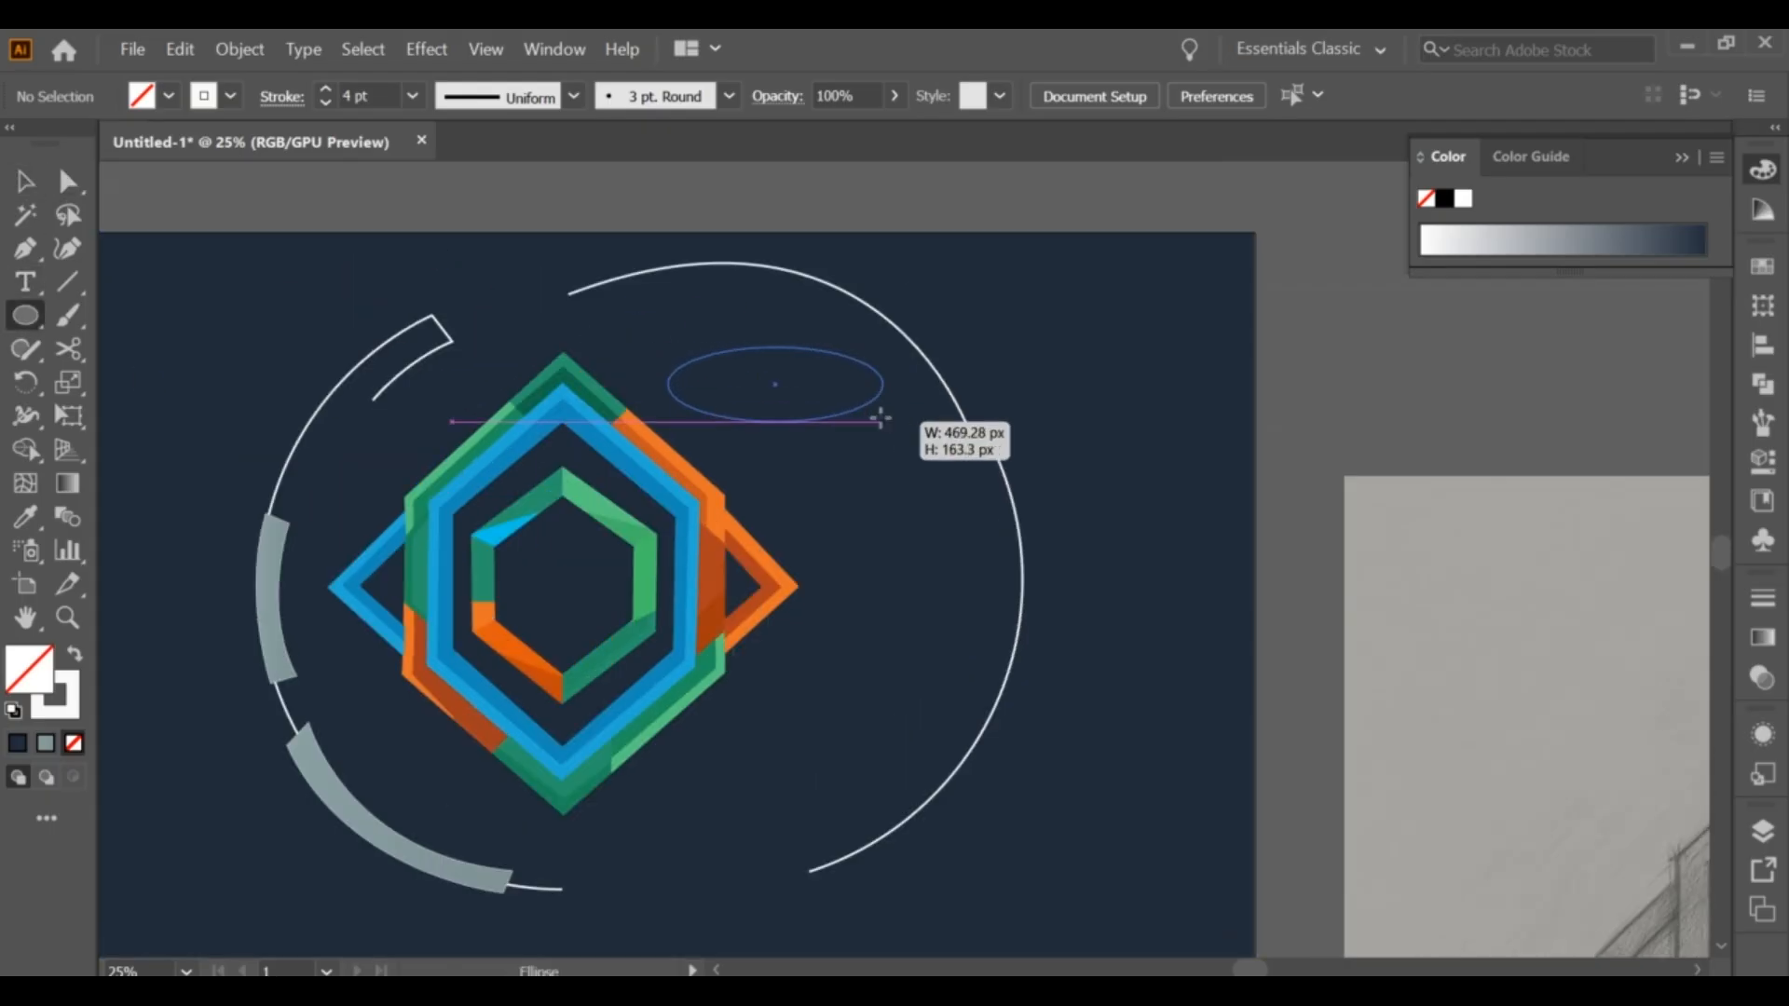
key("ctrl+z")
Step: Draw a long flat rectangle across the upper part of the right-hand arc and bend it upward with the Curvature tool
key("m")
mouse_move(634, 315)
left_mouse_down()
mouse_move(675, 340)
mouse_move(1123, 377)
left_mouse_up()
key("shift+grave")
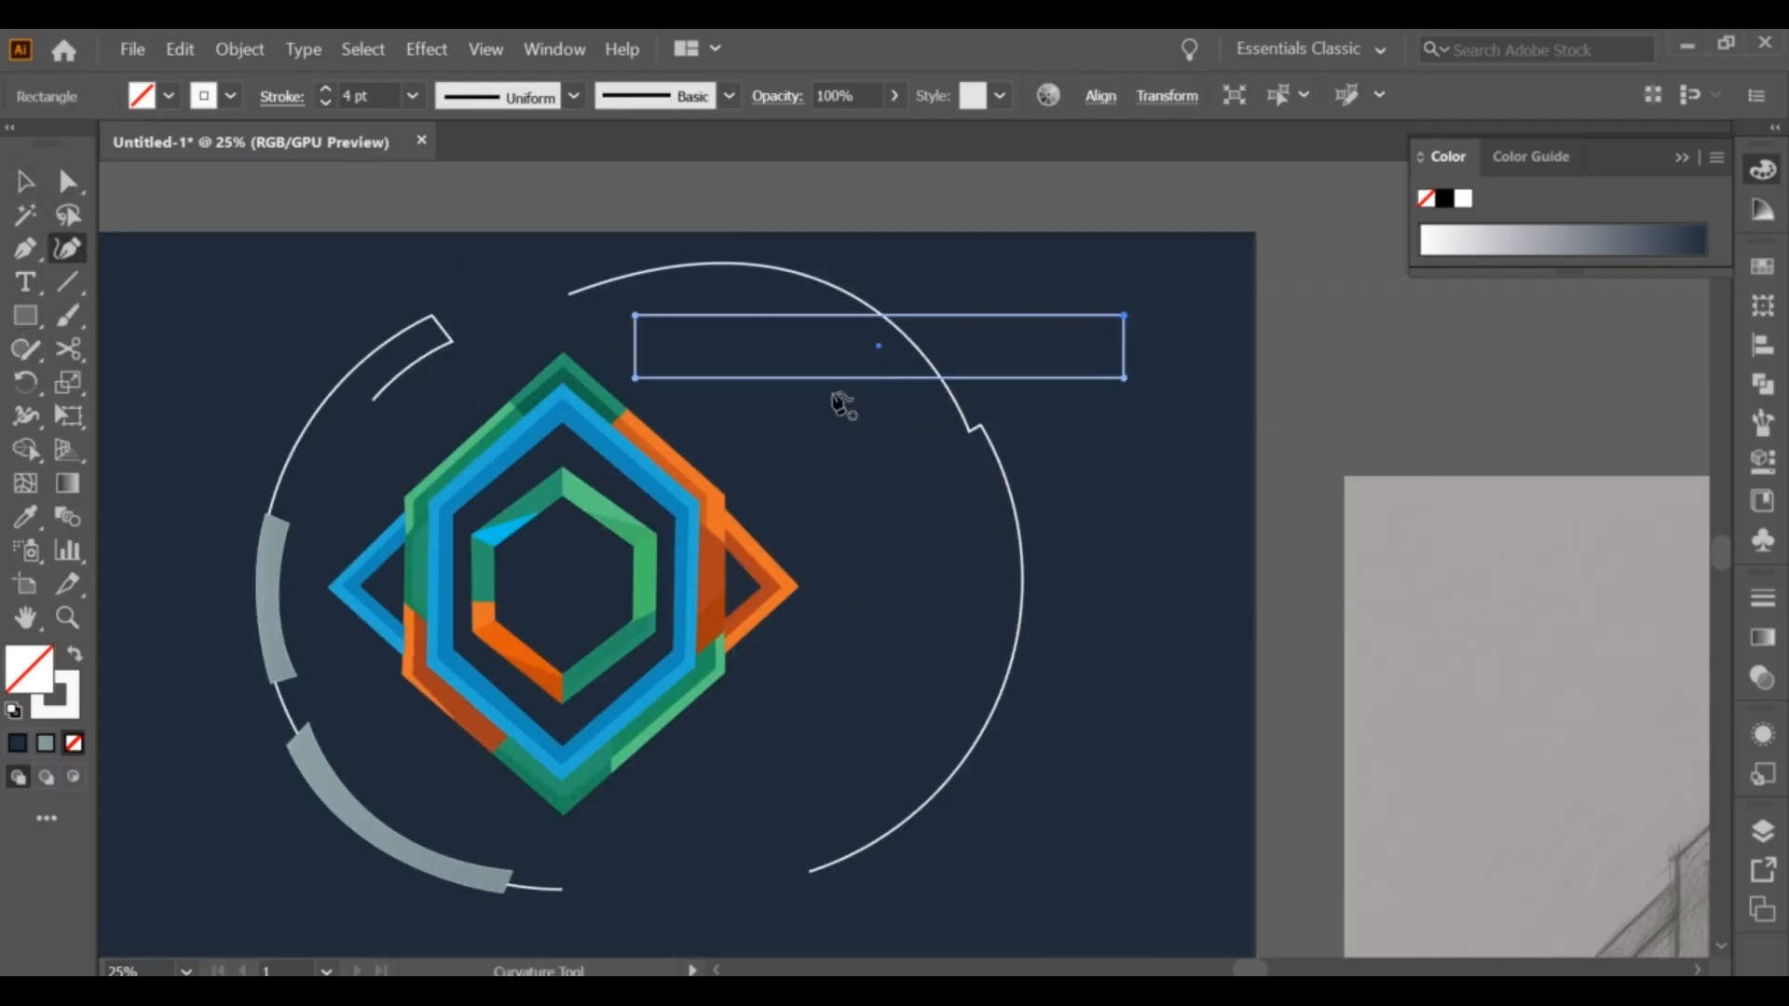
left_click_drag(873, 377, 880, 293)
Step: Rotate and place the curved band on the upper-right arc, and give it the grey-blue fill of the left band
key("v")
left_click_drag(1130, 284, 921, 360)
key("ctrl+z")
scroll(847, 347, "up", 2)
left_click_drag(837, 306, 874, 242)
scroll(877, 241, "down", 1)
key("i")
left_click(114, 605)
key("v")
left_click_drag(466, 254, 476, 372)
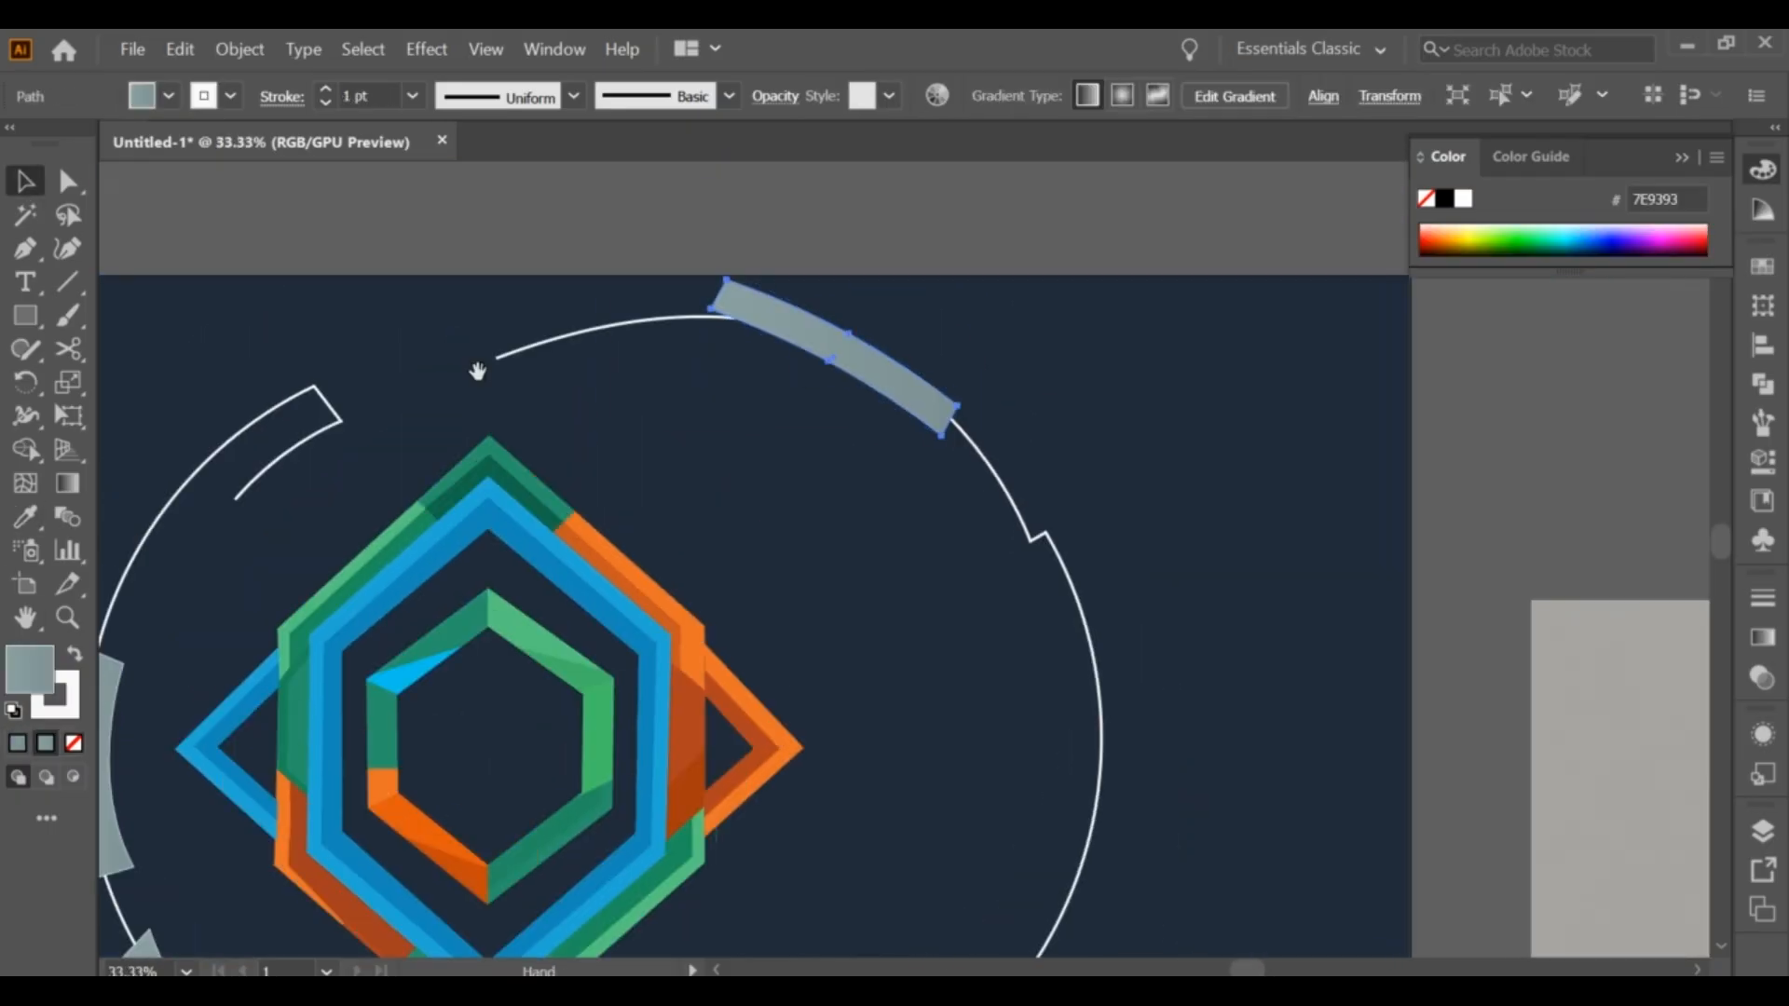
Step: Reshape the upper band's corners and middle points with the Curvature tool so it follows the arc with an even width
scroll(697, 421, "up", 1)
scroll(699, 412, "up", 1)
left_click_drag(909, 253, 998, 267)
key("shift+grave")
left_click_drag(949, 331, 952, 329)
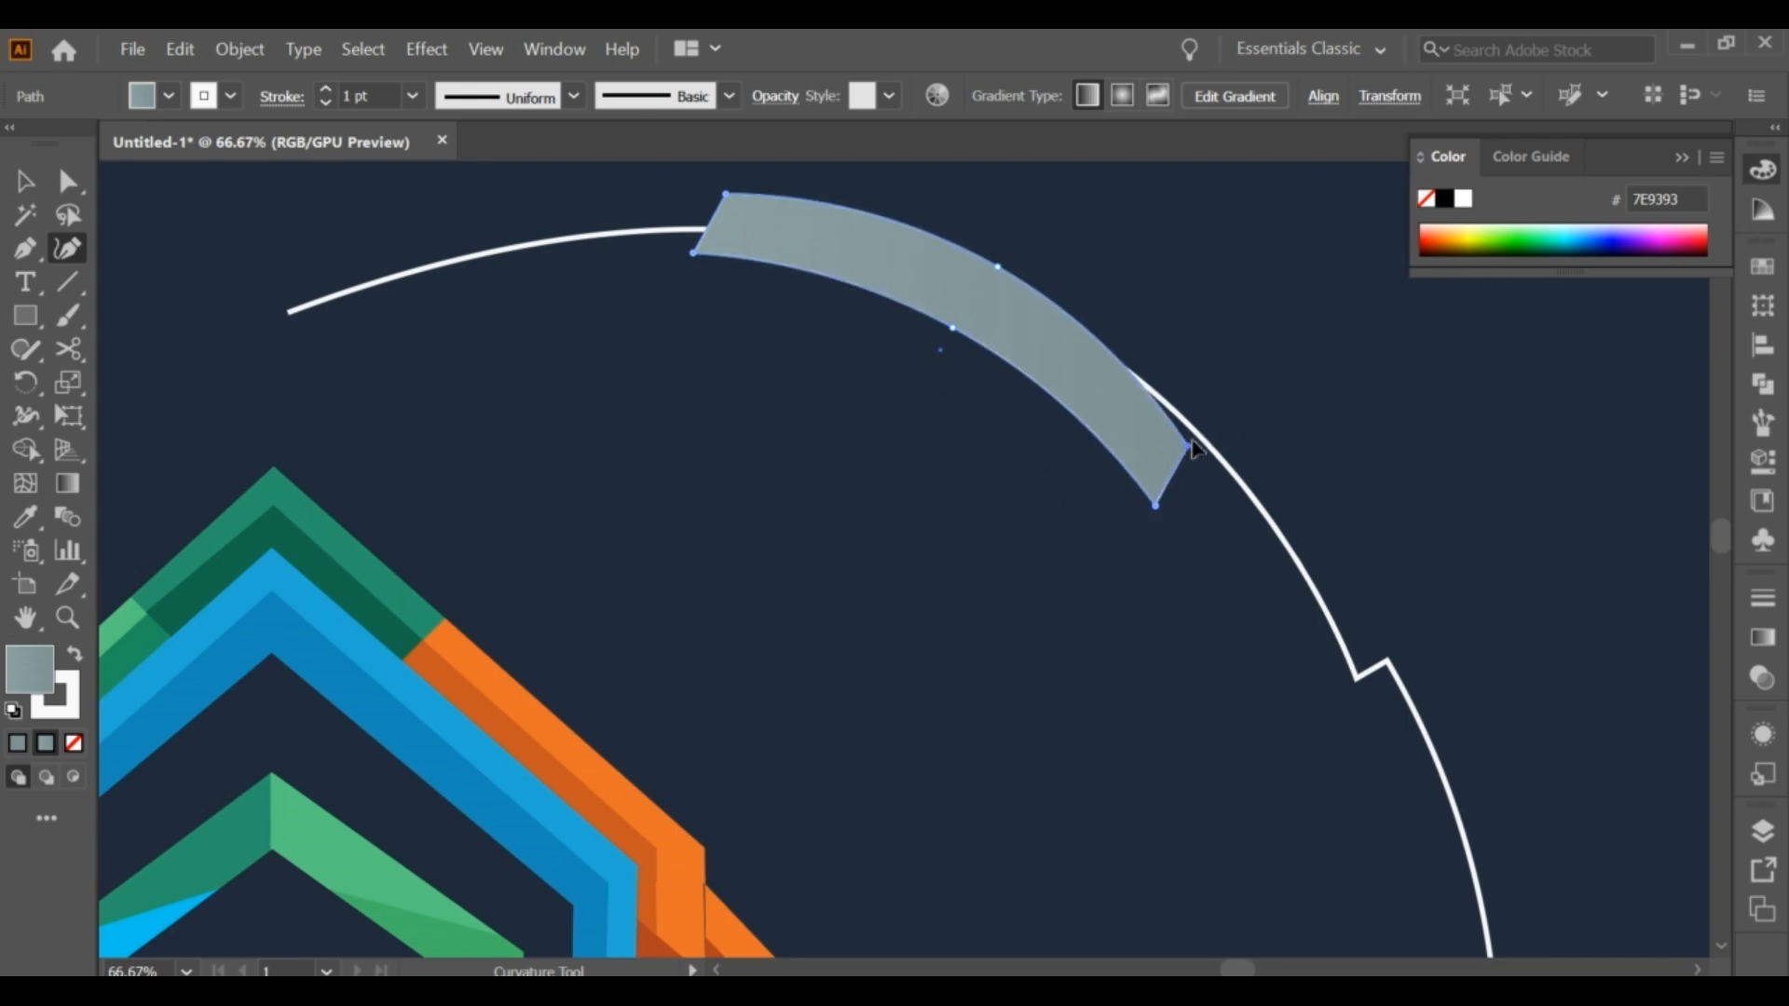
left_click_drag(1193, 448, 1213, 416)
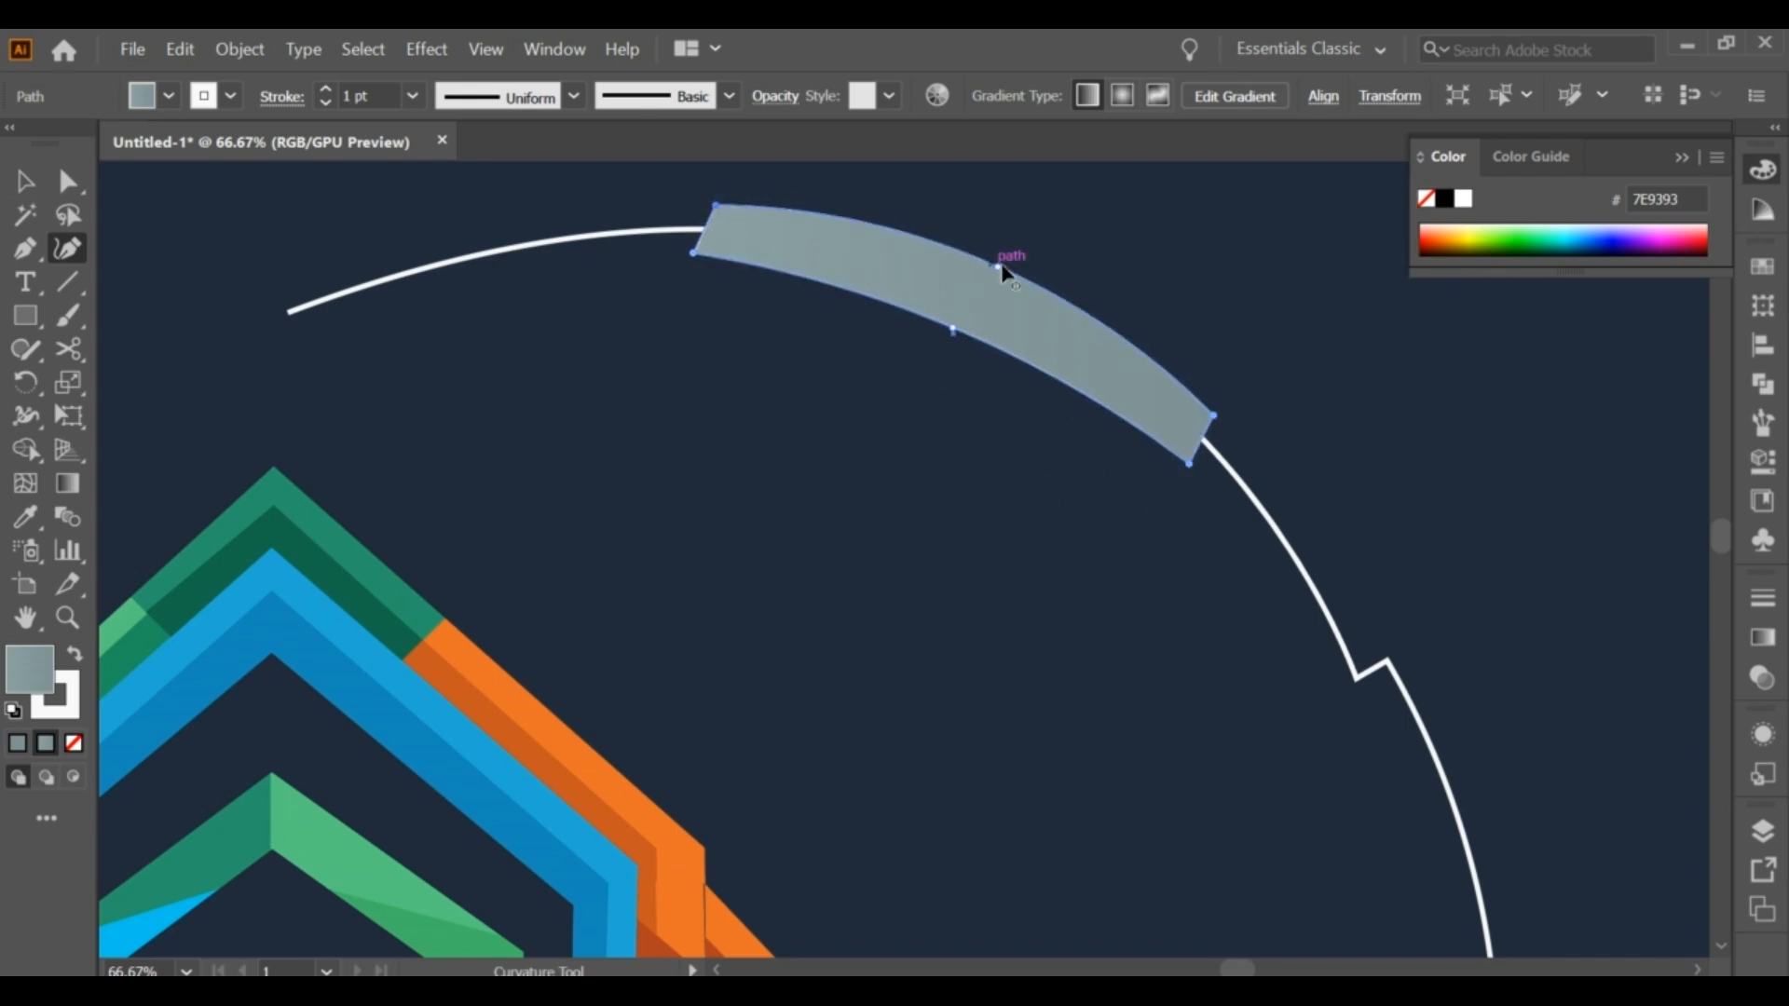
left_click_drag(998, 267, 958, 320)
Step: Duplicate the upper band, then rotate and shrink the copy to fit on the arc just above the notch
left_click(25, 182)
left_click(915, 518)
scroll(914, 517, "down", 3)
left_click_drag(914, 517, 898, 347)
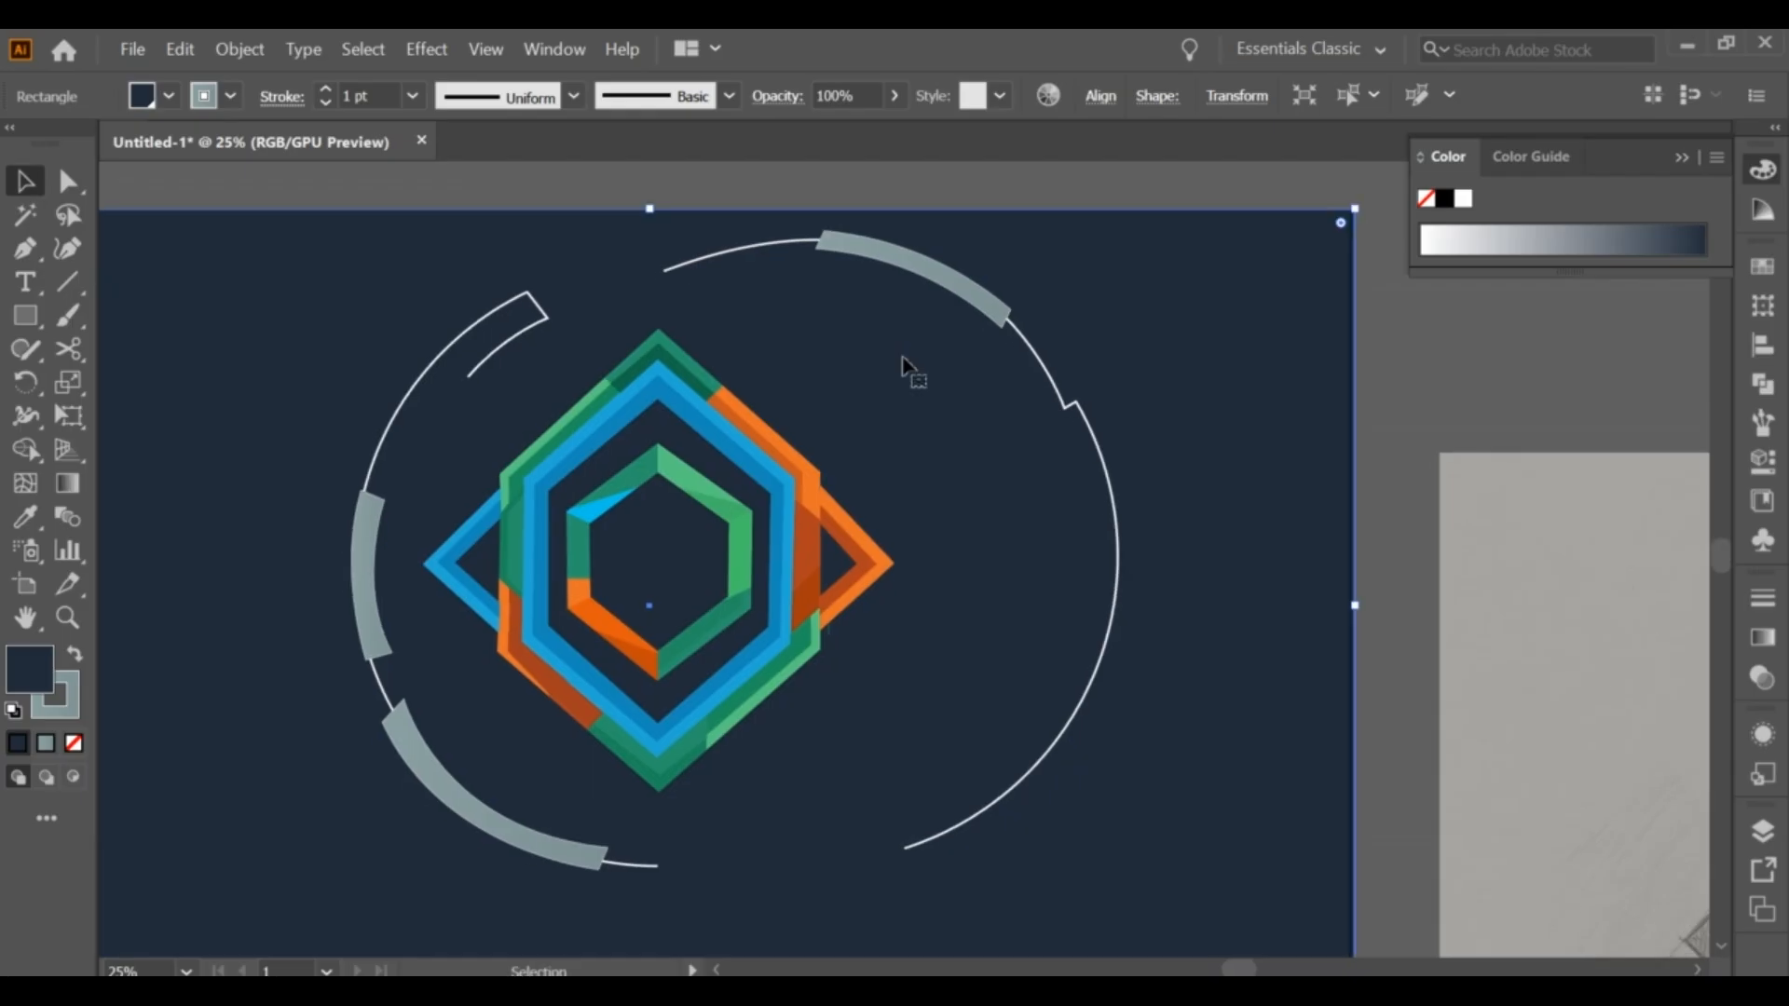
left_click_drag(967, 292, 1150, 448)
left_click_drag(1207, 462, 1117, 479)
scroll(1118, 442, "up", 2)
left_click_drag(1101, 432, 979, 314)
scroll(1016, 388, "up", 2)
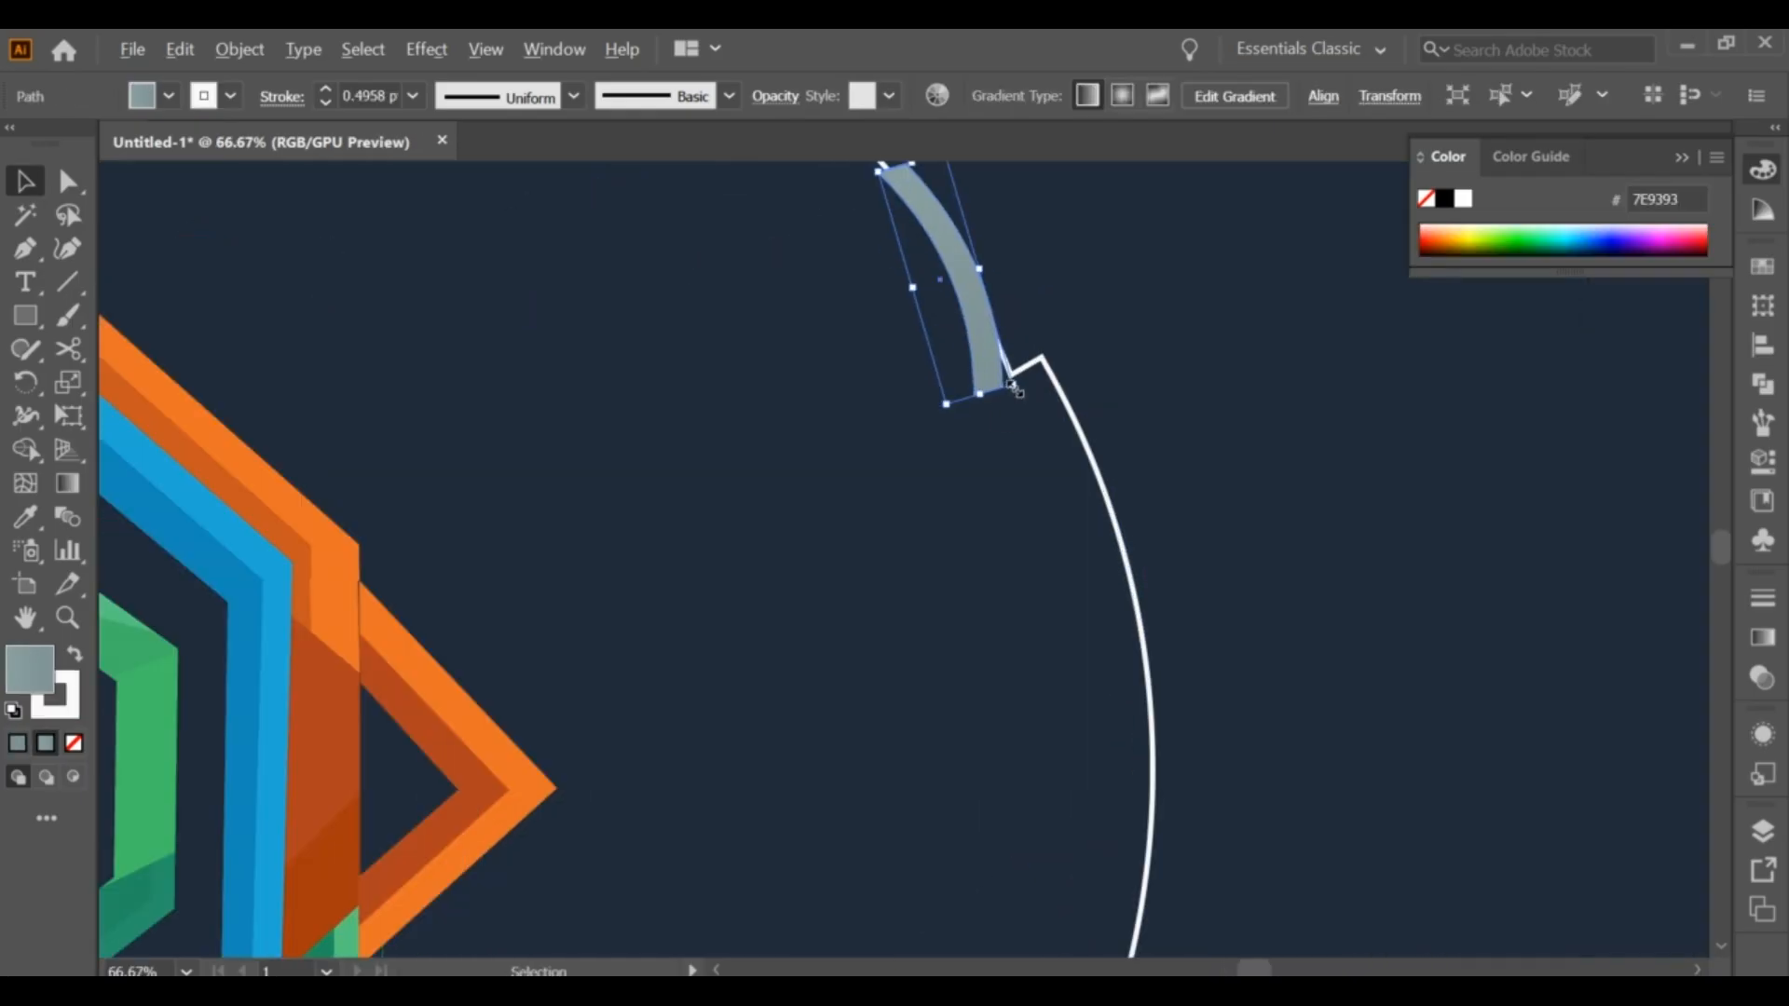
Step: Try to reshape and resize the small band copy with the Curvature tool, and delete the copy
left_click_drag(1016, 388, 1072, 580)
left_click(67, 249)
left_click_drag(972, 419, 952, 417)
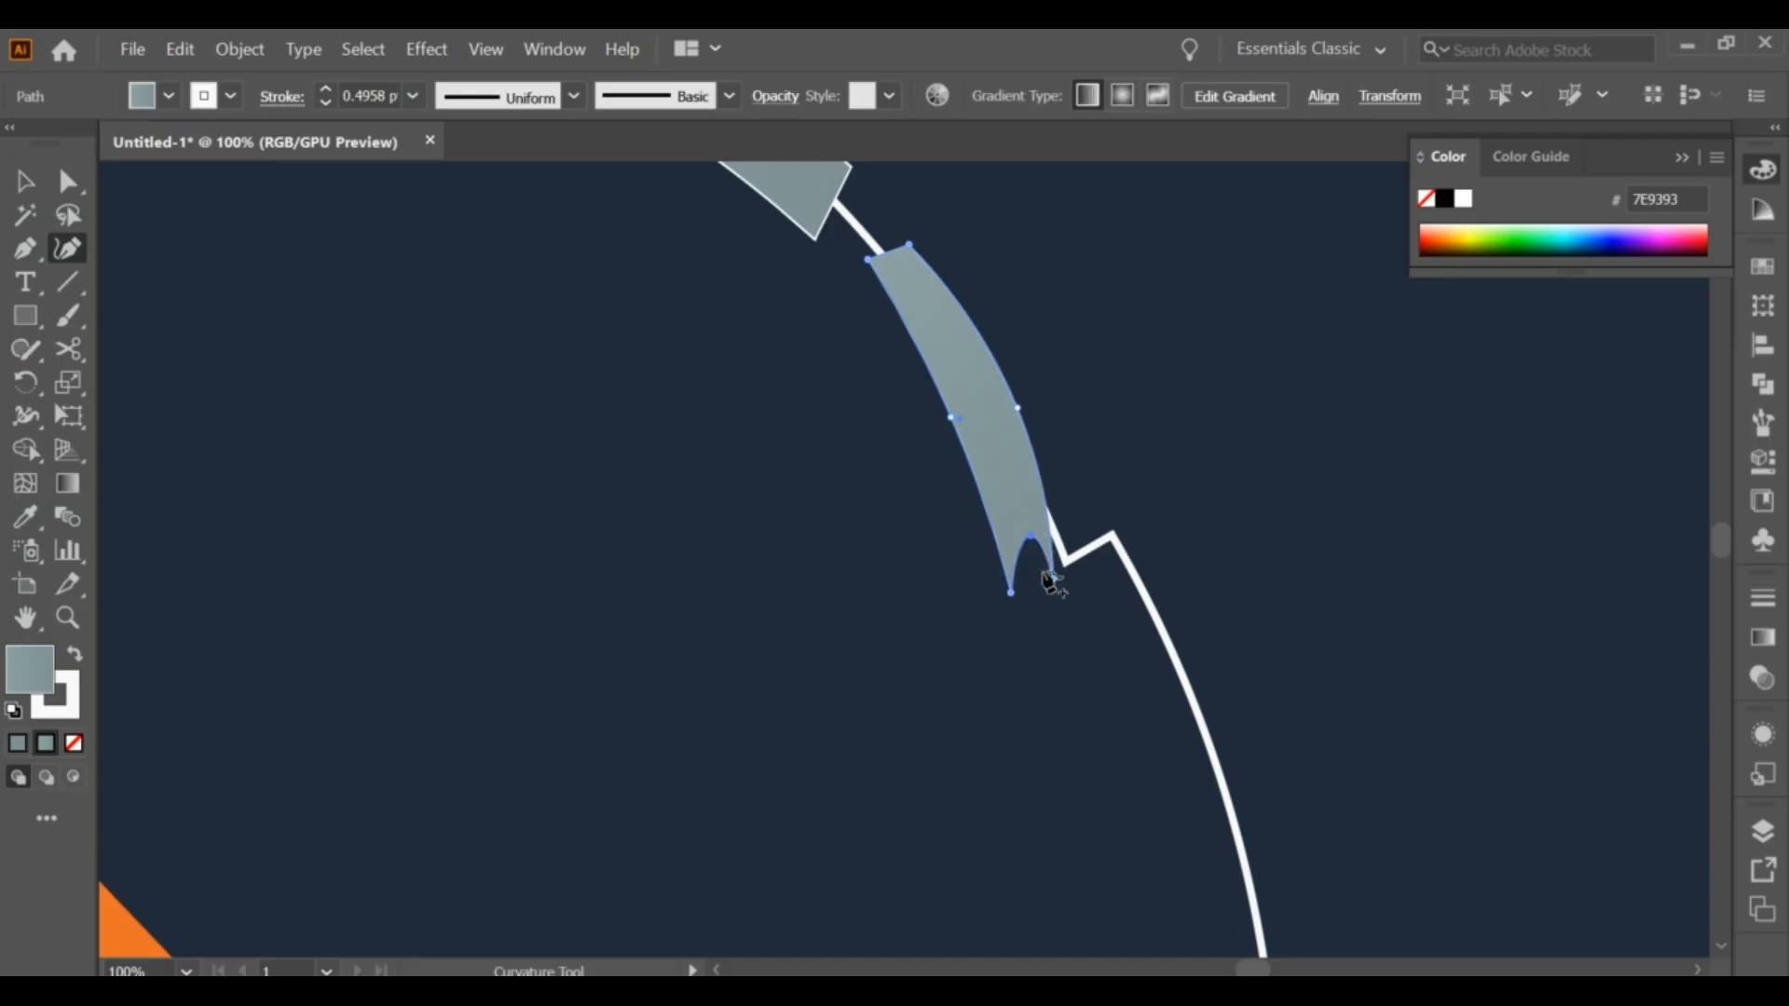
left_click(25, 181)
left_click_drag(1067, 573, 999, 423)
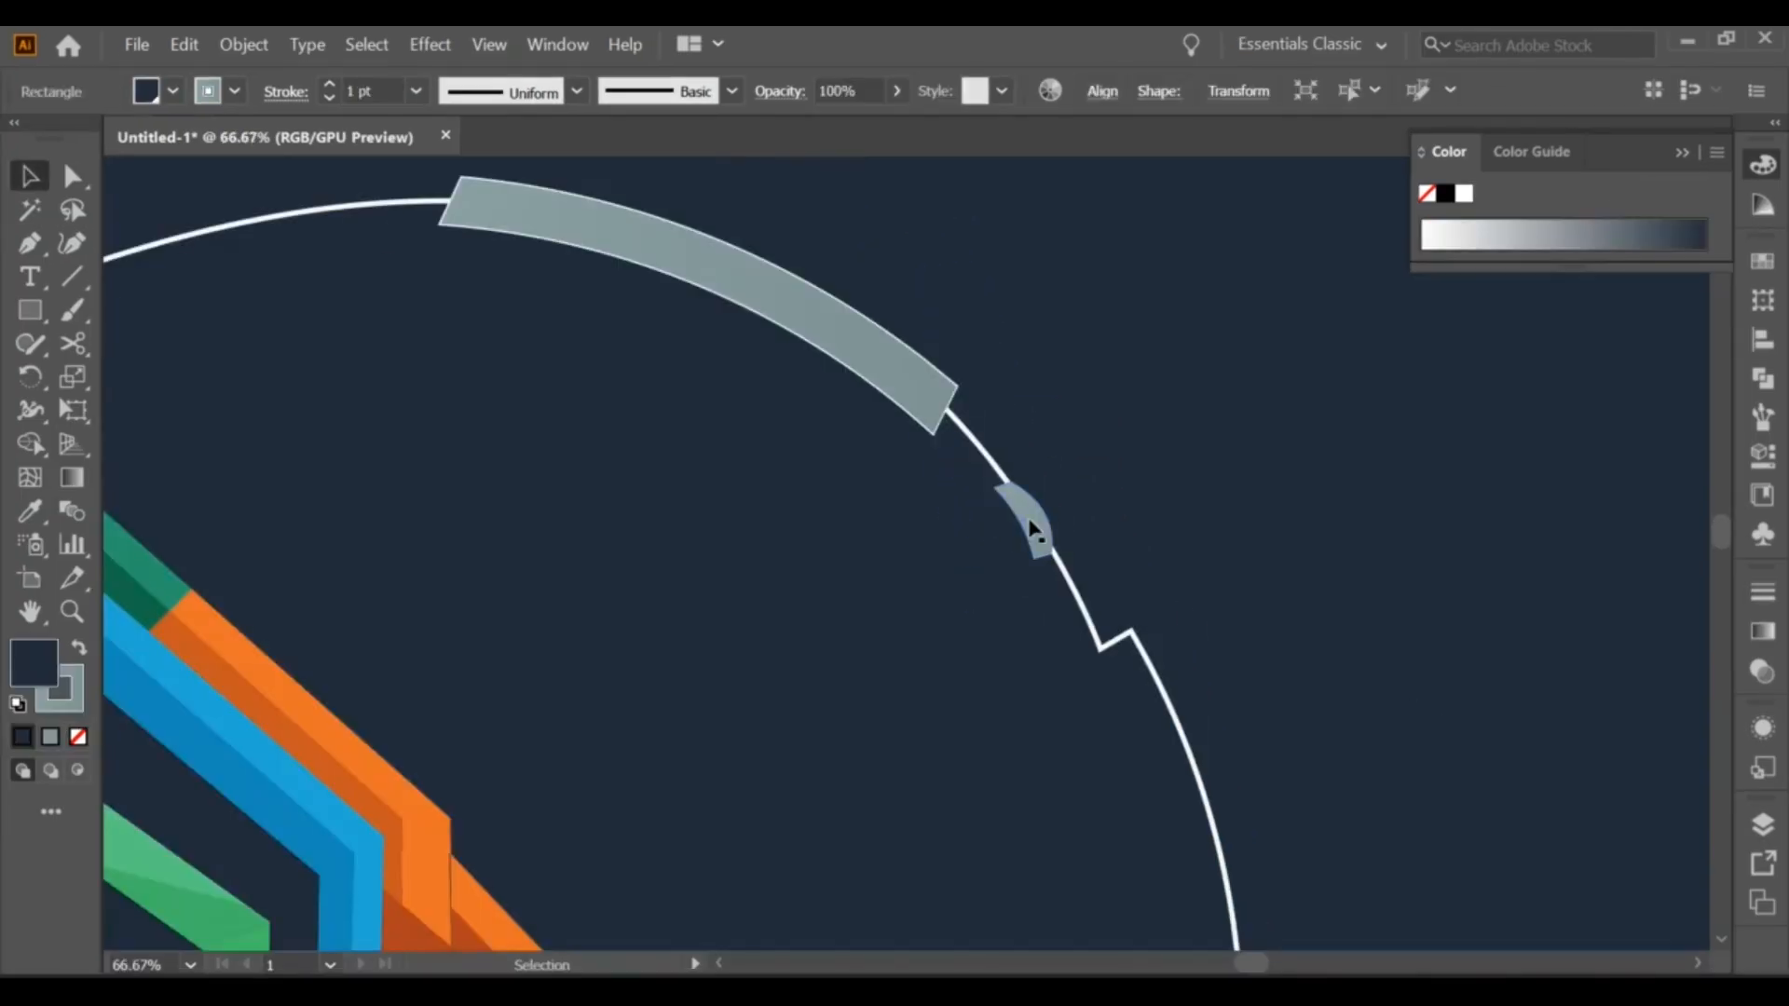
left_click(1036, 529)
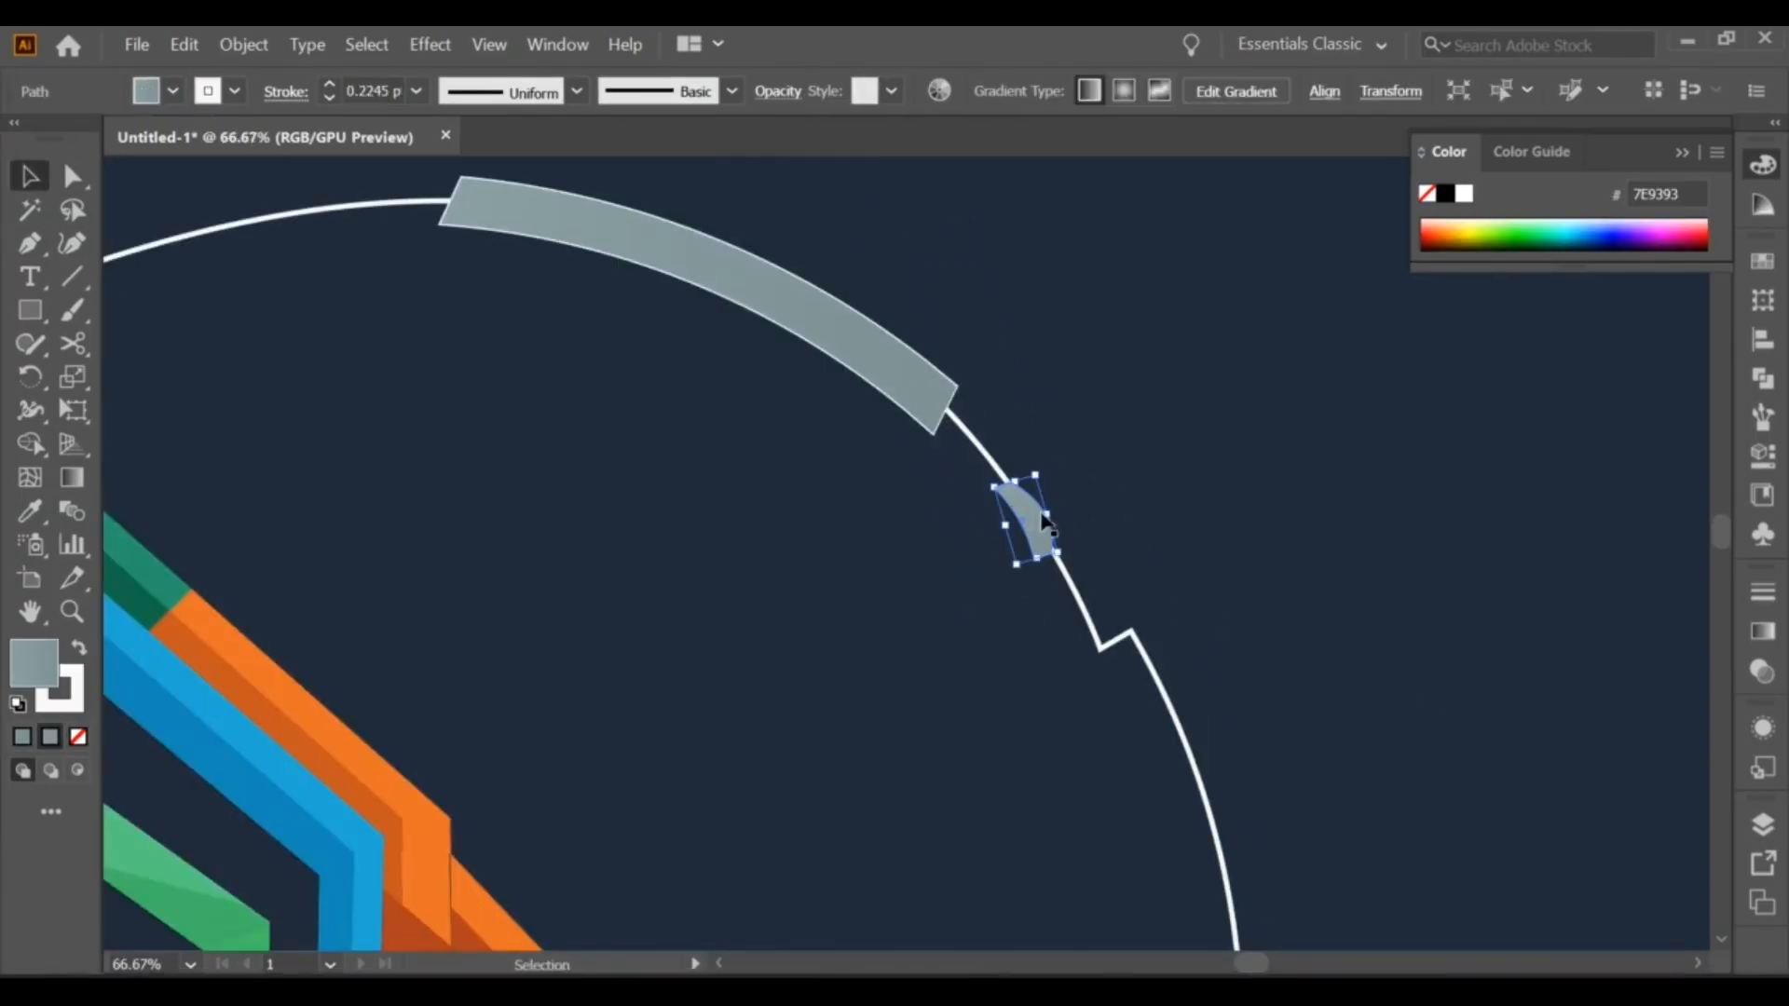
key("Delete")
Step: Draw a small rectangle above the notch, rotate it and bend it into a curved grey-blue band along the arc
left_click(25, 316)
mouse_move(966, 469)
left_mouse_down()
mouse_move(1130, 607)
mouse_move(1054, 667)
mouse_move(1072, 649)
left_mouse_up()
key("v")
left_click_drag(1016, 582, 1059, 498)
left_click(73, 246)
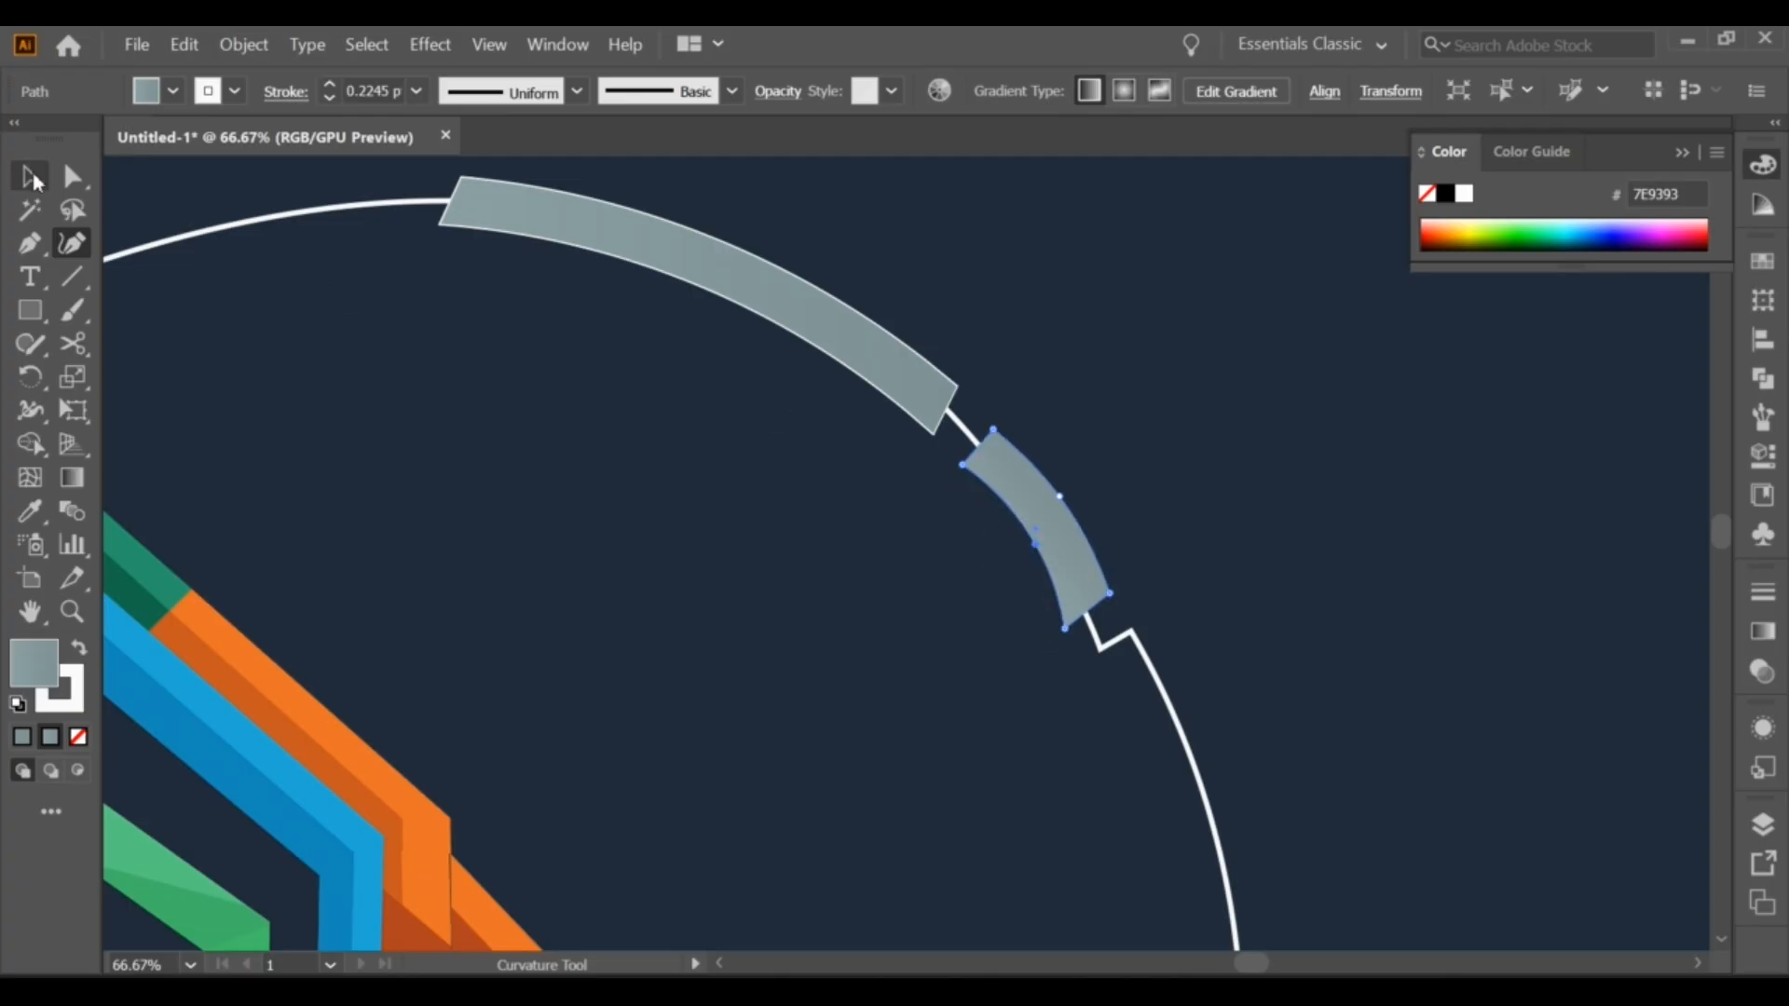
Step: Set the white outline of both bands on the upper-right arc to 2 pt
left_click(30, 177)
left_click(330, 85)
left_click(330, 85)
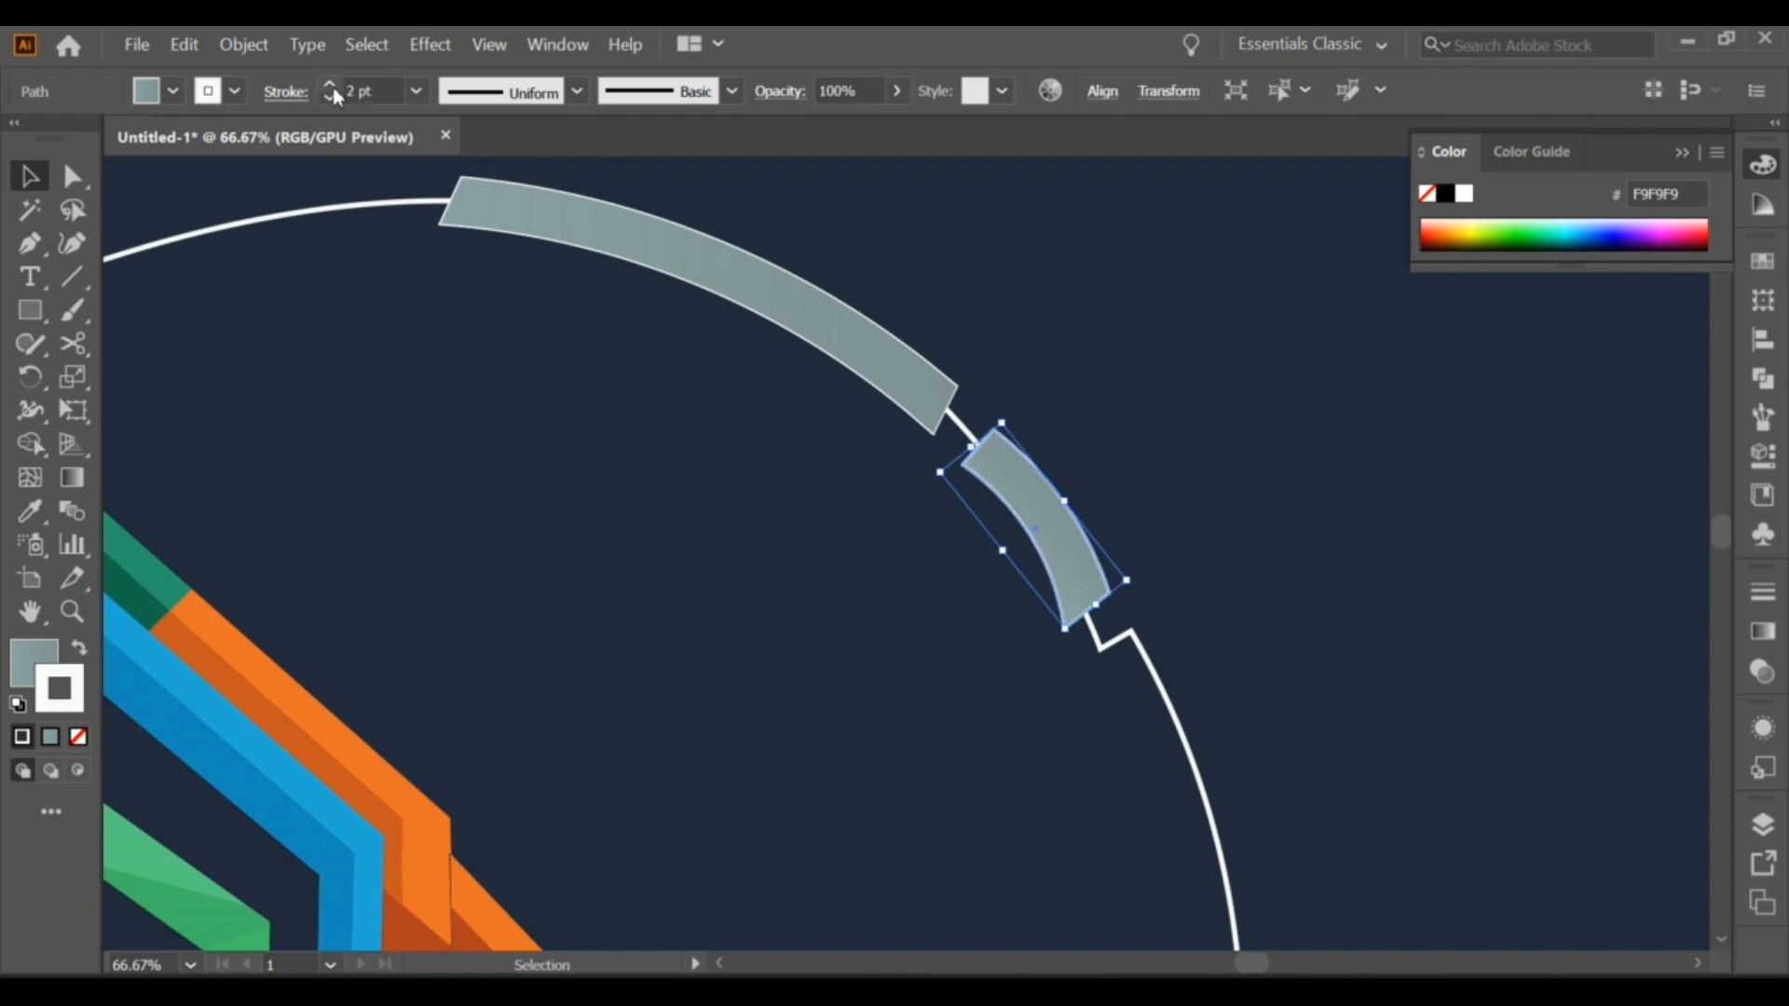
left_click(574, 192)
left_click(330, 85)
left_click(1072, 311)
scroll(1071, 311, "down", 2)
scroll(1071, 311, "down", 2)
scroll(1049, 487, "up", 1)
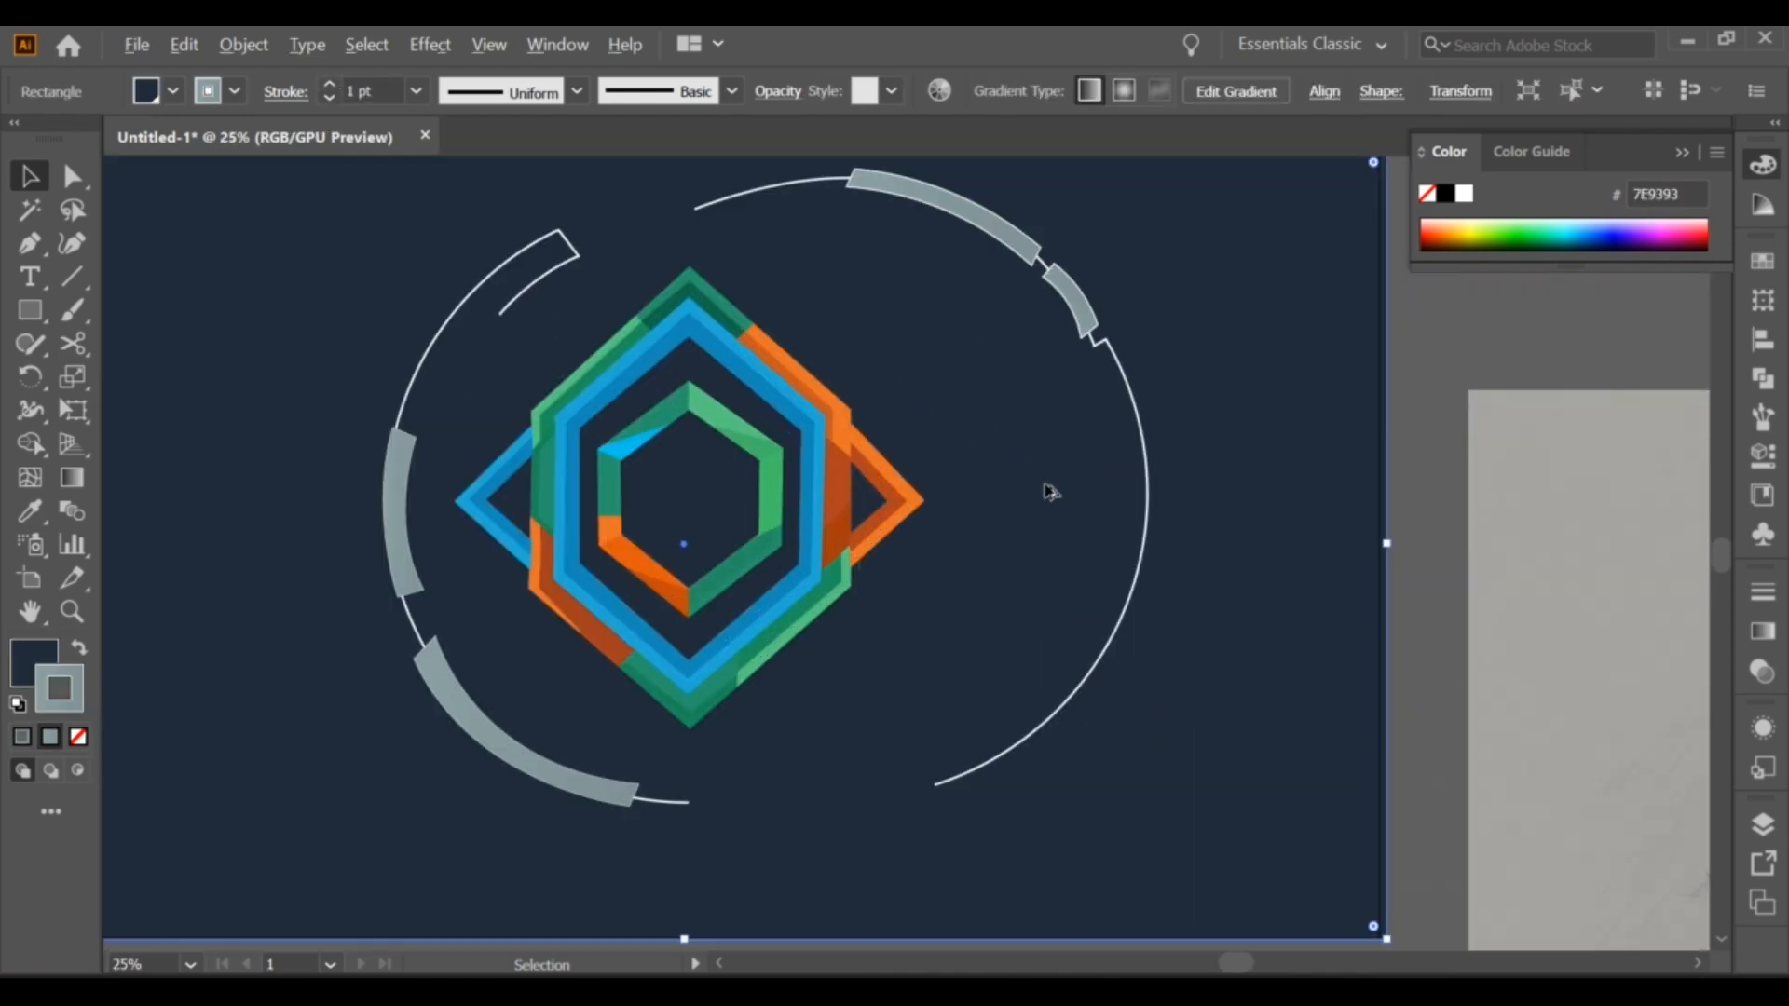
Step: Extend the right arc's lower end with a short end cap and an inner curve running back up, and adjust the curve's end point
left_click_drag(1032, 874, 971, 839)
key("m")
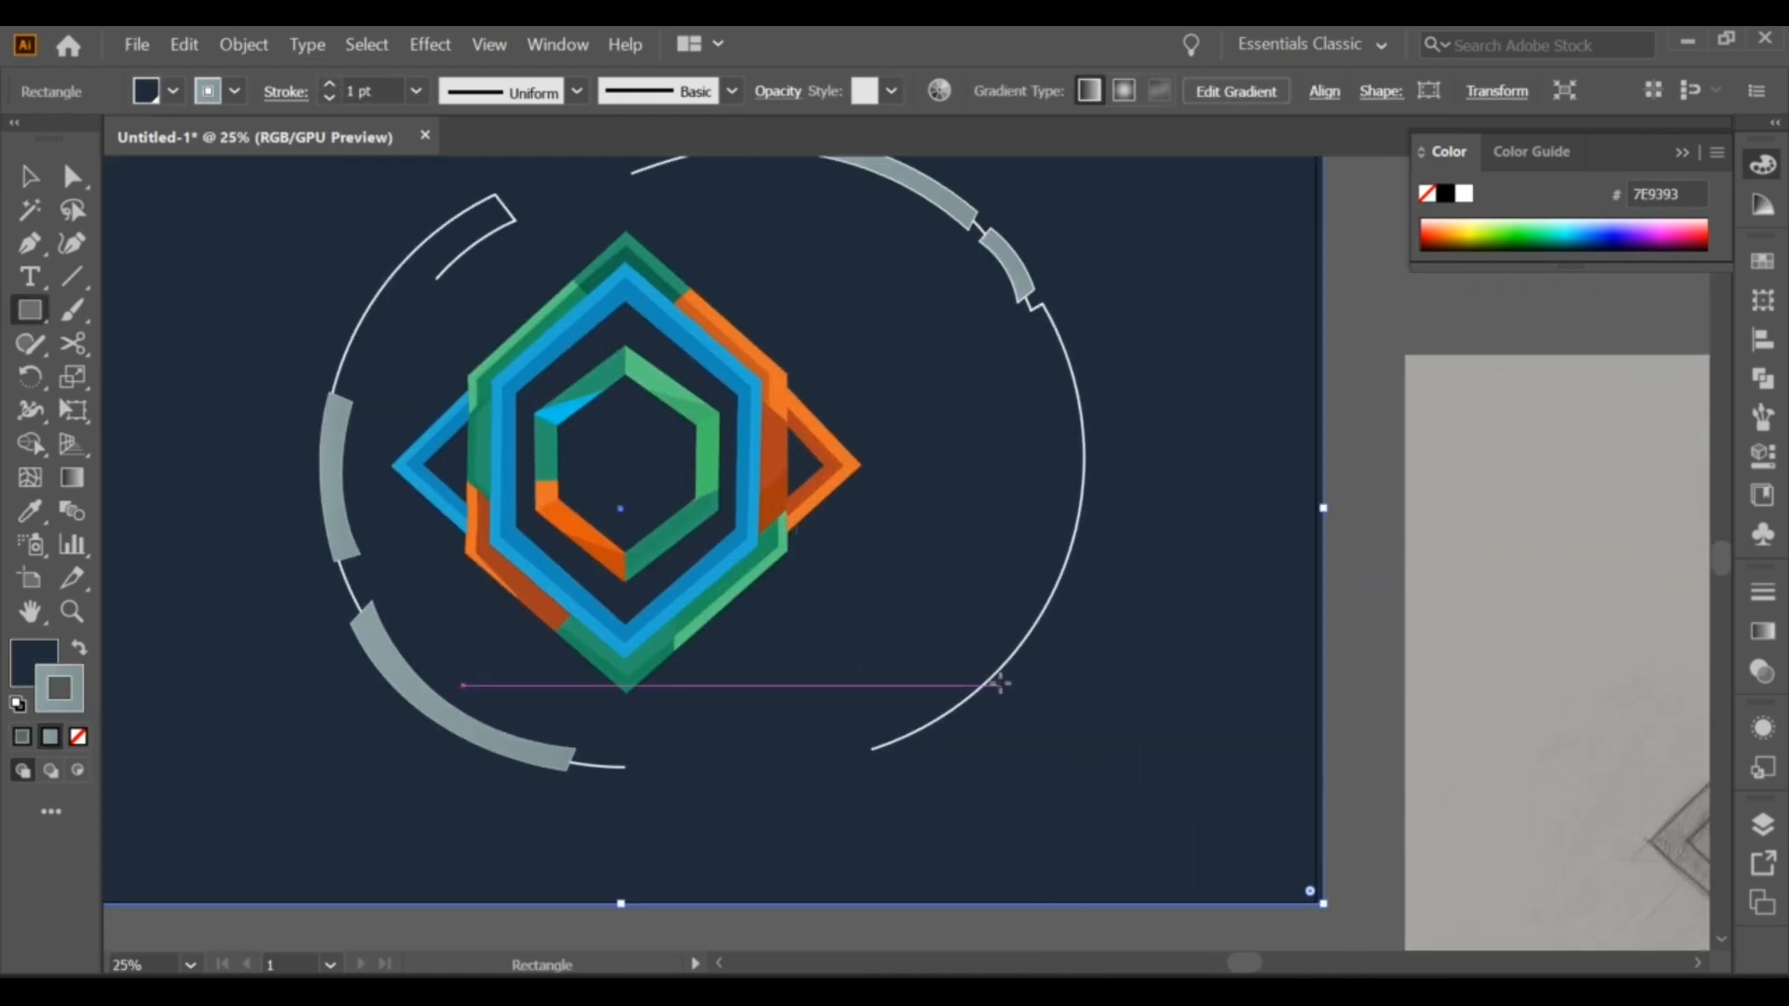
left_click(30, 244)
left_click(871, 749)
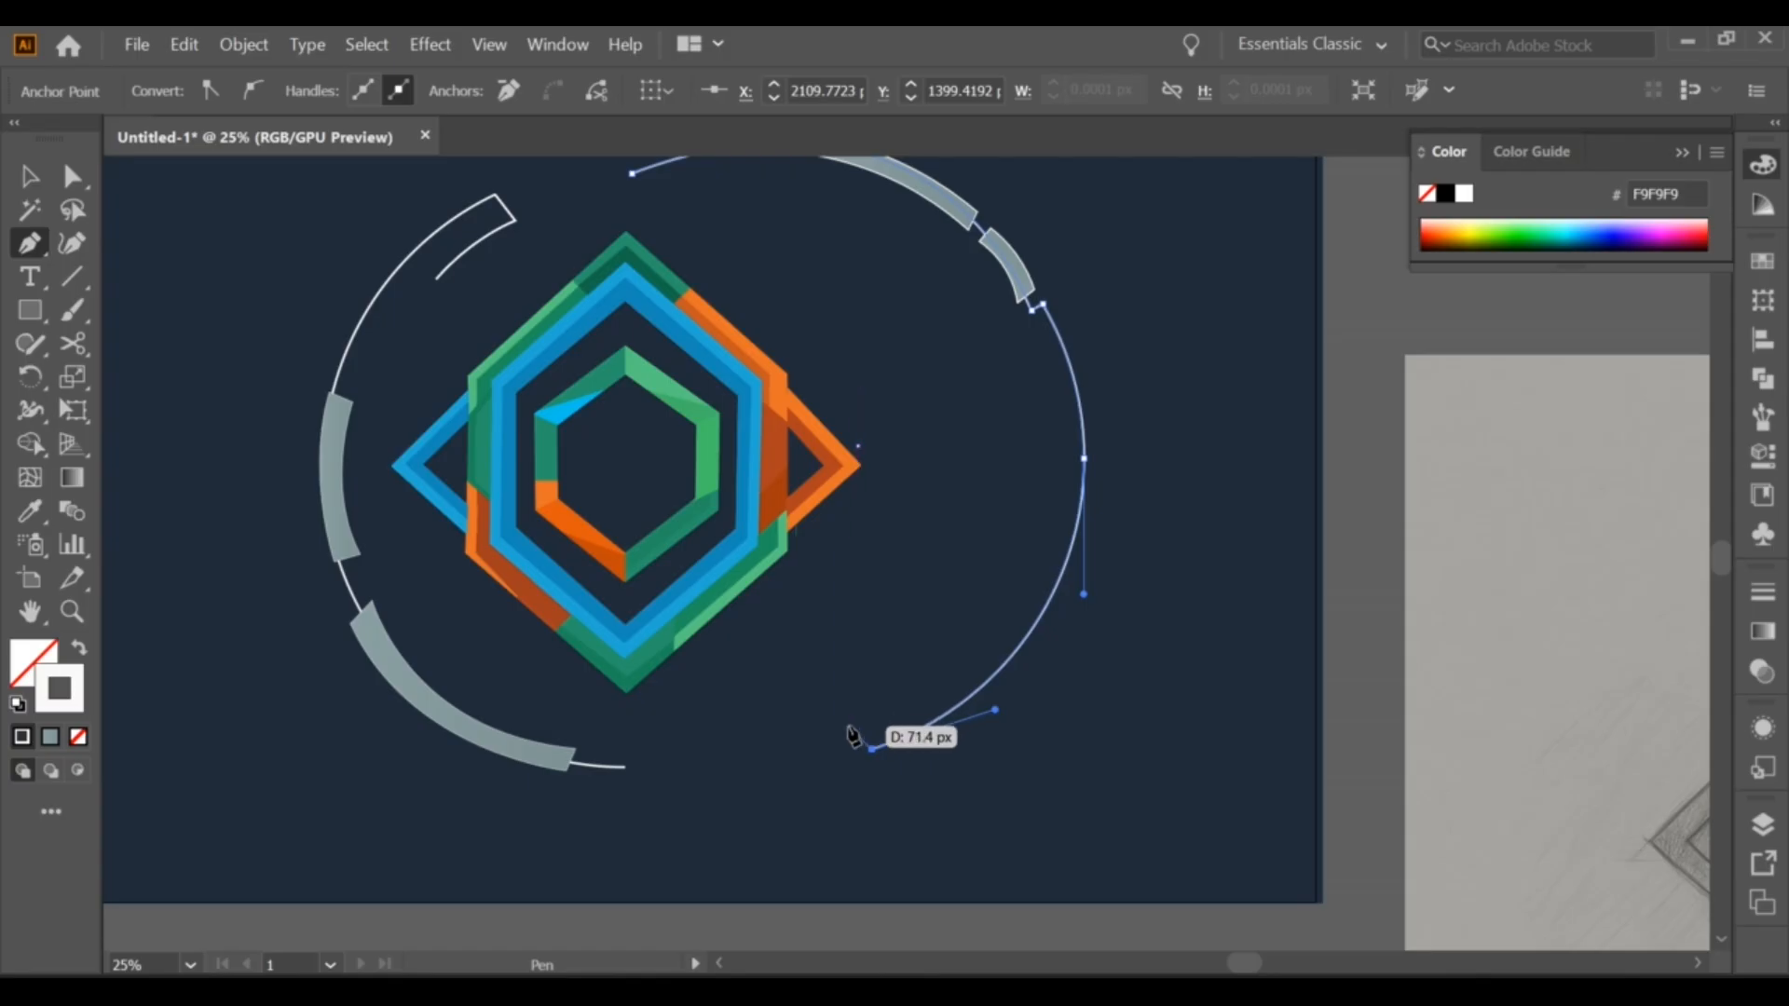
left_click(858, 718)
left_click_drag(1027, 521, 1023, 420)
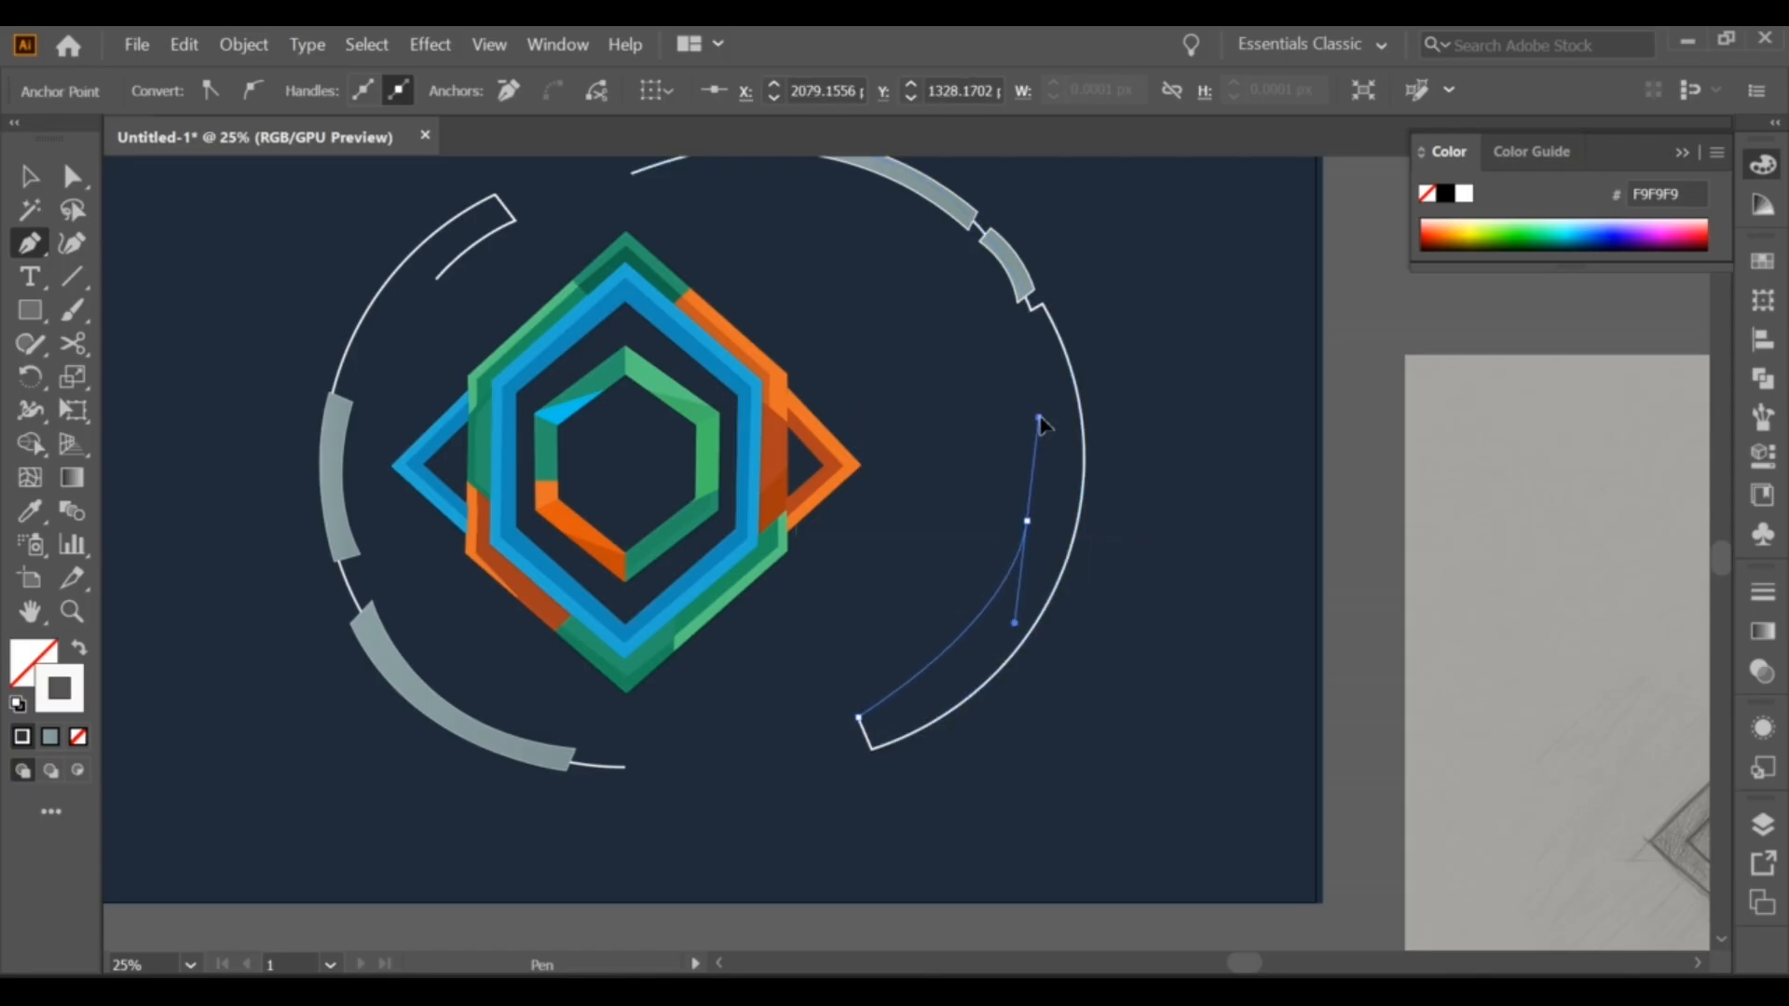
left_click(72, 176)
left_click_drag(1027, 522, 1039, 527)
Step: Draw a long grey-blue rectangle below the right arc, rotate it diagonally and place it over the arc's lower end
key("v")
left_click(1318, 579)
key("m")
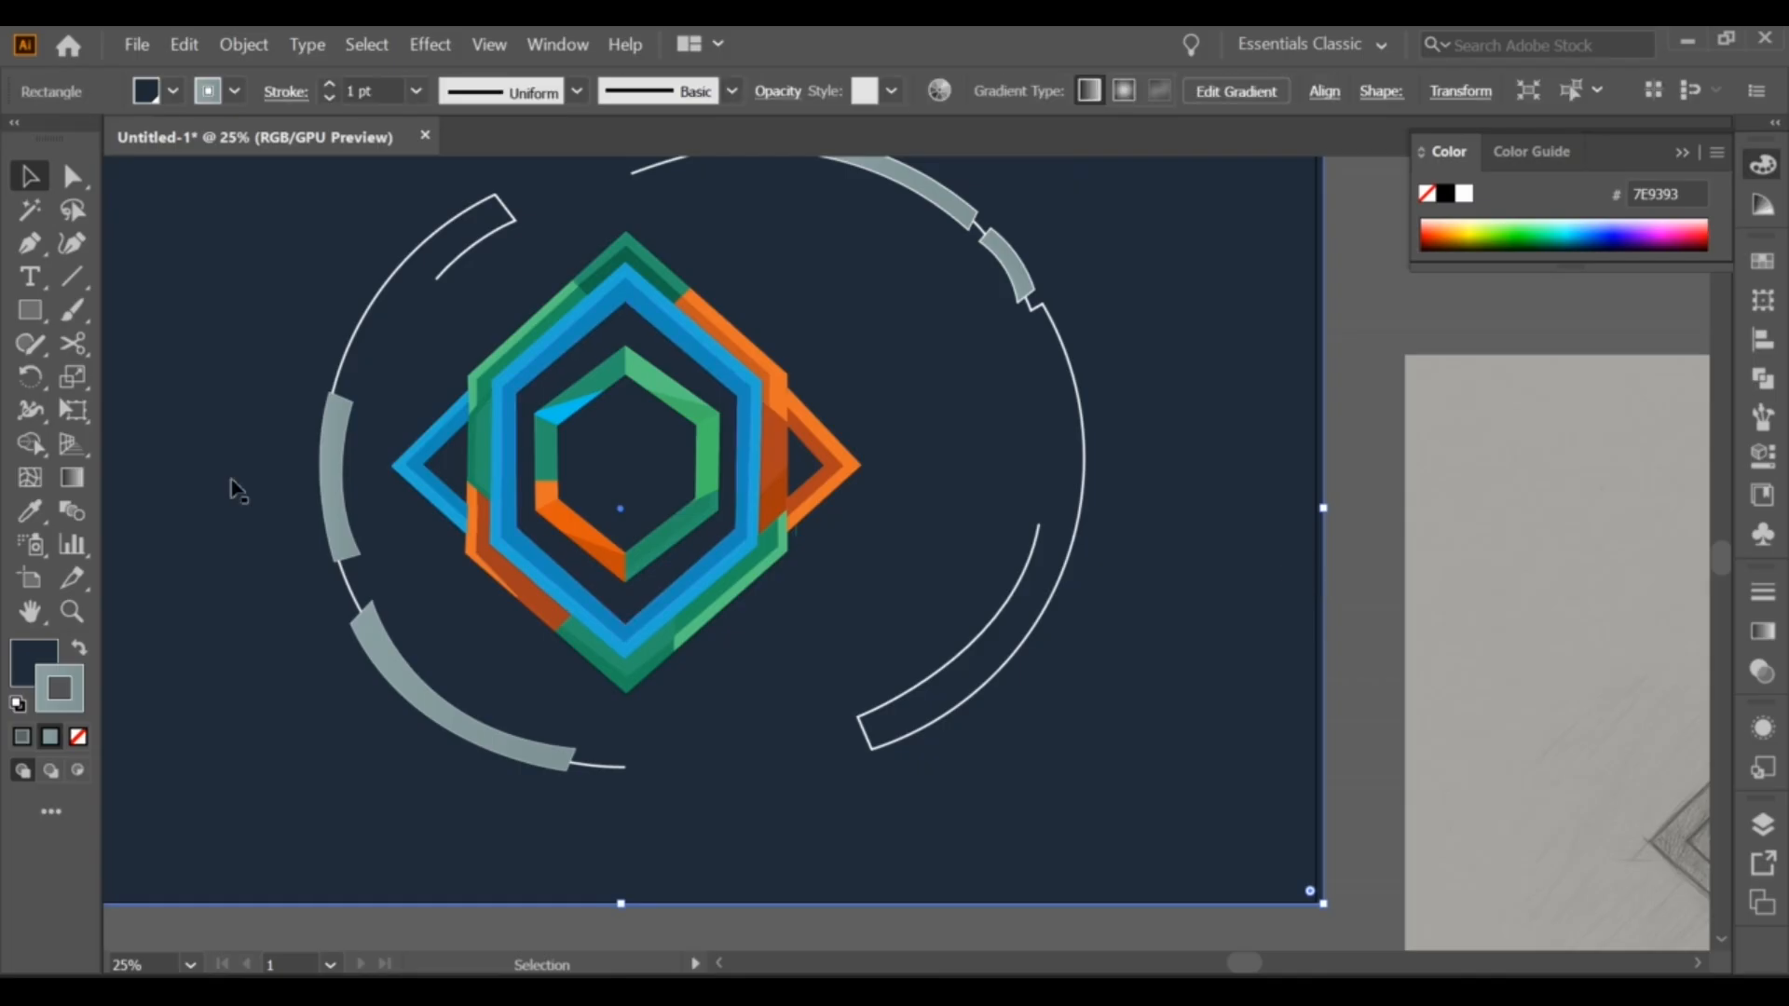
mouse_move(797, 737)
left_mouse_down()
mouse_move(990, 740)
mouse_move(1217, 797)
left_mouse_up()
key("v")
key("shift+x")
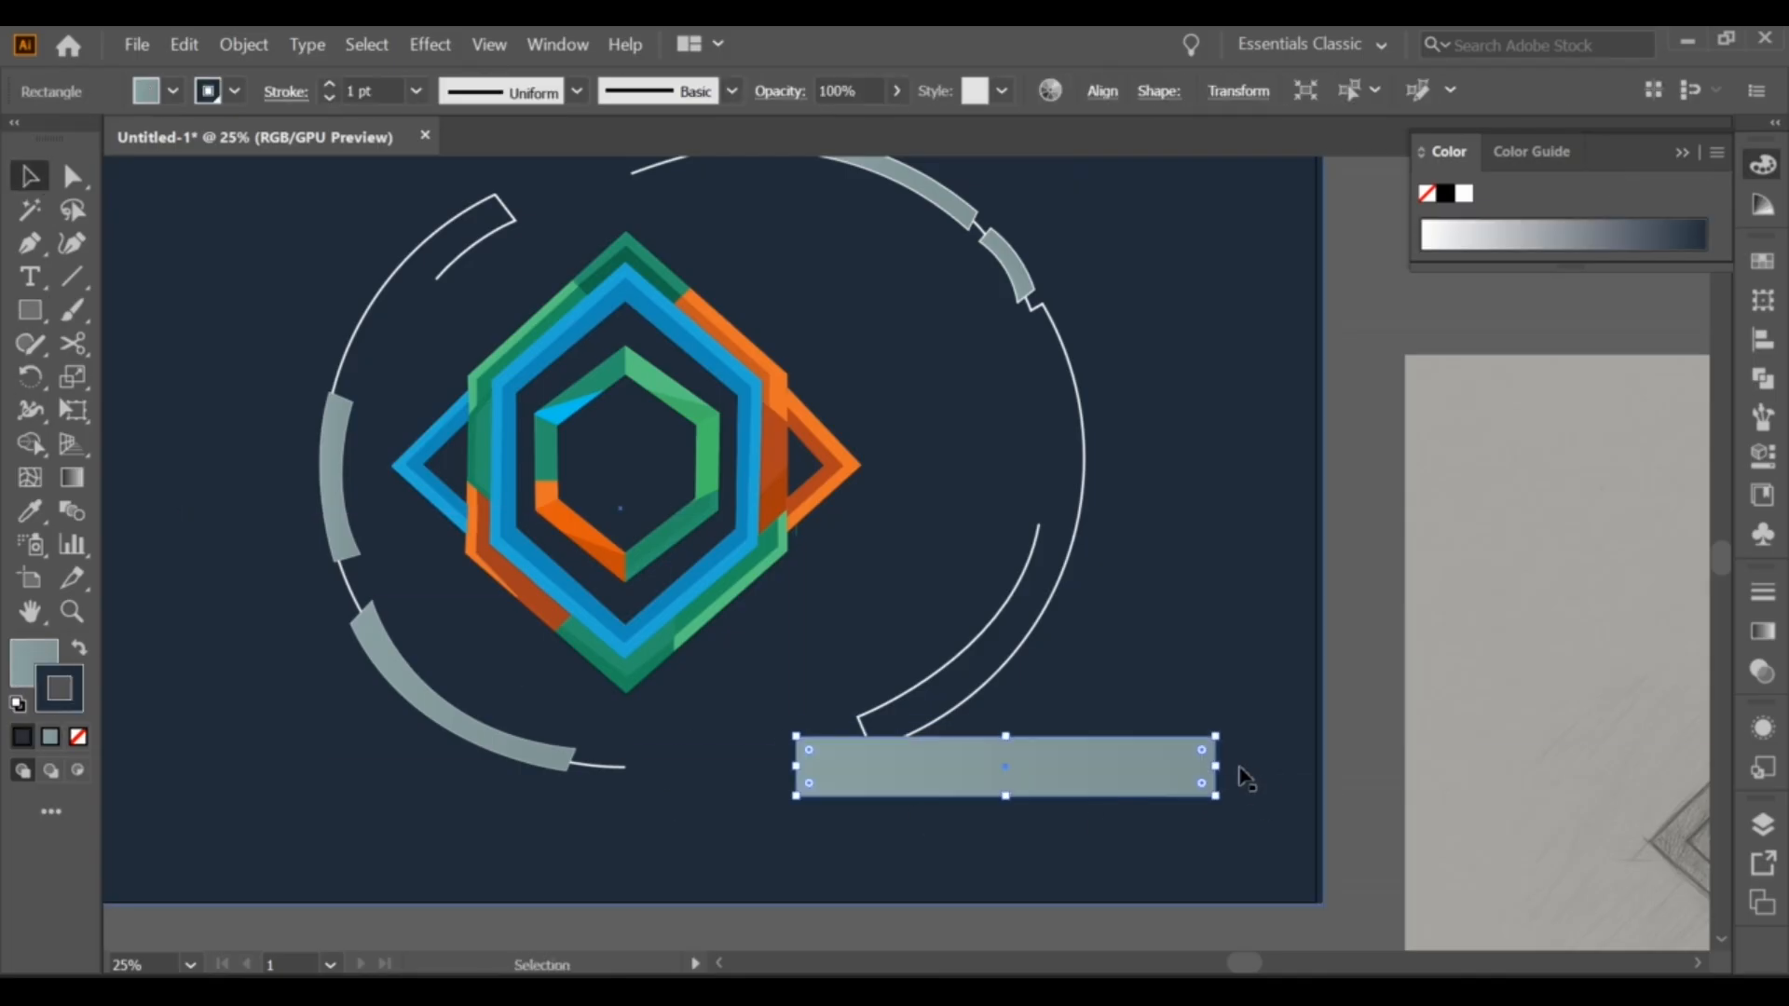
left_click(1229, 781)
left_click(1206, 775)
left_click(1244, 725)
left_click(1202, 769)
left_click_drag(1228, 775, 1147, 511)
left_click_drag(1068, 593, 976, 640)
Step: Bend the tilted rectangle's long edges with the Curvature tool, then shrink it and move it up onto the lower-right arc
left_click(72, 244)
left_click(1000, 670)
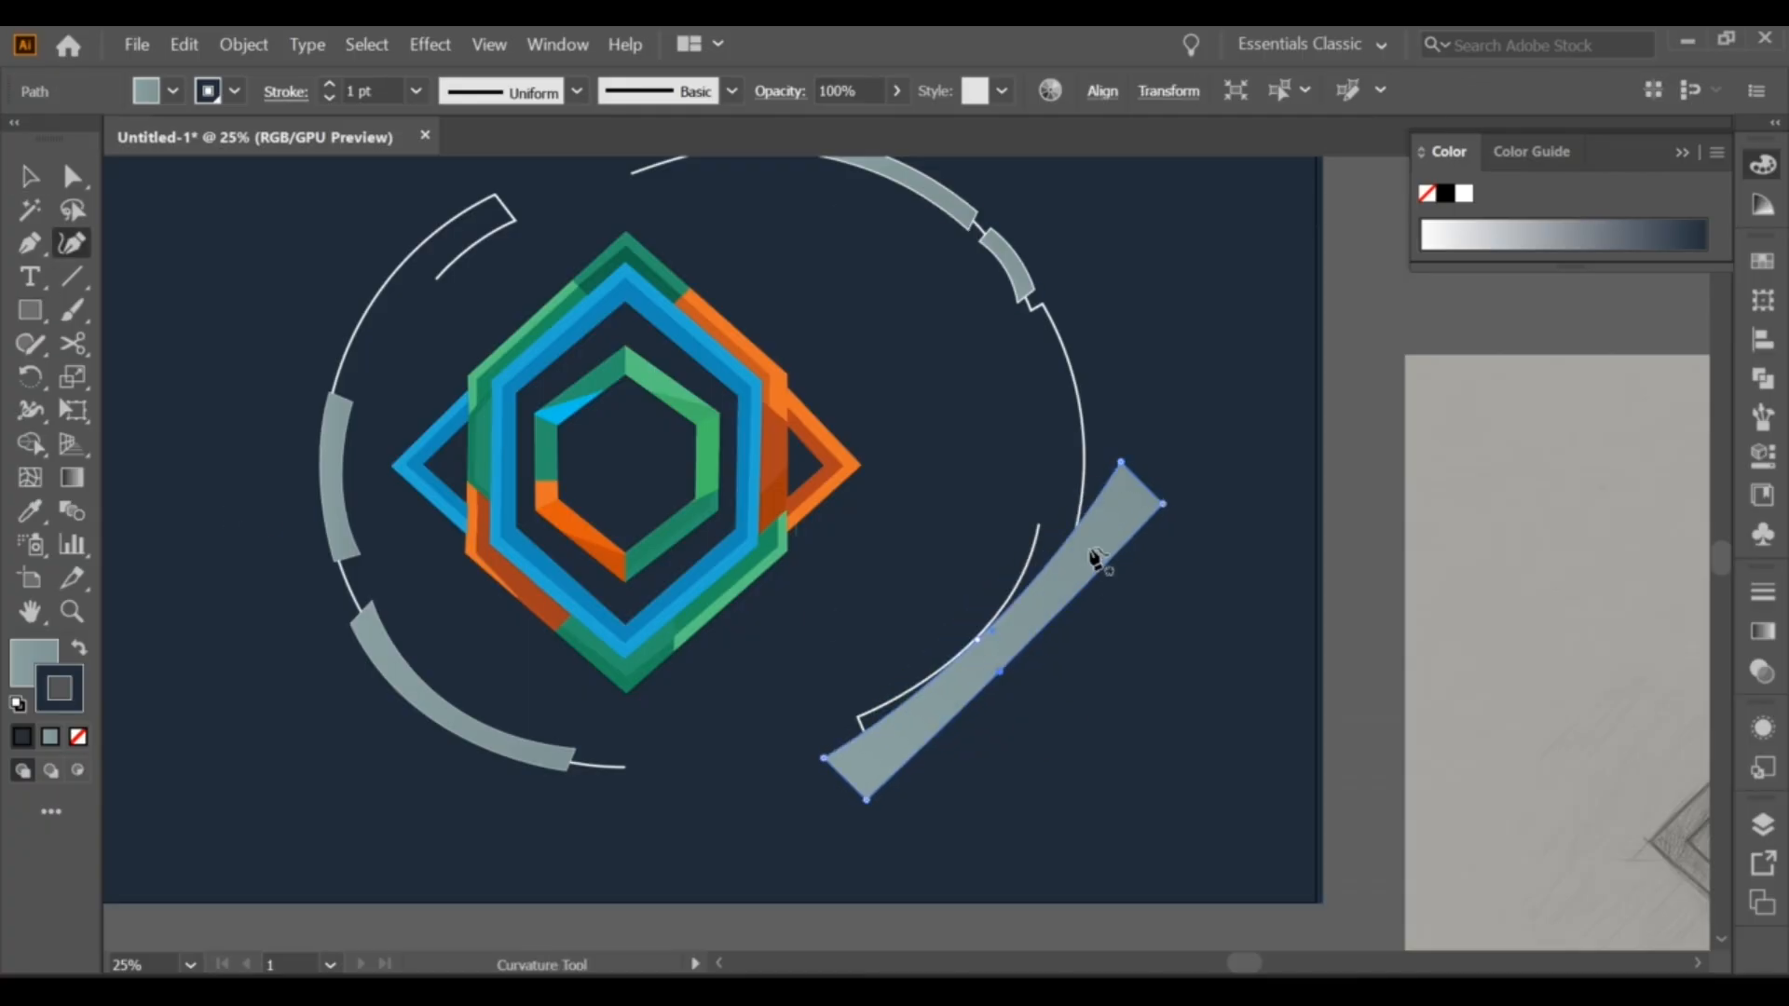
left_click(30, 176)
left_click_drag(1142, 483, 1055, 570)
key("shift+Up")
key("shift+Up")
key("shift+Up")
key("shift+Up")
scroll(980, 658, "up", 2)
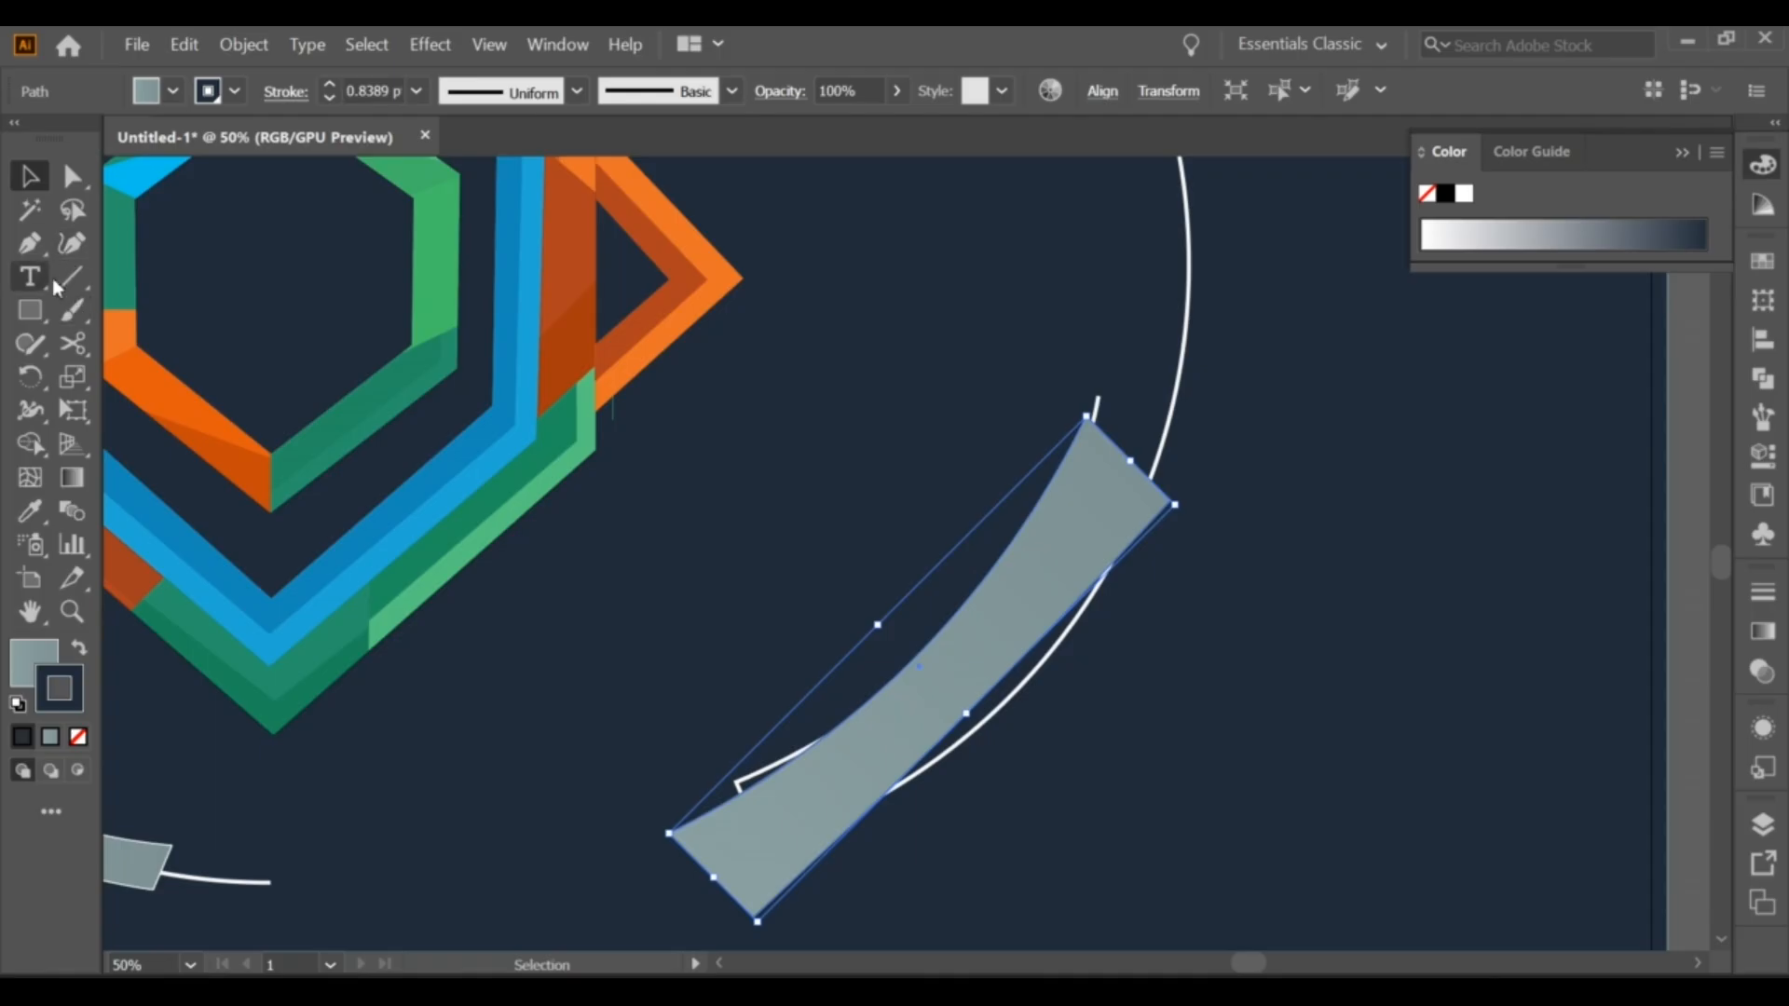
Step: Reshape the band's corners and long edges with the Curvature tool so it fills the gap between the lower-right arc's outer and inner lines
left_click(72, 243)
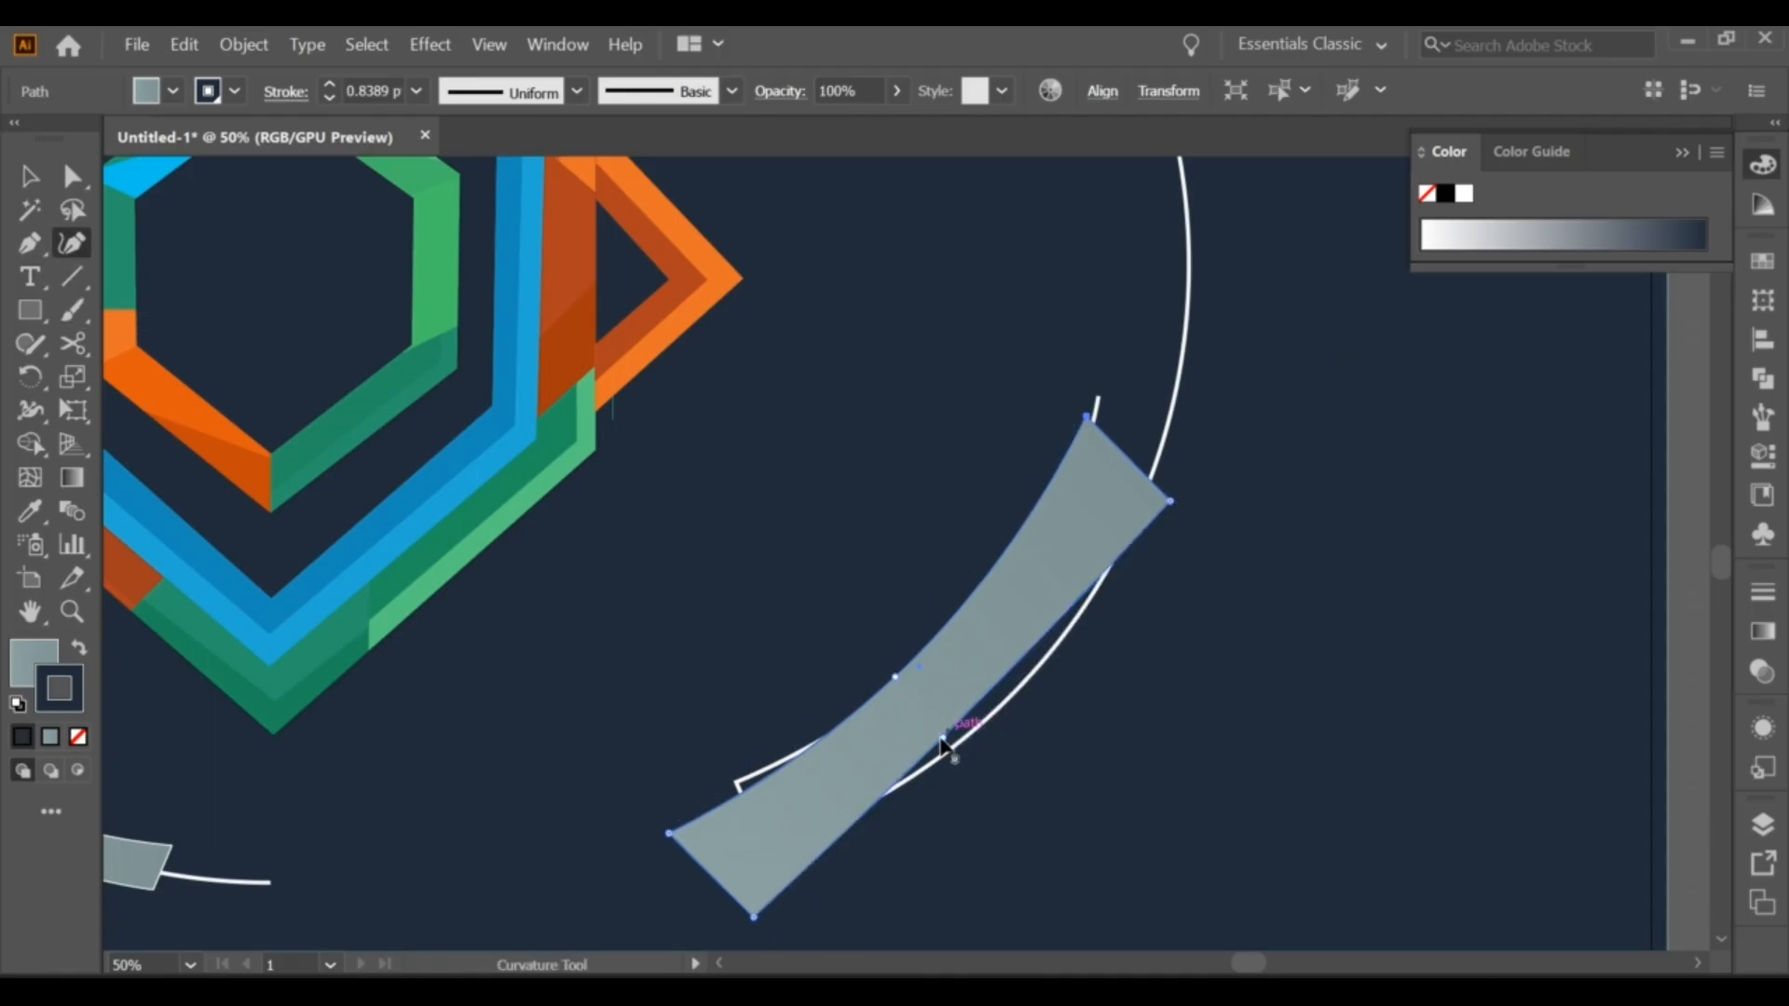
left_click_drag(943, 740, 967, 743)
left_click_drag(725, 792, 737, 782)
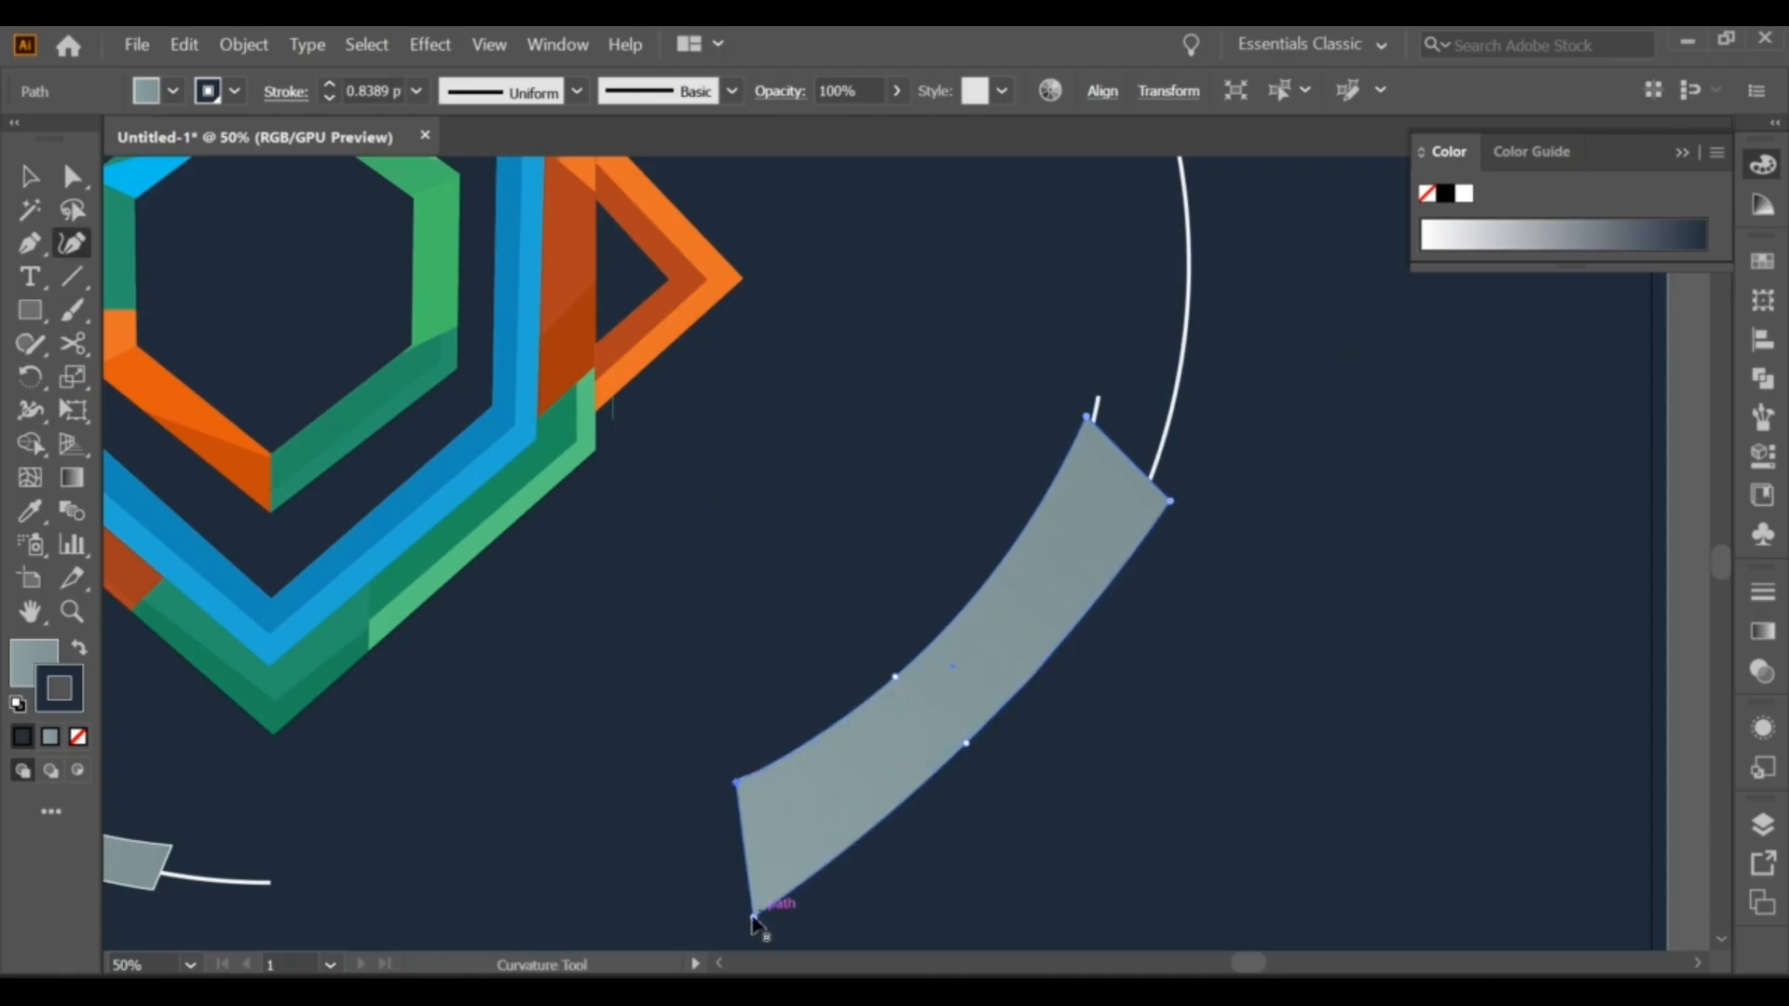
left_click_drag(754, 917, 786, 844)
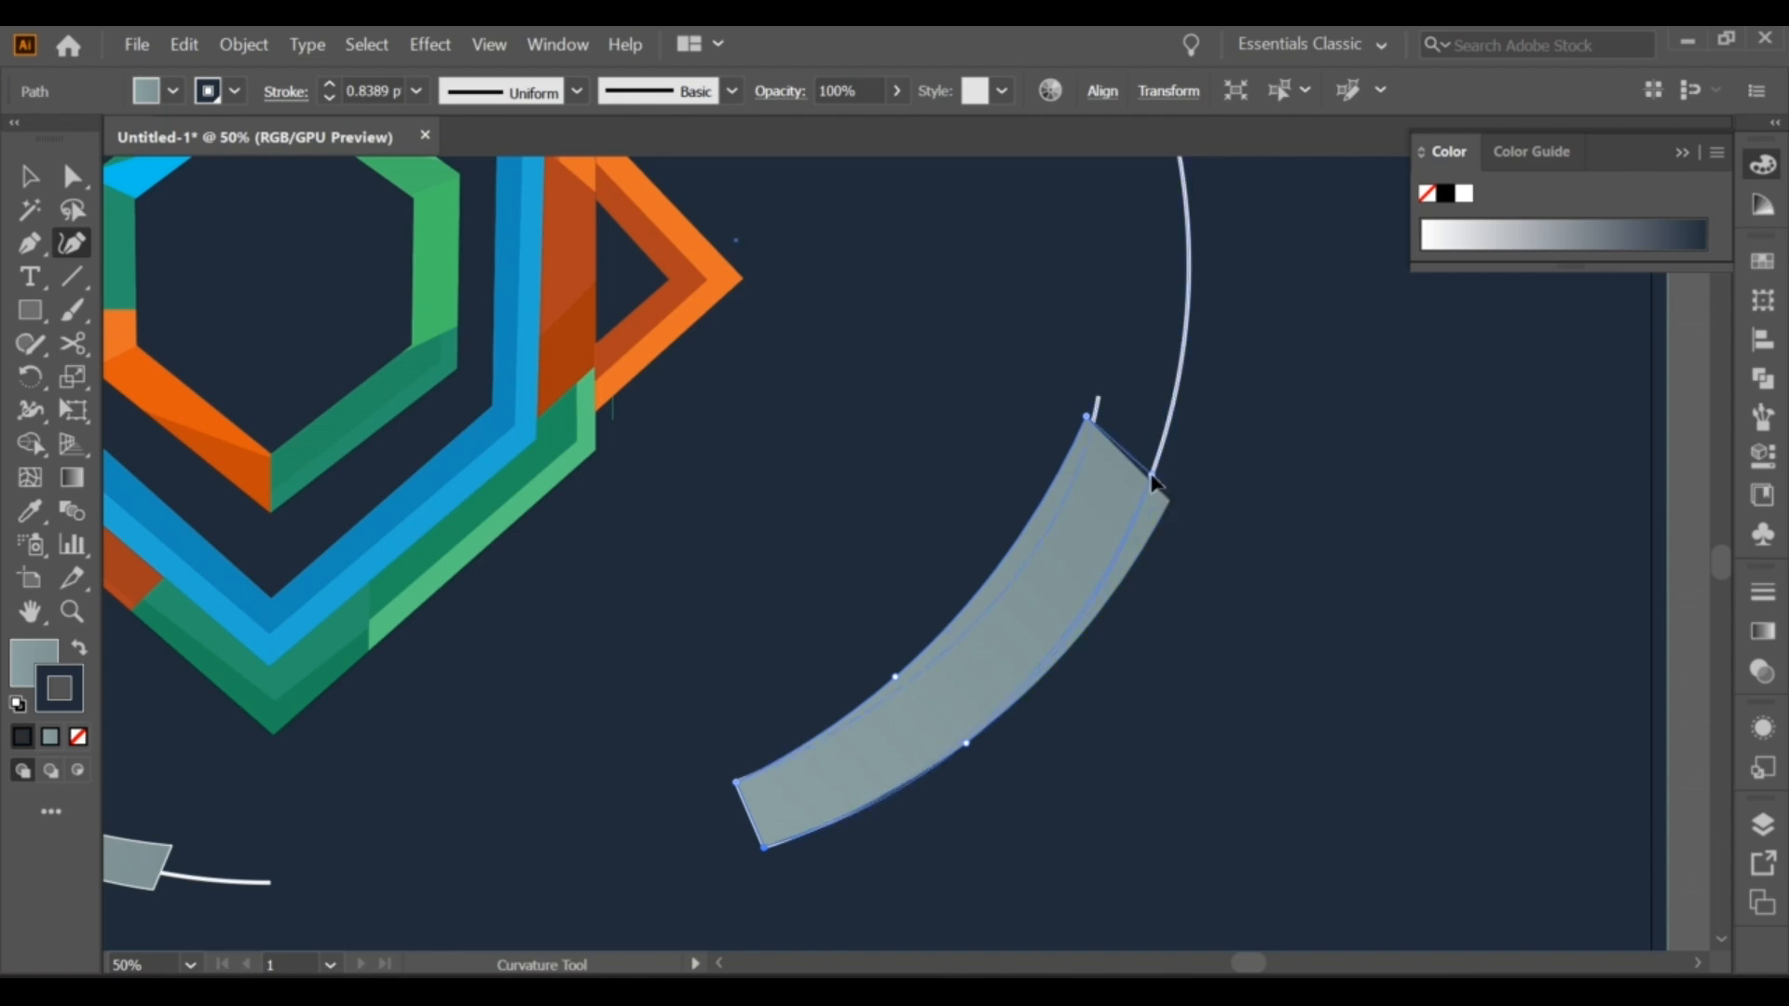
left_click_drag(1153, 482, 1151, 476)
left_click(982, 719)
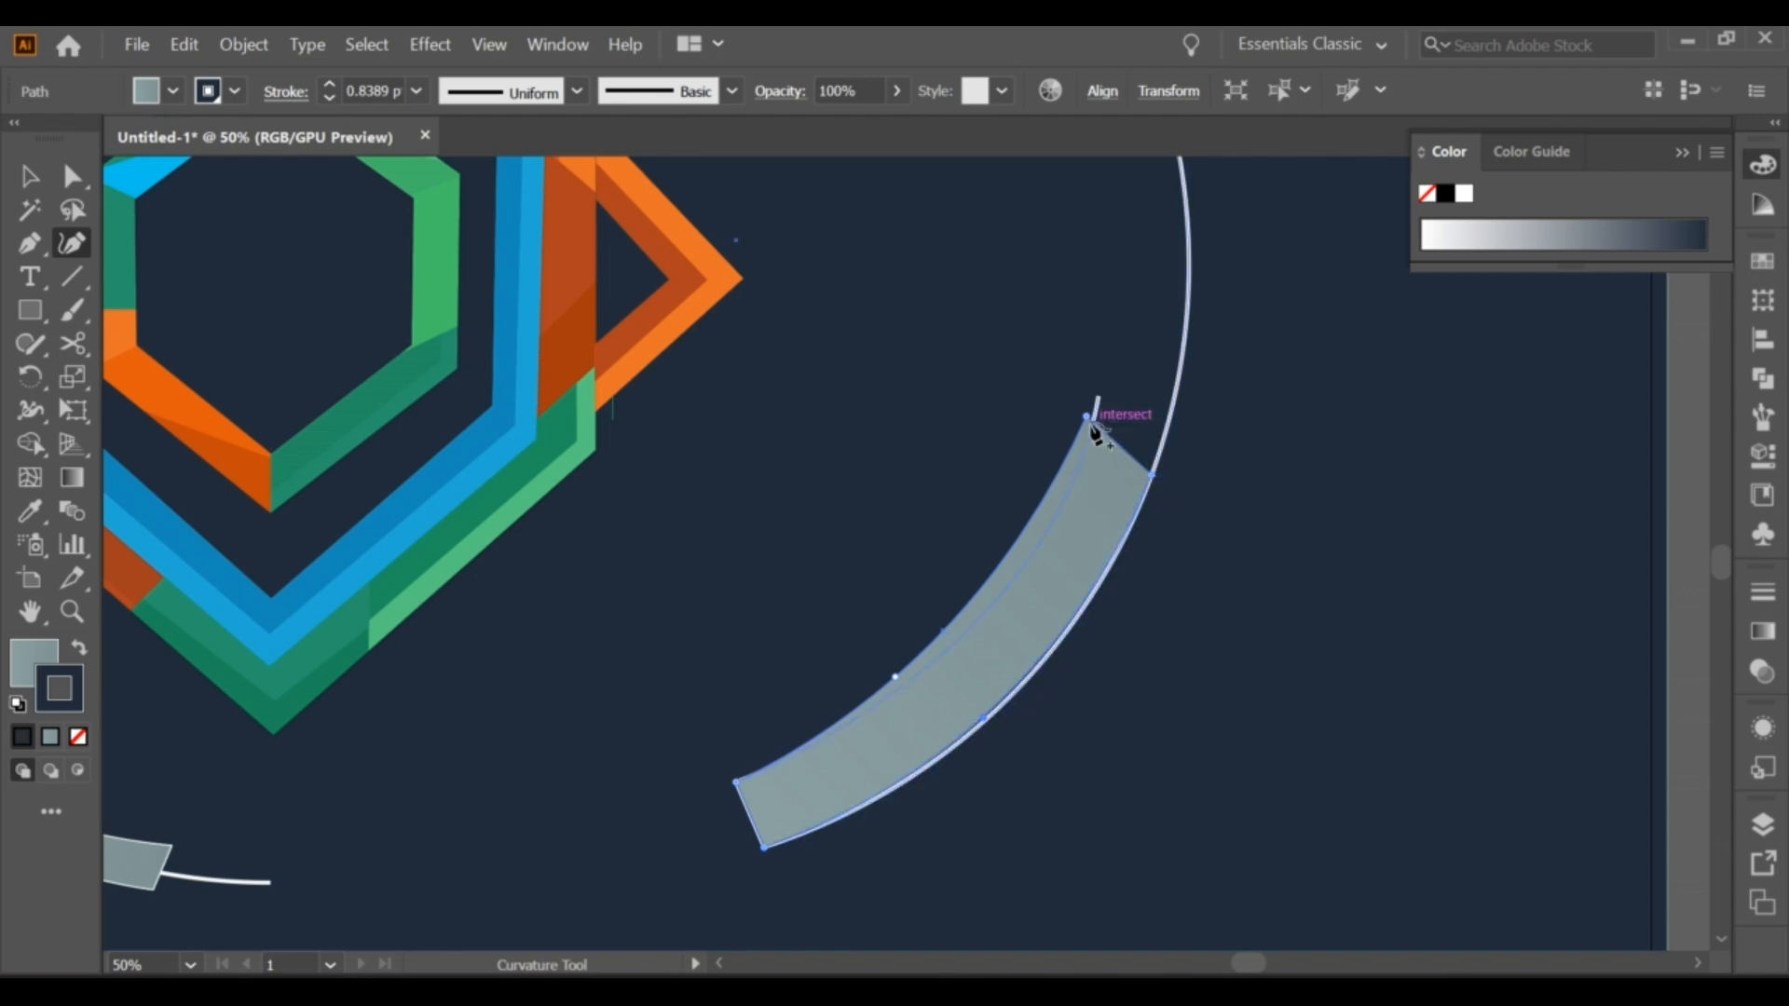
left_click_drag(1087, 417, 1093, 423)
left_click_drag(898, 678, 952, 652)
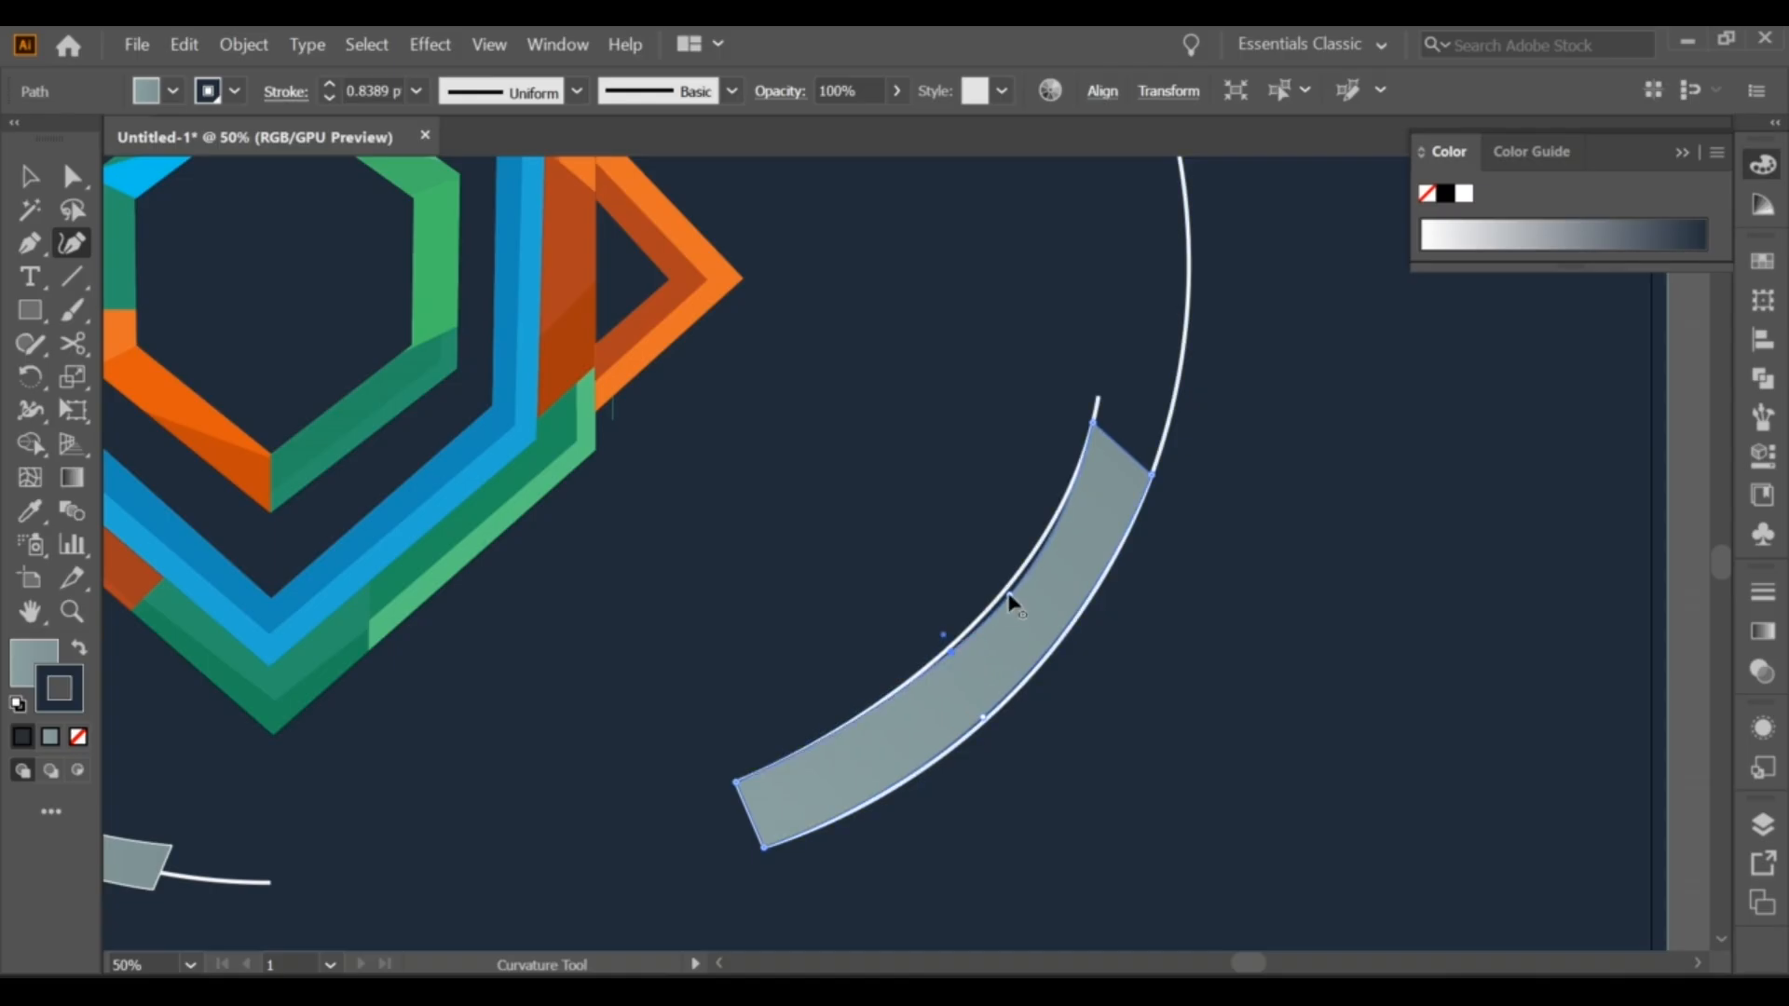
left_click(1008, 587)
Step: Copy the upper band's white-outlined style to the lower-right band and set its outline to 3 pt
key("ctrl+minus")
key("i")
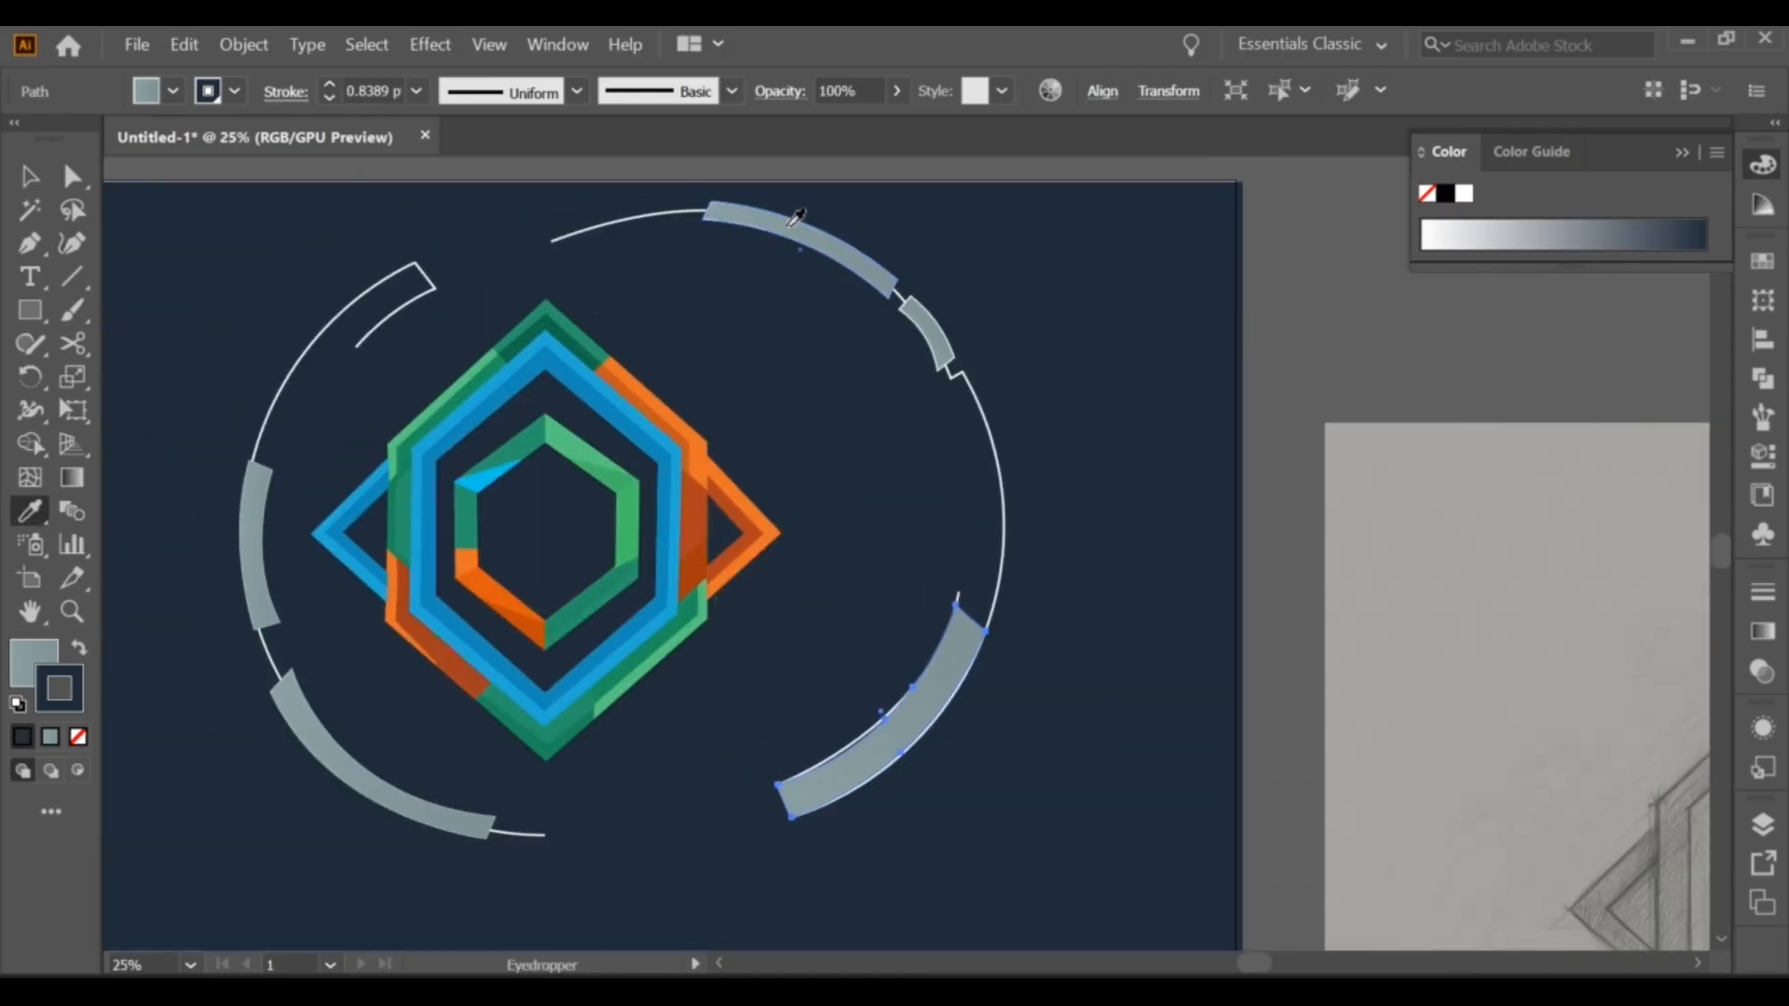
left_click(739, 232)
left_click(334, 84)
left_click(30, 176)
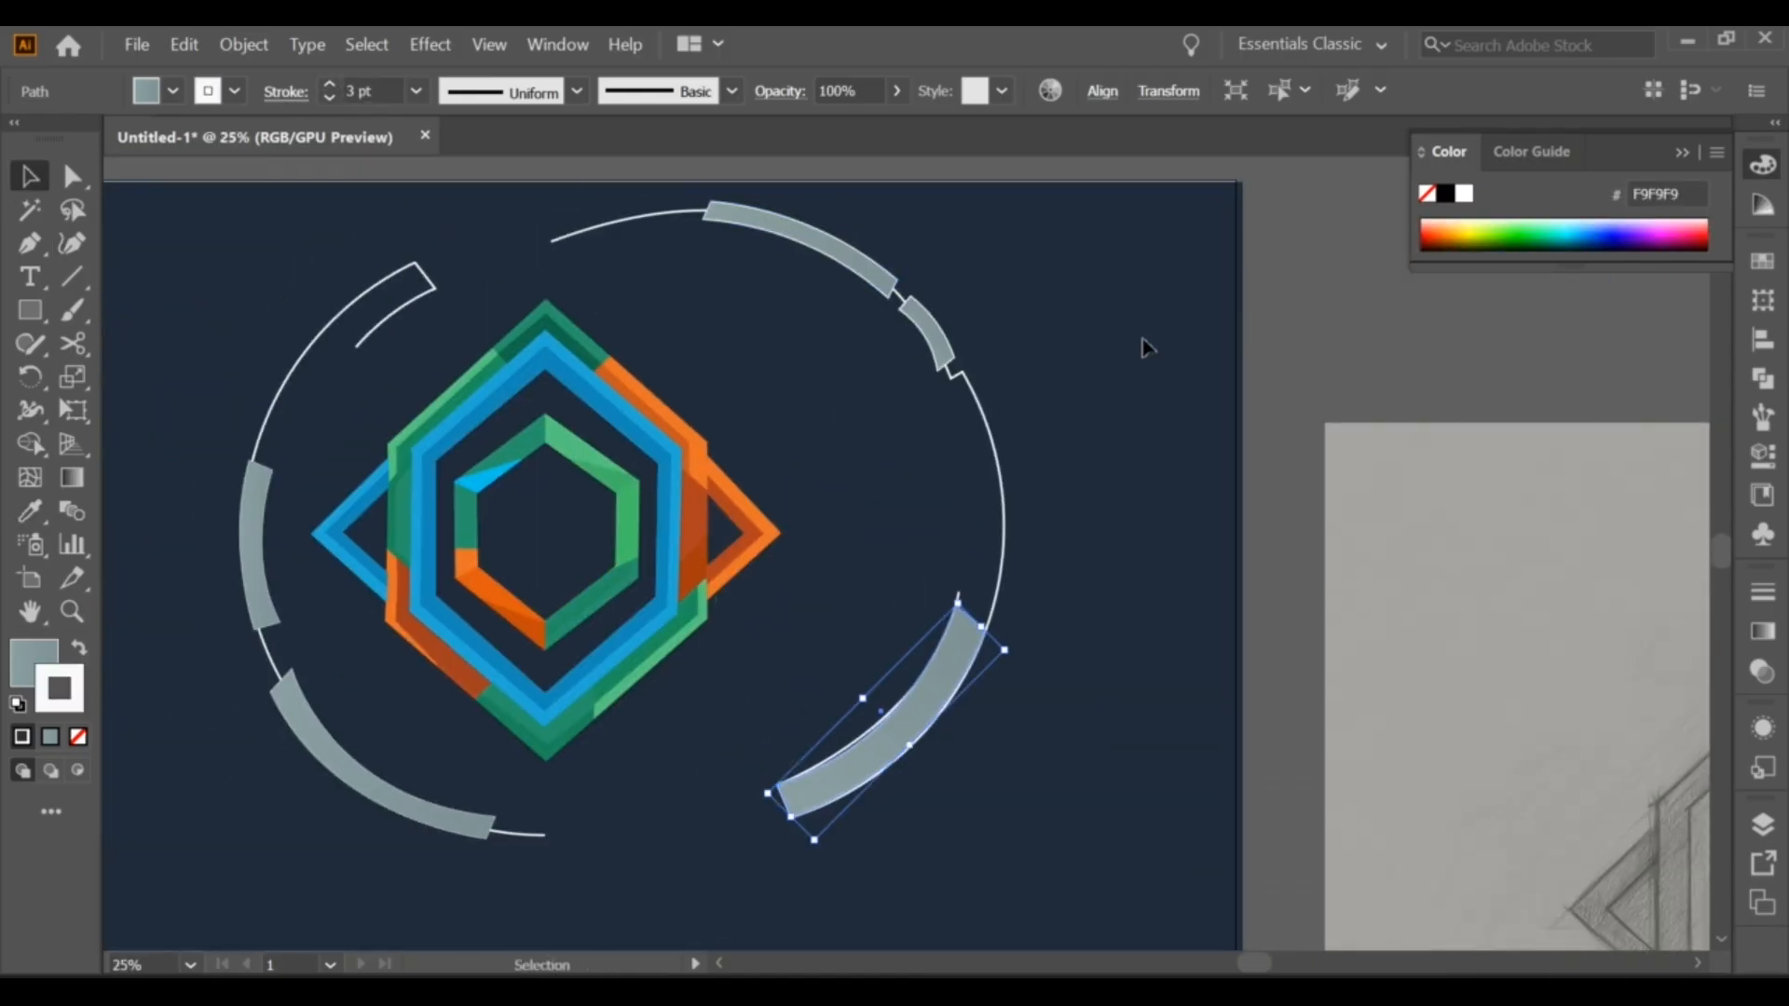
left_click(1147, 348)
Step: Adjust the inner line of the lower-right arc with Direct Selection so it follows the band's inner edge
scroll(1148, 353, "down", 1)
scroll(1081, 564, "up", 3)
left_click(1217, 271)
left_click(68, 180)
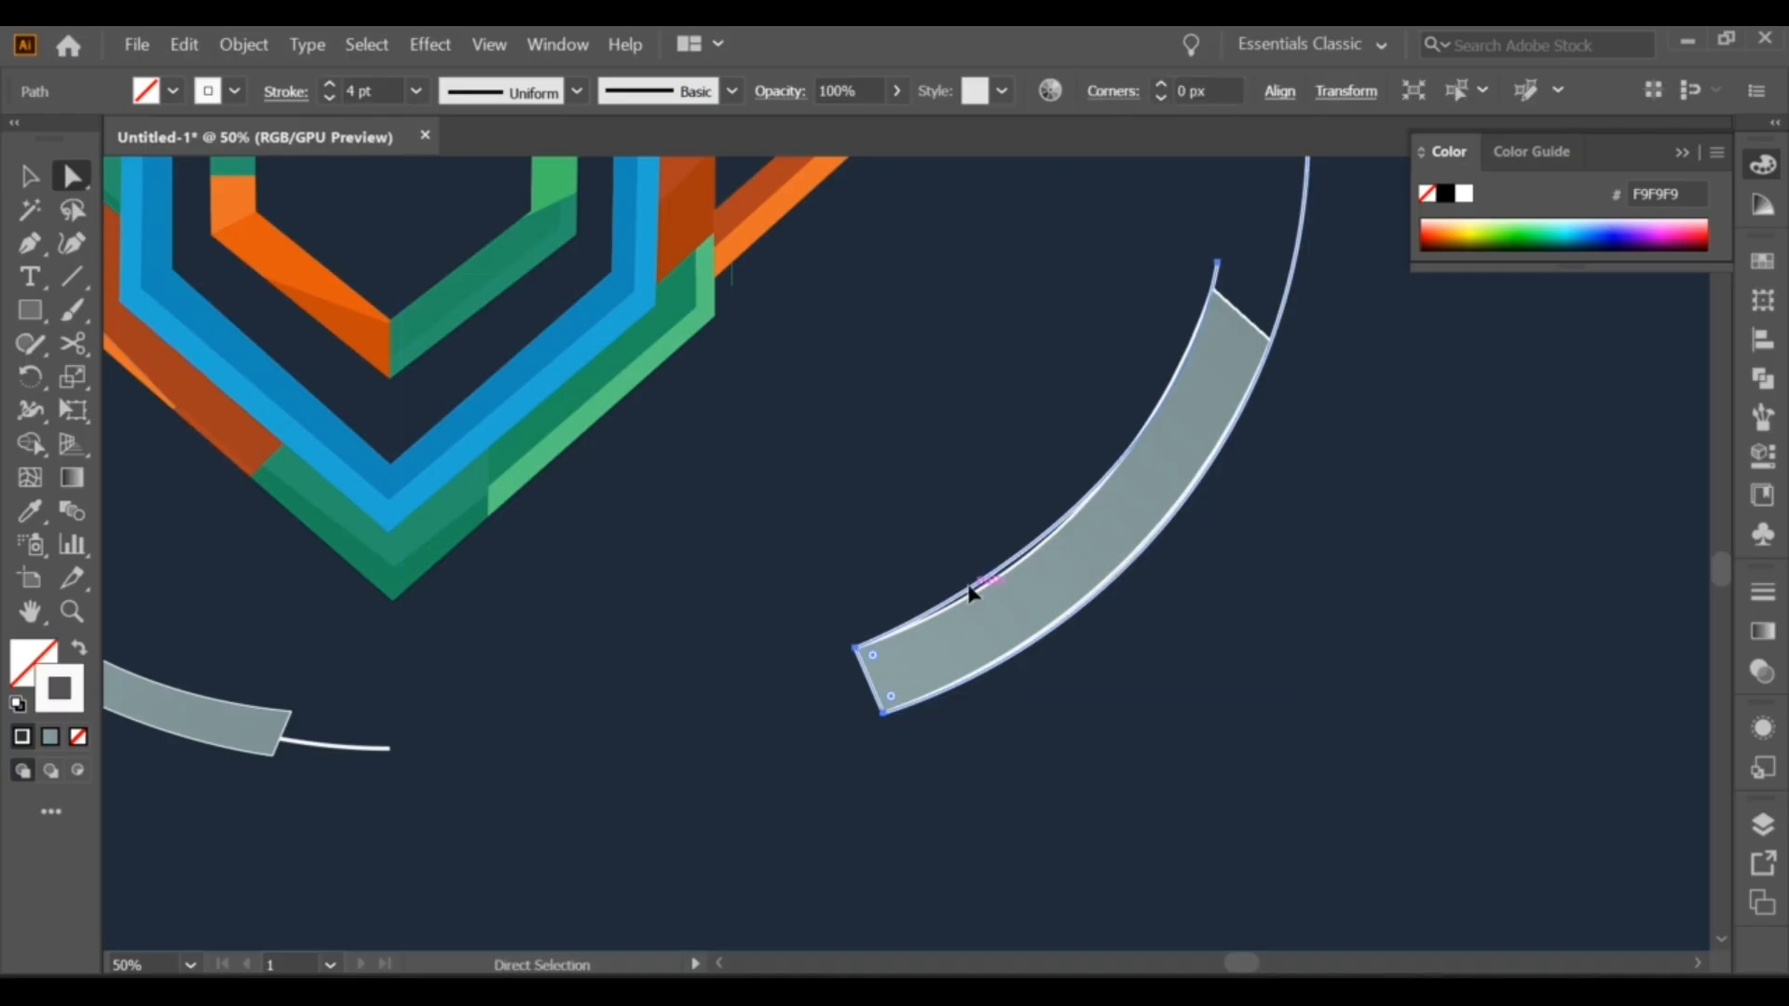
left_click(1216, 267)
left_click_drag(1166, 522, 1154, 563)
left_click(1255, 594)
Step: Cut the right arc's upper tail midway before the top band with the Scissors tool and delete the loose end
scroll(1256, 594, "down", 3)
key("c")
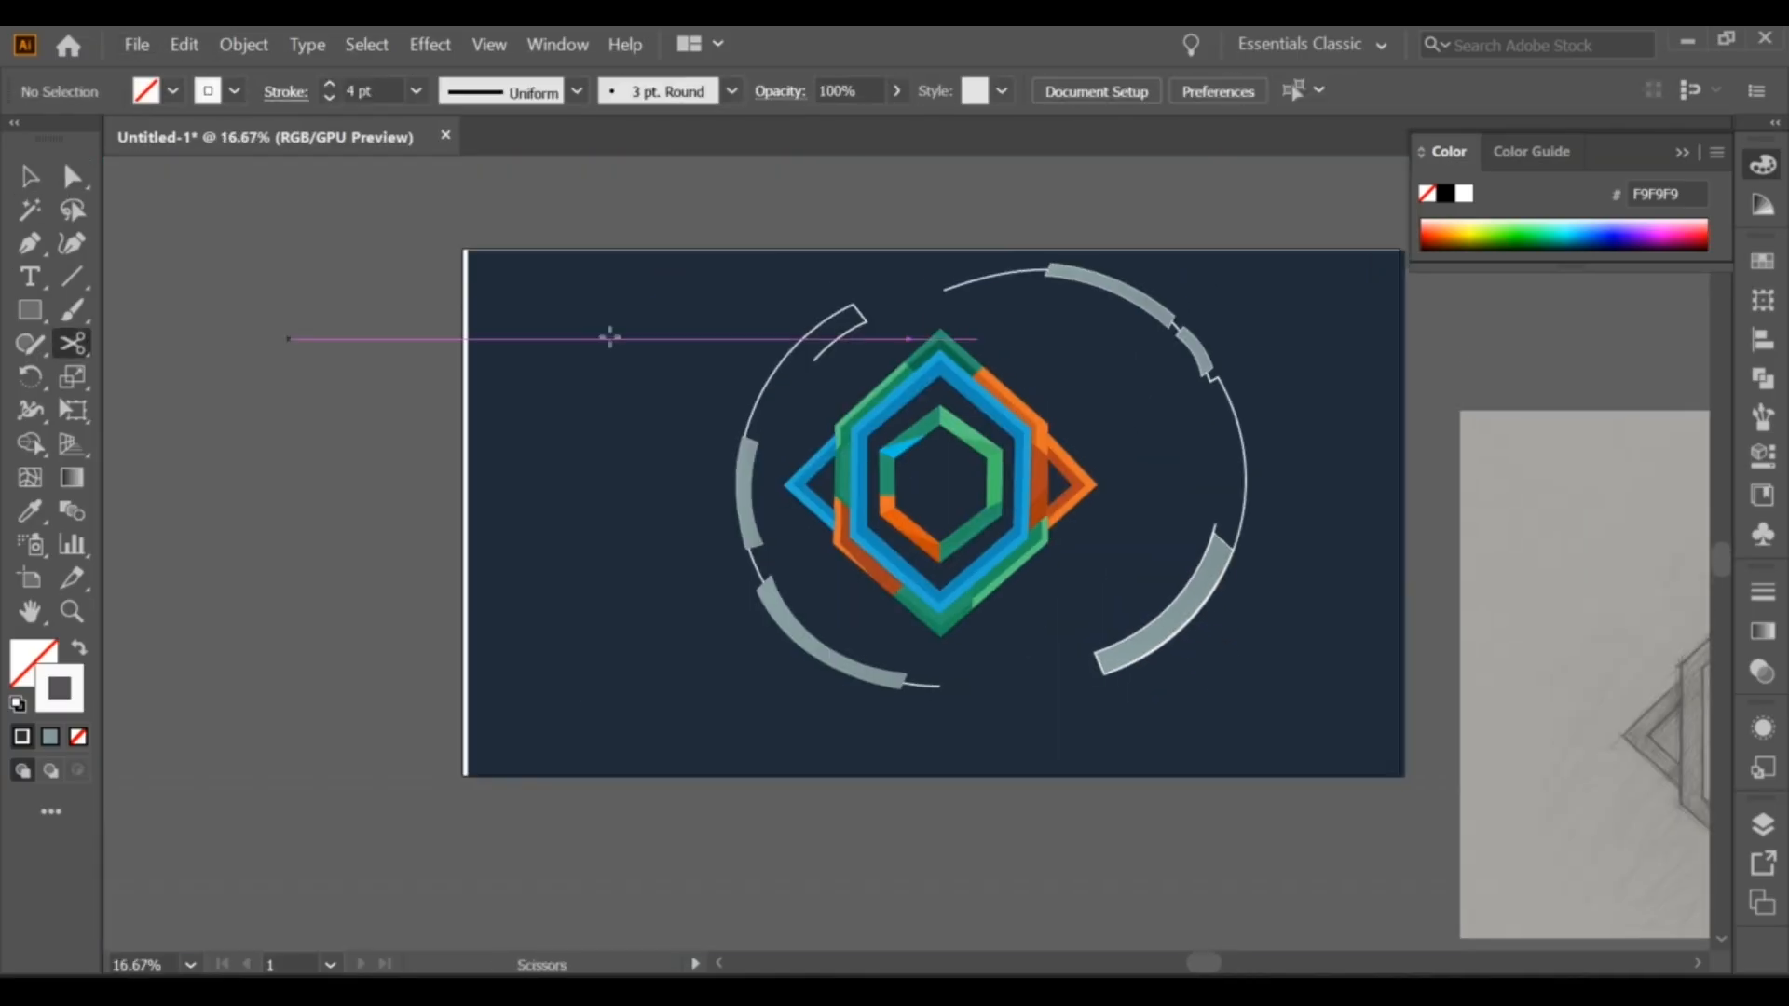
left_click(1007, 269)
key("Return")
left_click(997, 274)
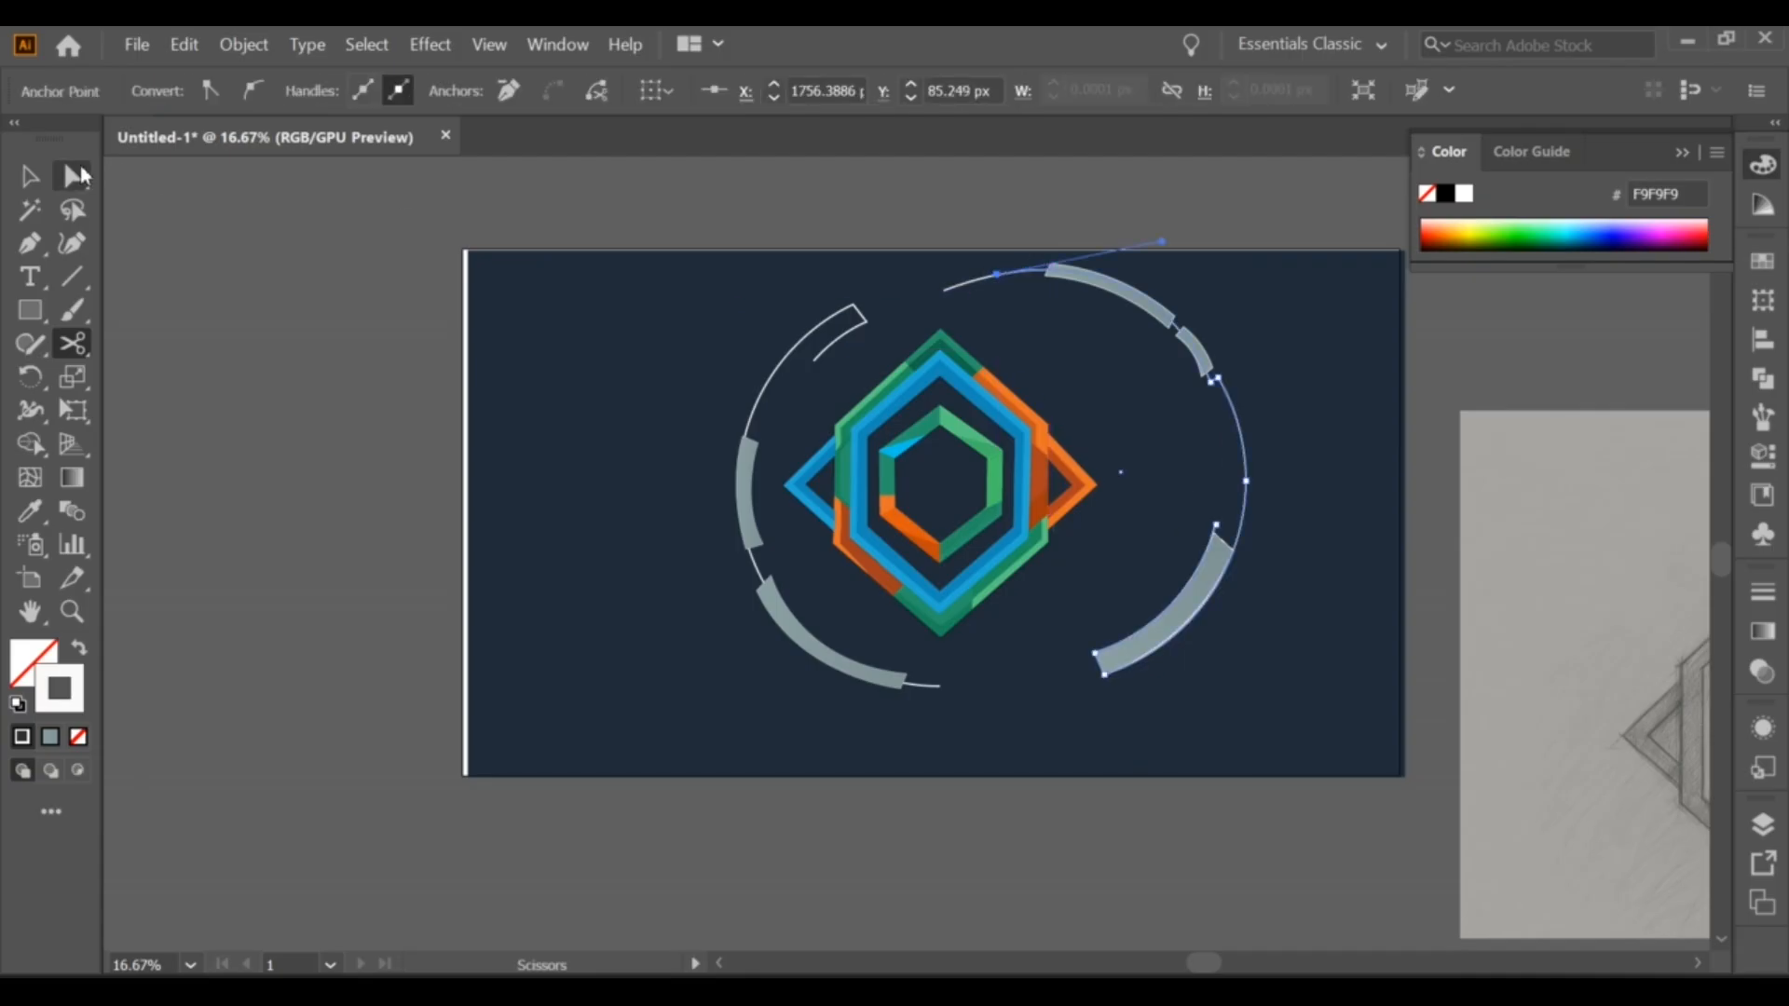
left_click(32, 178)
left_click(961, 285)
key("Delete")
Step: Try to move the right arc with its bands closer to the logo
left_click_drag(1289, 673, 1289, 676)
left_click_drag(1163, 611, 1137, 644)
left_click_drag(965, 243, 1279, 654)
left_click_drag(1163, 632, 1139, 642)
key("ctrl+z")
left_click_drag(1164, 292, 1122, 757)
left_click_drag(1160, 639, 1106, 663)
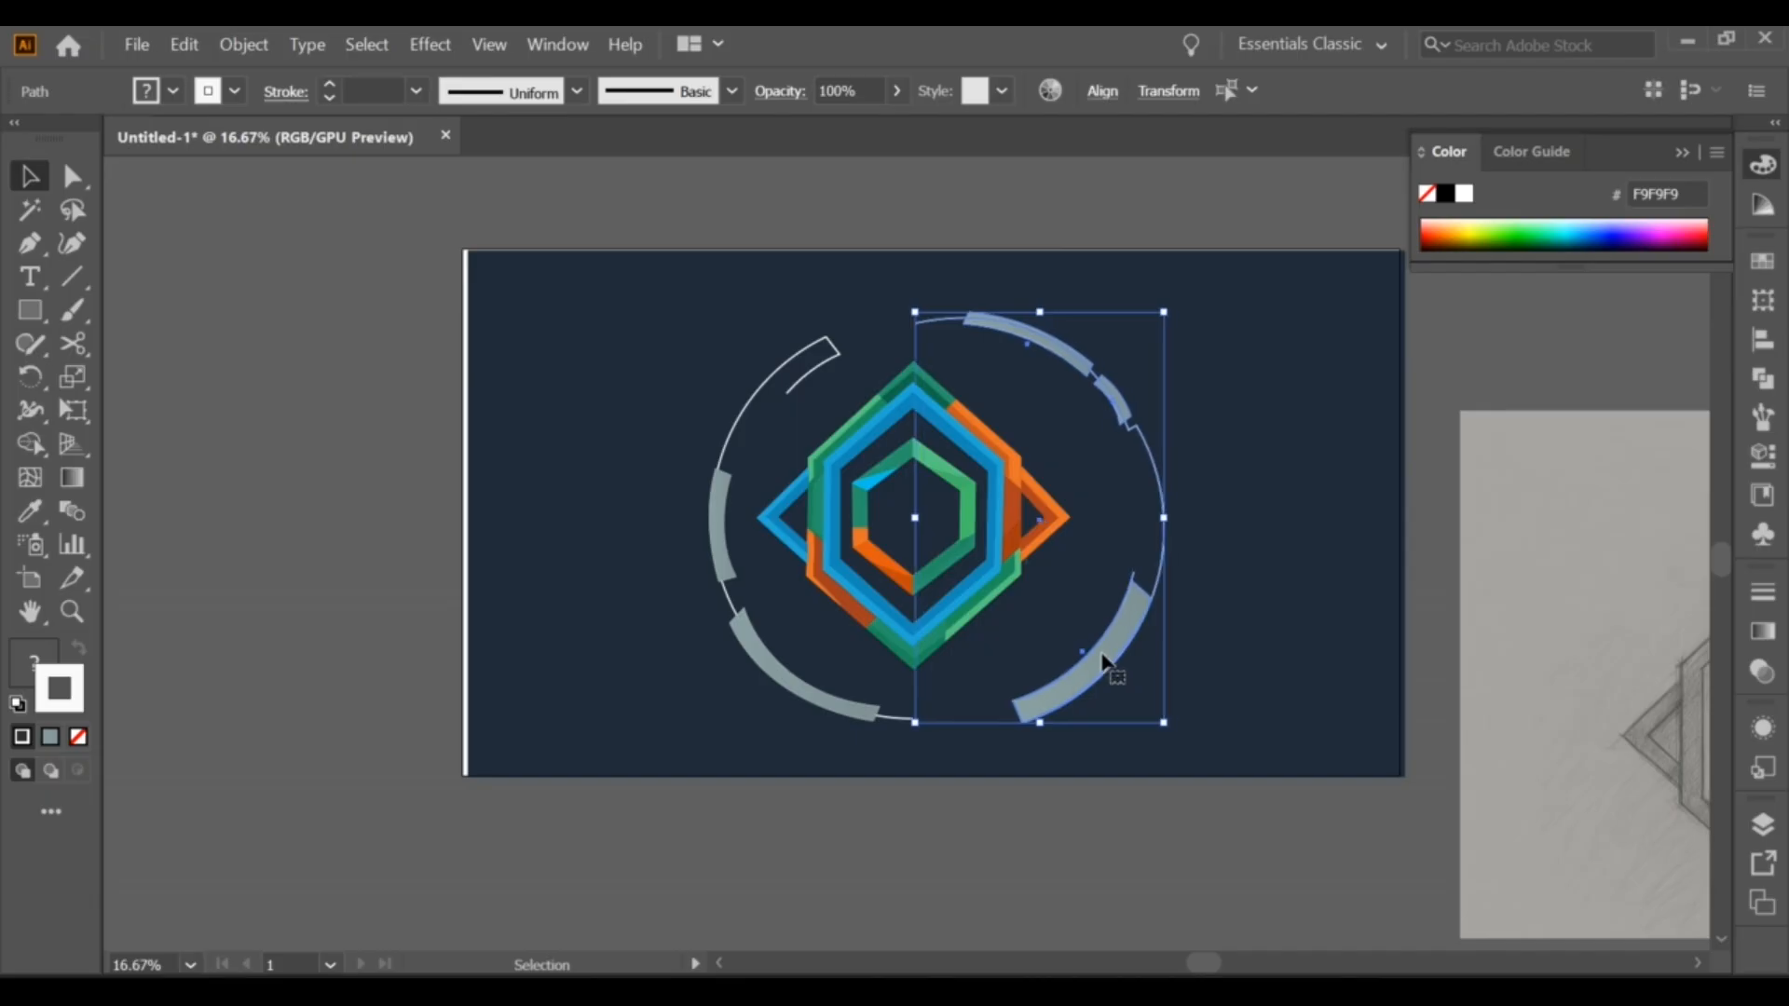
left_click(629, 375)
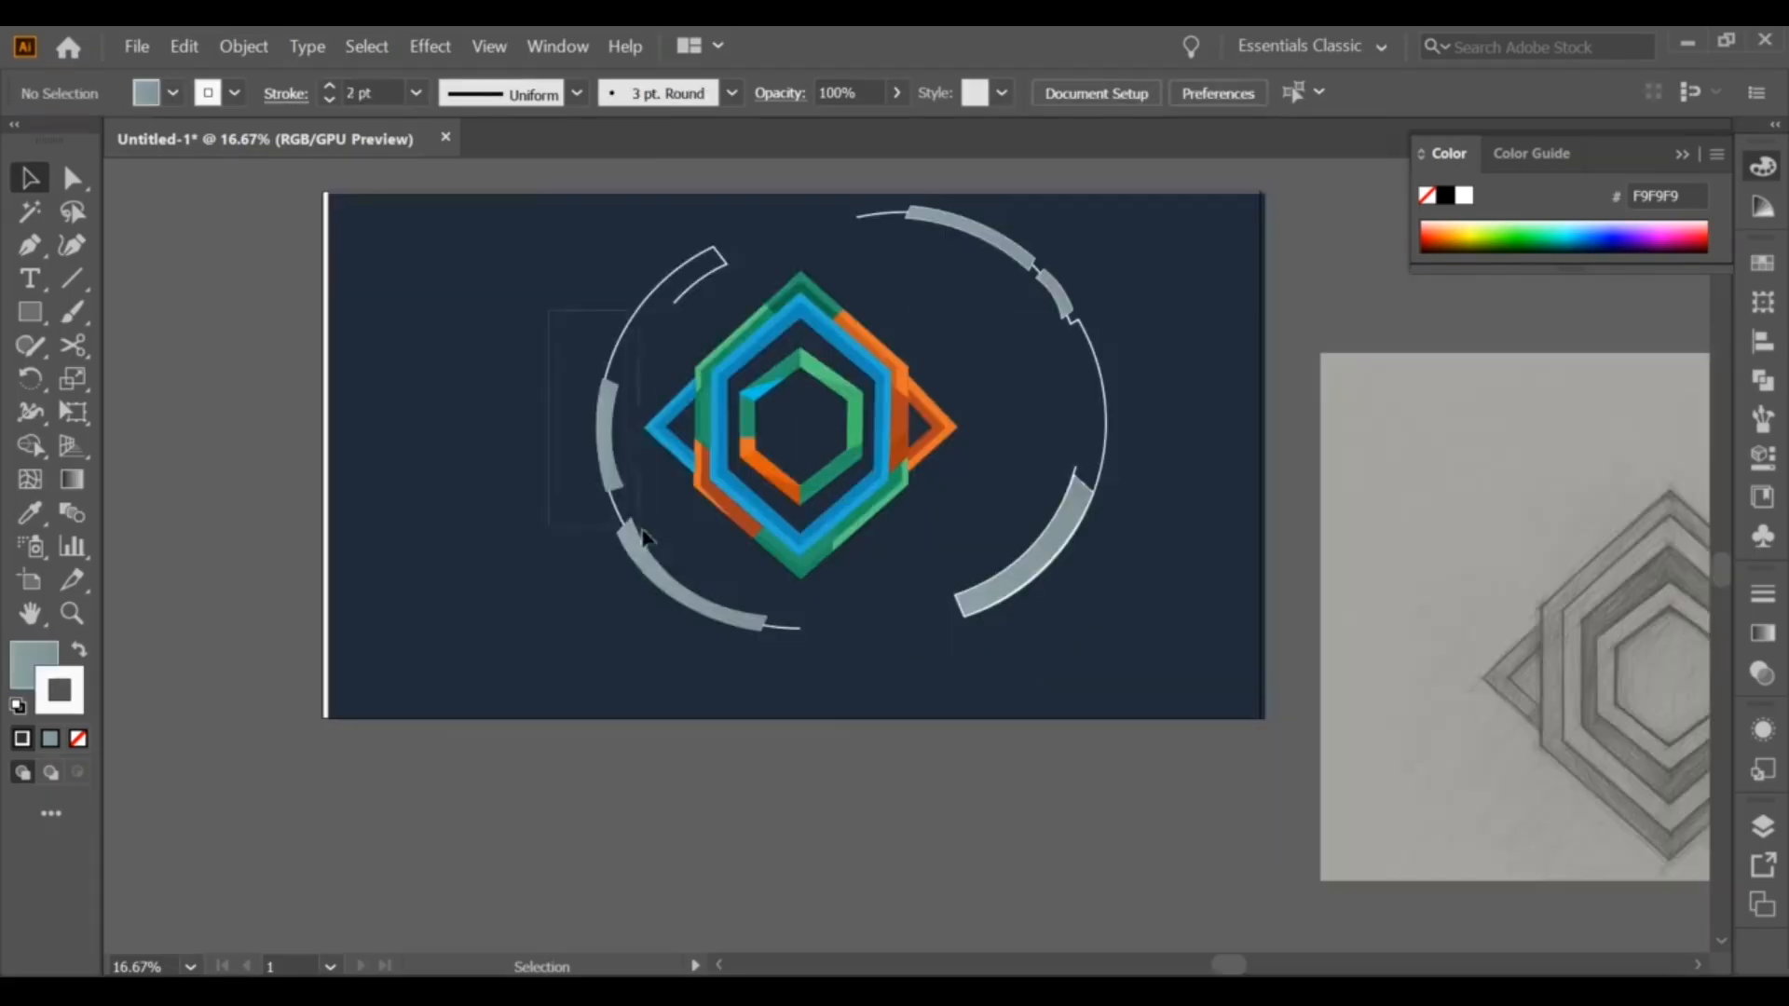
Step: Group the left arc with its bands, and group the right arc with its bands separately
left_click_drag(632, 572, 642, 592)
right_click(661, 551)
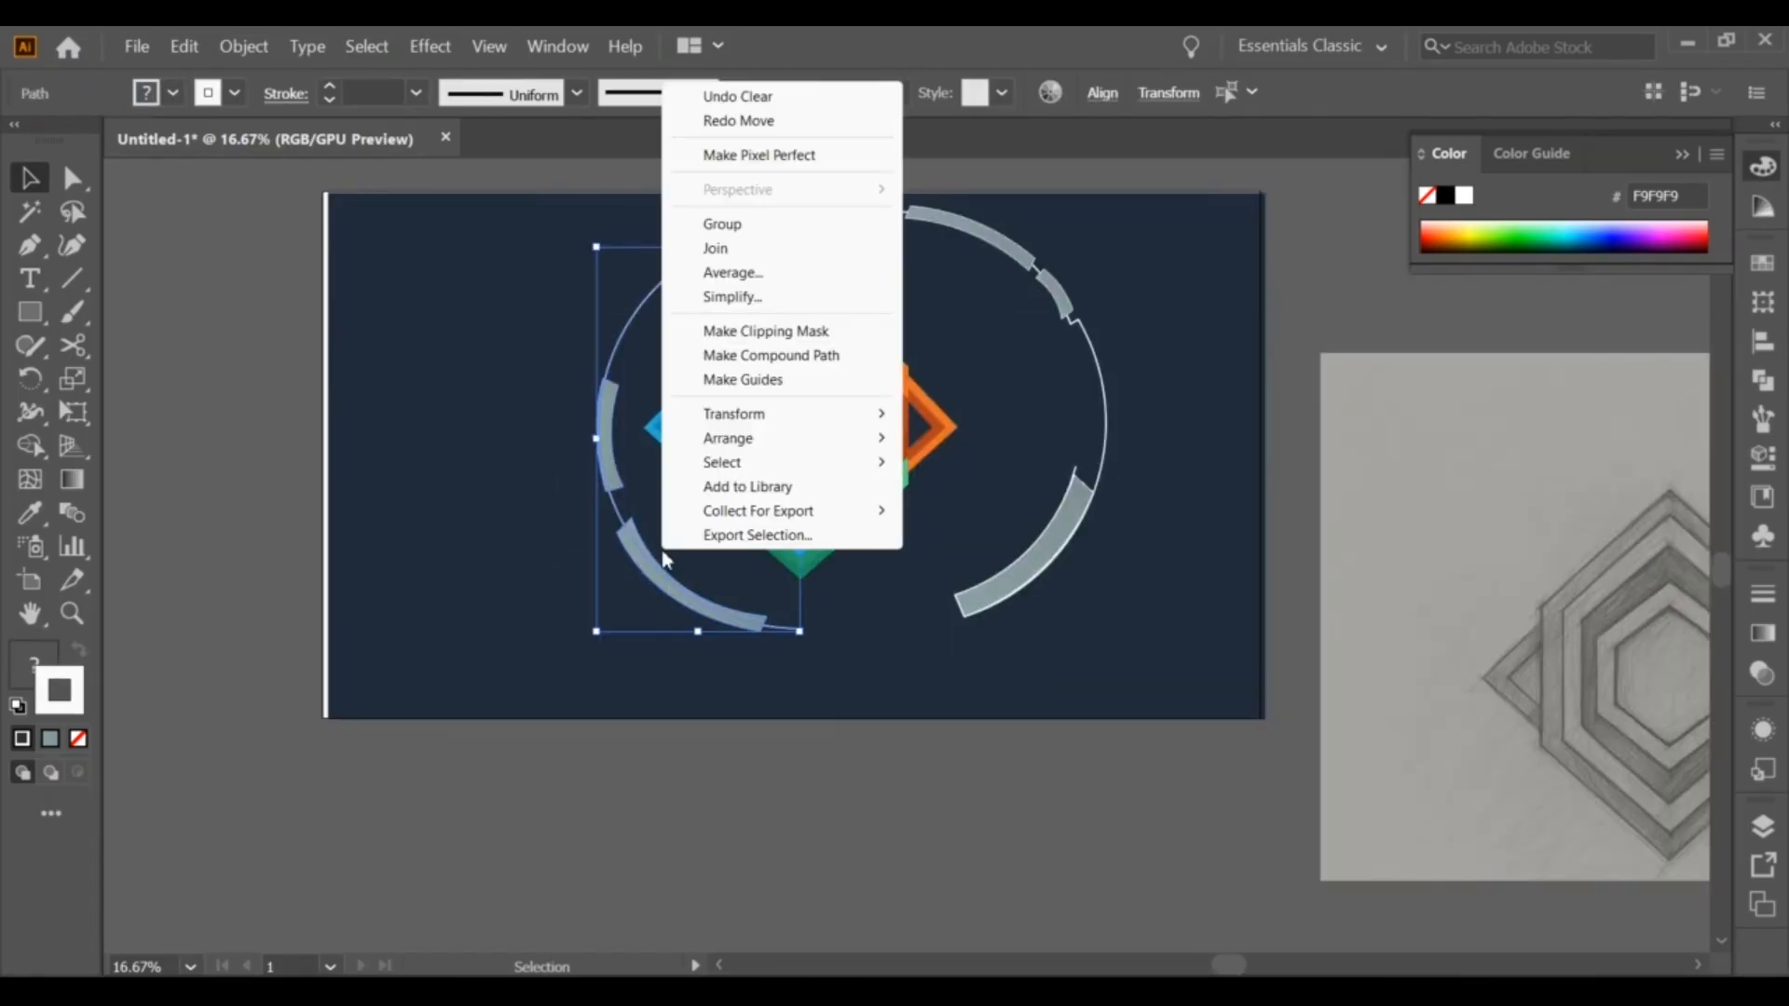
left_click(756, 231)
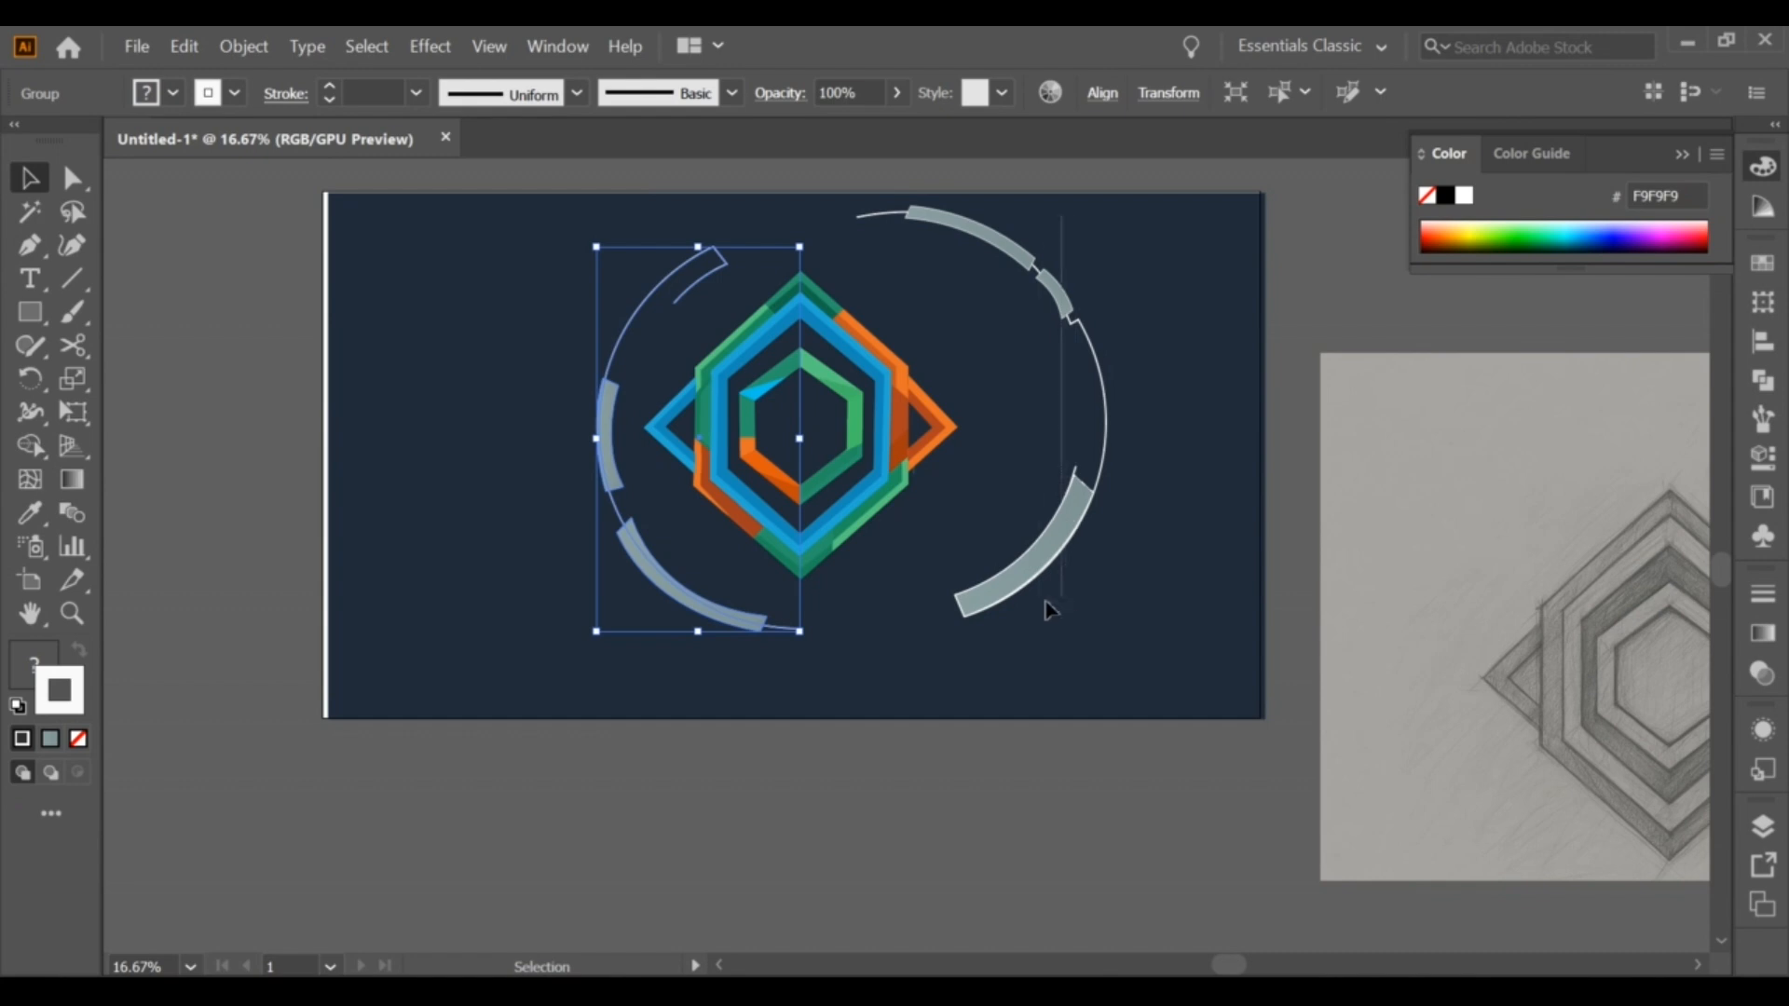
left_click_drag(1051, 610, 1029, 607)
right_click(1031, 556)
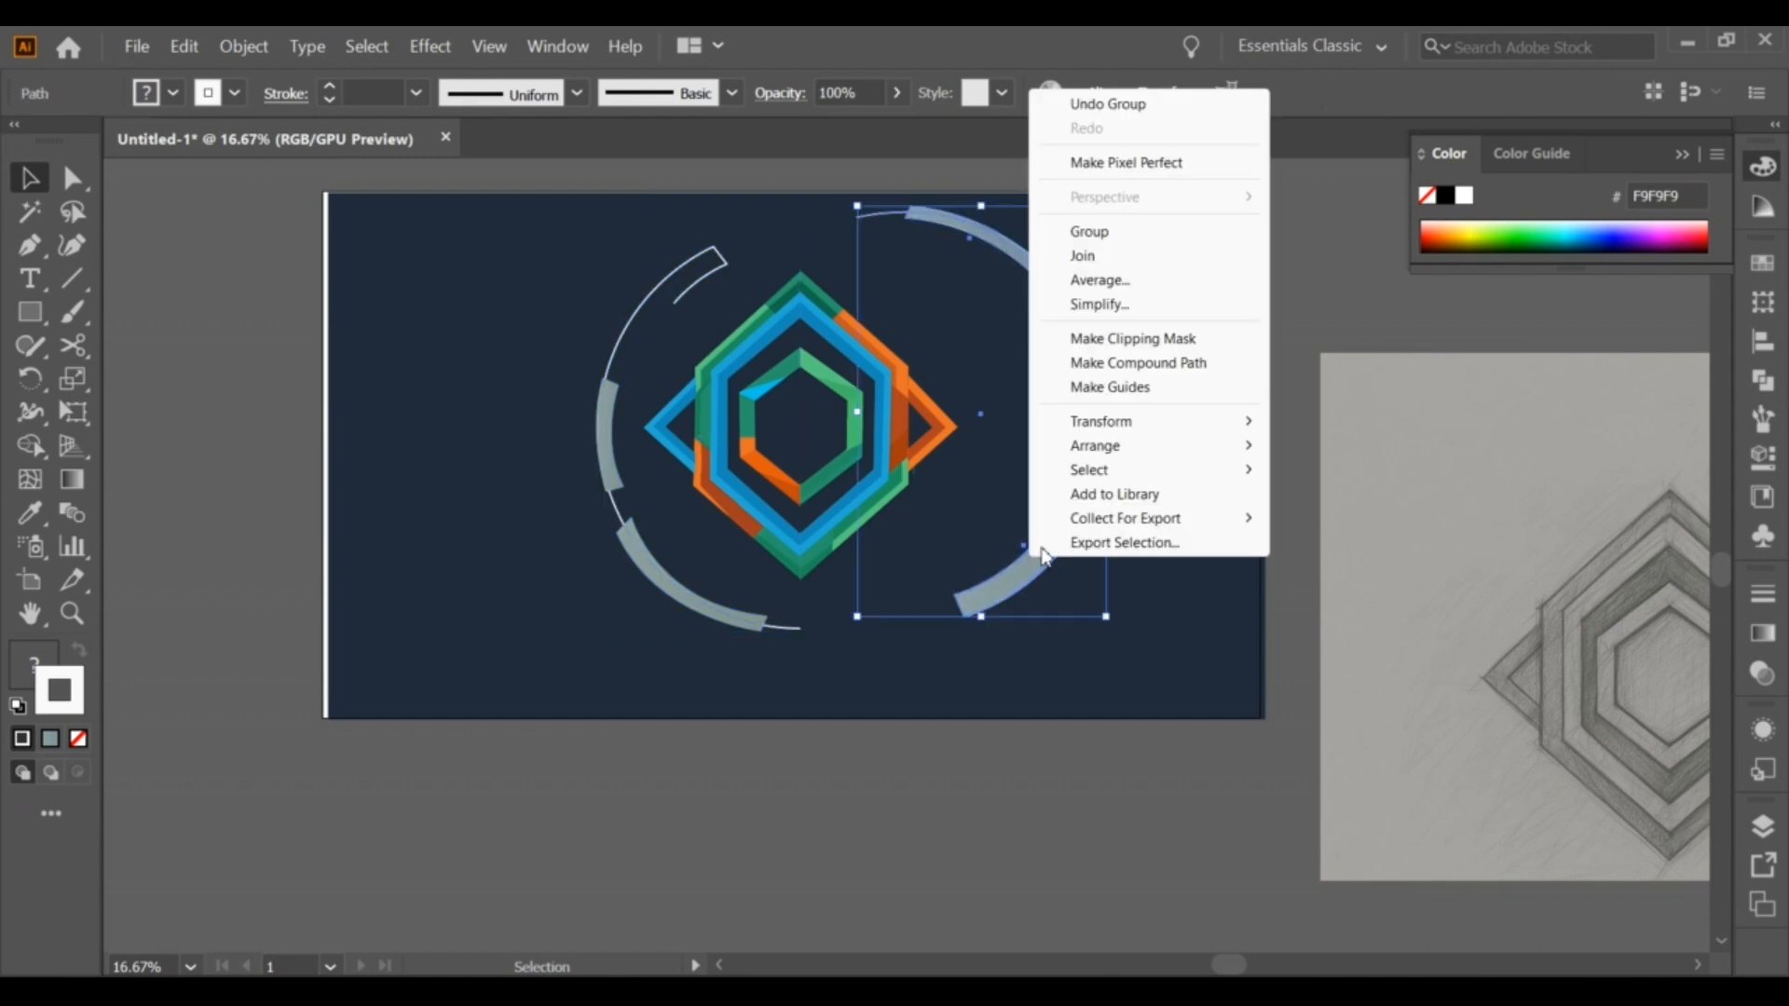
left_click(1104, 233)
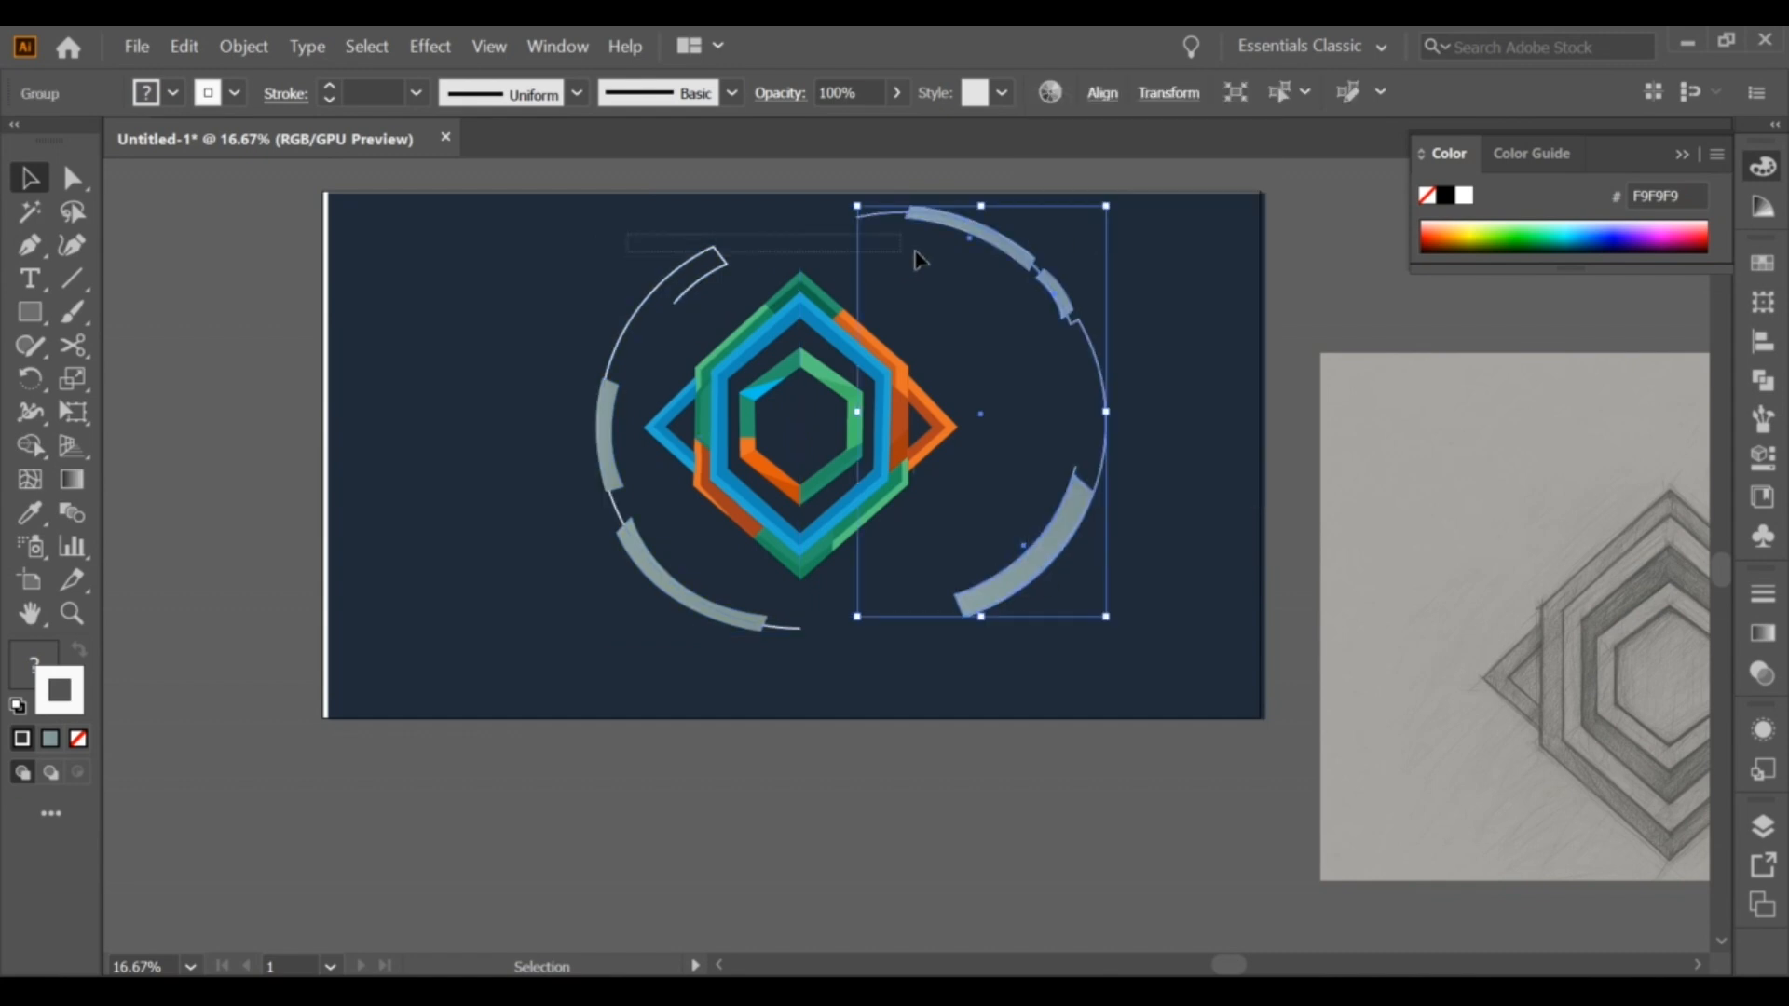
left_click(637, 240)
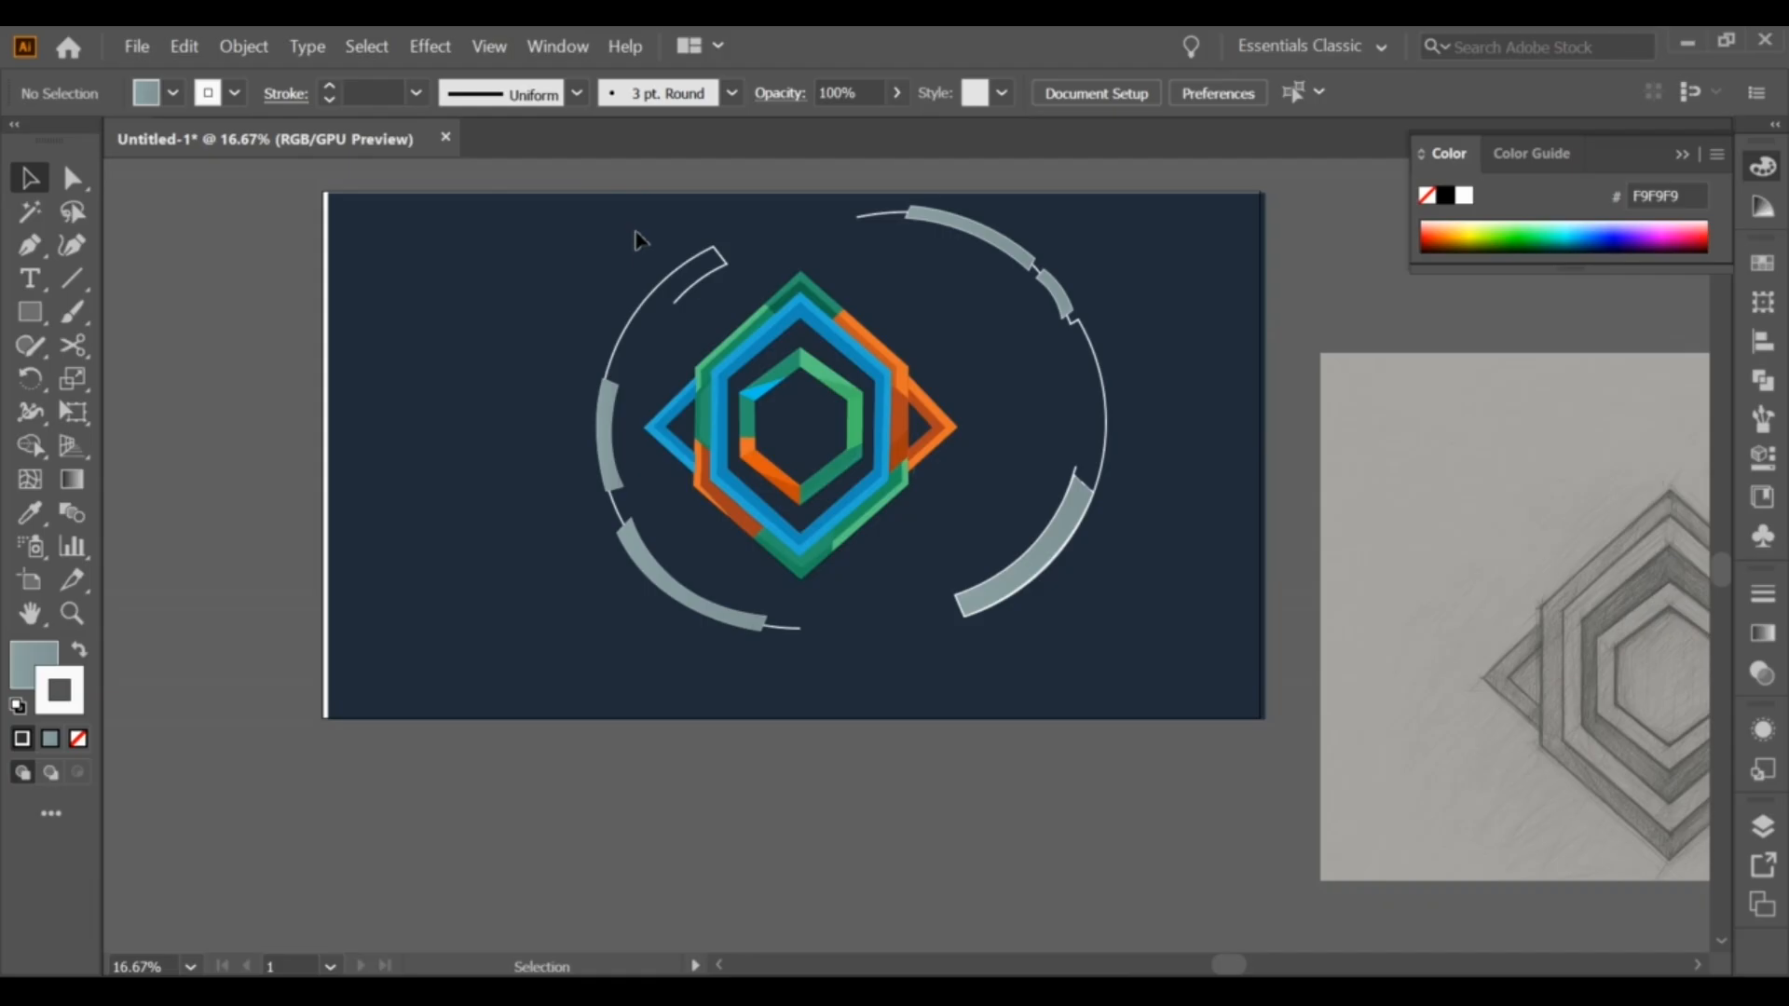
Step: Select both arc groups and lock them
left_click(1056, 270)
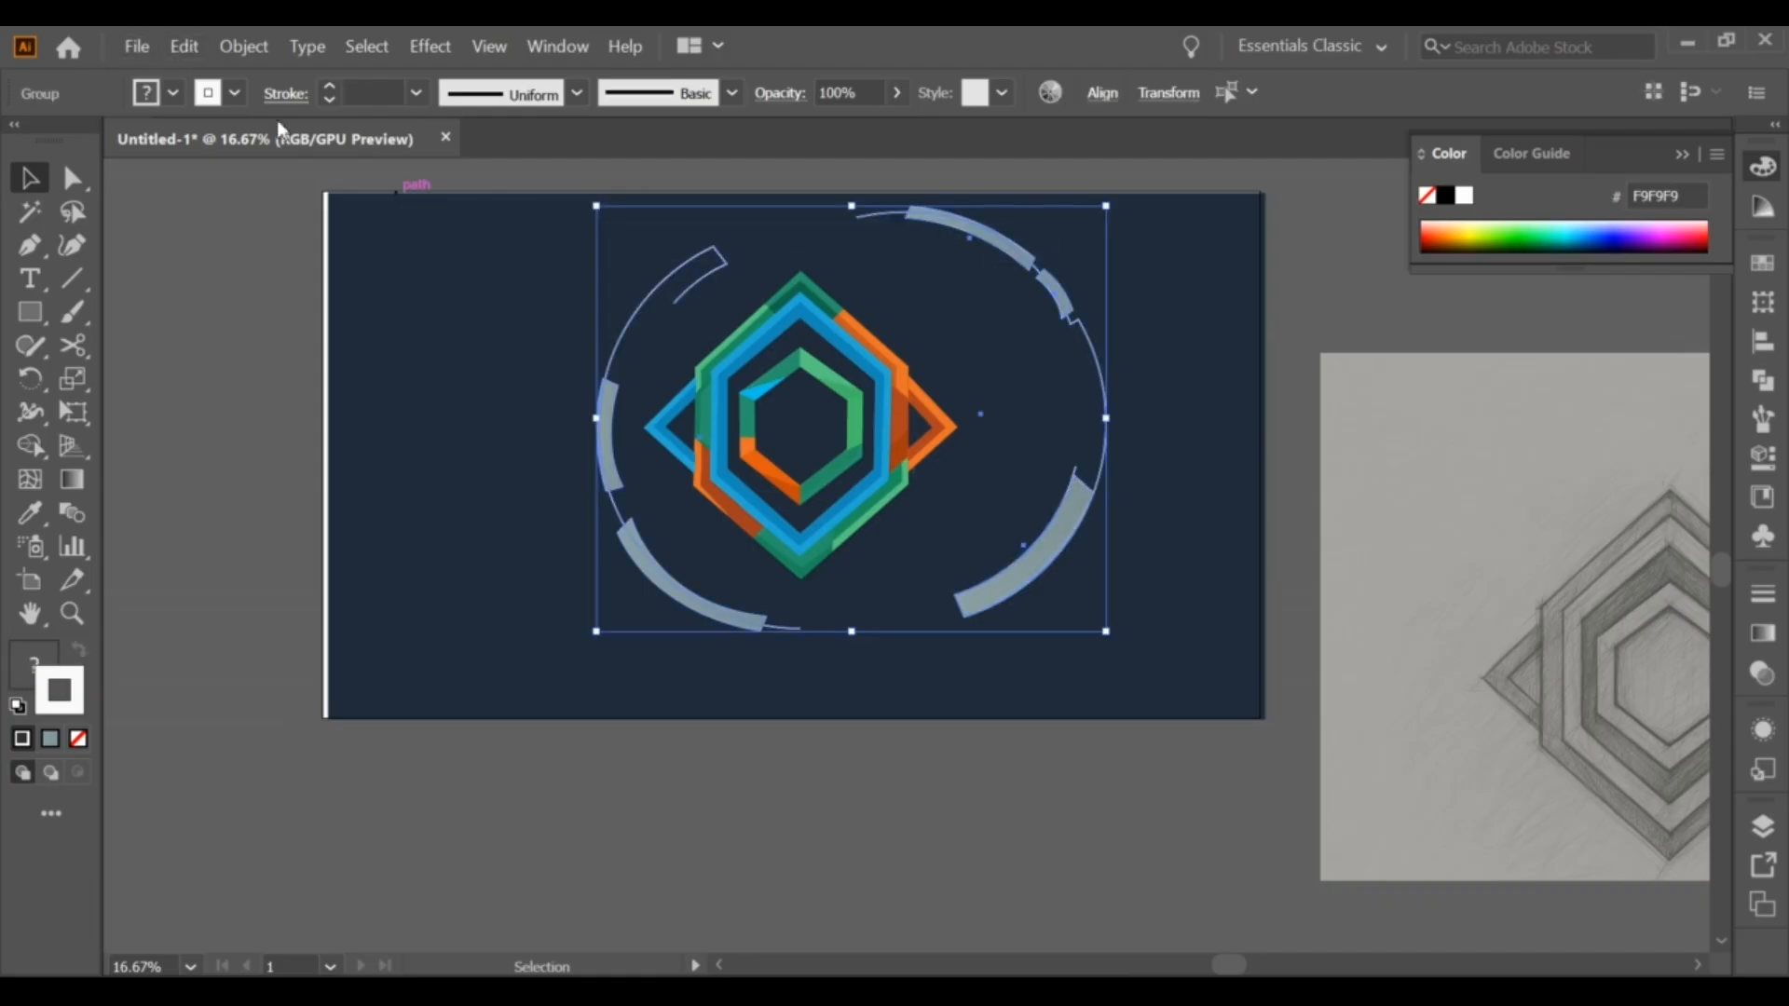
left_click(197, 46)
mouse_move(244, 46)
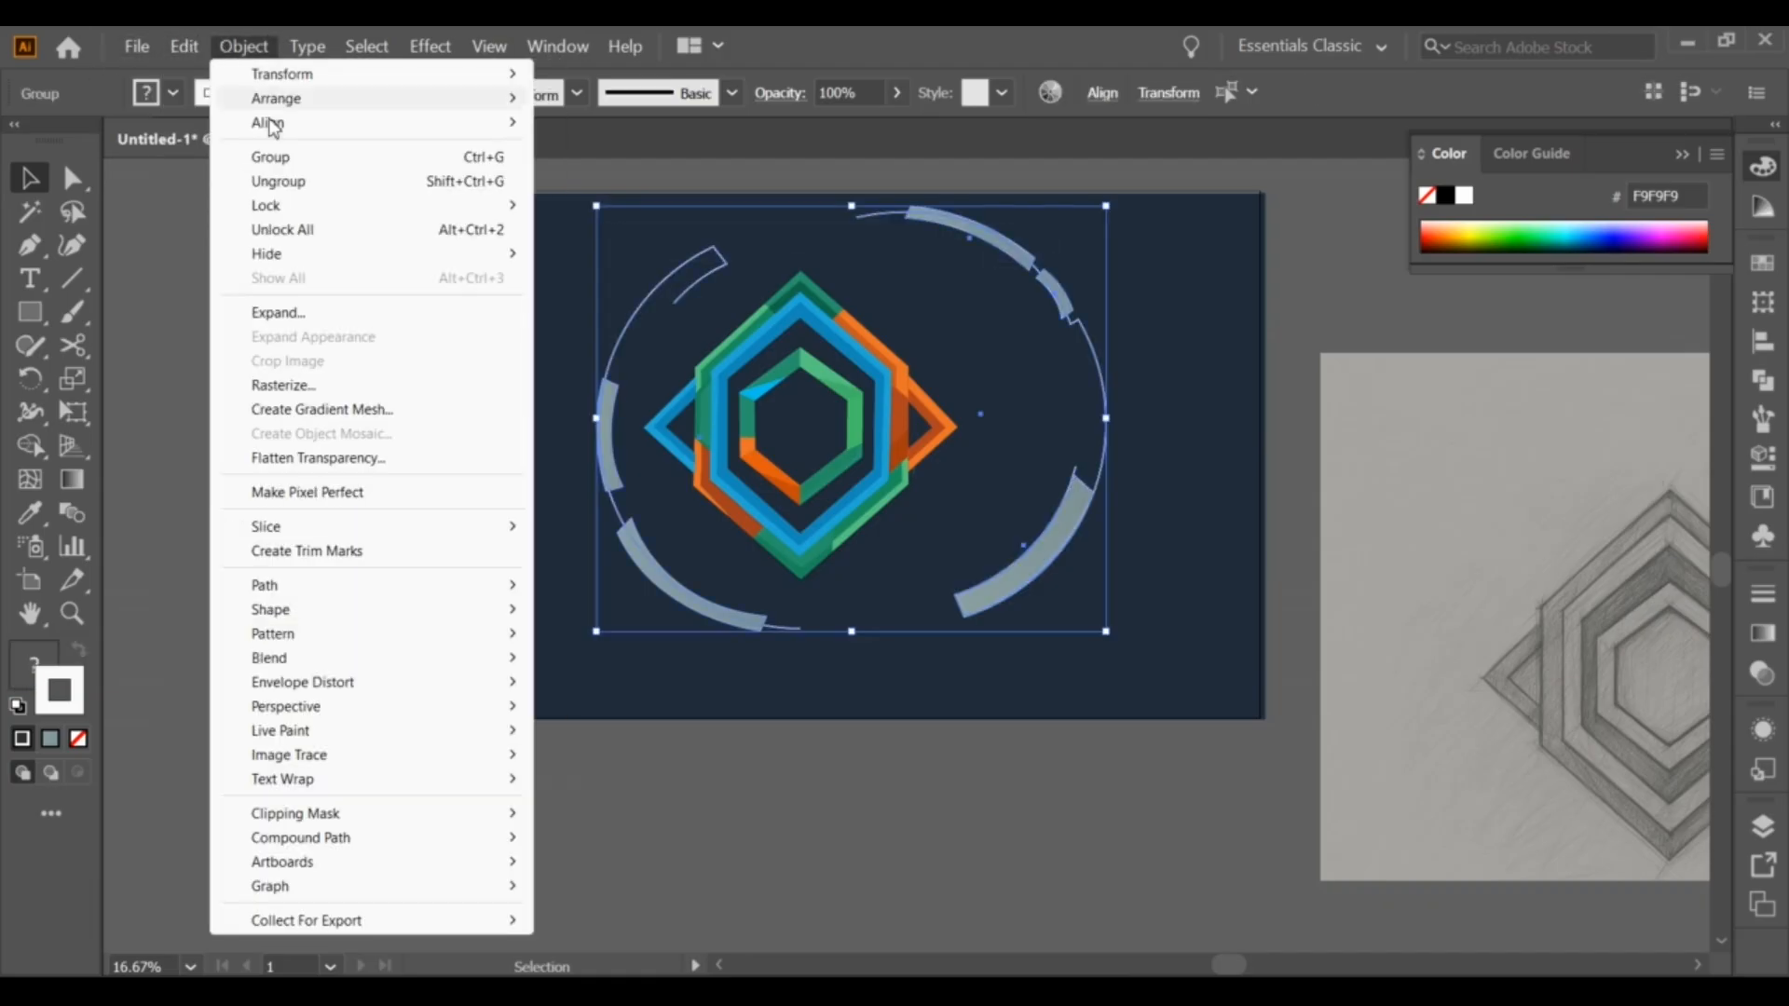
mouse_move(317, 210)
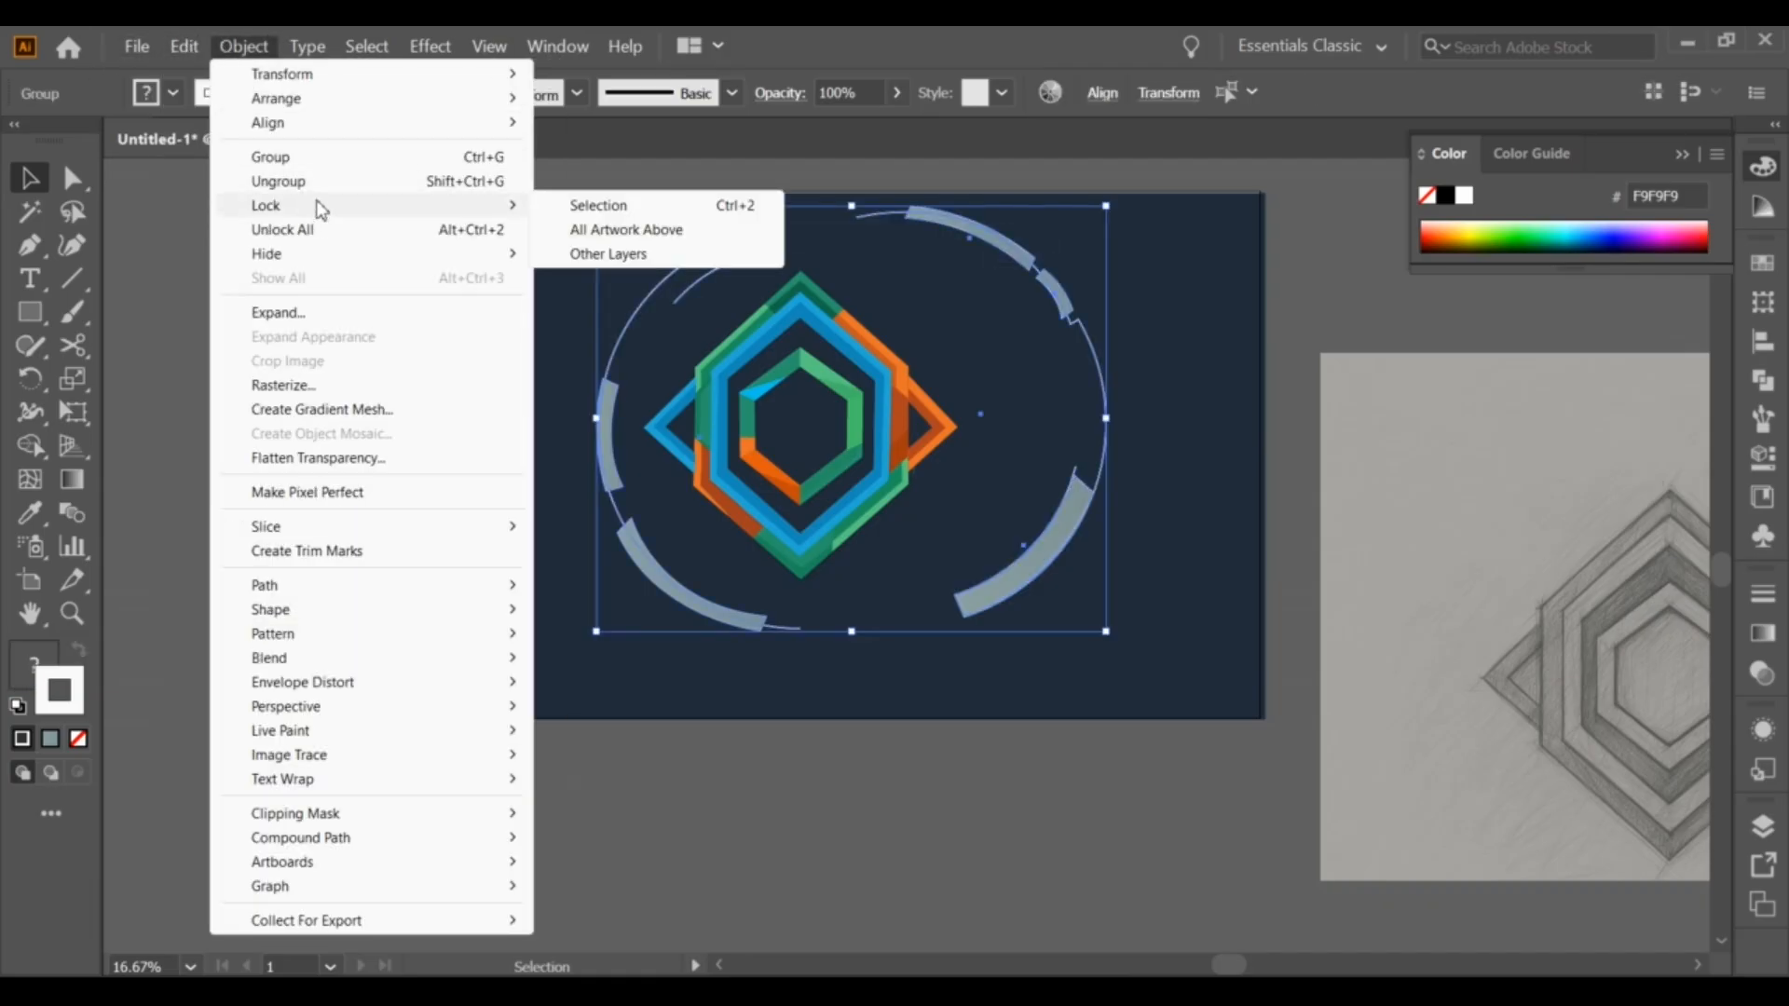
left_click(661, 207)
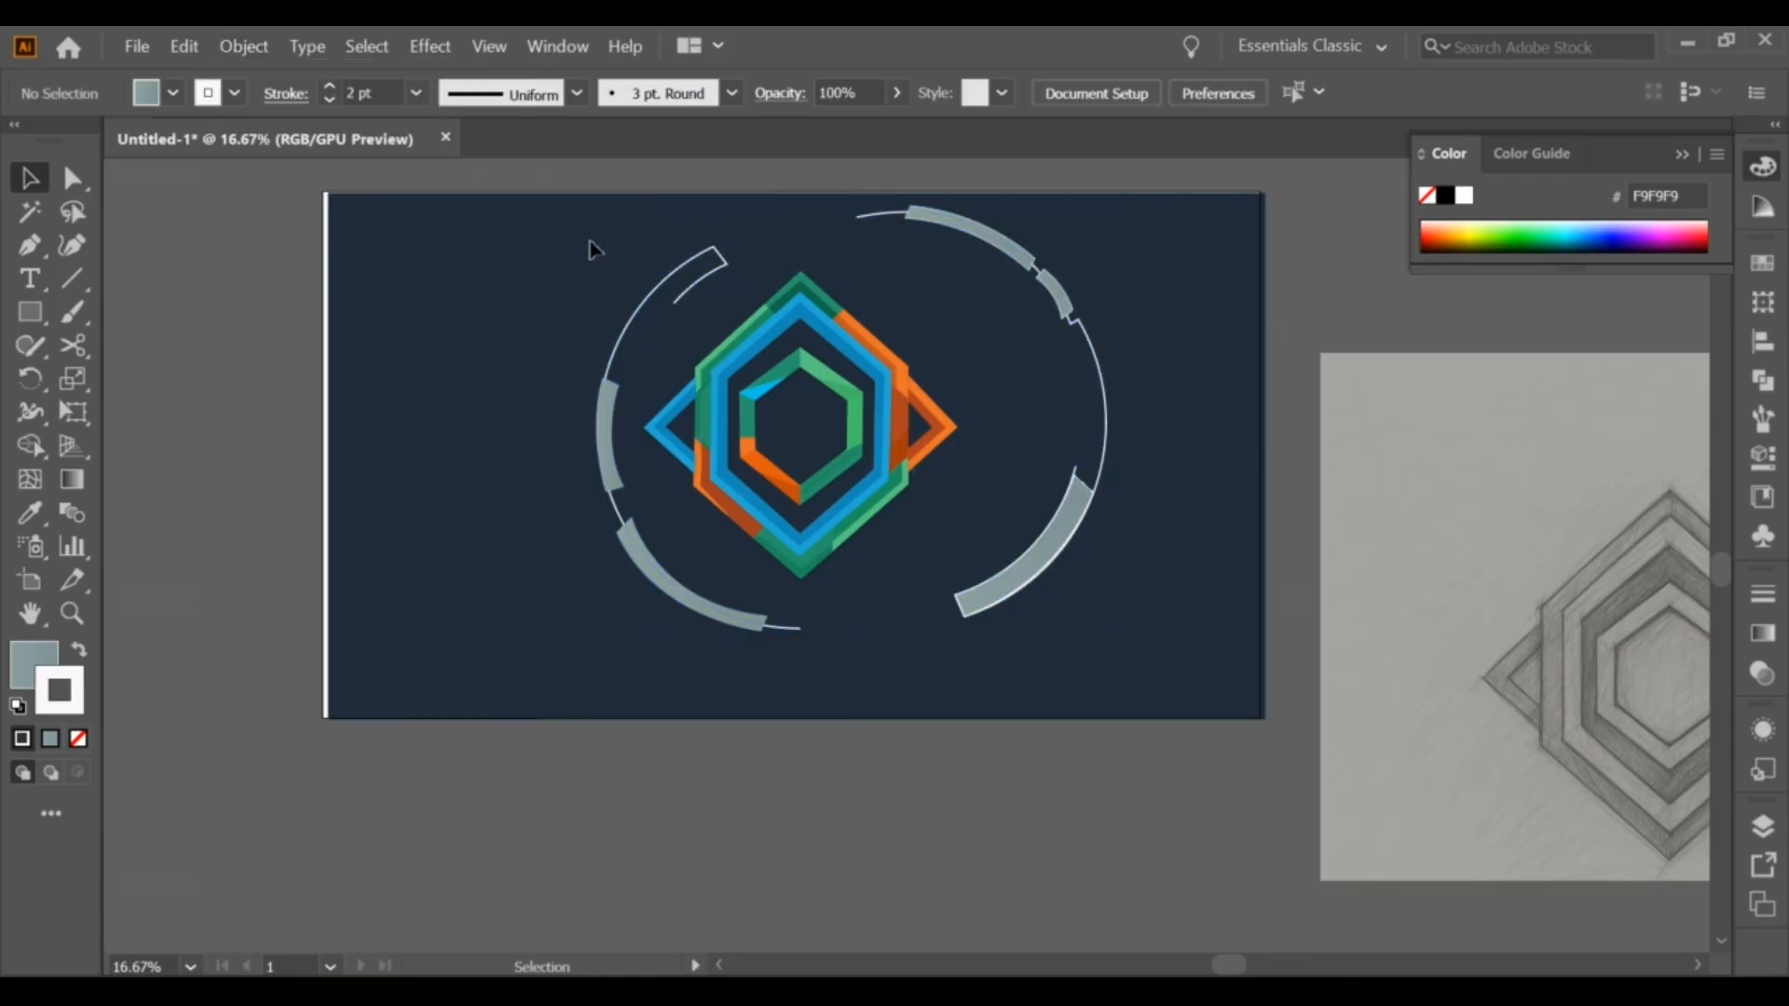
Step: Group all the coloured shapes of the central geometric logo
key("ctrl+a")
right_click(871, 440)
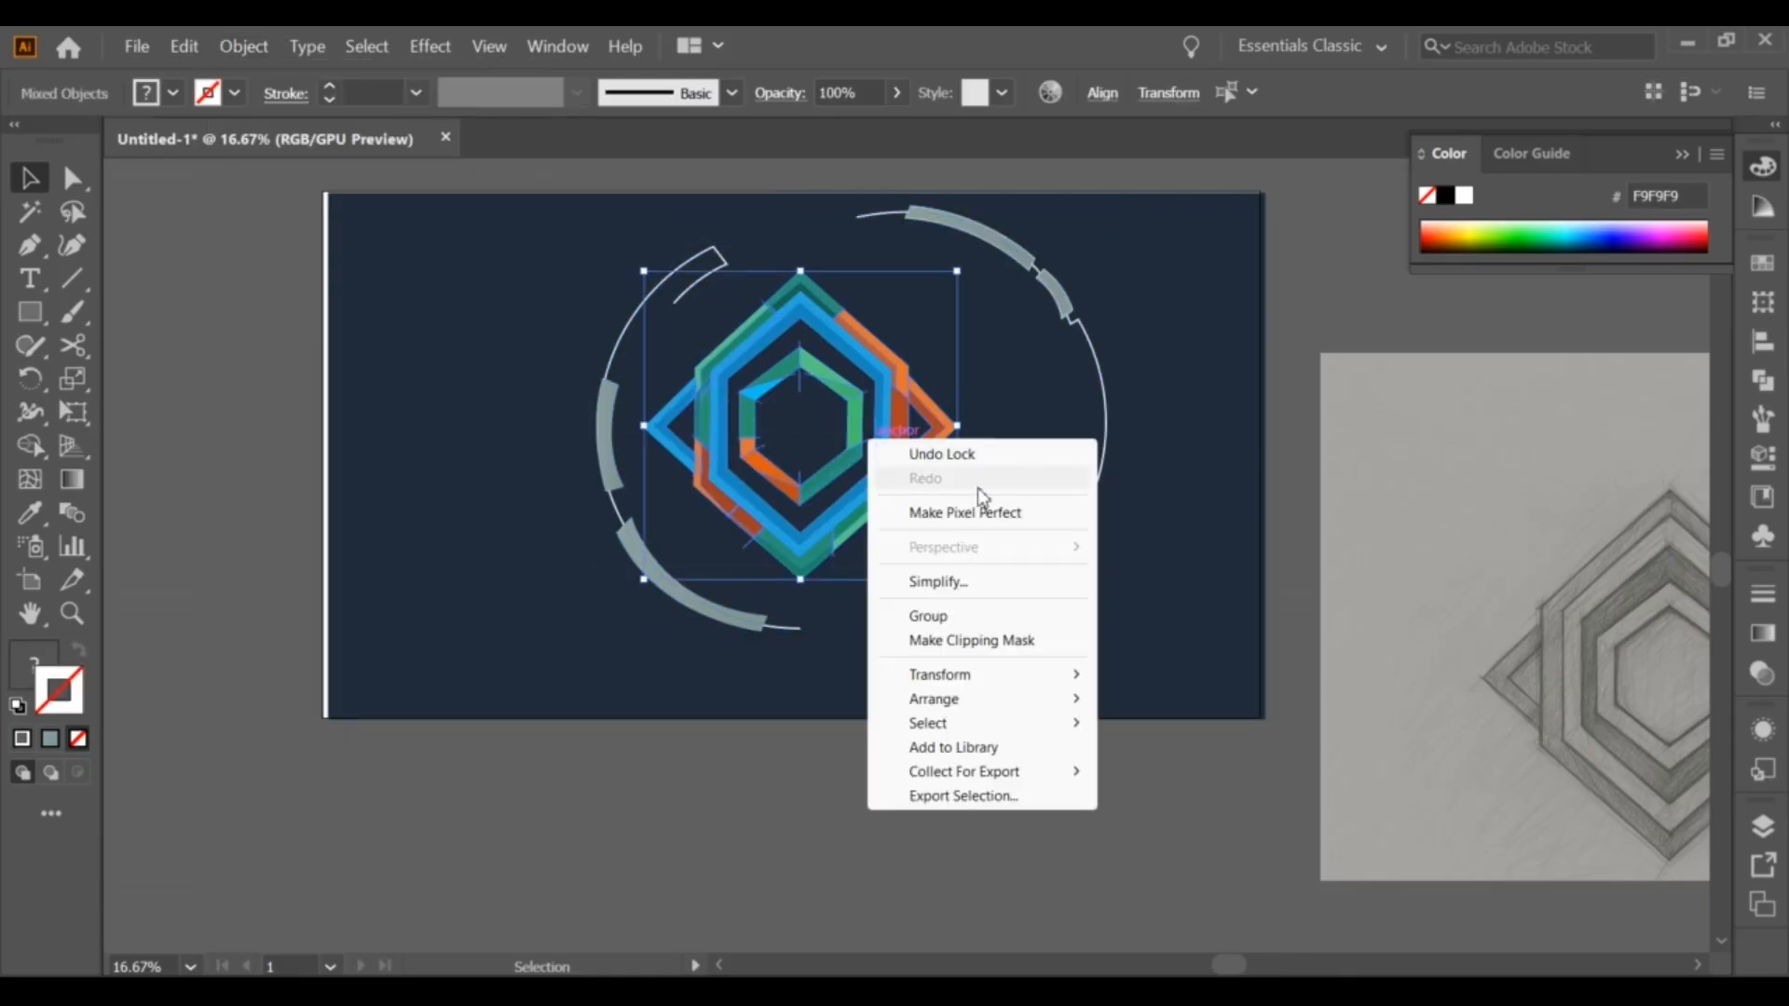
left_click(932, 616)
left_click(866, 377)
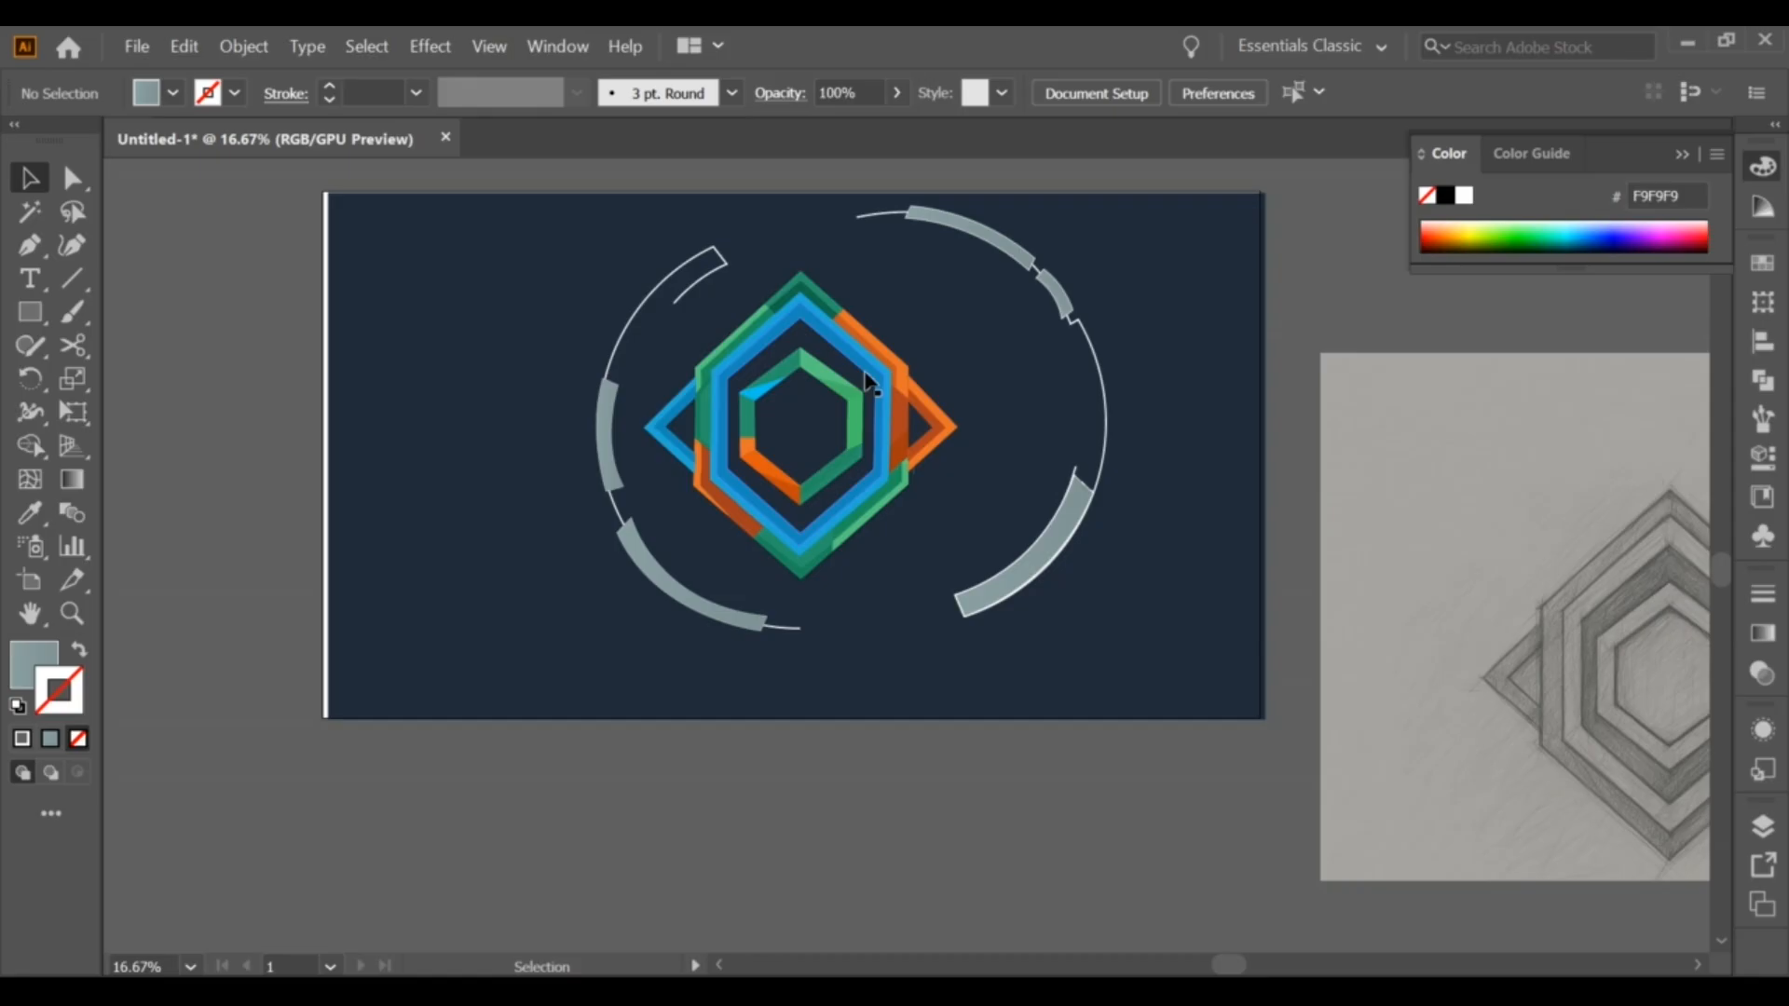
Step: Unlock all objects, and lock only the navy background rectangle
left_click(258, 46)
left_click(266, 233)
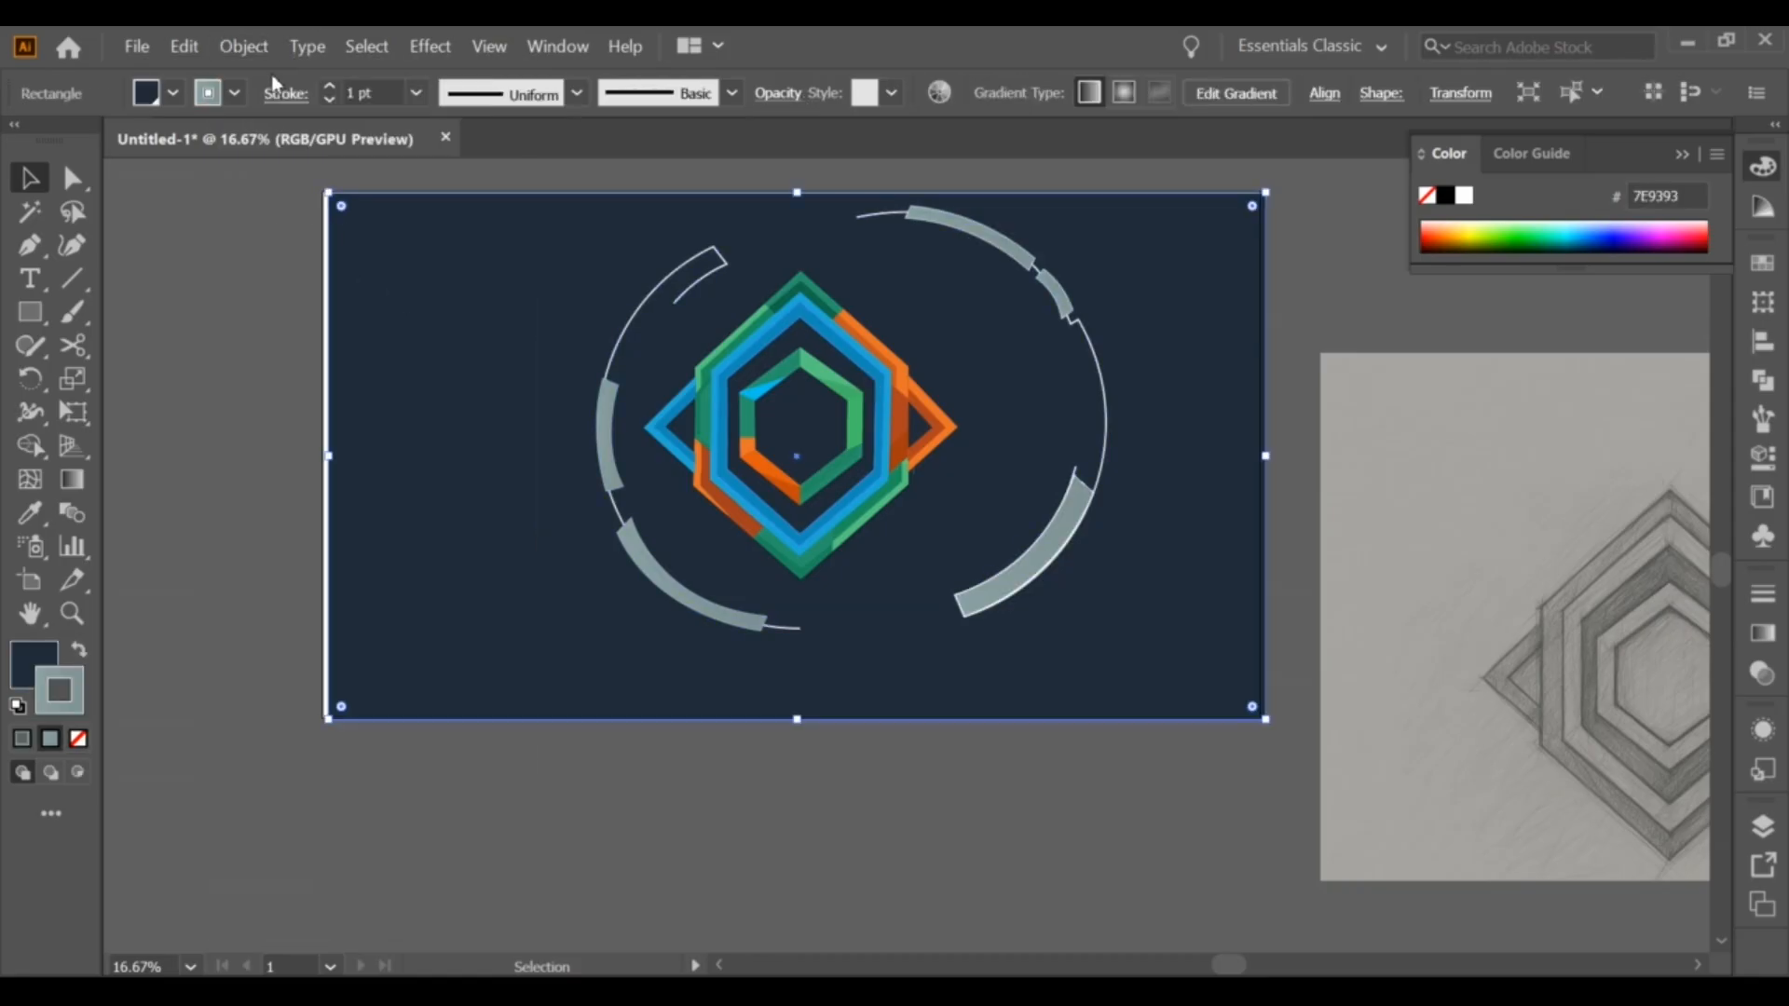
left_click(244, 47)
mouse_move(352, 220)
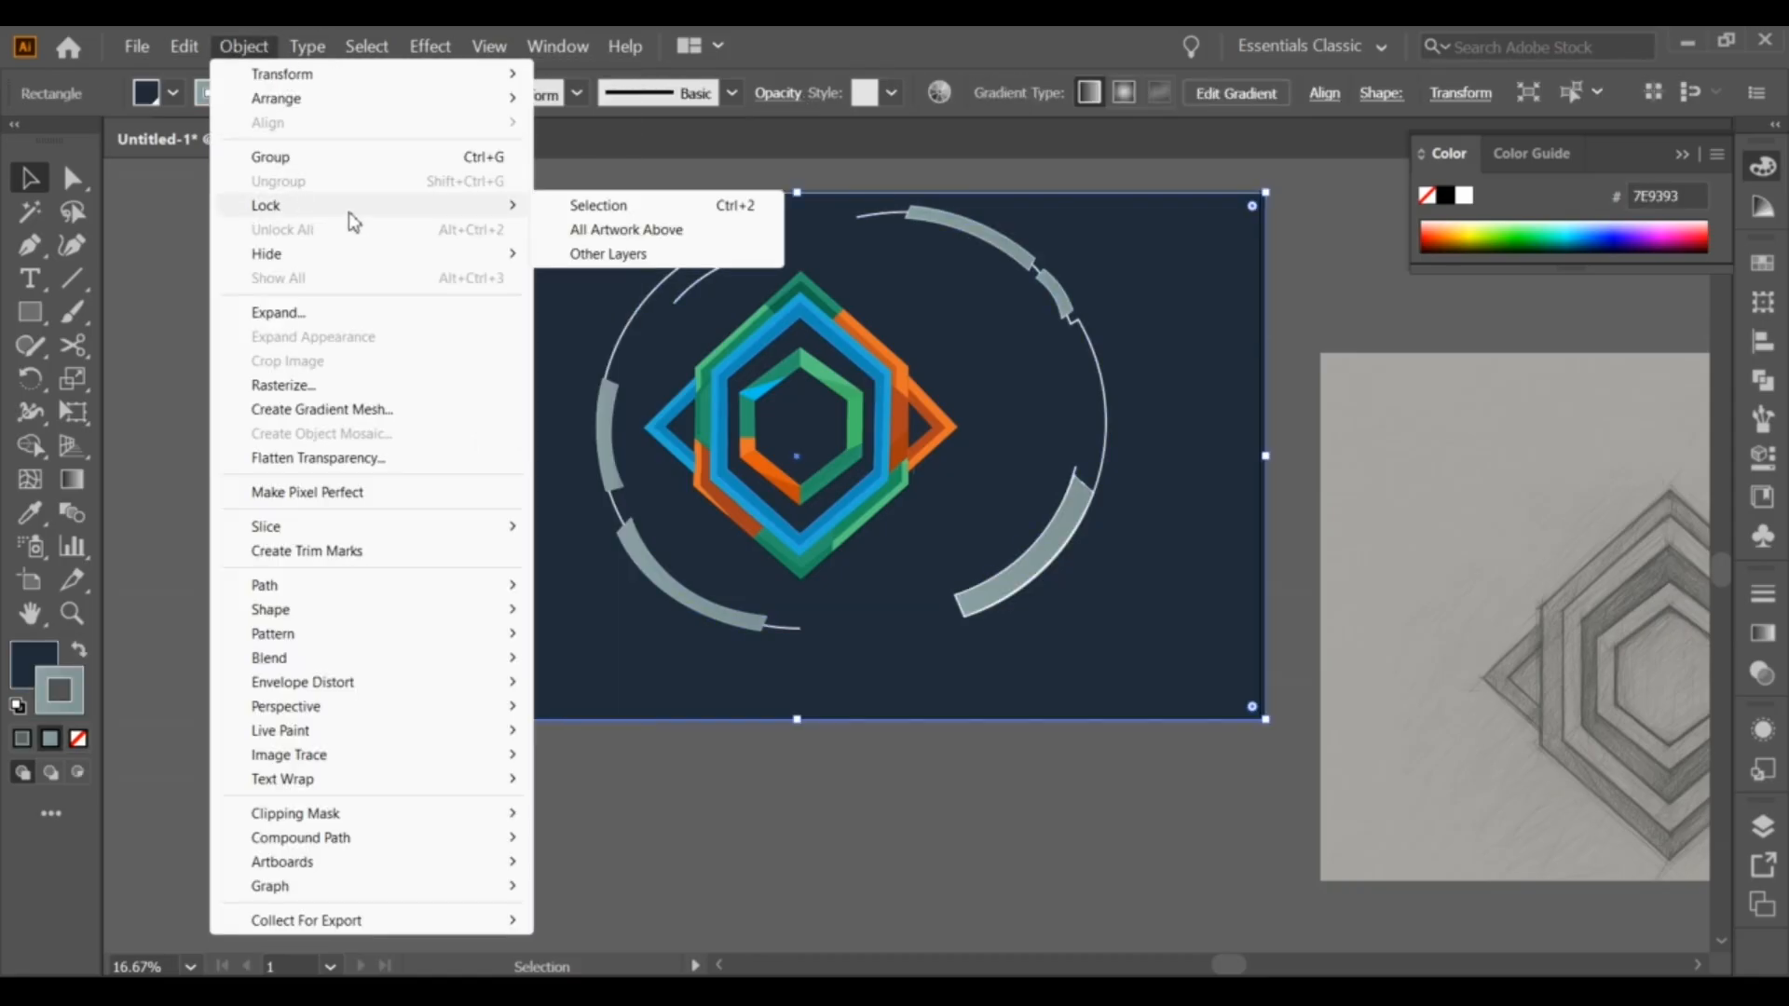
left_click(582, 208)
Step: Combine the left and right arc groups into a single group, leaving the logo out
left_click_drag(965, 527, 1127, 635)
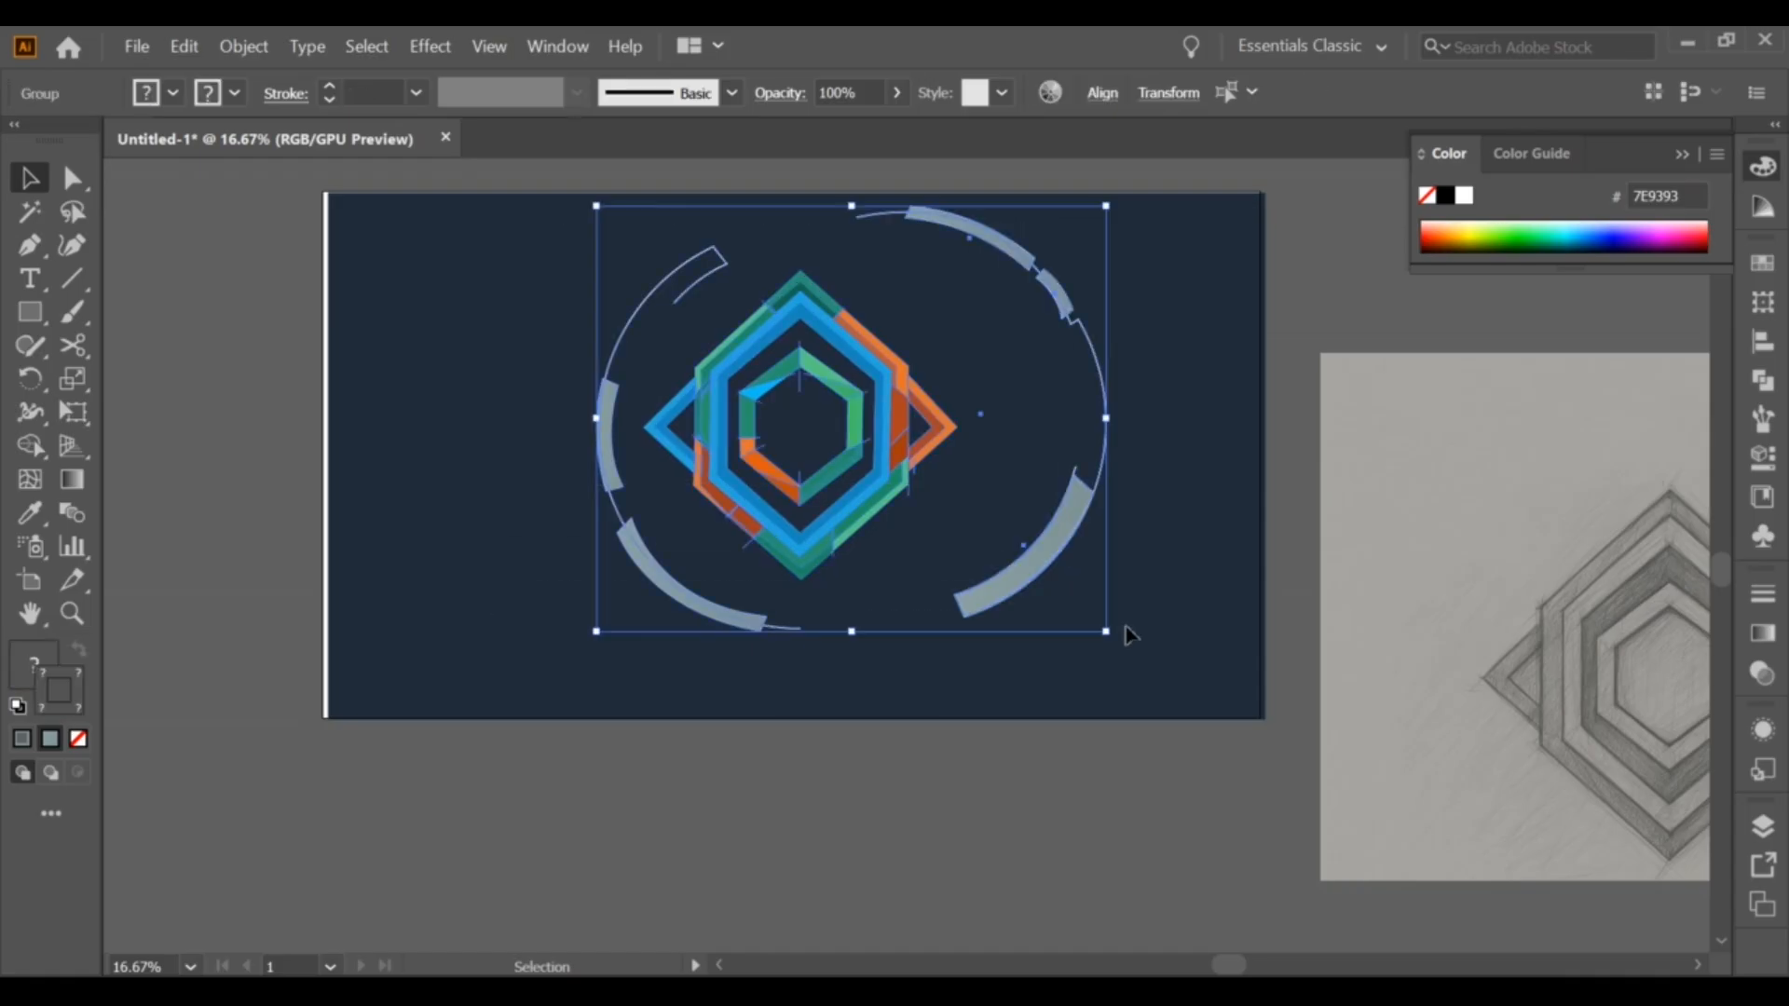
left_click(1063, 284)
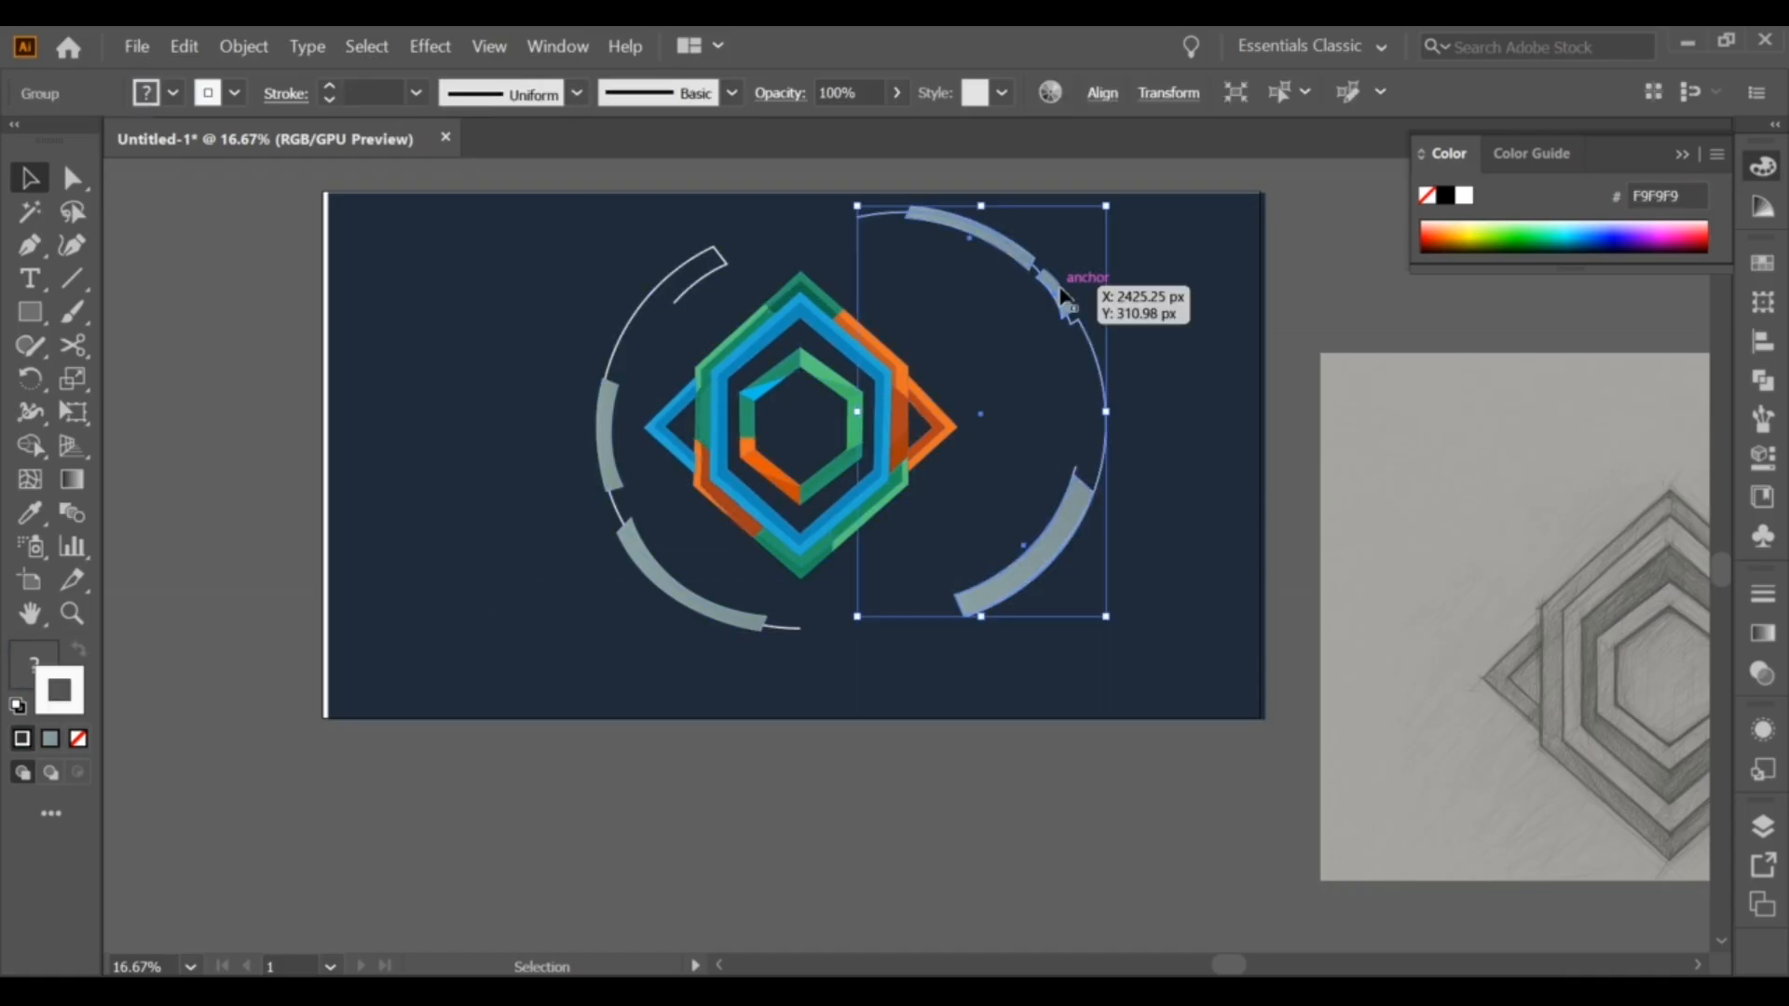
left_click(677, 280, "shift")
right_click(680, 280)
left_click(757, 459)
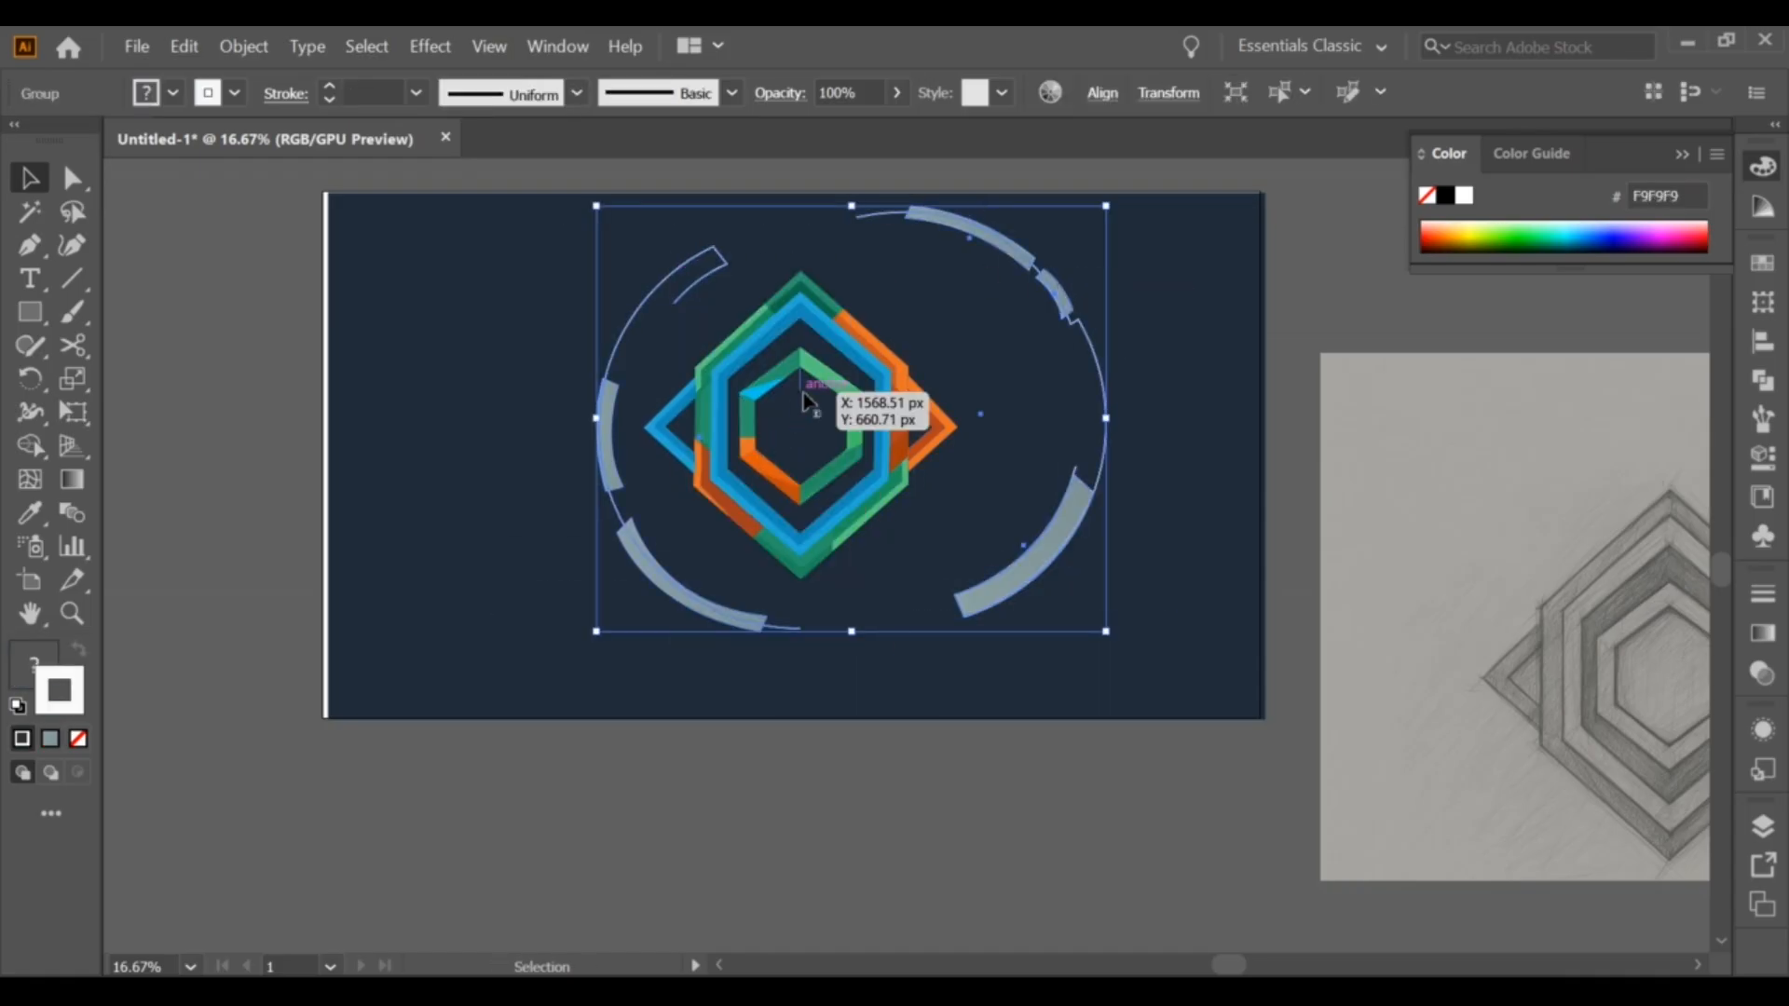
Step: Align the combined arc group and the central logo to each other by their horizontal and vertical centres, using Align to Selection
left_click(900, 373, "shift")
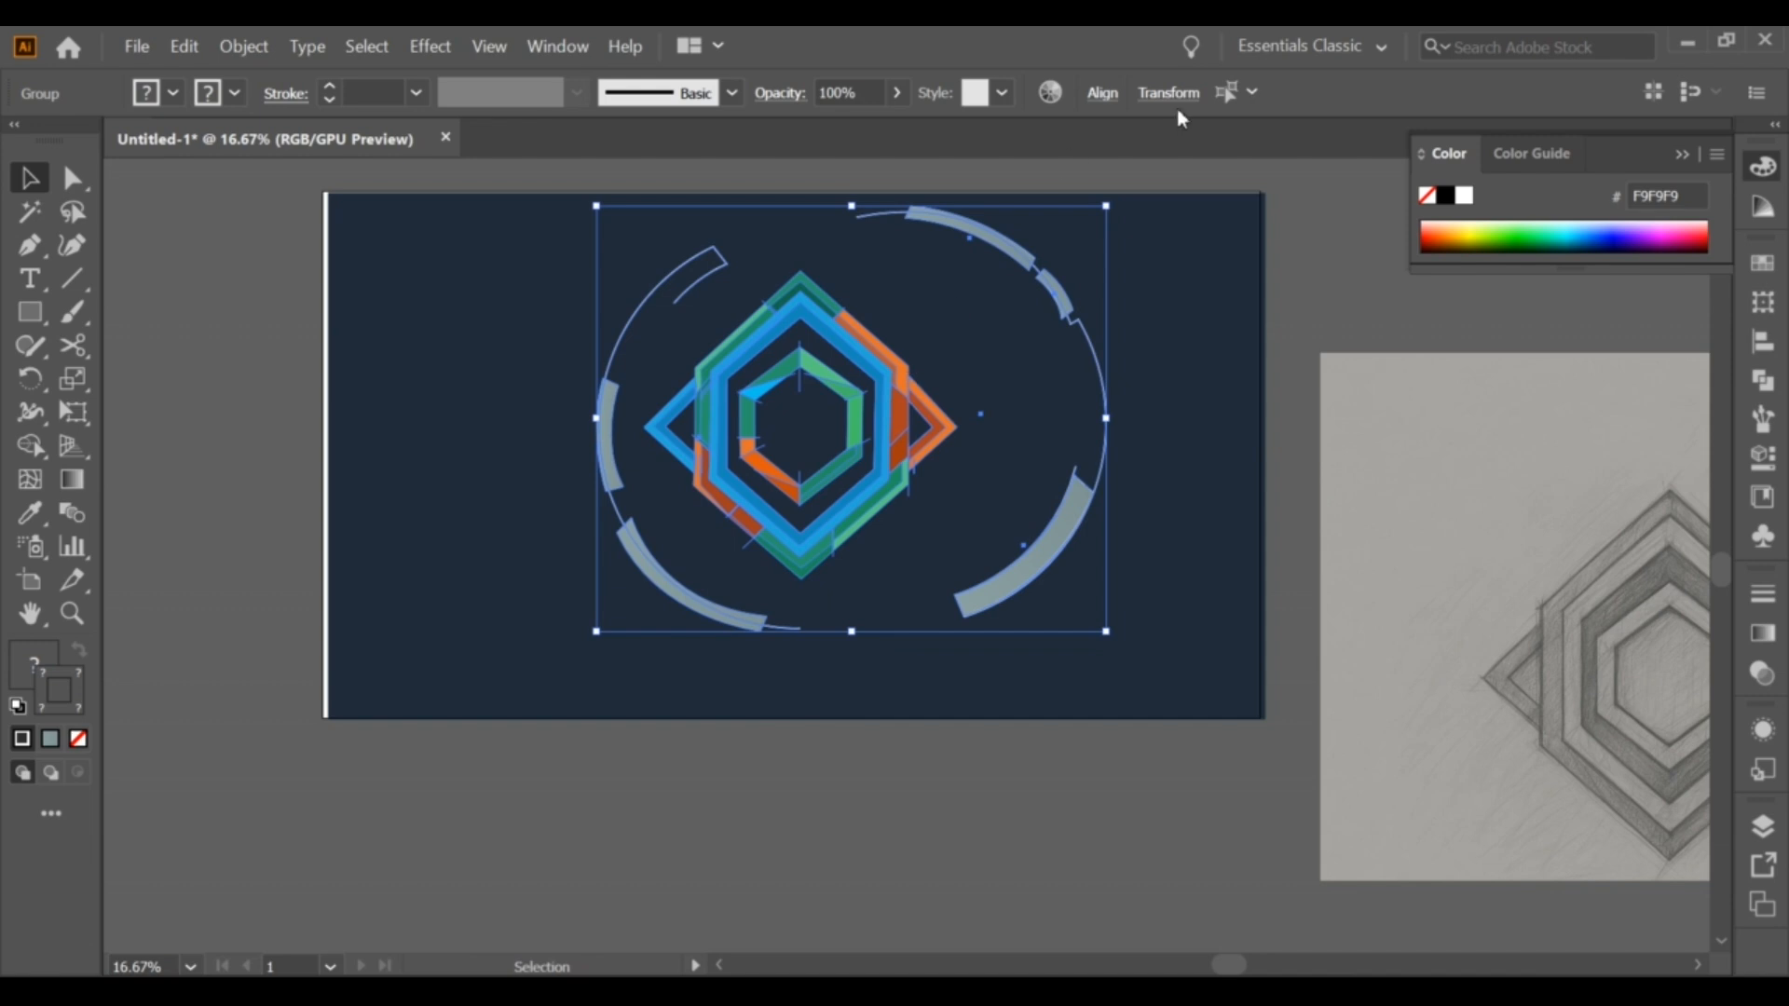
left_click(1104, 93)
left_click(1085, 341)
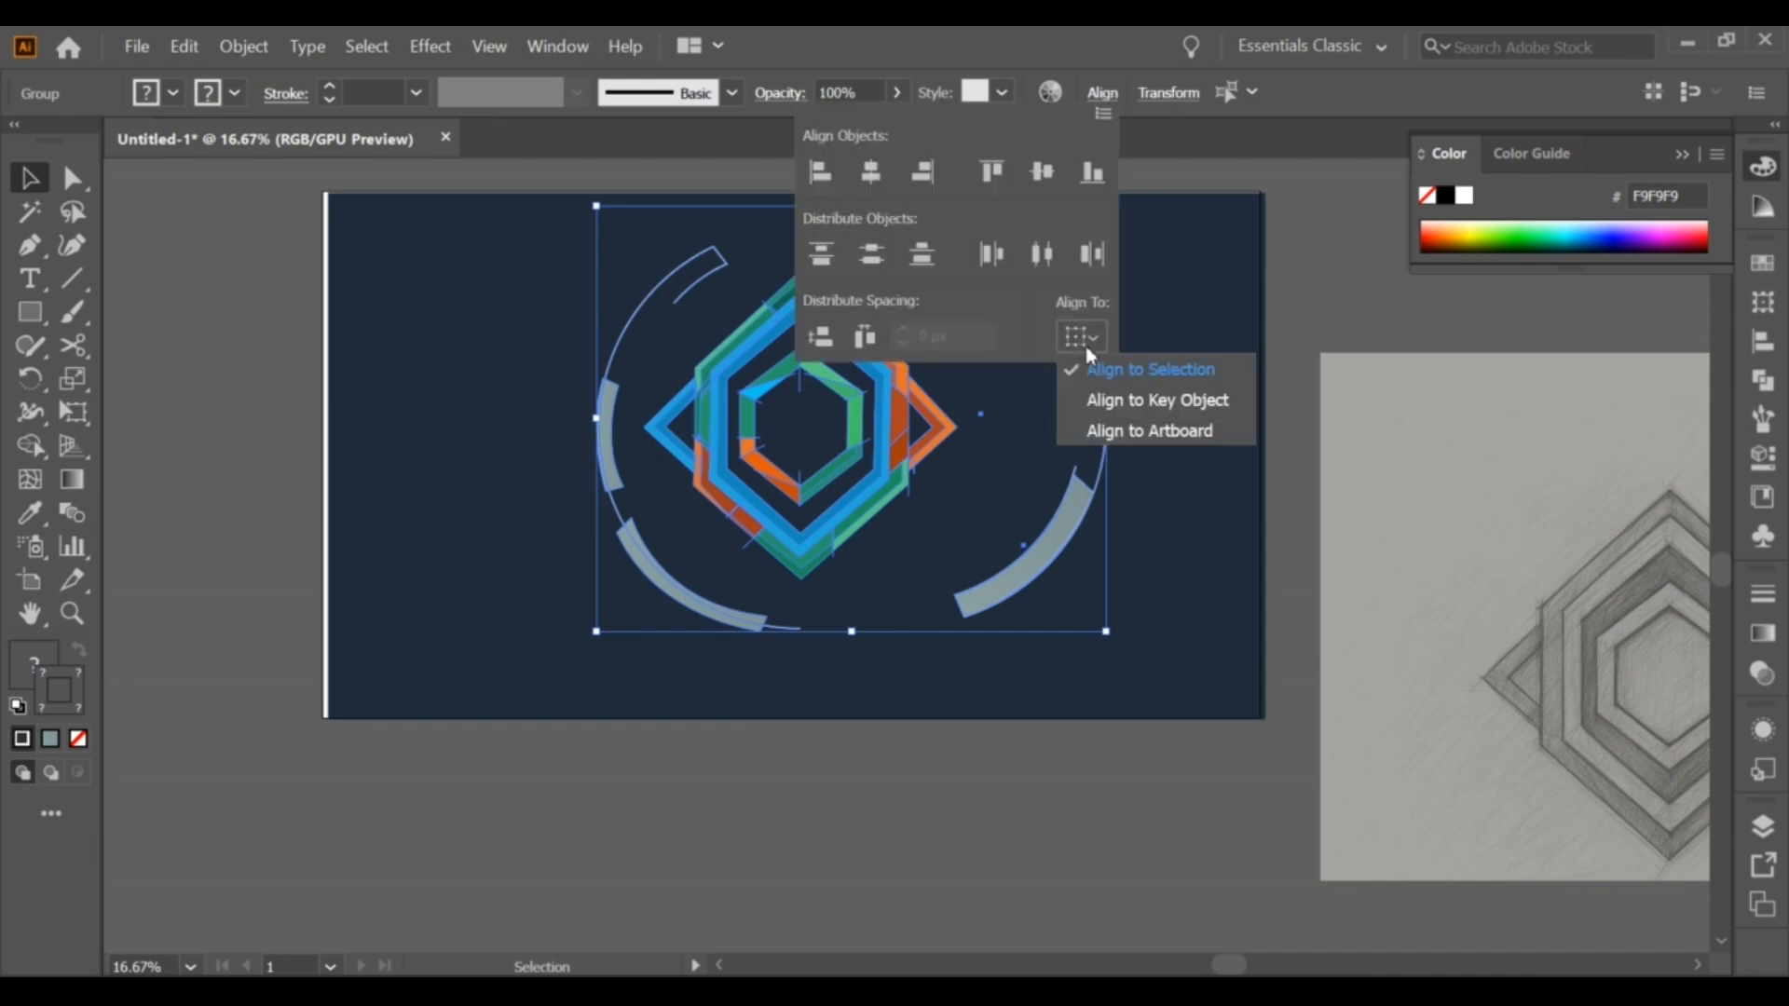
left_click(1137, 370)
left_click(871, 174)
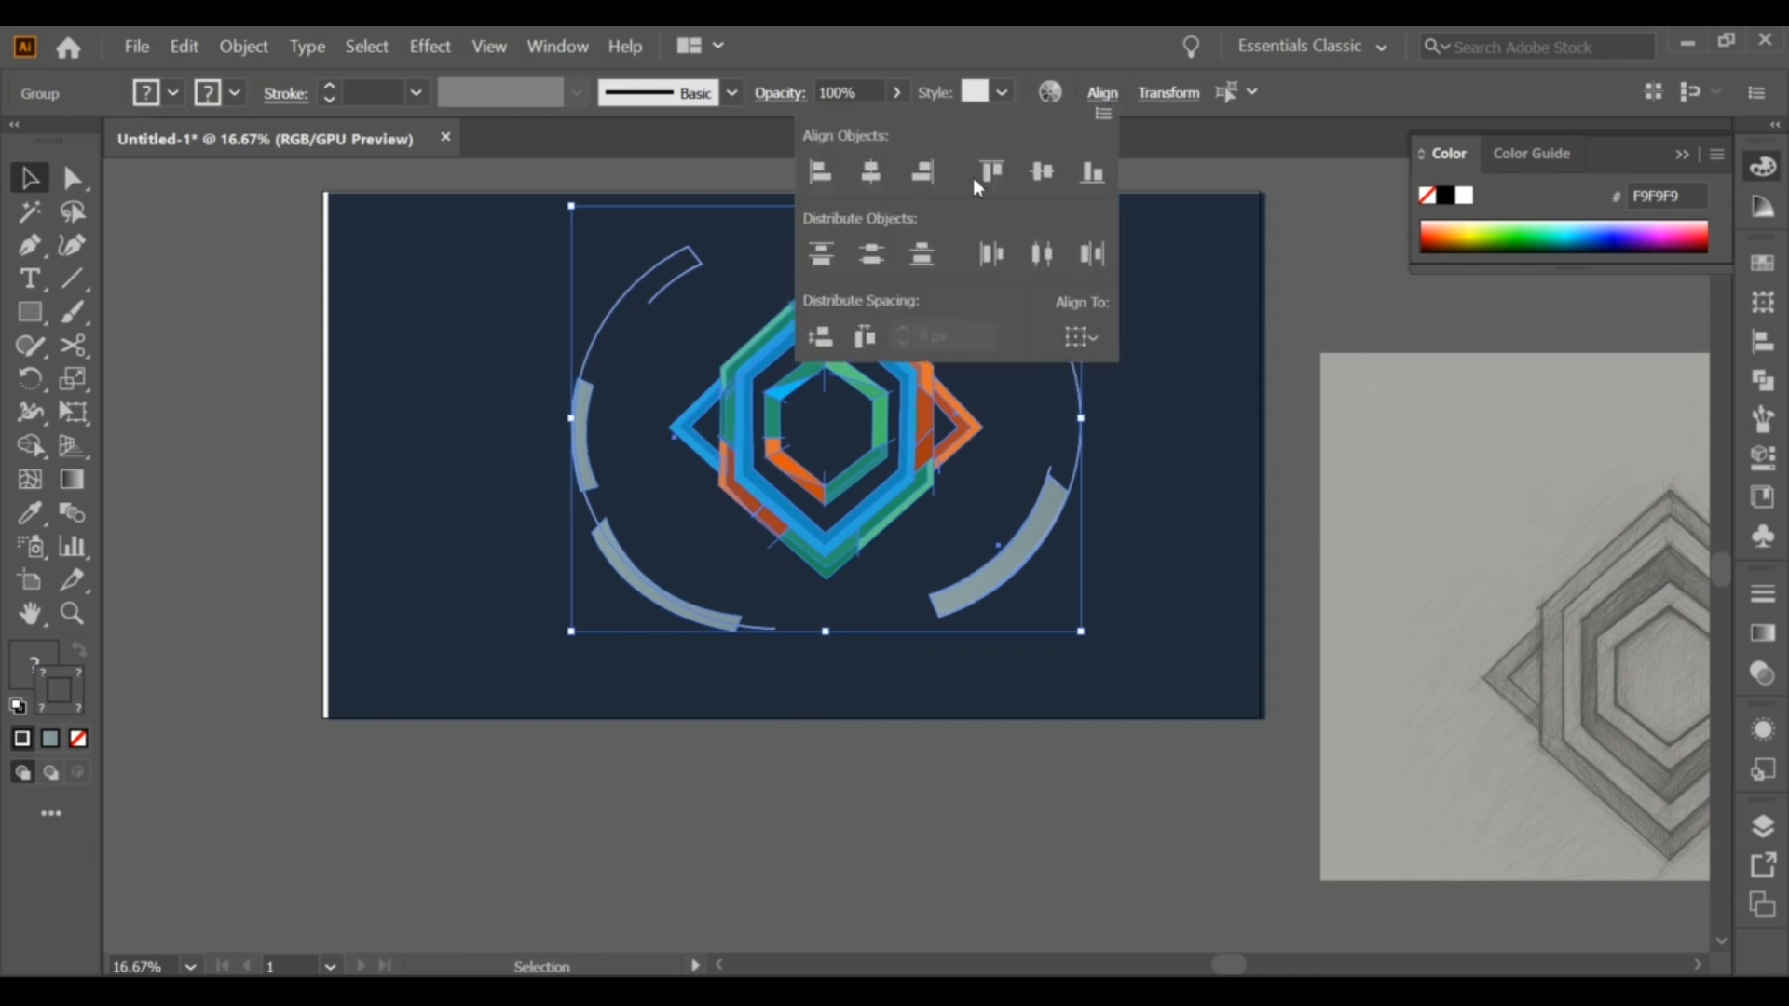
left_click(1042, 175)
left_click(1203, 374)
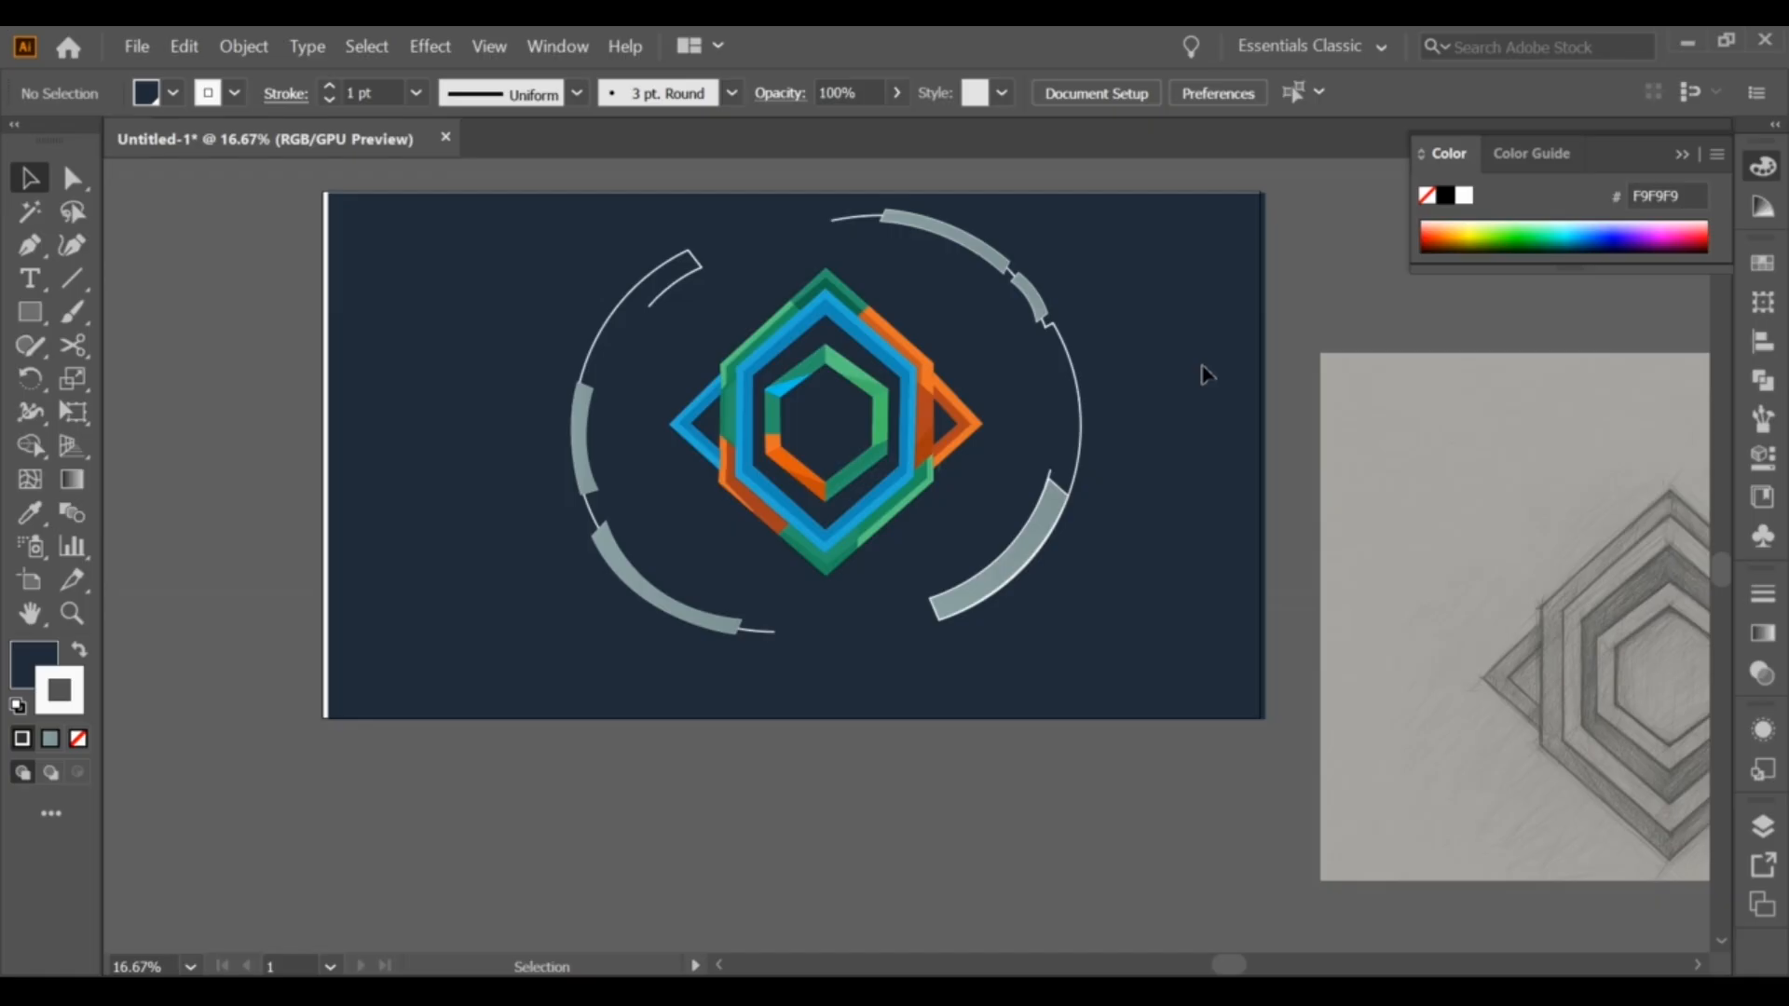
Step: Ungroup the combined arcs and move the right arc group inward and slightly down, closer to the logo
left_click(1069, 509)
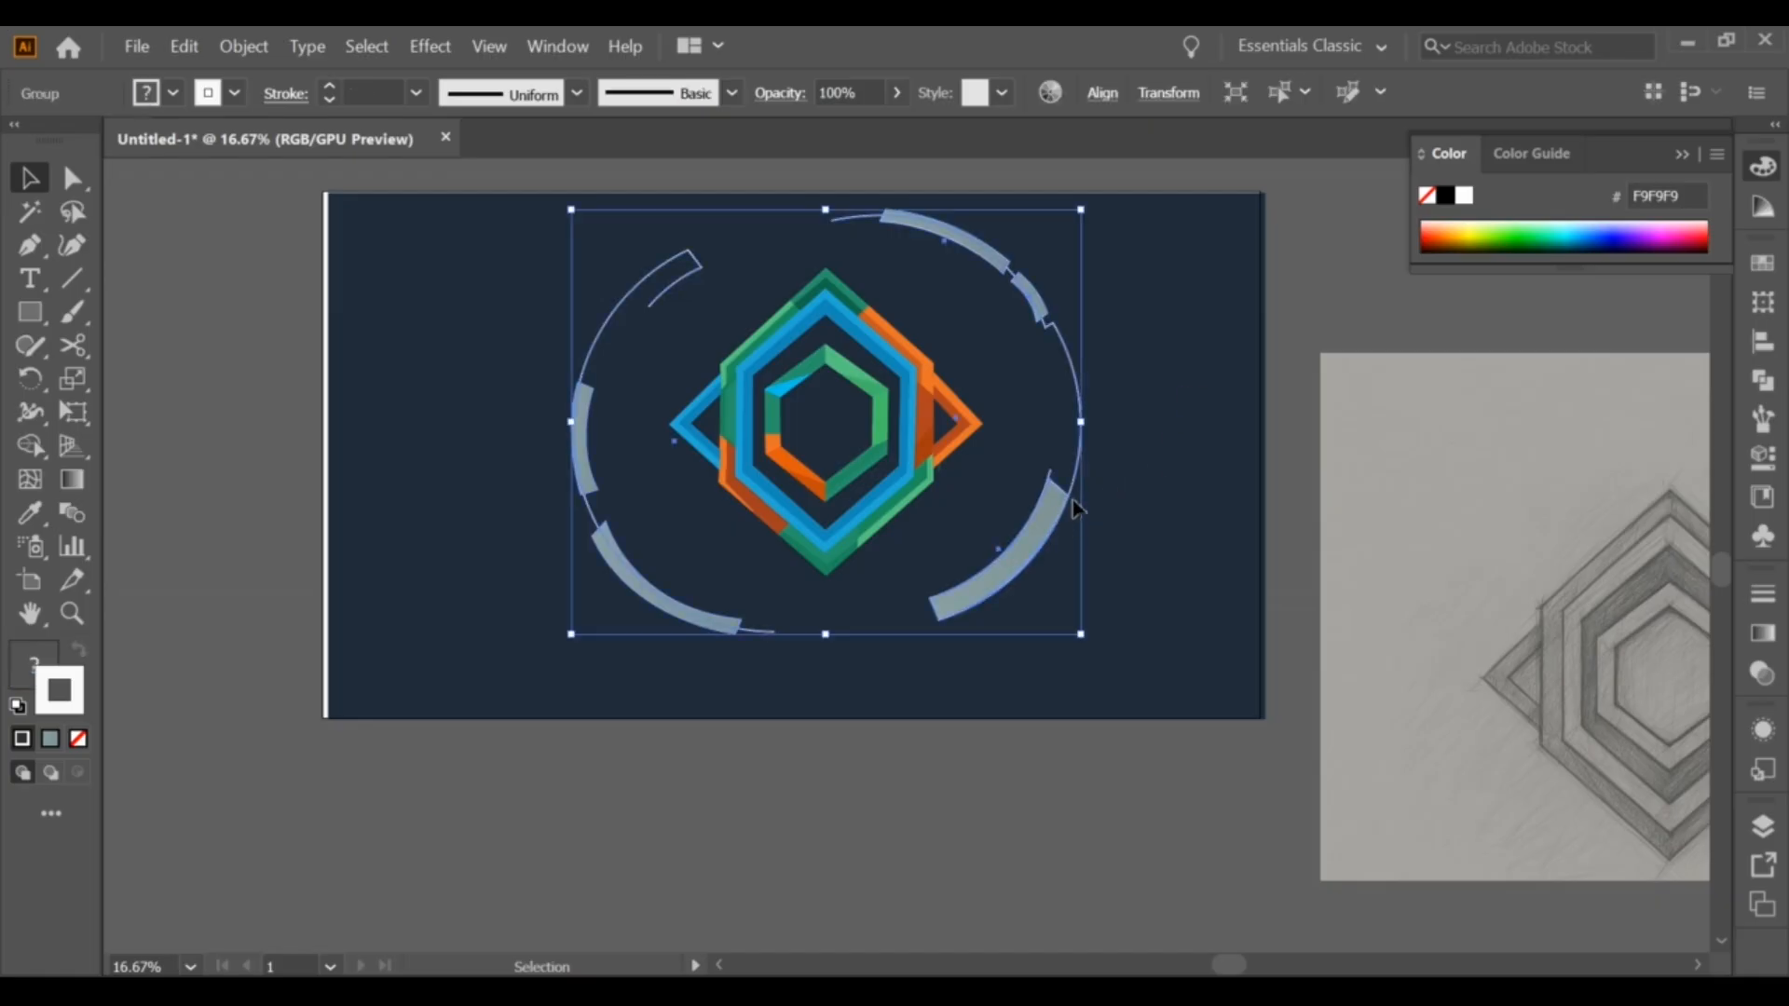
right_click(1072, 504)
left_click(1154, 691)
left_click(1153, 584)
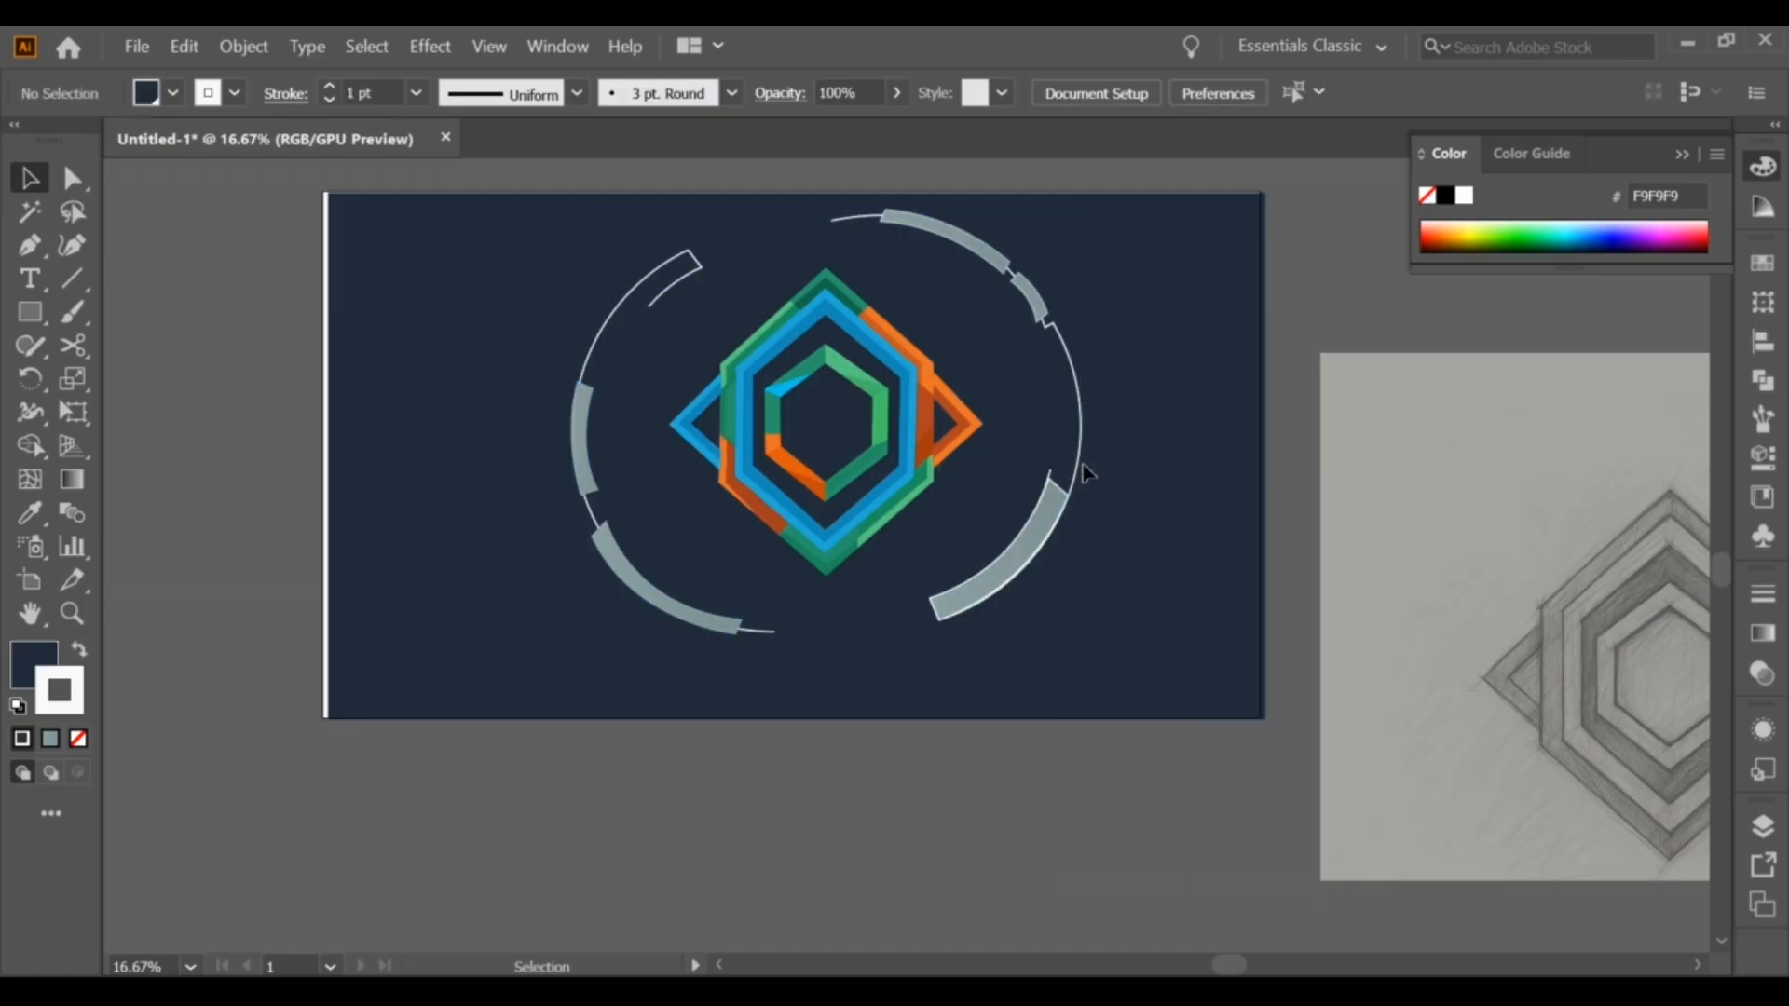
left_click_drag(1082, 474, 1047, 496)
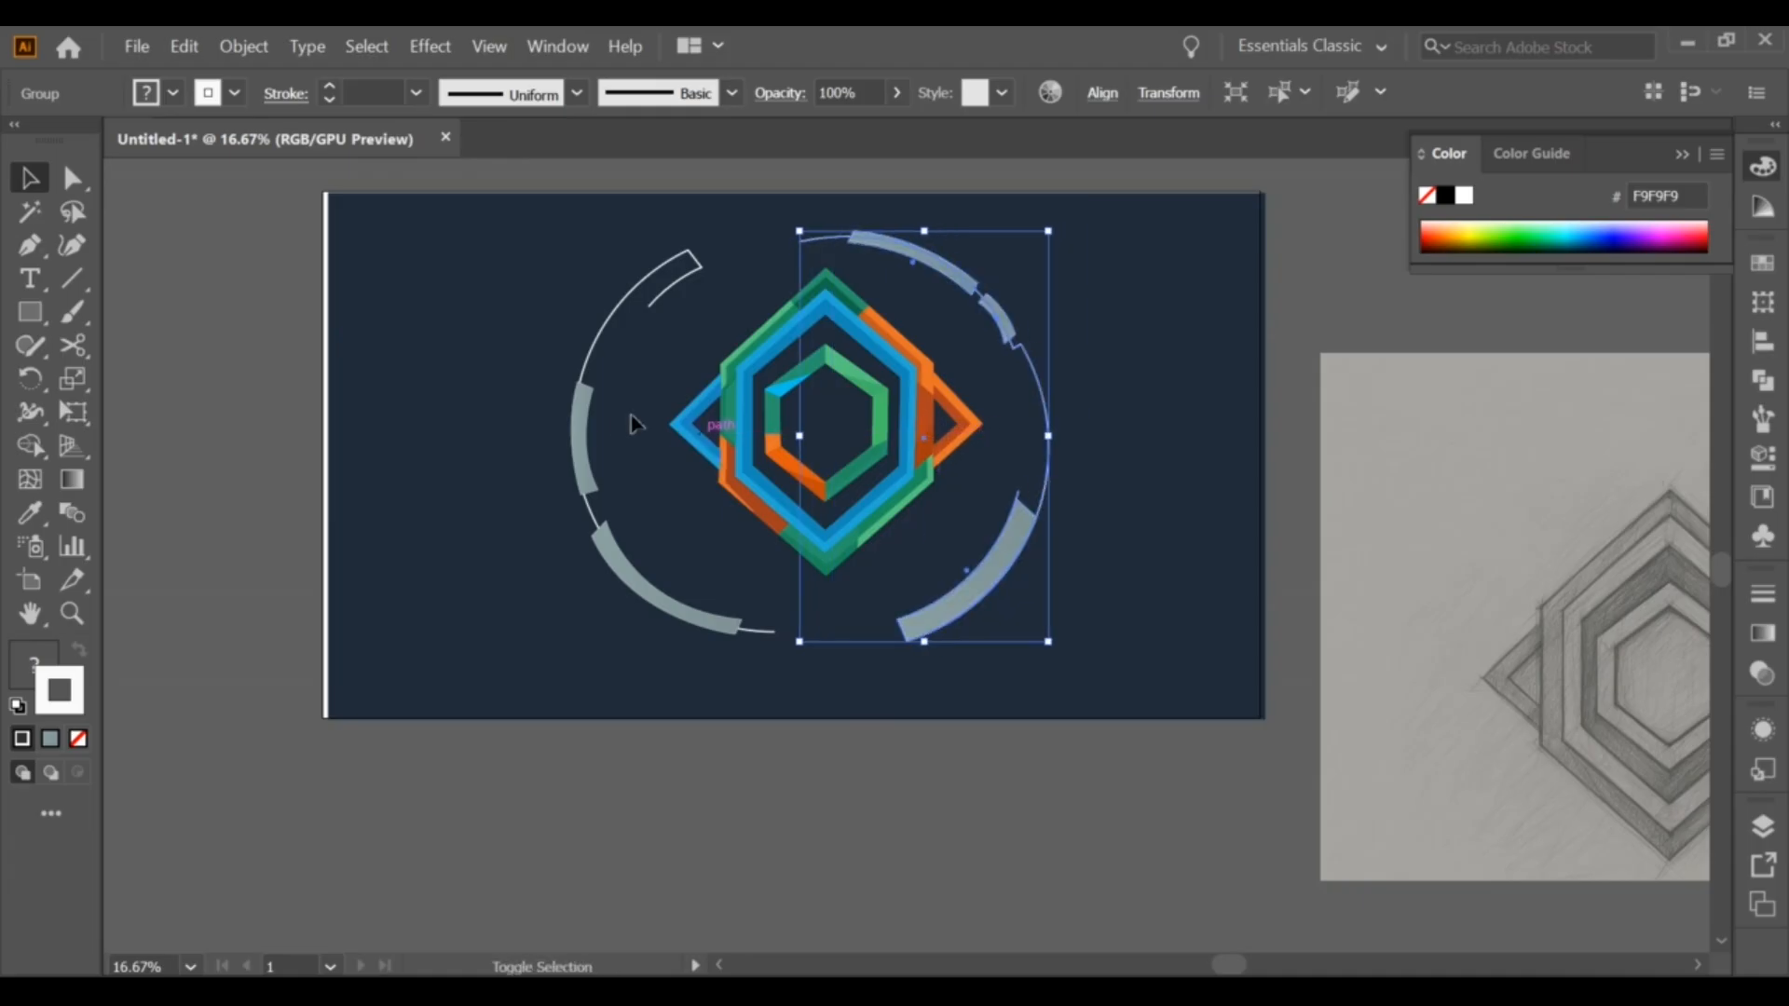
Step: Try to centre the two separate arc groups and the logo horizontally, and undo the alignment
left_click(583, 421, "shift")
right_click(766, 422)
left_click(764, 413, "shift")
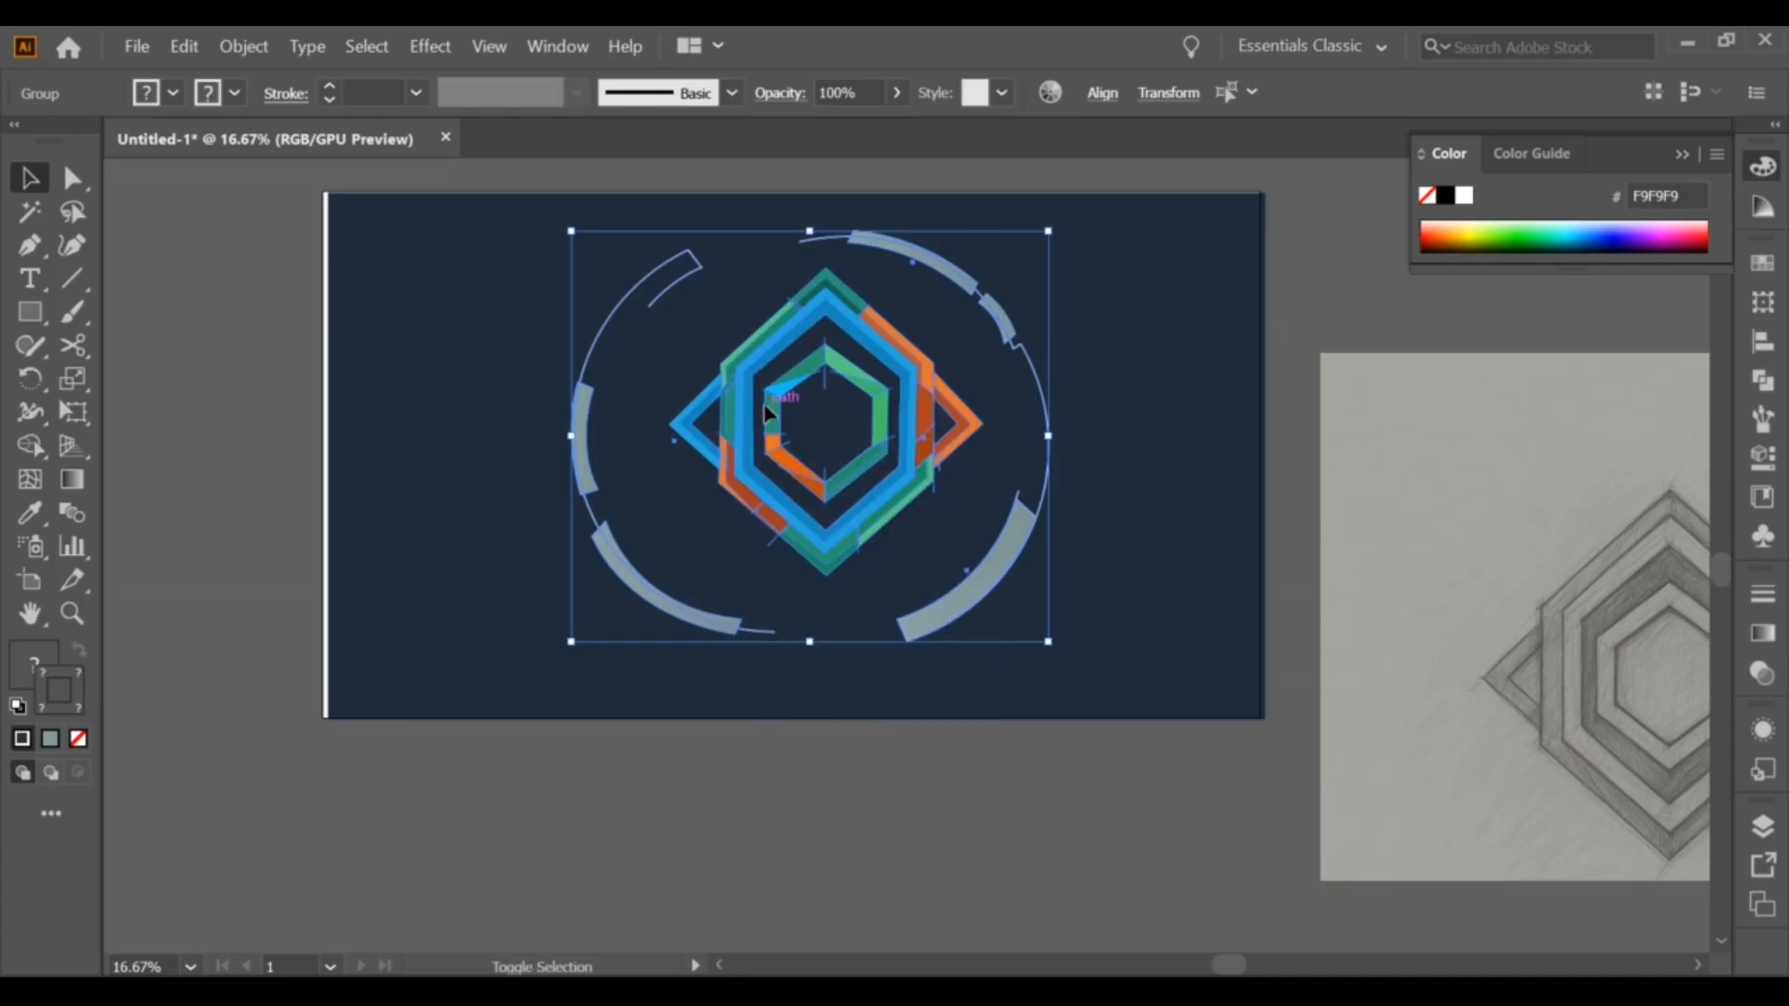
left_click(1102, 92)
left_click(860, 184)
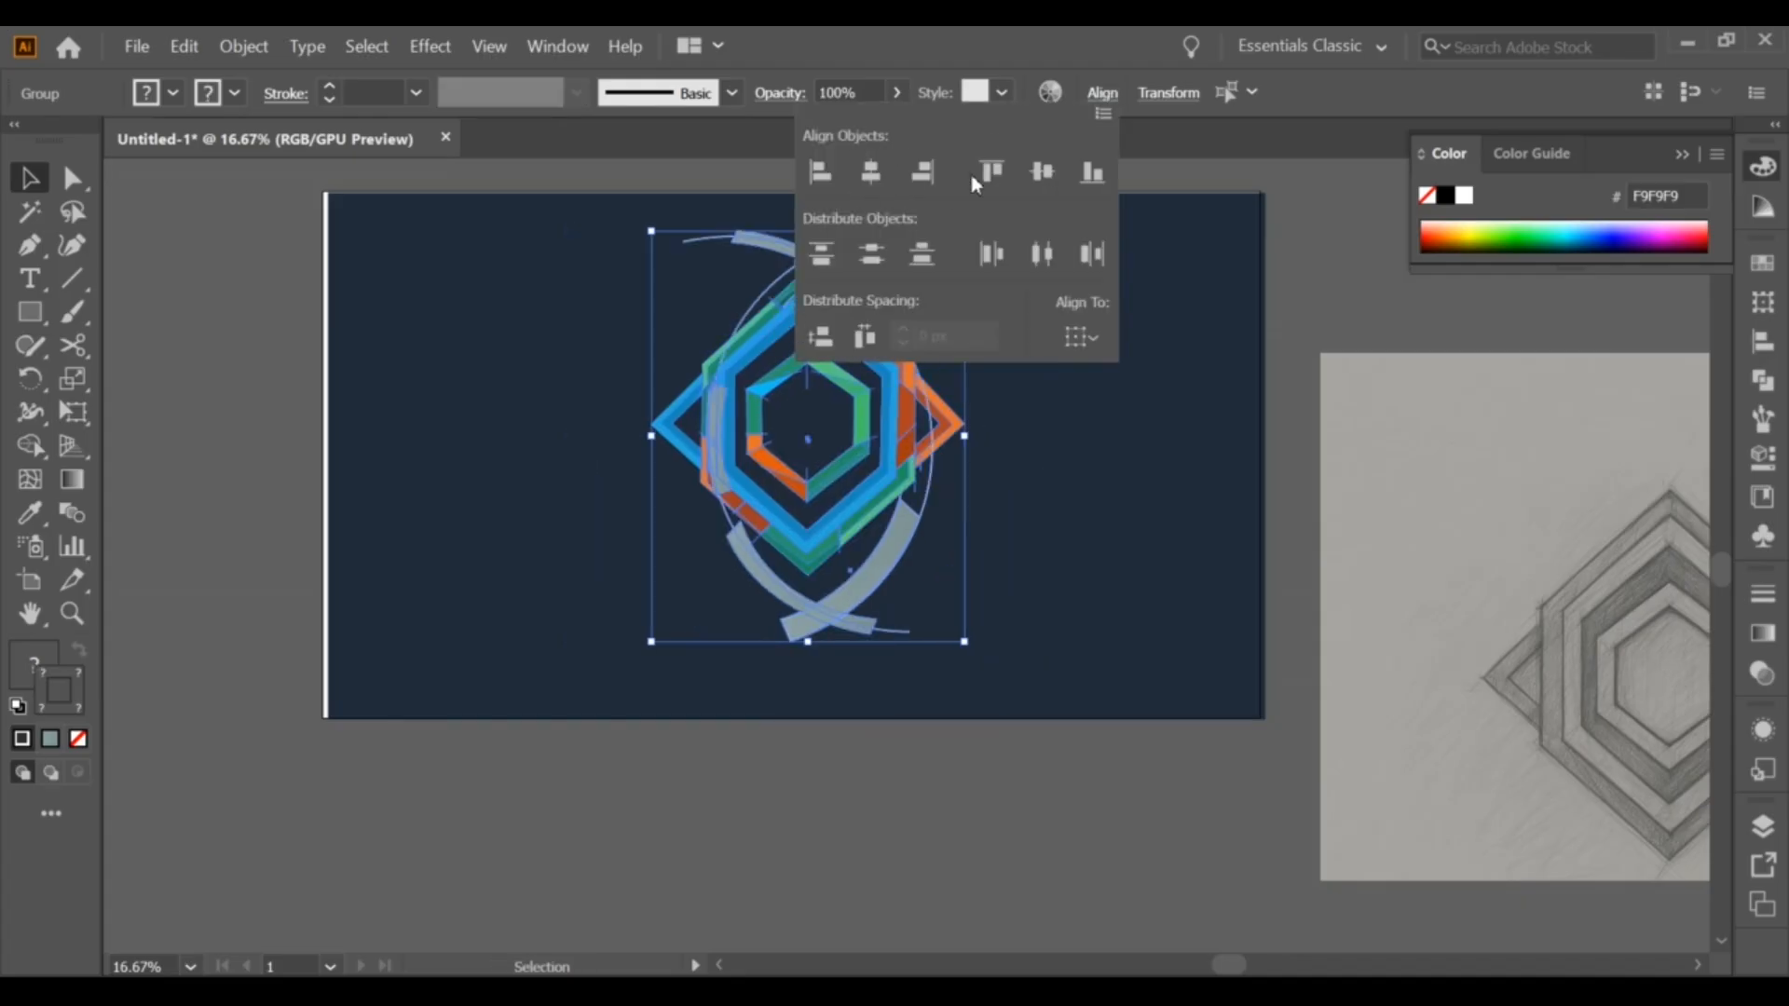
key("ctrl+z")
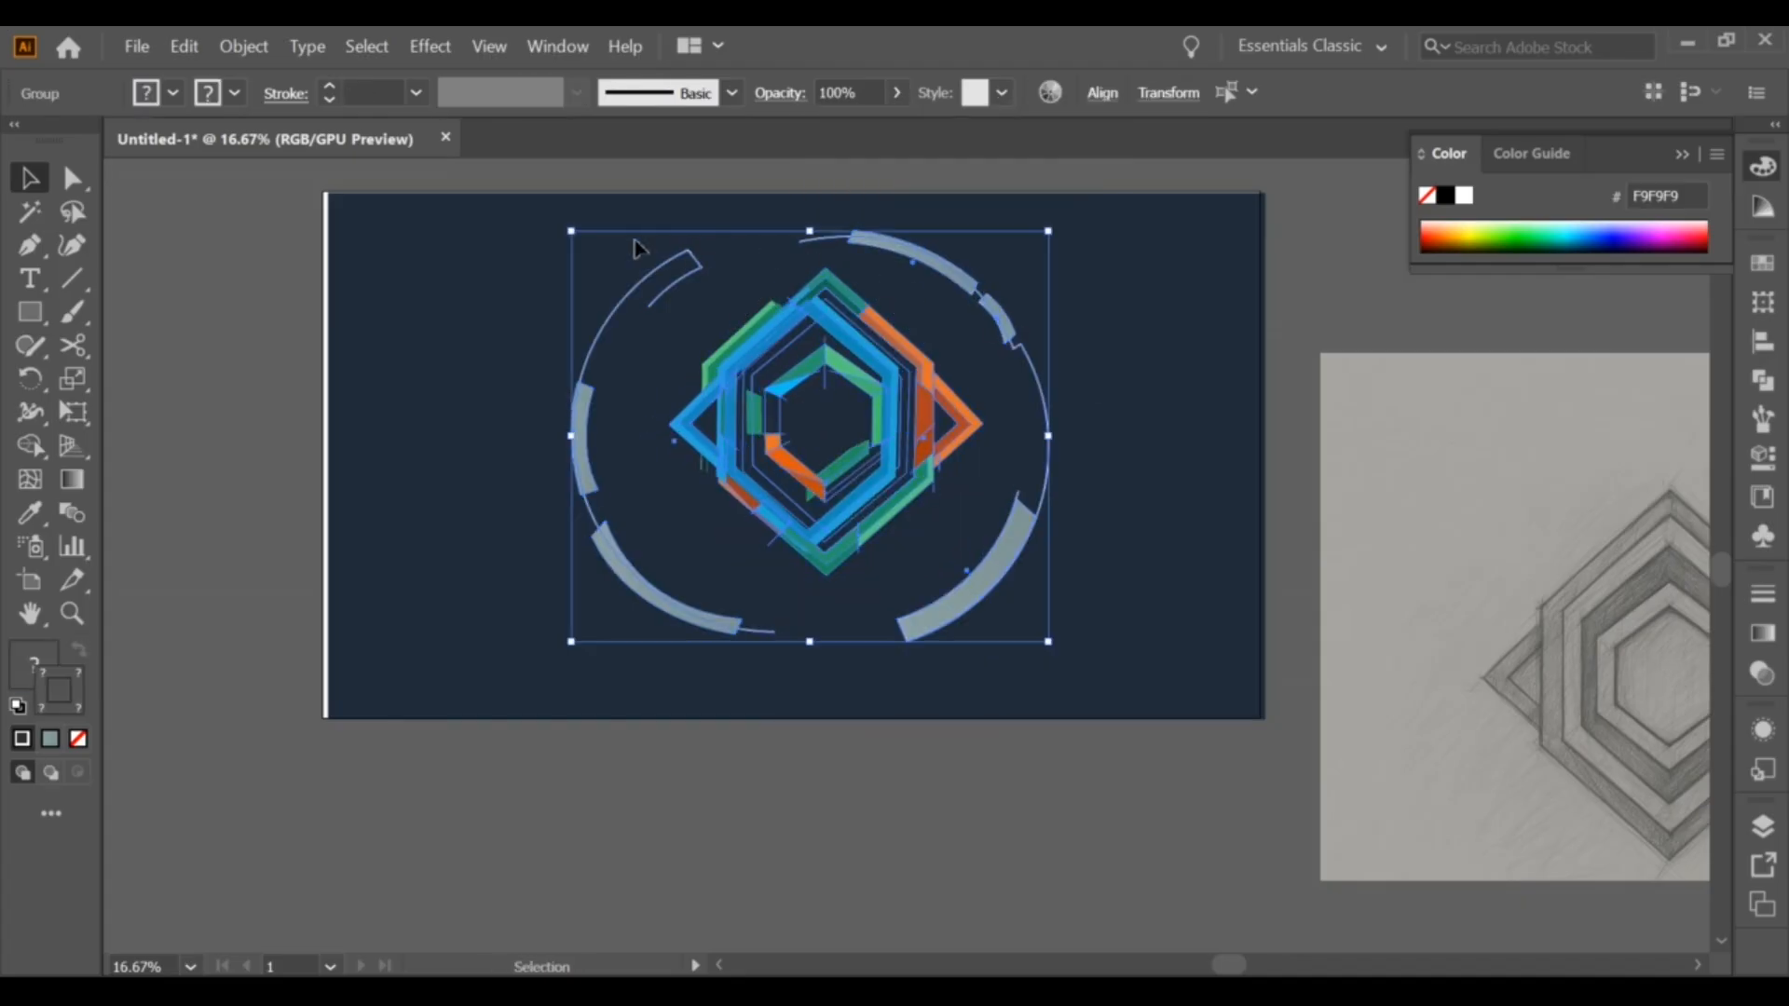
Step: Group the left and right arc groups into a single group again, without the logo
left_click(663, 282)
left_click(883, 263, "shift")
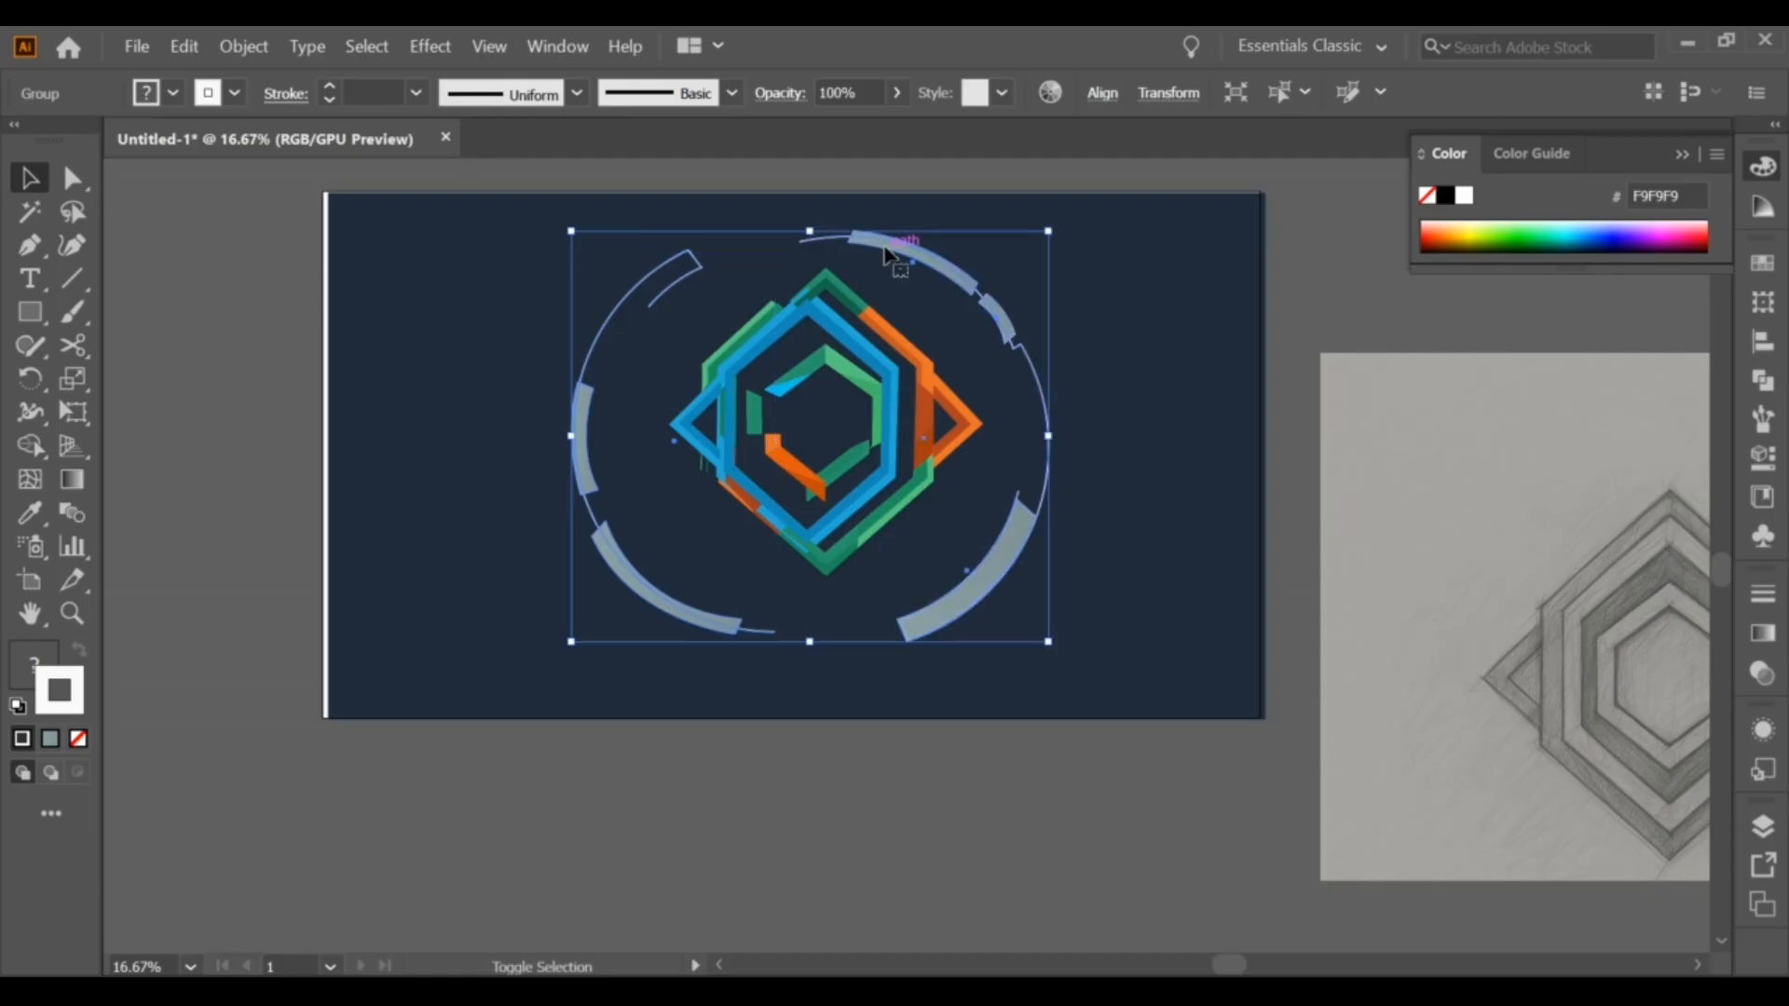
right_click(891, 256)
left_click(966, 416)
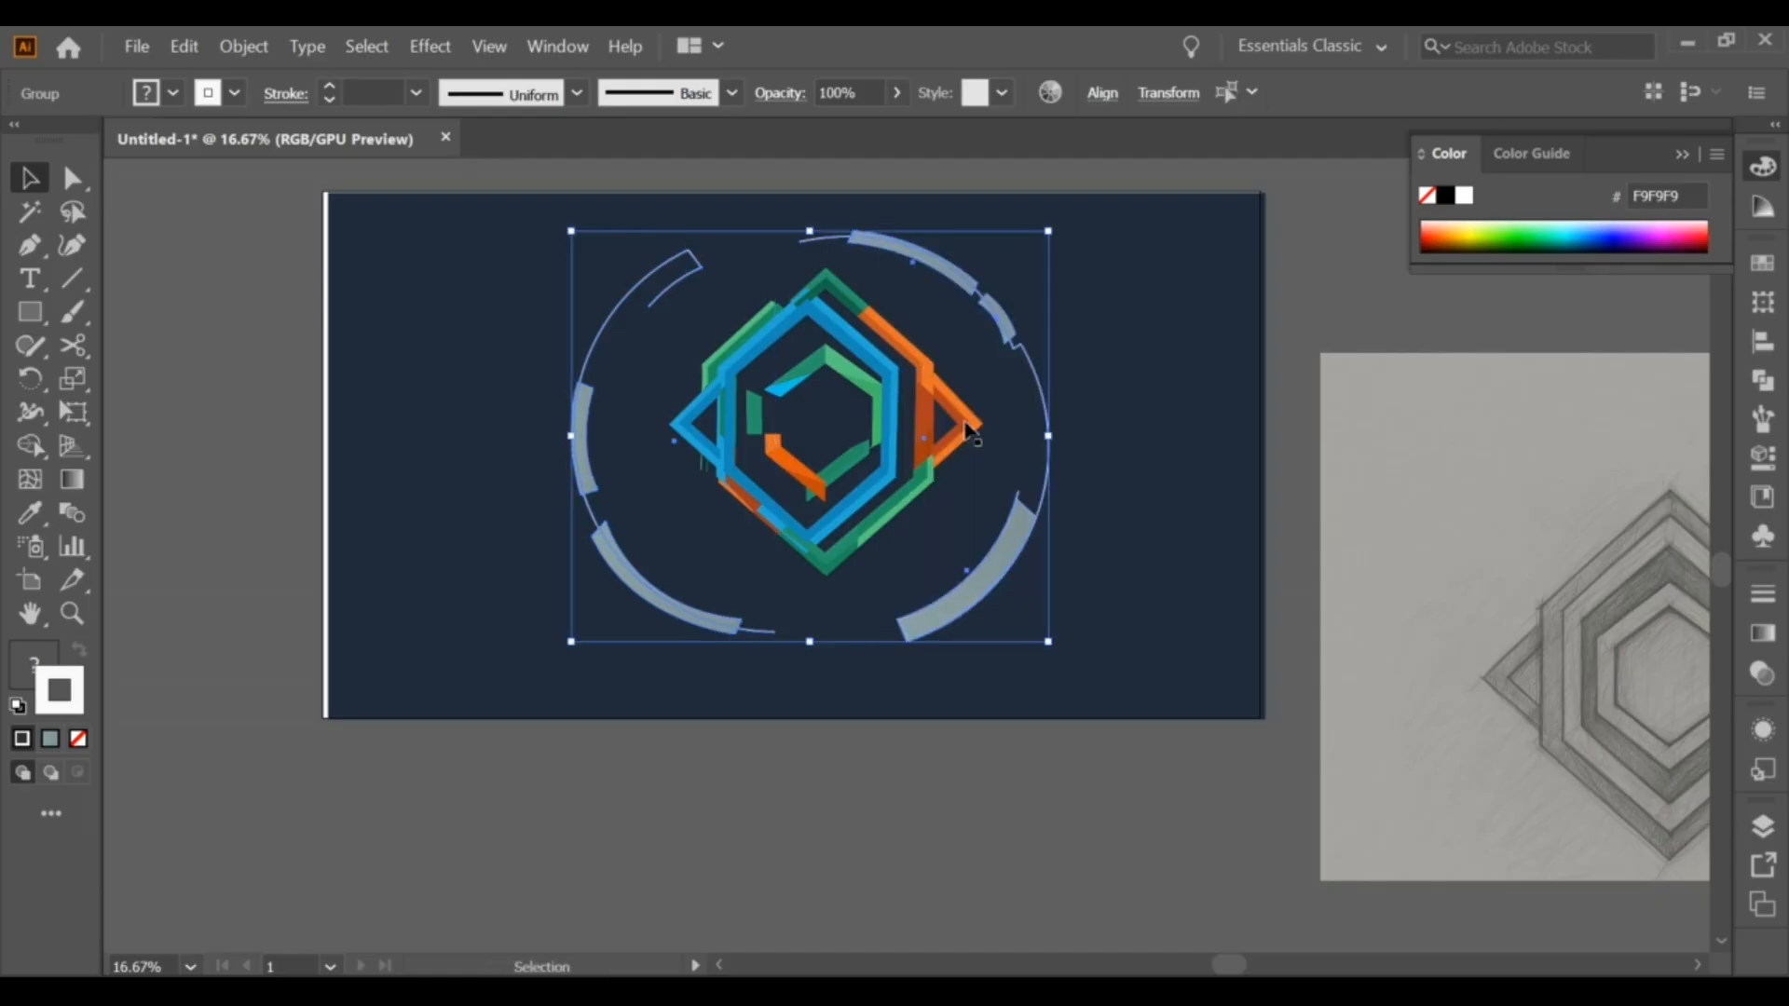
Step: Centre the regrouped arcs and the logo on each other horizontally and vertically, and clear the selection
left_click(919, 365, "shift")
left_click(1101, 93)
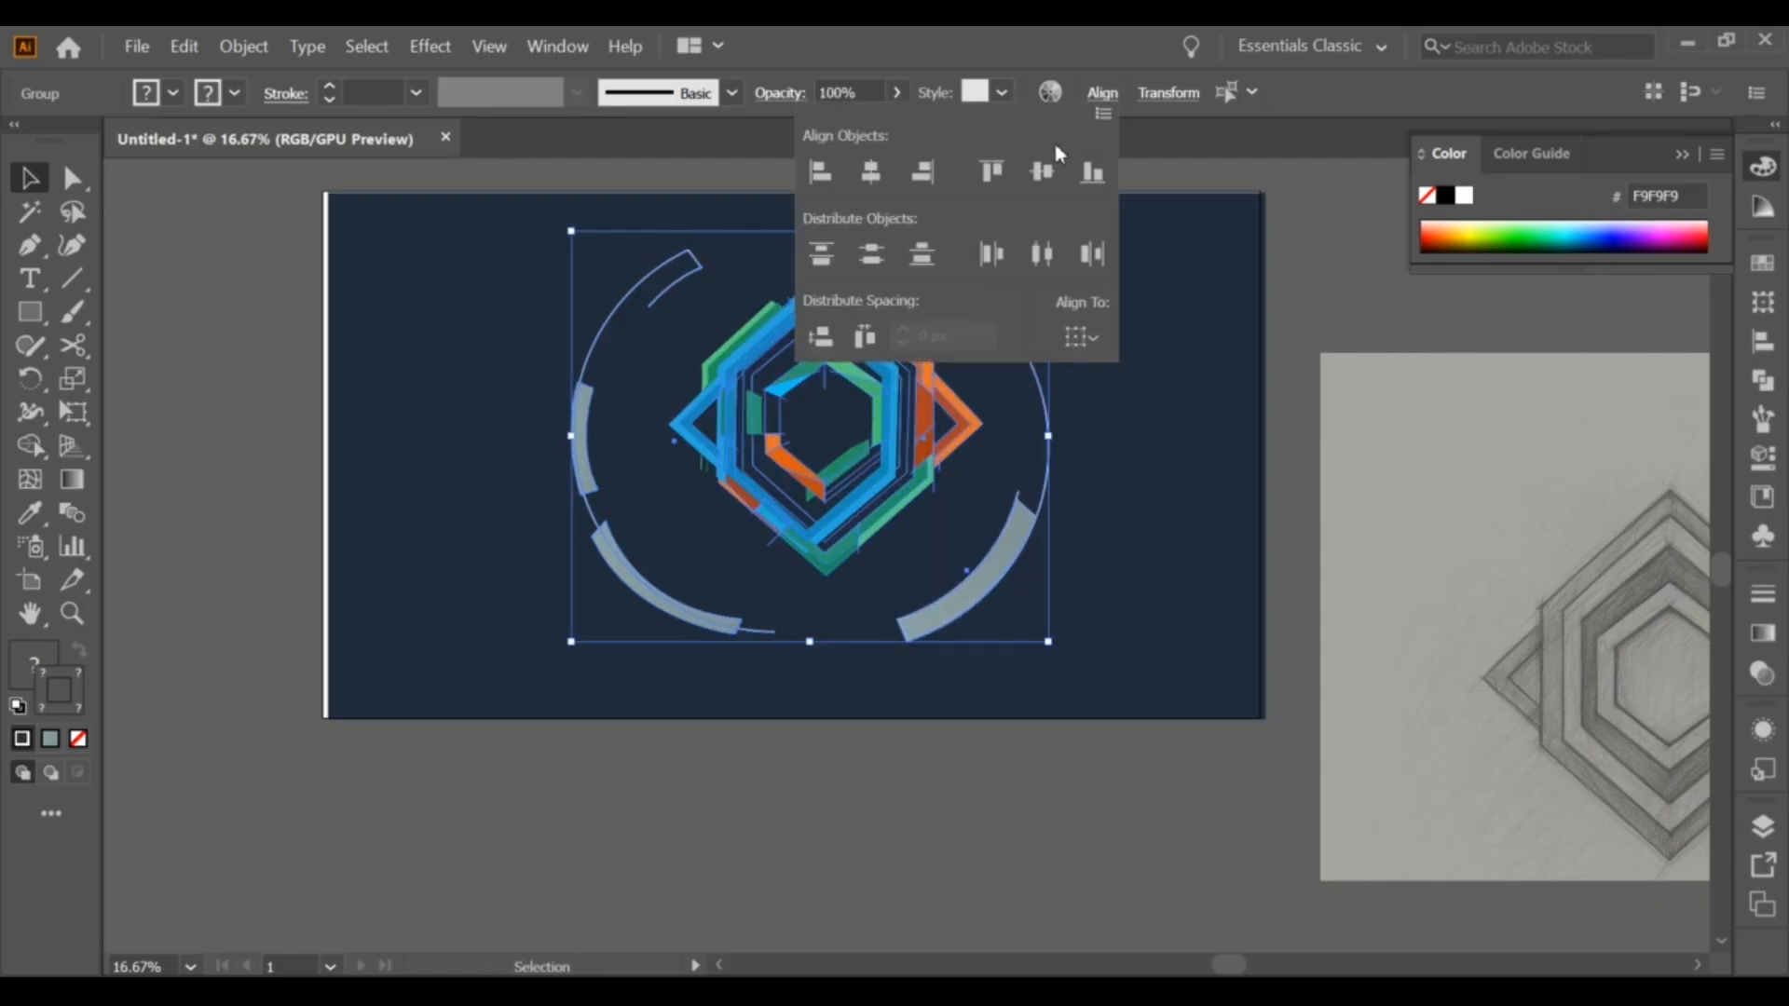
left_click(872, 172)
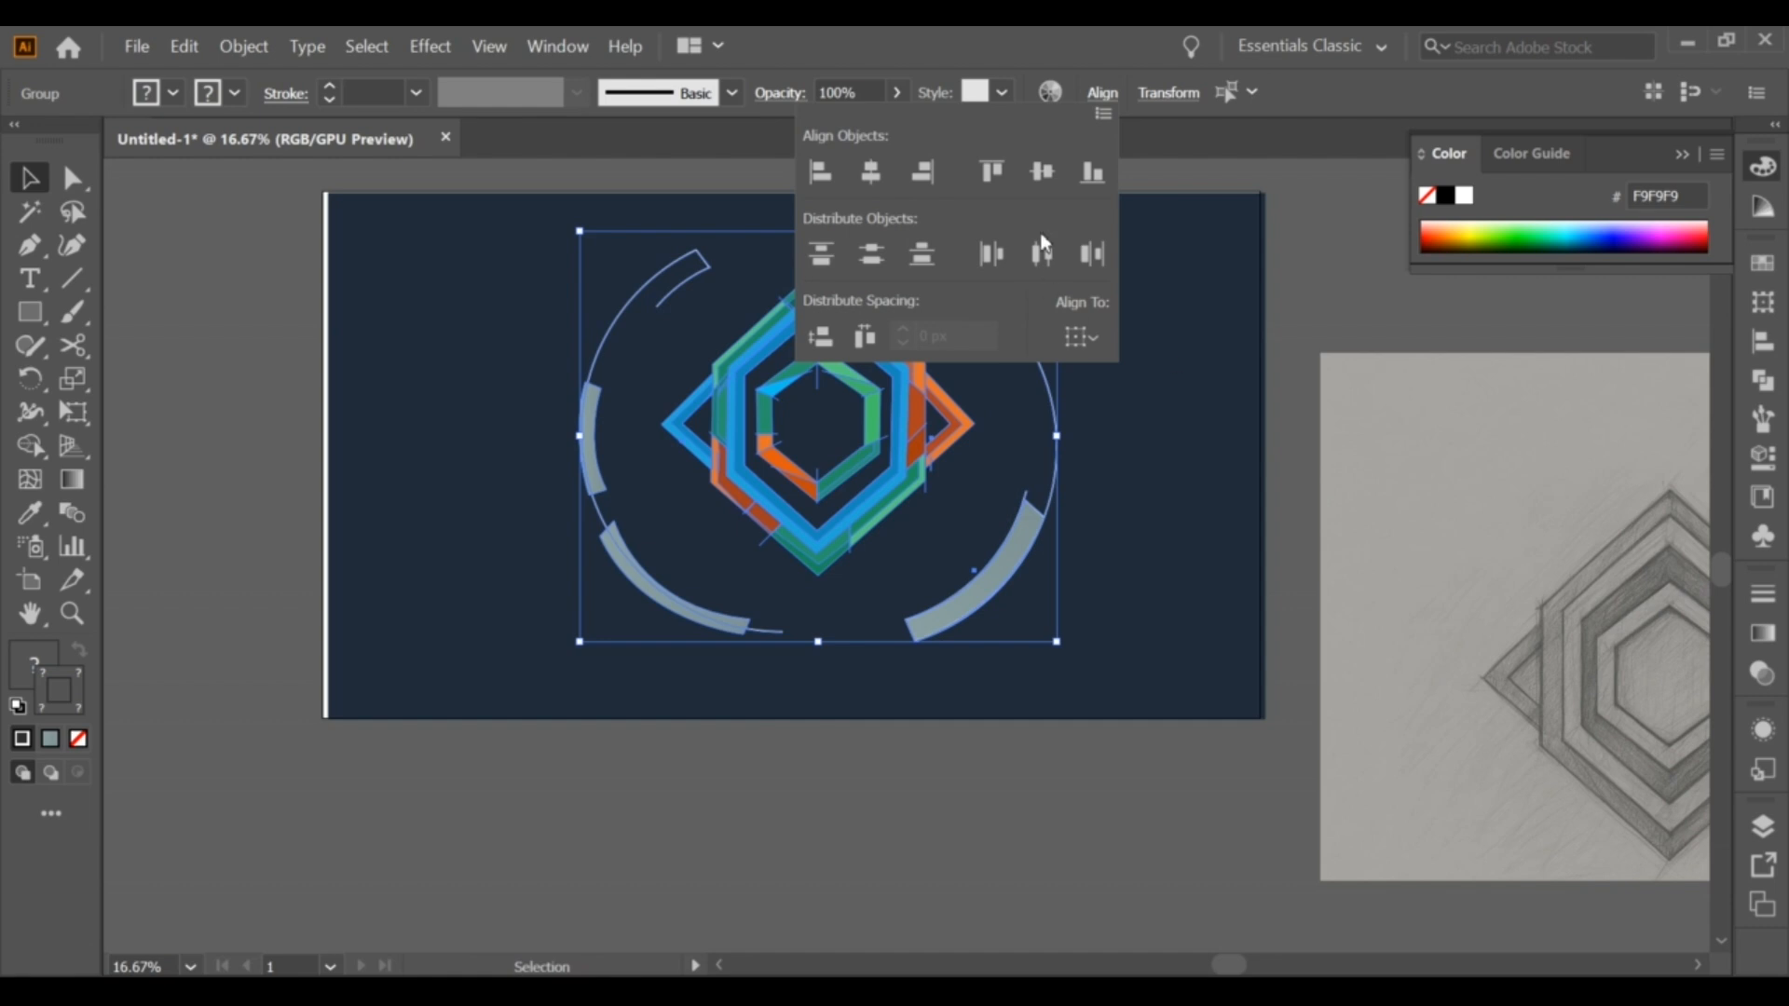
left_click(1041, 175)
left_click(1172, 398)
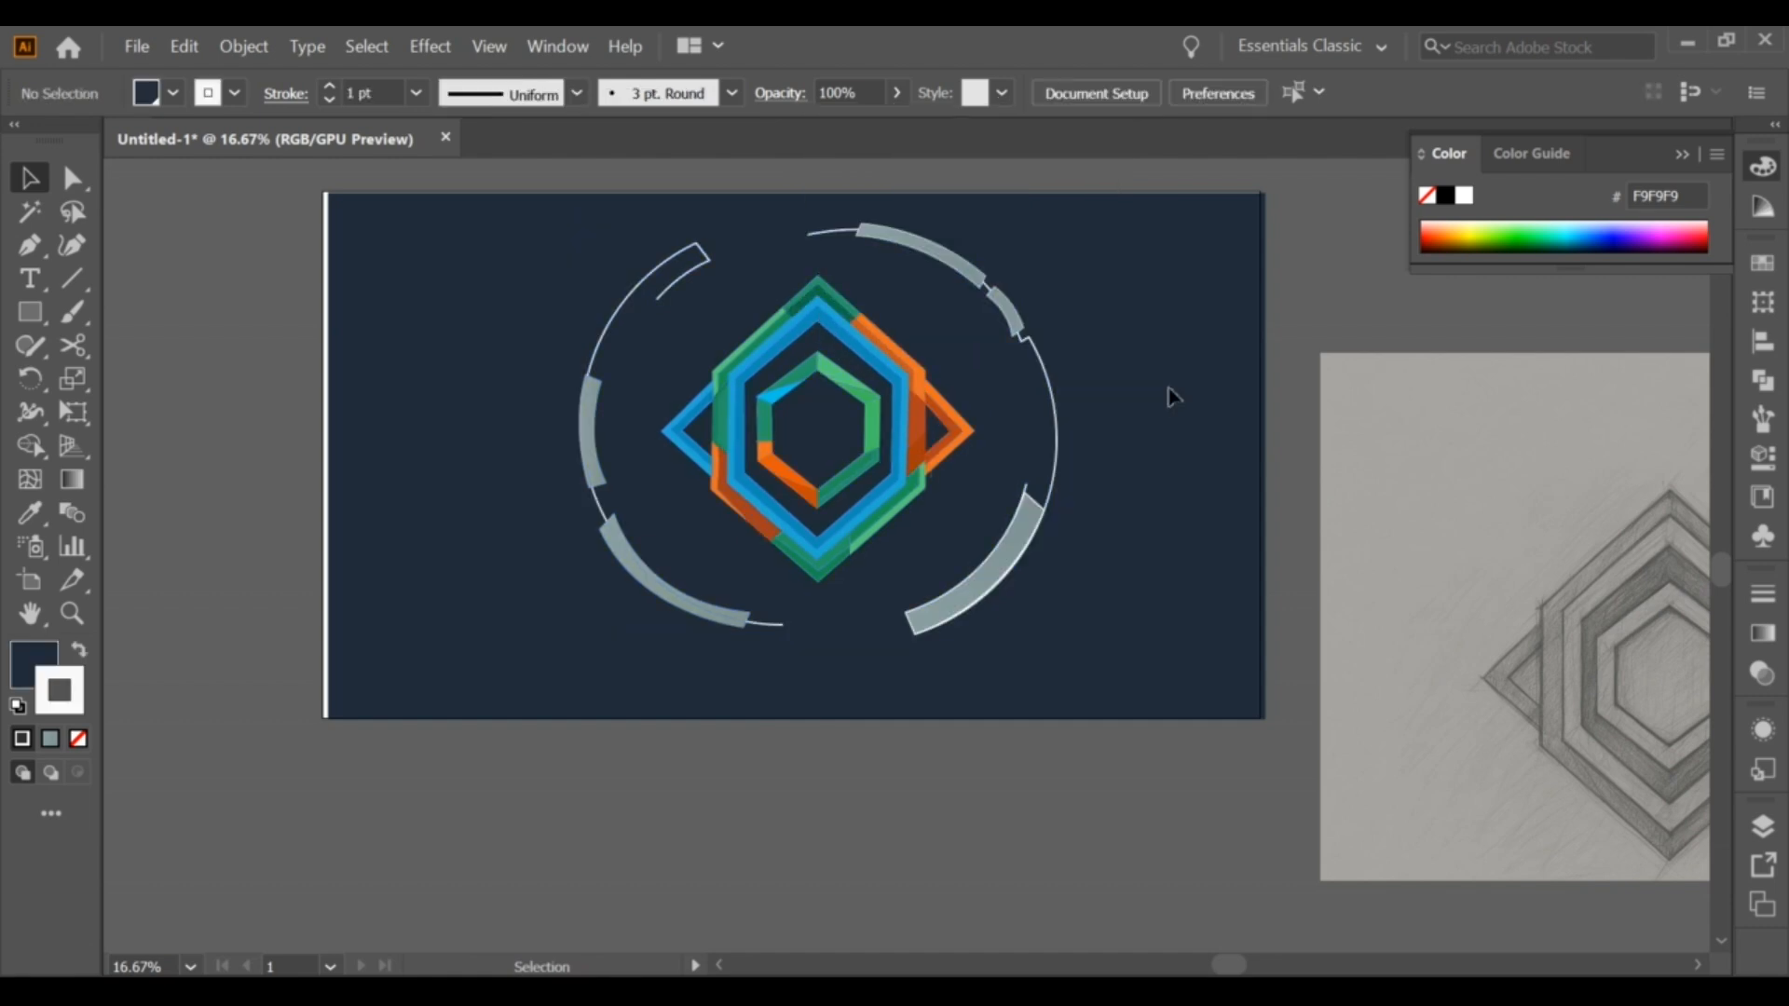
scroll(1106, 347, "up", 1)
left_click_drag(1094, 352, 1227, 408)
scroll(1228, 409, "down", 1)
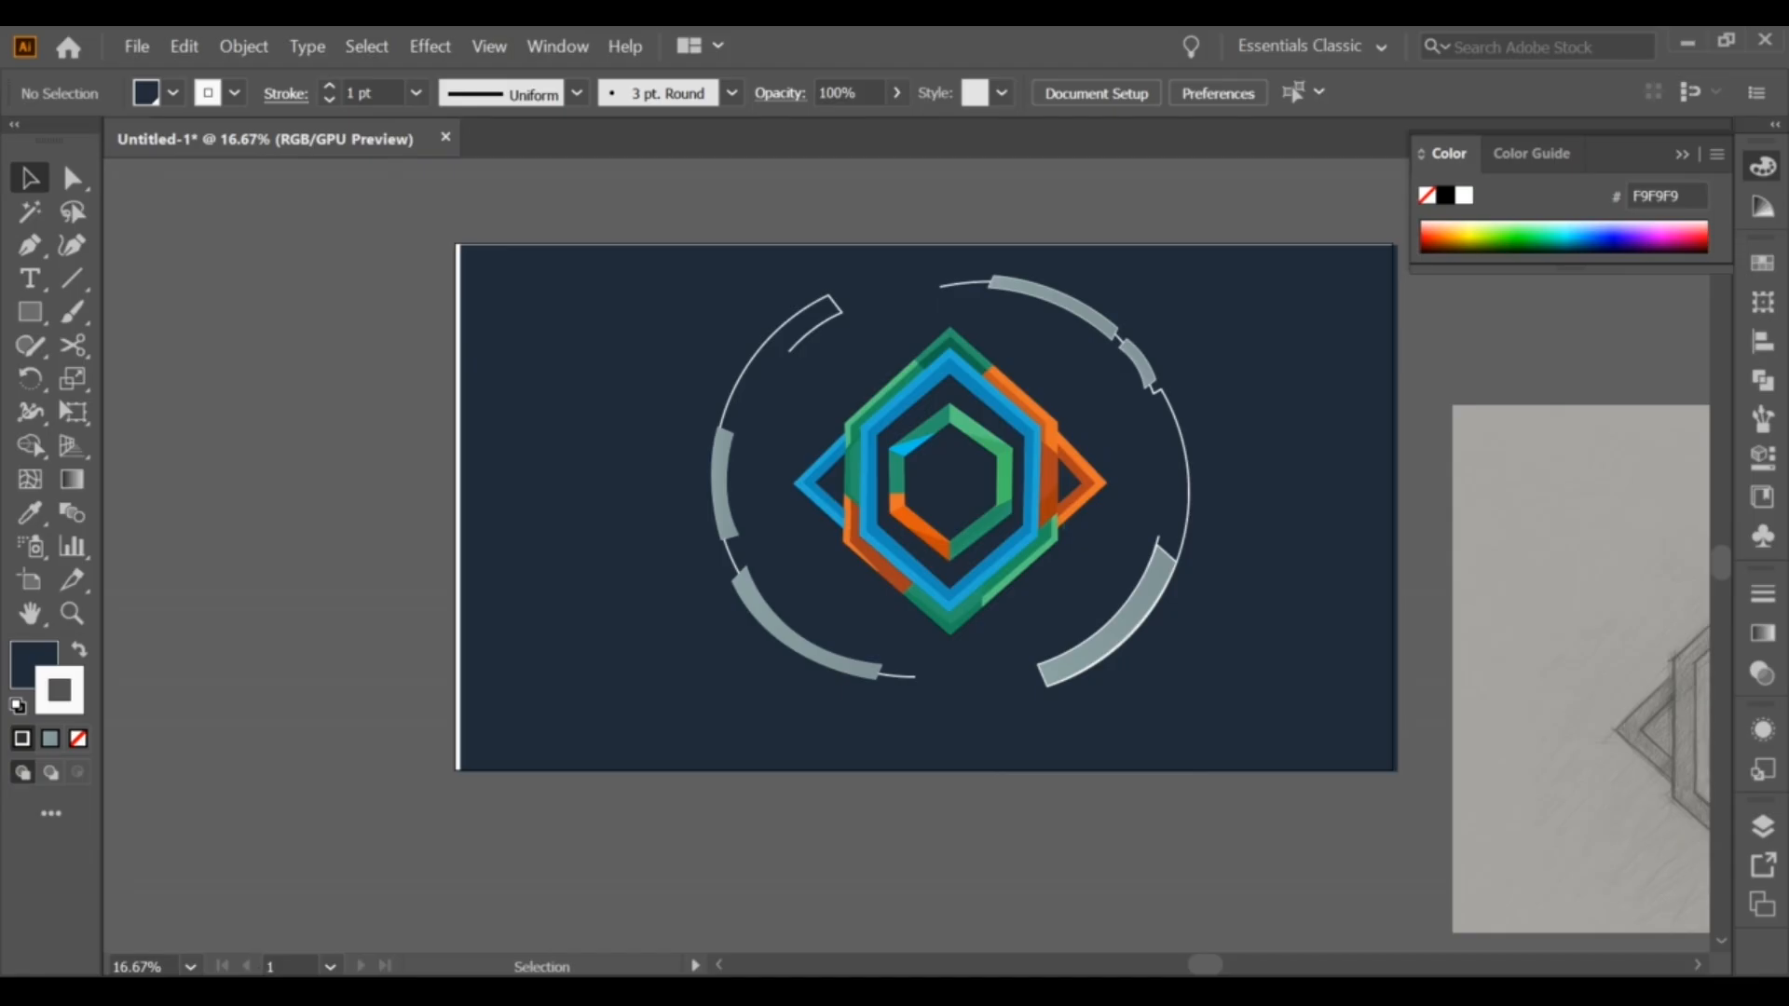